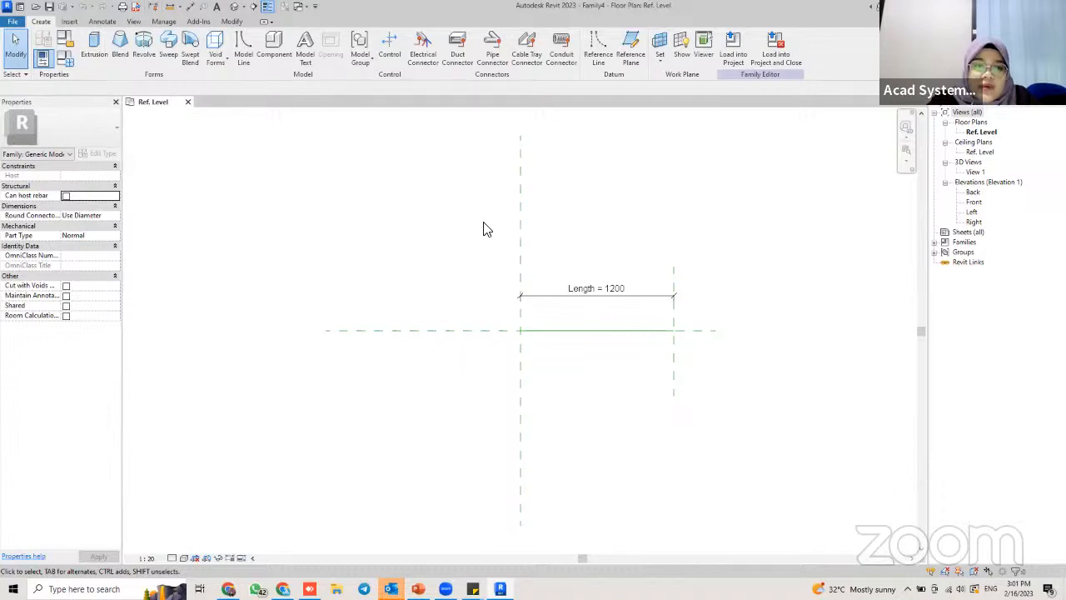
# Create a new family from the Metric Profile template
pyautogui.click(13, 20)
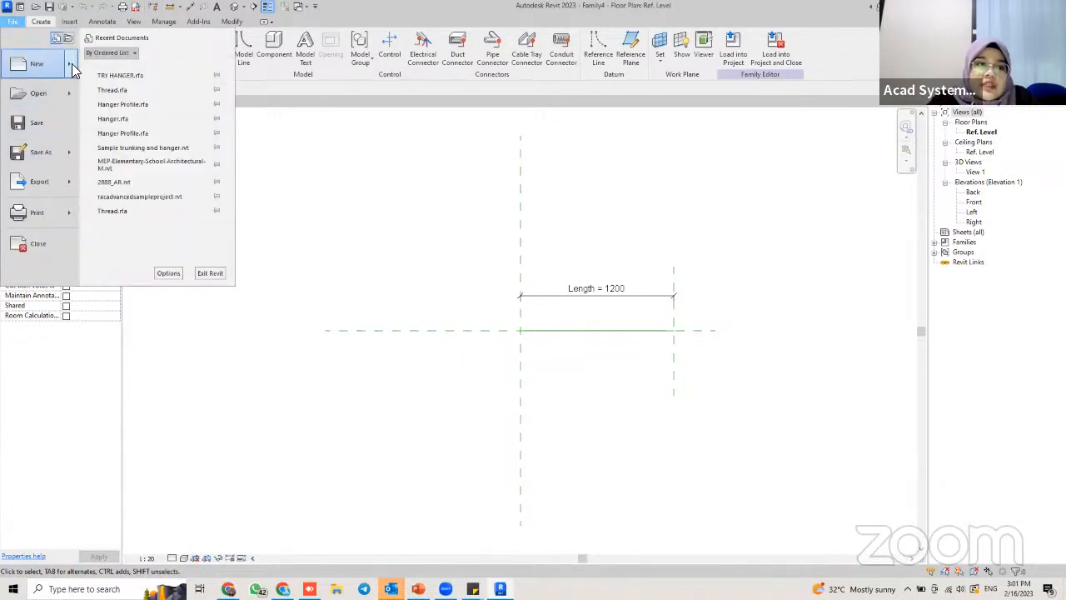
pyautogui.moveTo(74, 65)
pyautogui.click(130, 94)
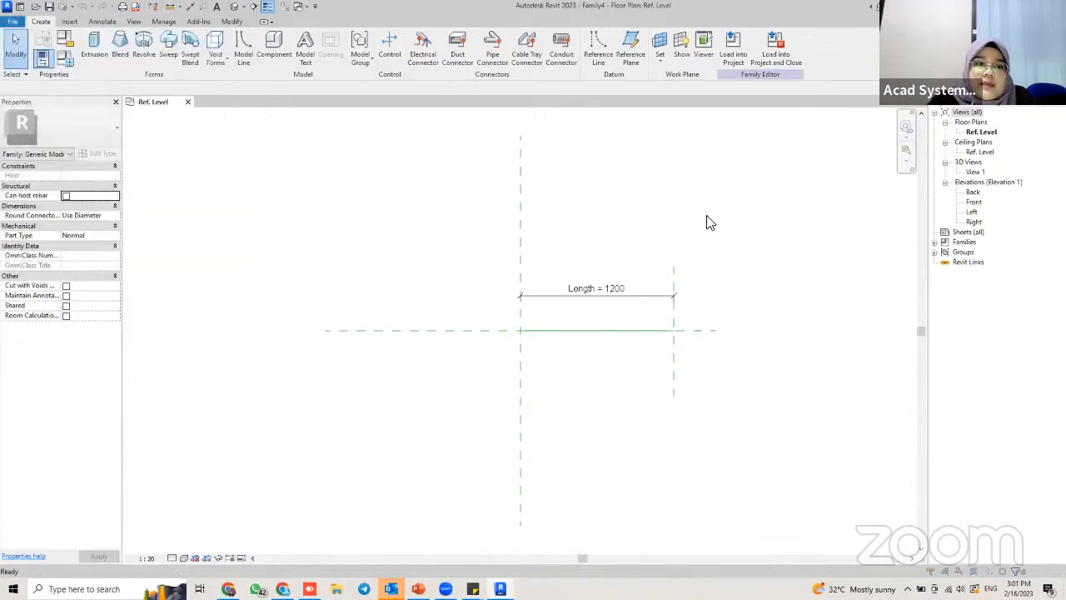
pyautogui.doubleClick(423, 201)
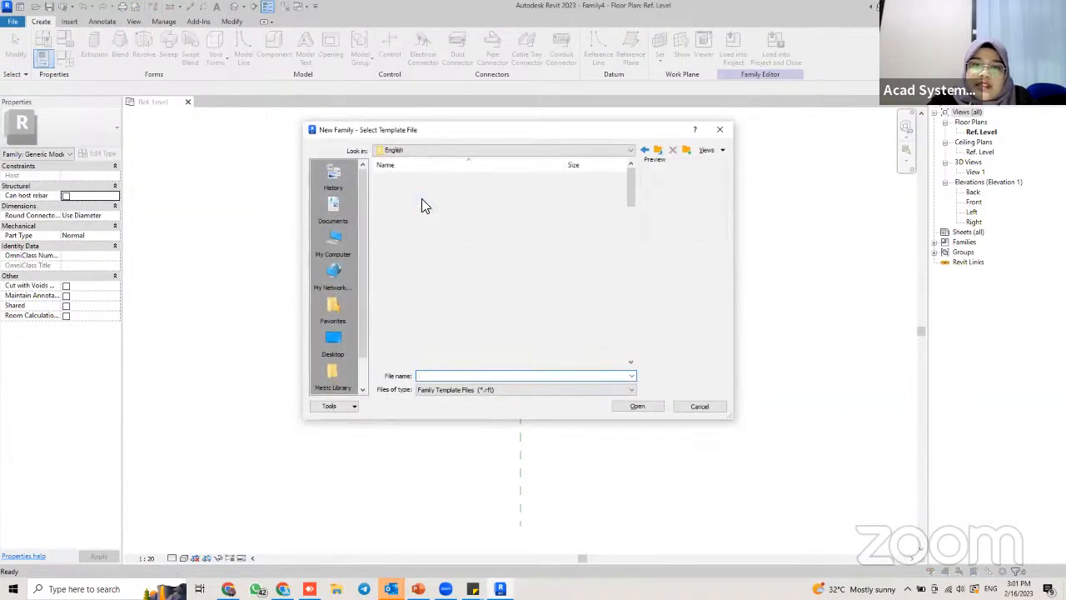
pyautogui.scroll(-15, 525, 292)
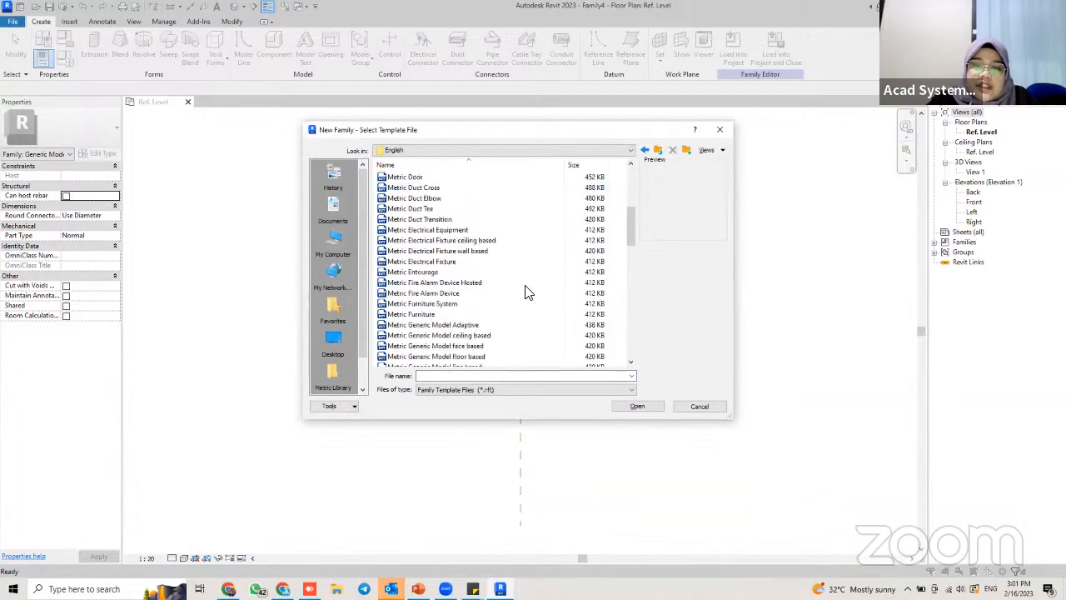
pyautogui.scroll(-8, 525, 292)
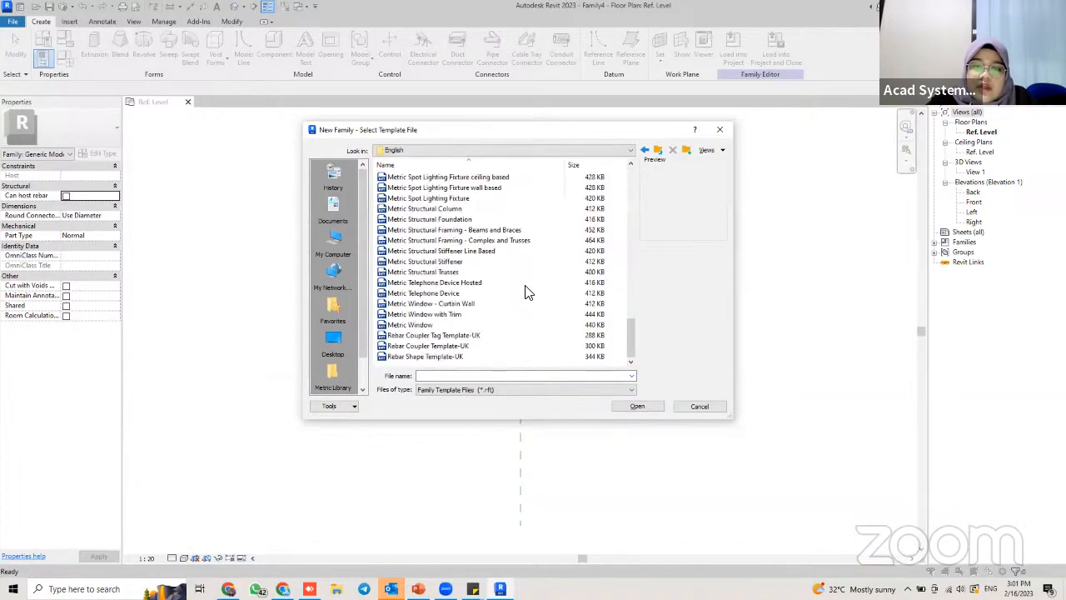
pyautogui.scroll(2, 526, 292)
pyautogui.scroll(4, 441, 286)
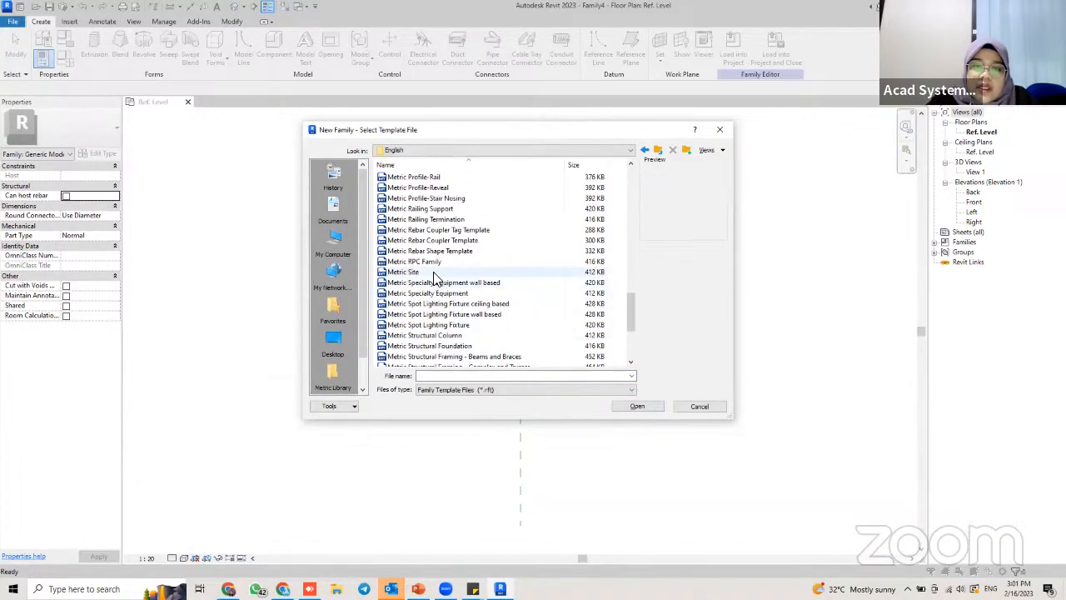
pyautogui.click(420, 212)
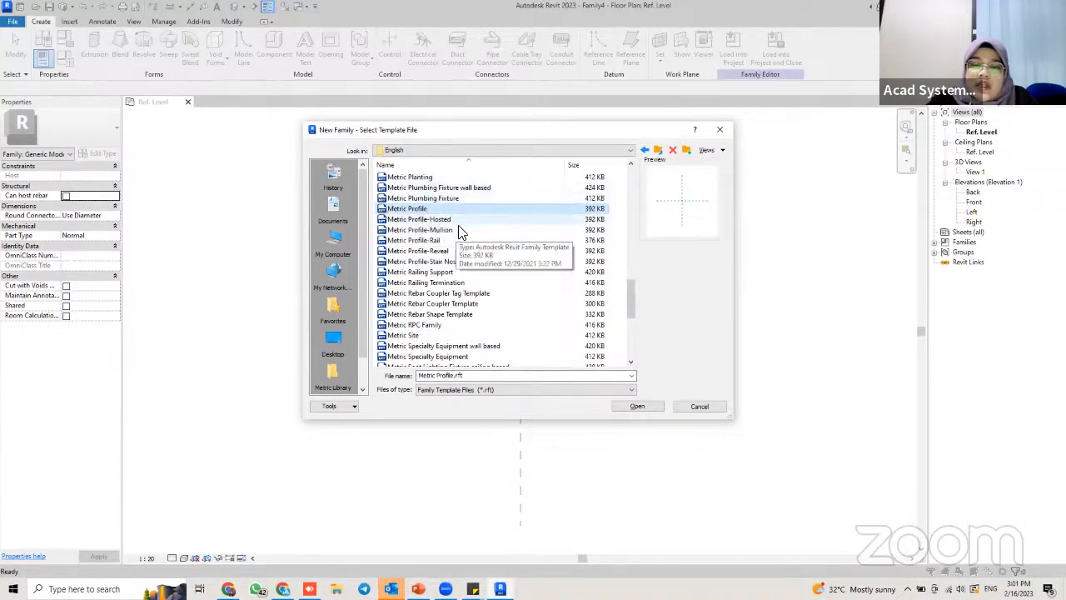
pyautogui.click(638, 407)
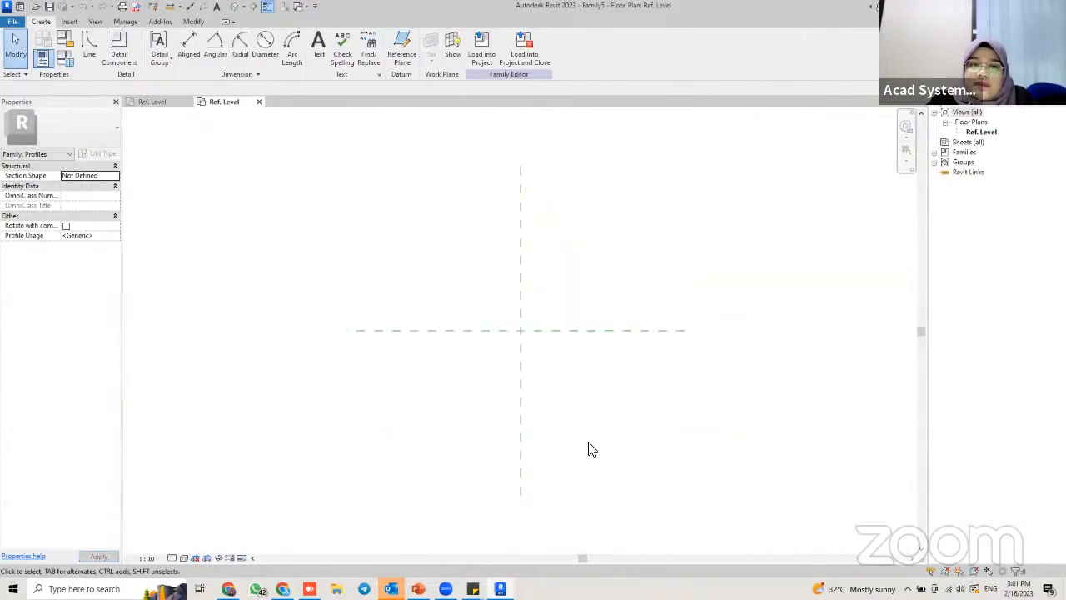
# Switch to the PowerPoint slide with the hanger drawing and examine the channel cross-section's width and height dimensions
pyautogui.scroll(2, 488, 341)
pyautogui.scroll(-3, 506, 330)
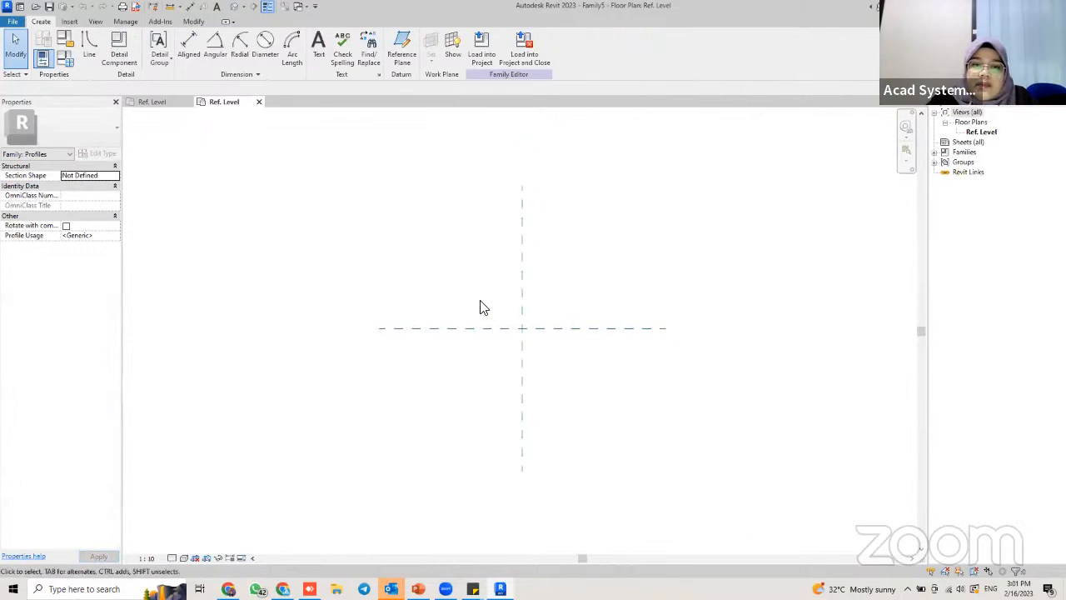
pyautogui.scroll(2, 477, 307)
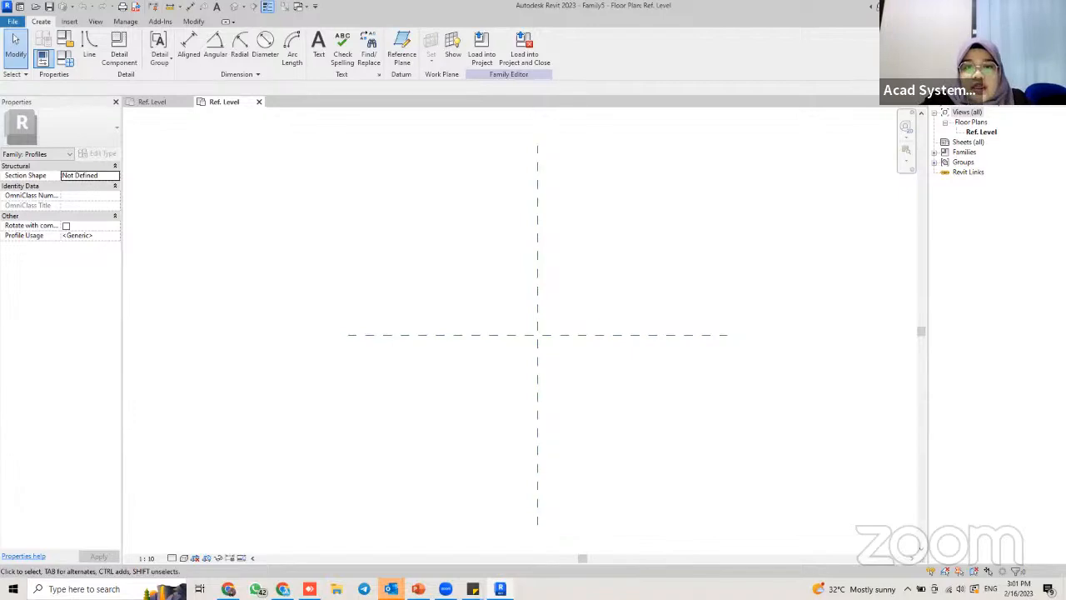
pyautogui.hotkey('alt', 'Tab')
pyautogui.moveTo(992, 572); pyautogui.dragTo(1013, 571)
pyautogui.moveTo(706, 256); pyautogui.dragTo(687, 372)
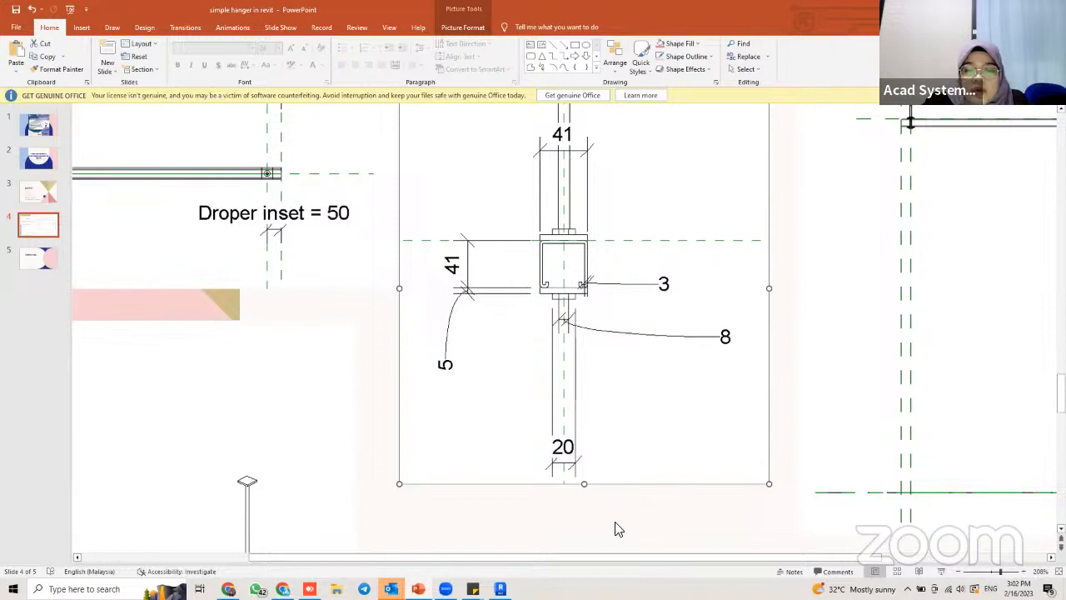
# Return to Revit and draw a 41 mm profile line rightward from the reference plane intersection, along the horizontal plane
pyautogui.hotkey('alt', 'Tab')
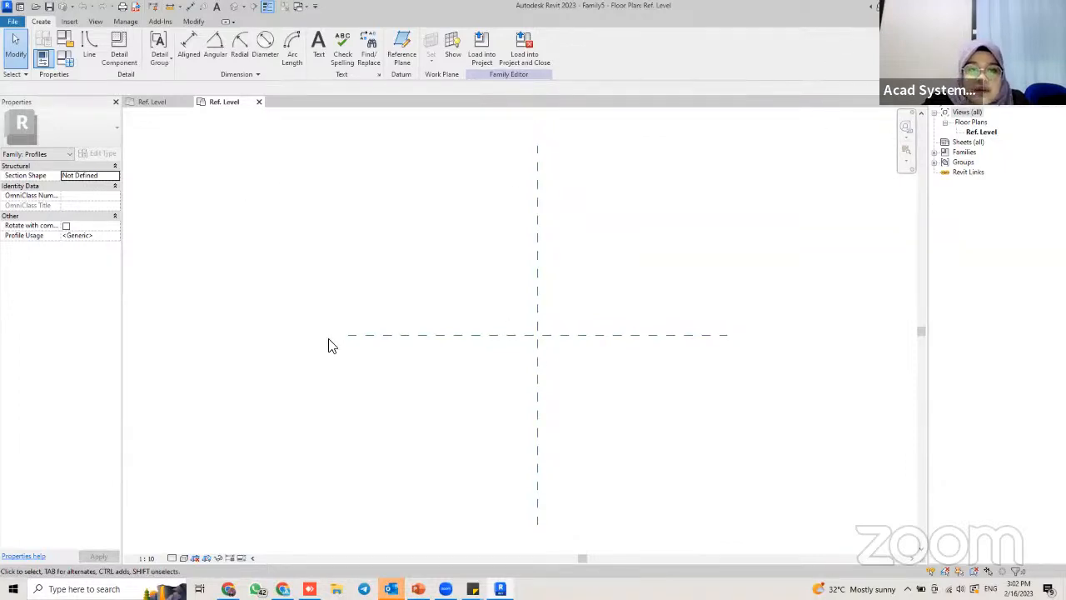
pyautogui.click(89, 52)
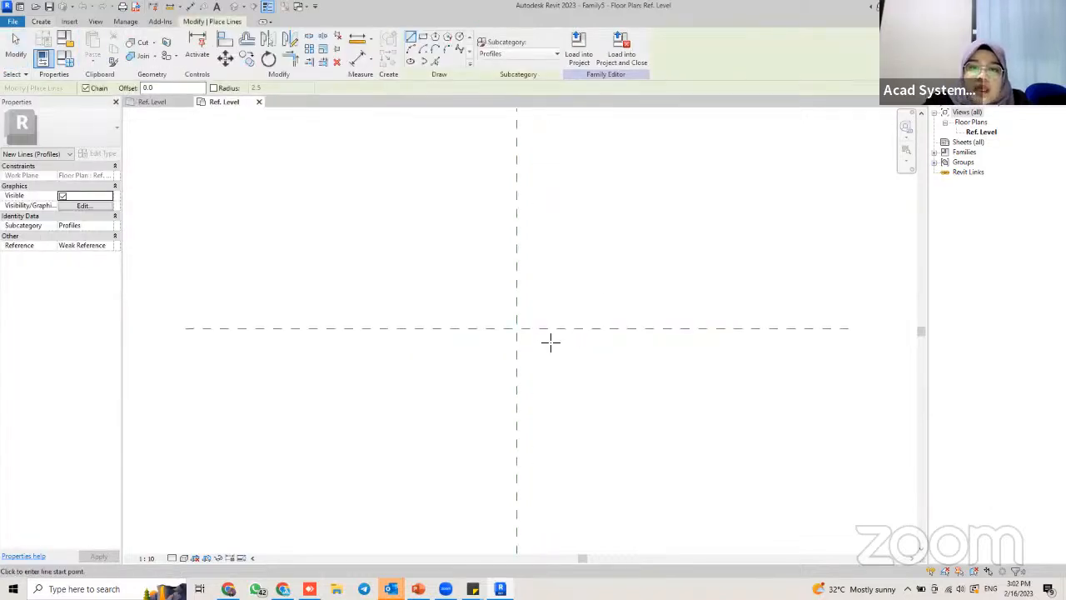
pyautogui.scroll(2, 550, 342)
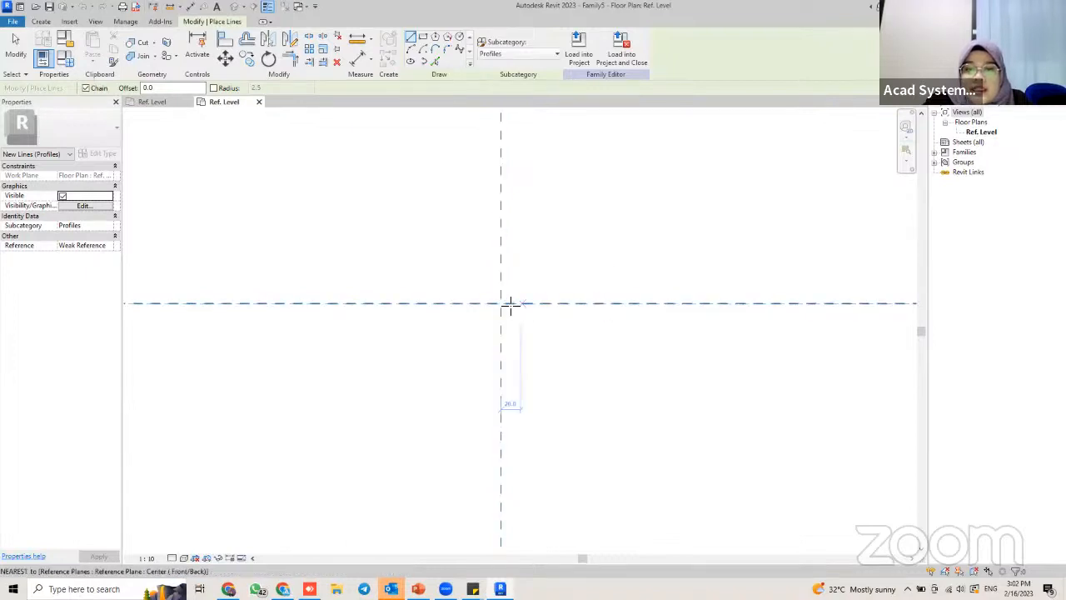
pyautogui.scroll(2, 518, 314)
pyautogui.click(484, 295)
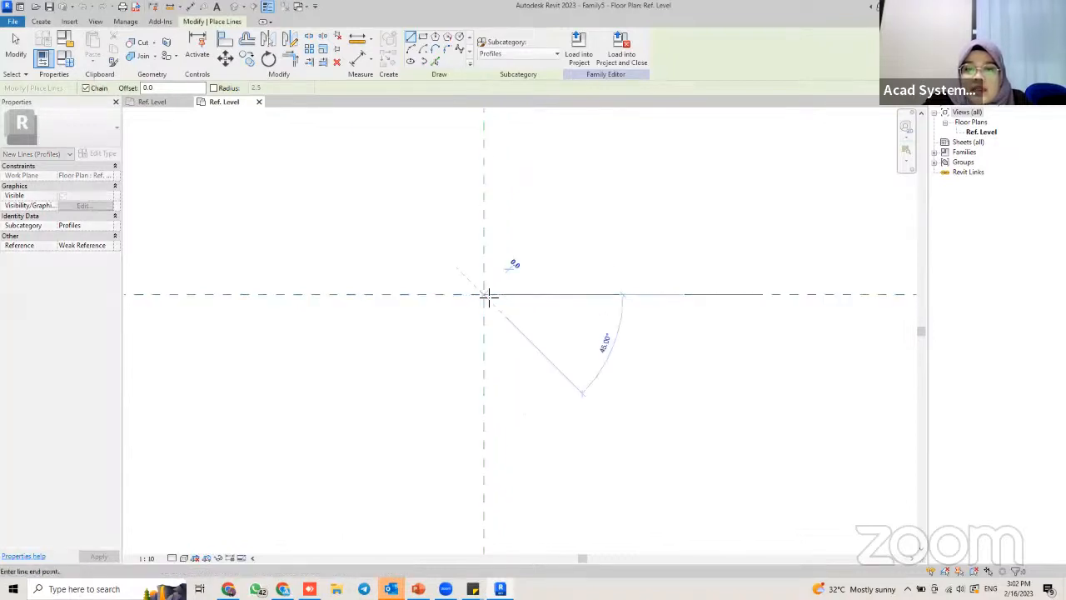
pyautogui.scroll(3, 510, 302)
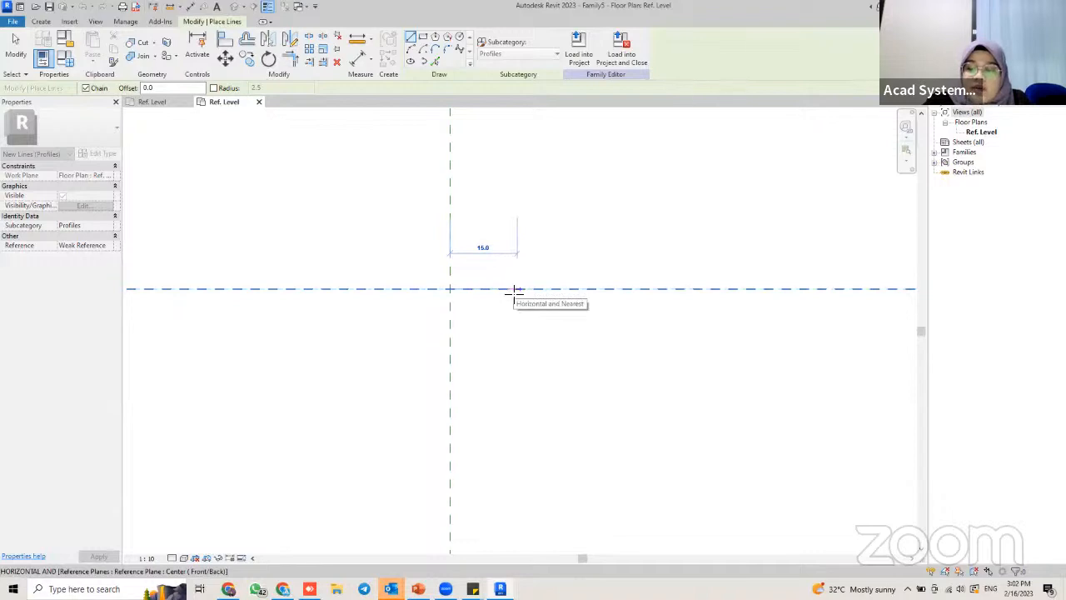
pyautogui.write('41')
pyautogui.press('Return')
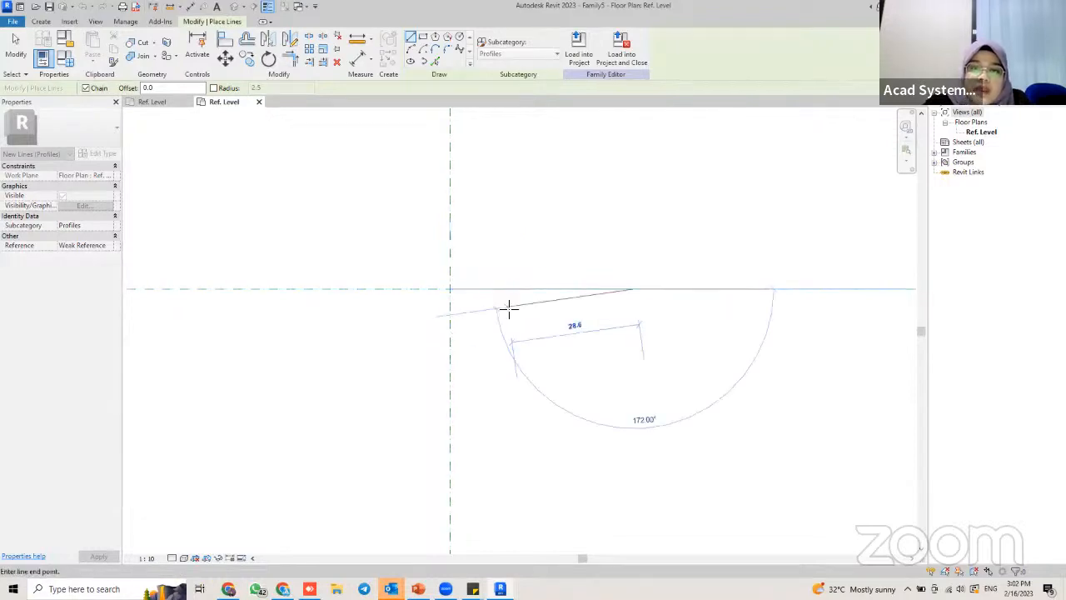
# Continue the profile with a 41 mm vertical line downward from the end of the horizontal line
pyautogui.scroll(-2, 633, 358)
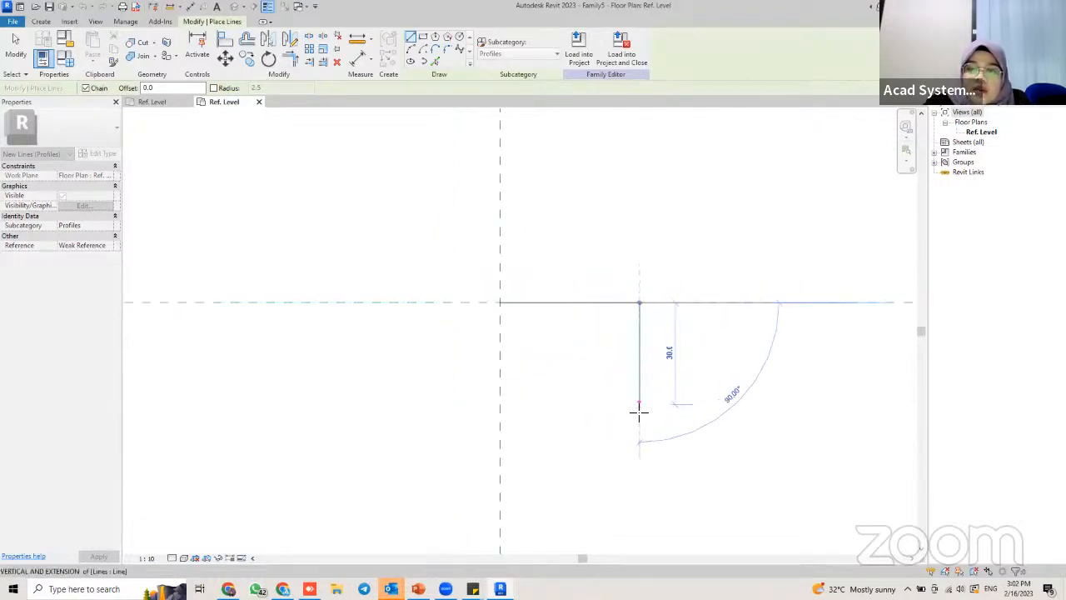
pyautogui.write('4')
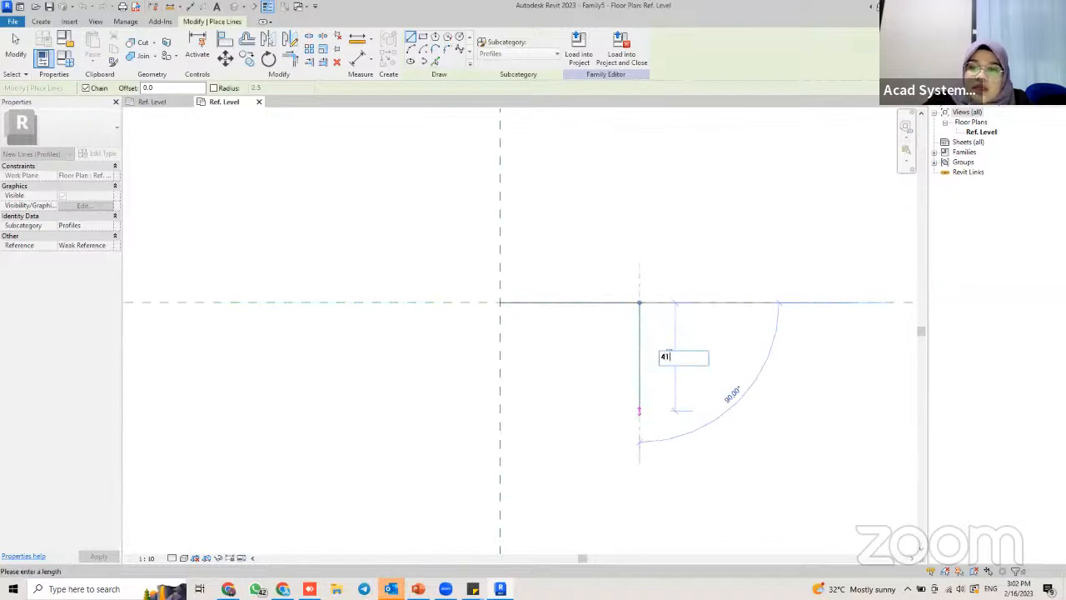
pyautogui.write('1')
pyautogui.press('Return')
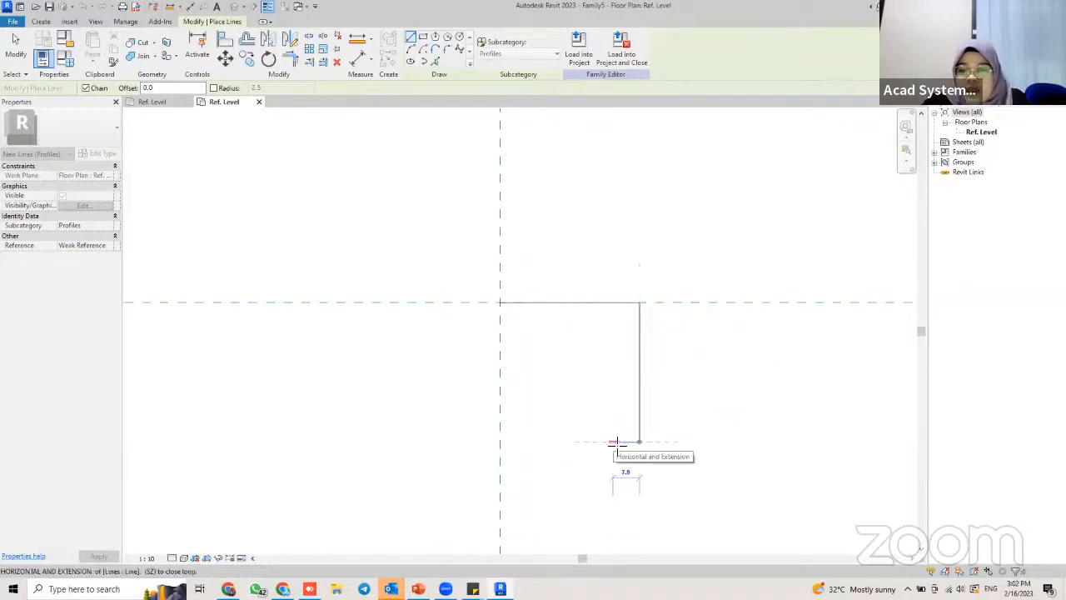
# Switch to the PowerPoint hanger drawing and examine the lip detail at the channel's lower corner up close
pyautogui.scroll(1, 614, 444)
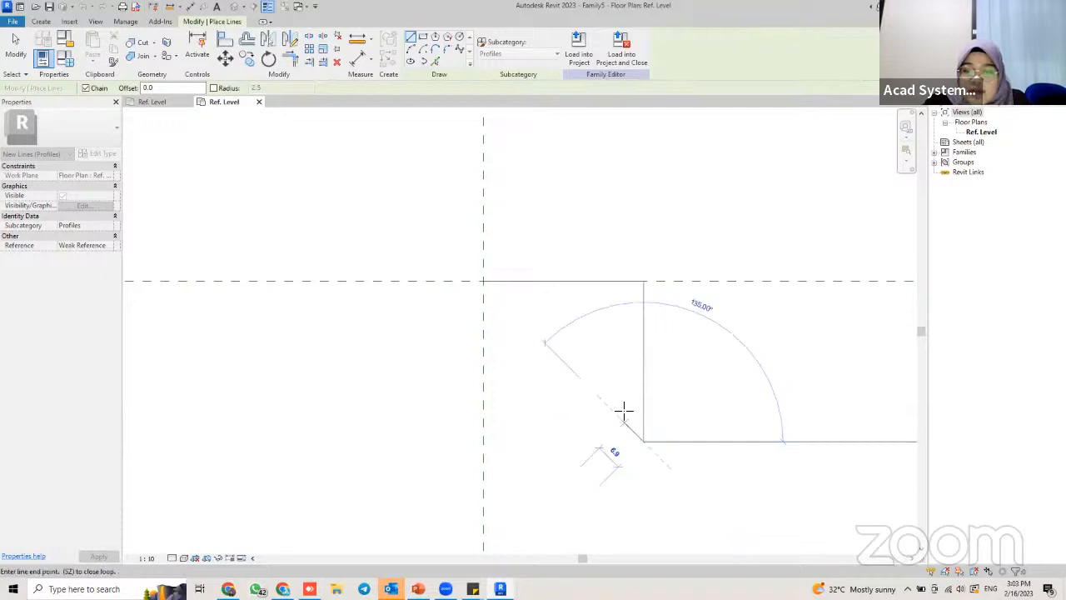
pyautogui.hotkey('alt', 'Tab')
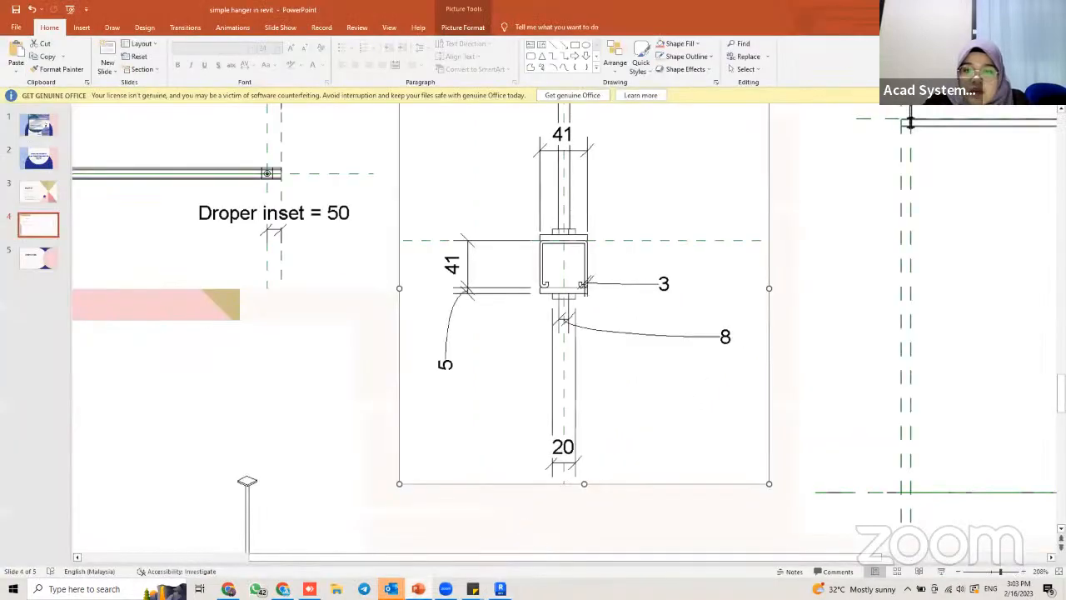
pyautogui.moveTo(1002, 573); pyautogui.dragTo(1009, 573)
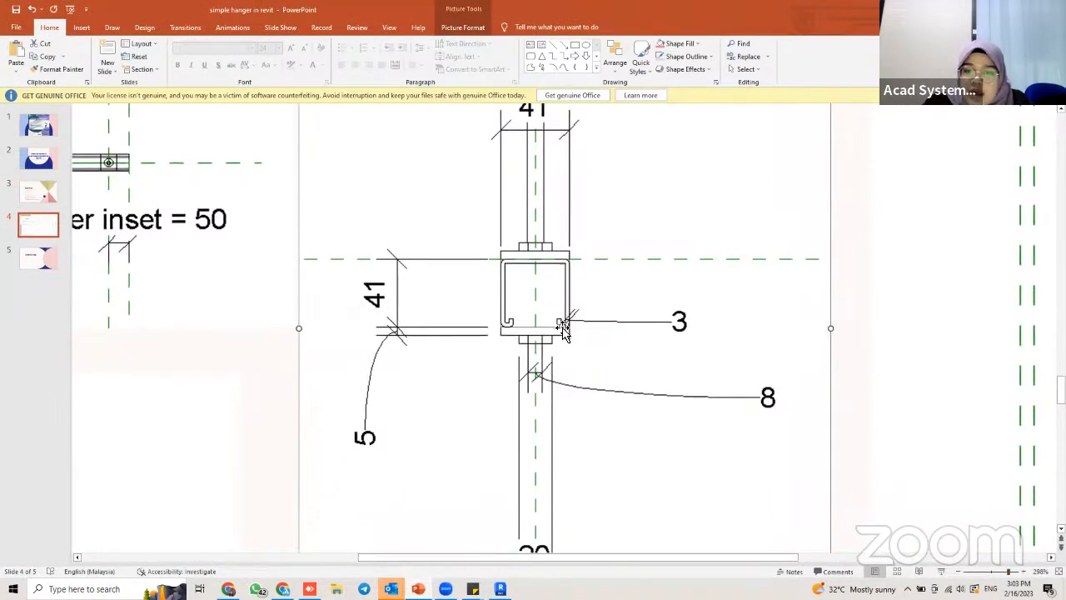
# Return to Revit and add the channel lip: an 8 mm line inward from the lower corner, then a 5 mm line upward
pyautogui.hotkey('alt', 'Tab')
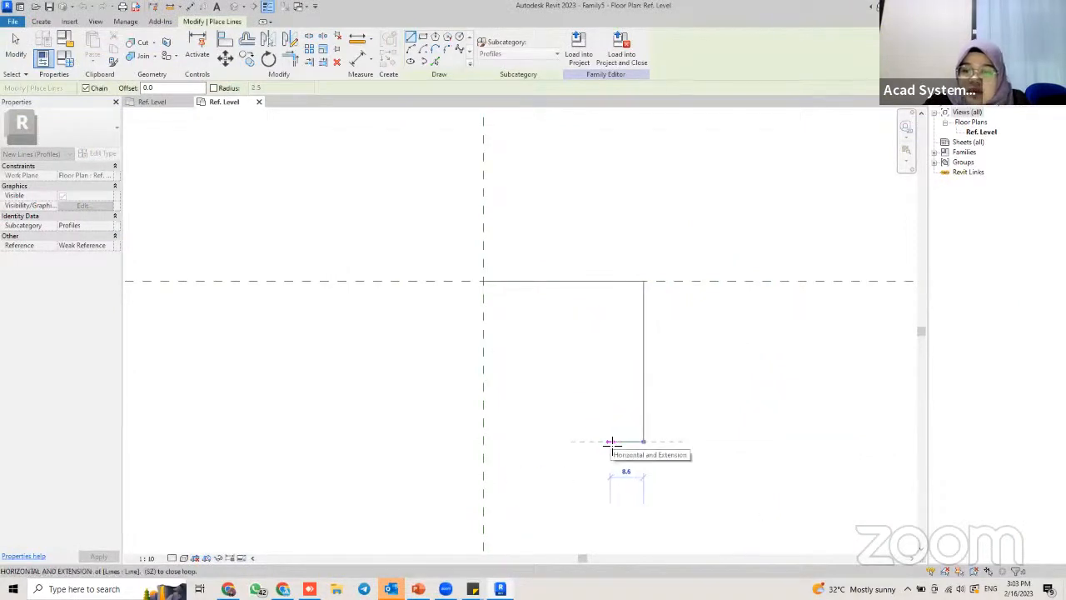
pyautogui.write('8')
pyautogui.press('Return')
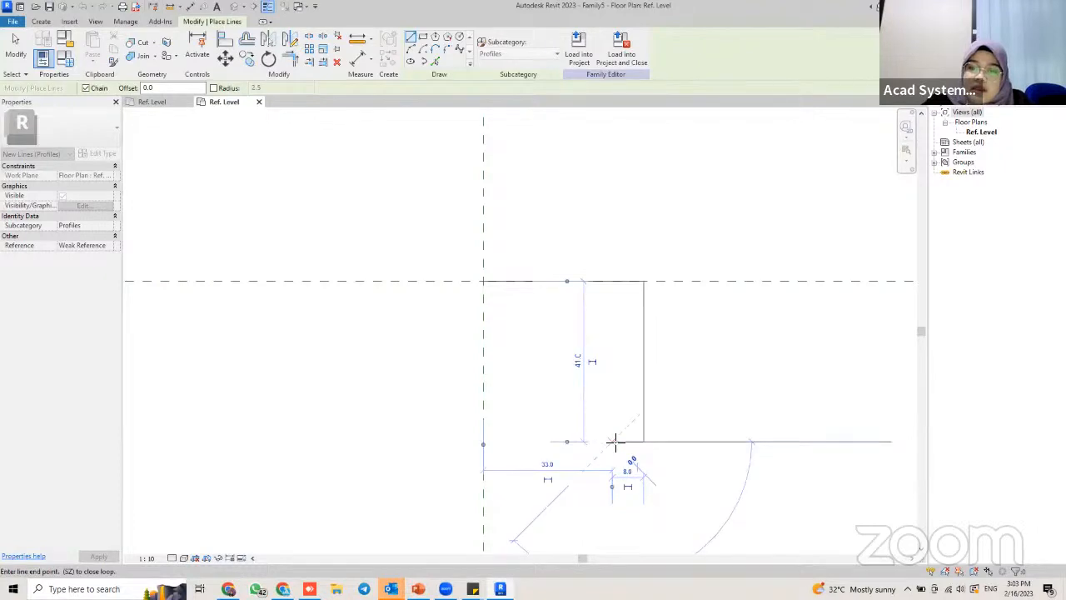
pyautogui.scroll(1, 614, 430)
pyautogui.scroll(1, 614, 430)
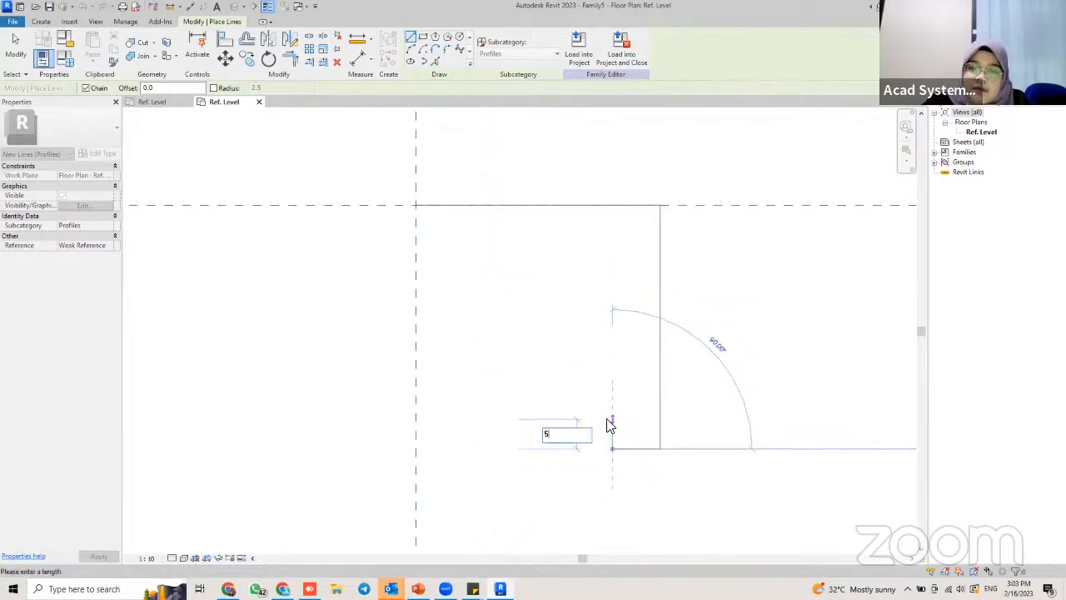
pyautogui.click(612, 422)
pyautogui.press('Escape')
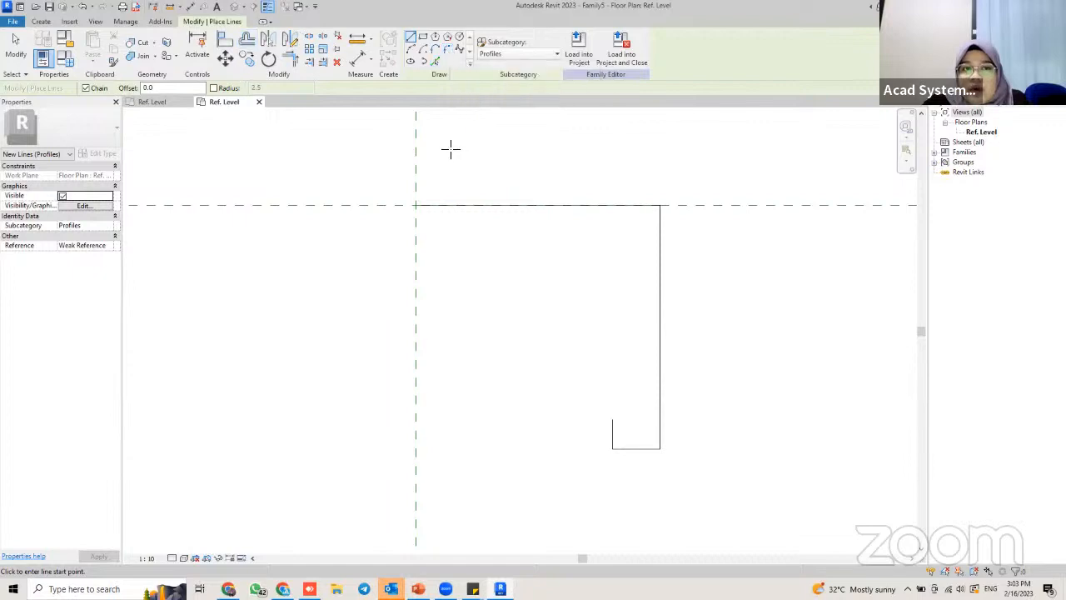
# Round both lower corners of the lip with Fillet Arc at a fixed 2.5 mm radius
pyautogui.click(448, 52)
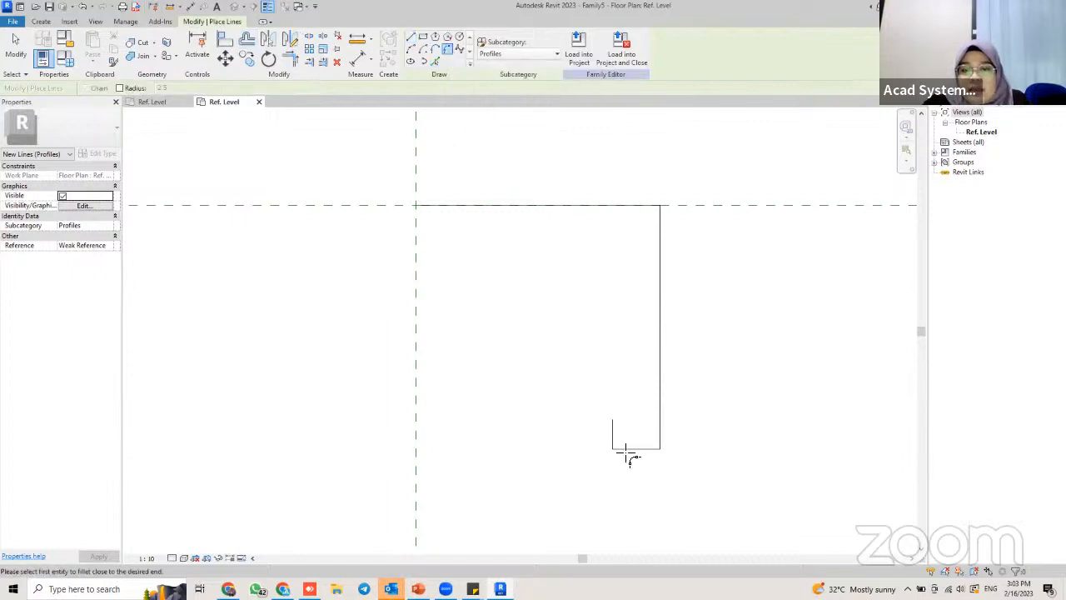
pyautogui.click(125, 87)
pyautogui.click(161, 89)
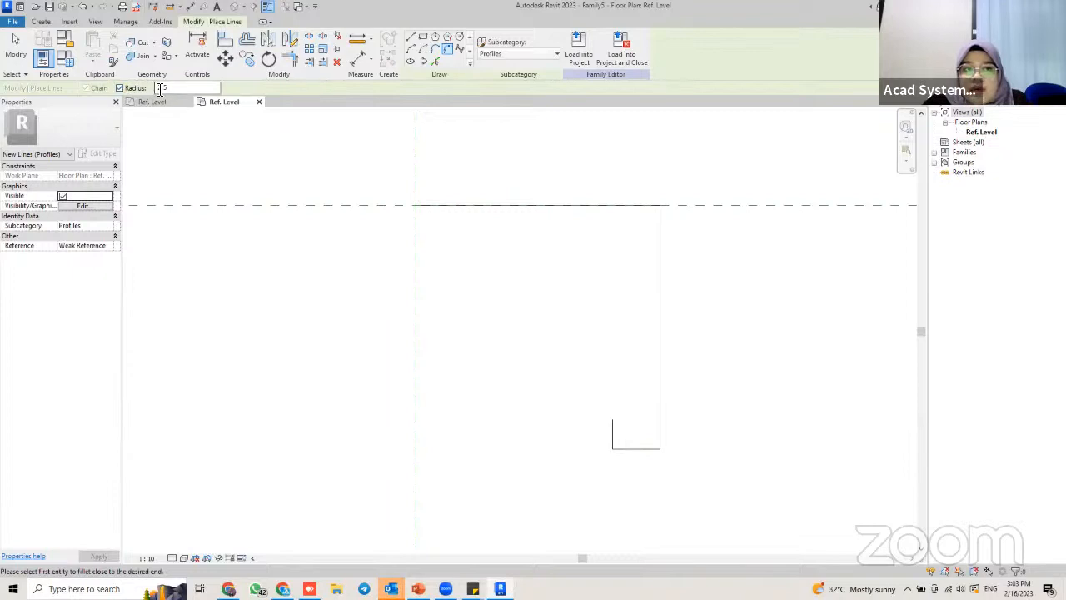
pyautogui.doubleClick(160, 88)
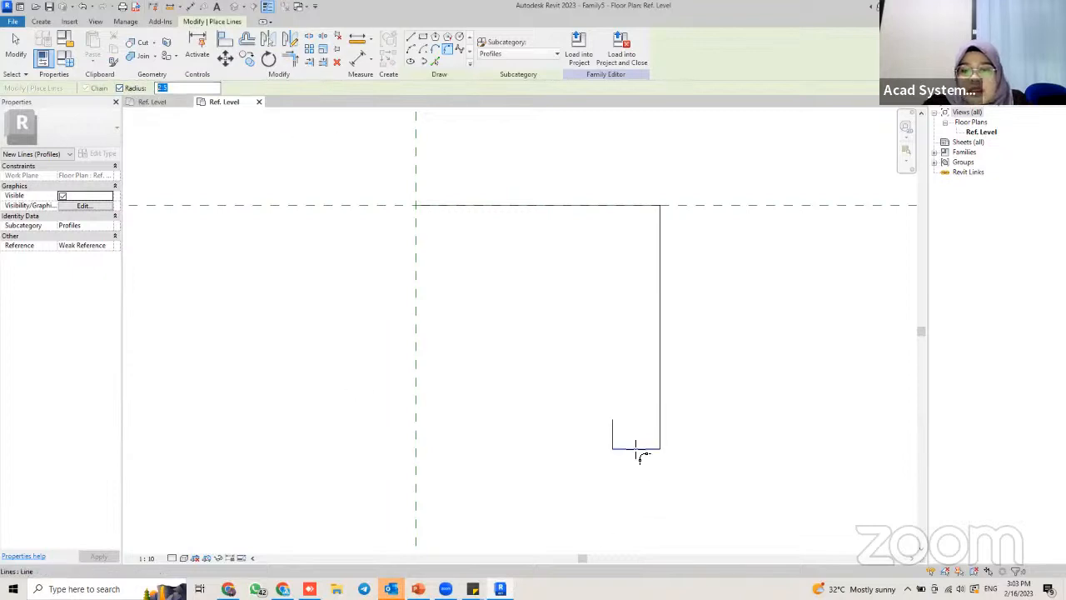
pyautogui.click(614, 436)
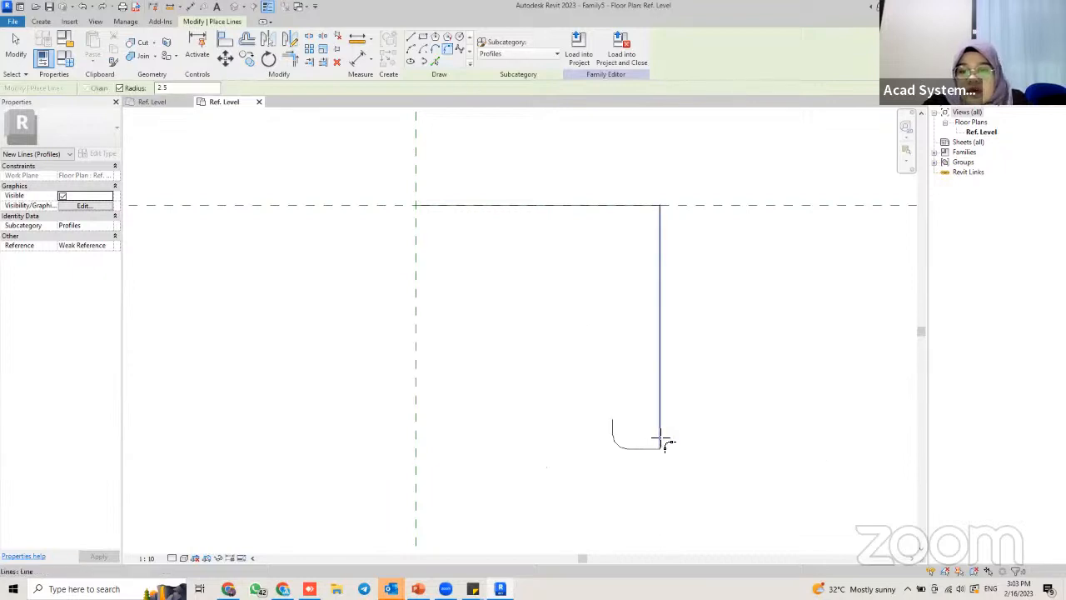
pyautogui.click(660, 440)
pyautogui.press('Escape')
pyautogui.press('Escape')
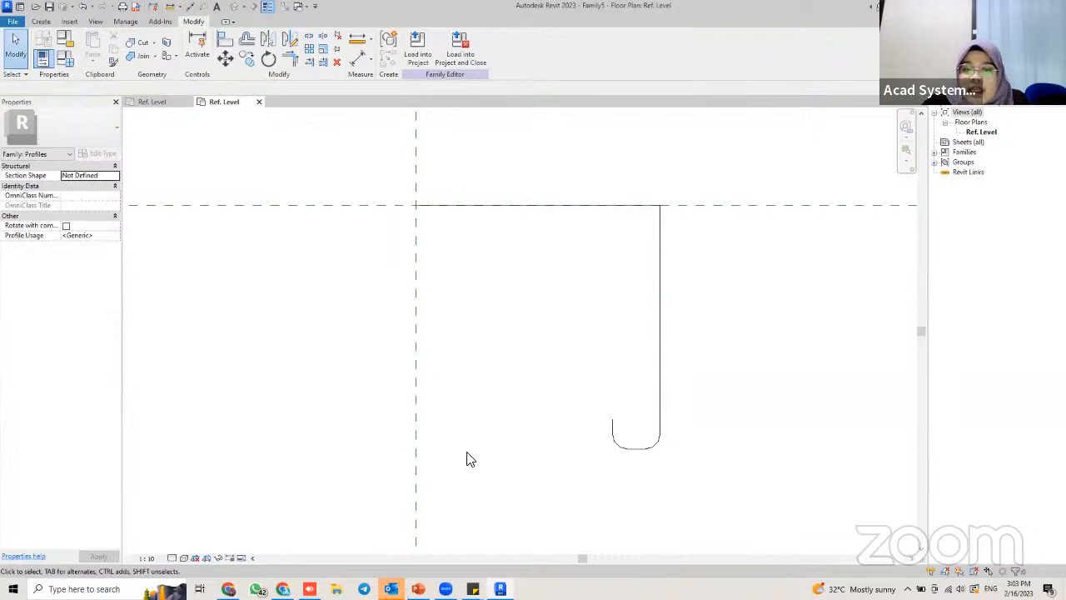
# Mirror a copy of the rounded lip to the channel's opposite side, drawing a vertical axis through the profile's middle
pyautogui.moveTo(589, 395); pyautogui.dragTo(696, 497)
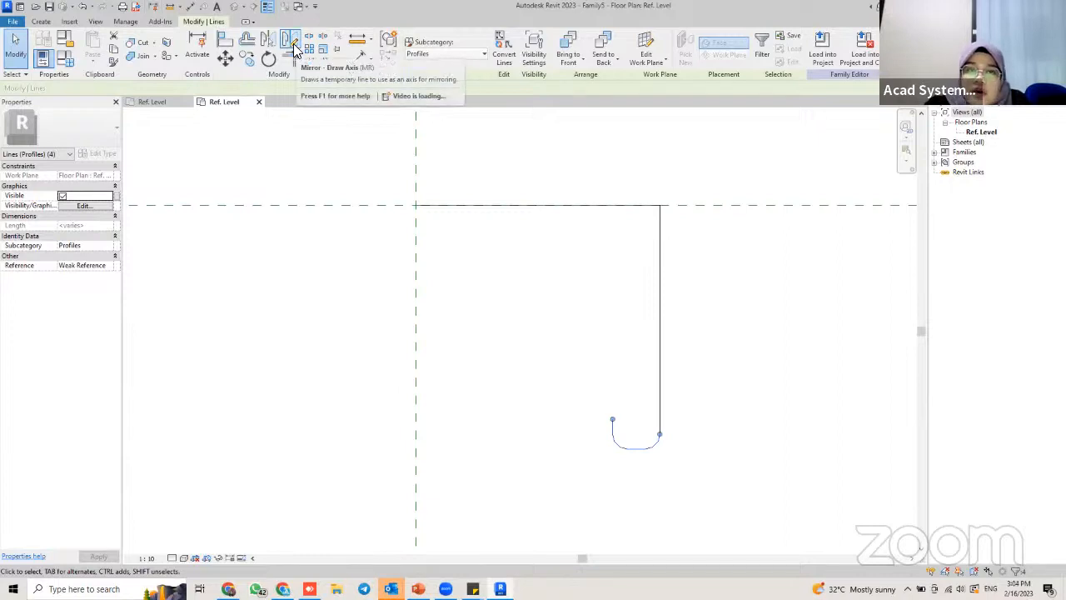
pyautogui.click(292, 44)
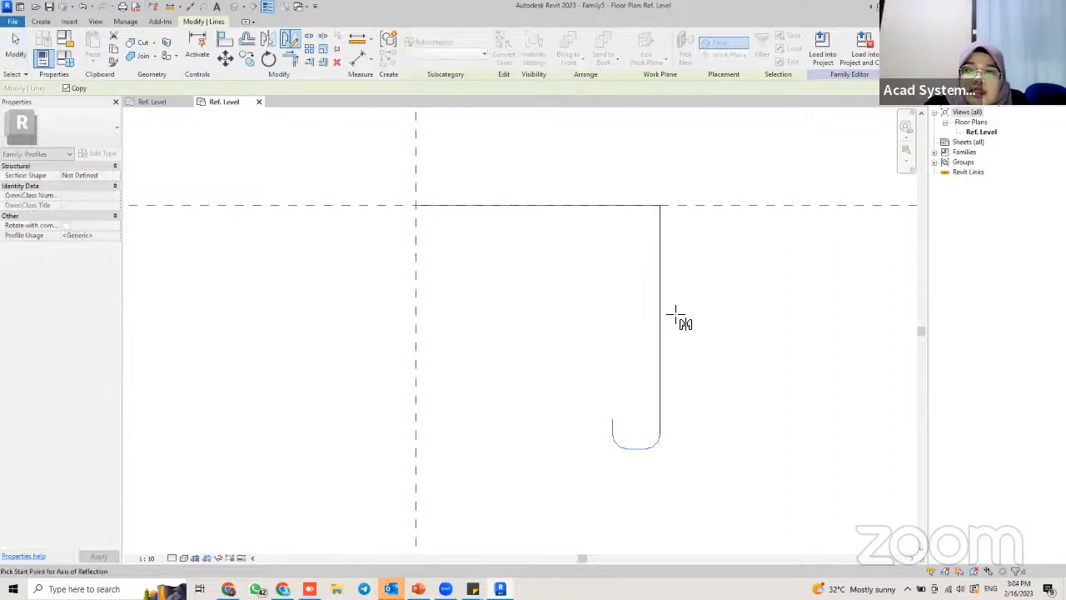
pyautogui.click(534, 429)
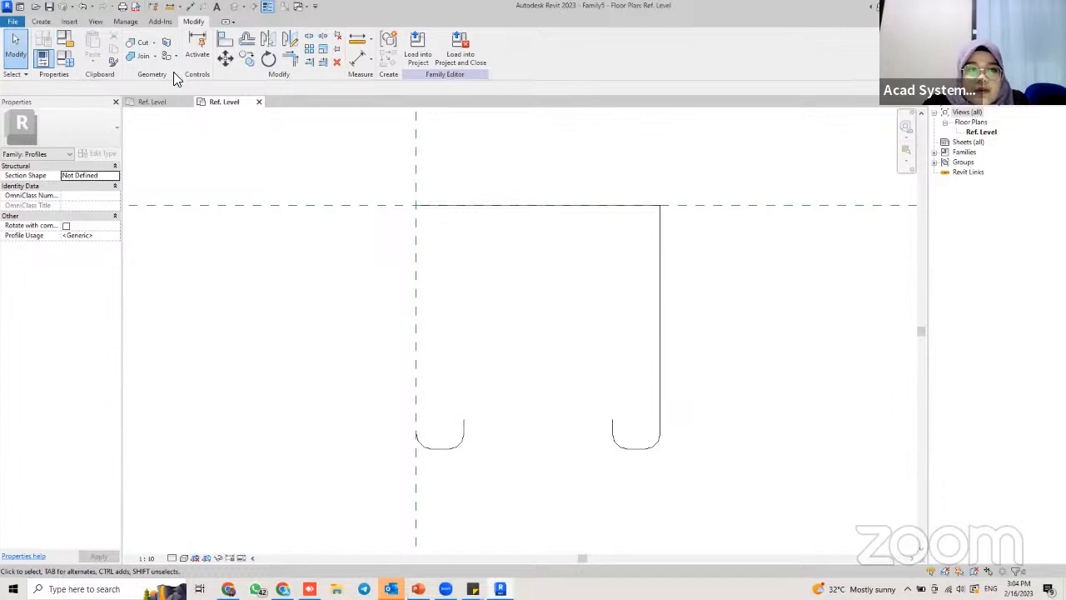
# Draw the channel's missing vertical side line from the upper corner at the reference plane intersection down to the rounded lip
pyautogui.click(41, 22)
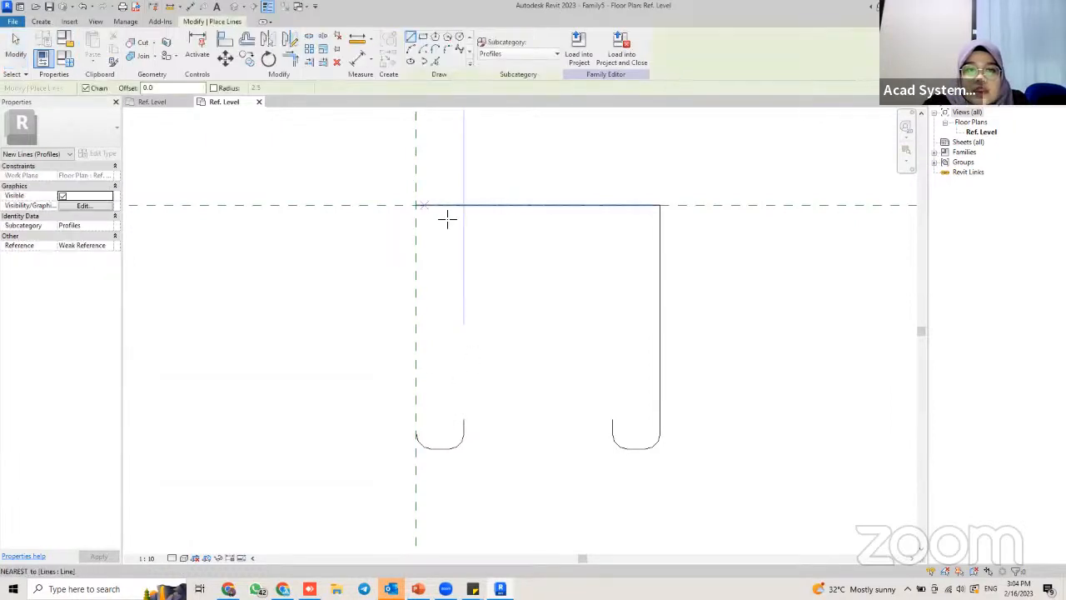
pyautogui.click(417, 206)
pyautogui.click(420, 432)
pyautogui.press('Escape')
pyautogui.press('Escape')
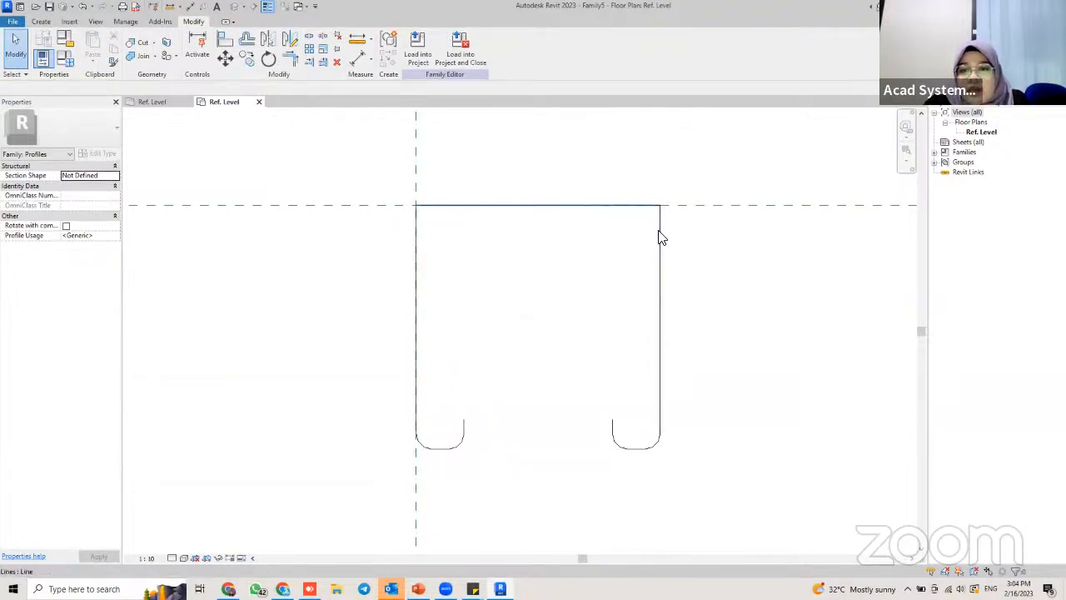
pyautogui.click(41, 22)
pyautogui.click(90, 49)
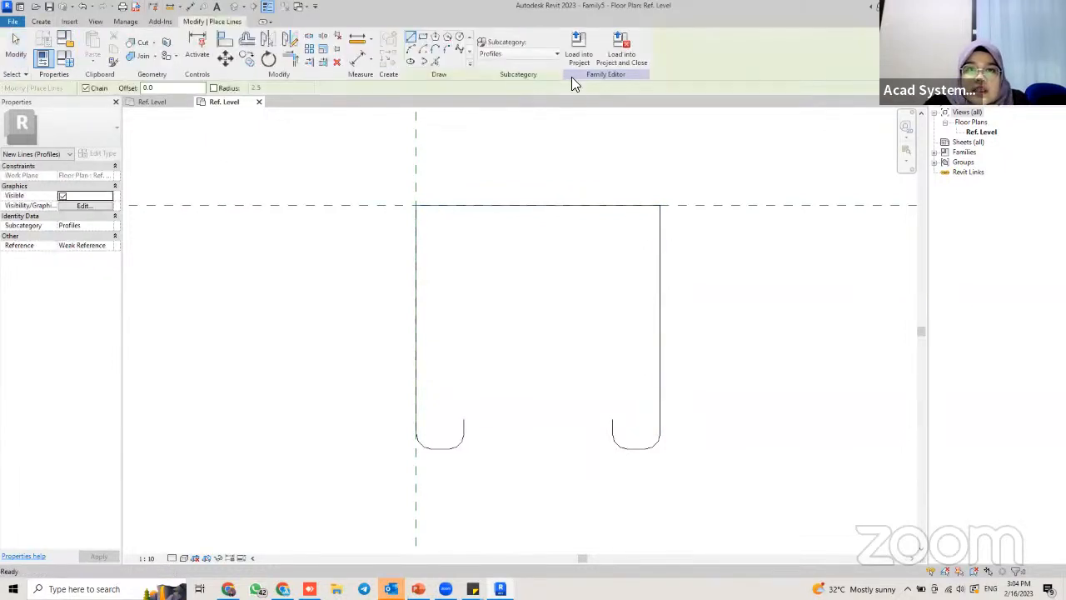
pyautogui.click(447, 48)
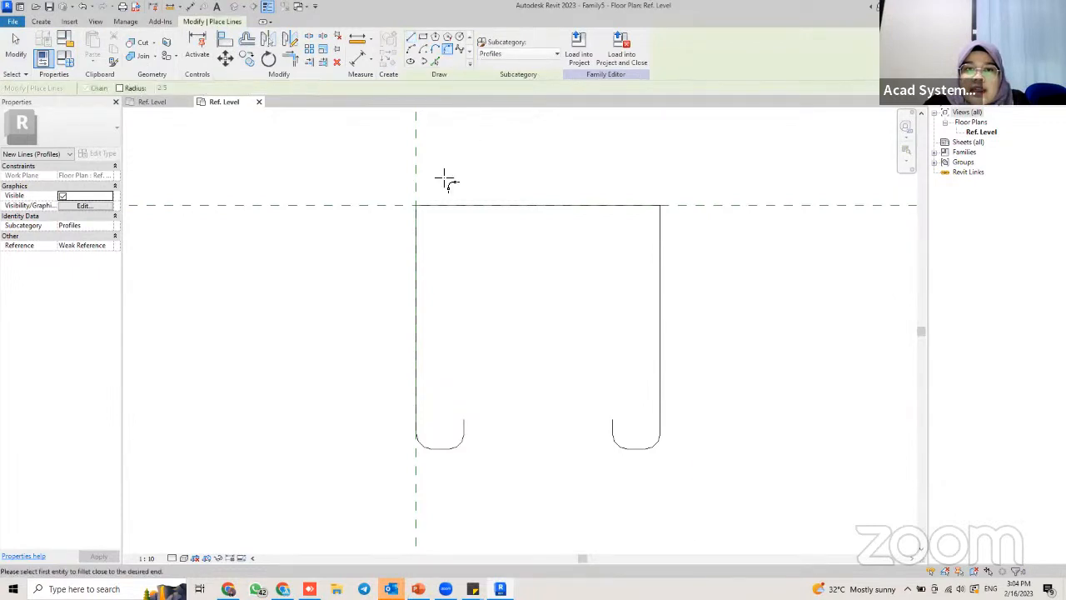
pyautogui.press('Escape')
pyautogui.press('Escape')
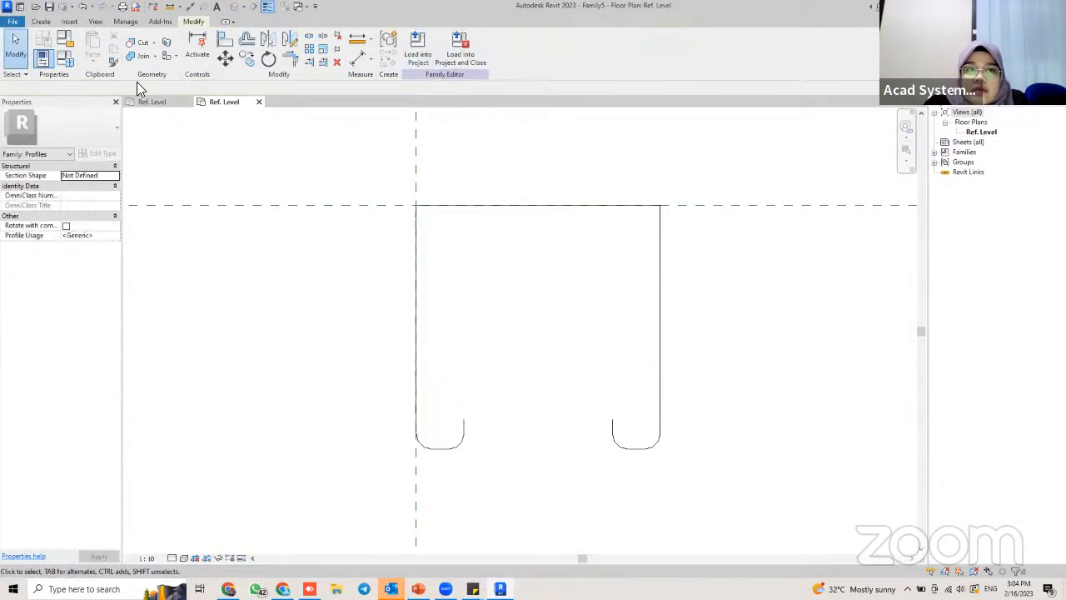
# Round both upper corners of the channel outline with Fillet Arc at a fixed 2.5 mm radius
pyautogui.click(43, 22)
pyautogui.click(90, 48)
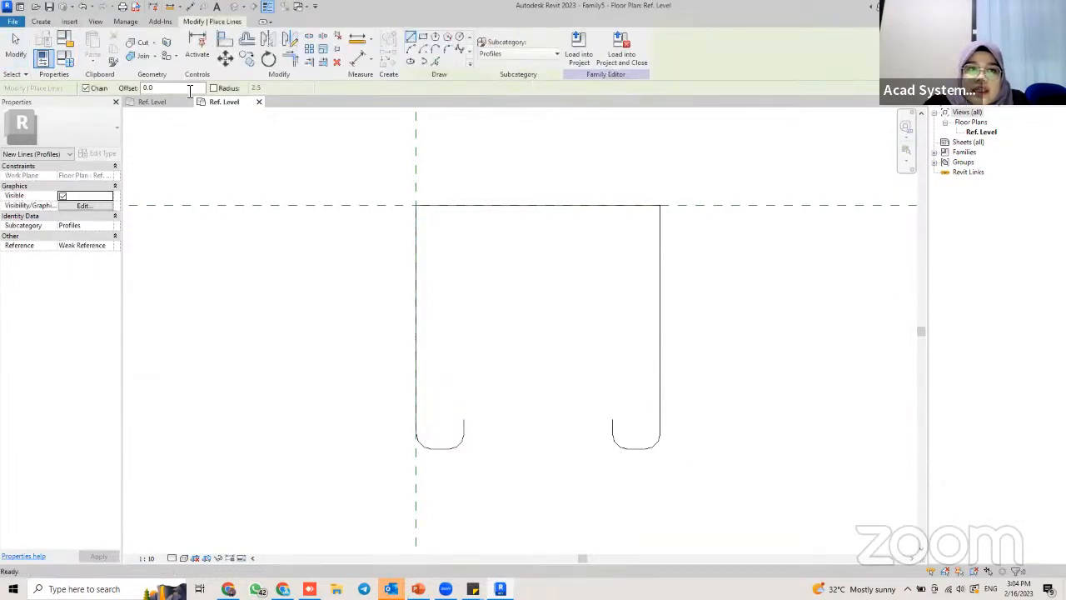
pyautogui.click(447, 48)
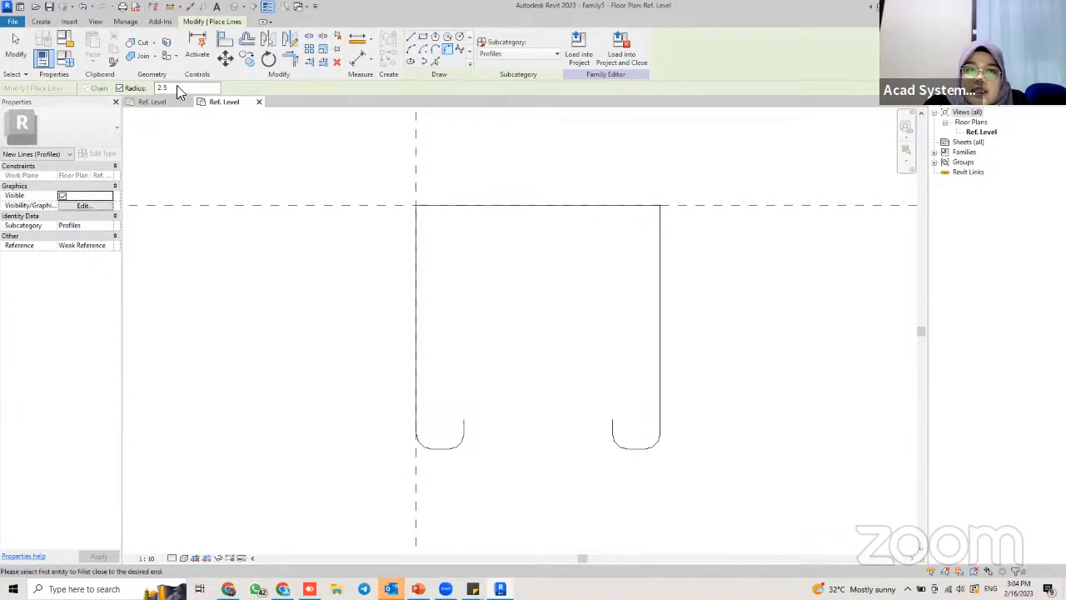
pyautogui.click(459, 206)
pyautogui.click(417, 234)
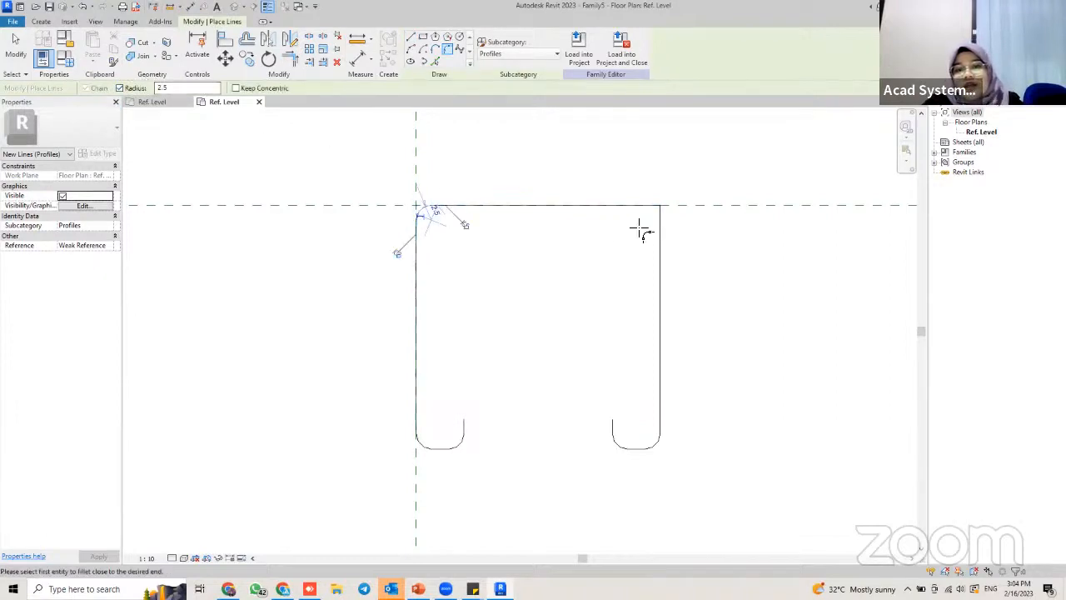
pyautogui.click(658, 226)
pyautogui.click(653, 207)
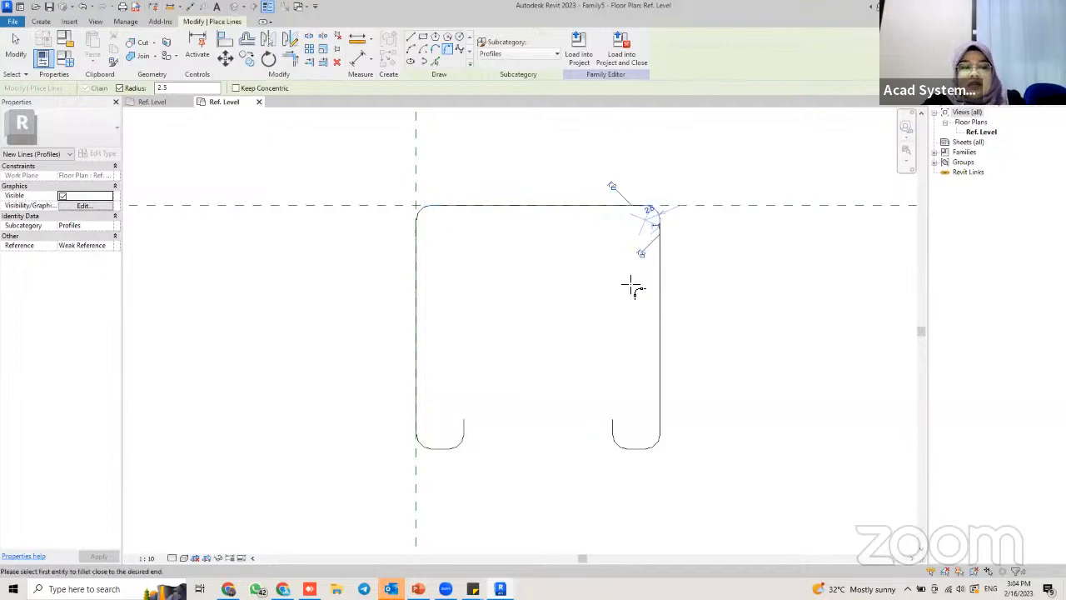
pyautogui.moveTo(631, 285); pyautogui.dragTo(574, 248, button='middle')
pyautogui.scroll(2, 581, 210)
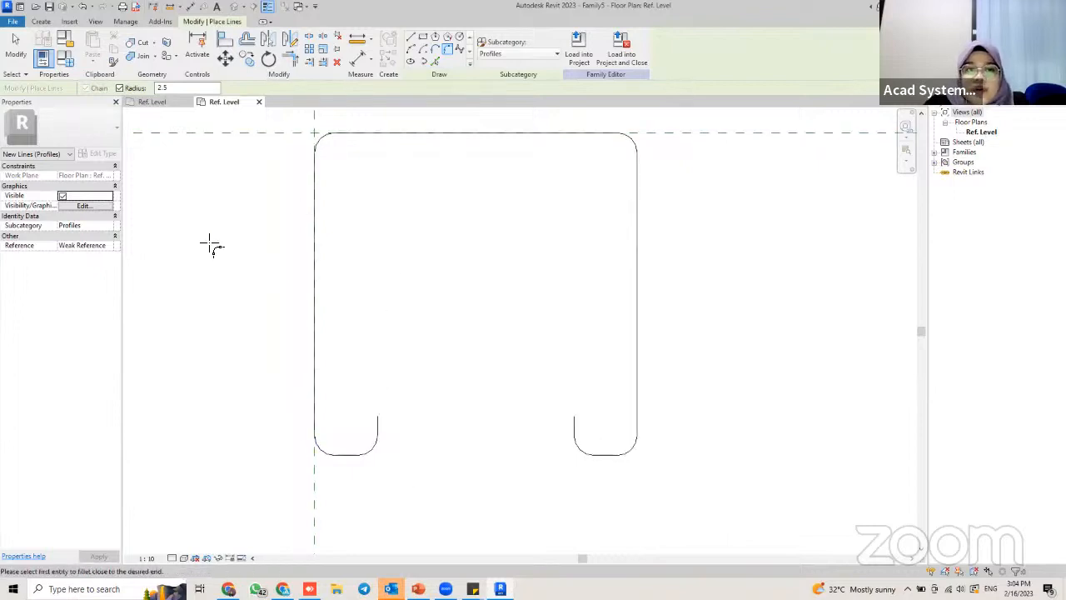
pyautogui.press('Escape')
pyautogui.press('Escape')
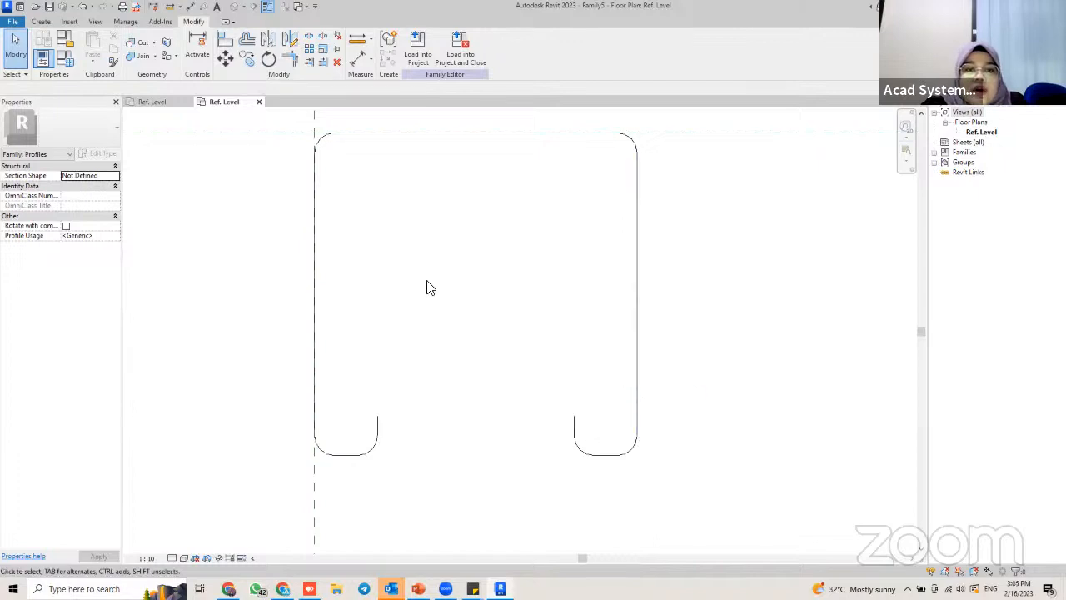
pyautogui.click(255, 43)
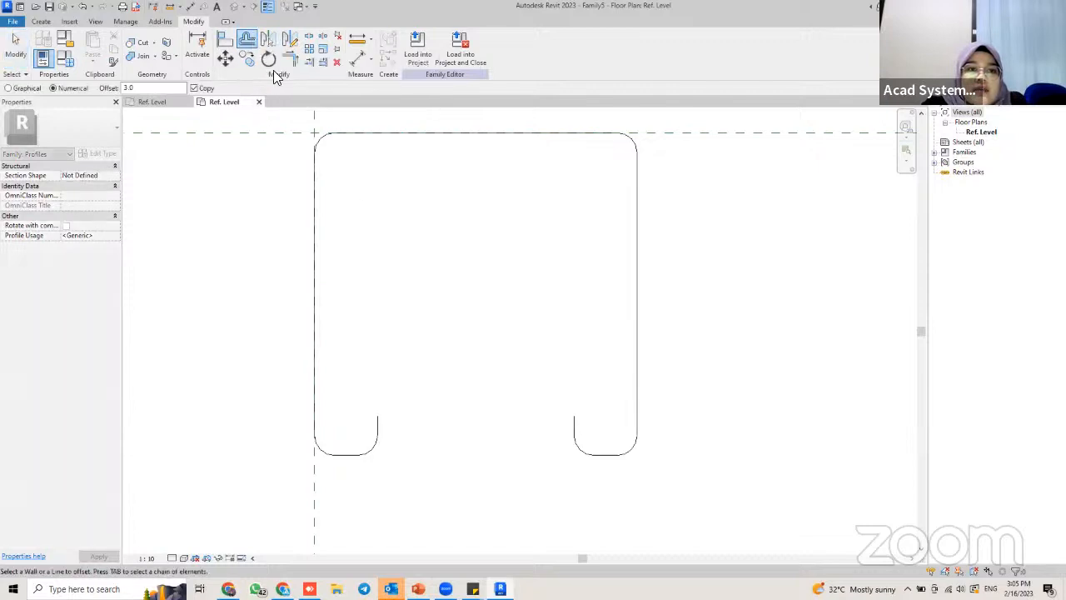
pyautogui.press('Escape')
pyautogui.moveTo(297, 119); pyautogui.dragTo(658, 483)
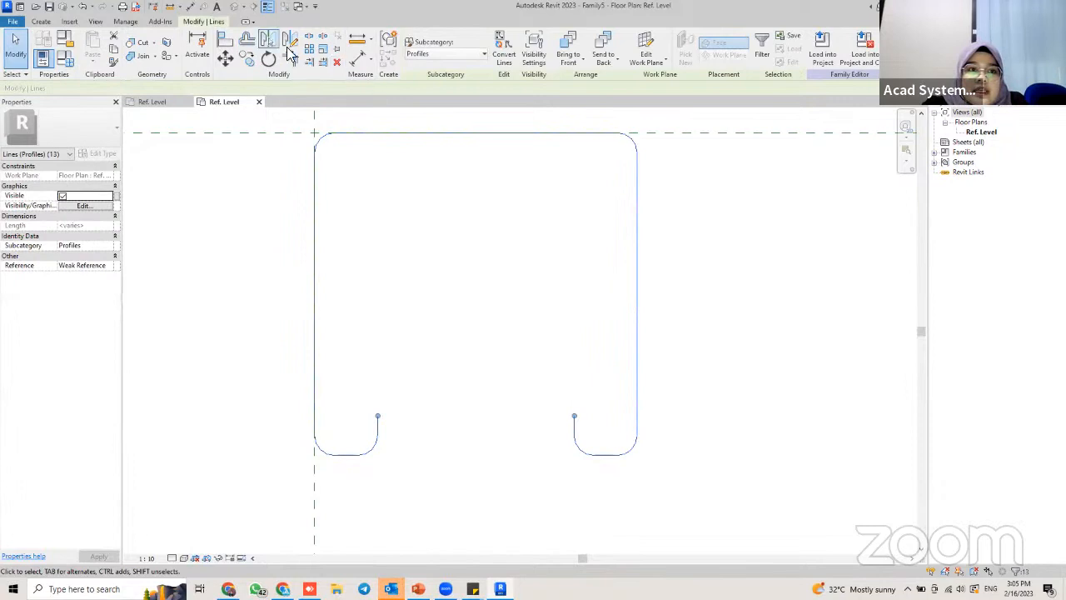
# Offset a copy of the whole connected outline 3 mm inward, checking the wall thickness on the PowerPoint hanger drawing
pyautogui.click(247, 39)
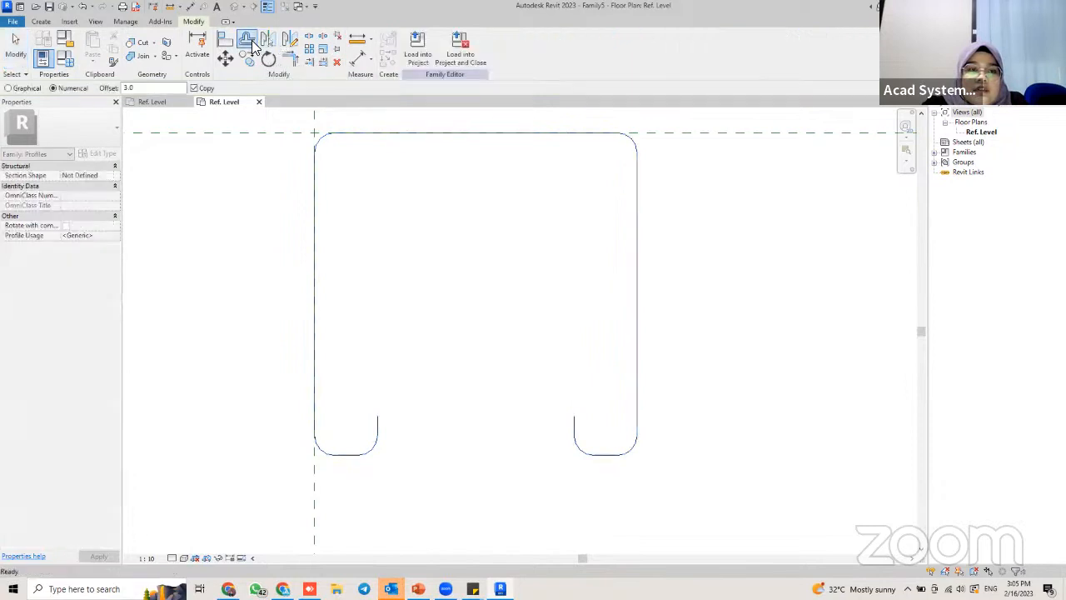
pyautogui.click(131, 88)
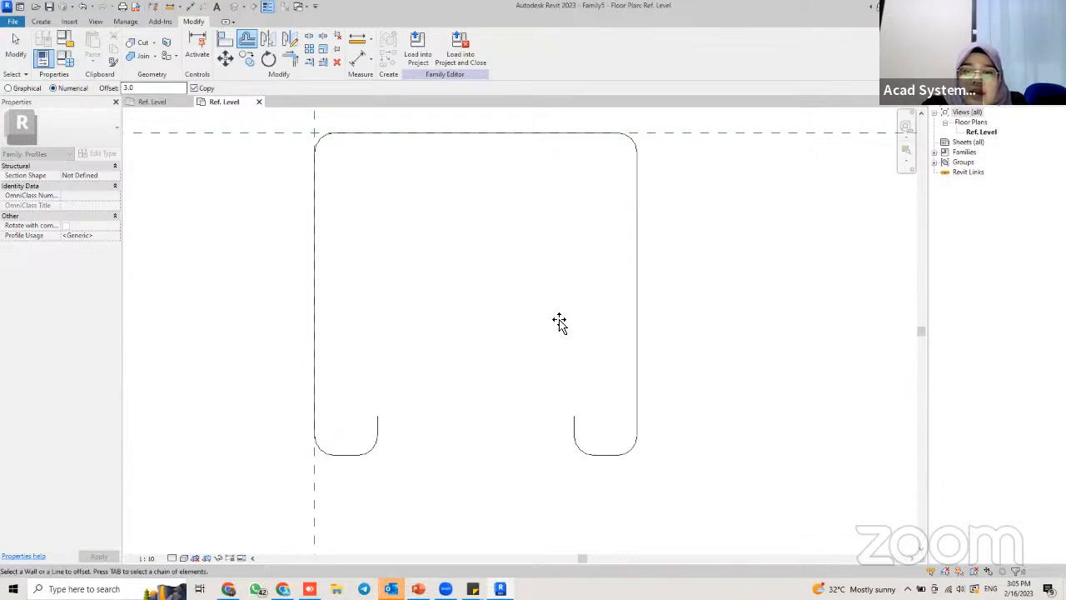
pyautogui.hotkey('alt', 'Tab')
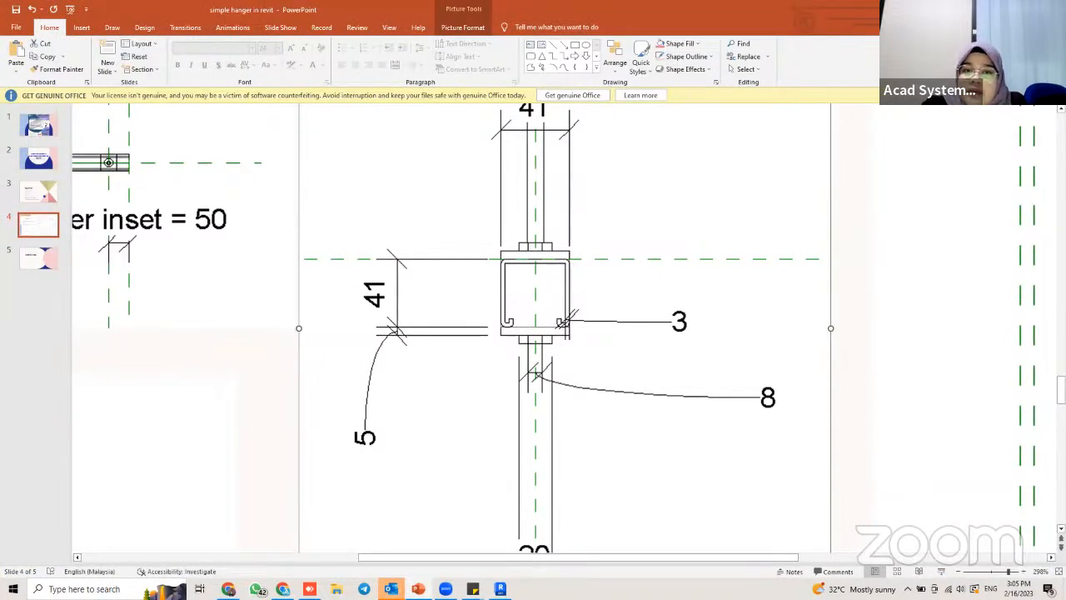
pyautogui.hotkey('alt', 'Tab')
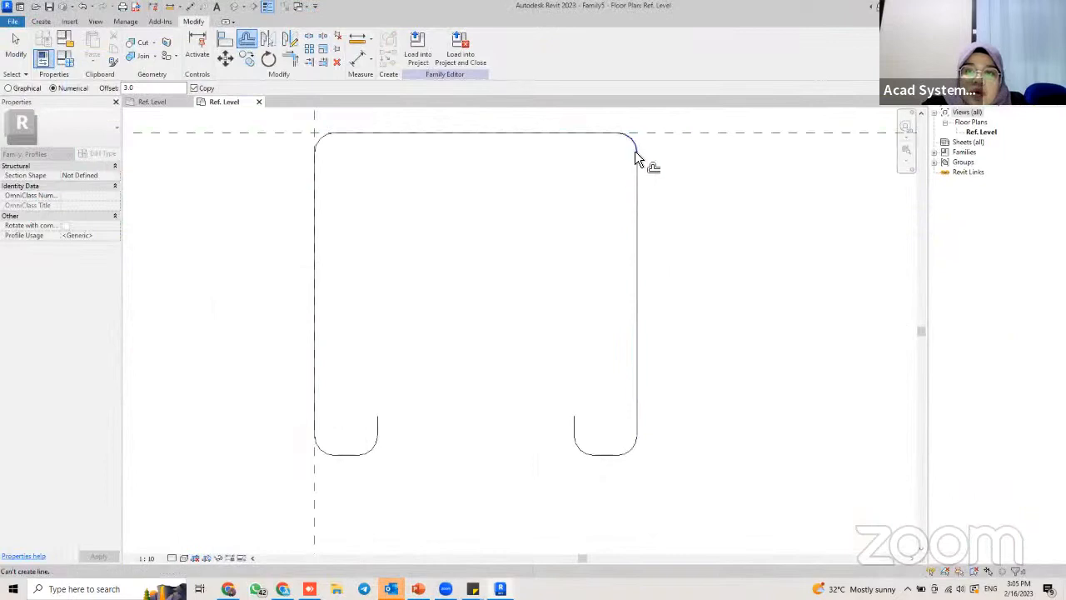
pyautogui.moveTo(653, 217); pyautogui.dragTo(672, 224, button='middle')
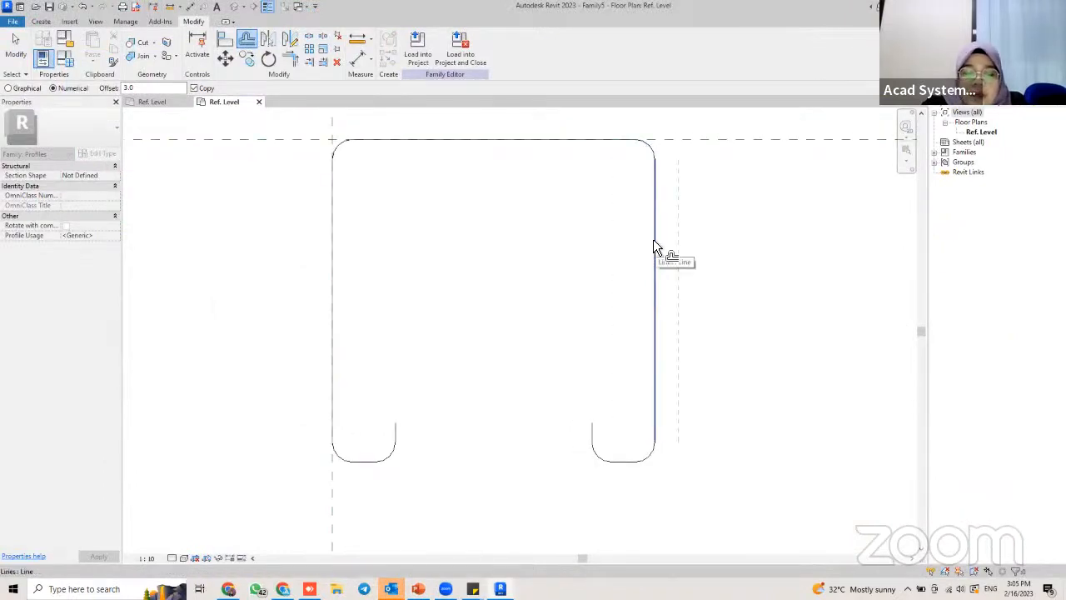
pyautogui.press('Tab')
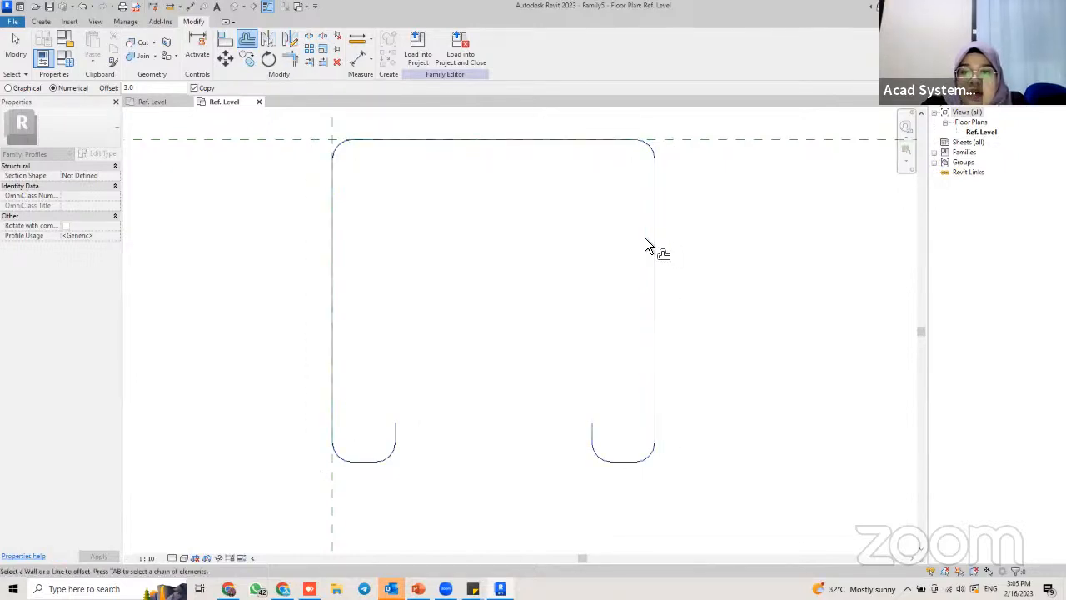
pyautogui.press('Tab')
pyautogui.press('Tab')
pyautogui.press('Tab')
pyautogui.press('Tab')
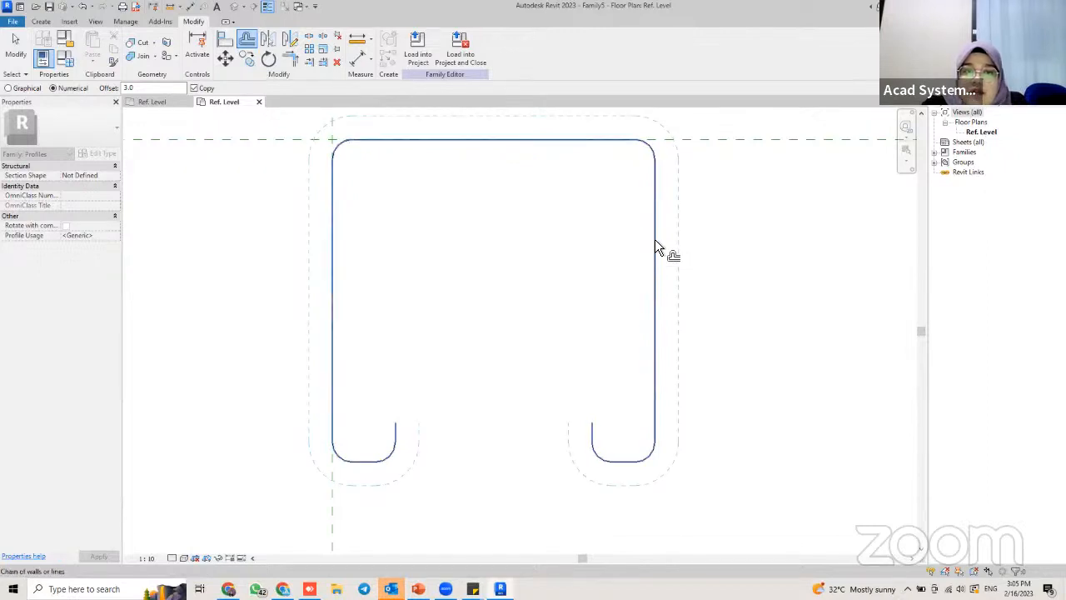
pyautogui.press('Tab')
pyautogui.click(651, 237)
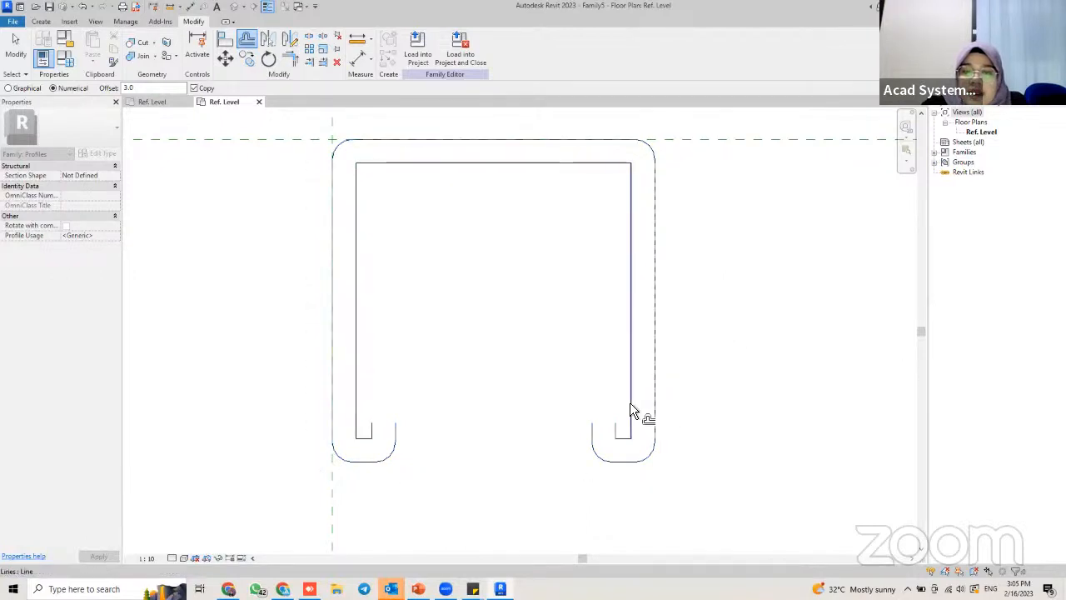
pyautogui.press('Escape')
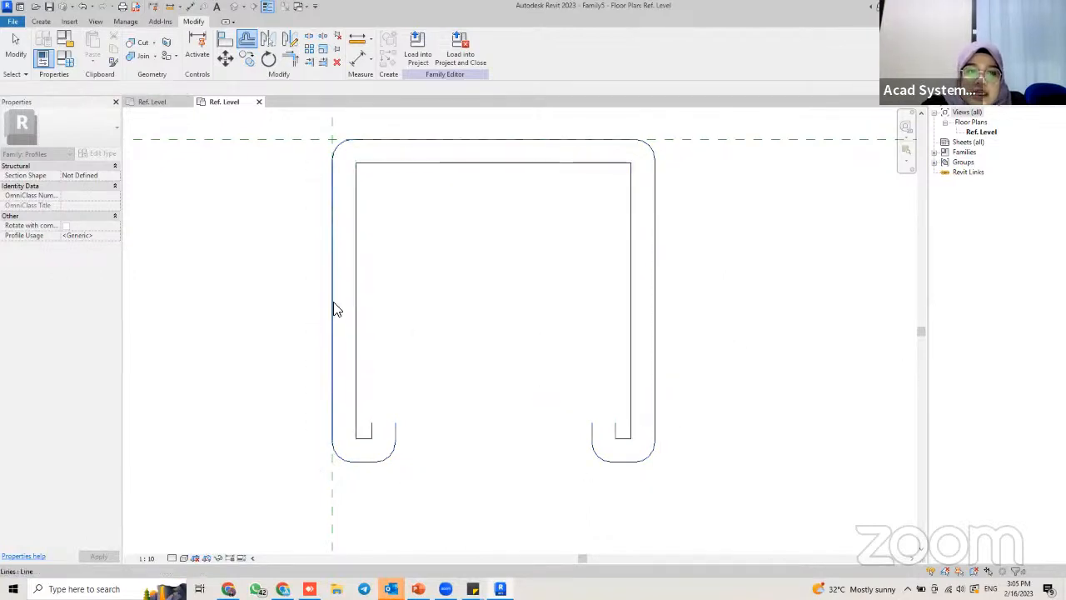
# Close both lip ends with short horizontal lines joining the inner and outer outlines
pyautogui.click(40, 21)
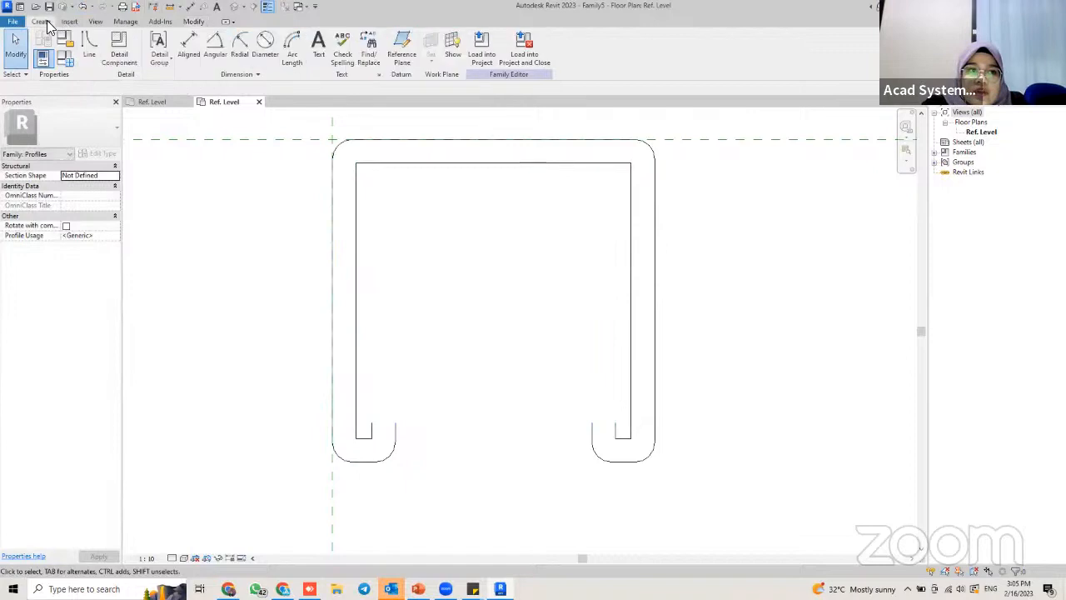
pyautogui.click(88, 44)
pyautogui.scroll(3, 361, 430)
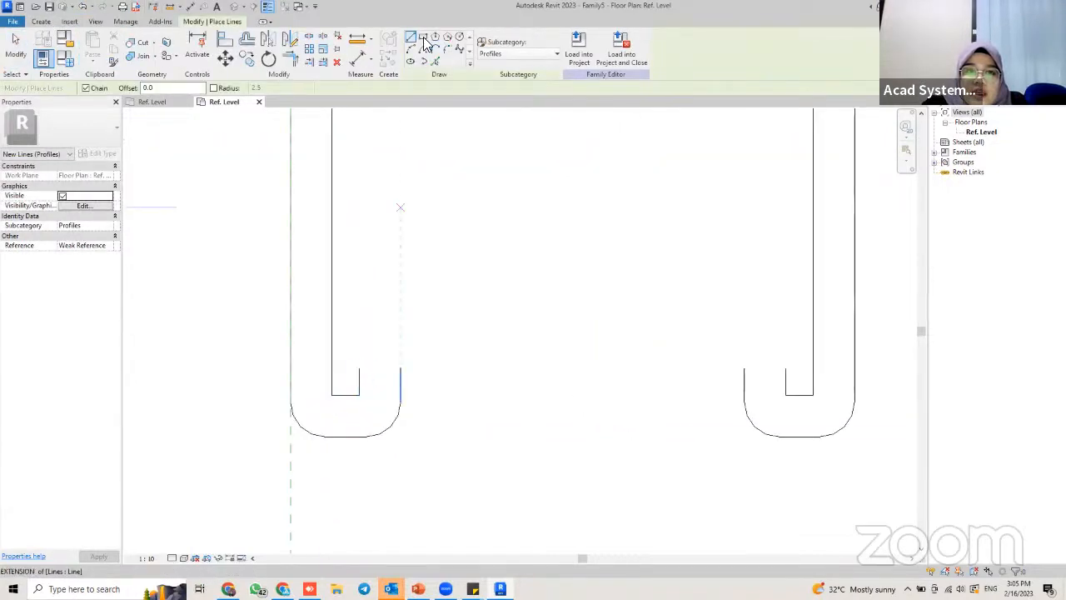
pyautogui.click(360, 367)
pyautogui.click(400, 368)
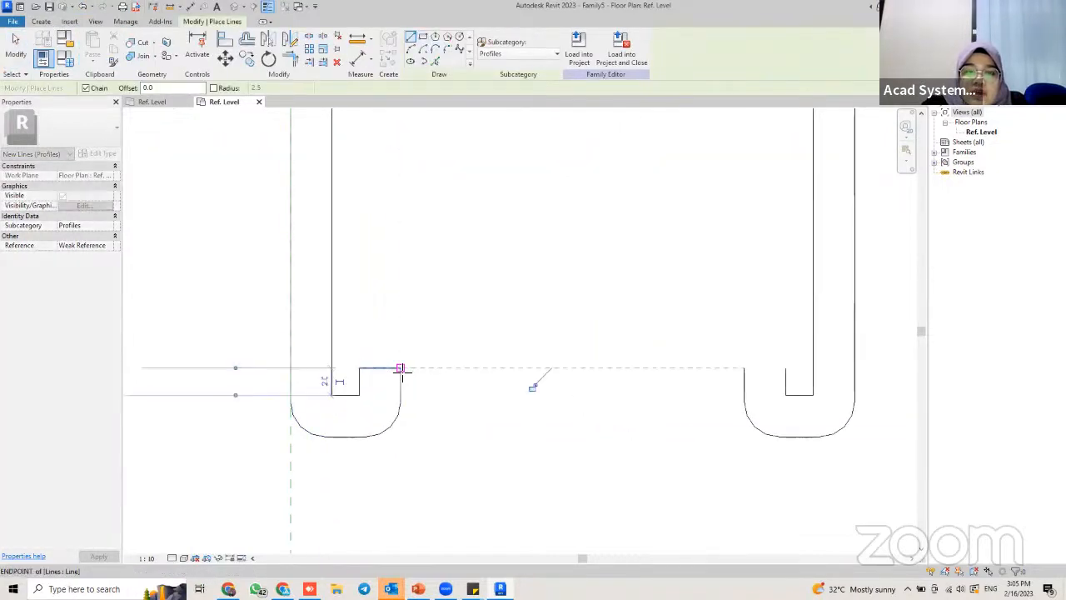
pyautogui.press('Escape')
pyautogui.click(744, 368)
pyautogui.click(786, 367)
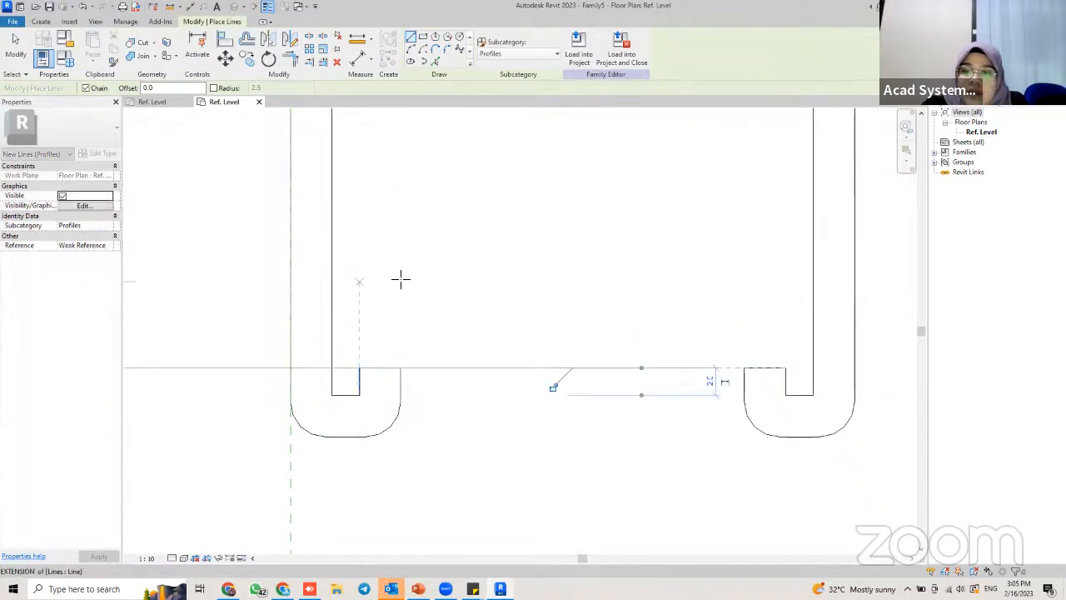
pyautogui.scroll(-5, 400, 278)
pyautogui.press('Escape')
pyautogui.press('Escape')
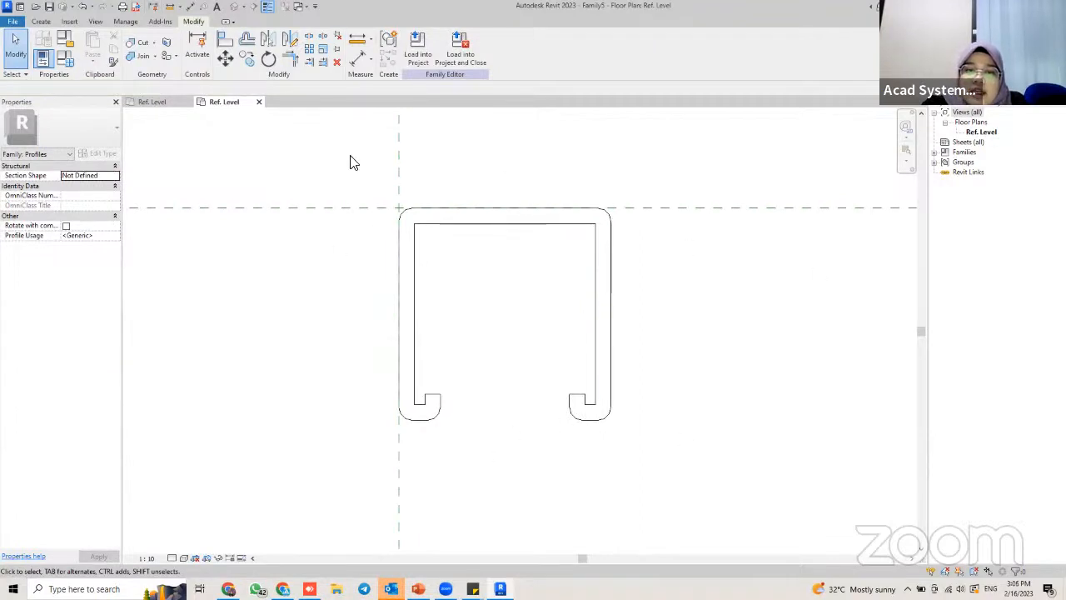
# Move the whole profile so the midpoint of its outer upper edge sits on the intersection of the reference planes
pyautogui.moveTo(350, 162); pyautogui.dragTo(693, 452)
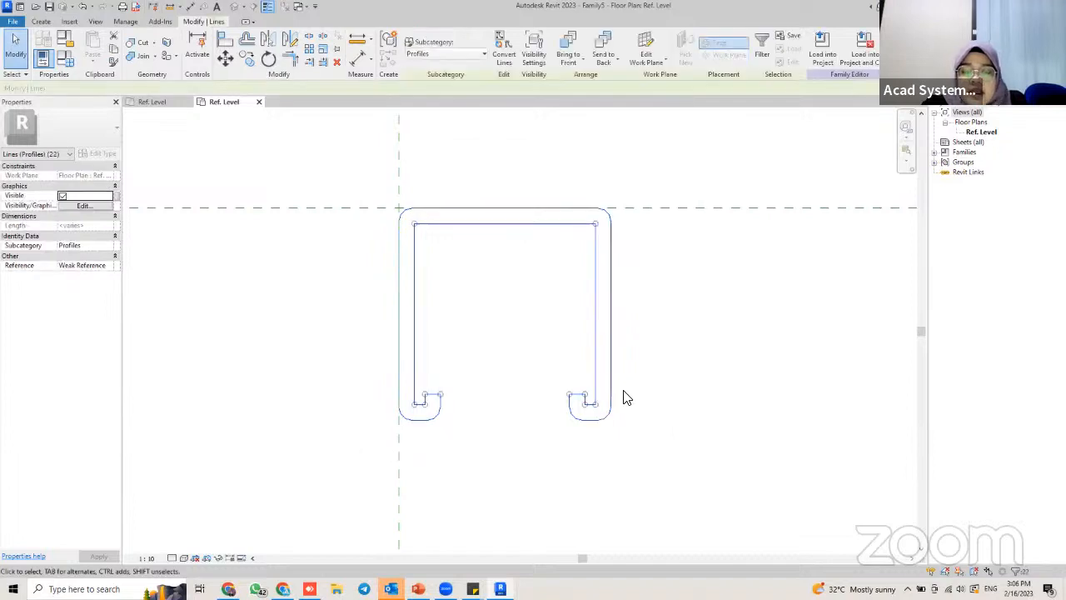
pyautogui.press('m')
pyautogui.press('v')
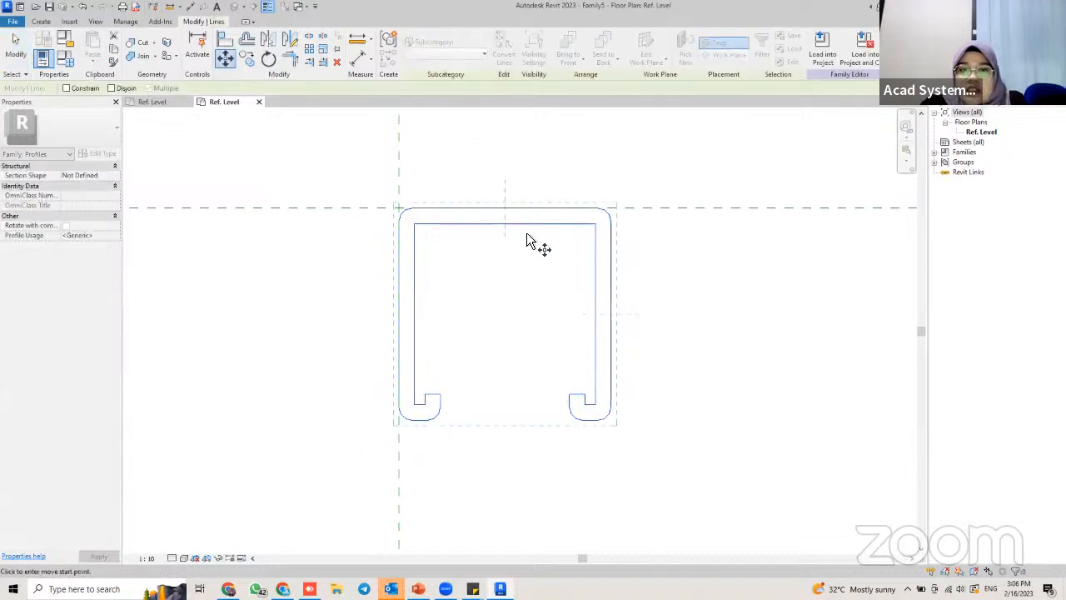
pyautogui.click(398, 208)
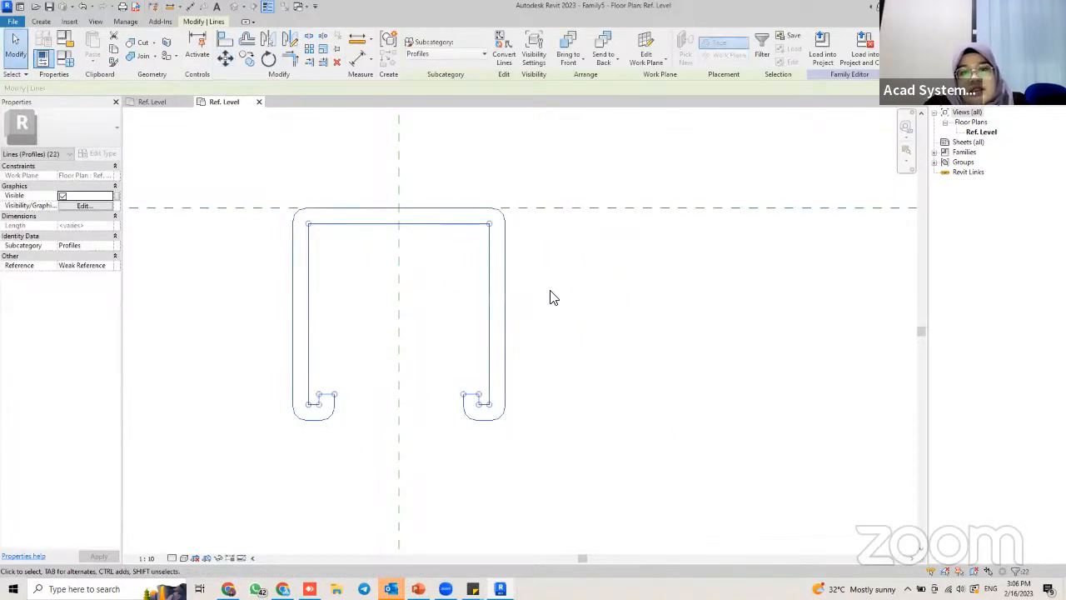
pyautogui.click(547, 292)
pyautogui.moveTo(536, 318); pyautogui.dragTo(593, 321, button='middle')
pyautogui.scroll(-2, 638, 306)
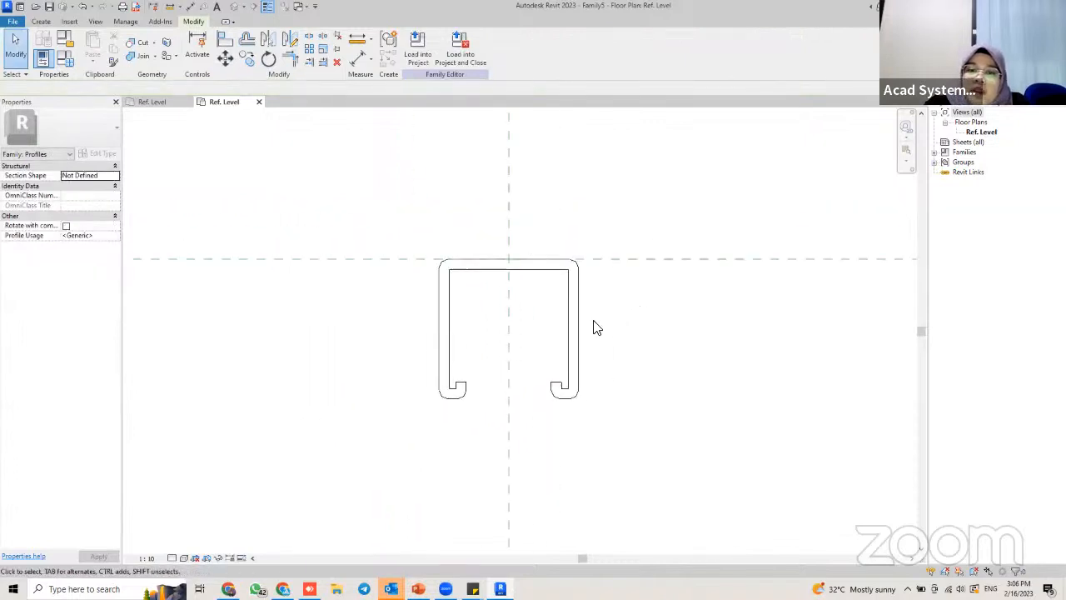
pyautogui.scroll(-3, 608, 327)
pyautogui.scroll(1, 642, 314)
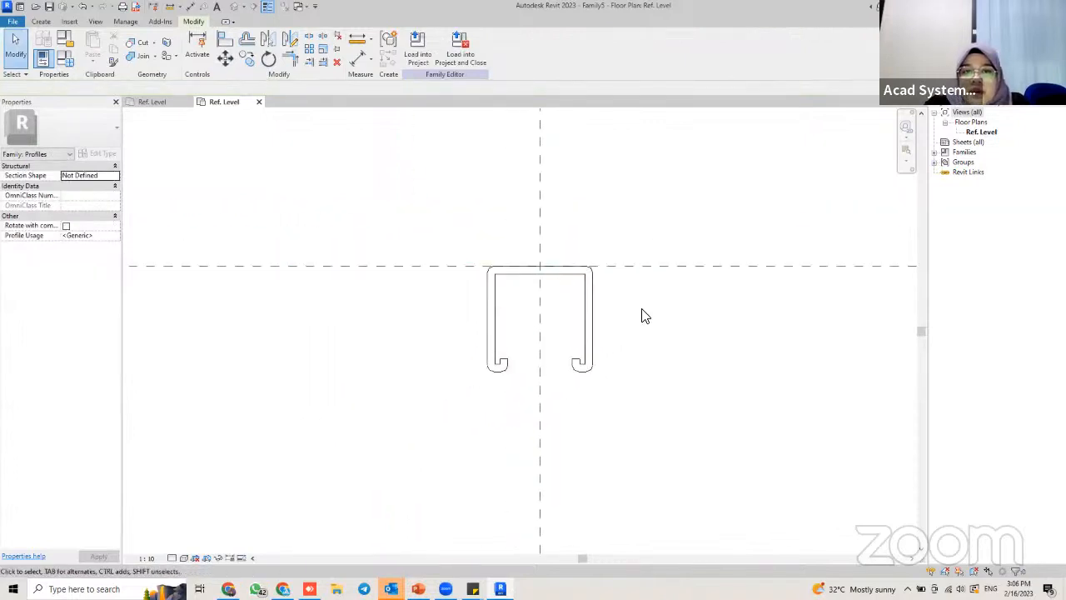
pyautogui.scroll(1, 643, 317)
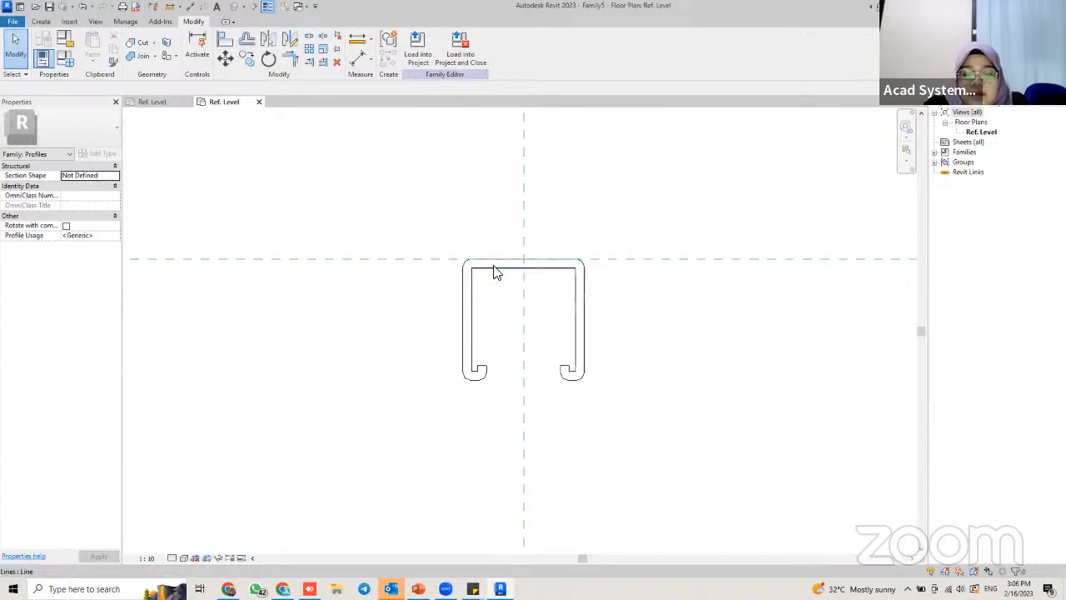
# Hide all annotation categories in the Ref. Level view through its Visibility/Graphic Overrides
pyautogui.press('v')
pyautogui.press('g')
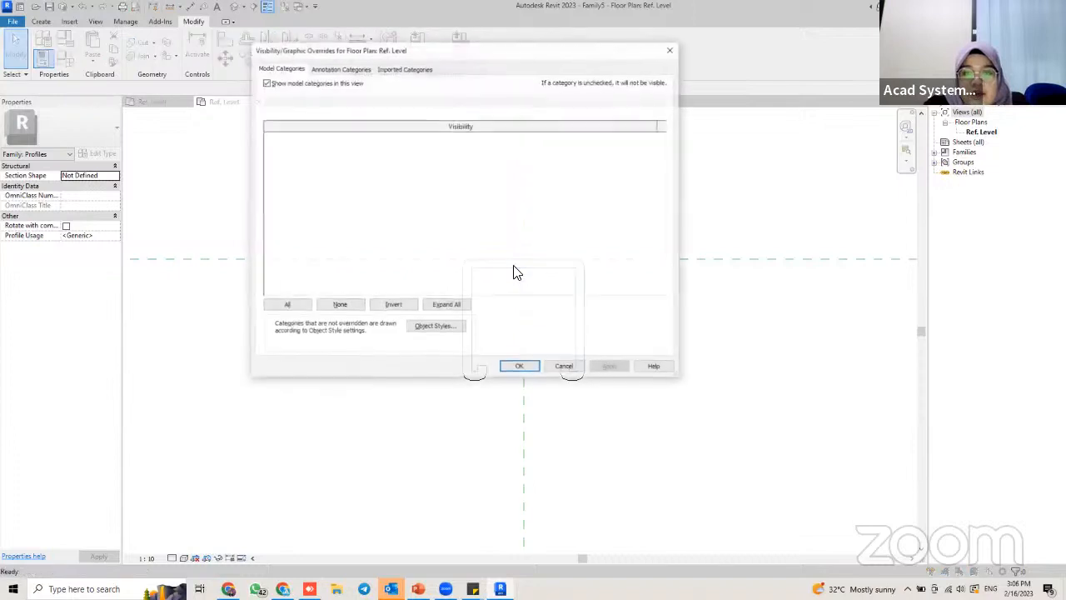
pyautogui.click(325, 68)
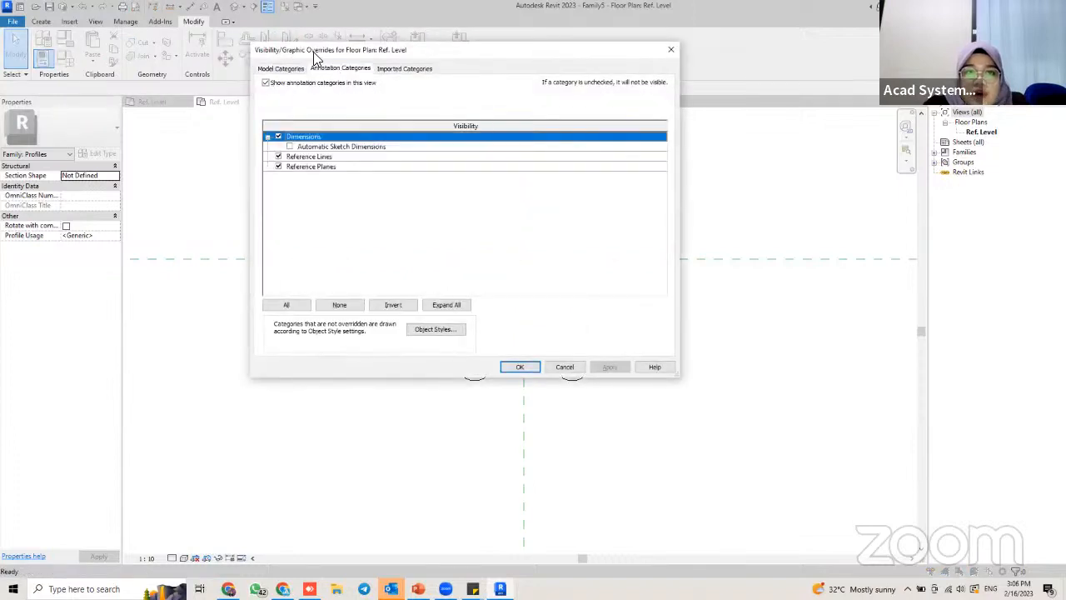
pyautogui.moveTo(314, 52); pyautogui.dragTo(382, 71)
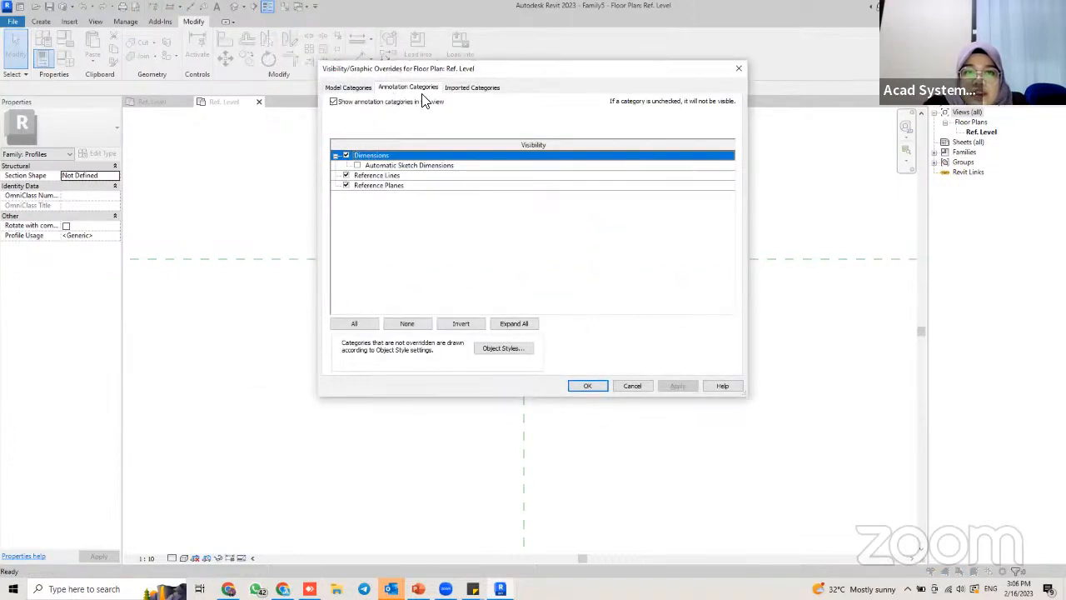
pyautogui.click(337, 102)
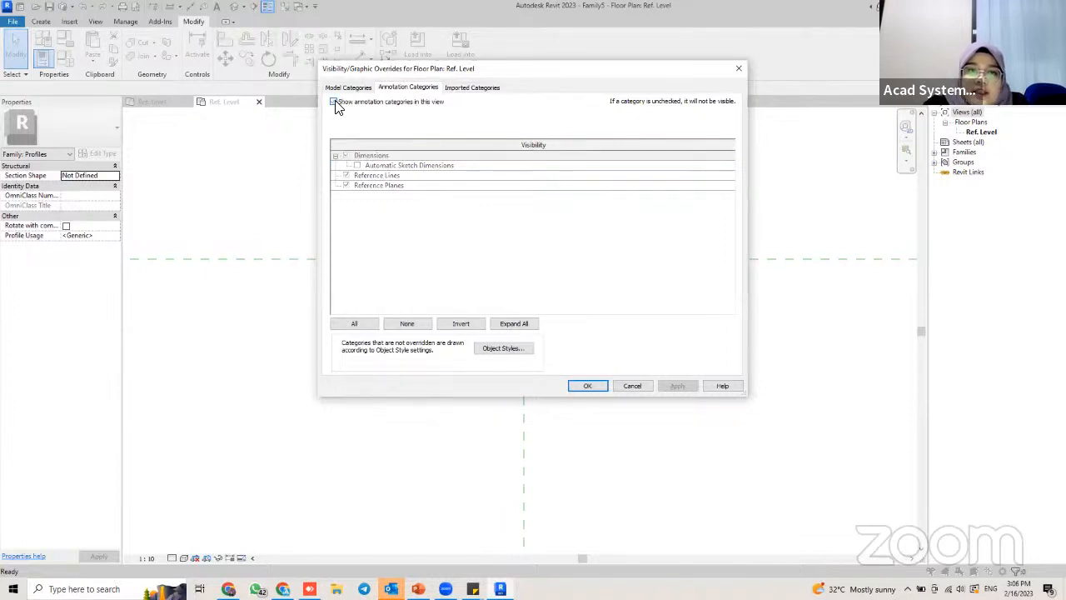
pyautogui.click(588, 386)
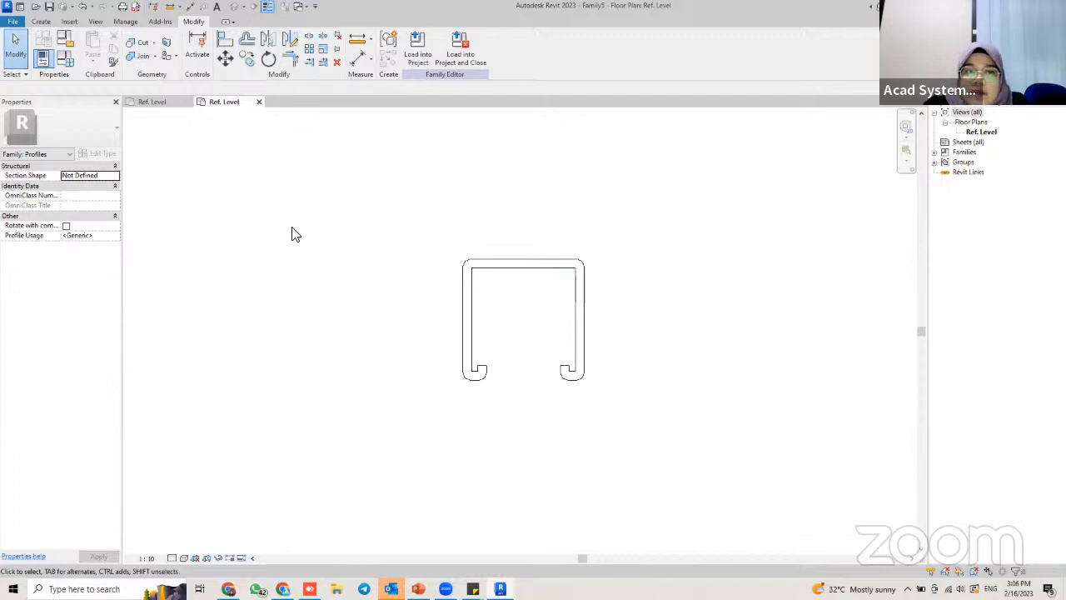
# Save the profile family on the Desktop as Channel Profile, then load it into the open generic model family and close it
pyautogui.click(14, 22)
pyautogui.click(5, 10)
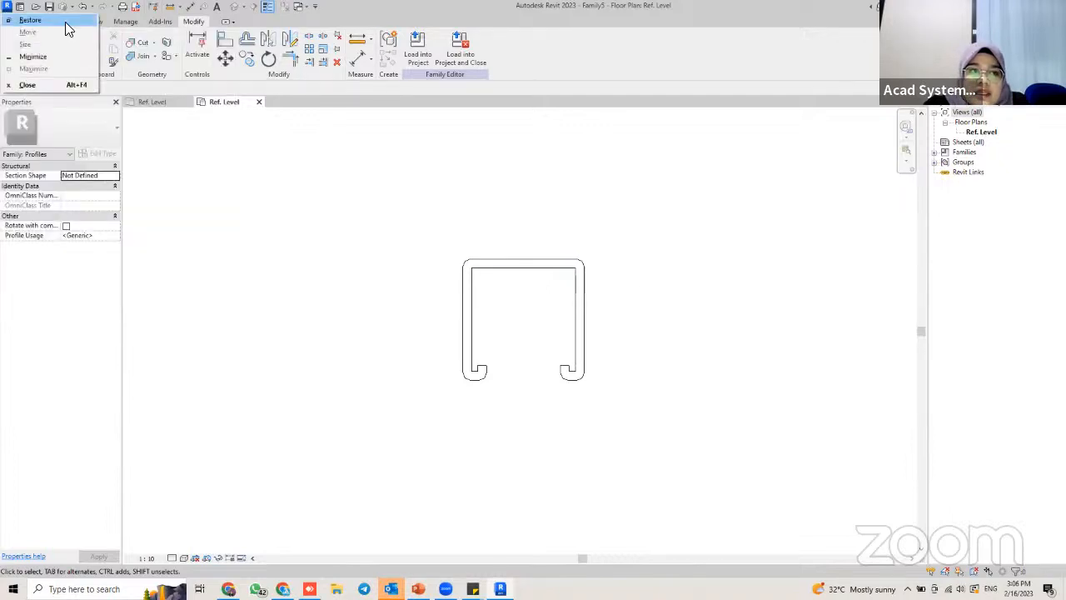
pyautogui.click(325, 4)
pyautogui.click(15, 23)
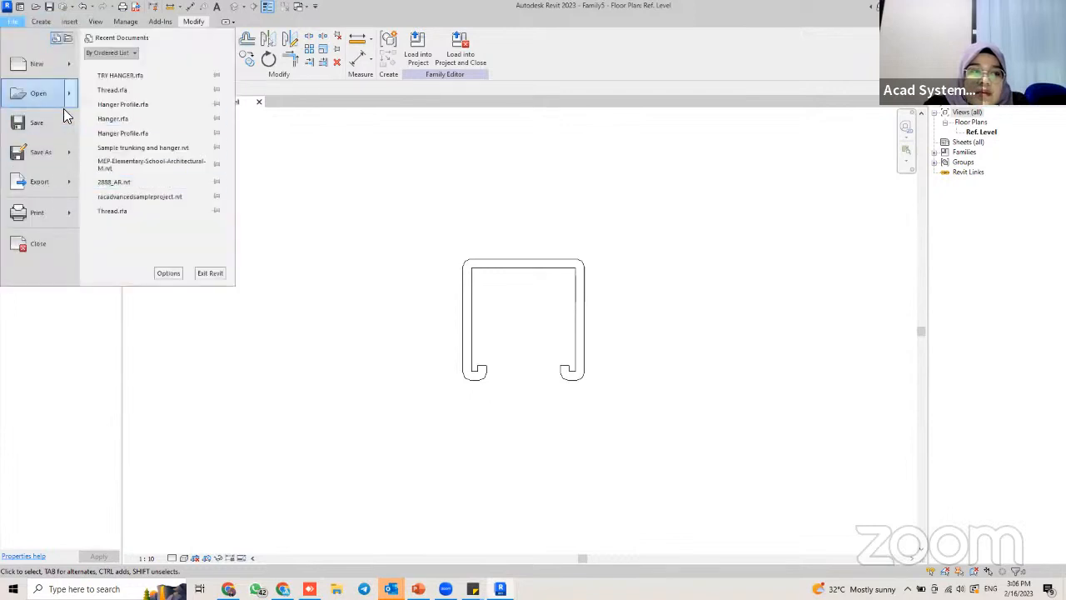
pyautogui.moveTo(58, 145)
pyautogui.click(158, 146)
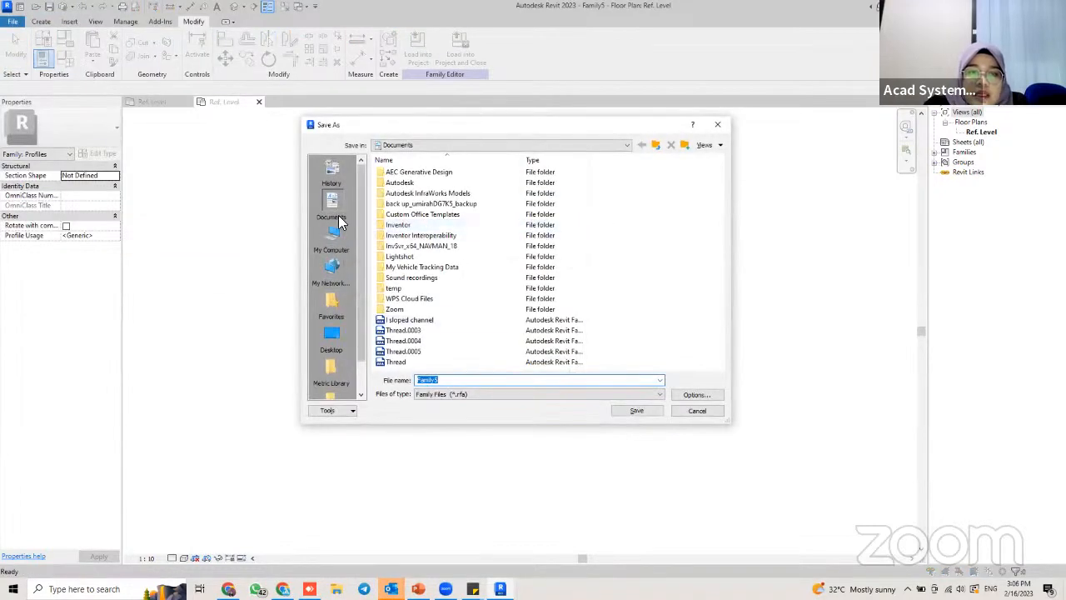
pyautogui.click(330, 340)
pyautogui.doubleClick(475, 383)
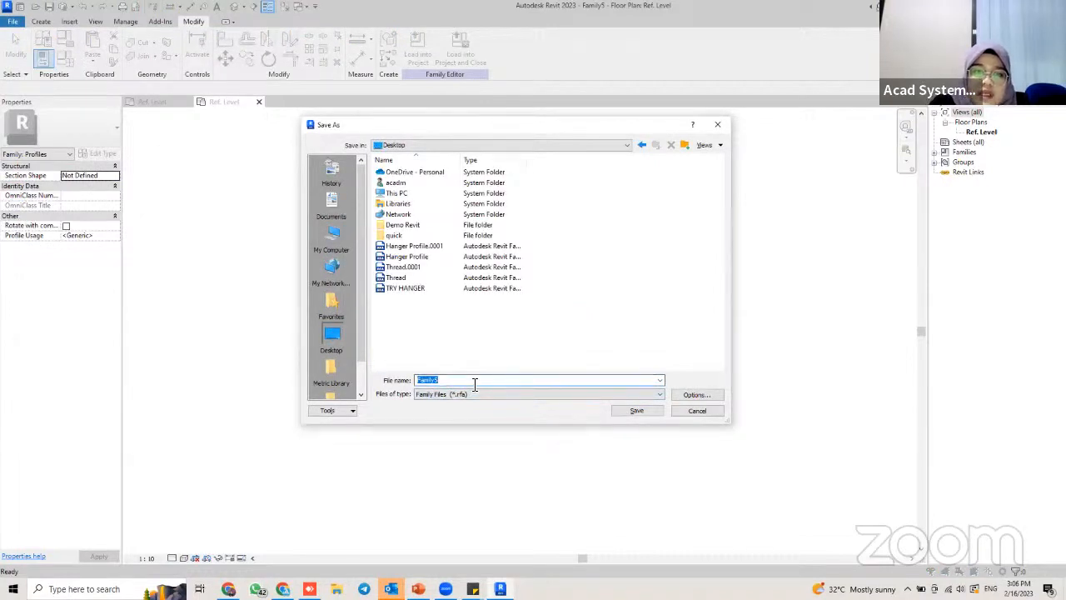
pyautogui.write('Cha')
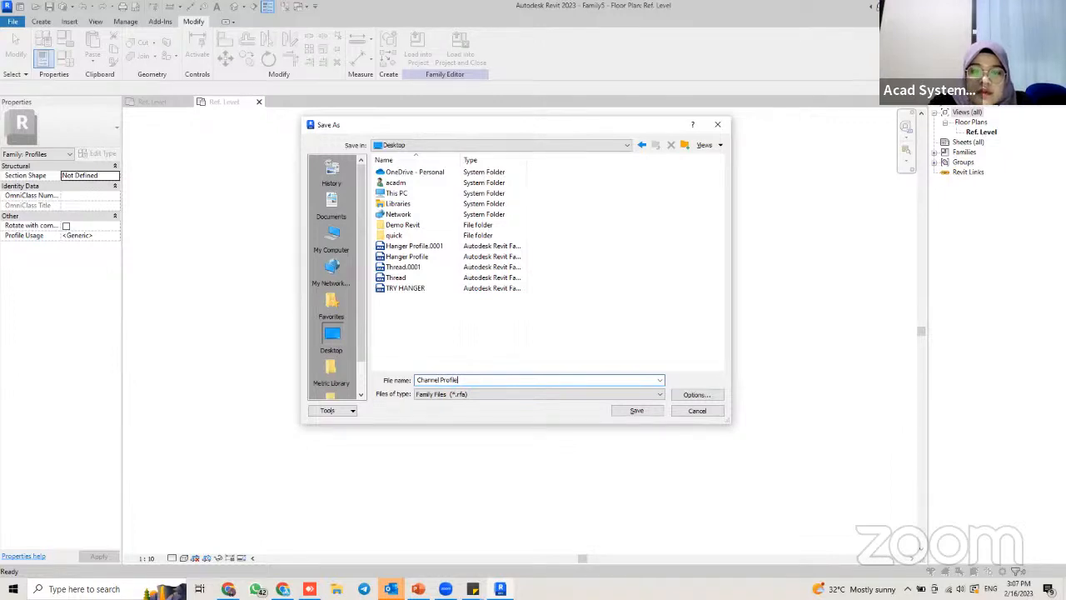
pyautogui.write('nnel Profile')
pyautogui.press('Return')
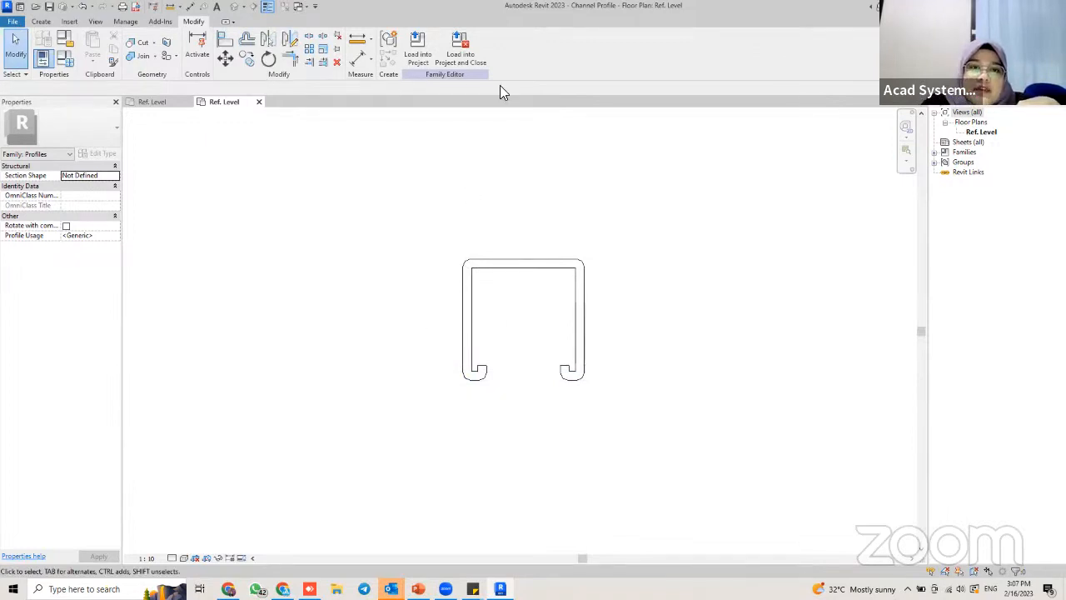
pyautogui.click(462, 60)
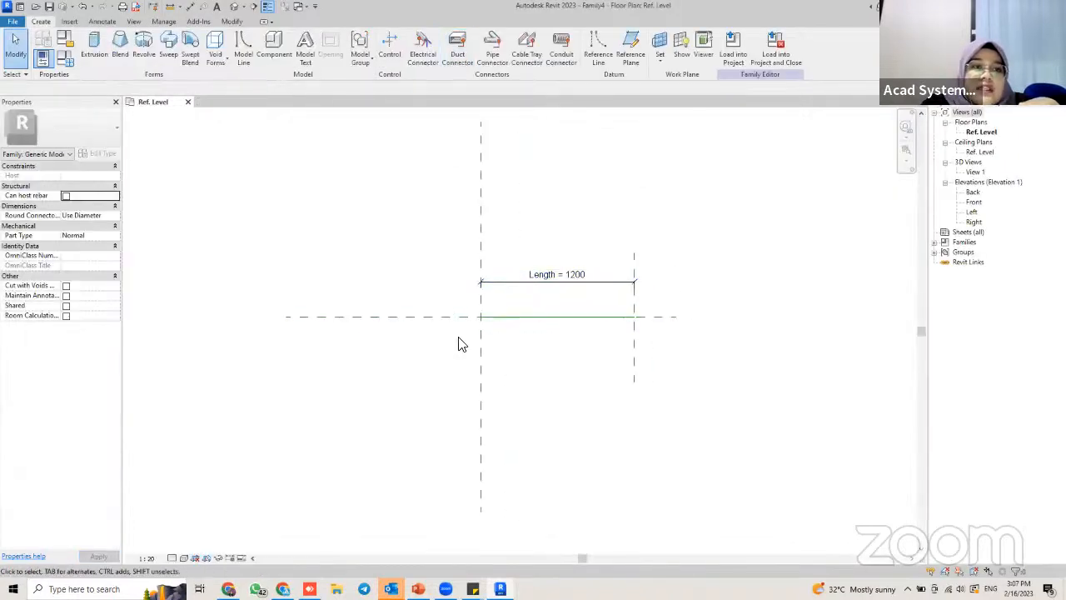
# Start a sweep and sketch its path by picking the horizontal reference plane
pyautogui.click(164, 63)
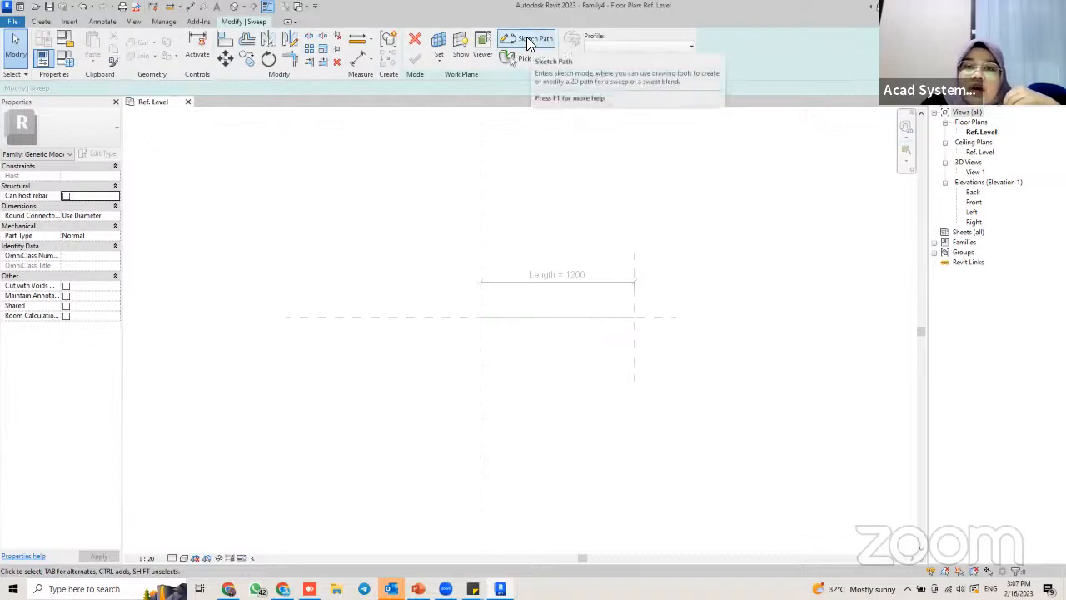
pyautogui.click(527, 40)
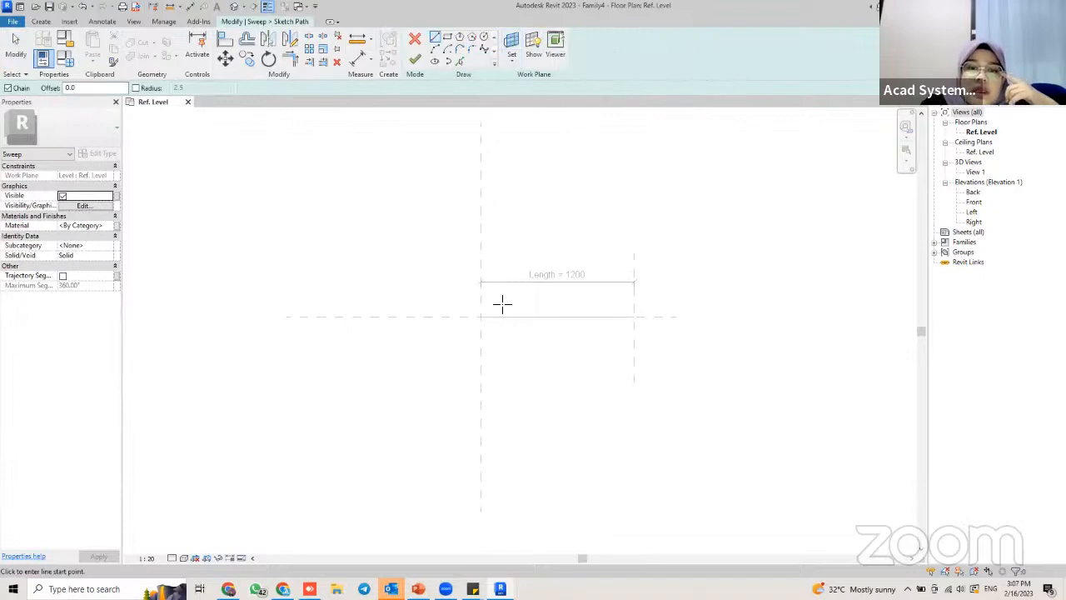
pyautogui.moveTo(484, 272)
pyautogui.mouseDown(button='middle')
pyautogui.moveTo(460, 243)
pyautogui.moveTo(469, 231)
pyautogui.mouseUp(button='middle')
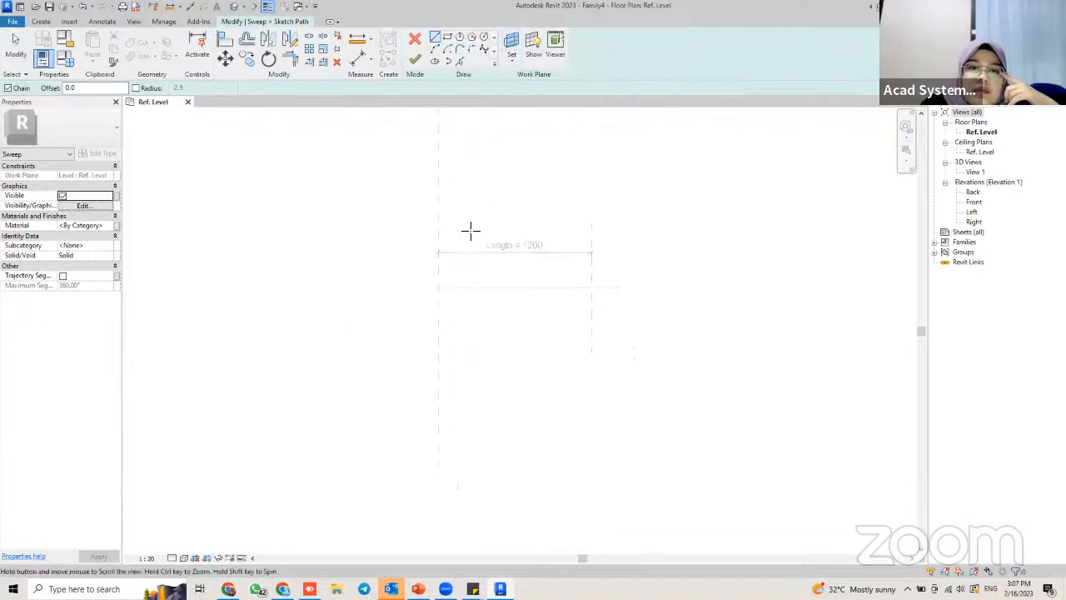
pyautogui.click(462, 64)
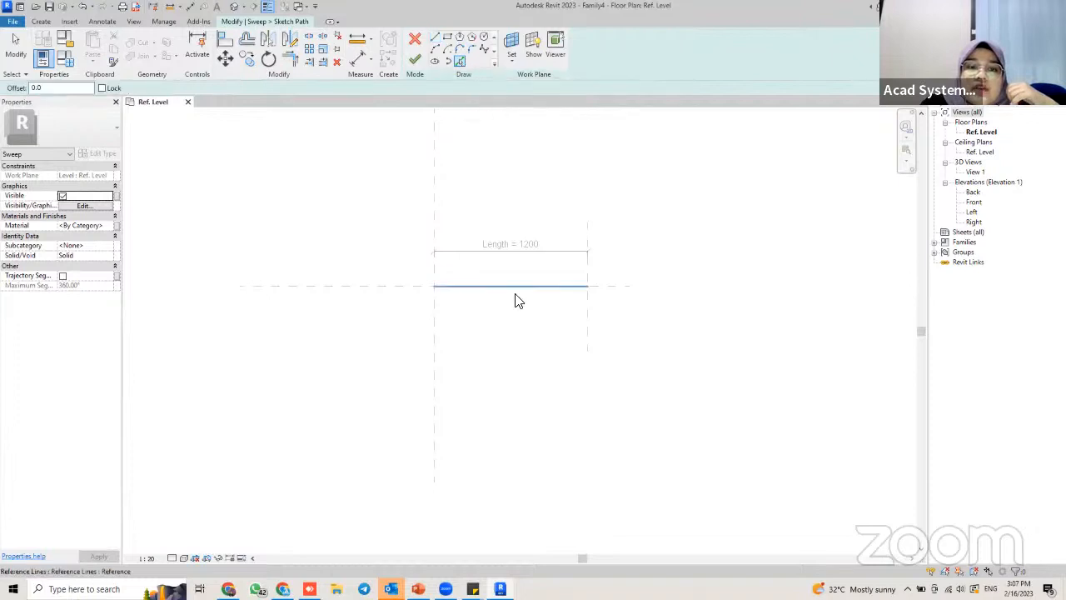
pyautogui.click(315, 286)
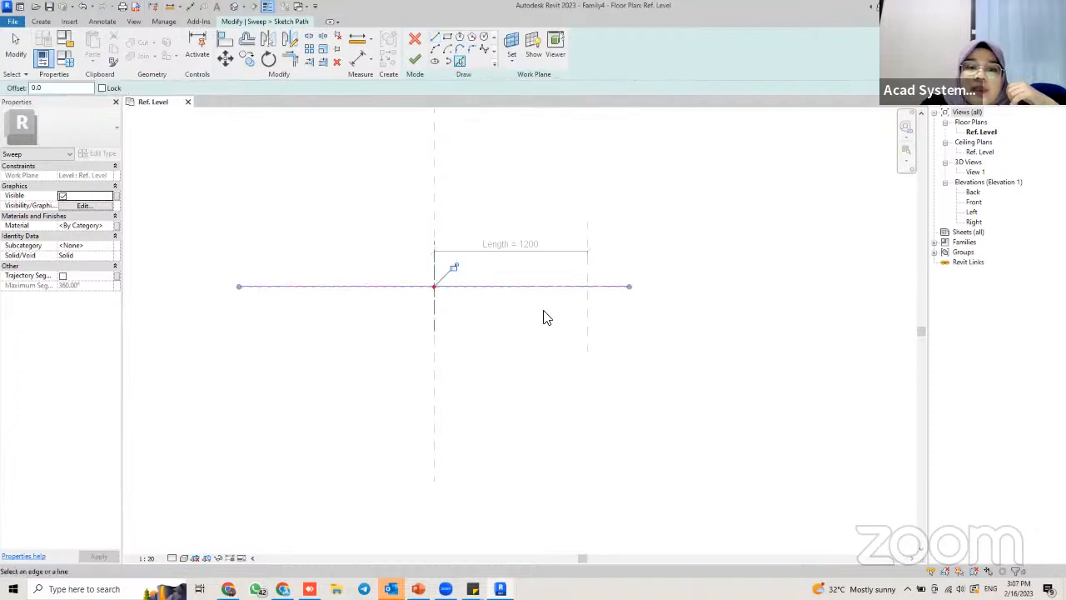
pyautogui.moveTo(498, 299); pyautogui.dragTo(473, 314, button='middle')
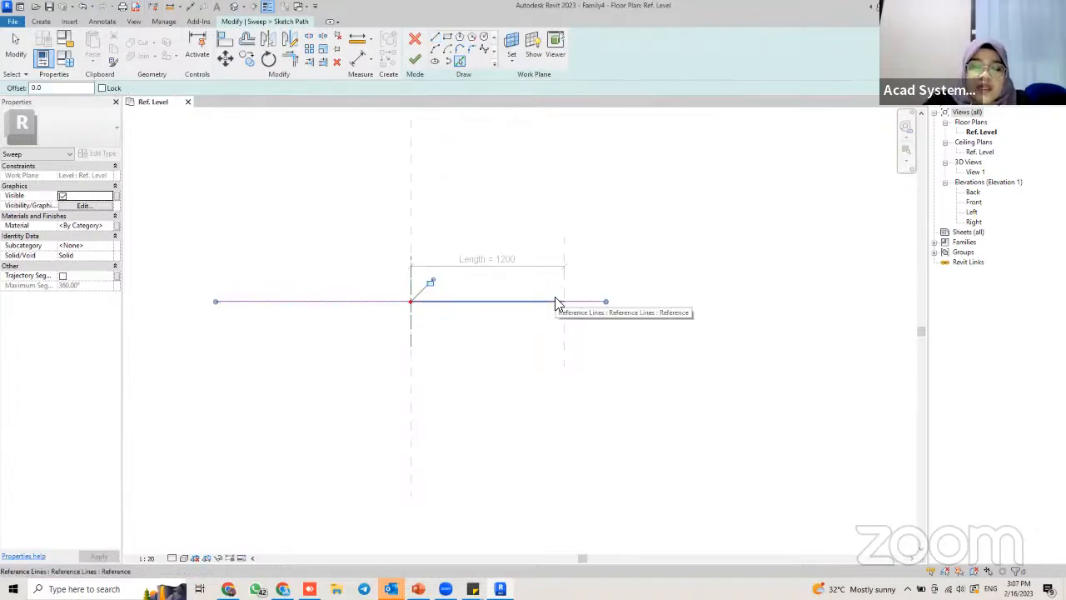
# Align the path's right end to the right-hand reference plane of the Length dimension and lock it
pyautogui.press('l')
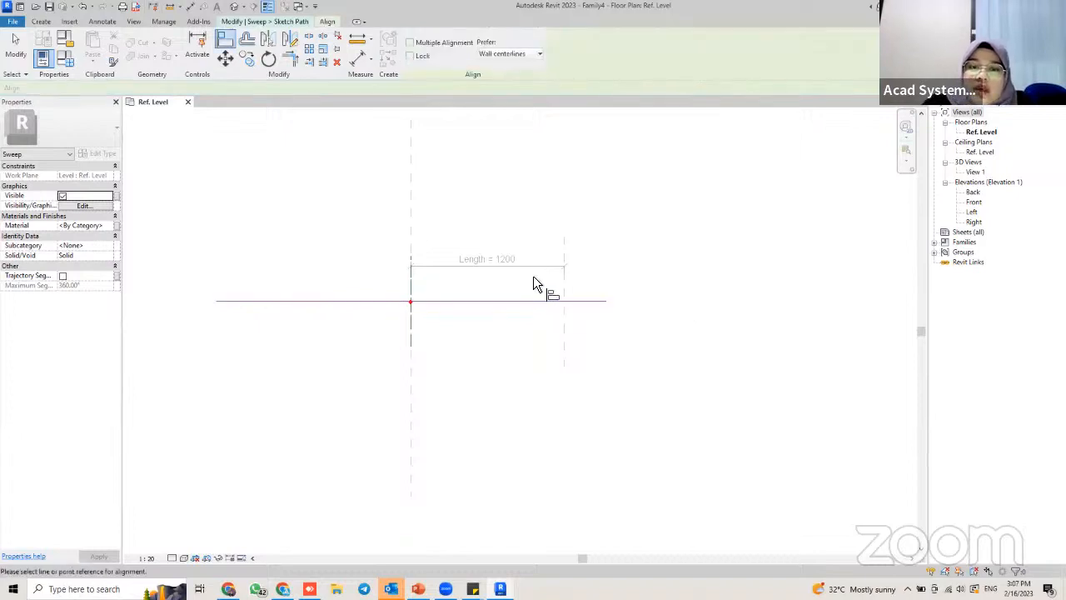
pyautogui.moveTo(423, 278); pyautogui.dragTo(398, 287, button='middle')
pyautogui.scroll(3, 408, 287)
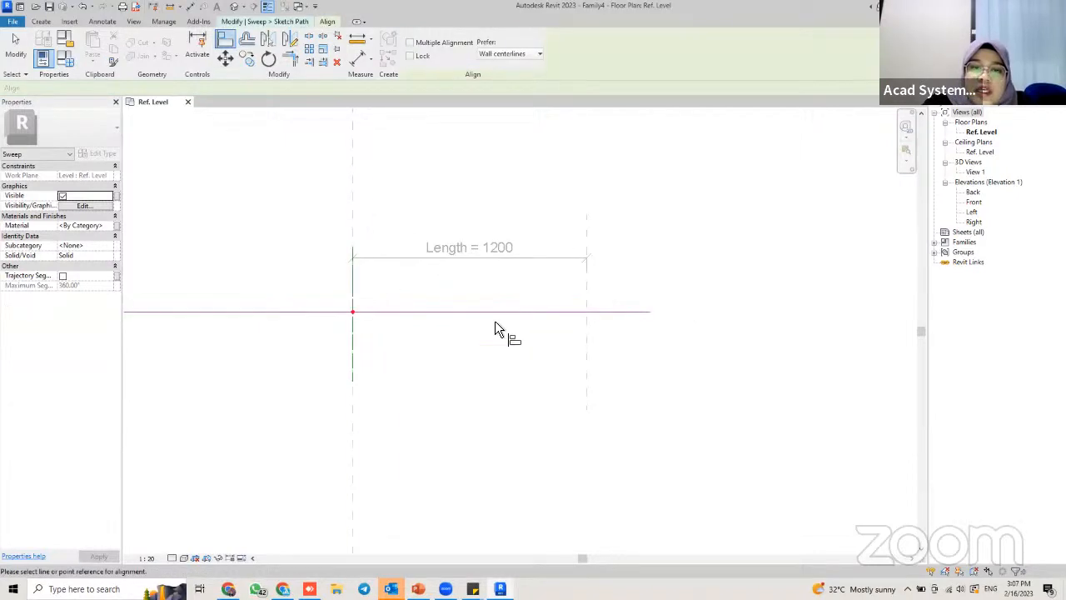
pyautogui.click(585, 238)
pyautogui.click(648, 313)
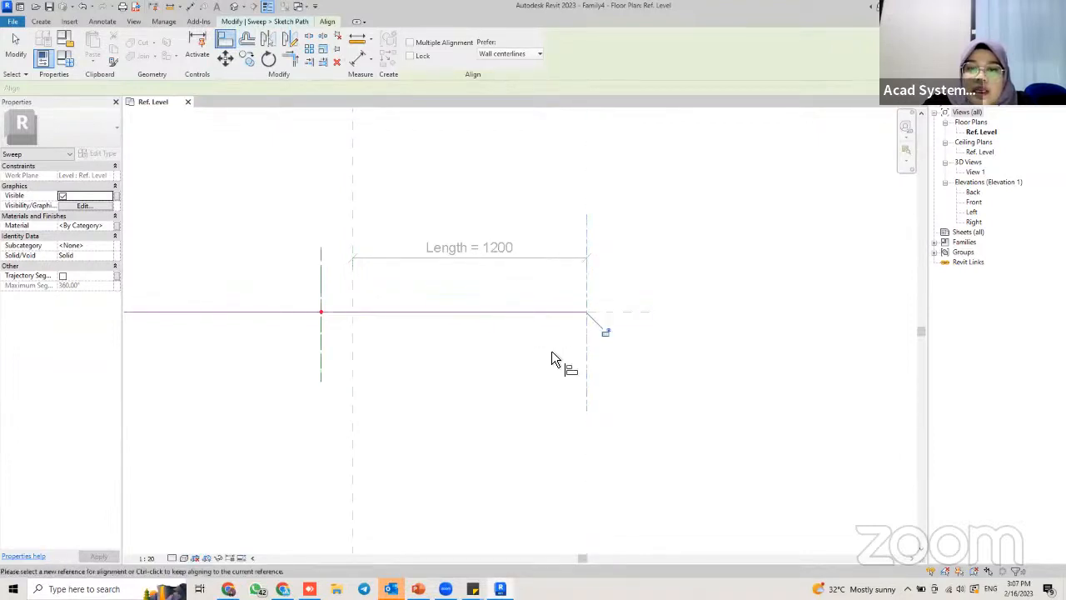
# Align the path's left end to the left-hand reference plane, lock it and finish the path sketch
pyautogui.moveTo(391, 328); pyautogui.dragTo(492, 331, button='middle')
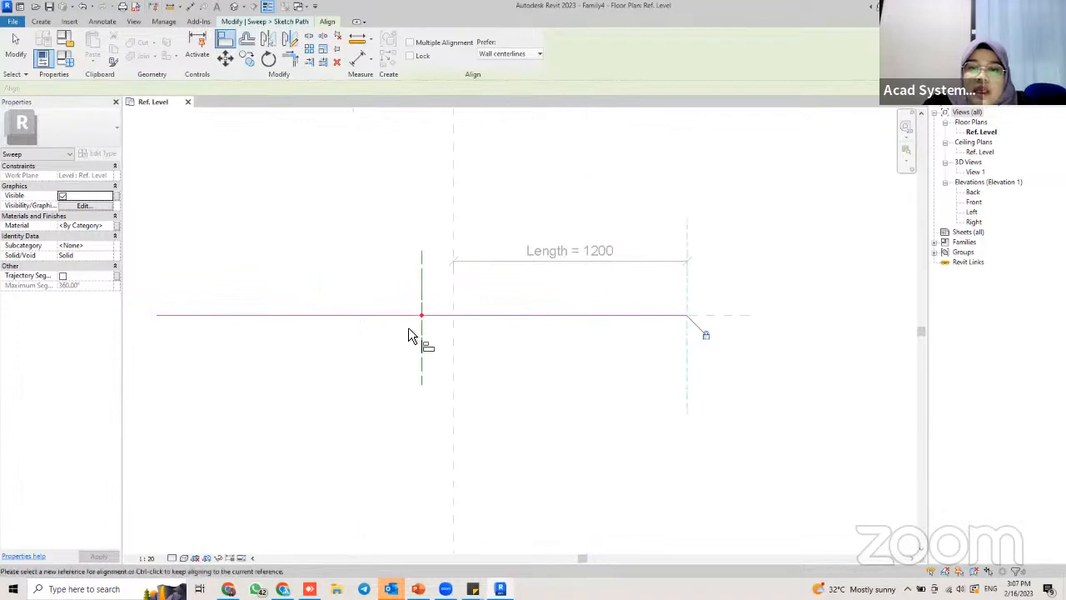
pyautogui.click(450, 205)
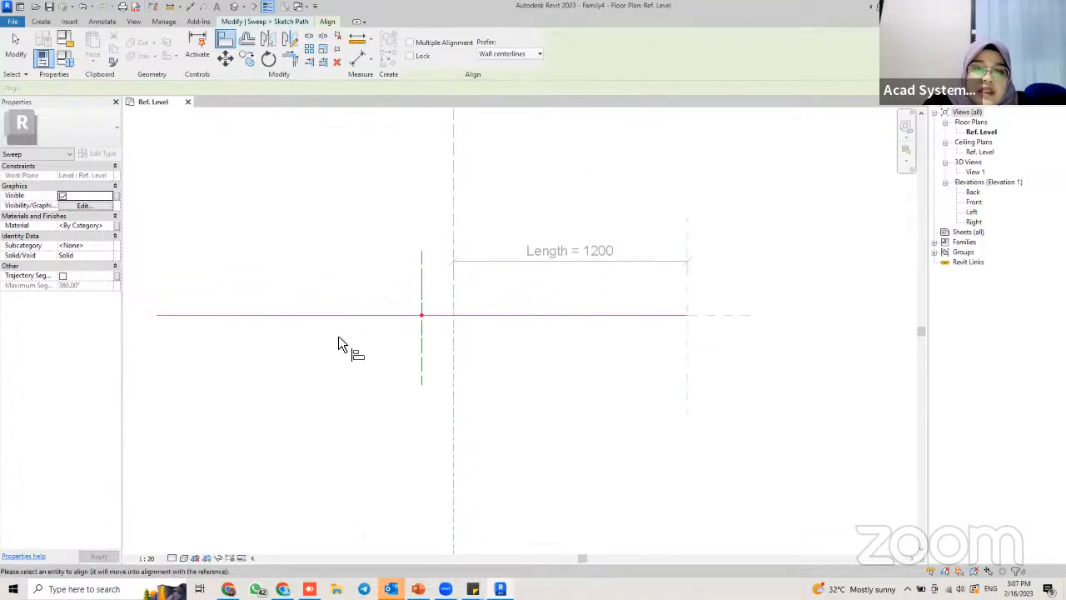
pyautogui.click(158, 315)
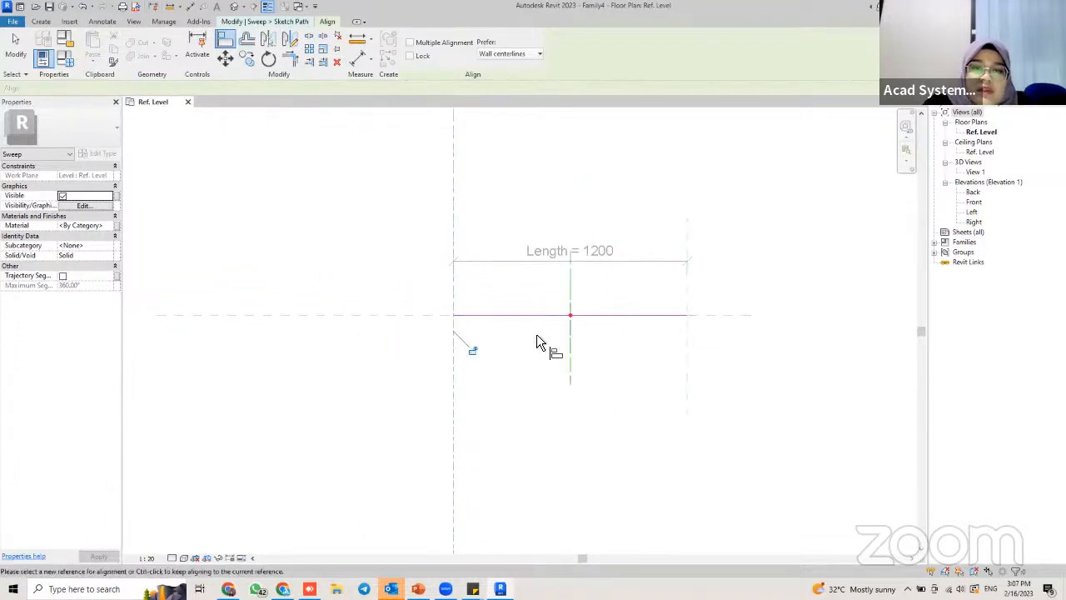
pyautogui.moveTo(537, 338); pyautogui.dragTo(492, 335, button='middle')
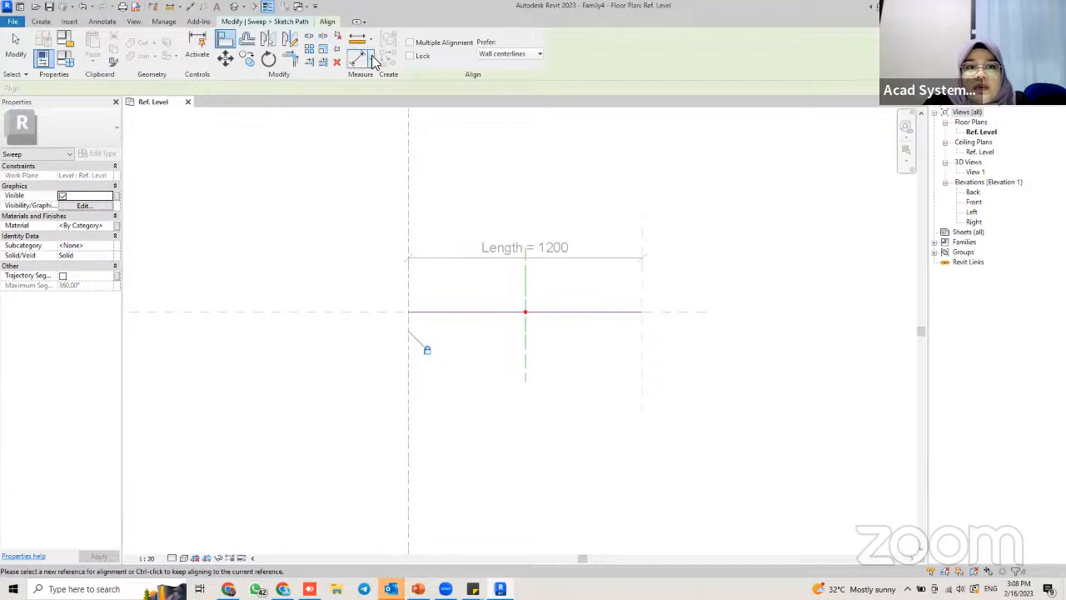
pyautogui.press('Escape')
pyautogui.click(415, 59)
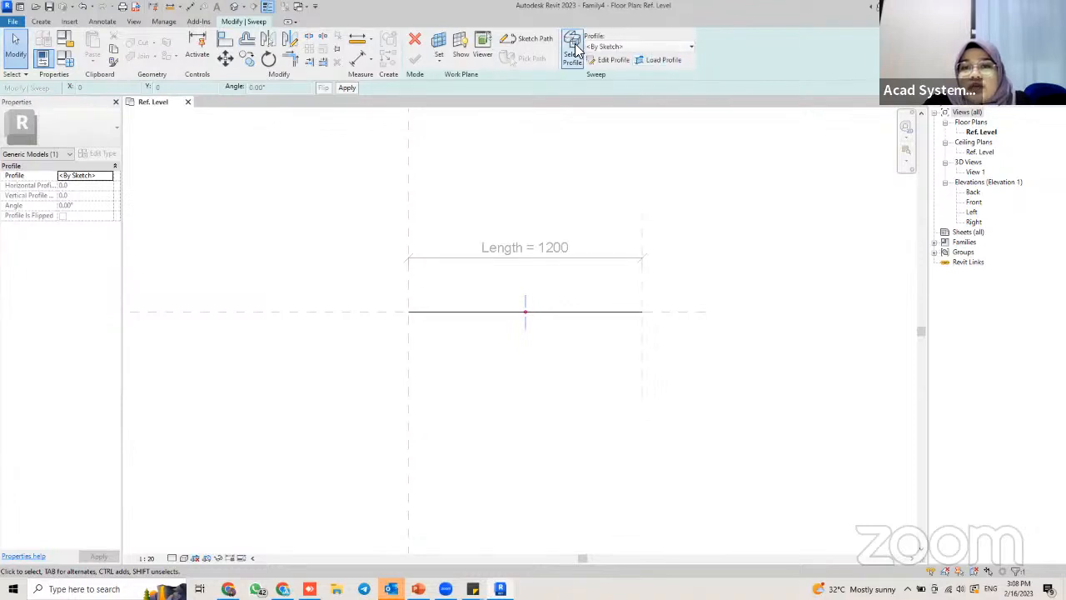
# Assign Channel Profile to the sweep, complete the sweep and check the channel in the 3D view
pyautogui.click(645, 48)
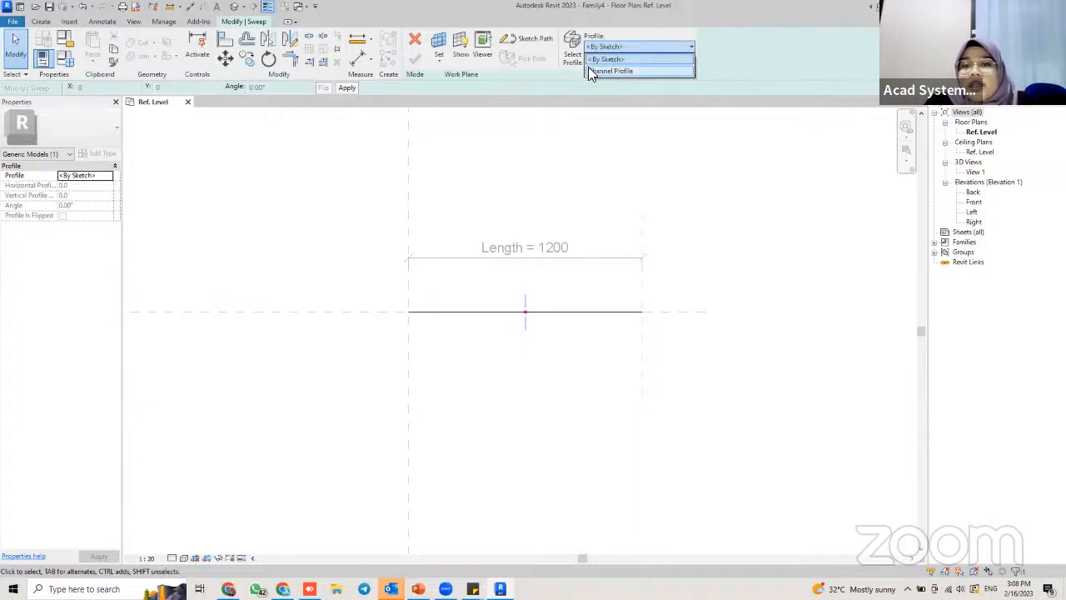
pyautogui.click(631, 71)
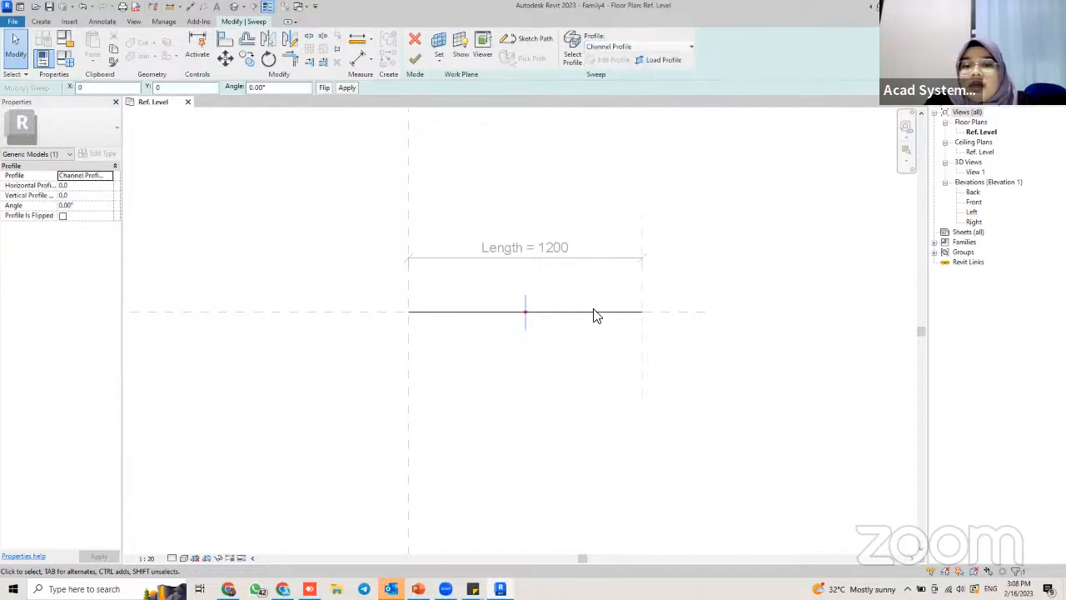
pyautogui.click(236, 6)
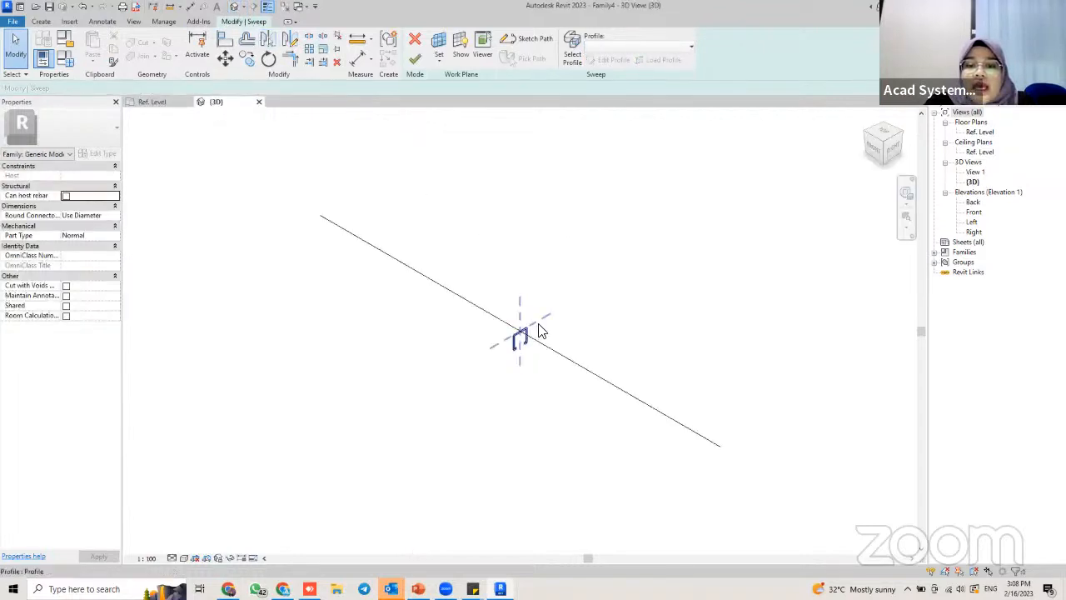
pyautogui.scroll(2, 525, 338)
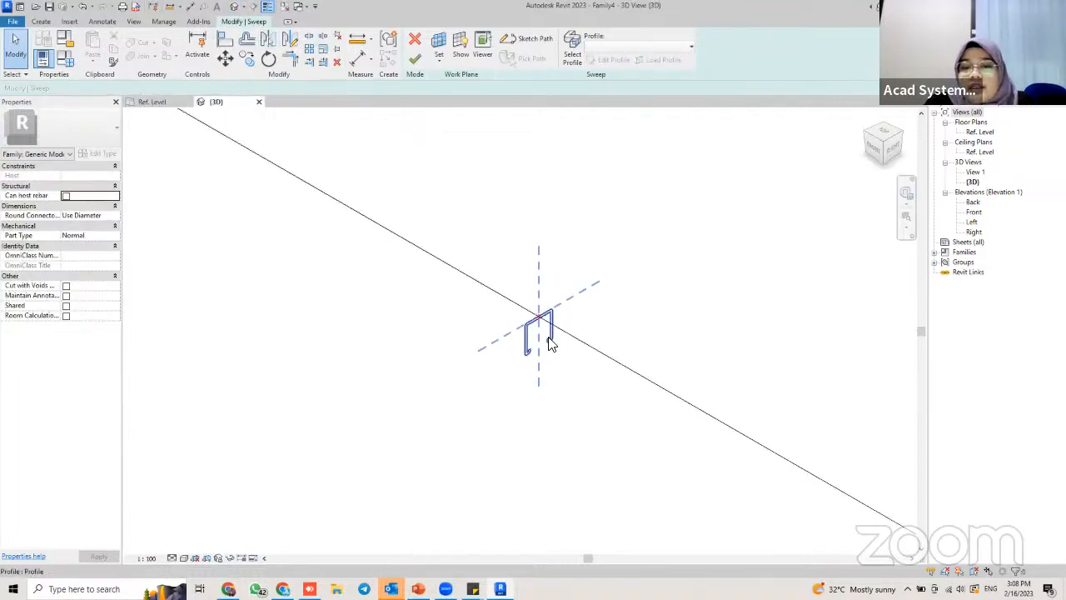
pyautogui.scroll(-4, 543, 330)
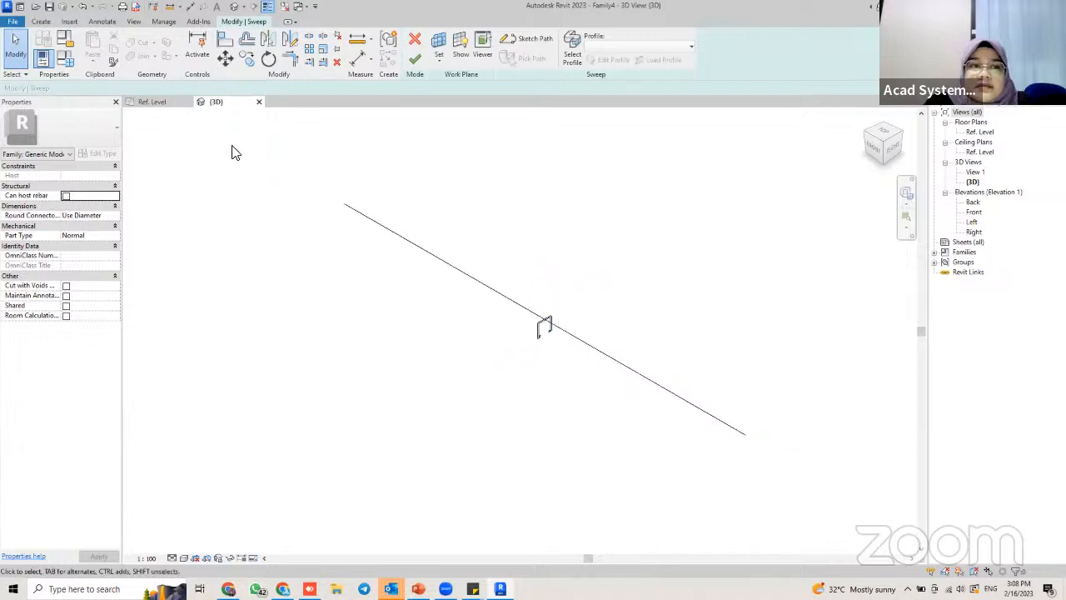
pyautogui.click(148, 104)
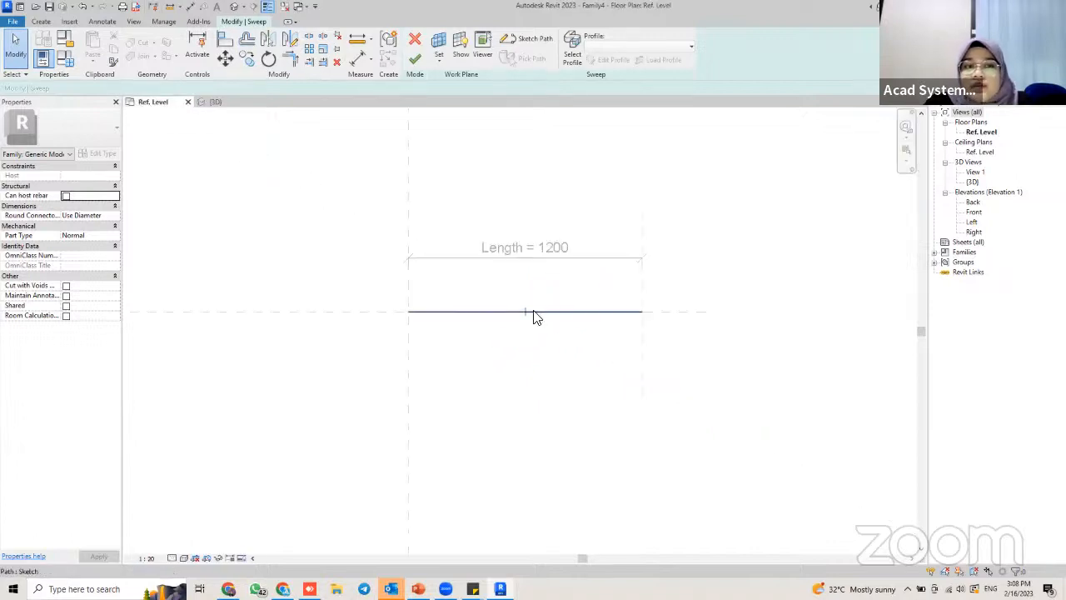
pyautogui.click(415, 65)
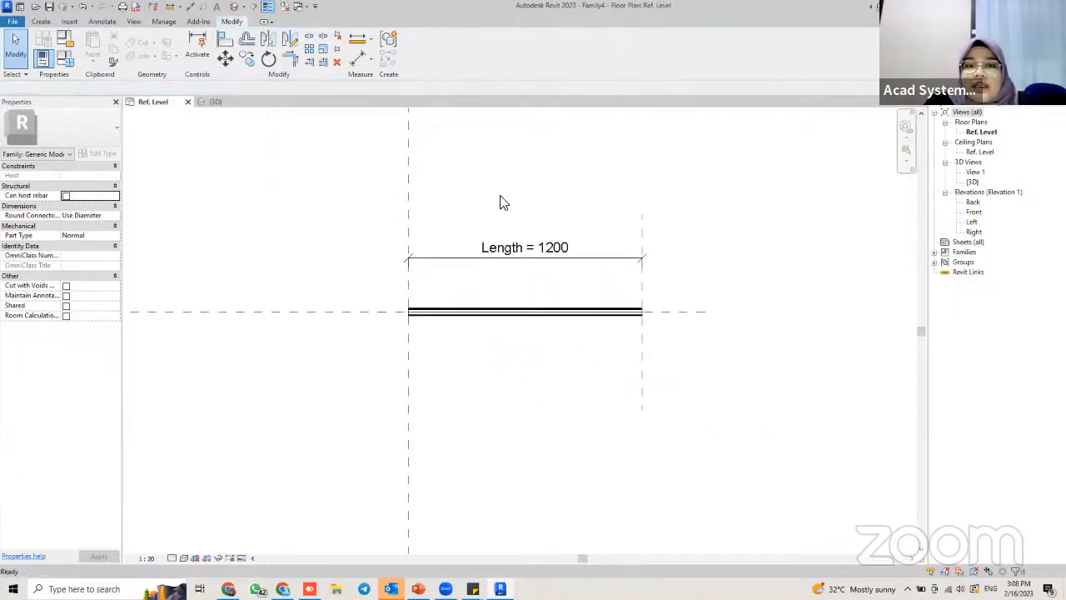
pyautogui.click(213, 102)
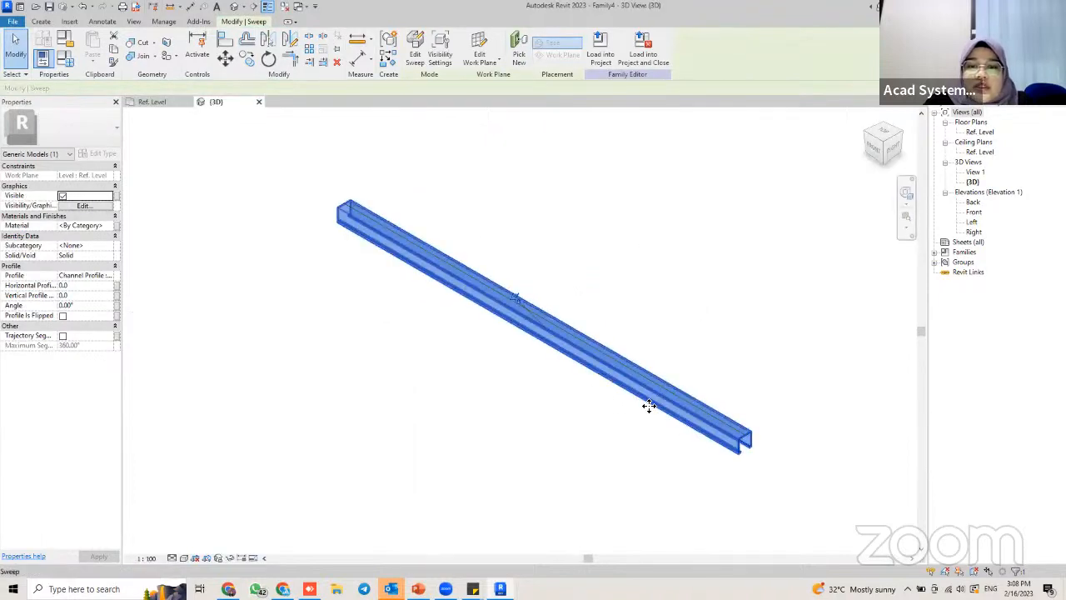
pyautogui.scroll(2, 567, 337)
pyautogui.moveTo(567, 337); pyautogui.dragTo(641, 397, button='middle')
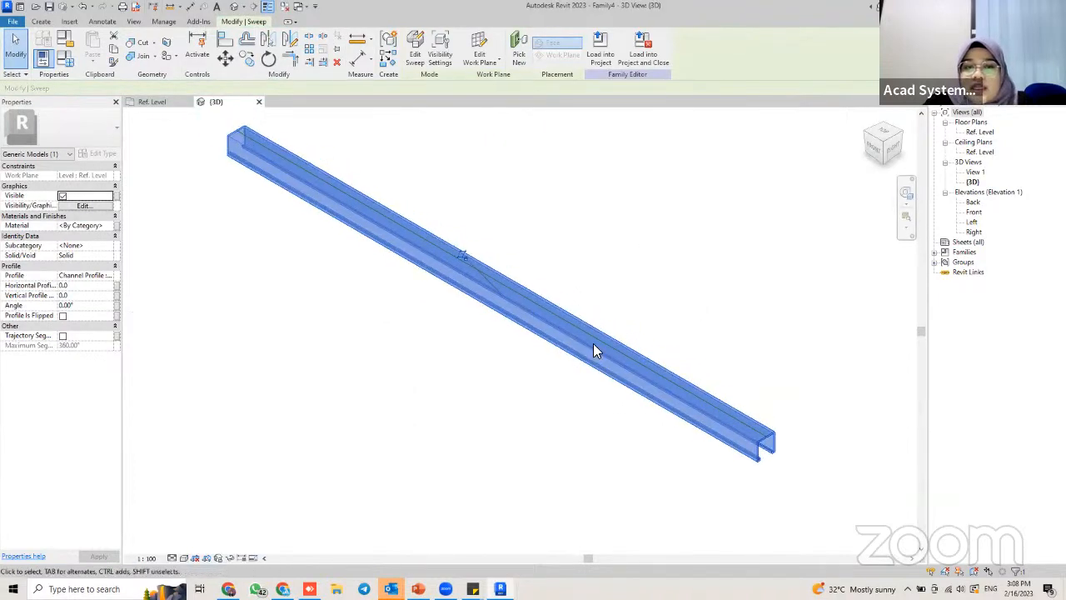
# Deselect the channel sweep and open the Front elevation view
pyautogui.click(647, 284)
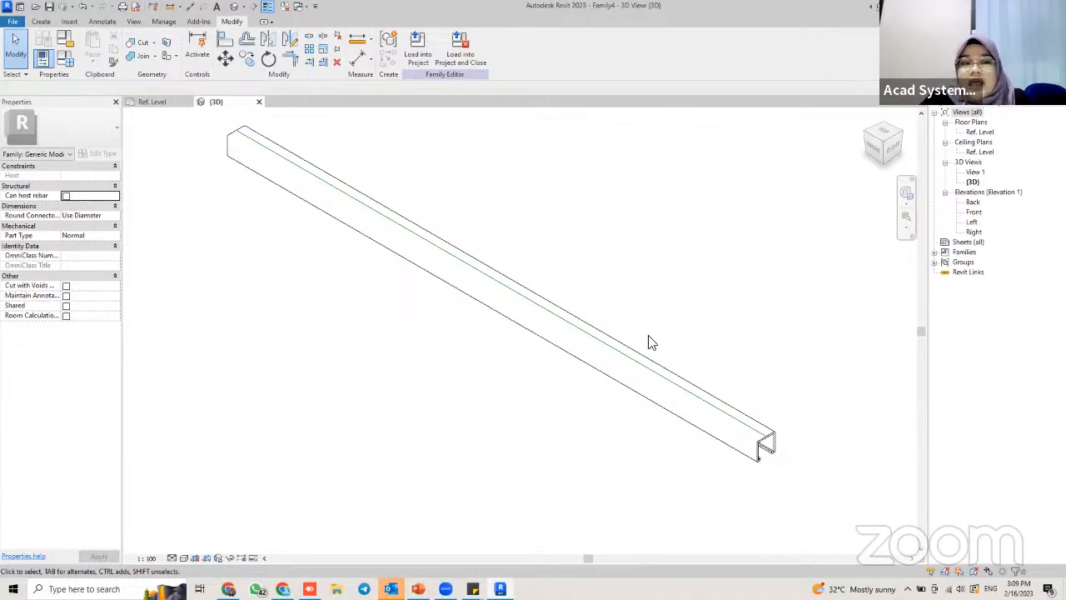
pyautogui.click(148, 102)
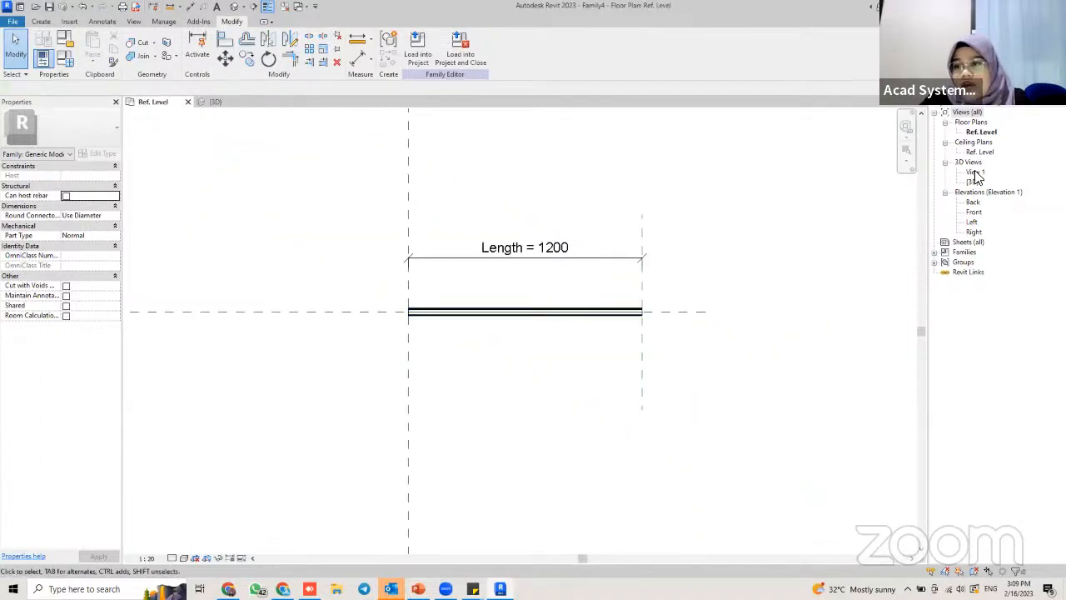
pyautogui.doubleClick(974, 214)
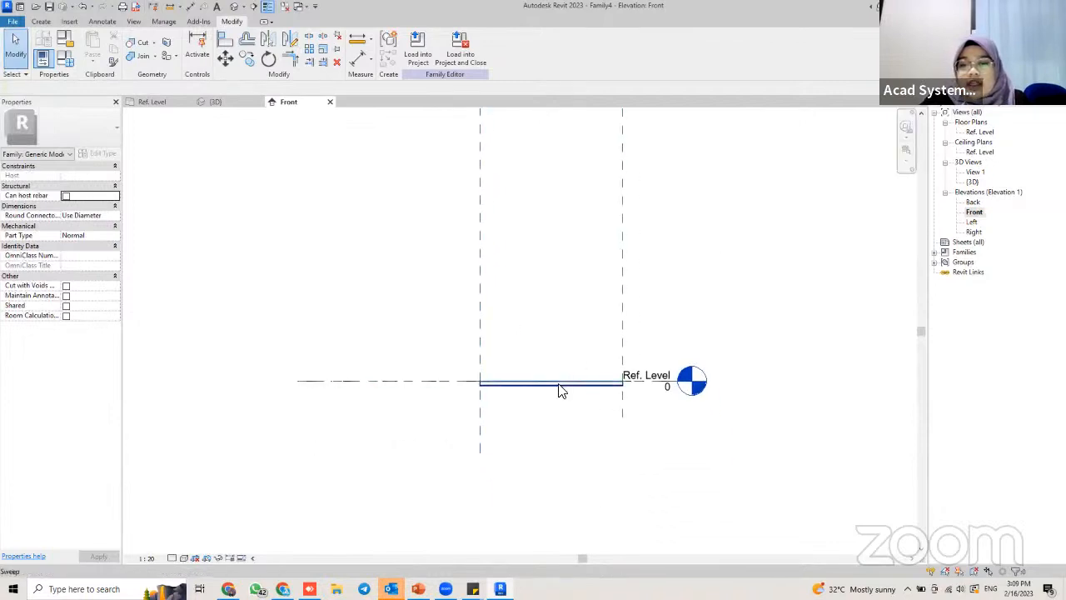
# Draw a horizontal reference plane about 1885 mm above Ref. Level, crossing both vertical reference planes
pyautogui.scroll(1, 588, 400)
pyautogui.moveTo(530, 363); pyautogui.dragTo(519, 344, button='middle')
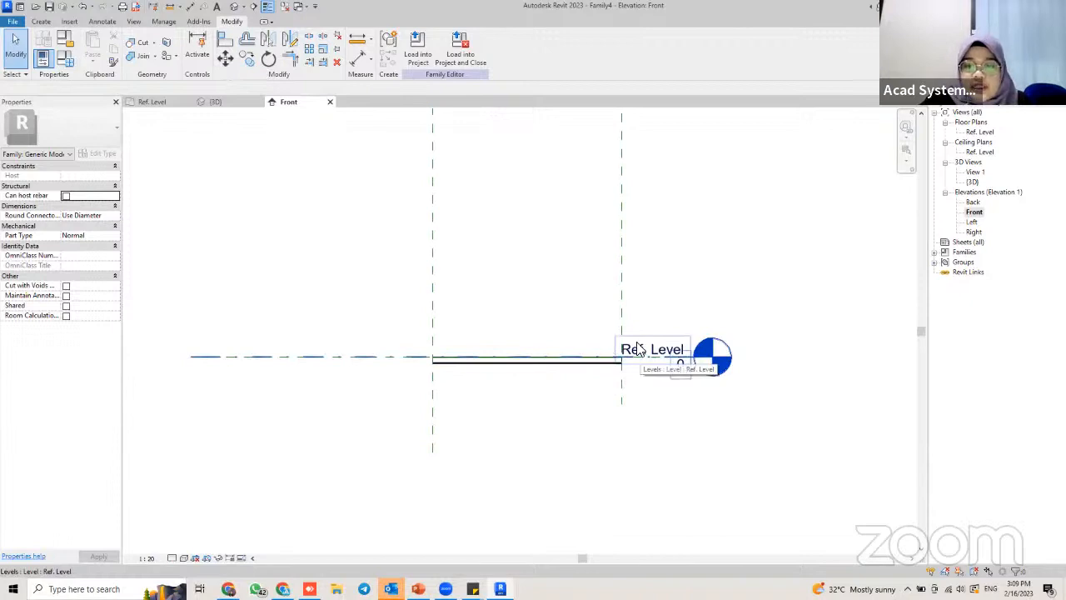
pyautogui.moveTo(630, 350); pyautogui.dragTo(625, 407, button='middle')
pyautogui.moveTo(482, 298); pyautogui.dragTo(452, 355, button='middle')
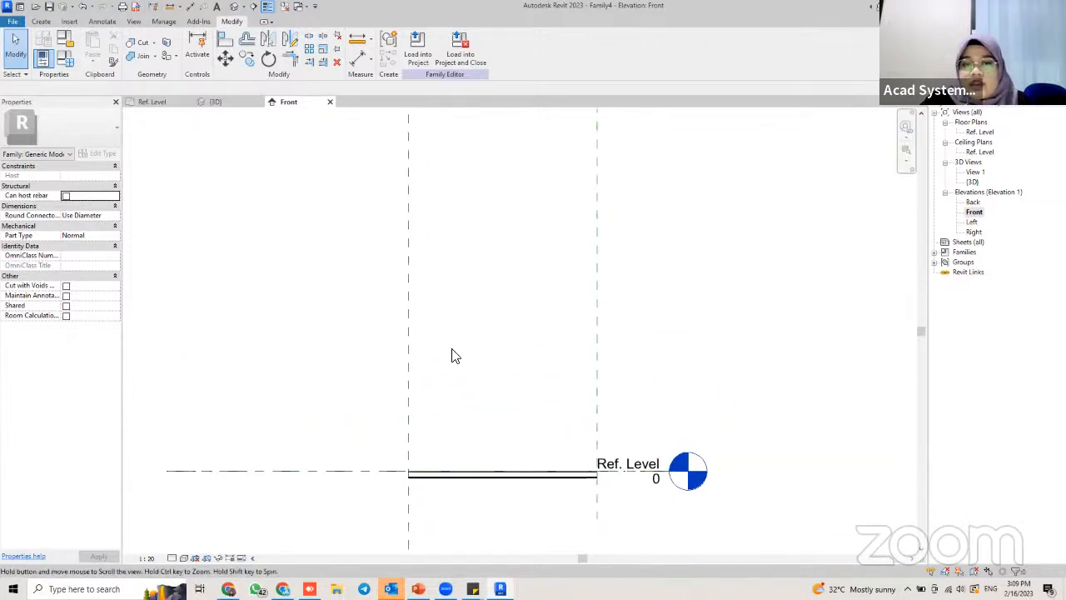
pyautogui.moveTo(491, 191); pyautogui.dragTo(574, 198, button='middle')
pyautogui.scroll(-1, 574, 197)
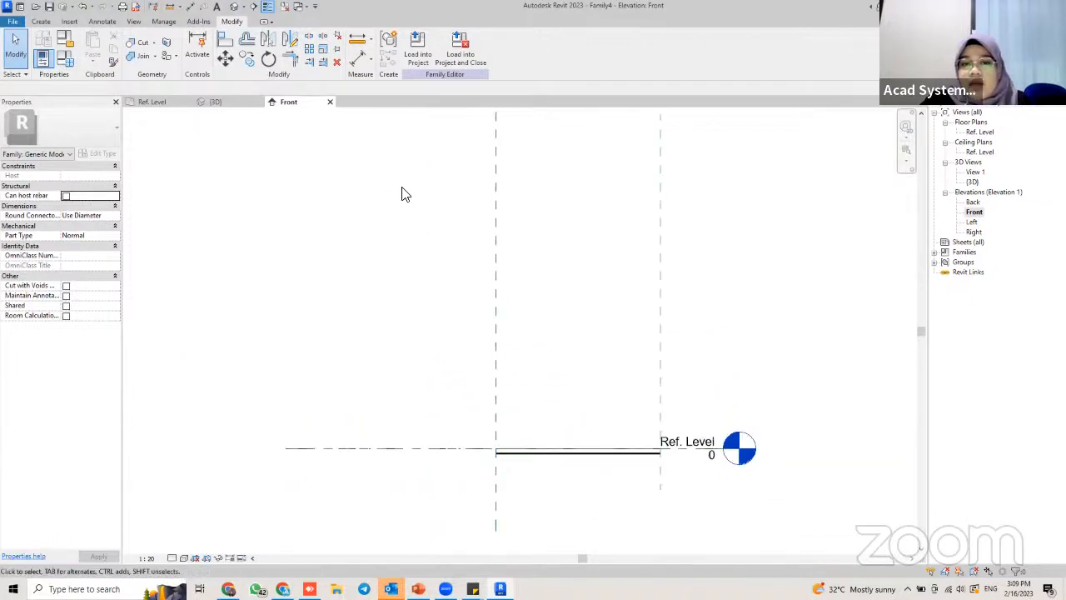
pyautogui.moveTo(635, 215); pyautogui.dragTo(552, 309, button='middle')
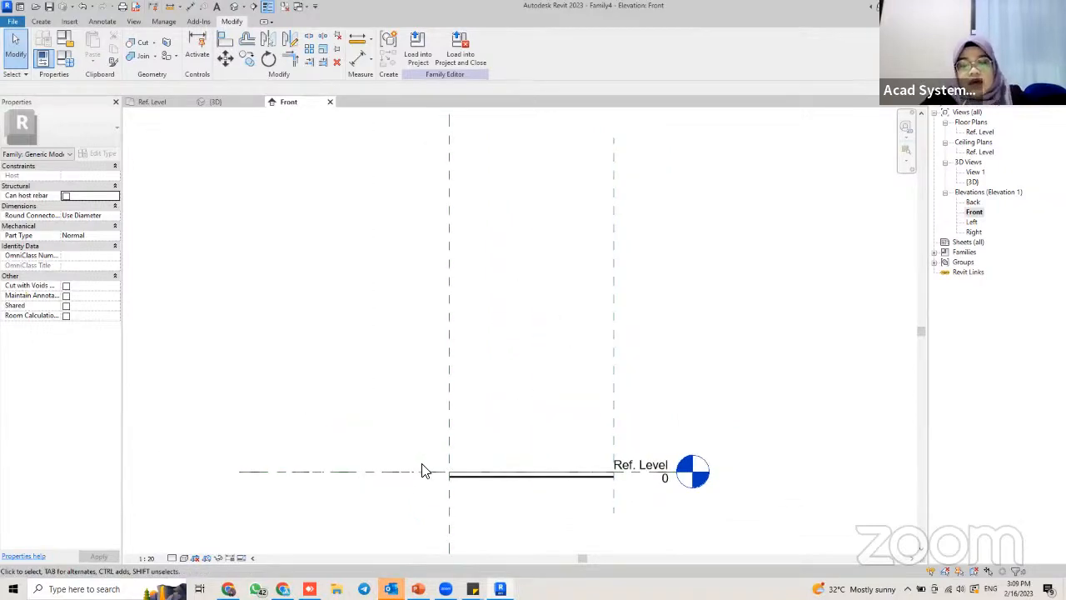
pyautogui.press('r')
pyautogui.press('p')
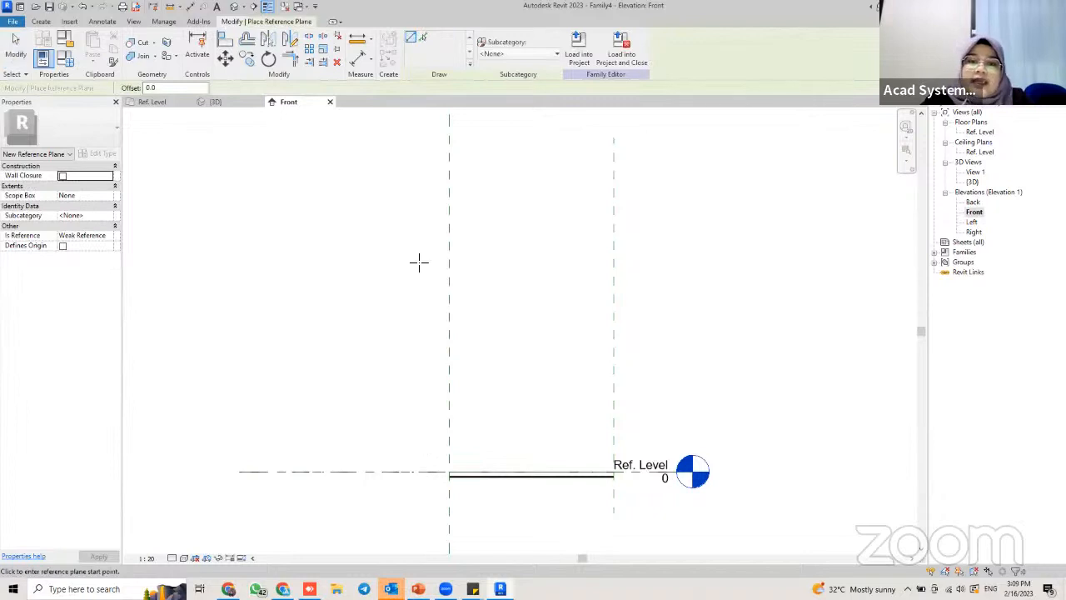
pyautogui.click(326, 213)
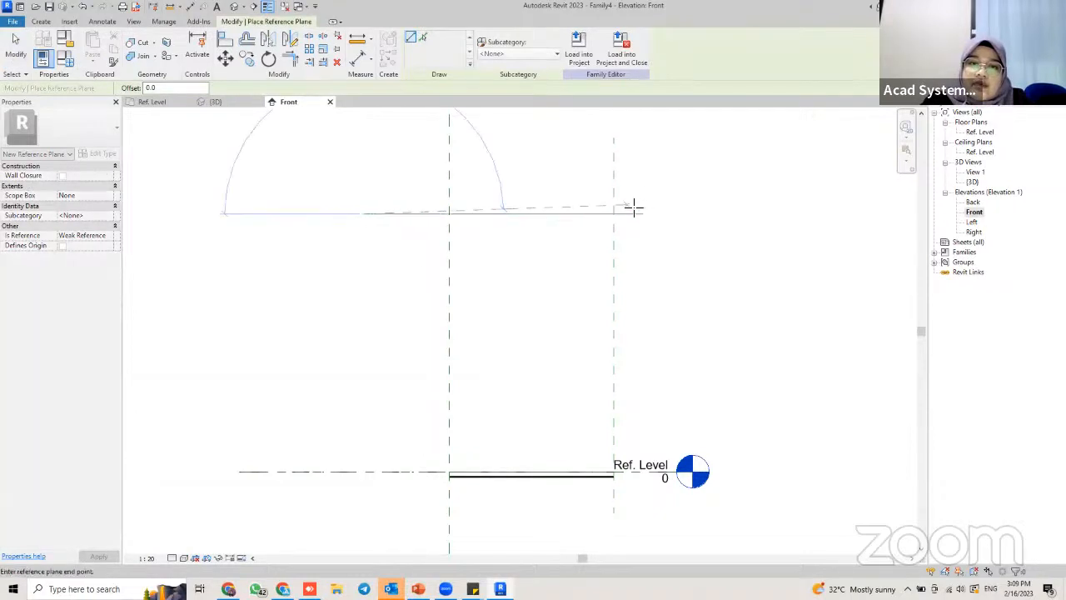
pyautogui.click(668, 214)
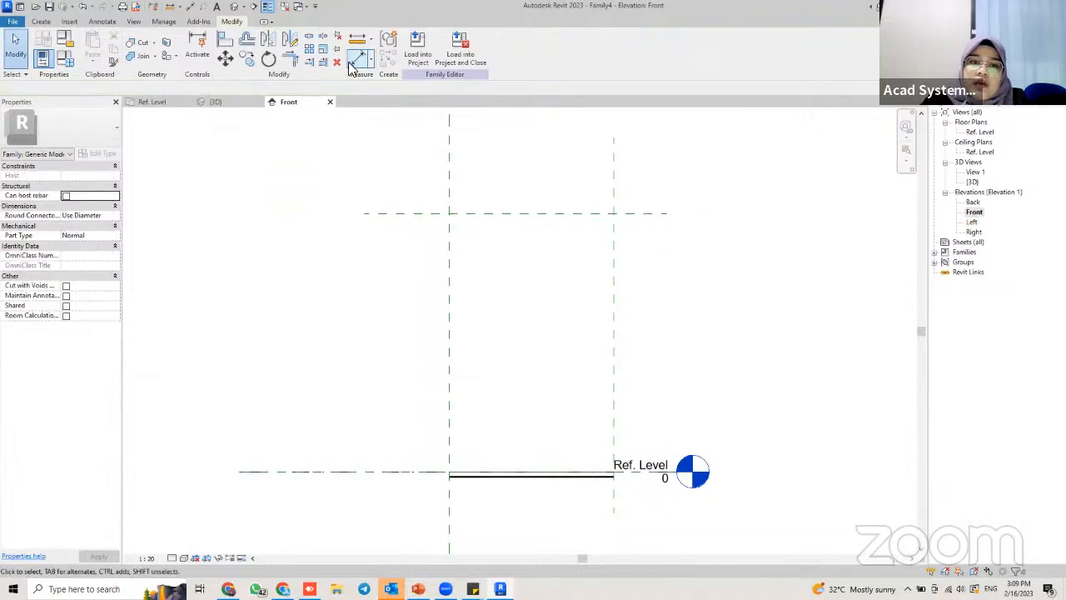
# Add an aligned dimension between the new horizontal reference plane and Ref. Level
pyautogui.click(359, 58)
pyautogui.click(416, 213)
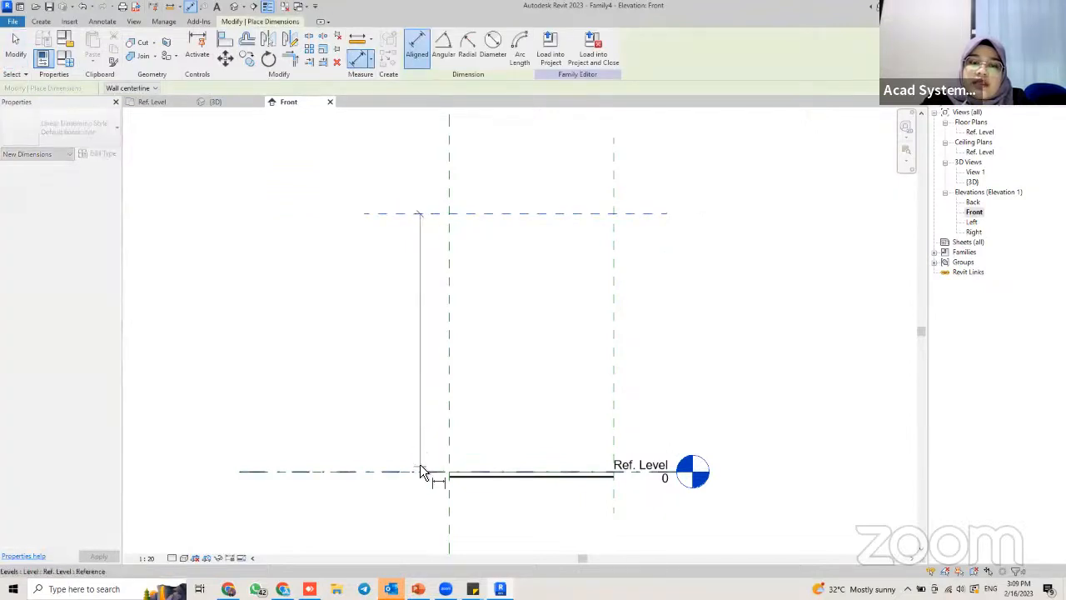
pyautogui.click(420, 469)
pyautogui.click(424, 260)
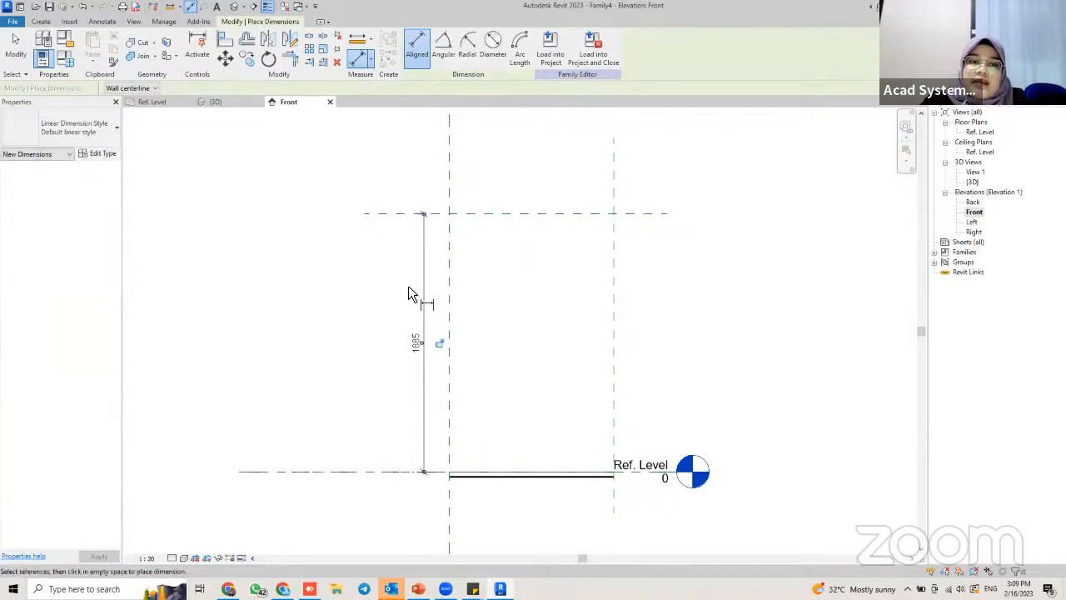
pyautogui.press('Escape')
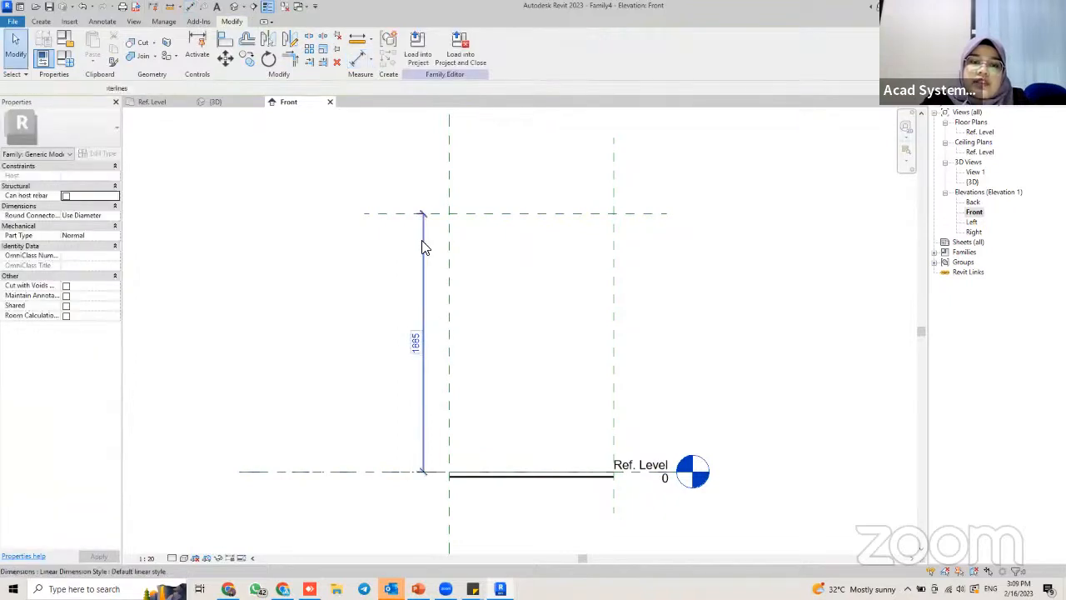
# Label the vertical dimension with a new instance family parameter named Support Height
pyautogui.click(522, 48)
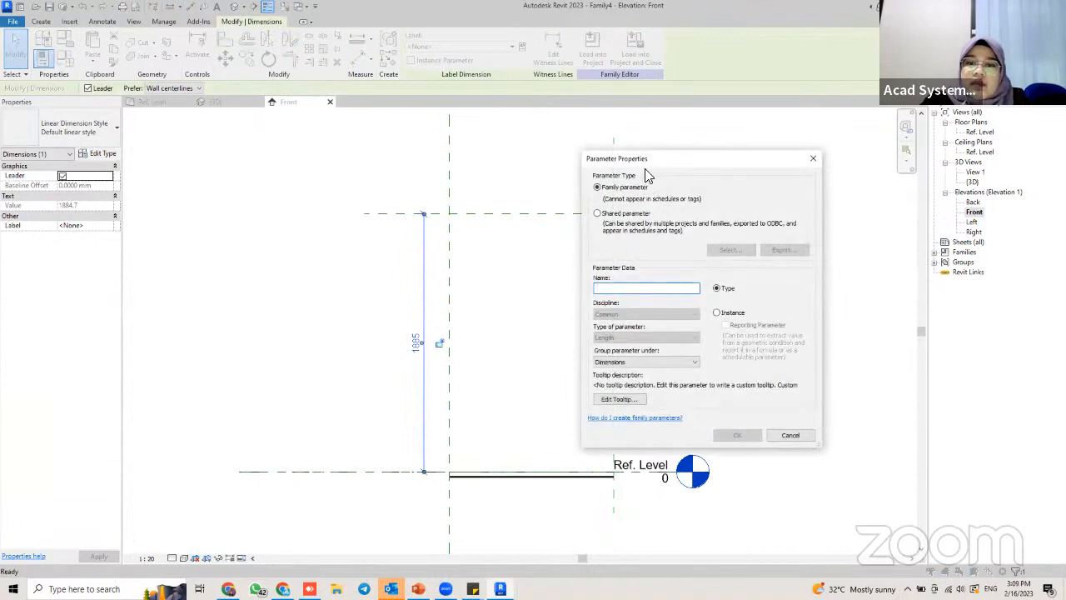
pyautogui.moveTo(608, 161); pyautogui.dragTo(493, 130)
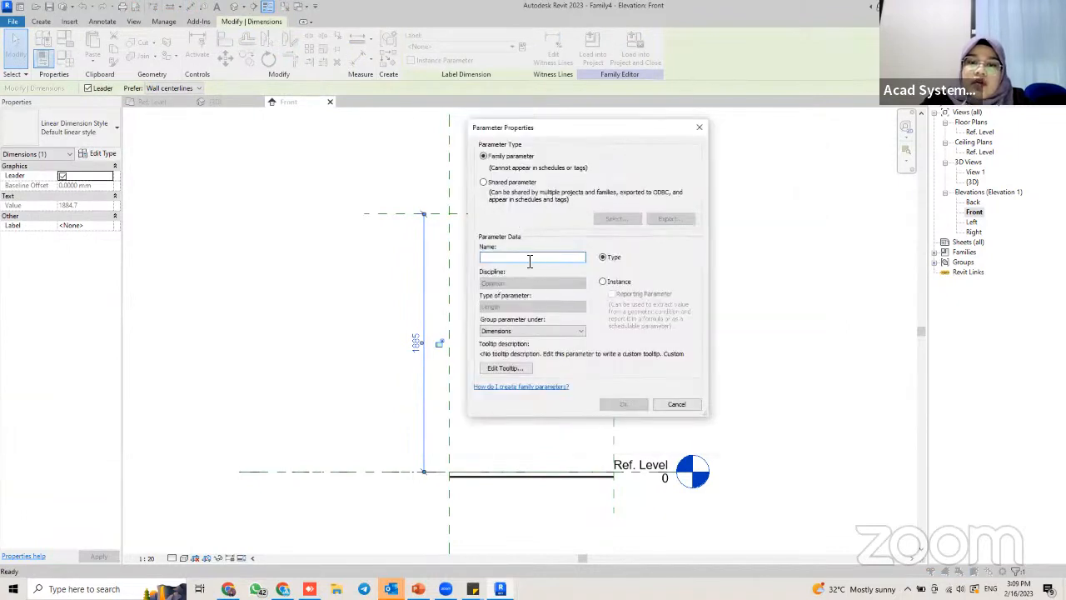
pyautogui.write('Si')
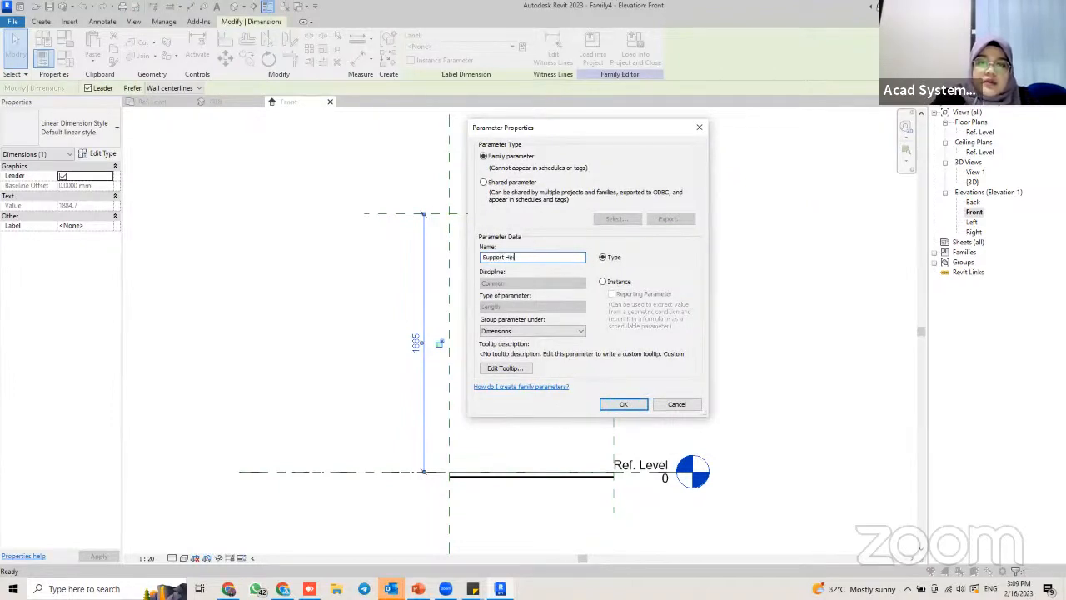
pyautogui.click(605, 283)
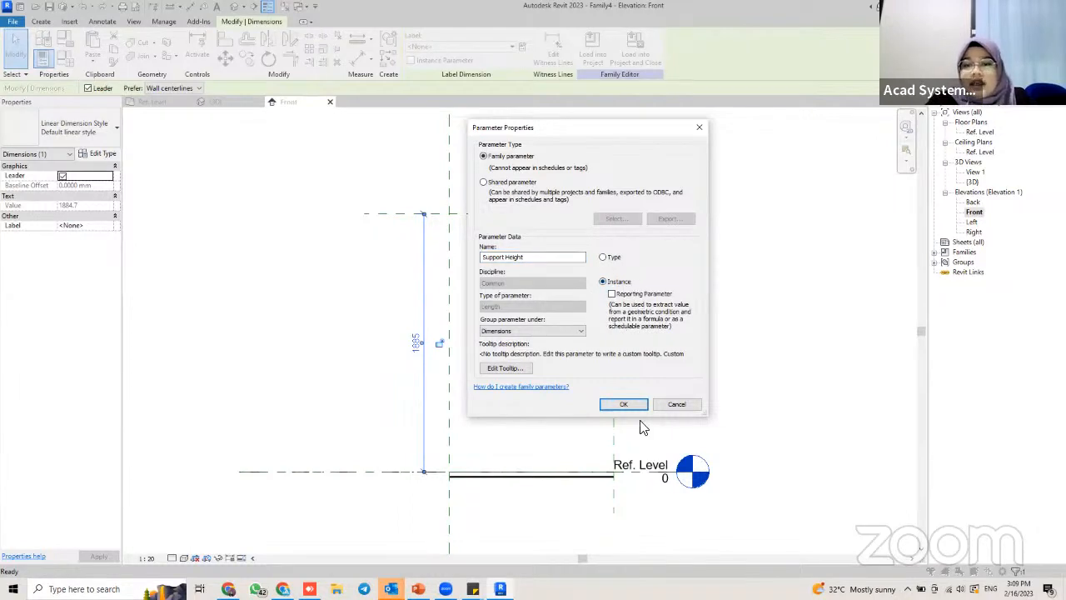
pyautogui.click(623, 404)
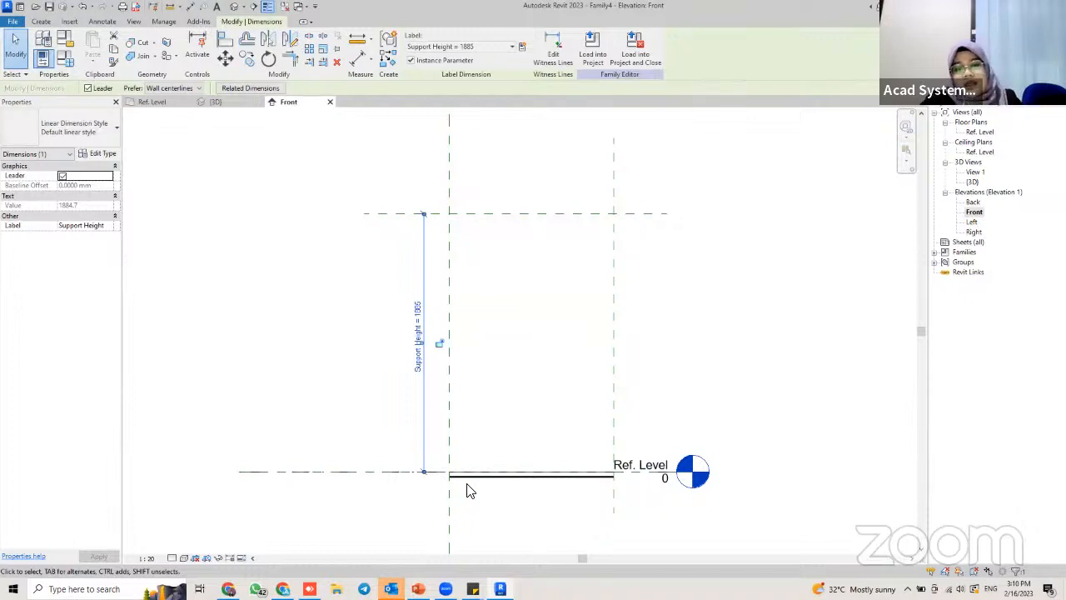
# Draw a second horizontal reference plane about 554 mm above the Support Height plane, crossing both vertical reference planes
pyautogui.moveTo(484, 196); pyautogui.dragTo(466, 215, button='middle')
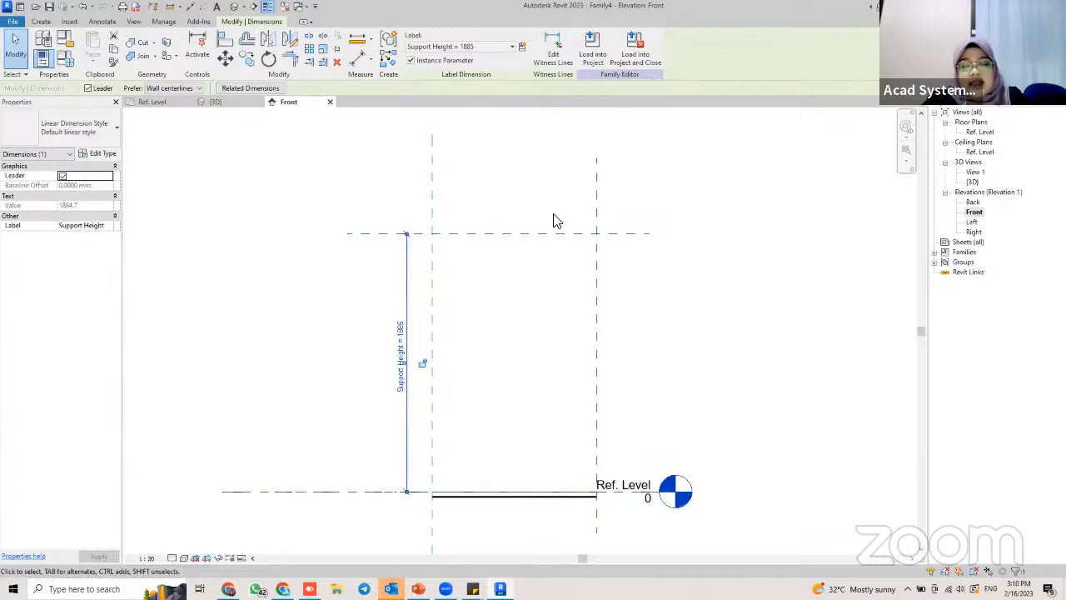
pyautogui.press('r')
pyautogui.press('p')
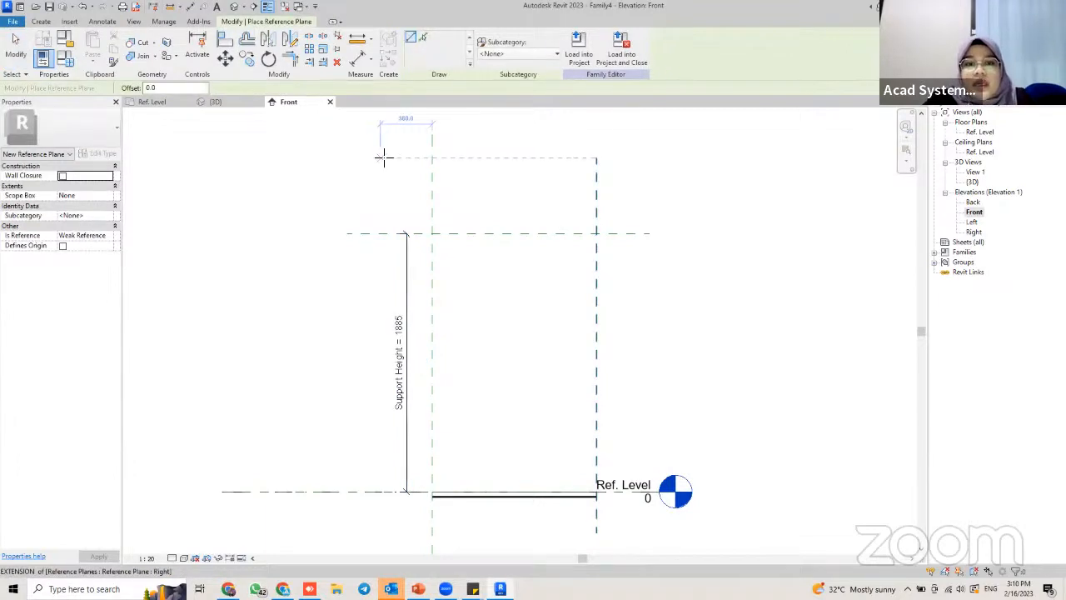
pyautogui.click(383, 158)
pyautogui.click(671, 158)
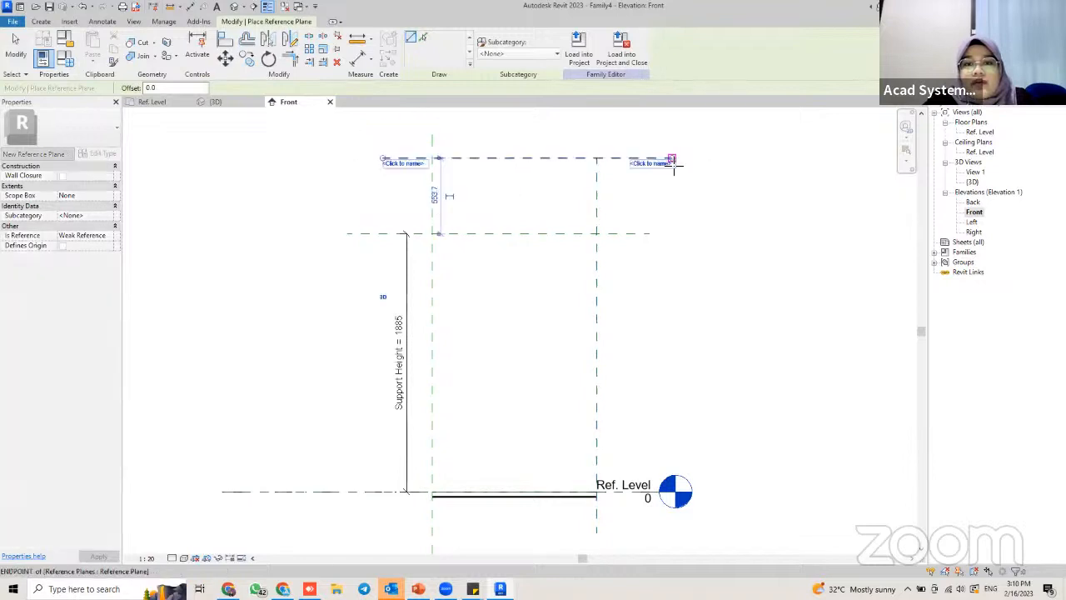
pyautogui.press('Escape')
pyautogui.press('Escape')
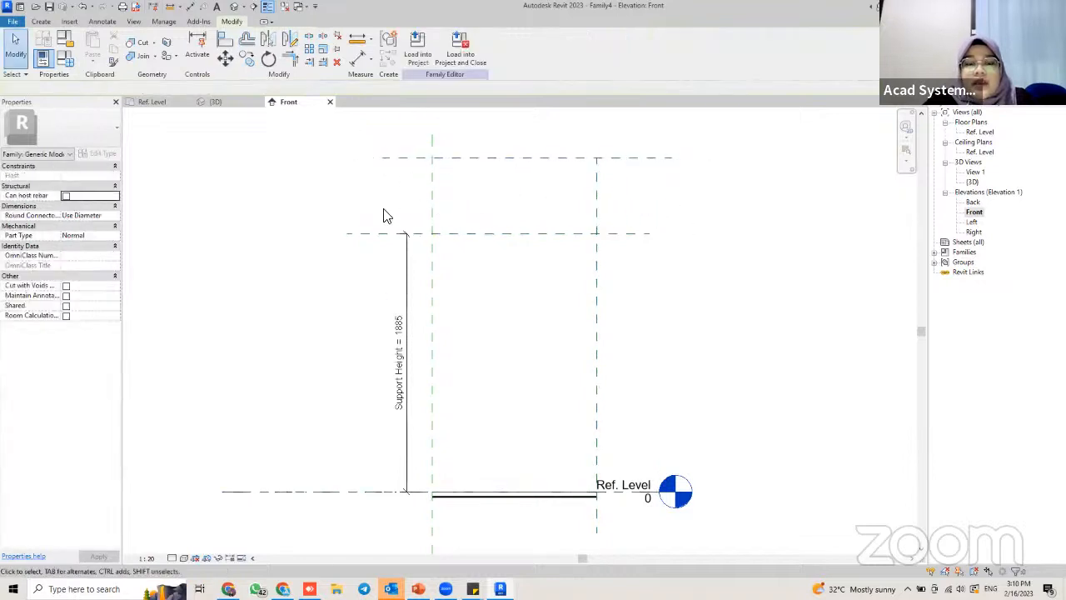
# Add an aligned dimension from the uppermost horizontal reference plane to Ref. Level, beside the Support Height dimension
pyautogui.press('d')
pyautogui.press('i')
pyautogui.click(380, 160)
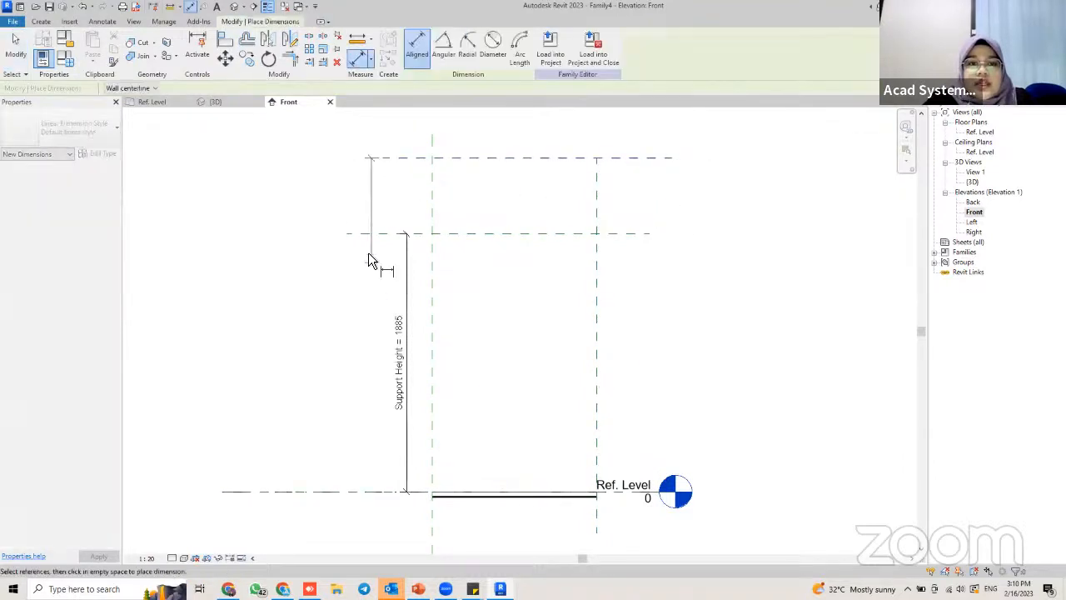
pyautogui.click(388, 487)
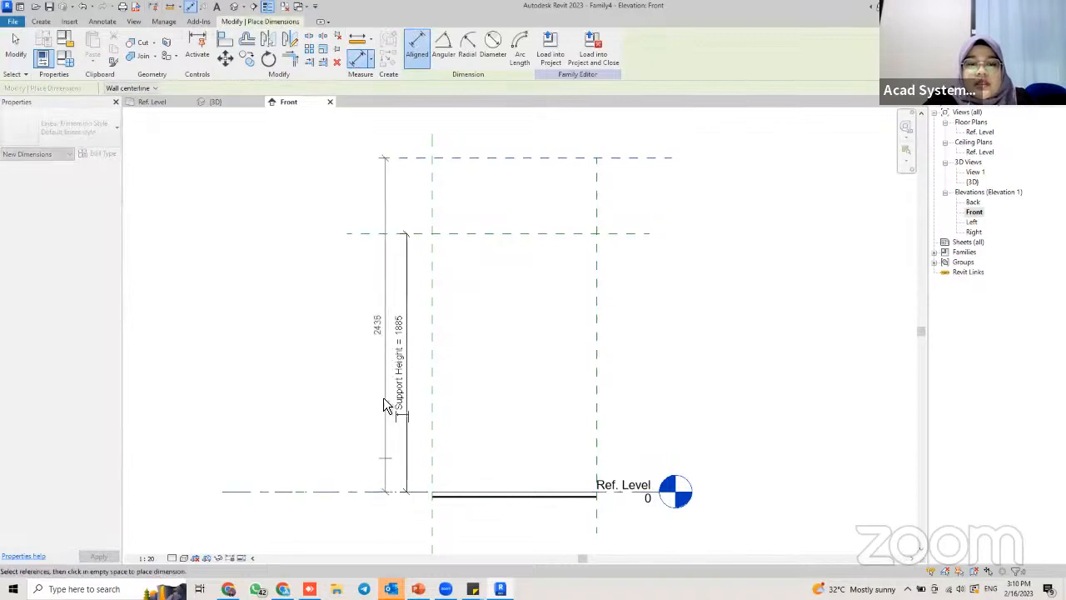
pyautogui.click(387, 271)
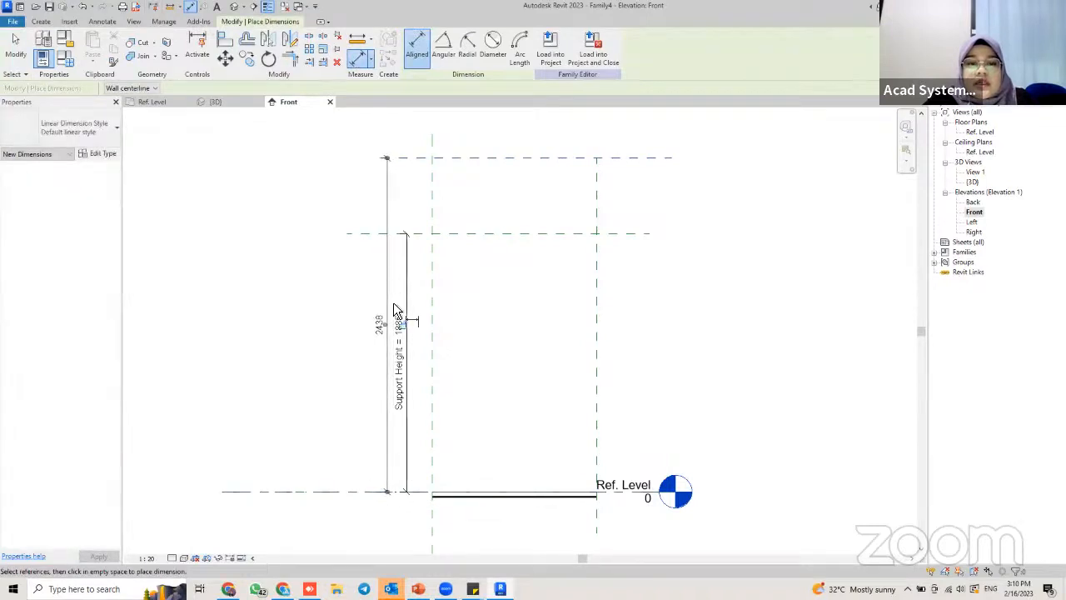
pyautogui.press('Escape')
# Label the outer vertical dimension with a new instance family parameter named Fixing Height
pyautogui.click(388, 195)
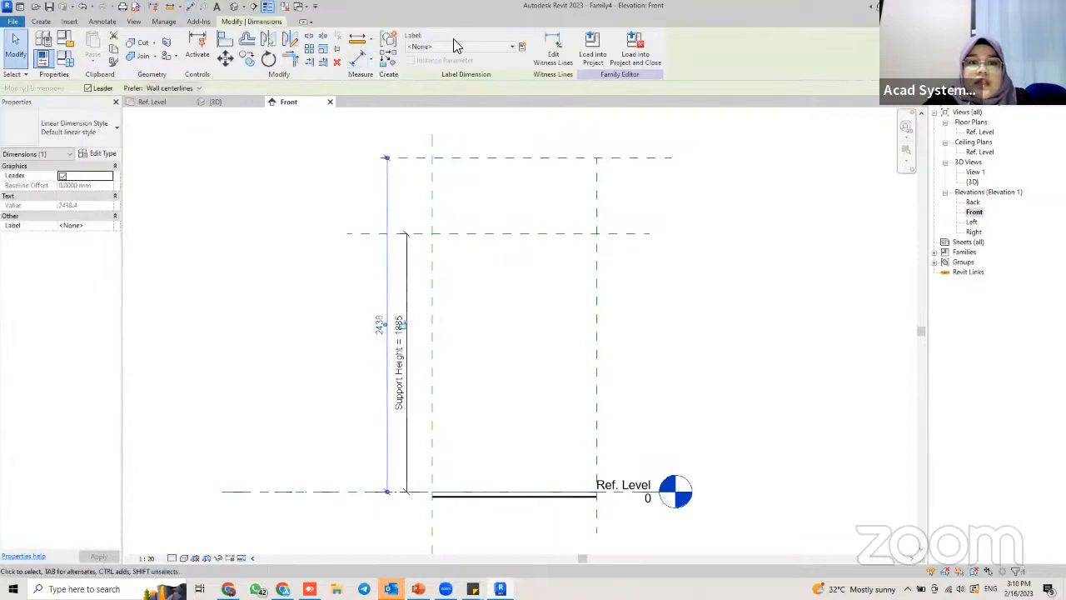
pyautogui.click(522, 48)
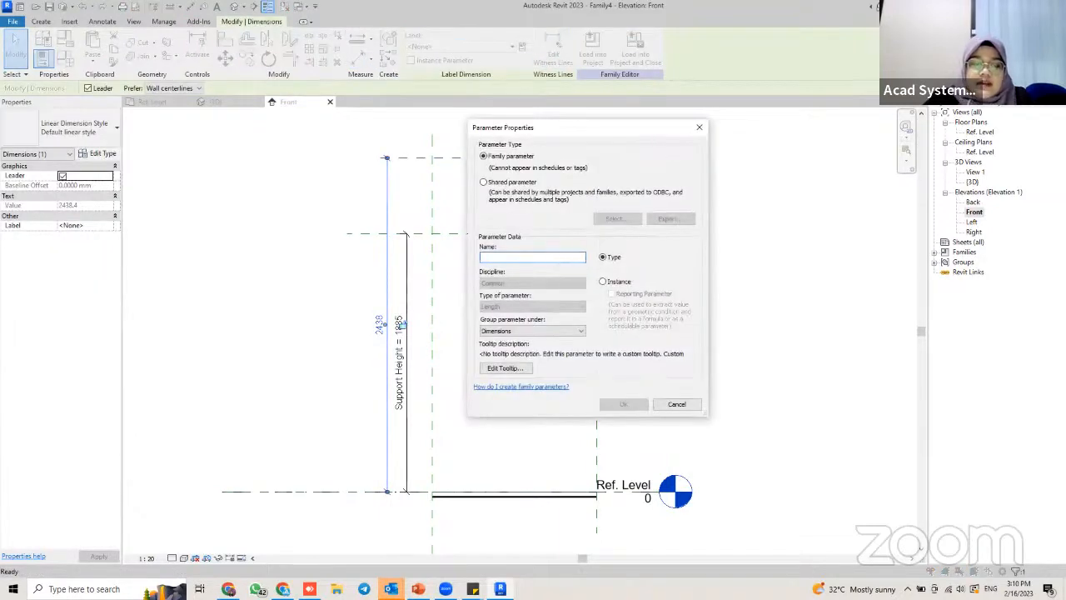
pyautogui.write('Fixing Height')
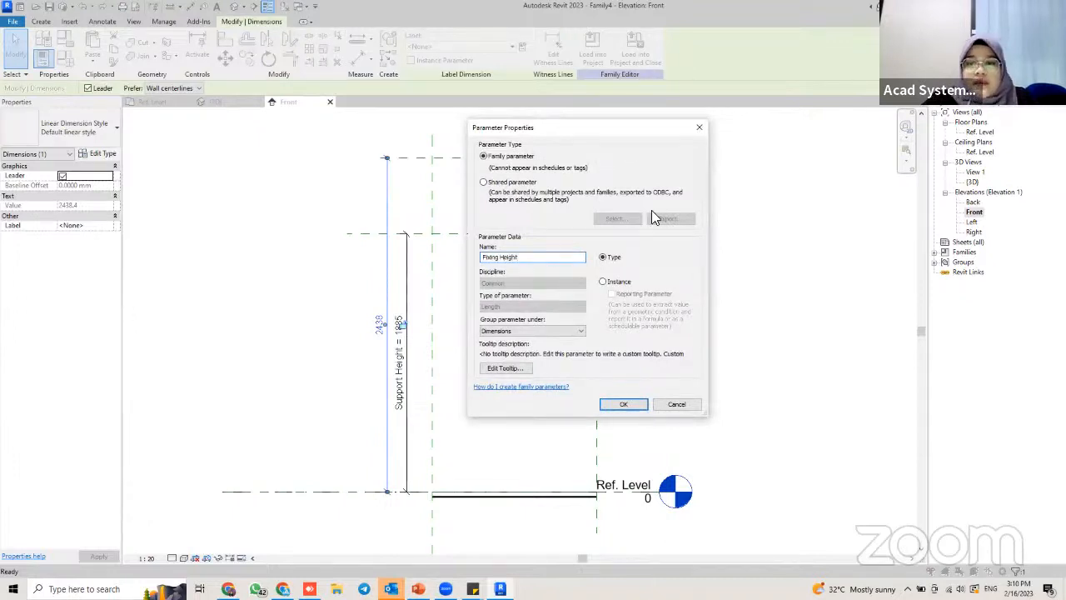
pyautogui.click(602, 282)
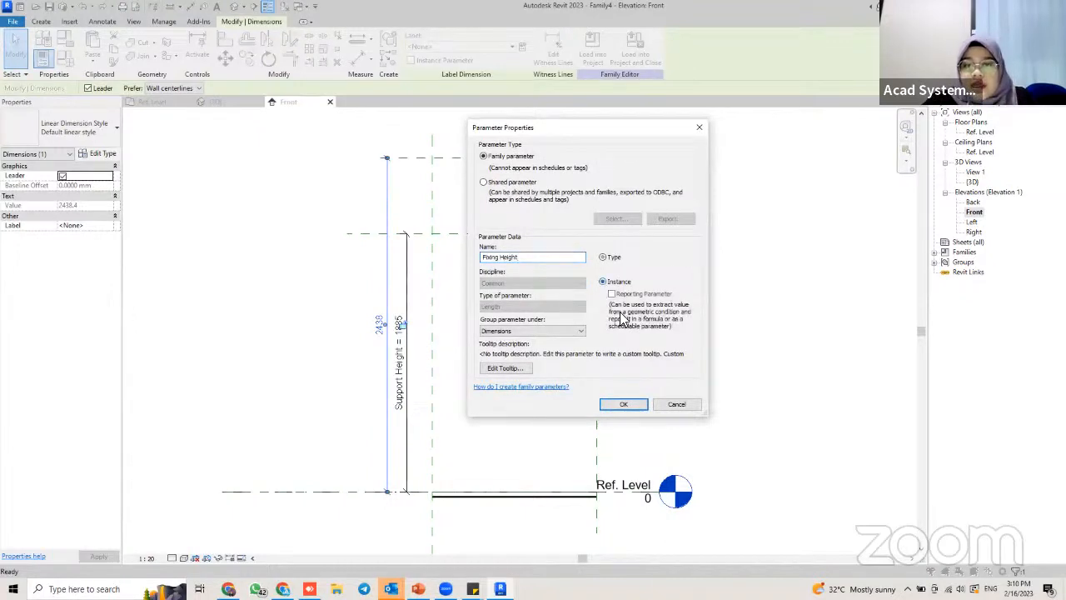
pyautogui.click(622, 404)
pyautogui.press('Escape')
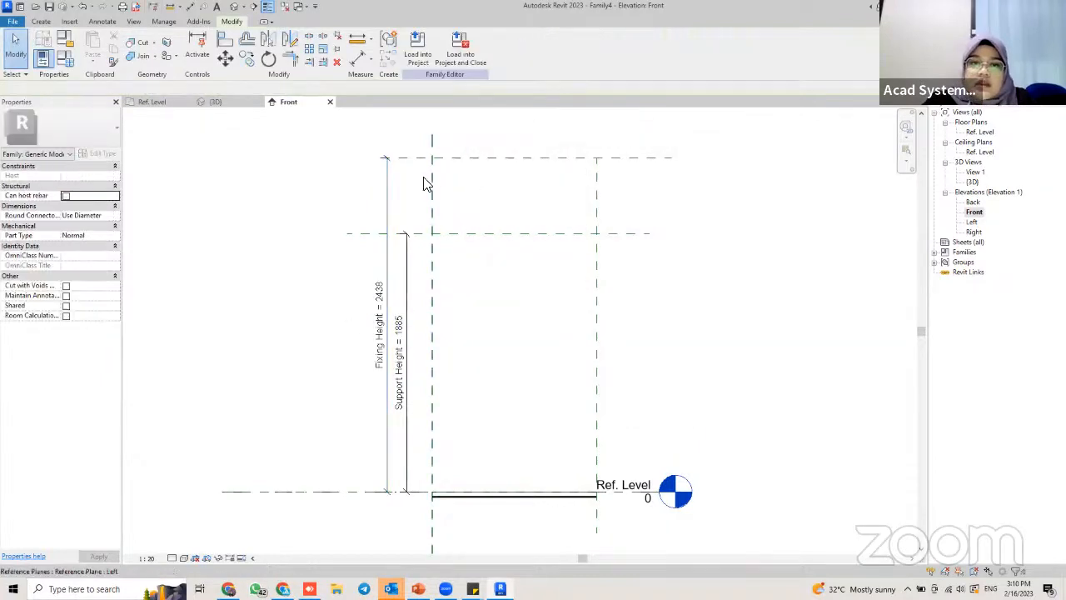
# Rehost the swept channel from Ref. Level onto the Support Height reference plane by picking that plane as its new work plane
pyautogui.scroll(2, 420, 271)
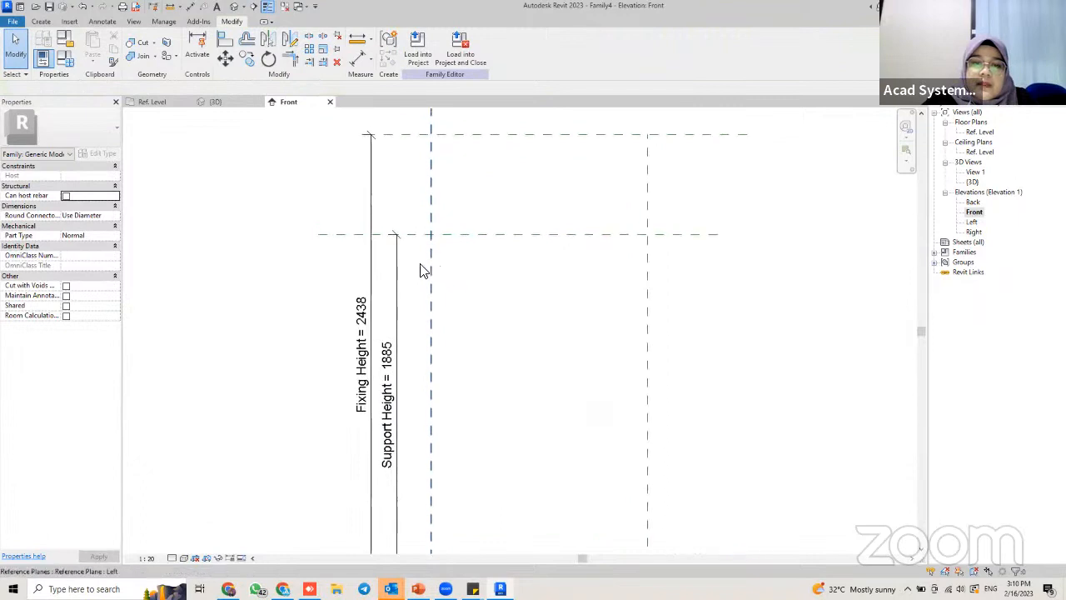
pyautogui.scroll(-2, 420, 270)
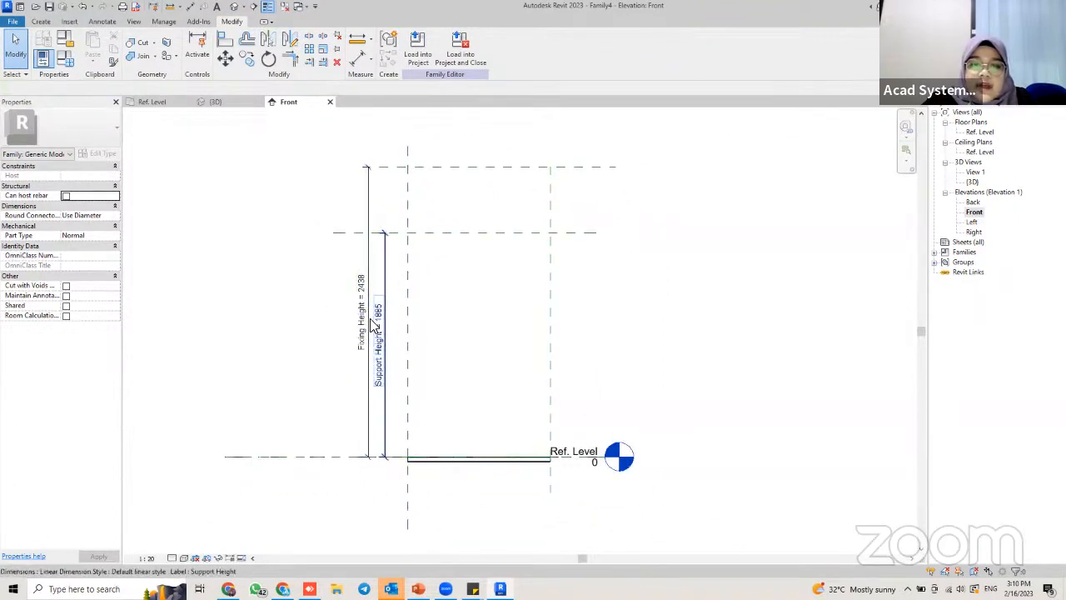
pyautogui.click(472, 467)
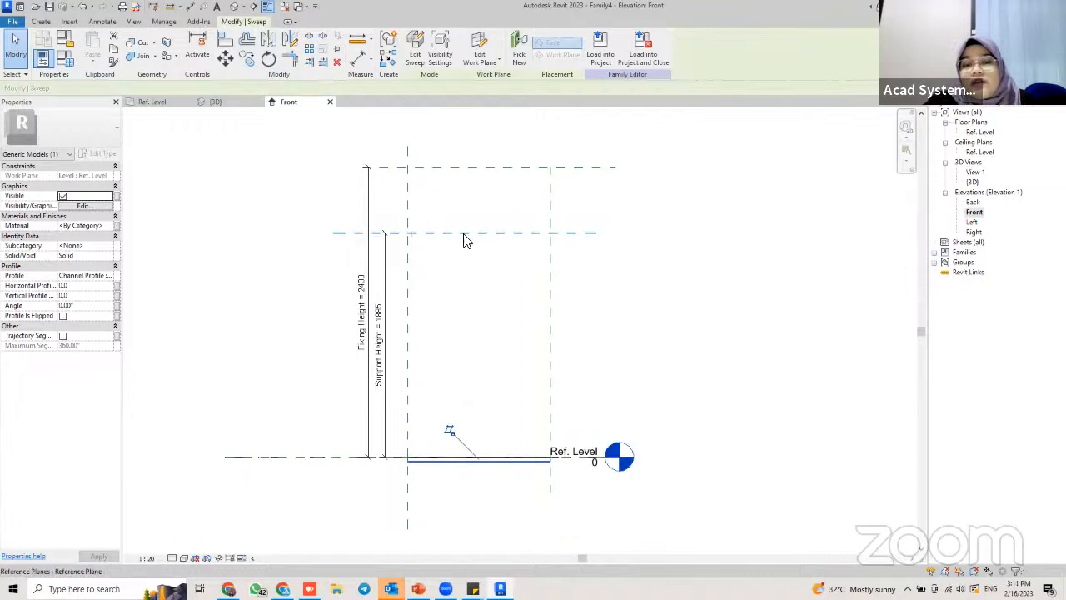
pyautogui.click(480, 52)
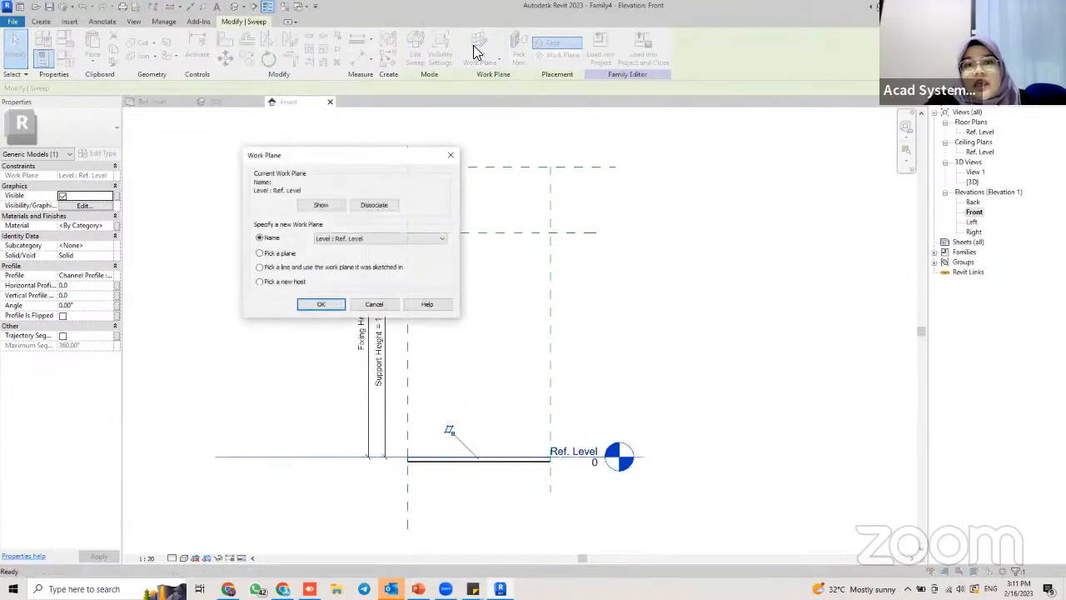
pyautogui.click(259, 252)
pyautogui.click(320, 304)
pyautogui.scroll(1, 477, 233)
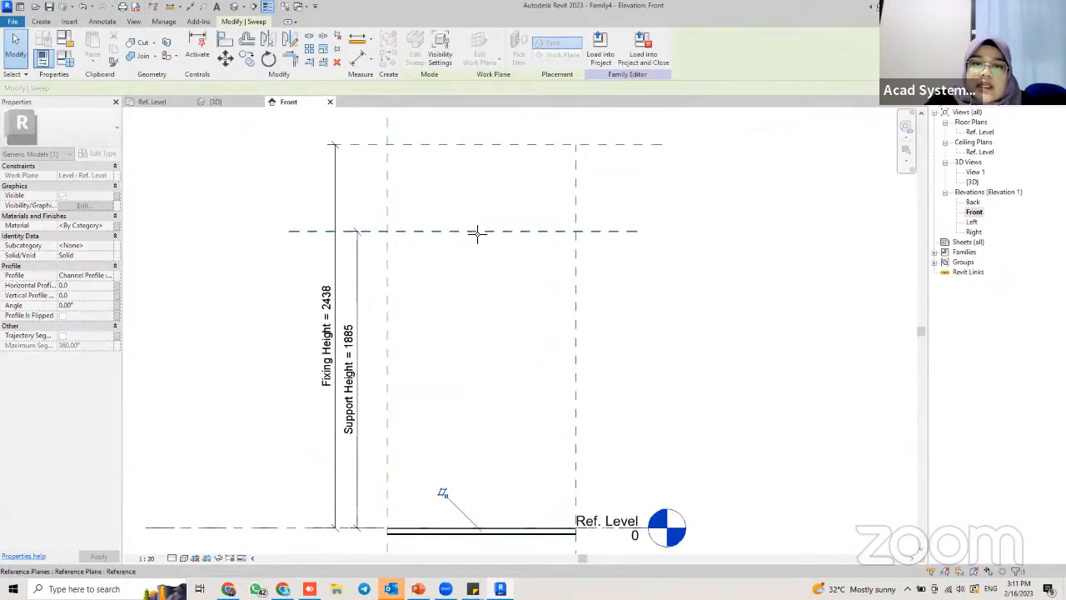
pyautogui.click(477, 233)
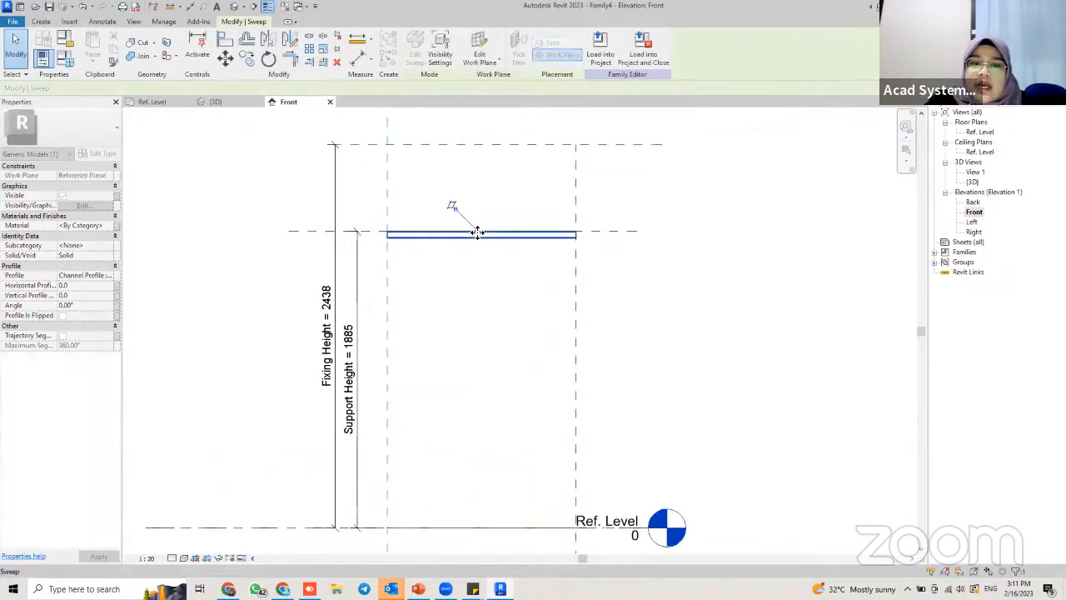
pyautogui.scroll(-1, 595, 287)
pyautogui.moveTo(595, 282); pyautogui.dragTo(583, 284, button='middle')
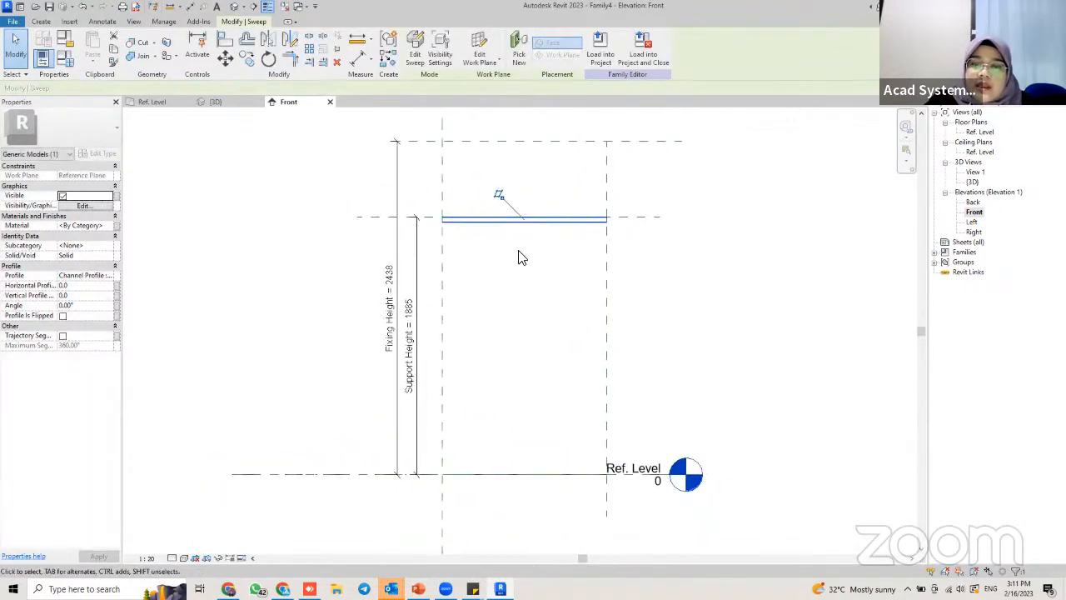
pyautogui.click(477, 265)
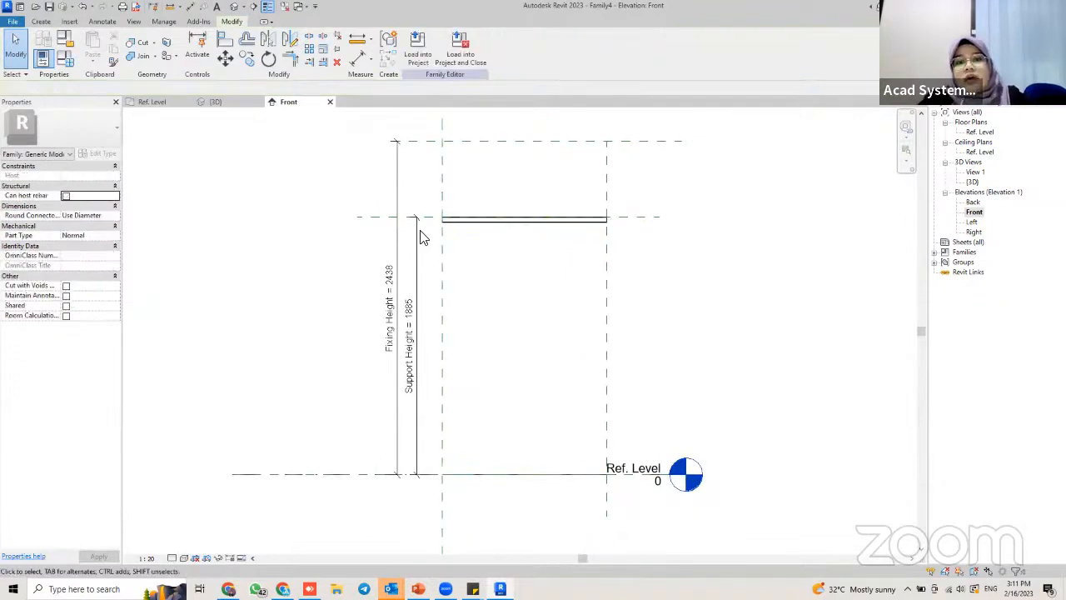
# Set the Support Height parameter to 2500 in the family types and apply it to the model
pyautogui.click(65, 56)
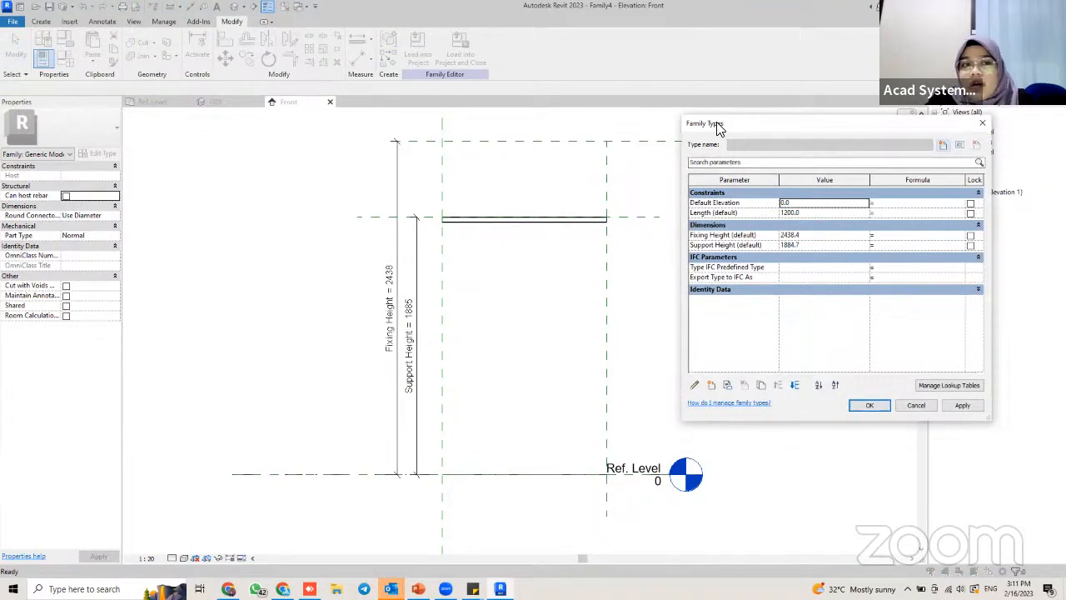
pyautogui.moveTo(718, 127); pyautogui.dragTo(133, 85)
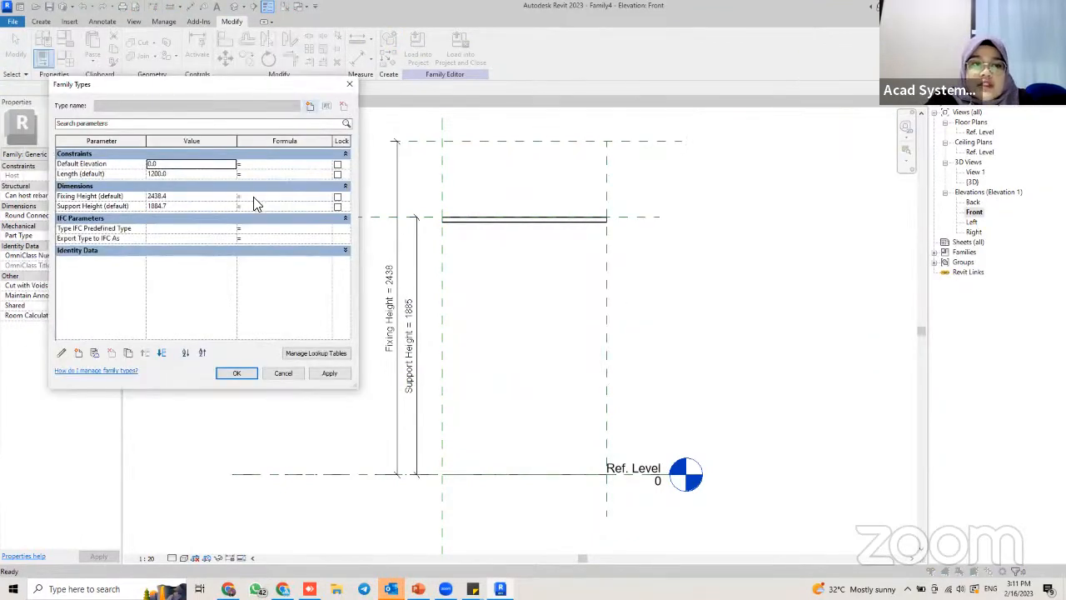
pyautogui.click(528, 89)
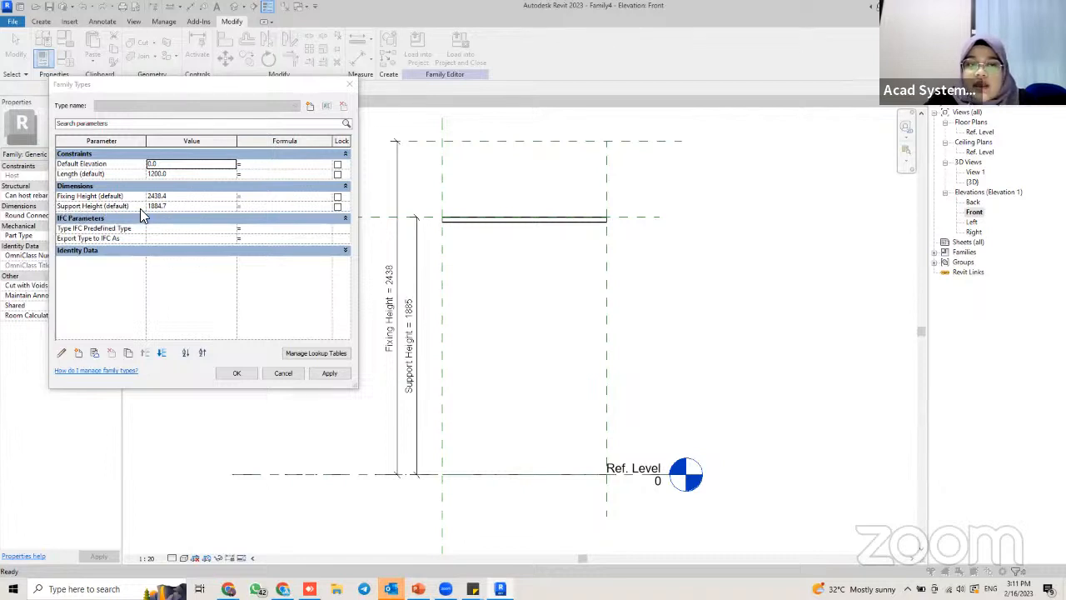
pyautogui.click(185, 207)
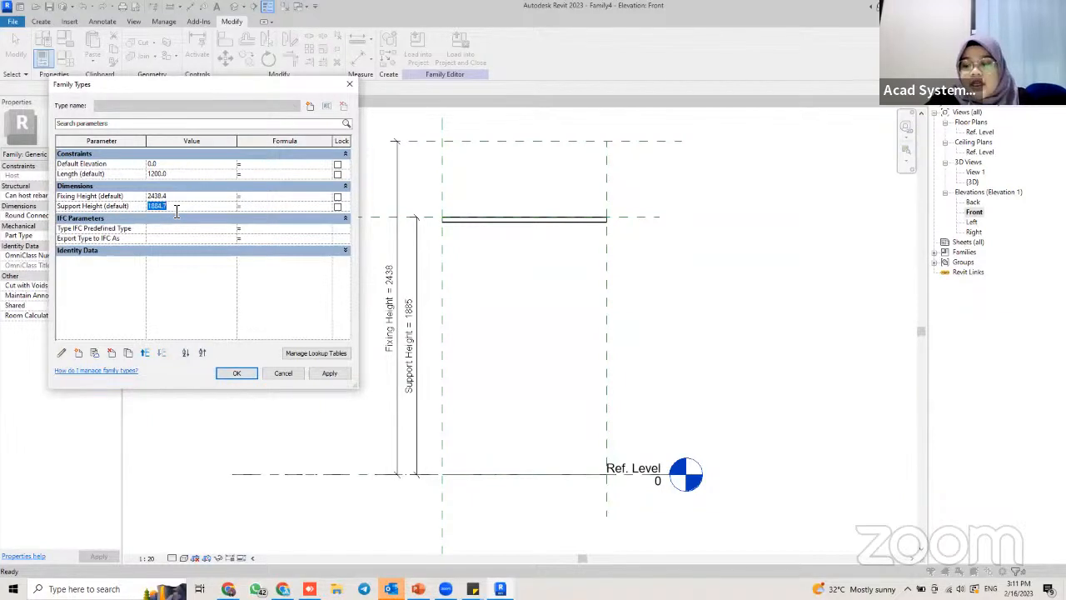
pyautogui.write('2500')
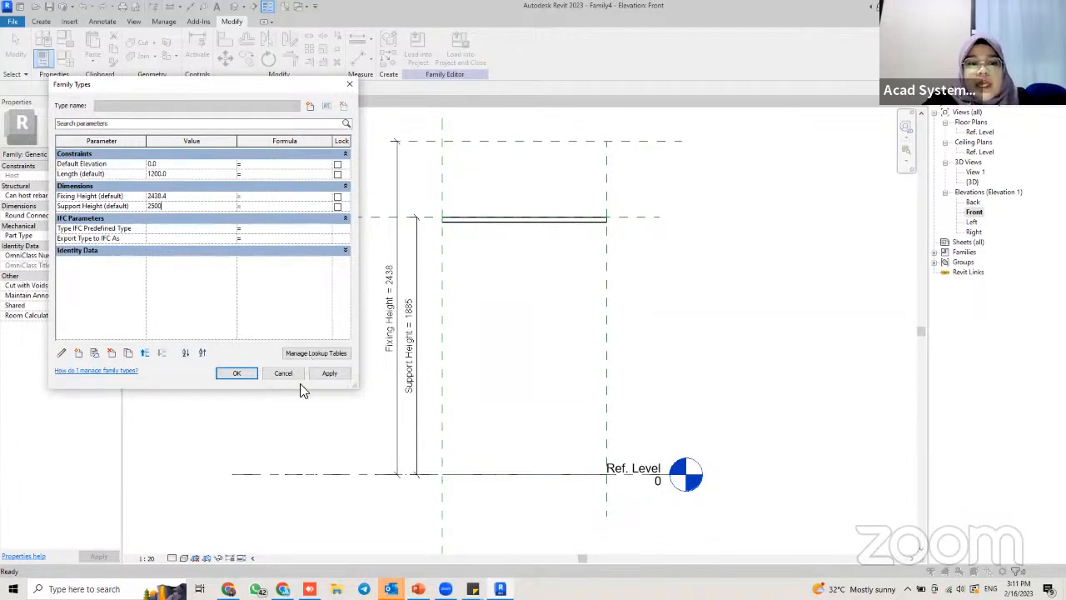
pyautogui.click(314, 375)
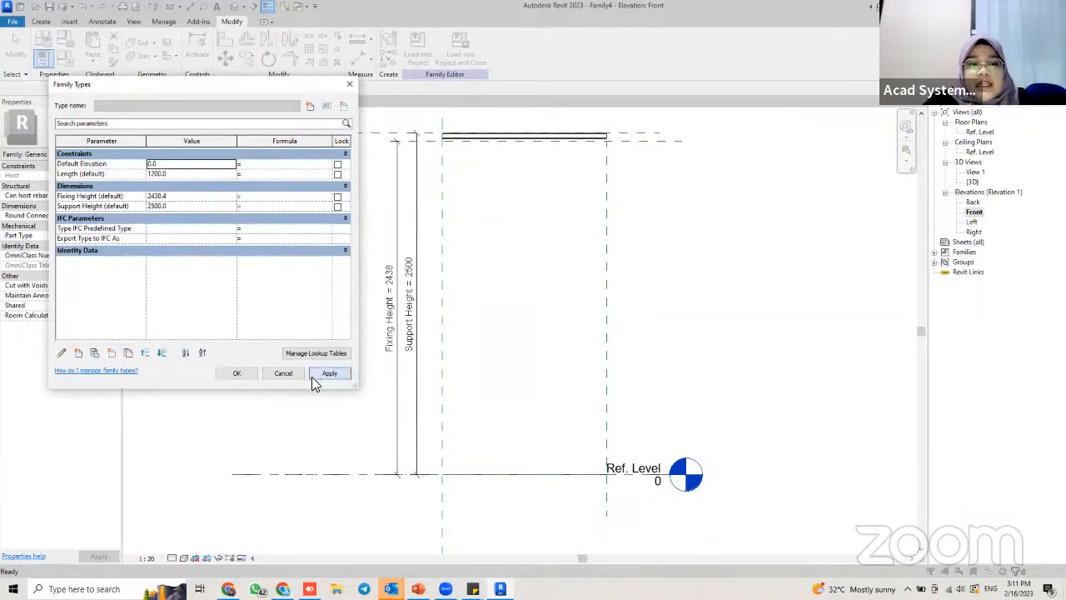
pyautogui.click(236, 375)
# Set the Fixing Height dimension to 2700 directly in the front elevation
pyautogui.moveTo(516, 229); pyautogui.dragTo(483, 264, button='middle')
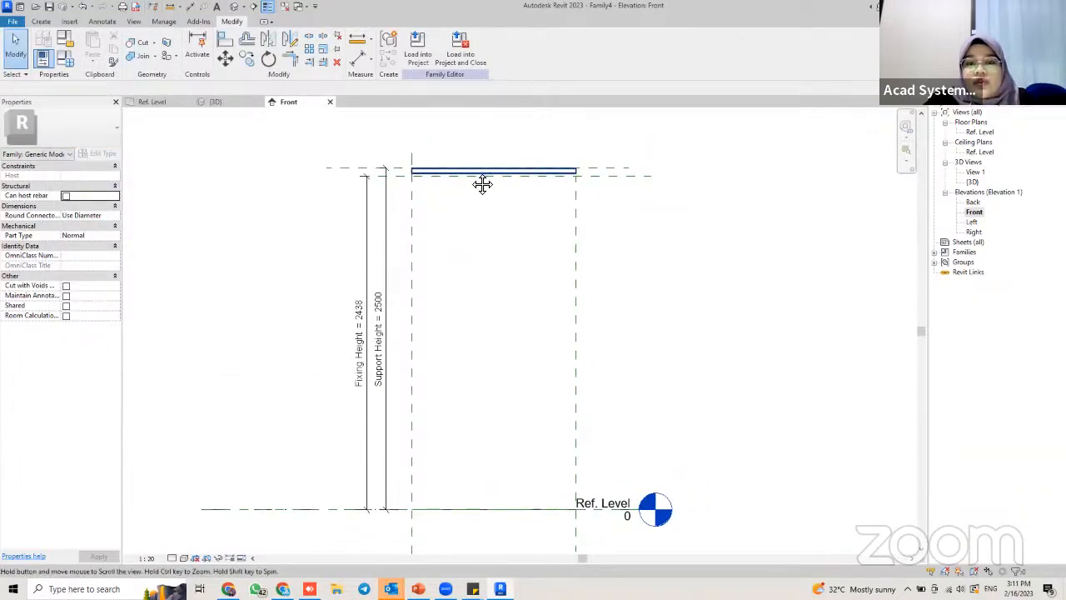
pyautogui.scroll(2, 483, 182)
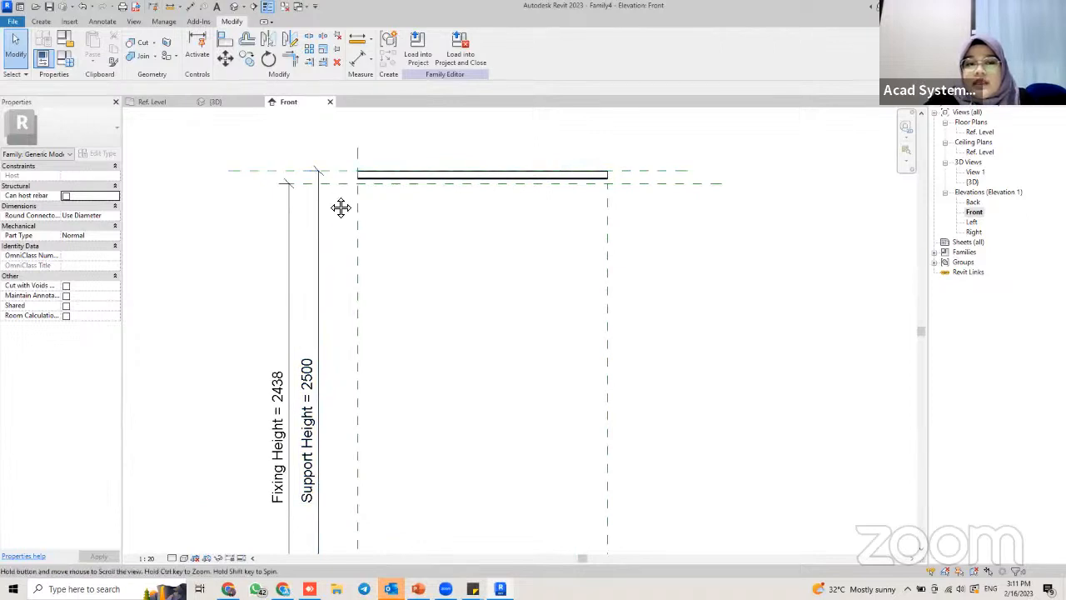
pyautogui.scroll(-1, 335, 203)
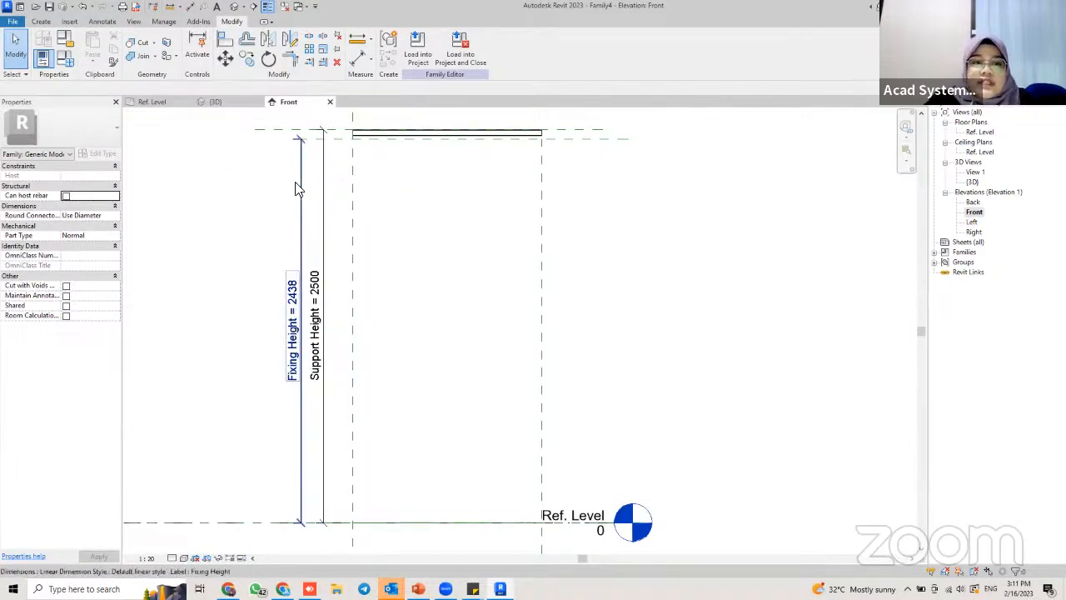
pyautogui.click(298, 296)
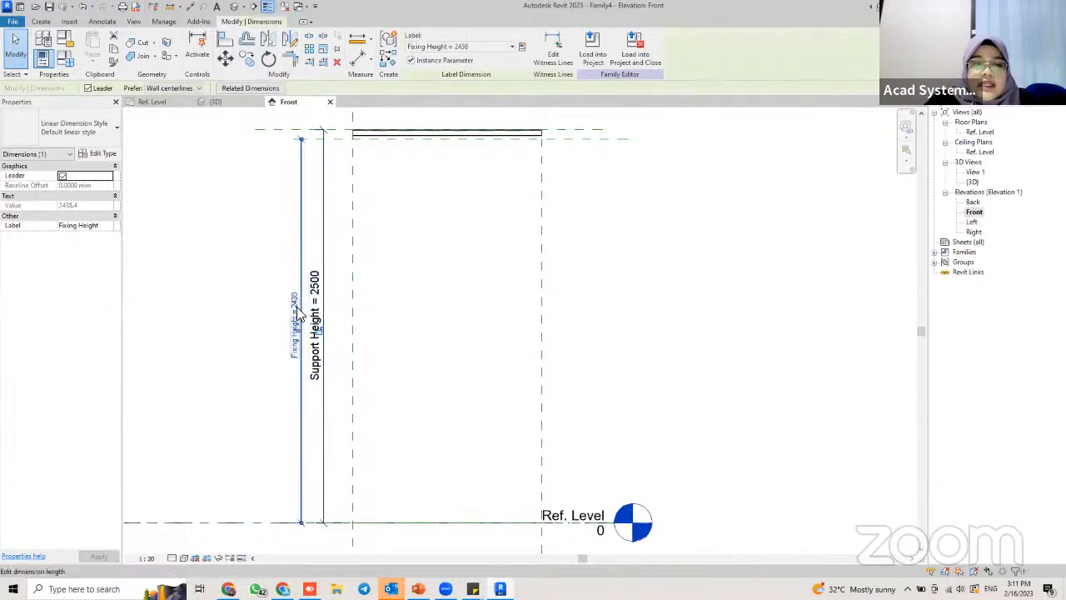
pyautogui.click(301, 330)
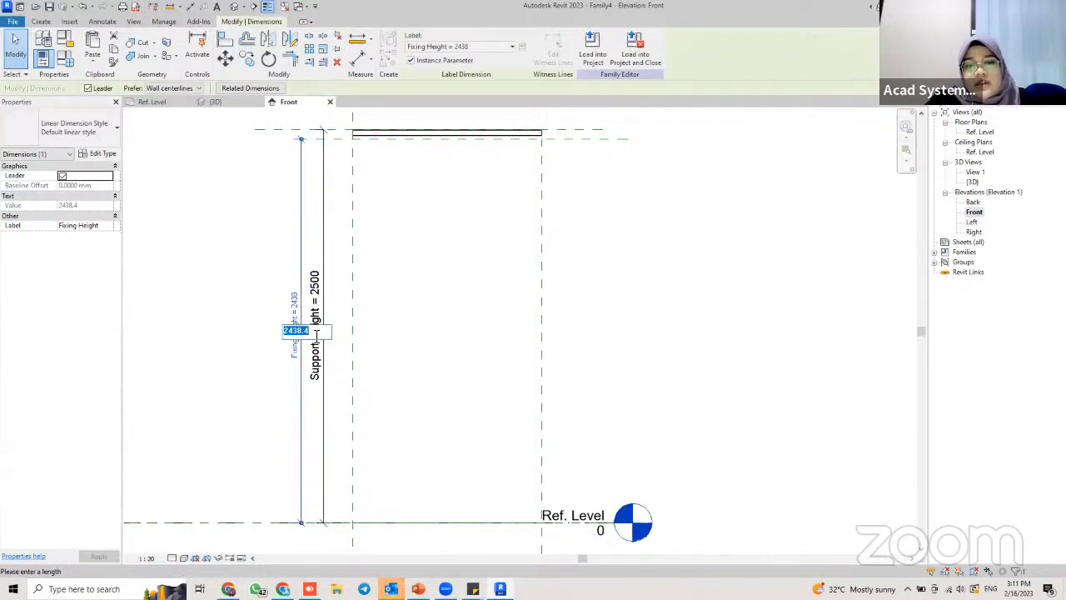
pyautogui.write('2')
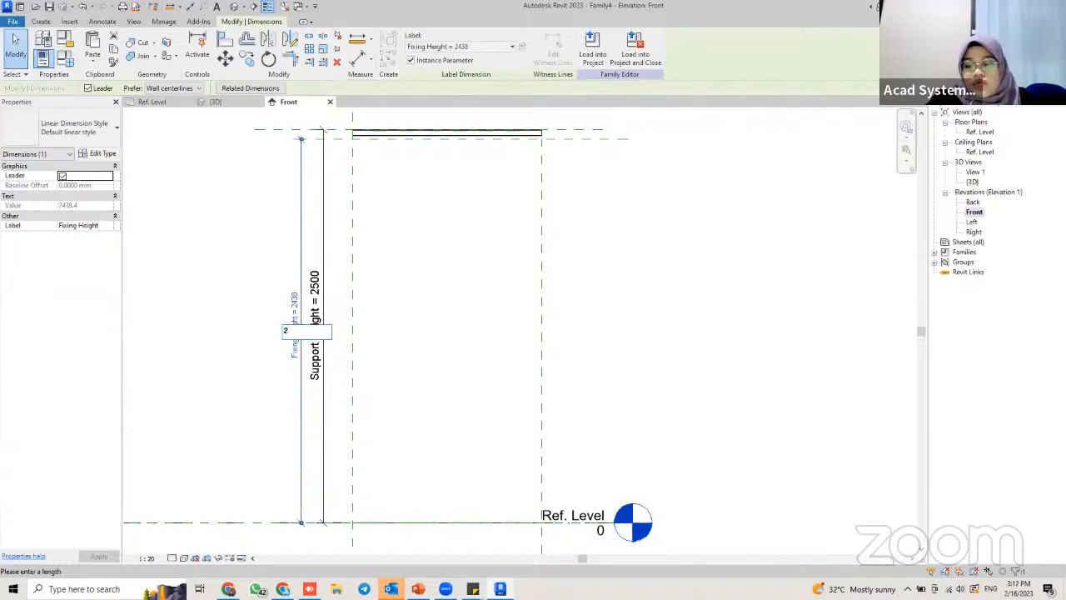
pyautogui.write('700')
pyautogui.press('Return')
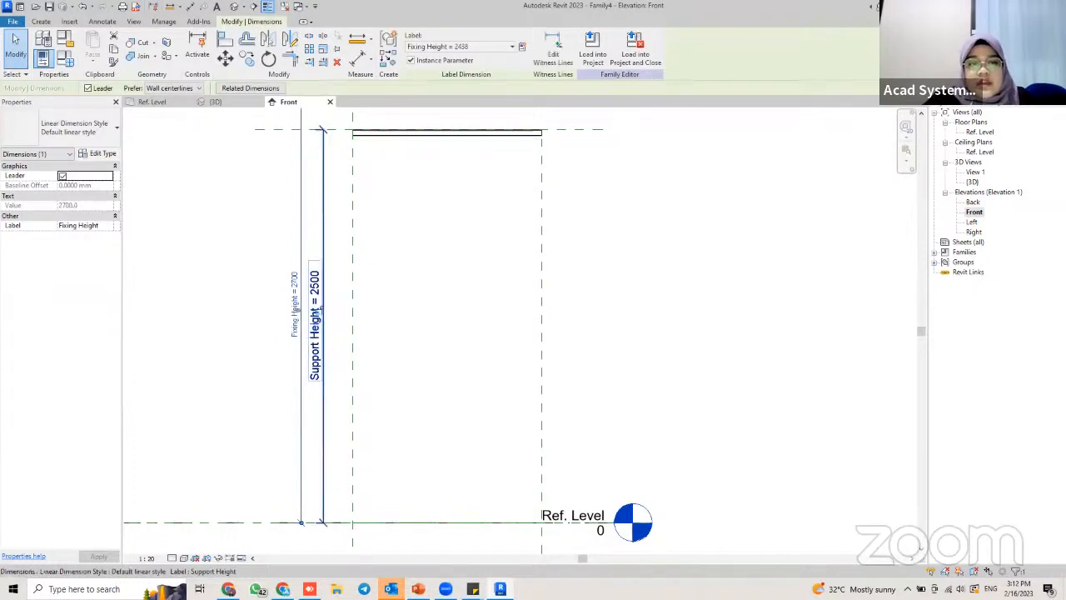
# Set the Support Height dimension to 2100 directly in the front elevation
pyautogui.scroll(-3, 420, 318)
pyautogui.click(343, 350)
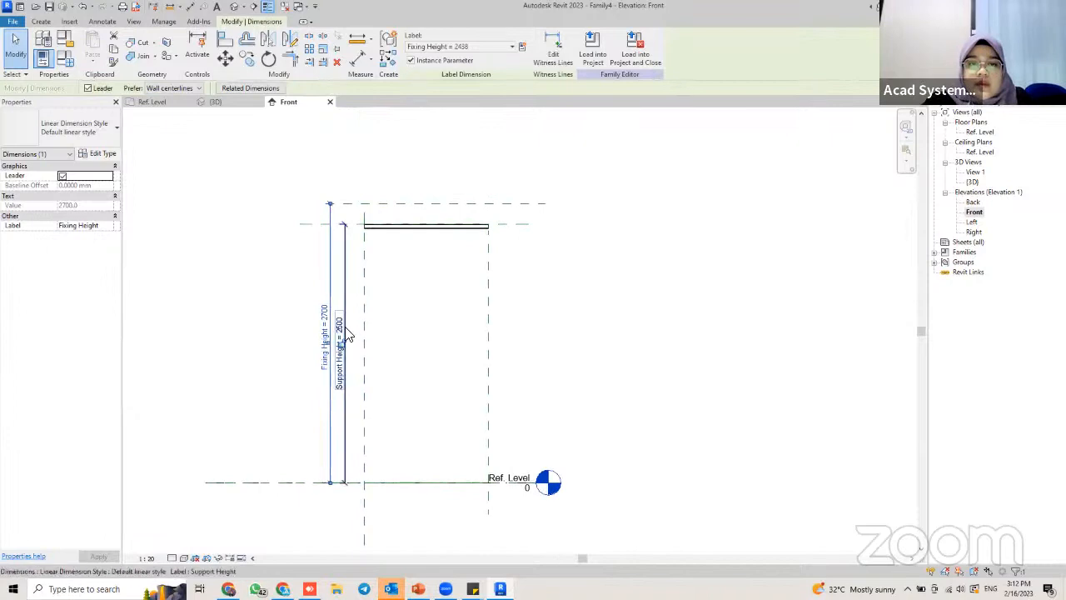
pyautogui.click(340, 351)
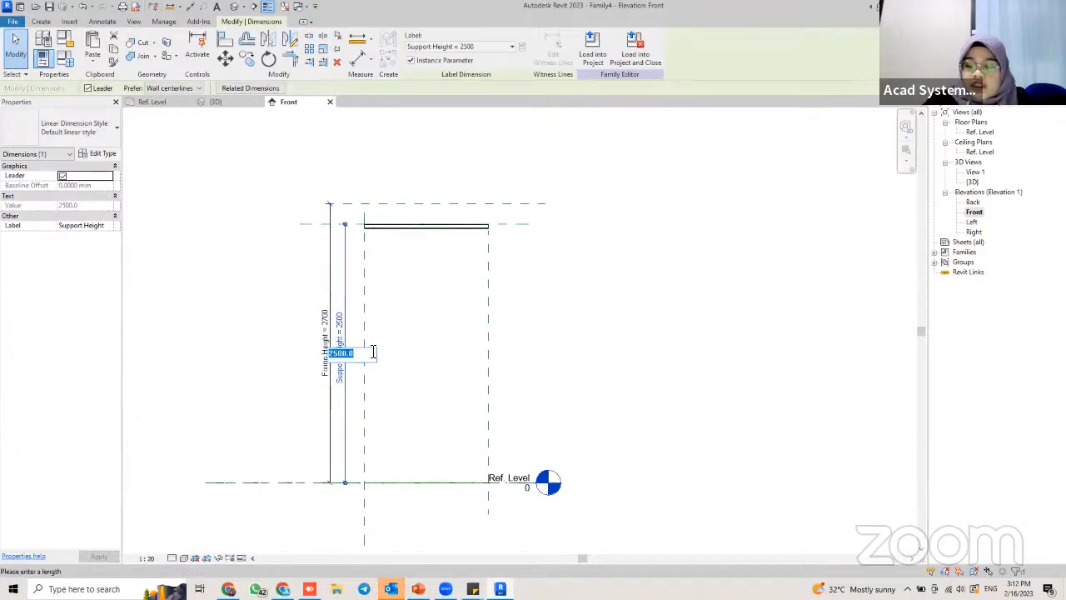
pyautogui.write('21')
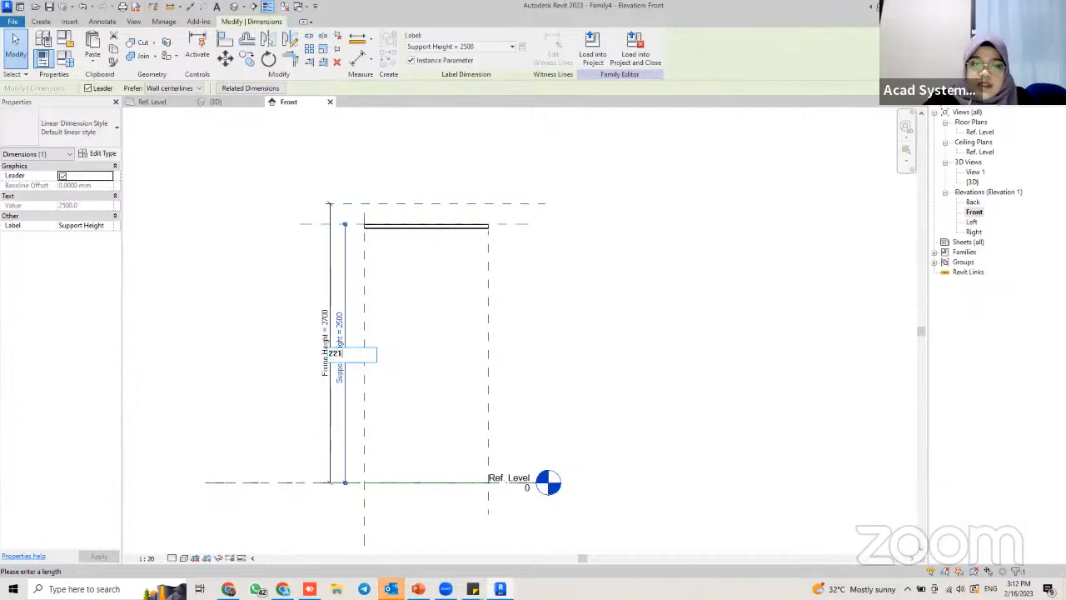
pyautogui.press('Return')
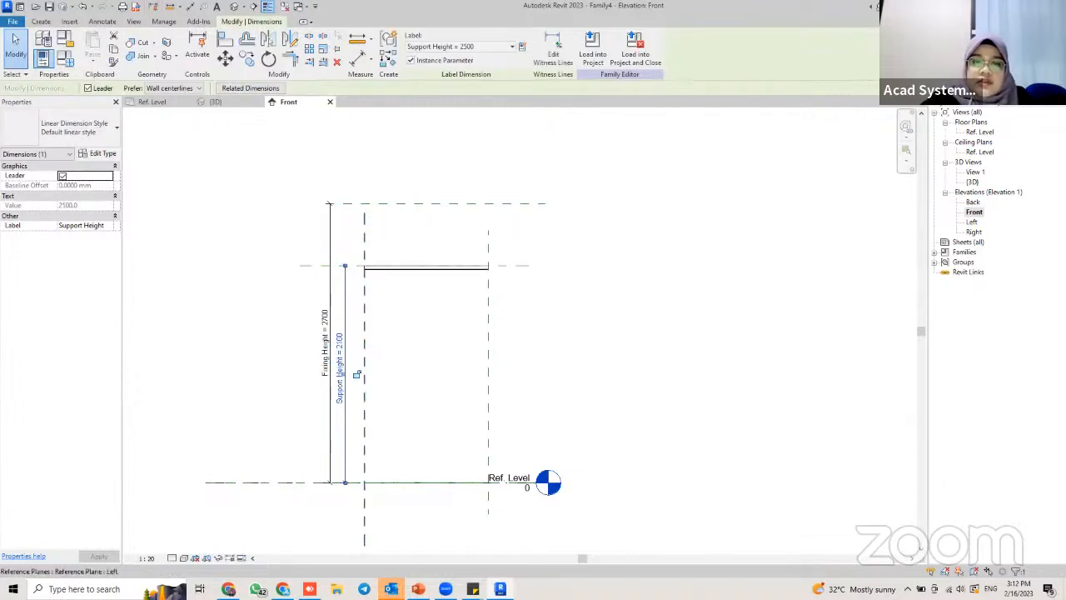
# Unpin the Left reference plane and extend the upper ends of the Left and Right reference planes just past the Fixing Height plane
pyautogui.scroll(2, 397, 269)
pyautogui.moveTo(396, 263); pyautogui.dragTo(429, 246, button='middle')
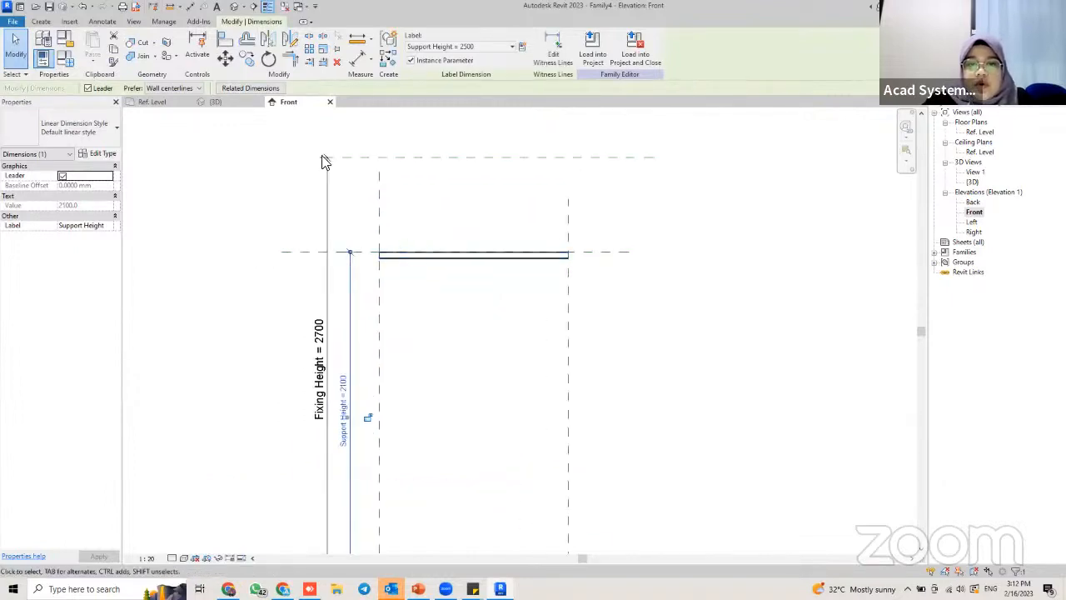
pyautogui.click(379, 193)
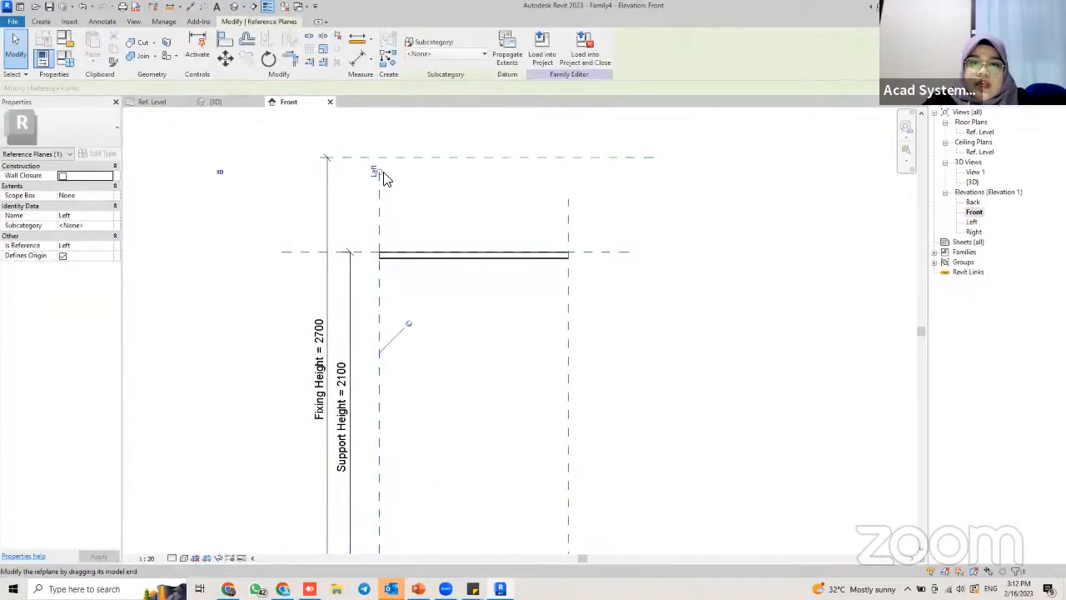
pyautogui.click(409, 324)
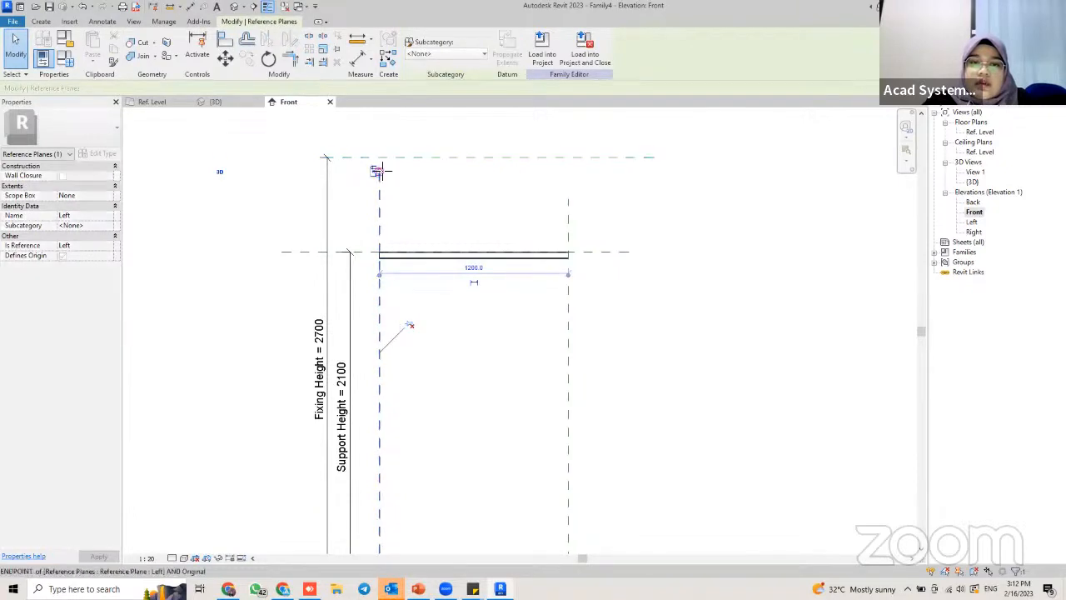
pyautogui.moveTo(377, 169); pyautogui.dragTo(377, 149)
pyautogui.click(566, 200)
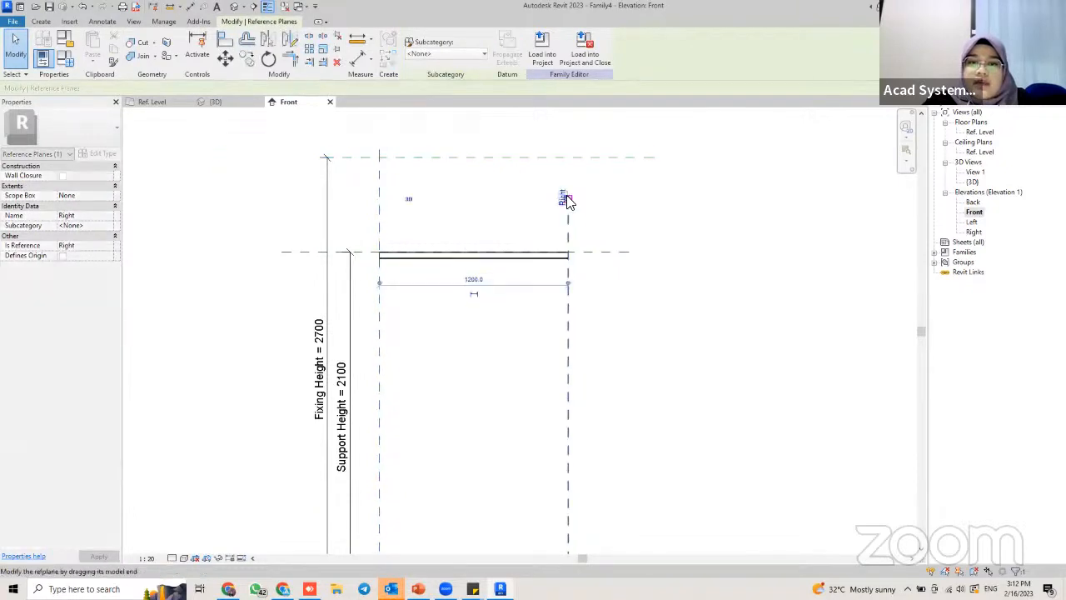
pyautogui.moveTo(568, 208); pyautogui.dragTo(566, 157)
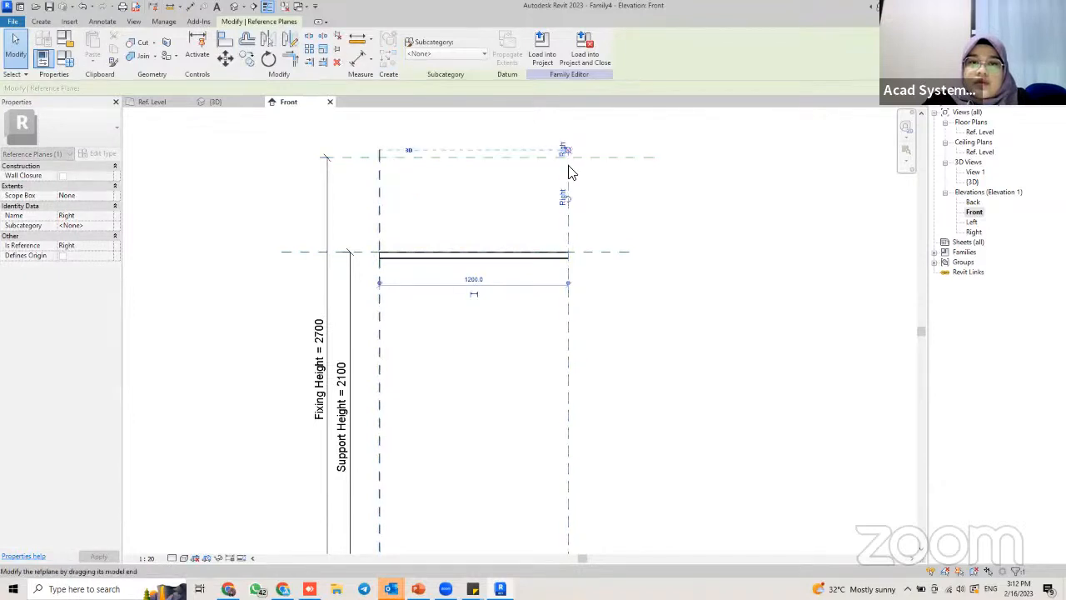
pyautogui.click(609, 219)
# Add an aligned dimension between the Support Height and Fixing Height reference planes, just outside the Right reference plane
pyautogui.moveTo(517, 544); pyautogui.dragTo(510, 442, button='middle')
pyautogui.scroll(-1, 507, 425)
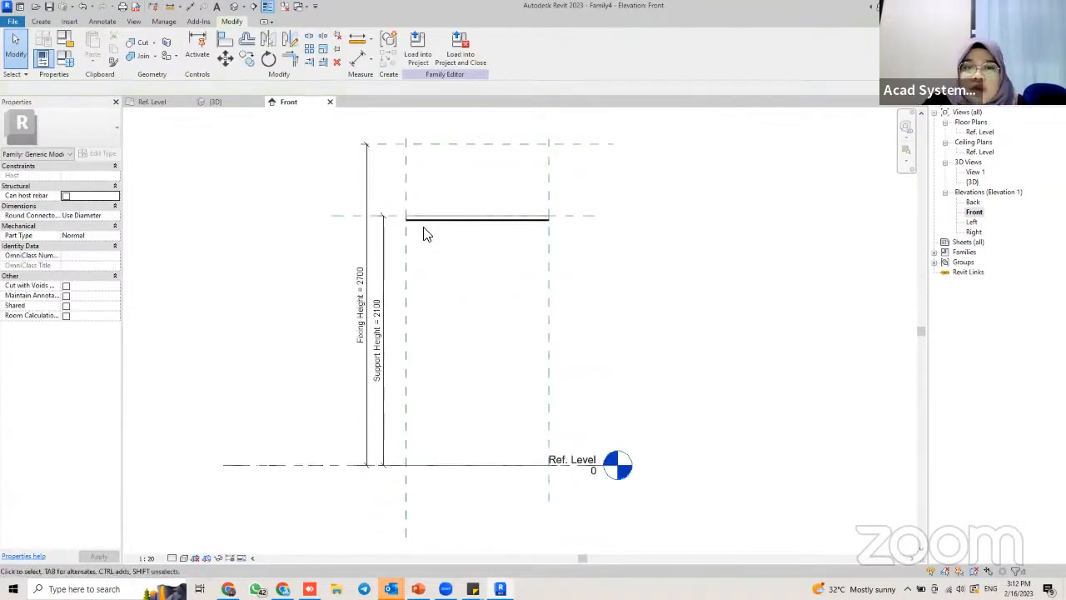
pyautogui.moveTo(480, 281); pyautogui.dragTo(464, 300, button='middle')
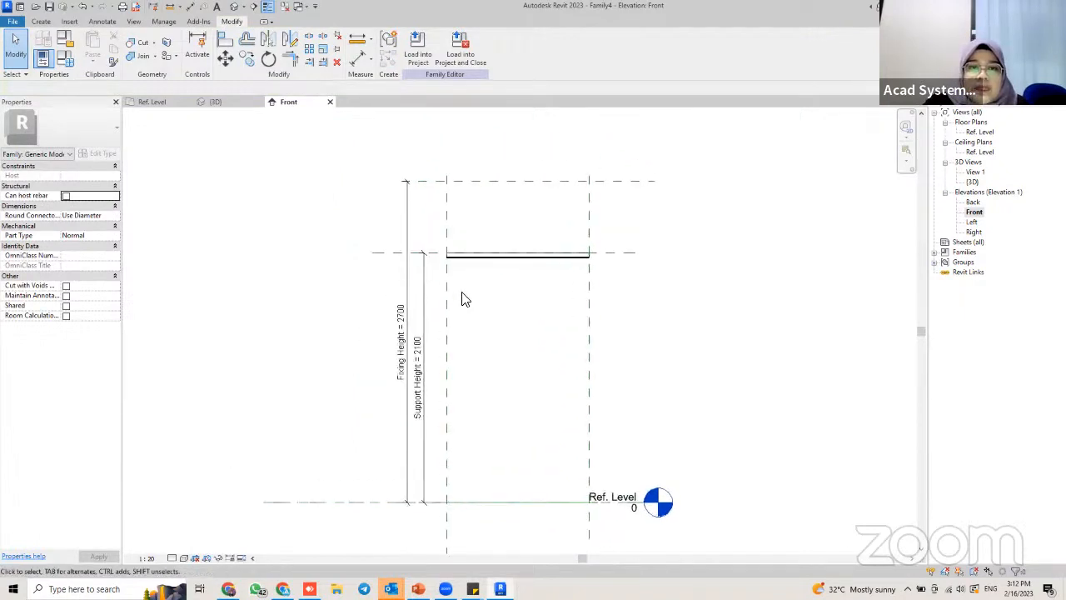
pyautogui.click(357, 57)
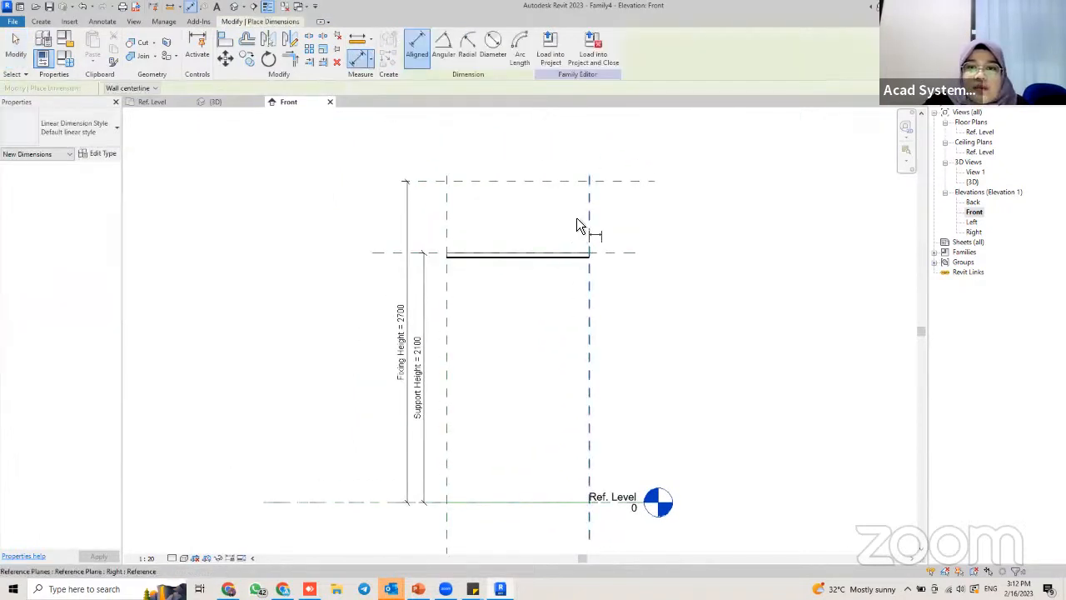
pyautogui.click(614, 252)
pyautogui.click(620, 219)
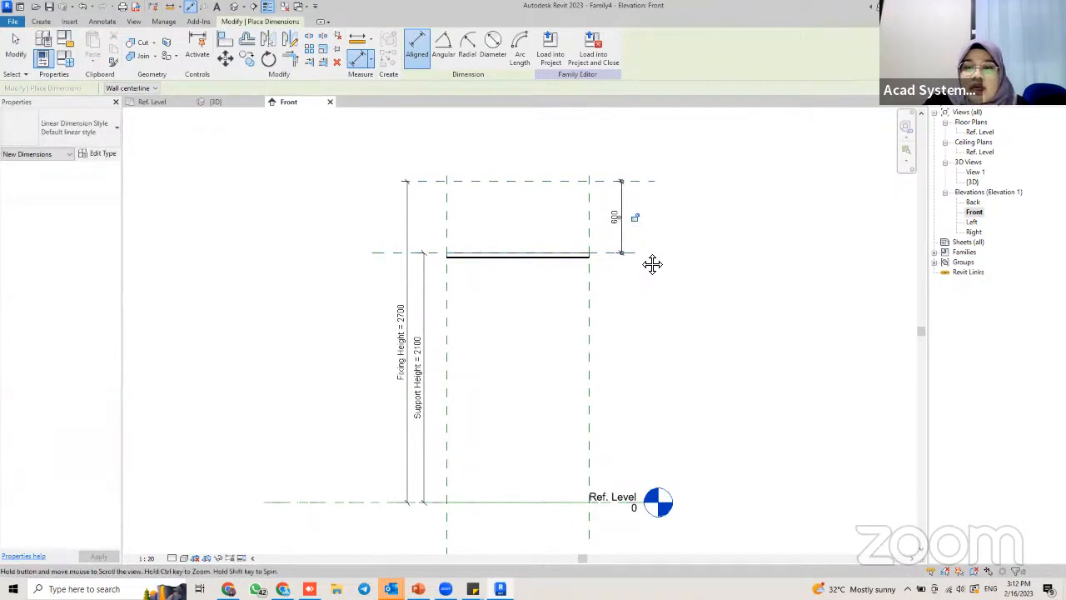
pyautogui.scroll(2, 619, 233)
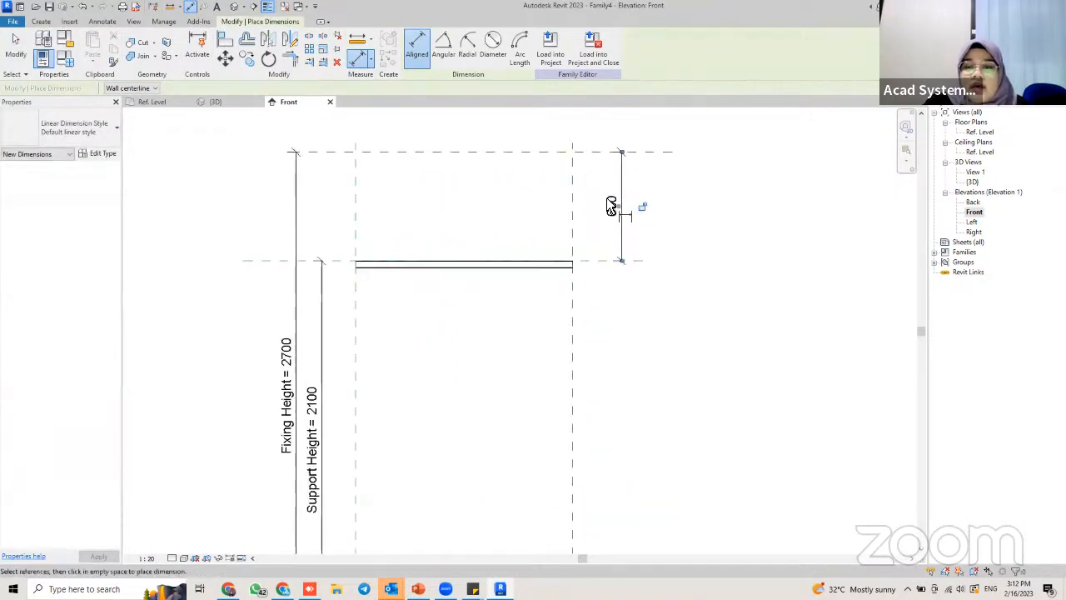
# Open the family types and parameters list, placed clear of the new dimension between the Support Height and Fixing Height planes
pyautogui.scroll(-1, 353, 266)
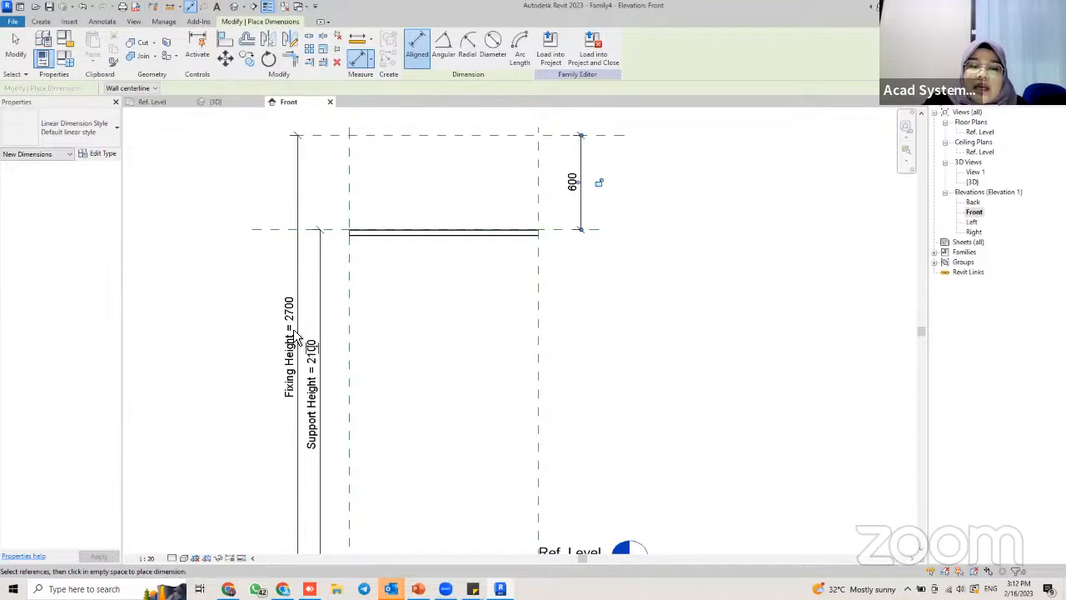
pyautogui.moveTo(303, 317); pyautogui.dragTo(317, 302, button='middle')
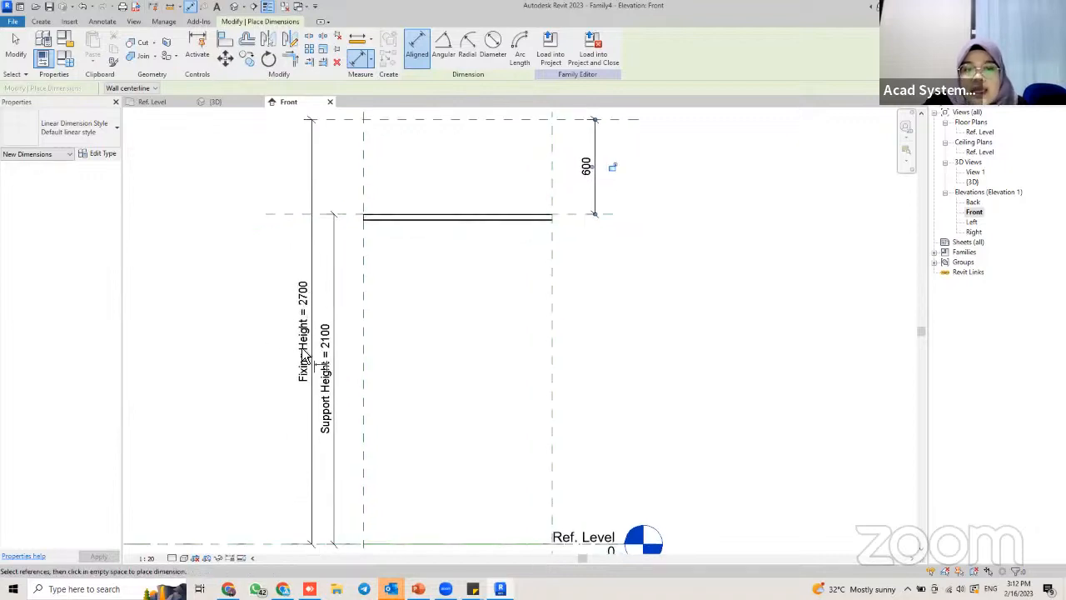
pyautogui.click(65, 66)
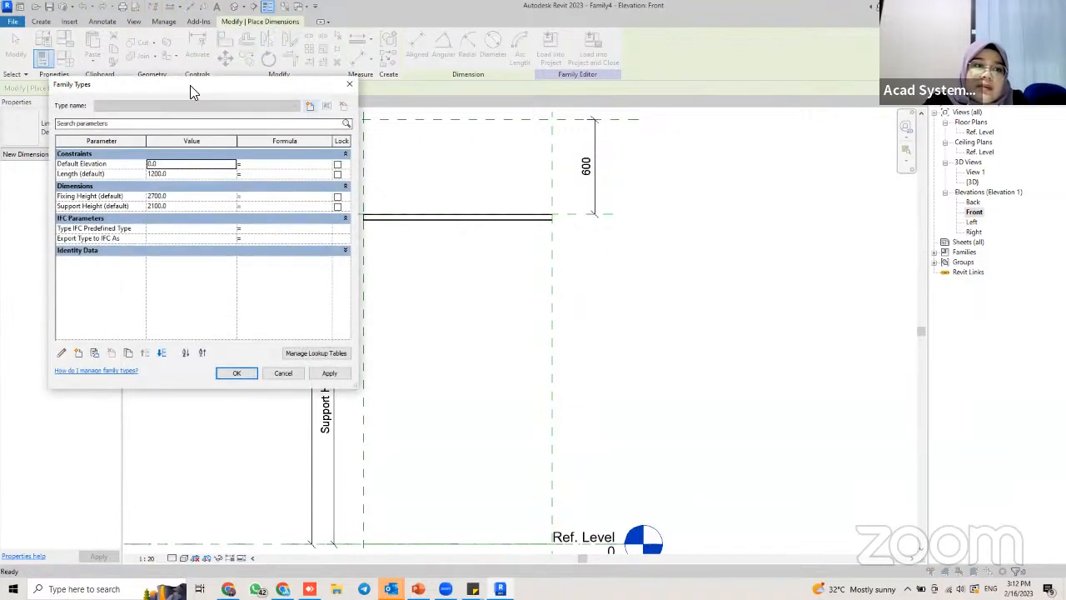
pyautogui.moveTo(190, 85); pyautogui.dragTo(334, 101)
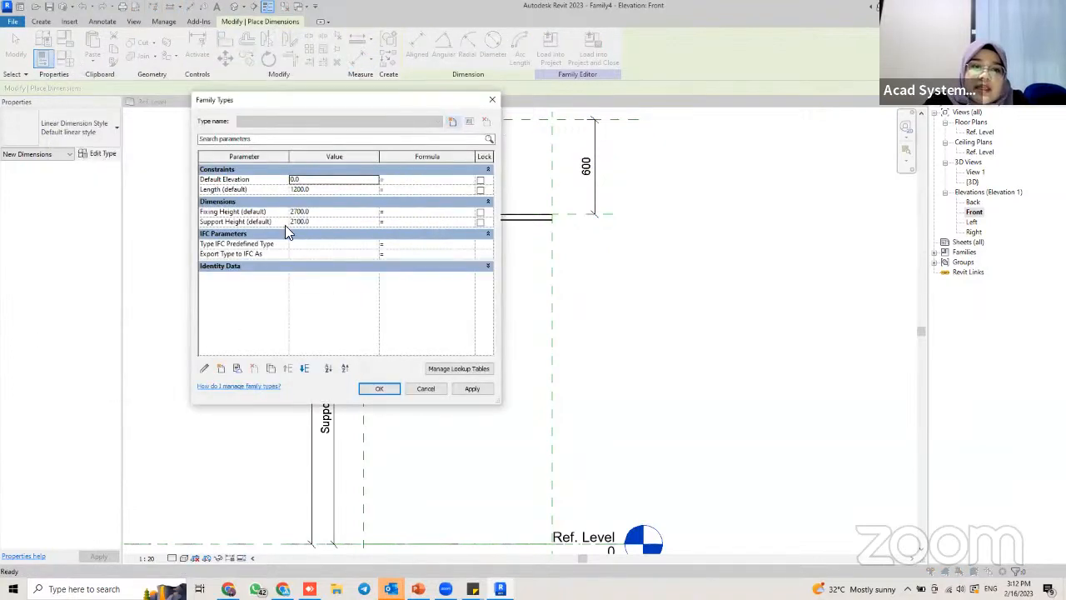
pyautogui.click(234, 214)
pyautogui.click(240, 224)
pyautogui.click(221, 370)
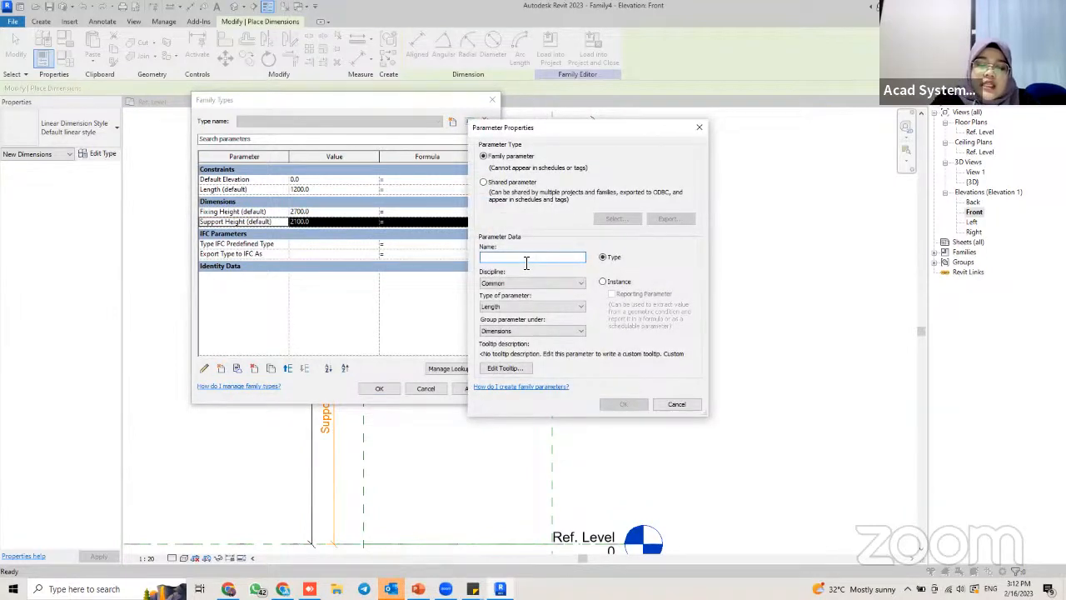
pyautogui.write('H')
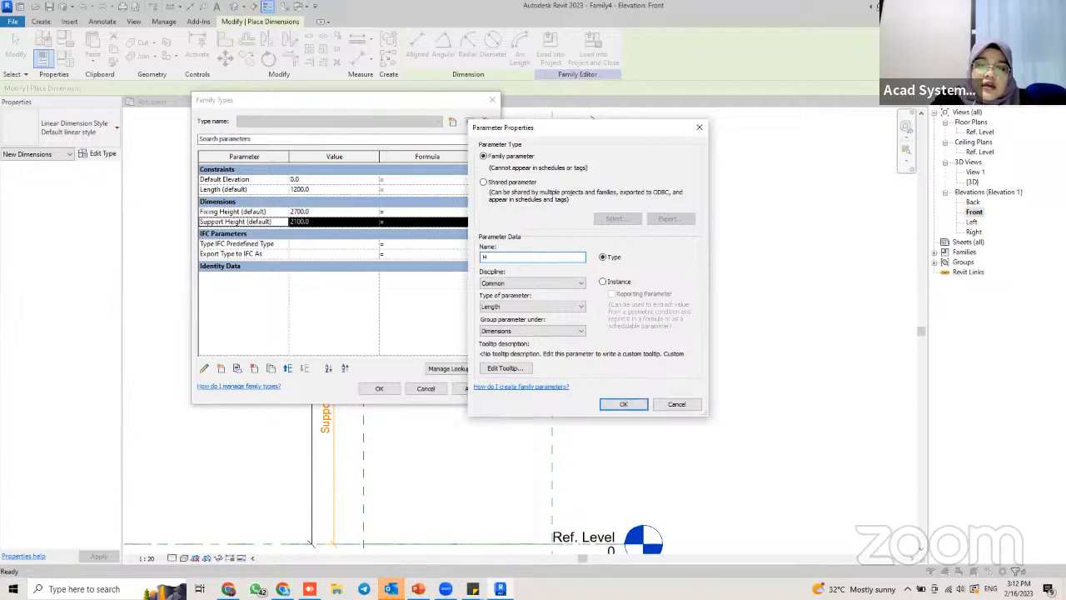
pyautogui.press('BackSpace')
pyautogui.write('Thread')
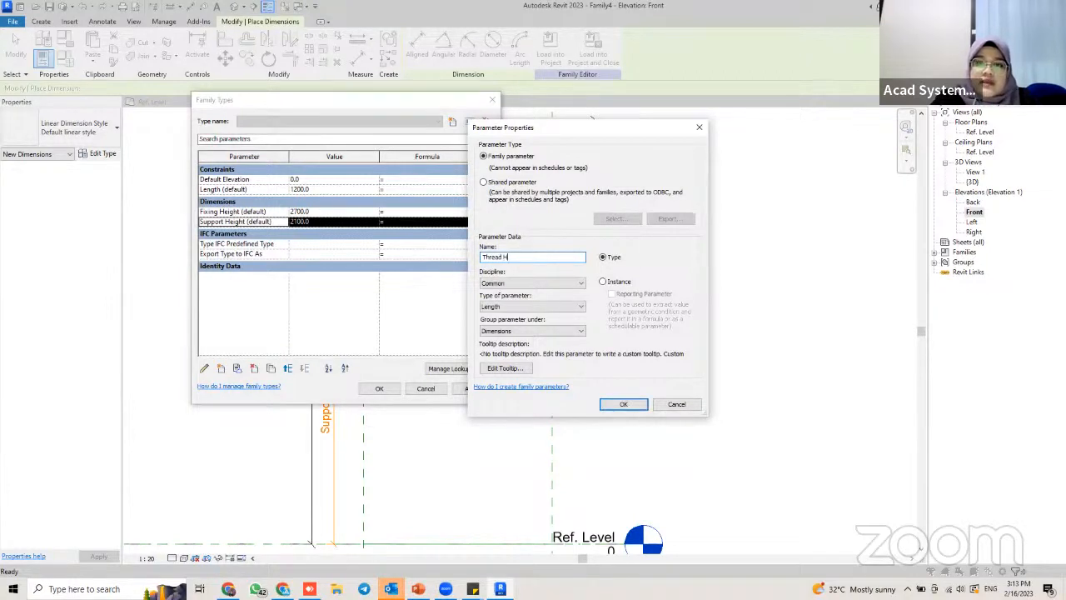
pyautogui.write(' Height')
pyautogui.press('Return')
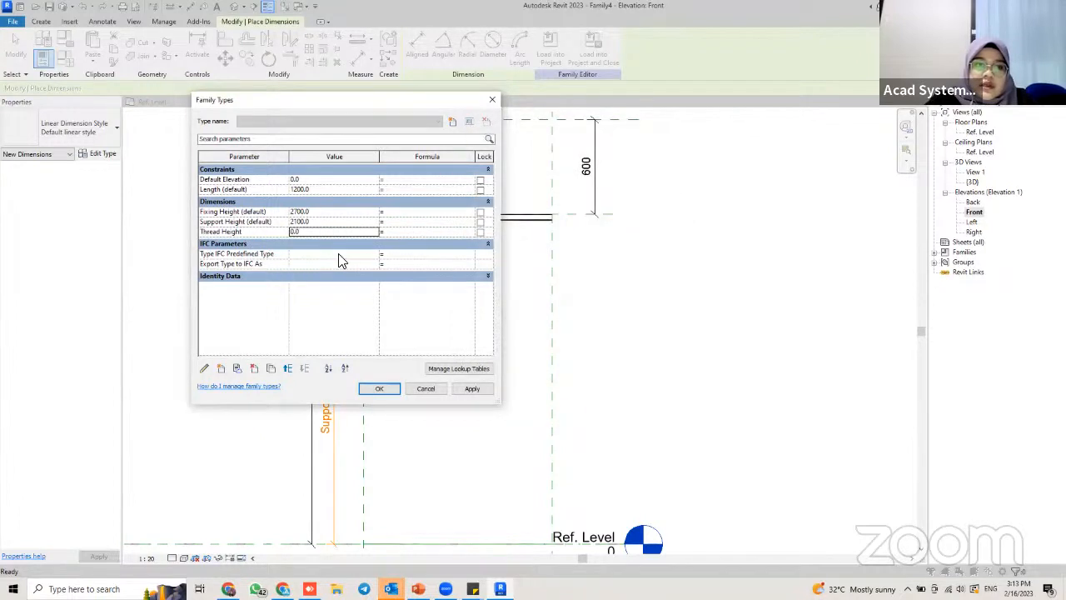
pyautogui.click(254, 232)
pyautogui.click(241, 371)
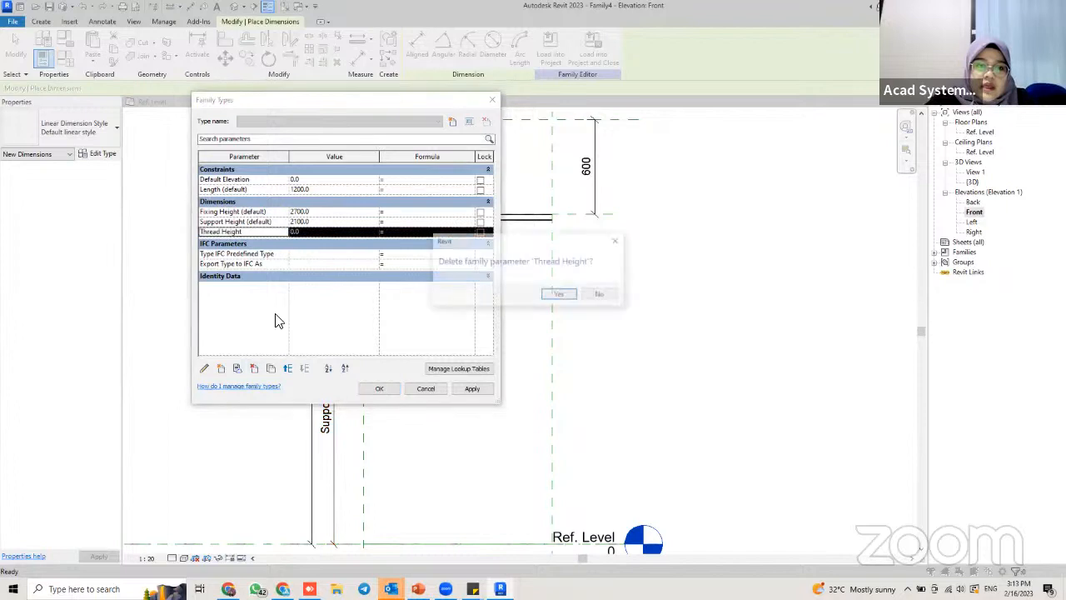
pyautogui.click(560, 296)
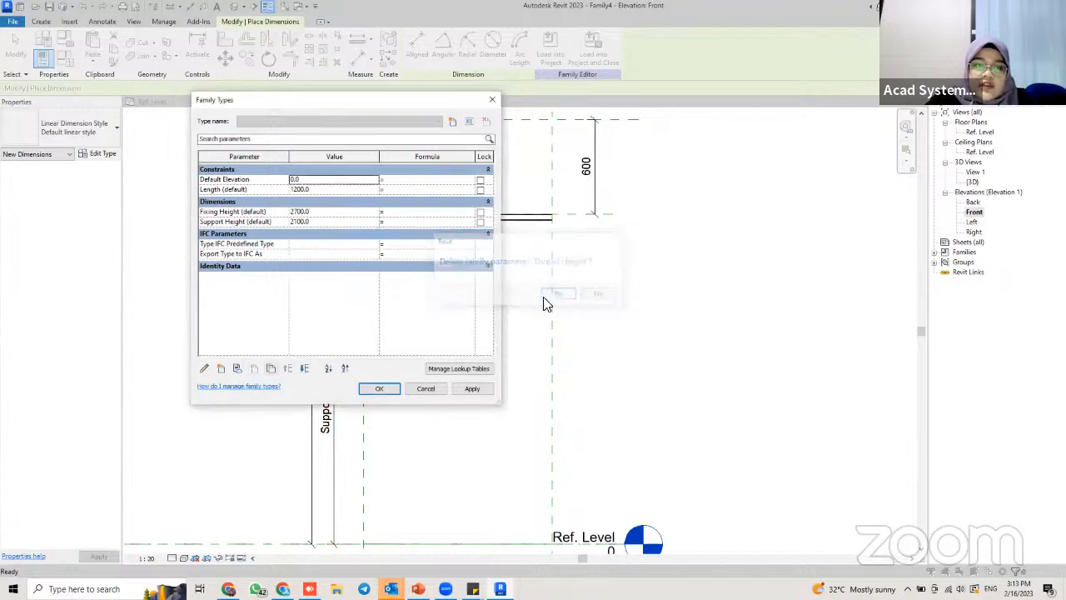
# Create an instance length parameter named Thread Height, grouped under Dimensions
pyautogui.click(222, 367)
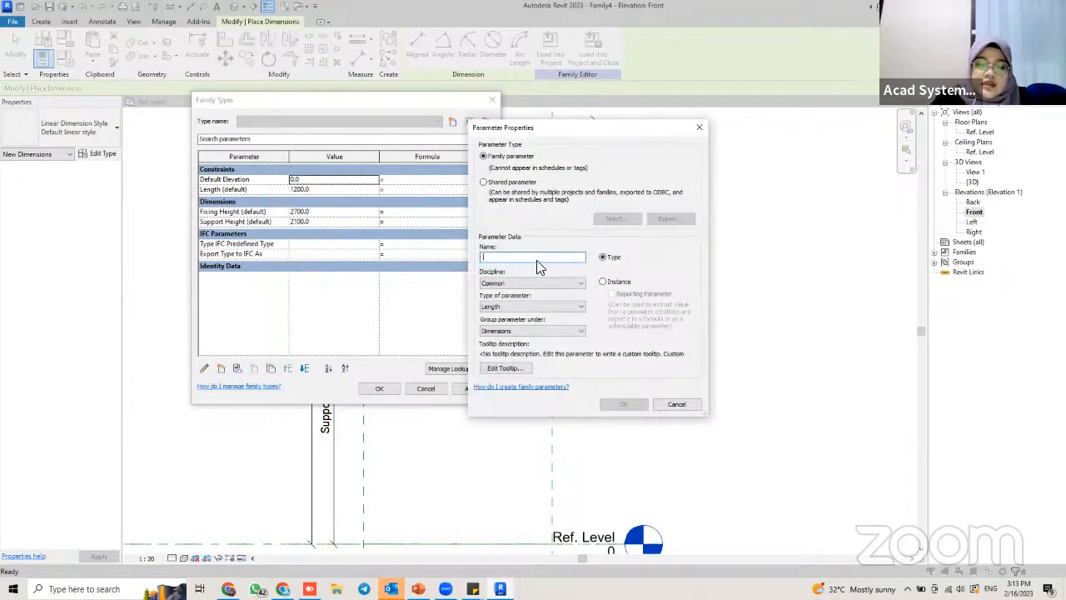
pyautogui.write('Thread Height')
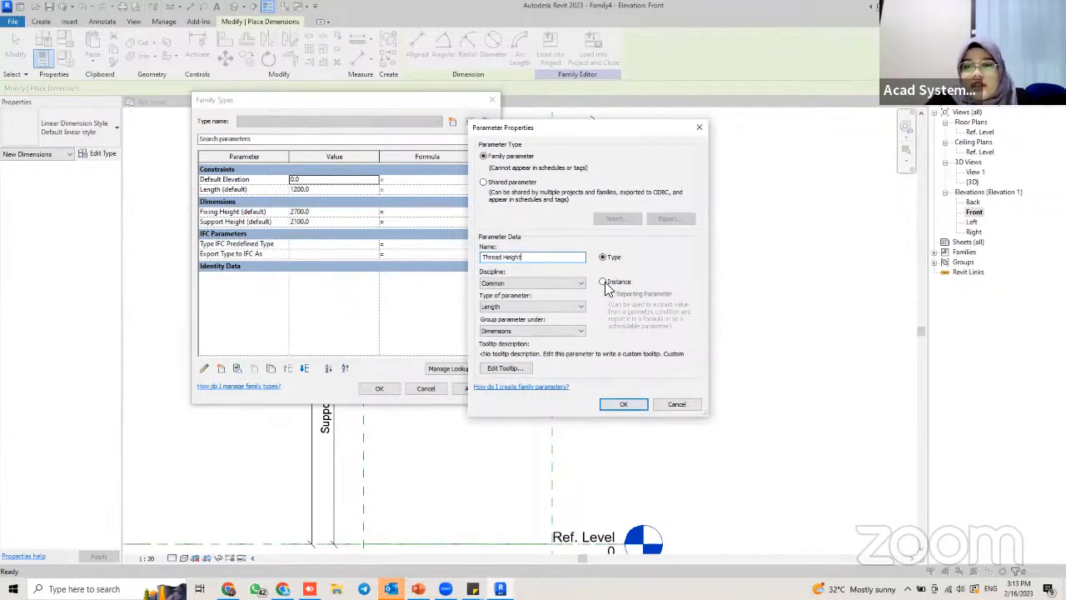
pyautogui.click(605, 281)
pyautogui.click(624, 404)
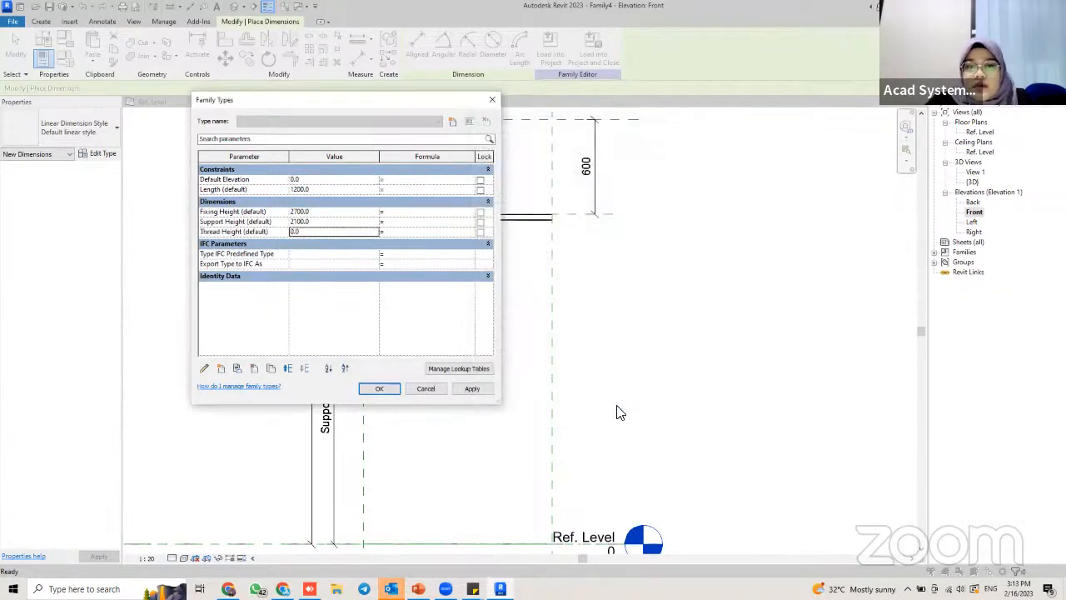
# Enter Fixing Height as the first term of the Thread Height parameter's formula
pyautogui.click(262, 233)
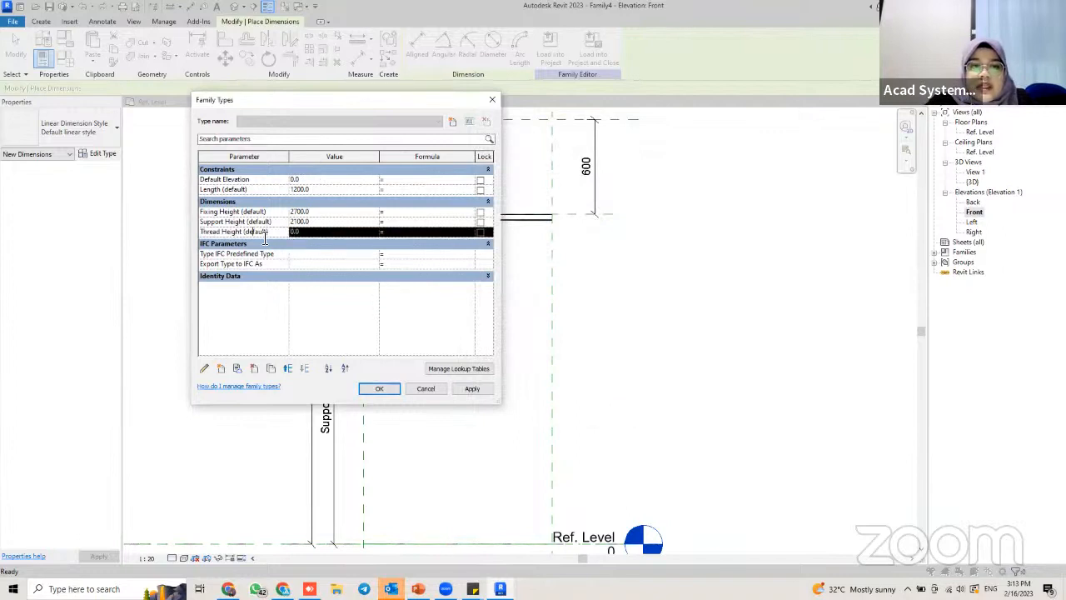
pyautogui.click(321, 233)
pyautogui.click(307, 231)
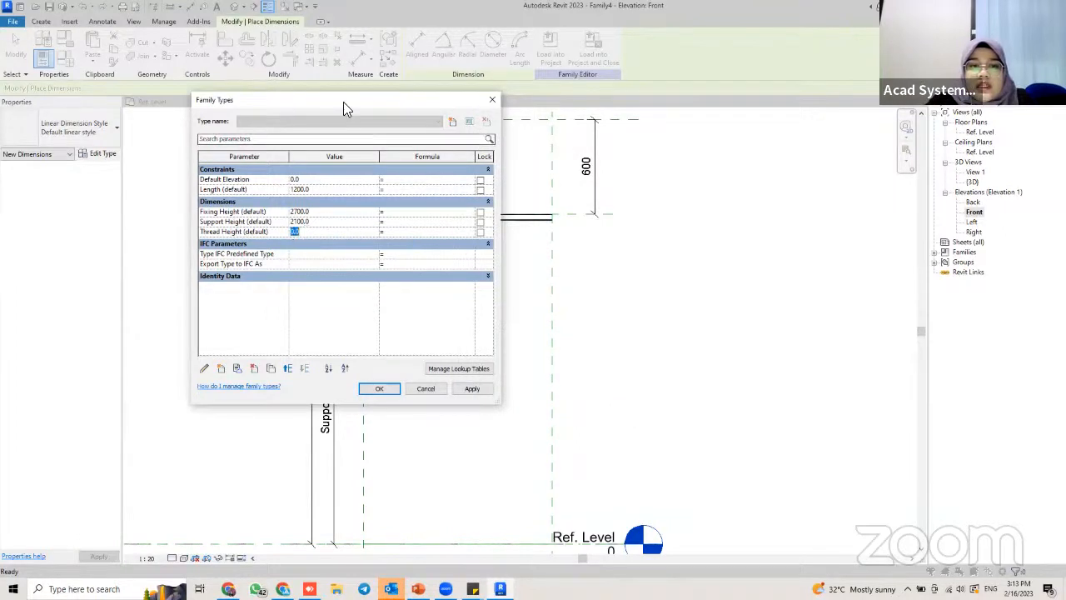
pyautogui.moveTo(343, 102); pyautogui.dragTo(565, 108)
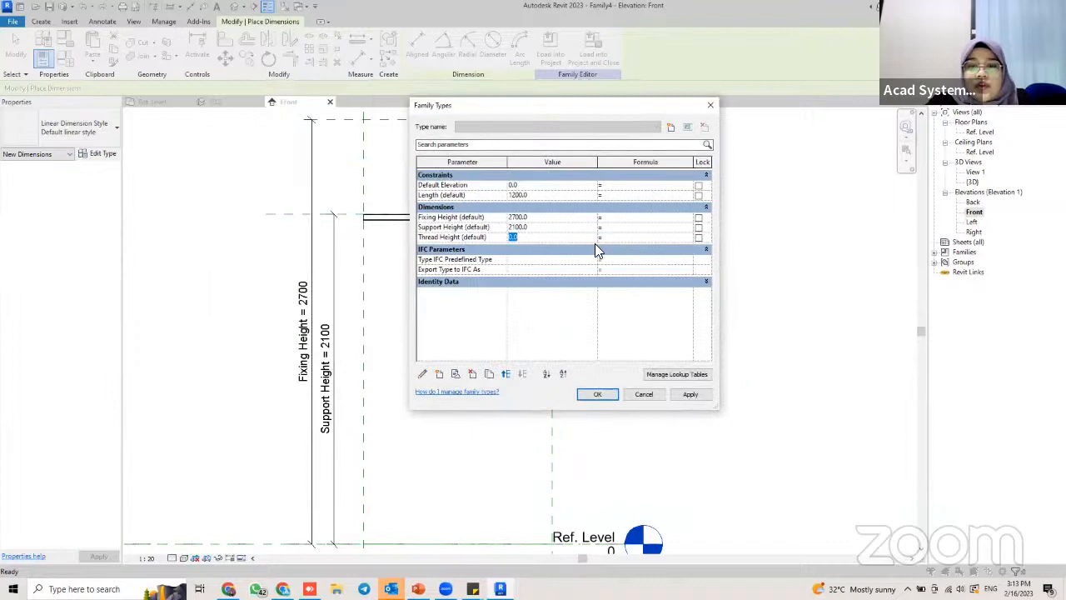
pyautogui.click(468, 218)
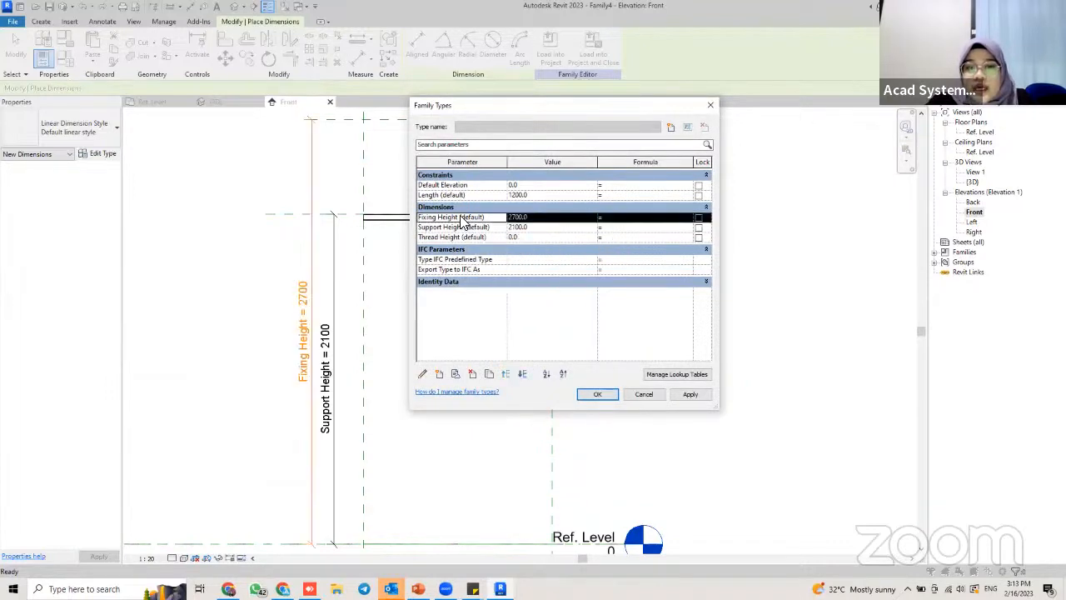
pyautogui.moveTo(459, 219); pyautogui.dragTo(424, 217)
pyautogui.click(459, 228)
pyautogui.click(455, 217)
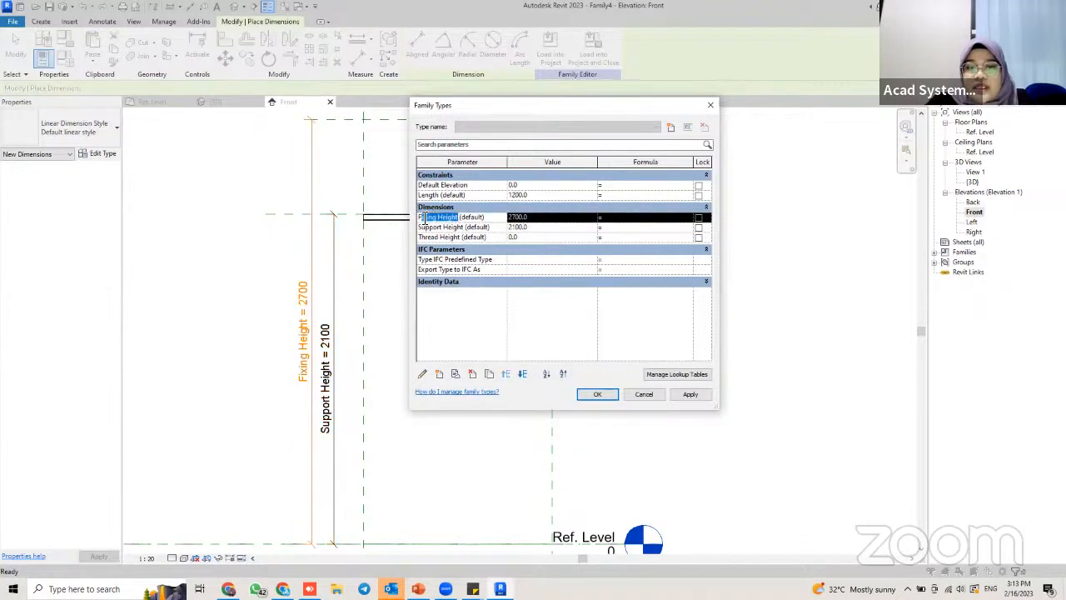
pyautogui.click(626, 238)
pyautogui.write('Fixing Height')
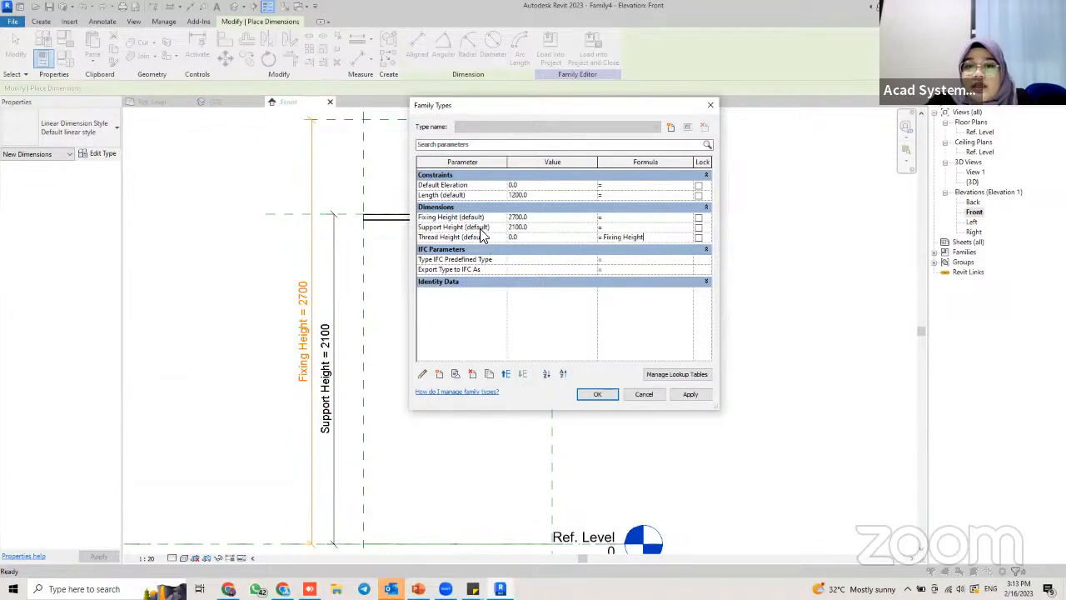
pyautogui.click(463, 227)
pyautogui.moveTo(465, 227); pyautogui.dragTo(420, 227)
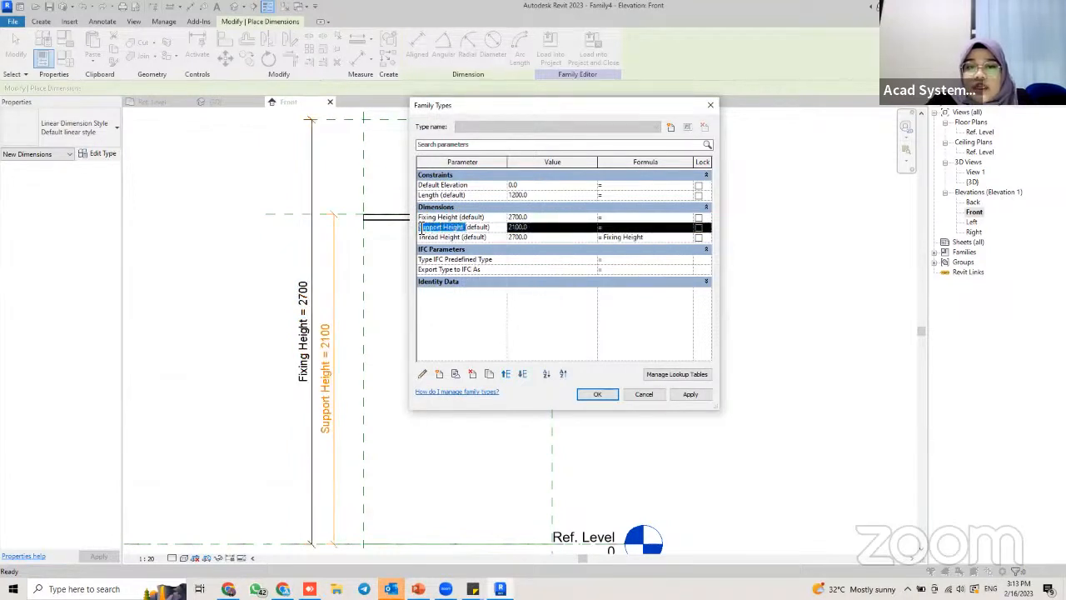
pyautogui.click(647, 237)
pyautogui.hotkey('ctrl', 'c')
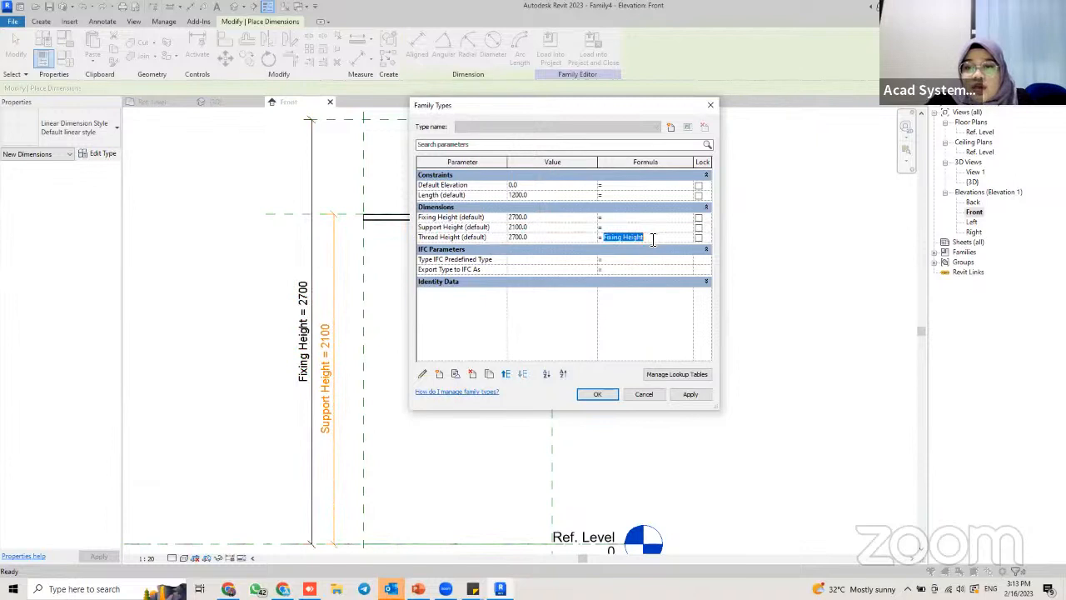
pyautogui.click(653, 239)
pyautogui.hotkey('ctrl', 'v')
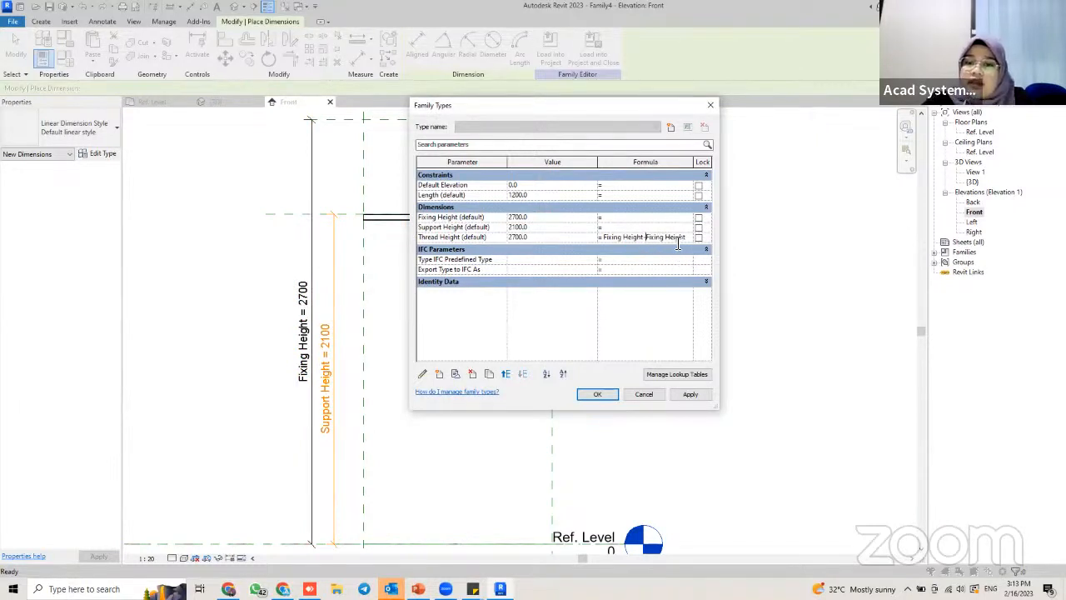
pyautogui.moveTo(686, 237); pyautogui.dragTo(650, 239)
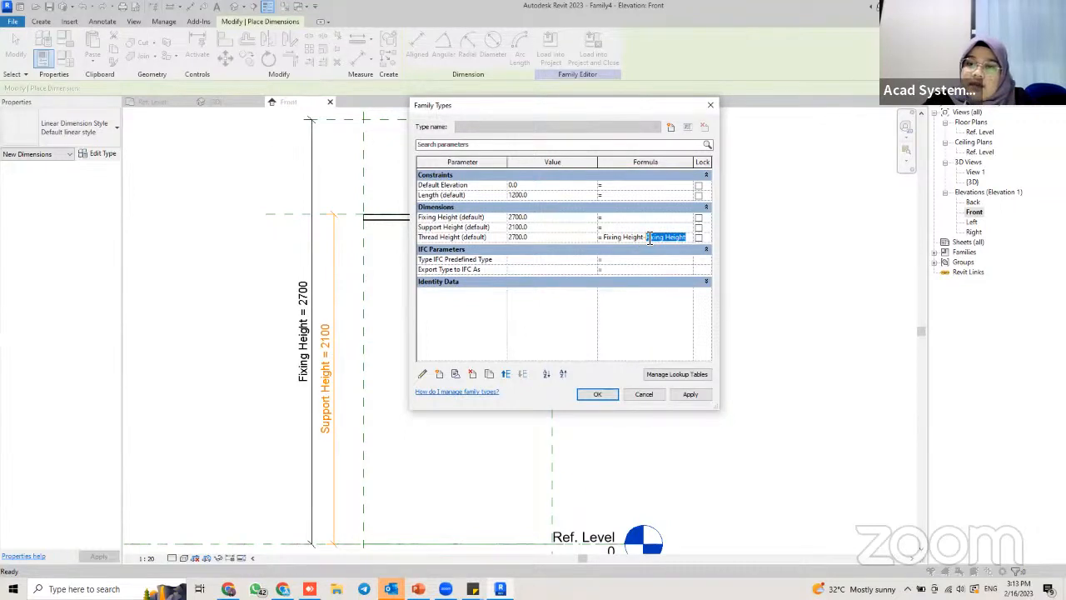
pyautogui.press('BackSpace')
pyautogui.click(457, 226)
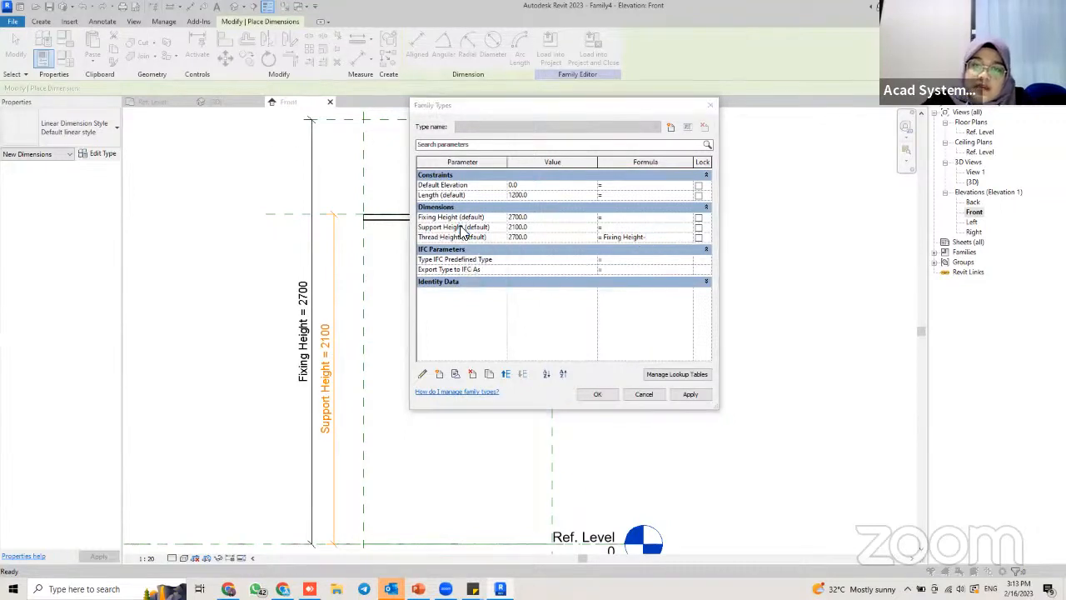
pyautogui.click(619, 241)
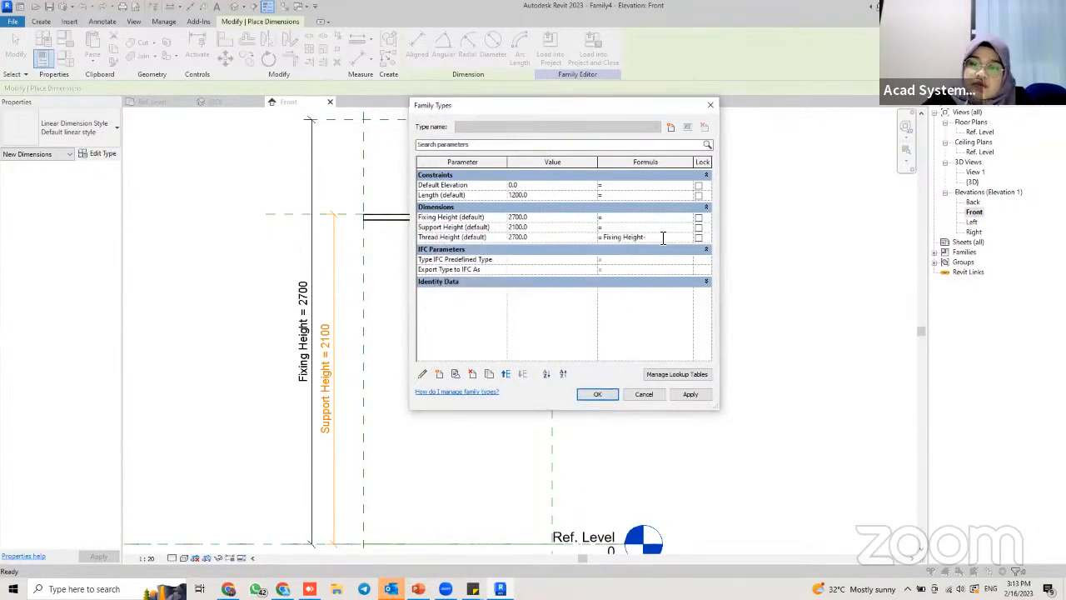
# Complete the Thread Height formula as Fixing Height - Support Height and apply it
pyautogui.click(469, 227)
pyautogui.moveTo(469, 227); pyautogui.dragTo(420, 227)
pyautogui.hotkey('ctrl', 'c')
pyautogui.click(658, 239)
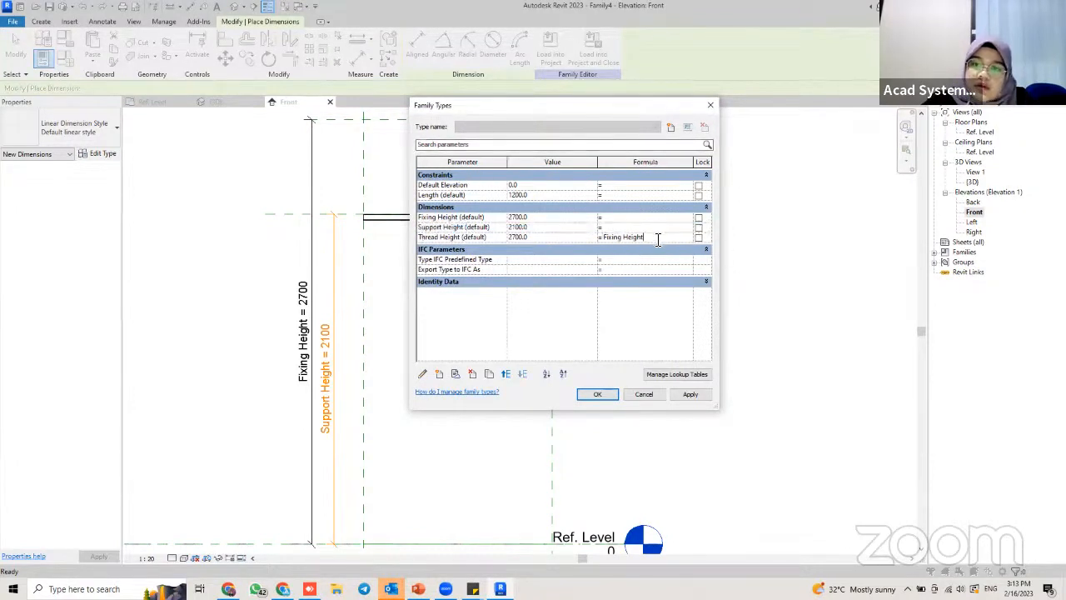
pyautogui.hotkey('ctrl', 'v')
pyautogui.click(646, 240)
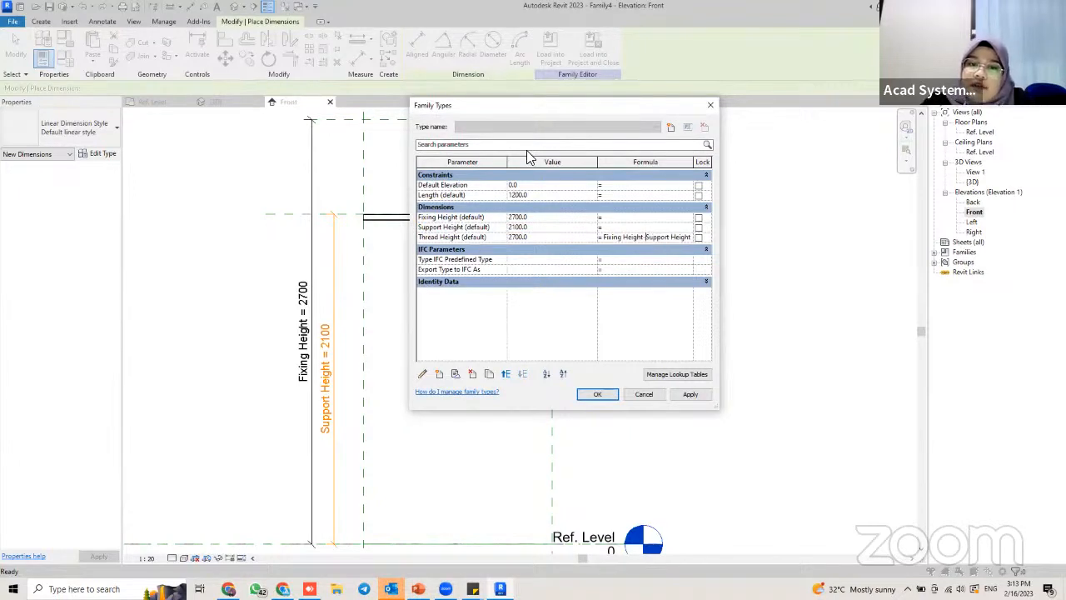
pyautogui.moveTo(545, 105); pyautogui.dragTo(588, 109)
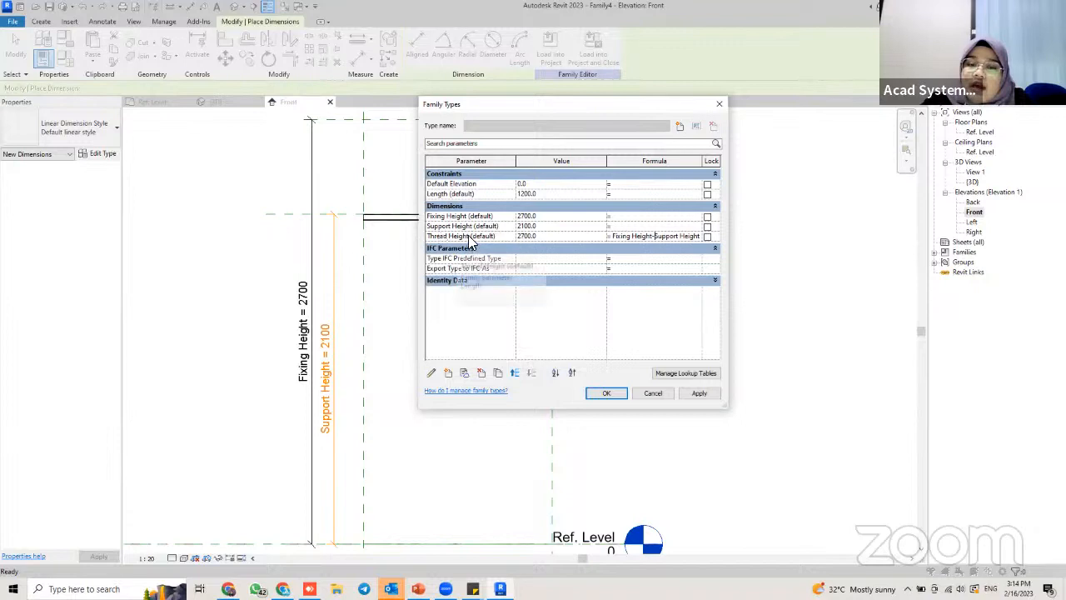
pyautogui.moveTo(530, 105); pyautogui.dragTo(307, 104)
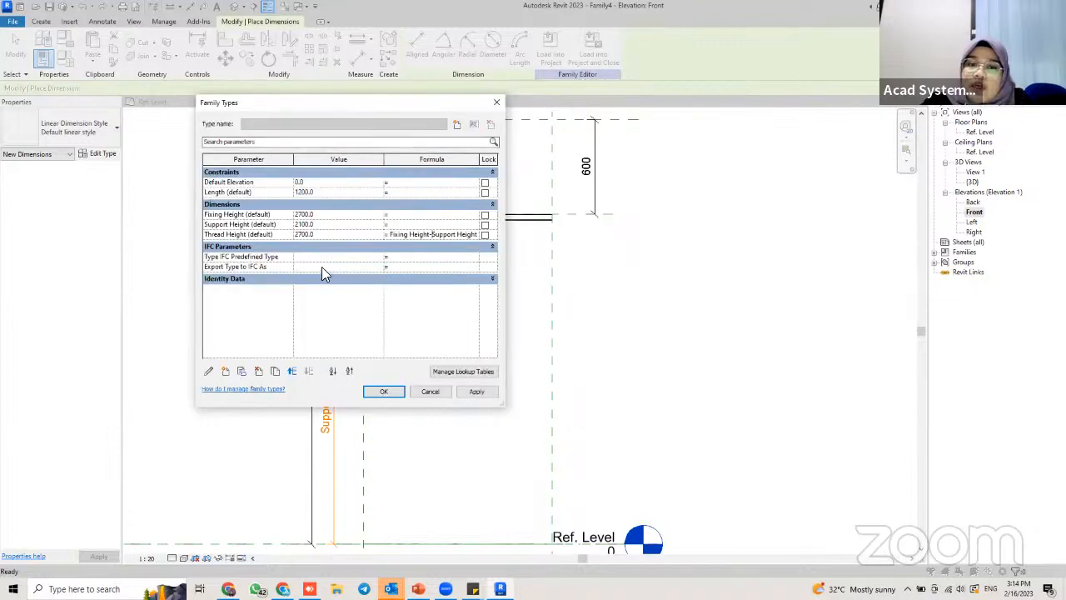
pyautogui.click(475, 392)
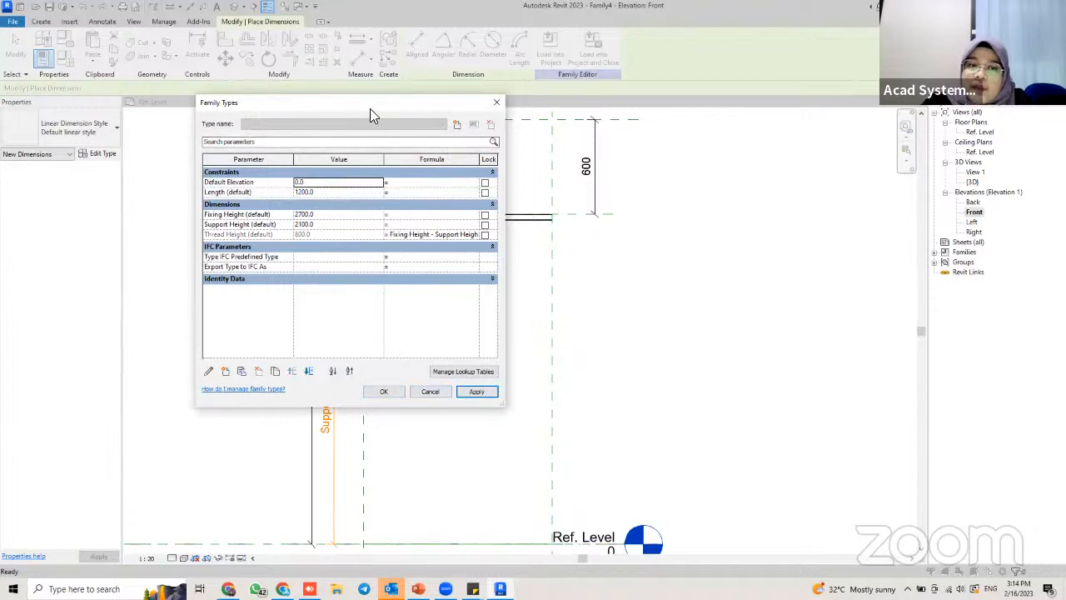
# Set the Fixing Height parameter to 2500 to test the Thread Height formula
pyautogui.moveTo(370, 108); pyautogui.dragTo(537, 130)
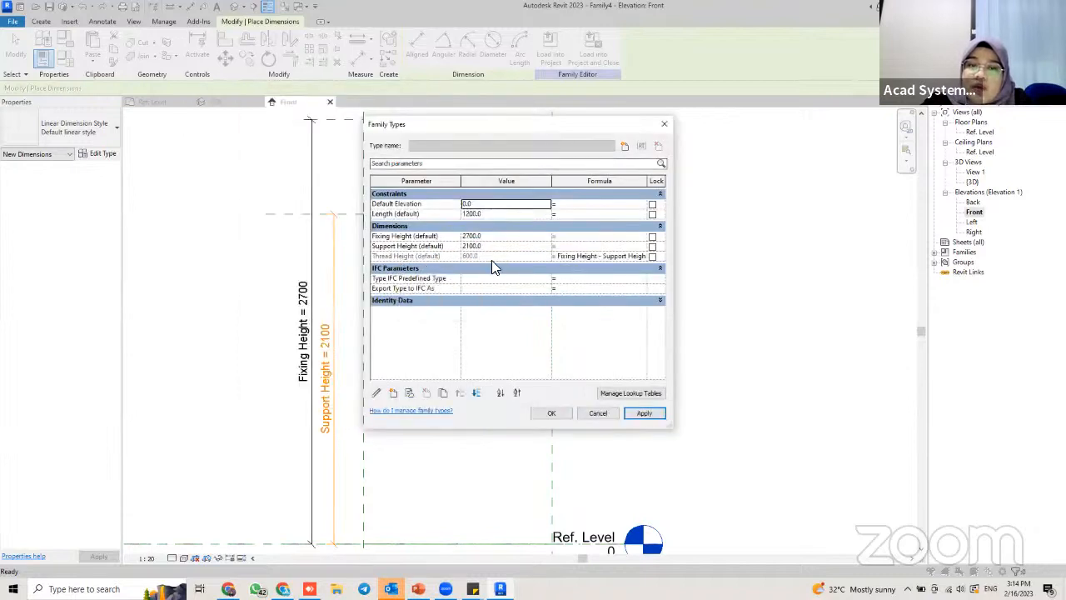
pyautogui.click(479, 237)
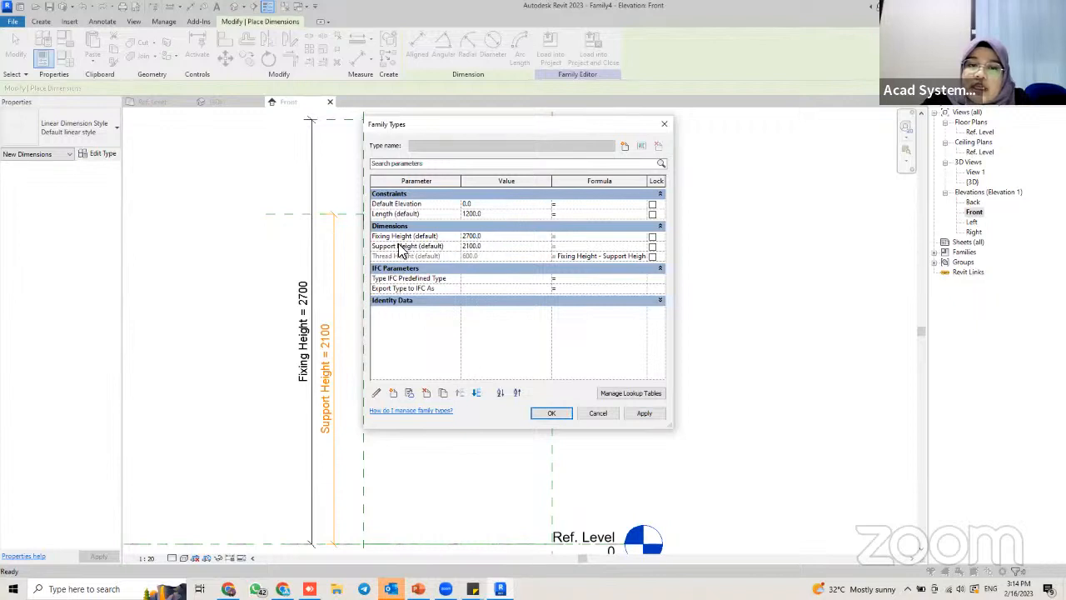
pyautogui.moveTo(484, 237); pyautogui.dragTo(230, 224)
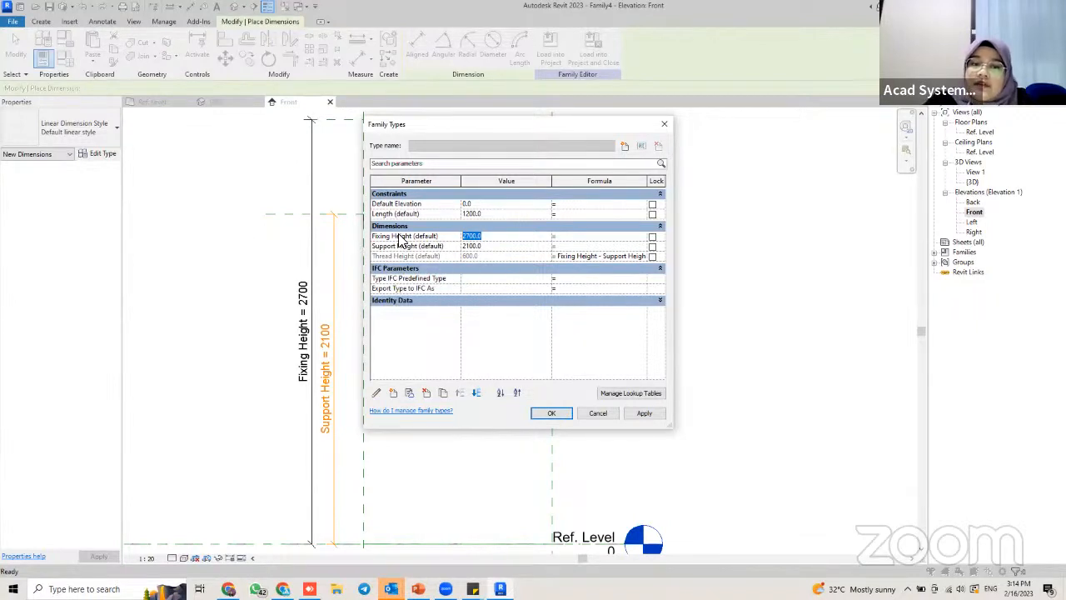
pyautogui.write('25')
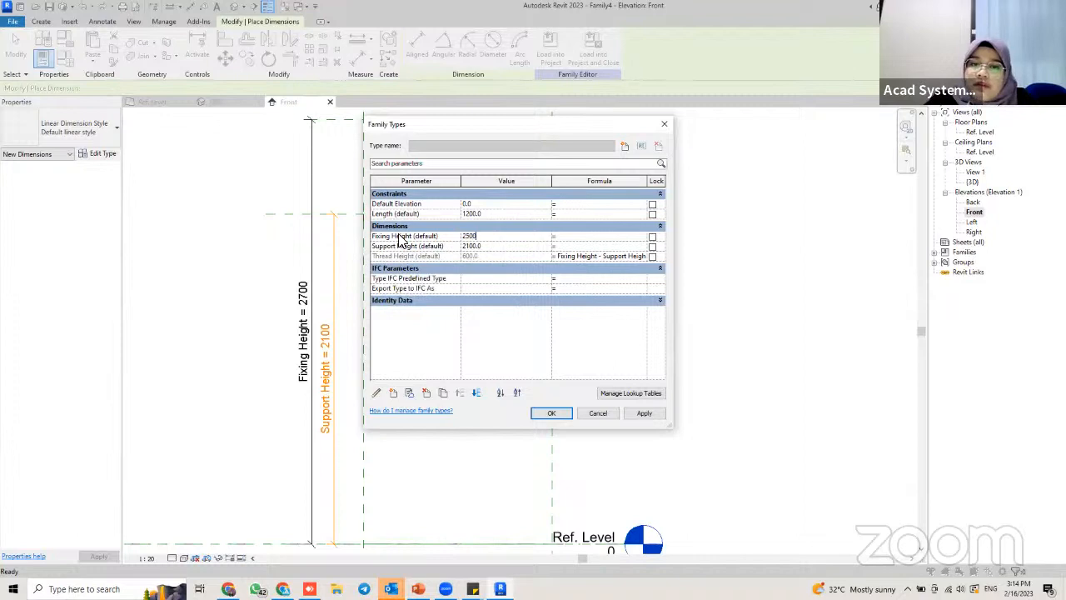
pyautogui.press('Tab')
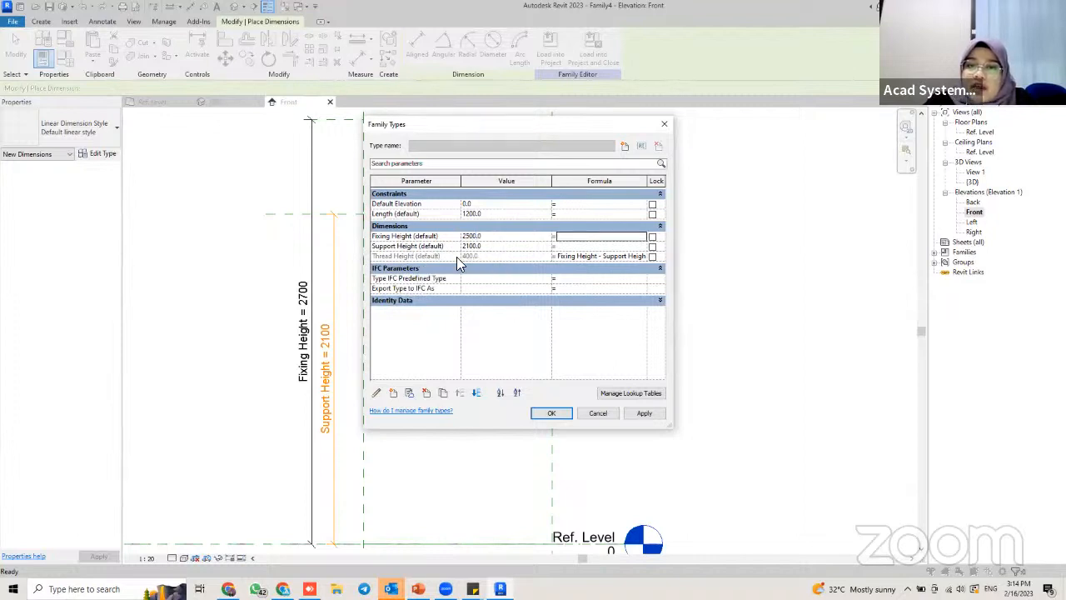
# Apply the Fixing Height of 2500 to the family and check the dimensions in the elevation
pyautogui.moveTo(473, 127); pyautogui.dragTo(237, 135)
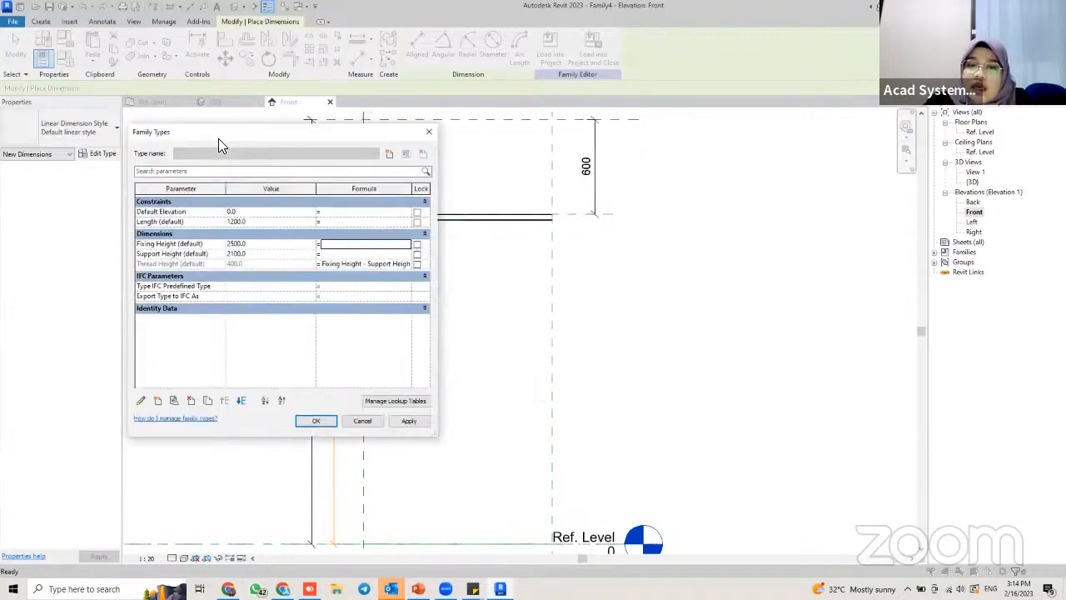
pyautogui.click(409, 421)
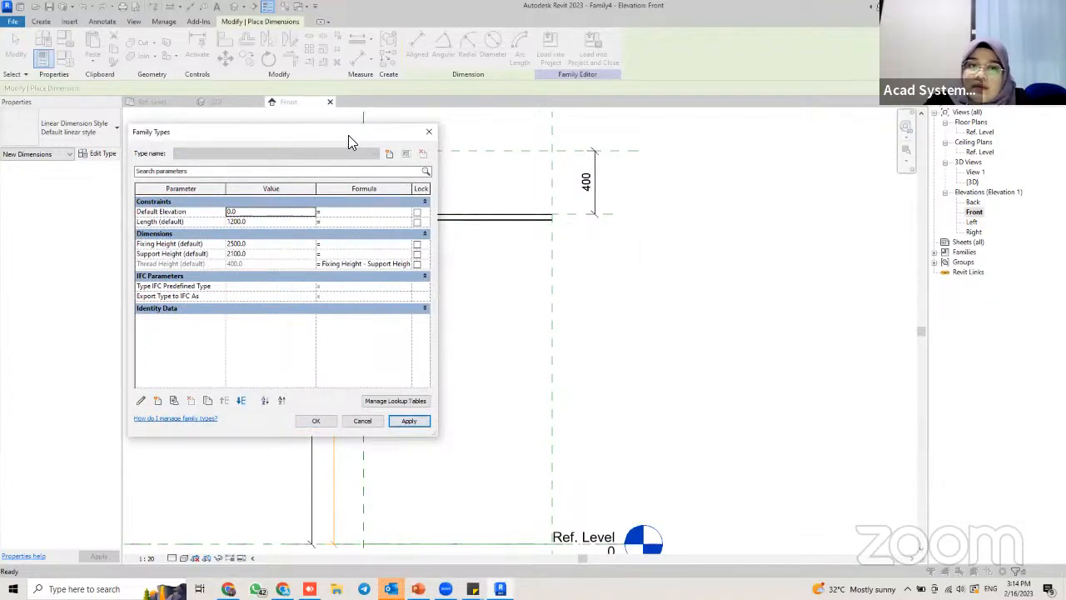
pyautogui.moveTo(348, 135); pyautogui.dragTo(575, 120)
# Set Fixing Height to 2700, apply the change, and close the family parameters and the dimensioning command
pyautogui.click(493, 229)
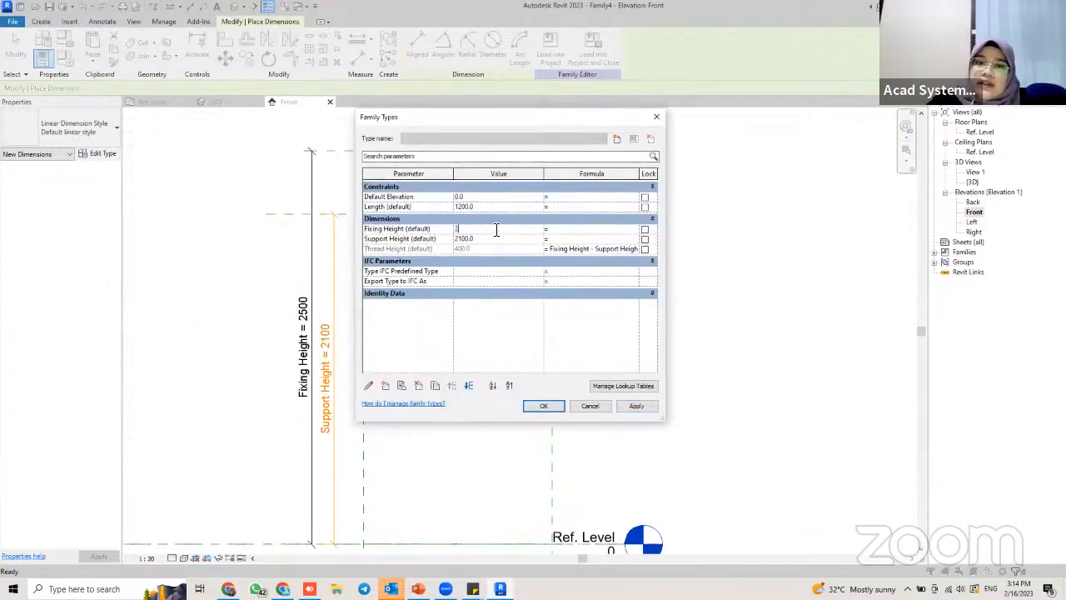
pyautogui.click(486, 242)
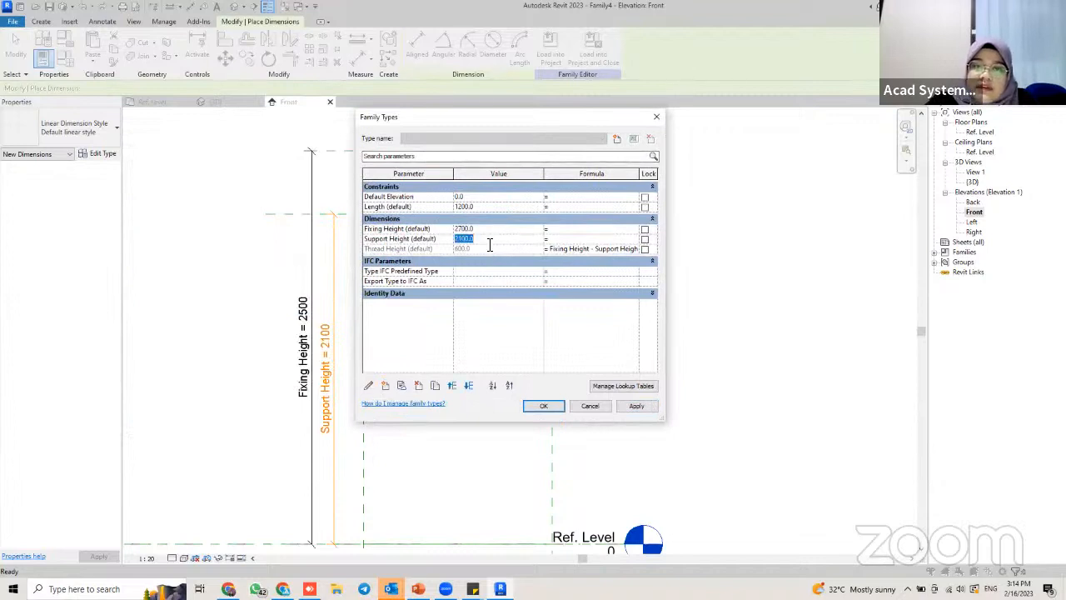
pyautogui.click(637, 406)
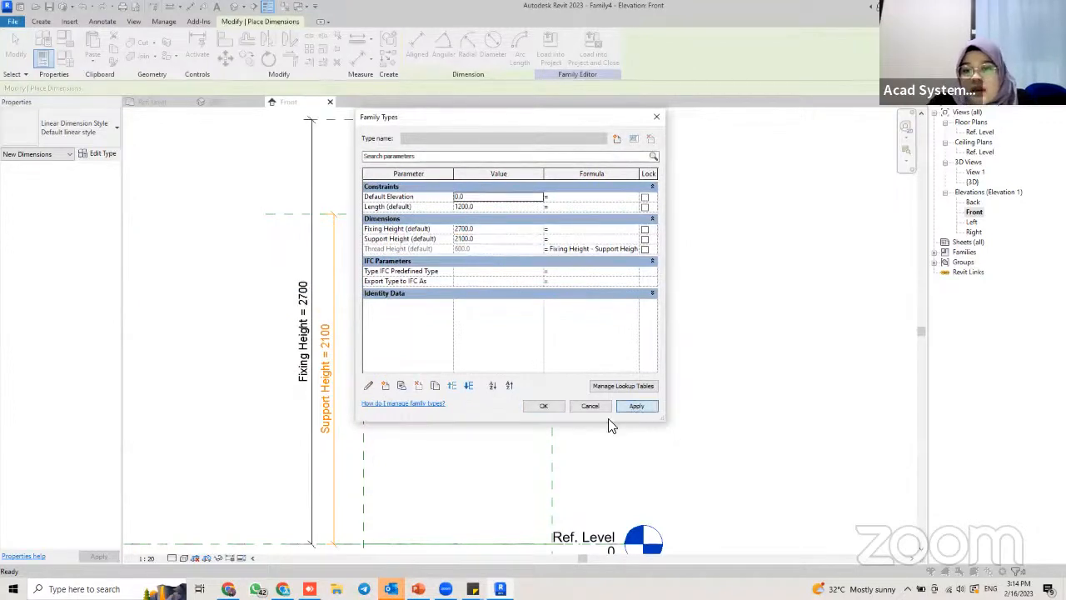
pyautogui.click(543, 405)
pyautogui.scroll(-2, 552, 354)
pyautogui.moveTo(554, 342); pyautogui.dragTo(579, 338, button='middle')
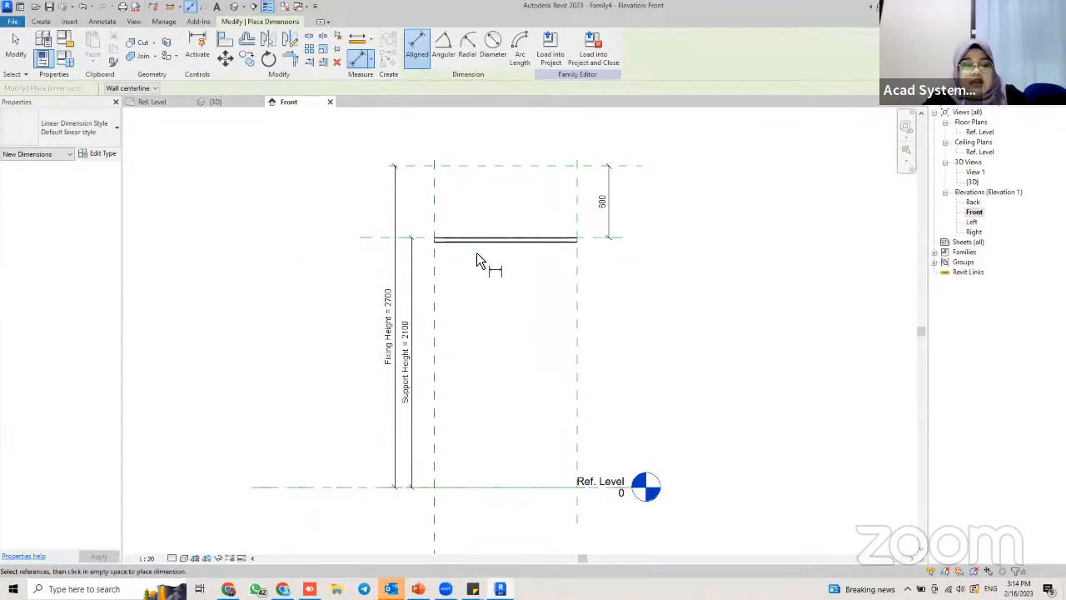
pyautogui.press('Escape')
pyautogui.press('Escape')
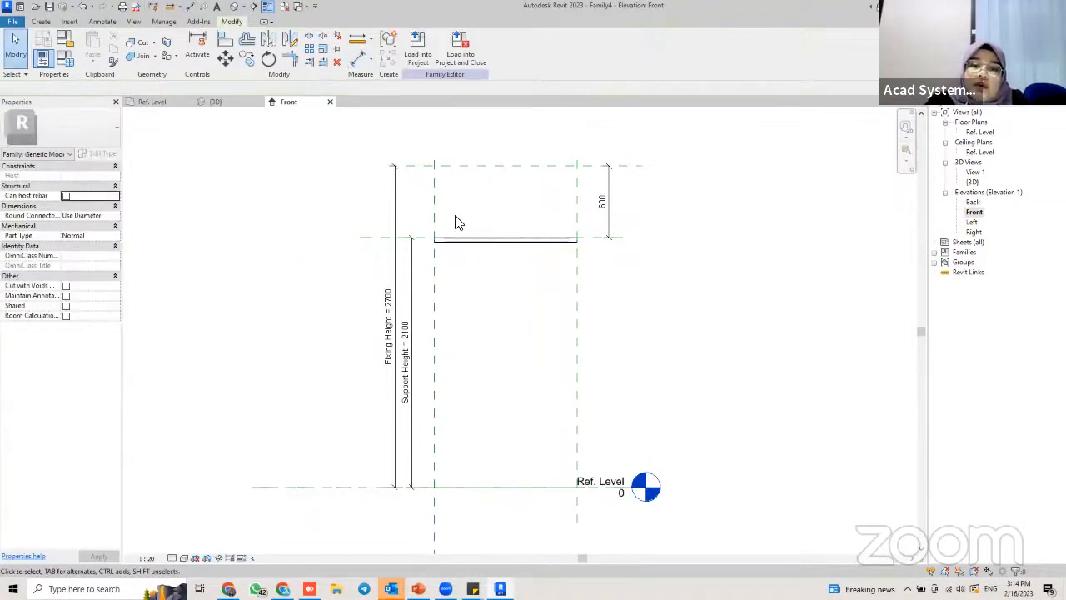
pyautogui.scroll(1, 467, 193)
pyautogui.scroll(2, 487, 241)
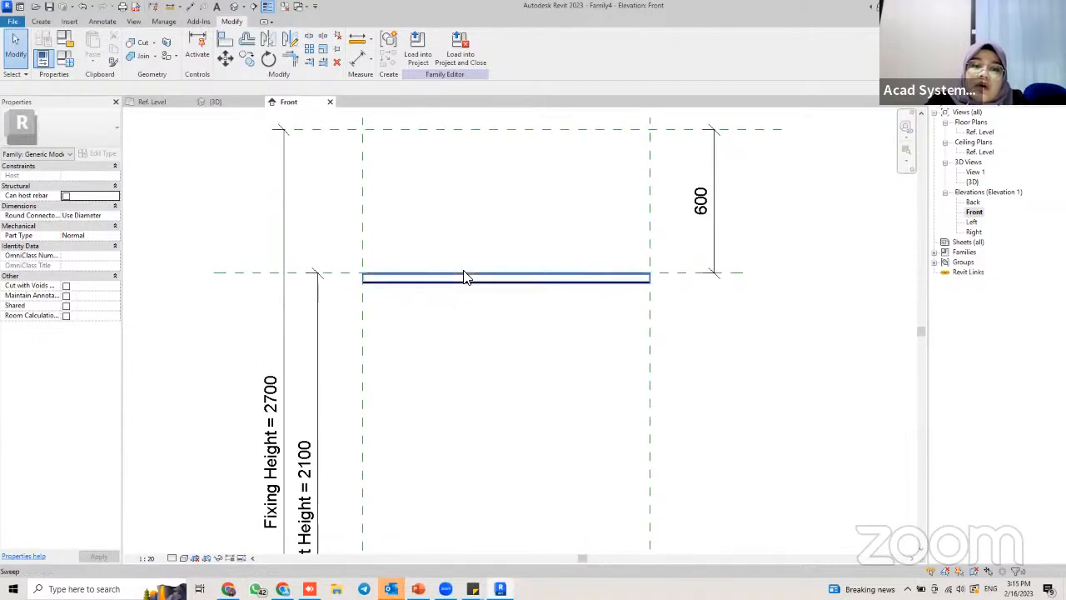
# Create a new family from the Metric Generic Model template in the English templates folder
pyautogui.click(13, 22)
pyautogui.moveTo(70, 77)
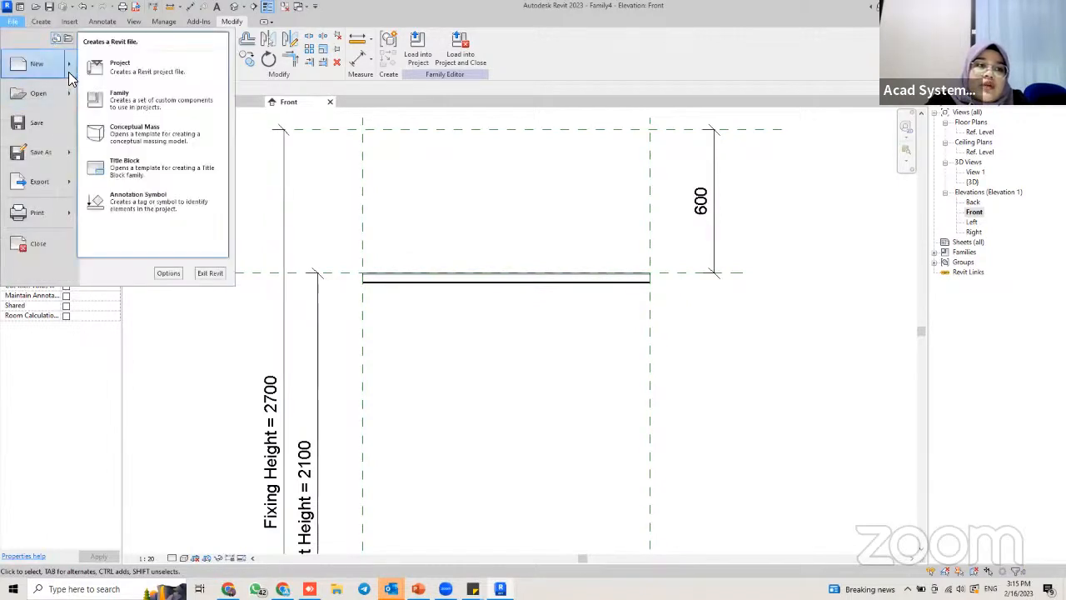
pyautogui.click(109, 99)
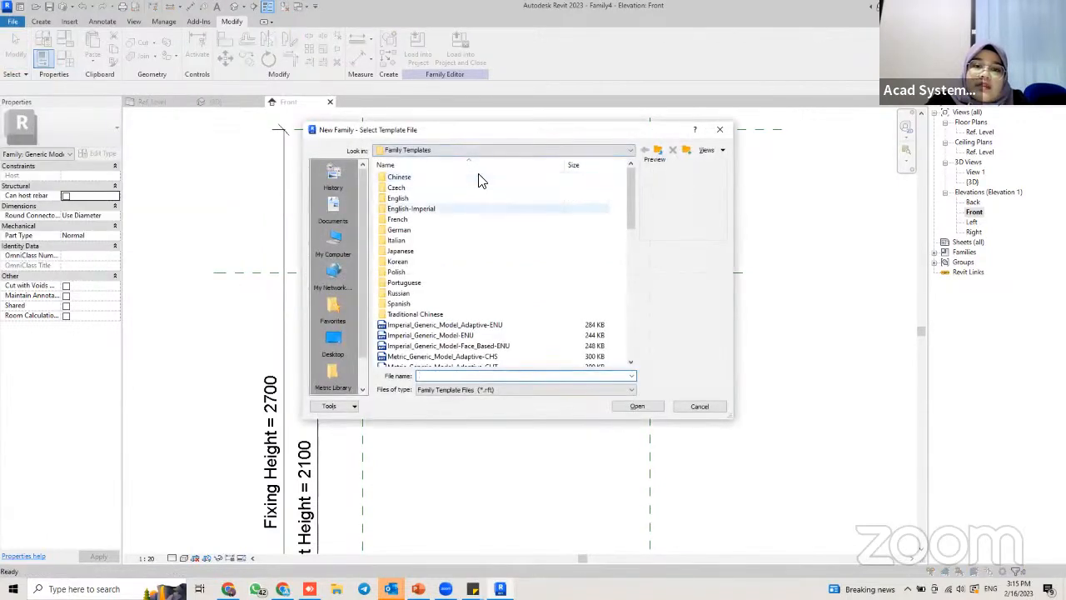
pyautogui.doubleClick(463, 200)
pyautogui.scroll(-5, 479, 262)
pyautogui.scroll(-9, 483, 265)
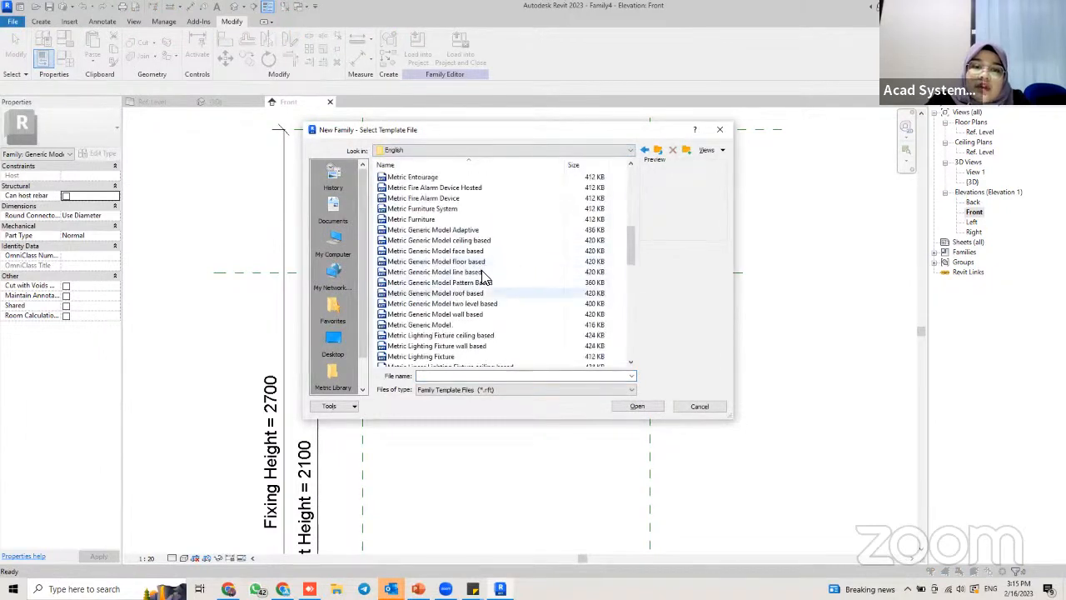
pyautogui.click(498, 231)
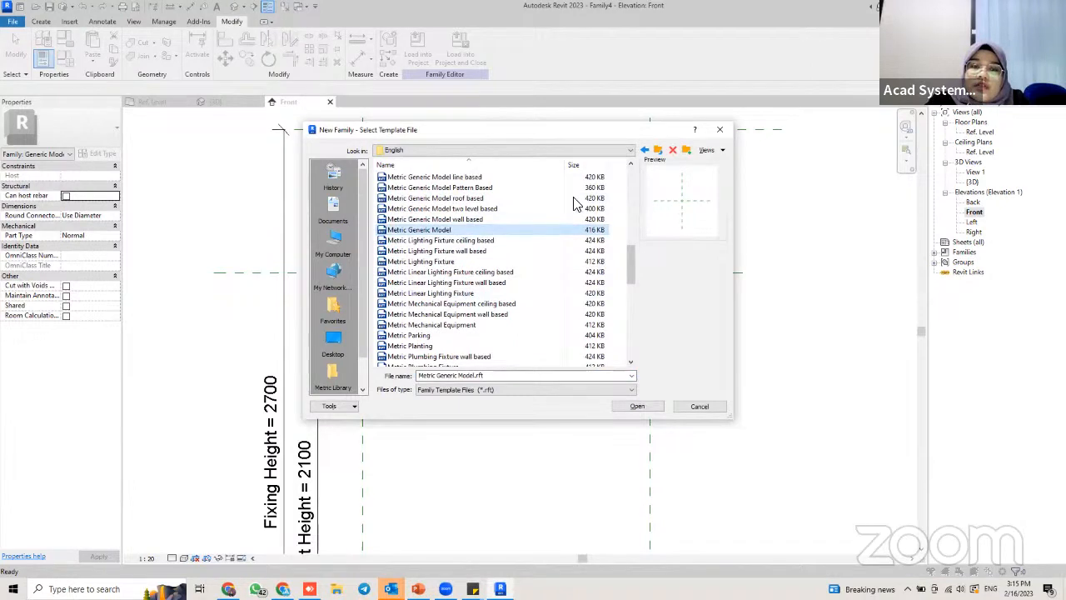
pyautogui.click(637, 407)
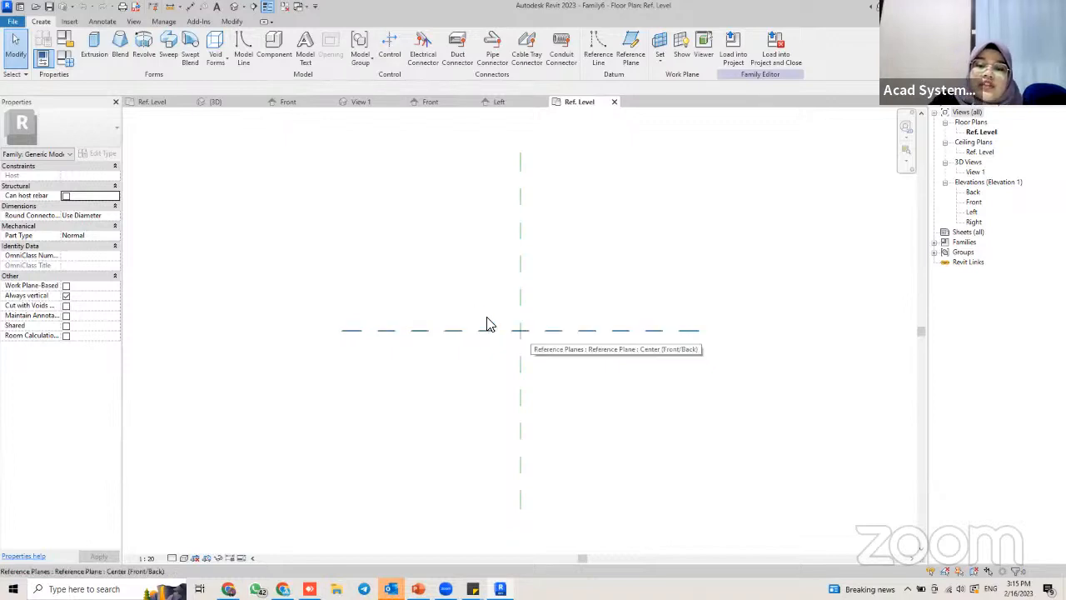
# Start an extrusion and sketch a closed 41 x 41 mm square profile with one corner at the reference plane intersection
pyautogui.click(99, 55)
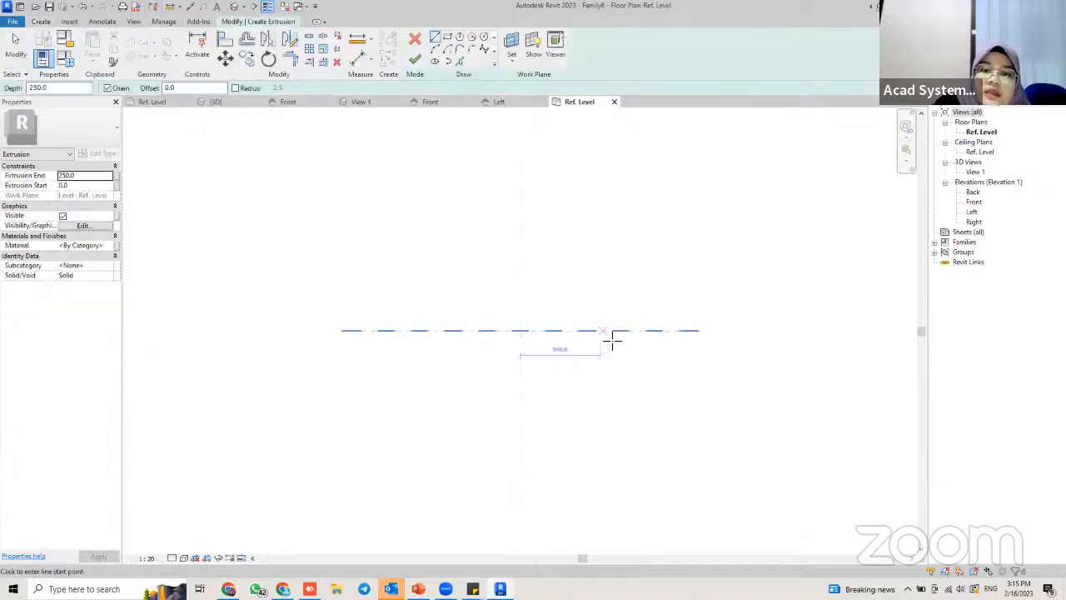
pyautogui.moveTo(511, 298); pyautogui.dragTo(473, 295, button='middle')
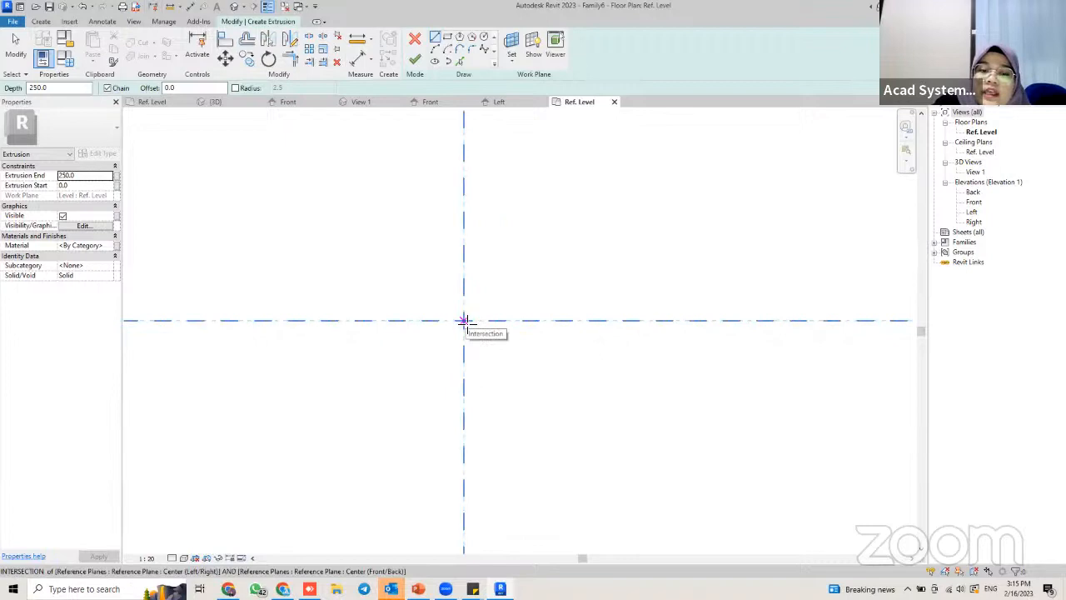
pyautogui.click(463, 320)
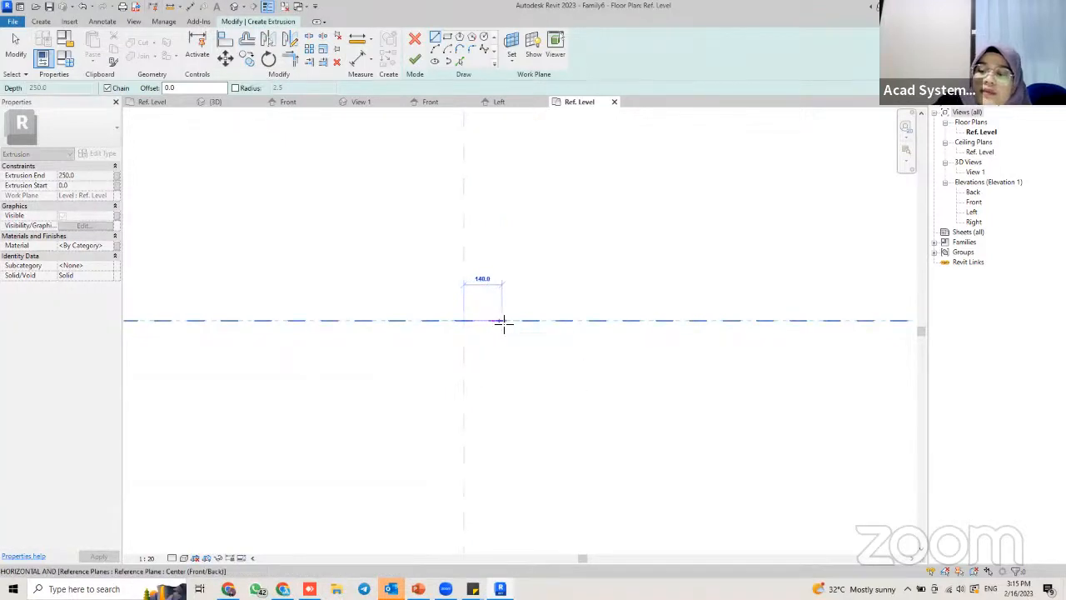
pyautogui.write('41')
pyautogui.press('Return')
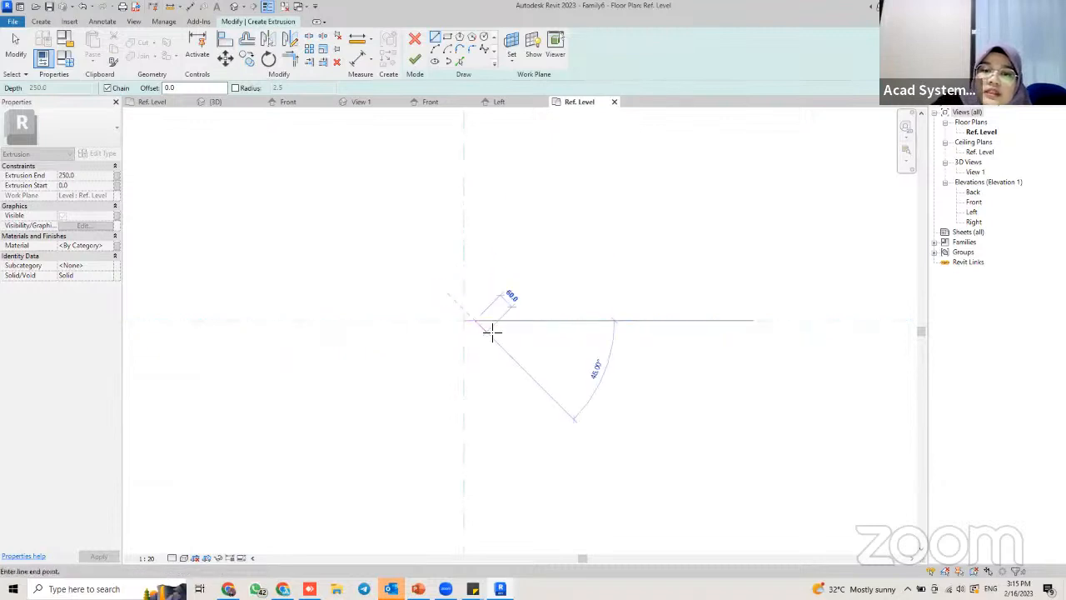
pyautogui.scroll(2, 479, 340)
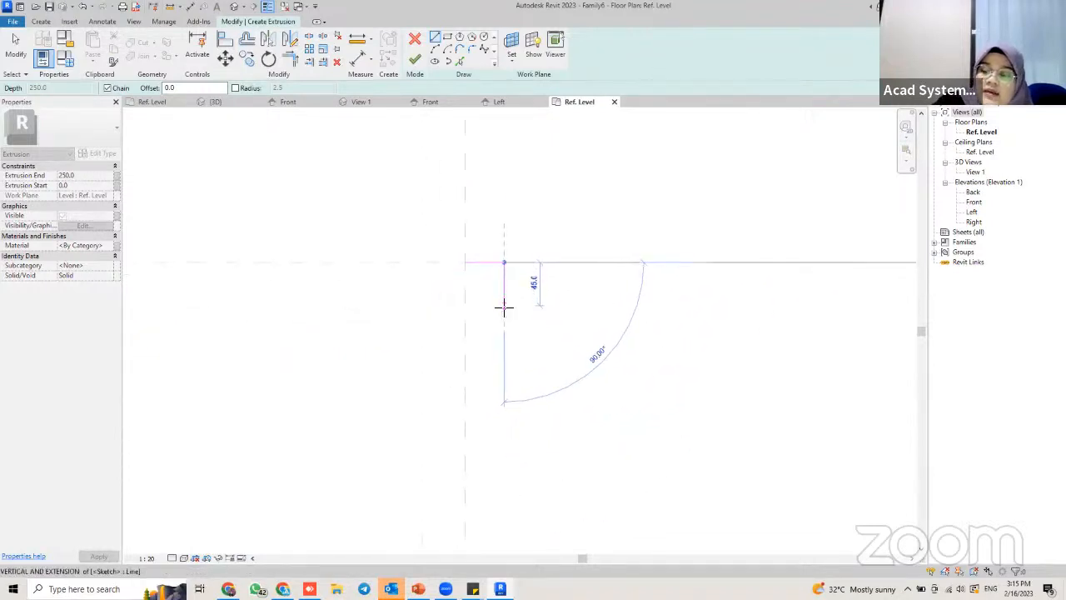
pyautogui.write('45')
pyautogui.press('Return')
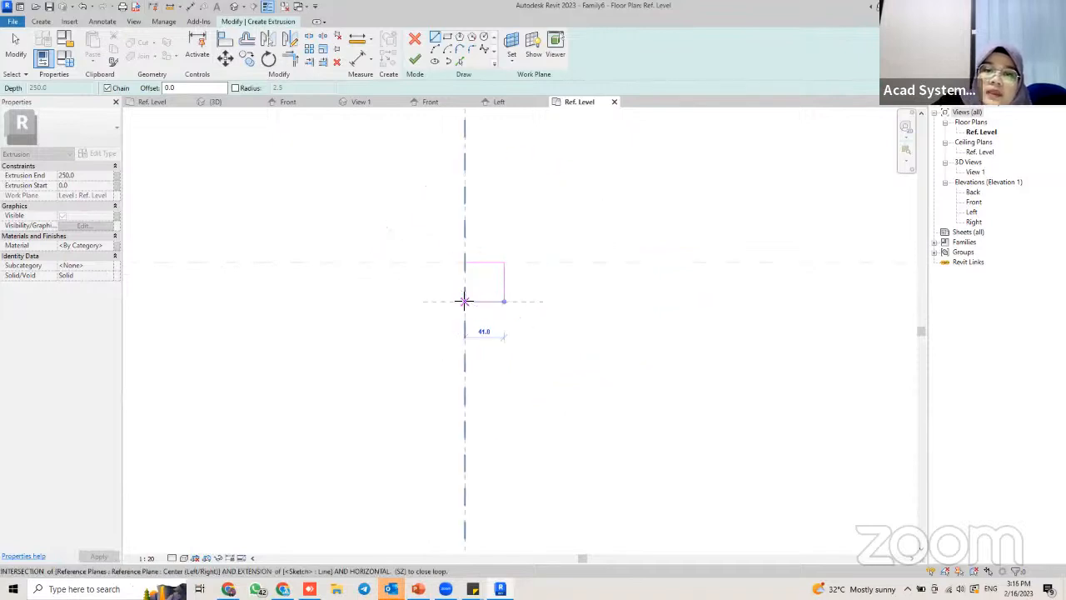
pyautogui.click(464, 301)
pyautogui.click(465, 263)
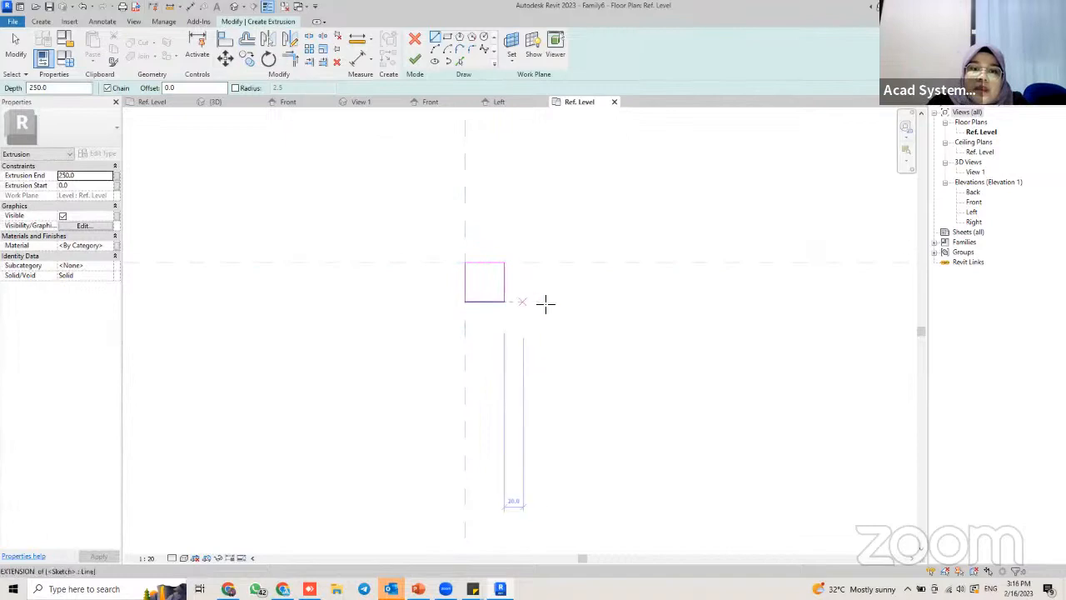
pyautogui.press('Escape')
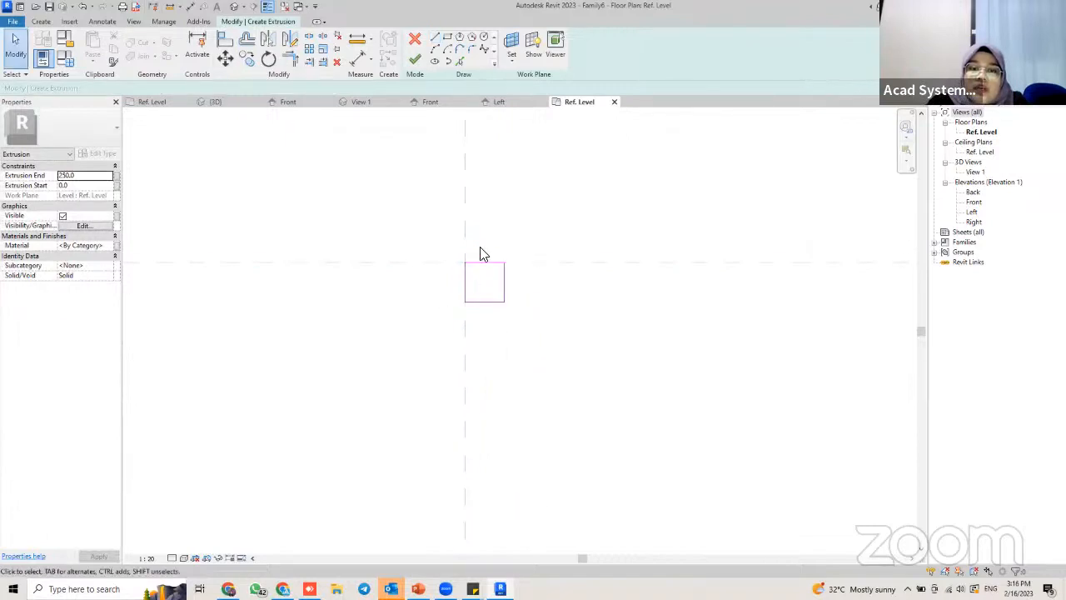
pyautogui.scroll(2, 479, 251)
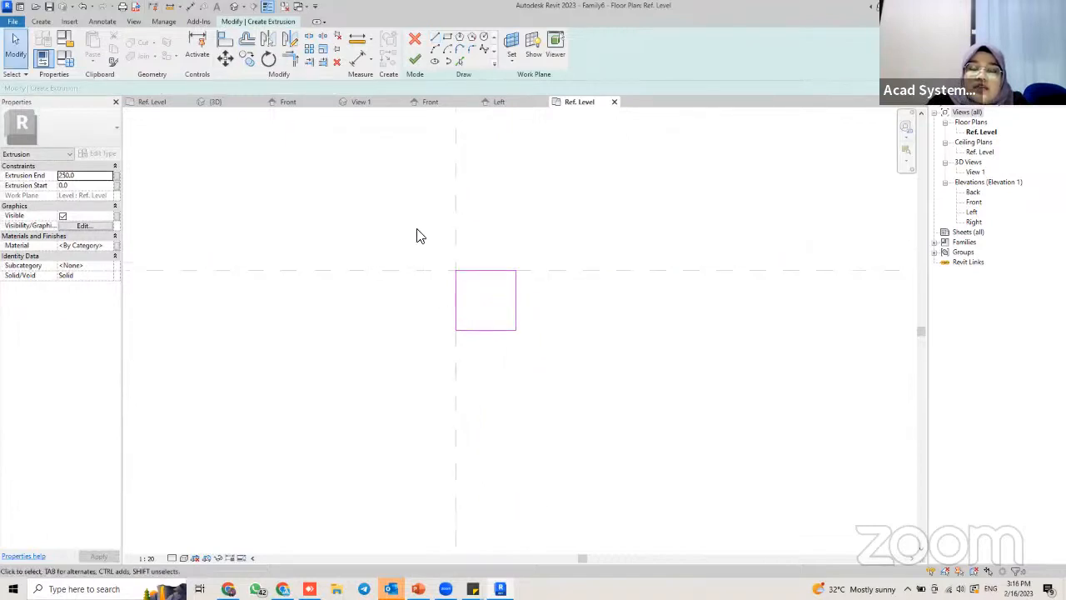
pyautogui.moveTo(420, 236); pyautogui.dragTo(593, 396)
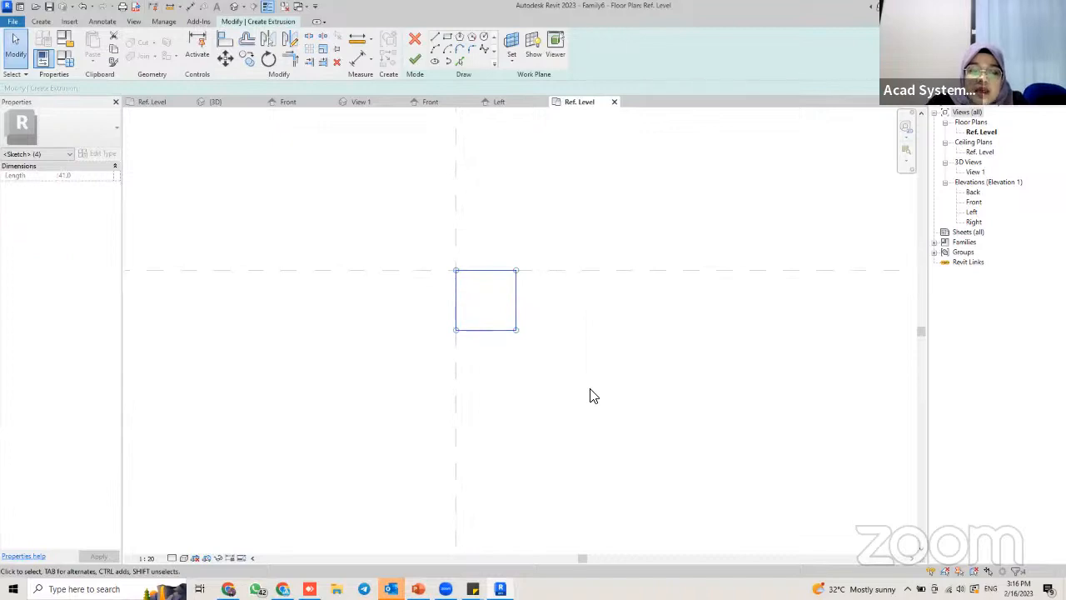
pyautogui.press('m')
pyautogui.press('v')
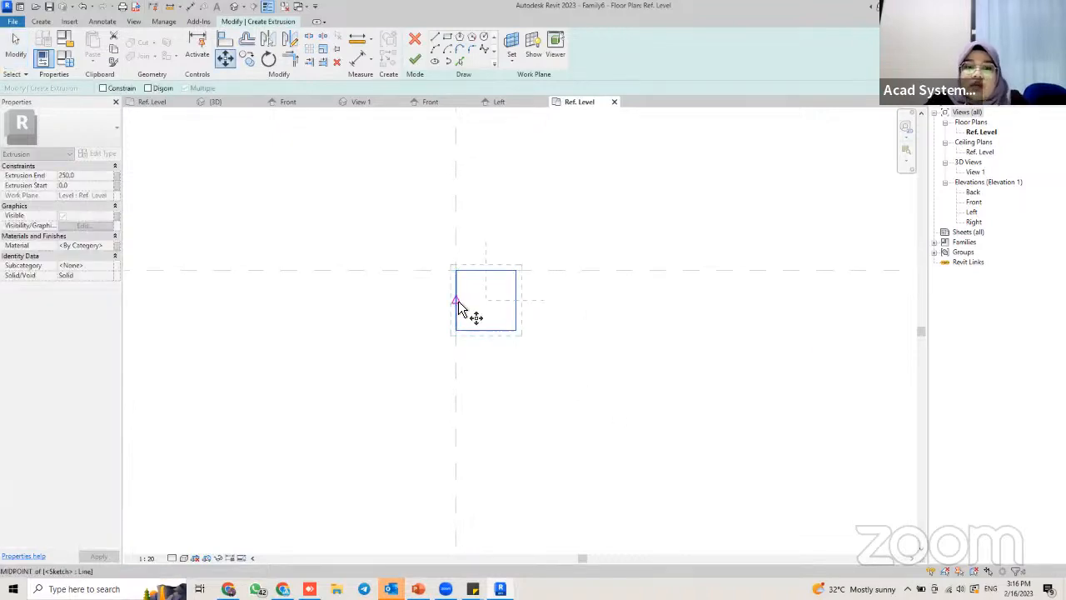
pyautogui.click(456, 299)
pyautogui.press('Escape')
pyautogui.press('m')
pyautogui.press('v')
pyautogui.click(456, 271)
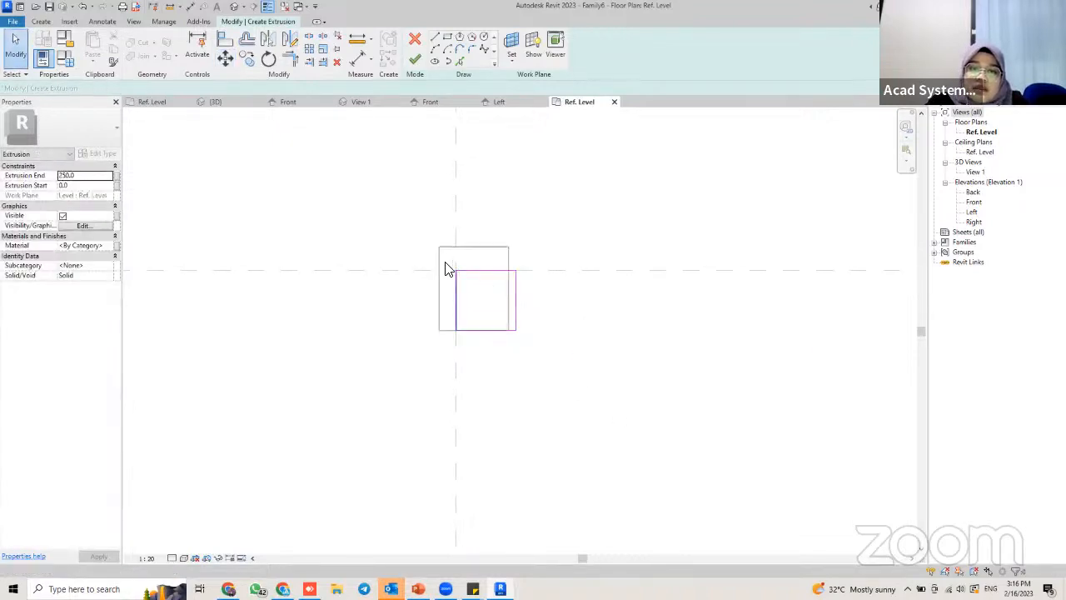
pyautogui.press('Escape')
# Move the square profile so the midpoint of its upper edge sits on the reference plane intersection
pyautogui.press('m')
pyautogui.press('v')
pyautogui.click(486, 270)
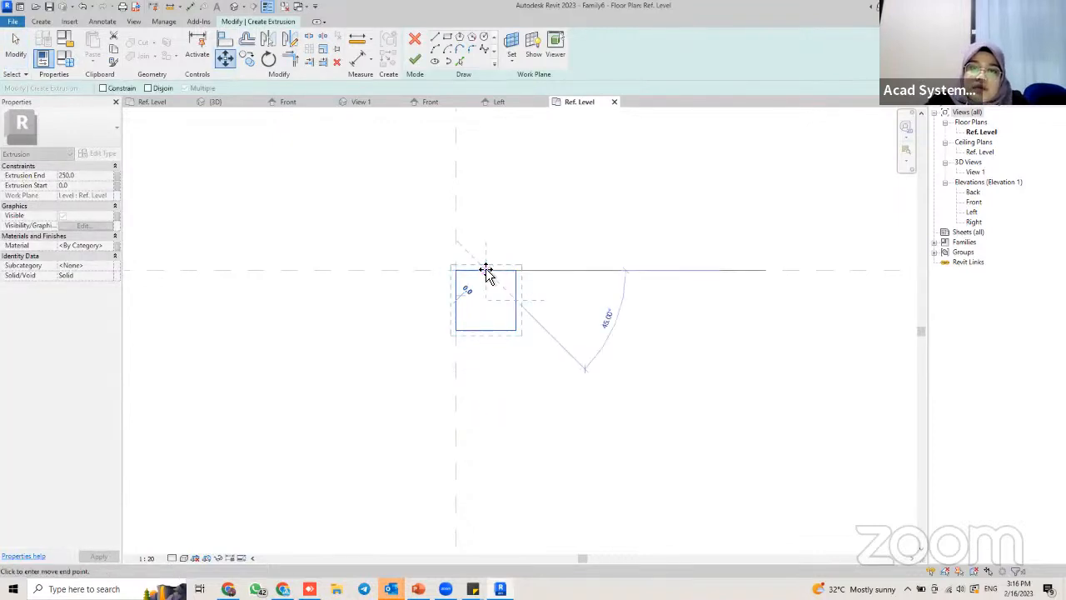
pyautogui.click(455, 269)
pyautogui.press('Escape')
# Move the square's side midpoint onto the Center (Front/Back) reference plane to centre the profile, and finish the extrusion
pyautogui.moveTo(458, 307); pyautogui.dragTo(538, 388)
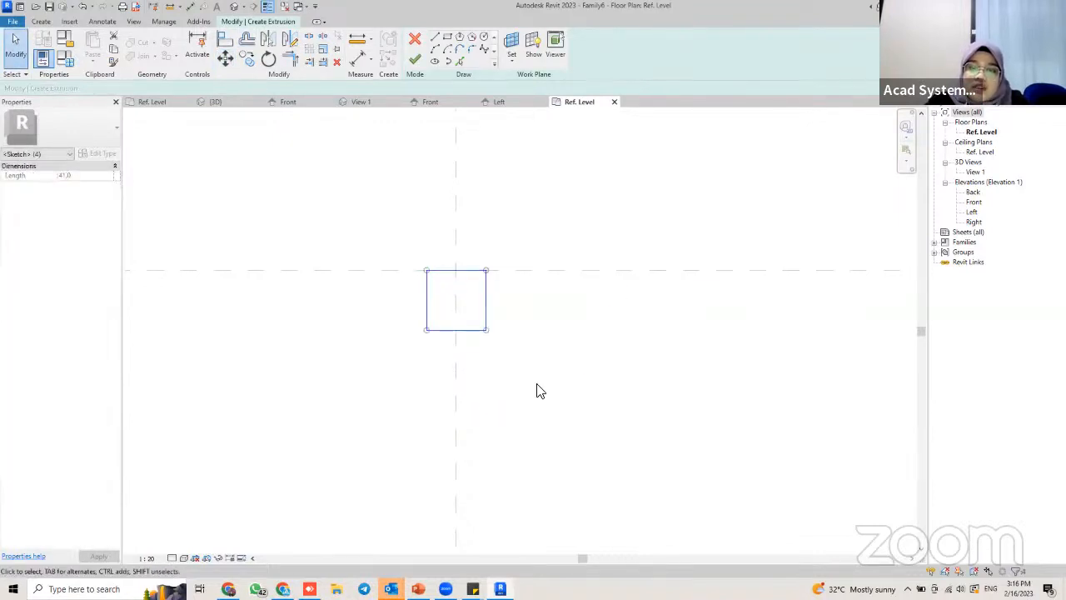
pyautogui.press('m')
pyautogui.press('v')
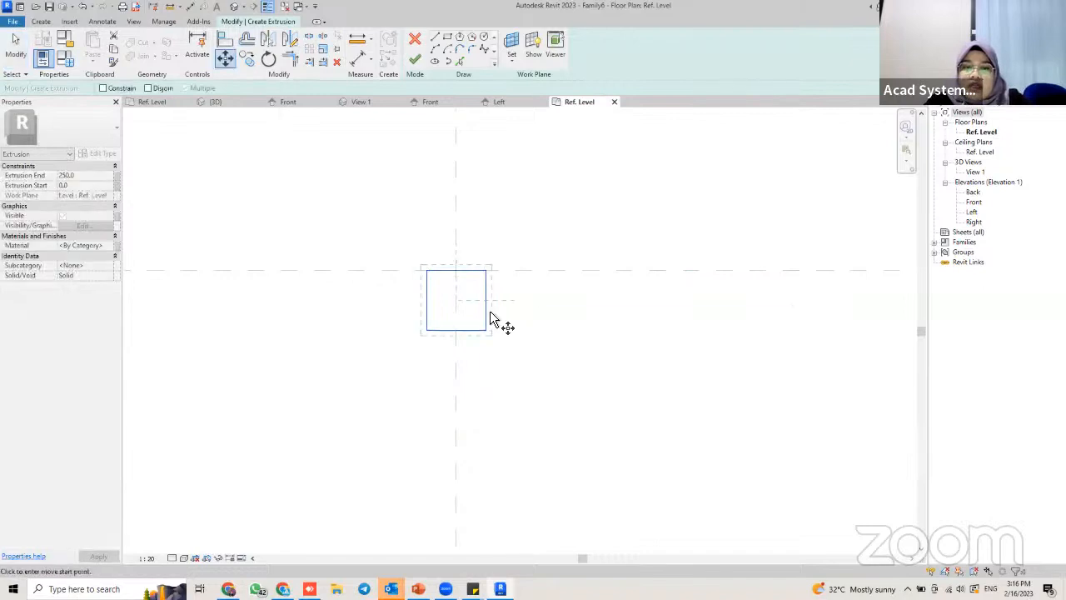
pyautogui.click(487, 299)
pyautogui.click(486, 270)
pyautogui.press('Escape')
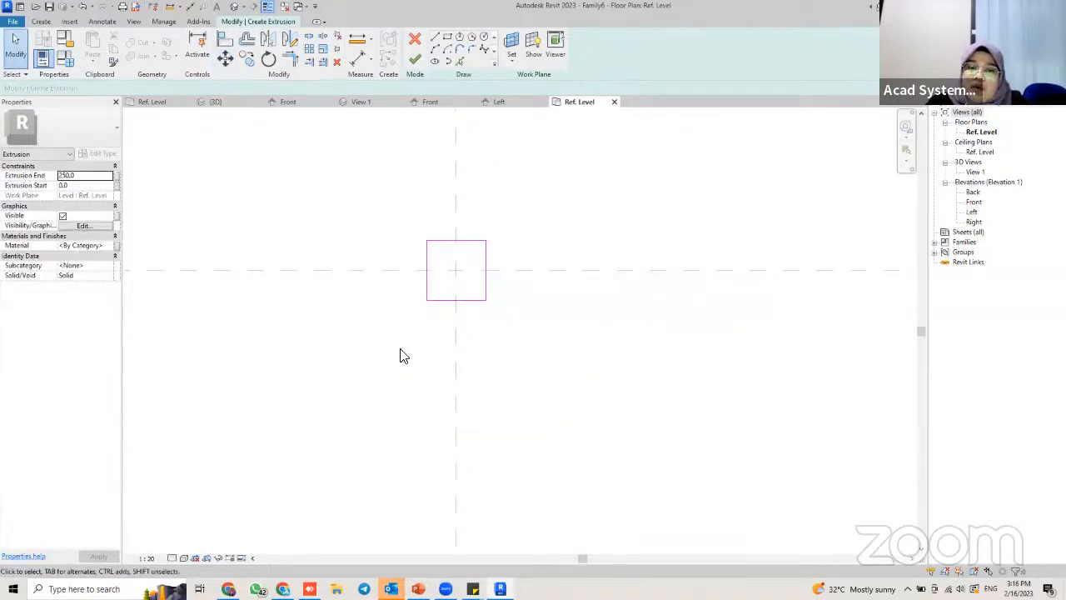
pyautogui.scroll(1, 389, 267)
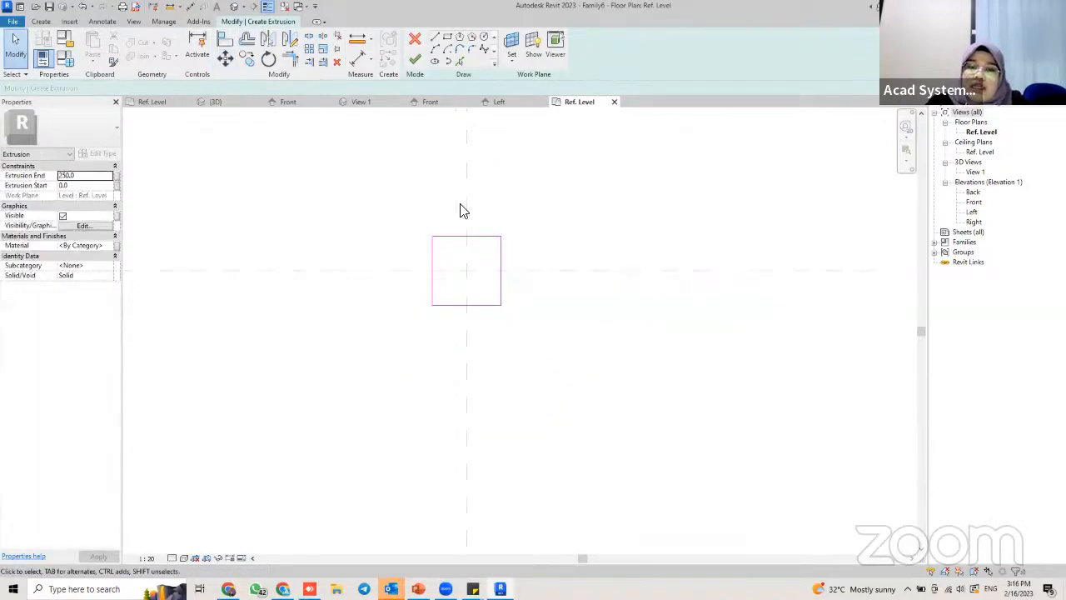
pyautogui.click(414, 63)
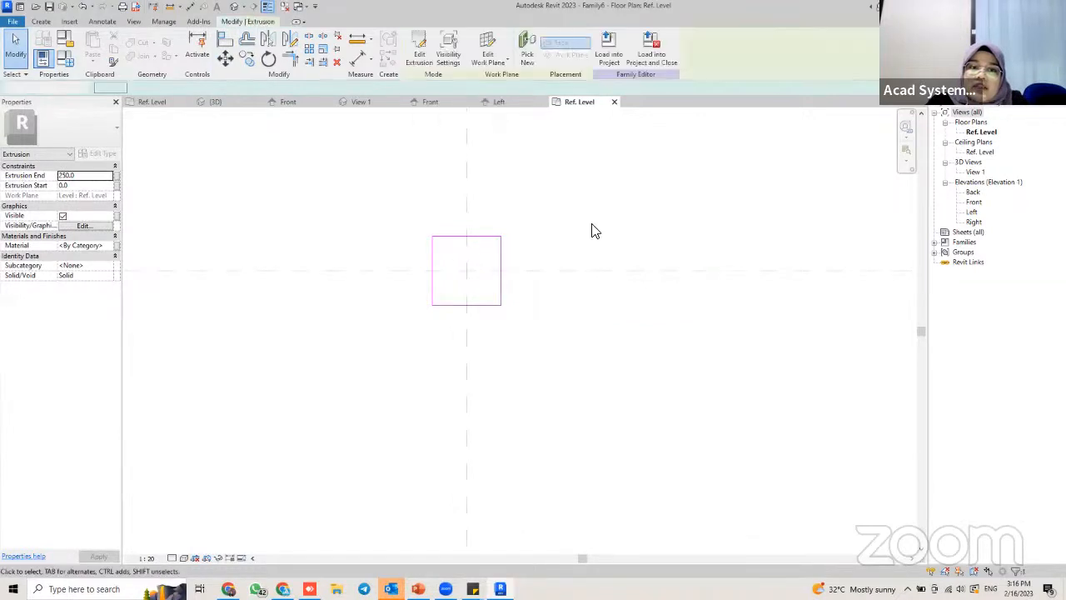
# Open the Front elevation and examine the extrusion's position relative to the Ref. Level line and the vertical reference plane
pyautogui.doubleClick(973, 202)
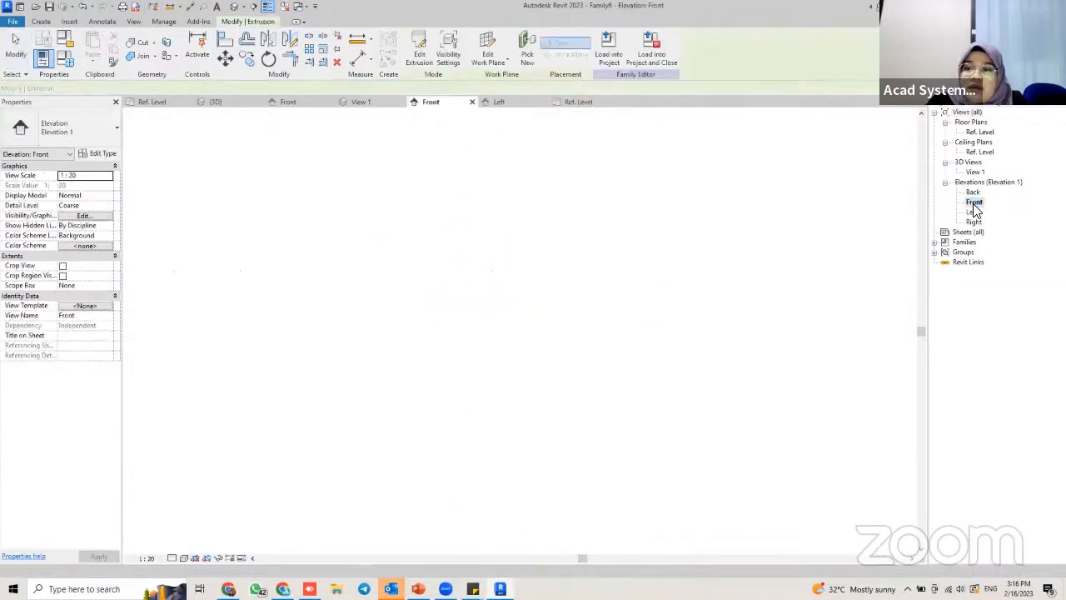
pyautogui.moveTo(530, 160); pyautogui.dragTo(552, 269, button='middle')
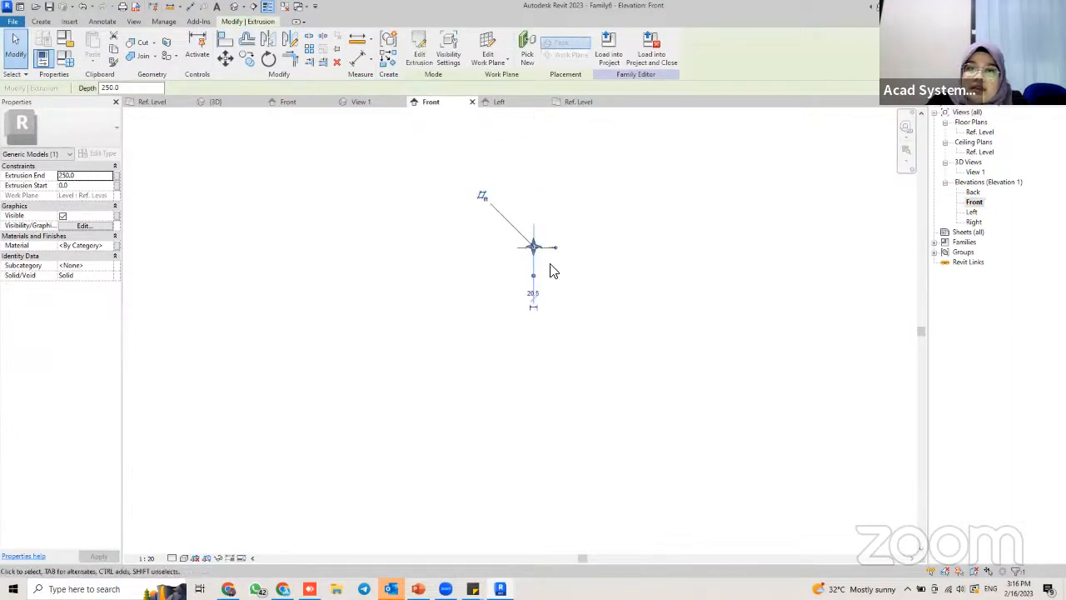
pyautogui.scroll(5, 574, 300)
pyautogui.click(558, 276)
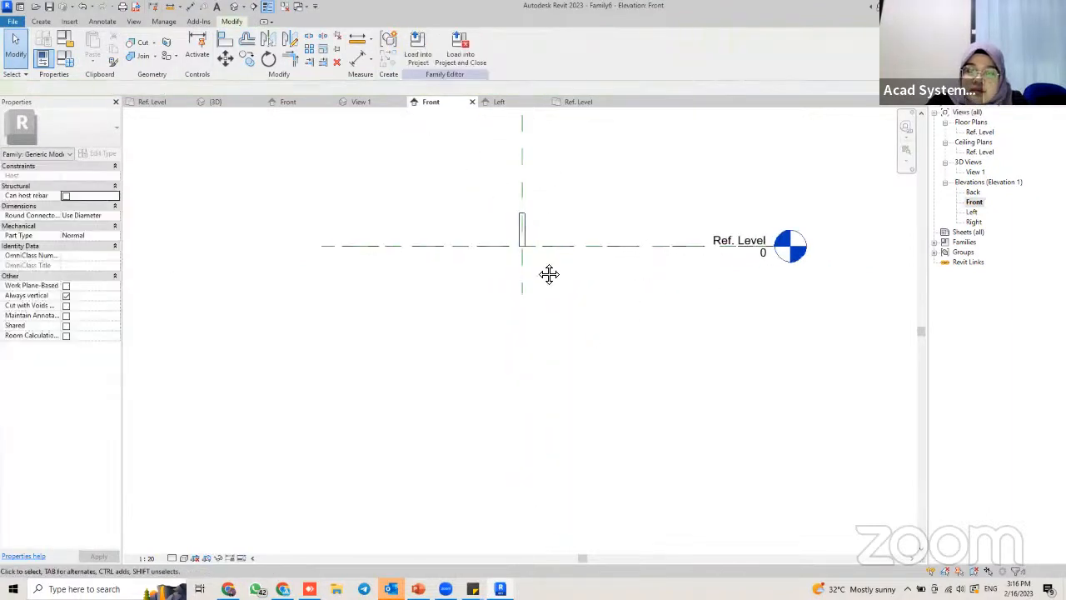
pyautogui.scroll(4, 547, 274)
pyautogui.click(484, 243)
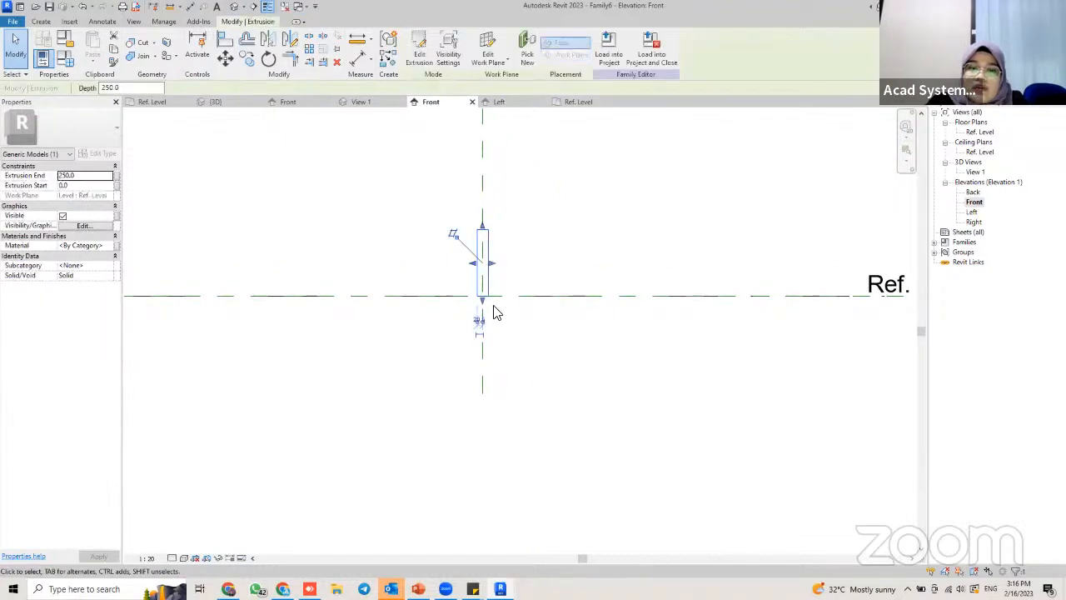
pyautogui.click(378, 323)
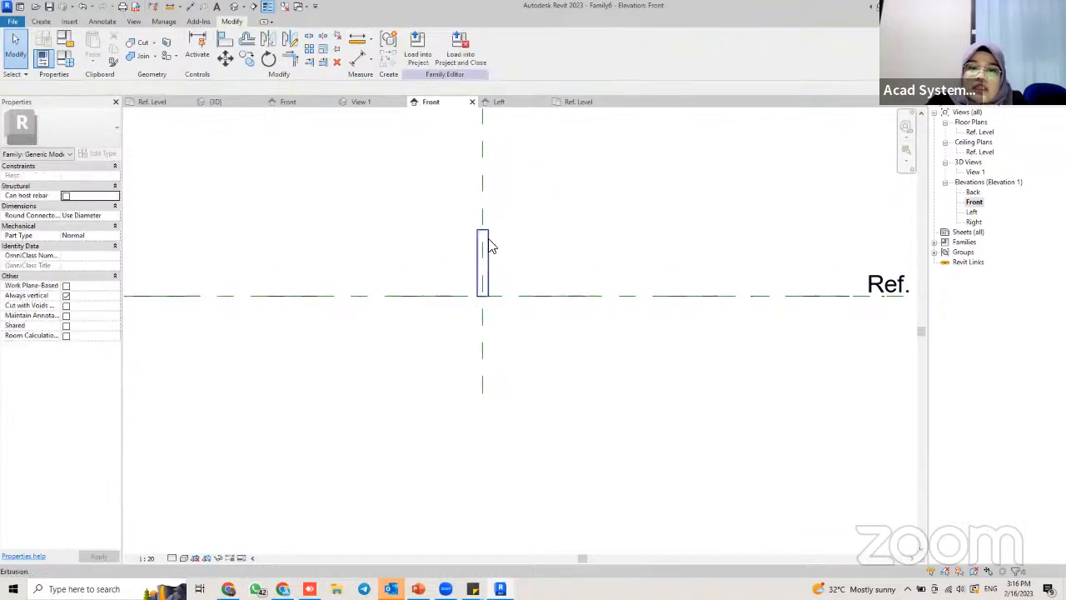
pyautogui.moveTo(494, 248); pyautogui.dragTo(410, 321, button='middle')
pyautogui.scroll(-2, 498, 280)
pyautogui.moveTo(478, 299); pyautogui.dragTo(428, 298, button='middle')
pyautogui.scroll(2, 428, 308)
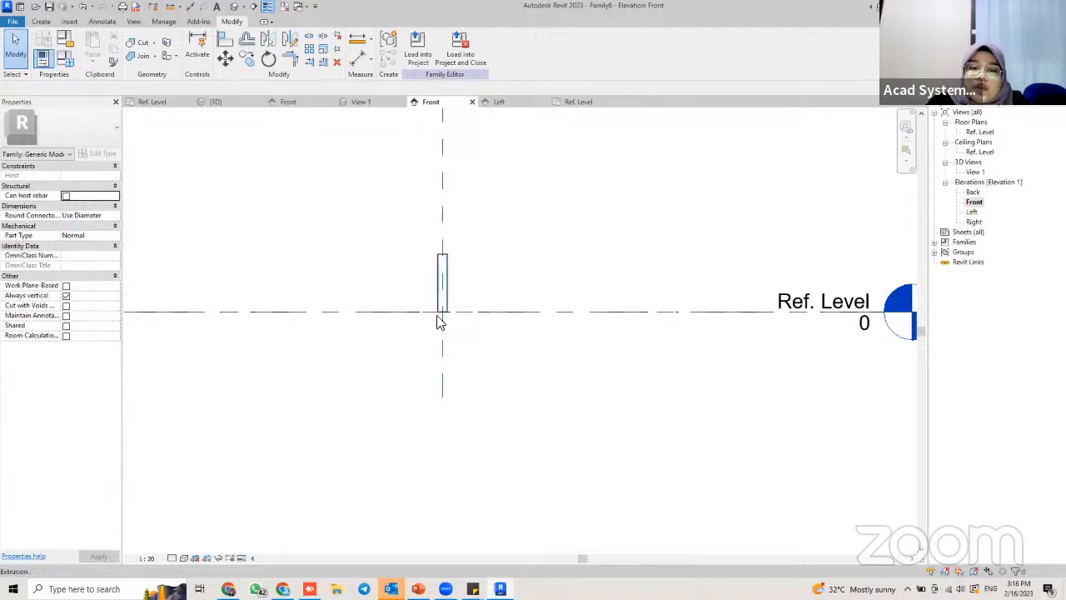
pyautogui.scroll(2, 441, 317)
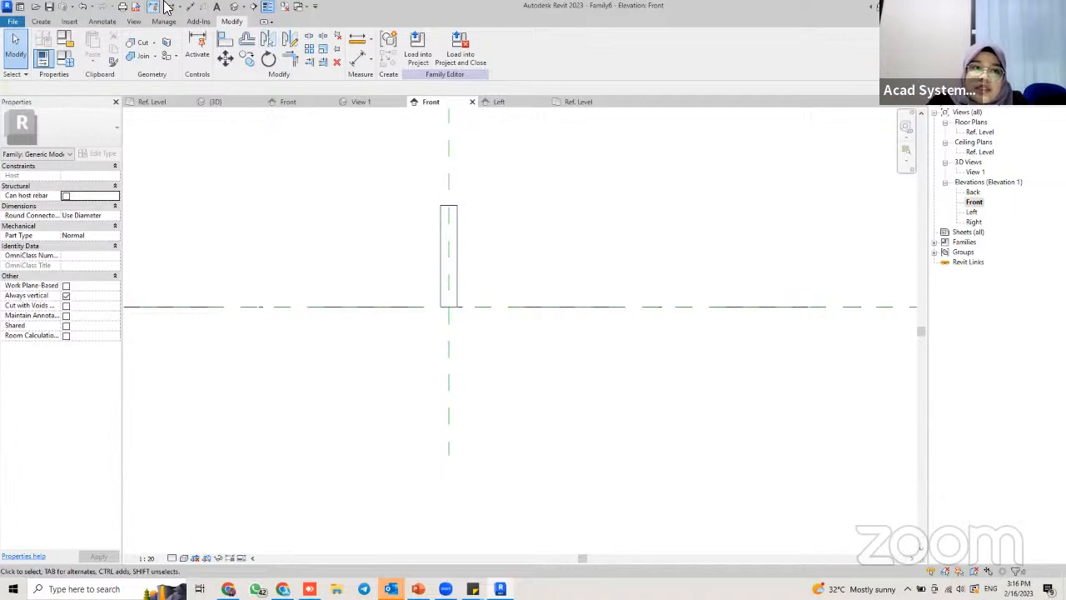
# Draw a horizontal reference plane about 108 mm below Ref. Level, crossing the vertical centre reference plane
pyautogui.click(40, 21)
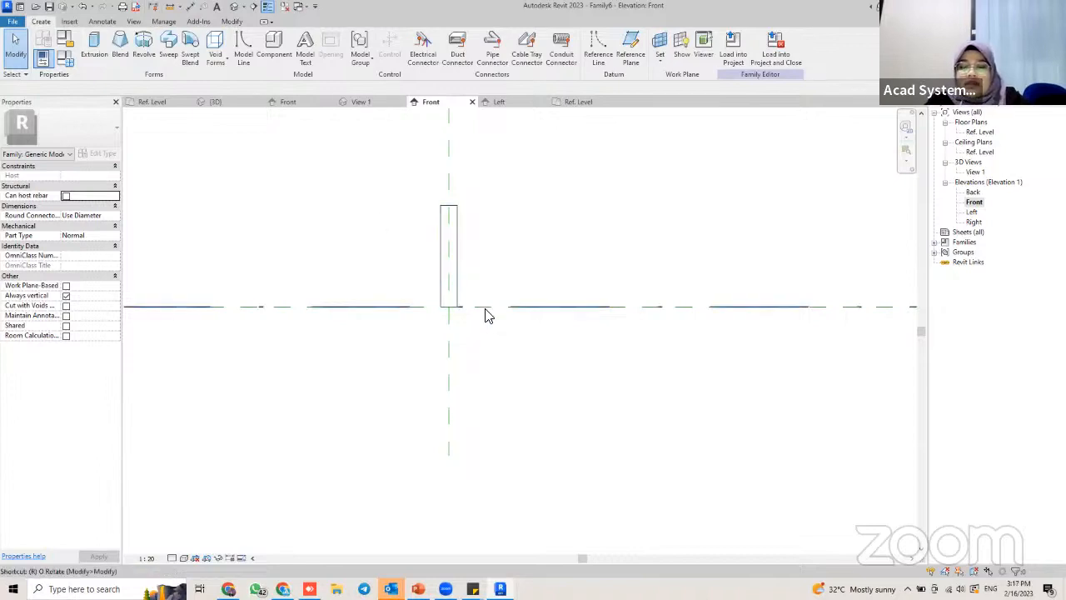
pyautogui.press('r')
pyautogui.press('p')
pyautogui.click(336, 352)
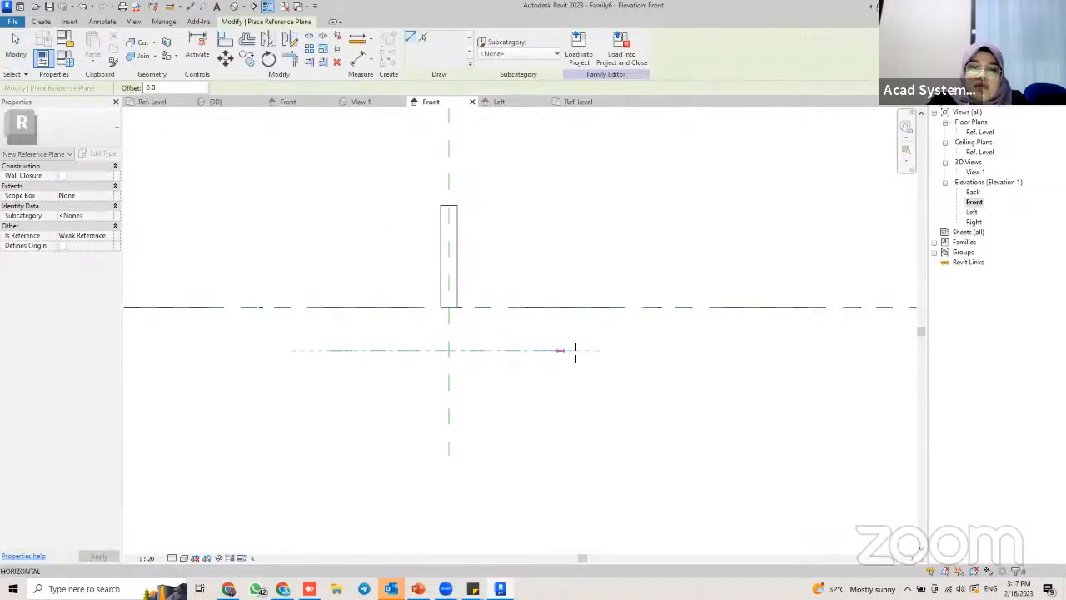
pyautogui.scroll(-1, 642, 338)
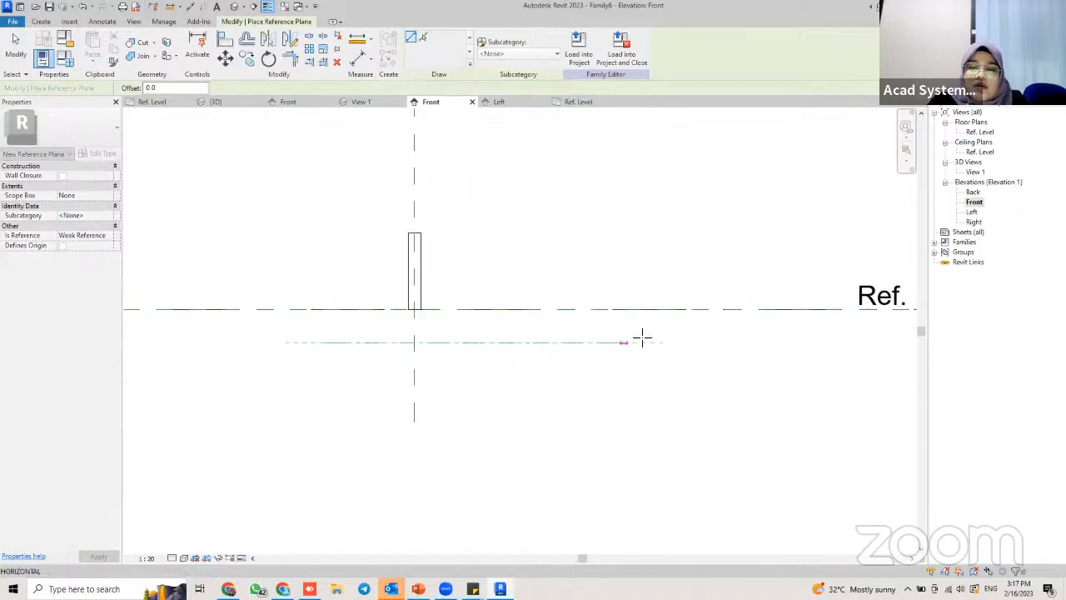
pyautogui.click(666, 342)
pyautogui.scroll(-2, 653, 331)
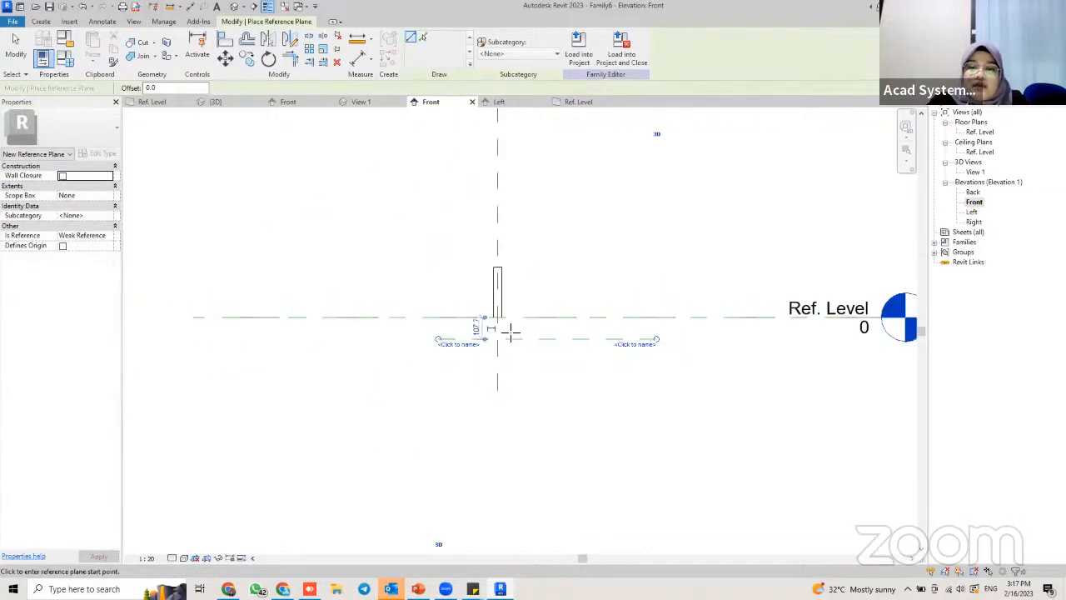
pyautogui.press('Escape')
pyautogui.moveTo(518, 327); pyautogui.dragTo(494, 326, button='middle')
pyautogui.scroll(2, 496, 331)
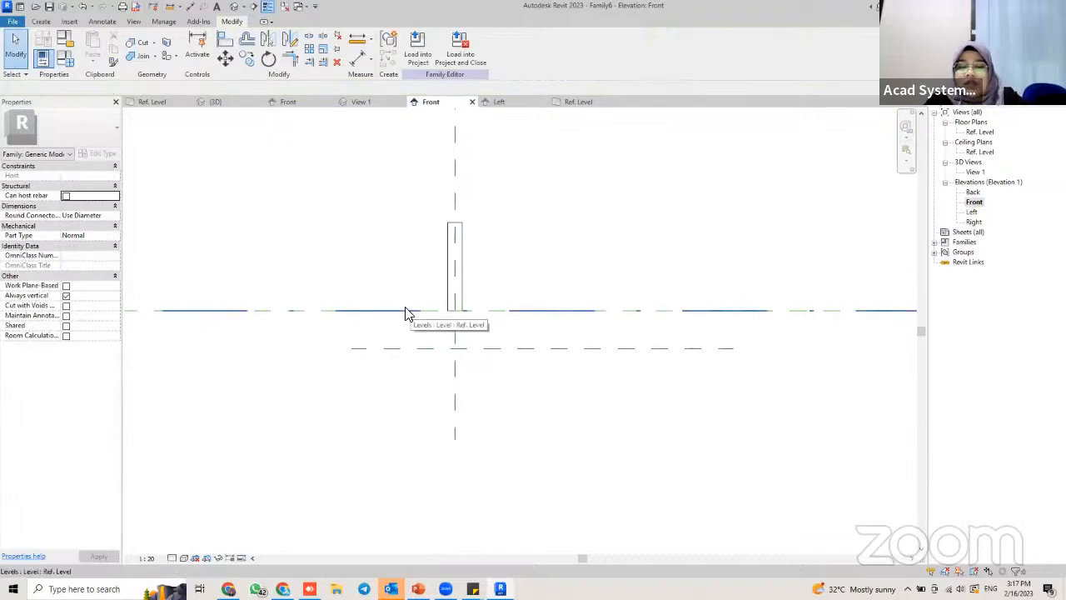
# Add an aligned dimension between Ref. Level and the new horizontal reference plane below it
pyautogui.click(364, 64)
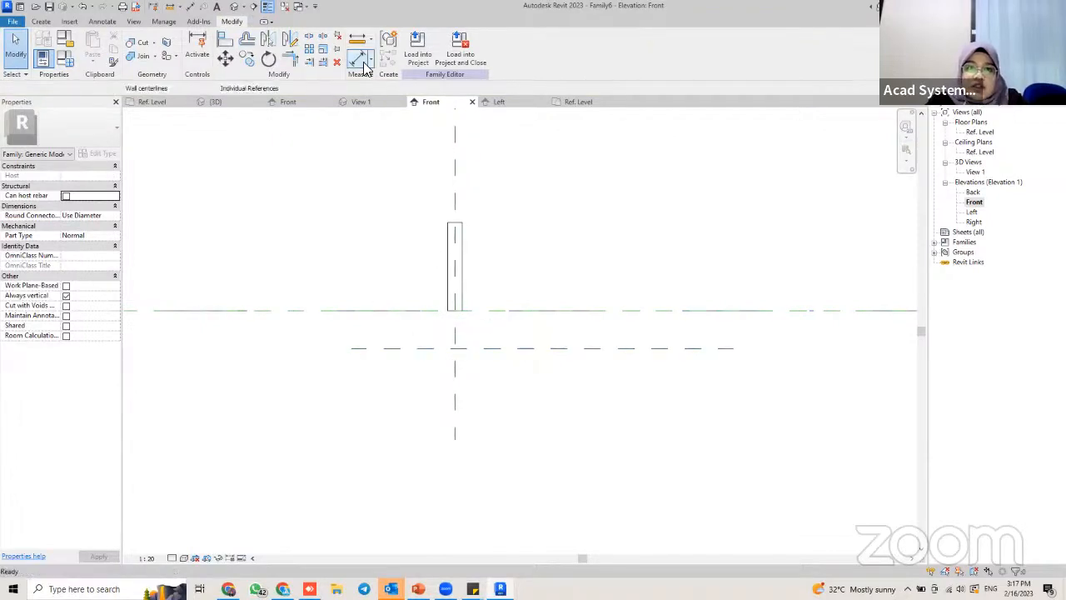
pyautogui.click(404, 312)
pyautogui.click(401, 348)
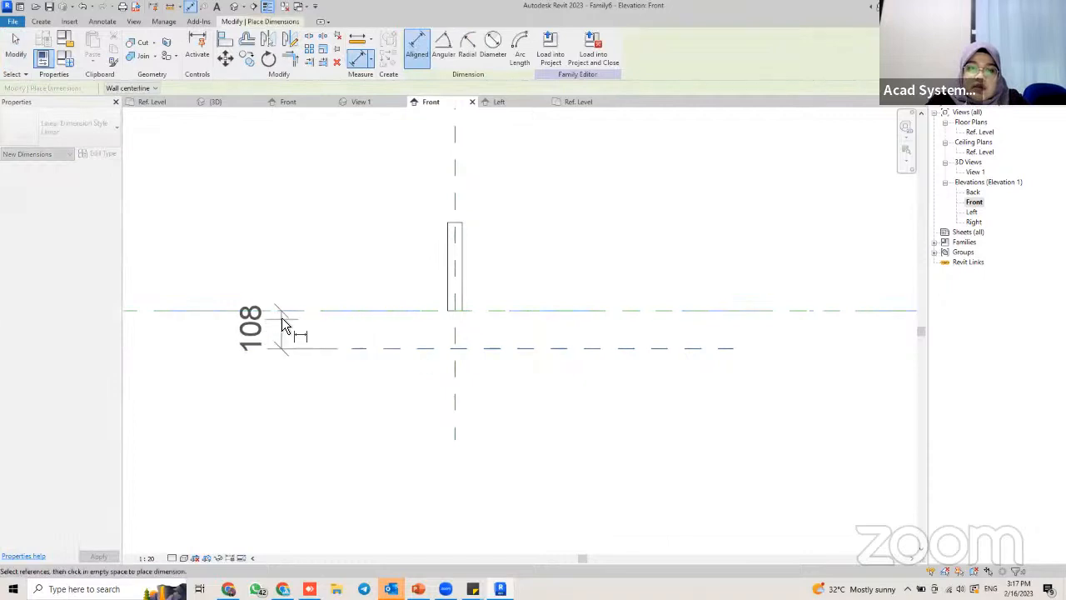
pyautogui.click(259, 254)
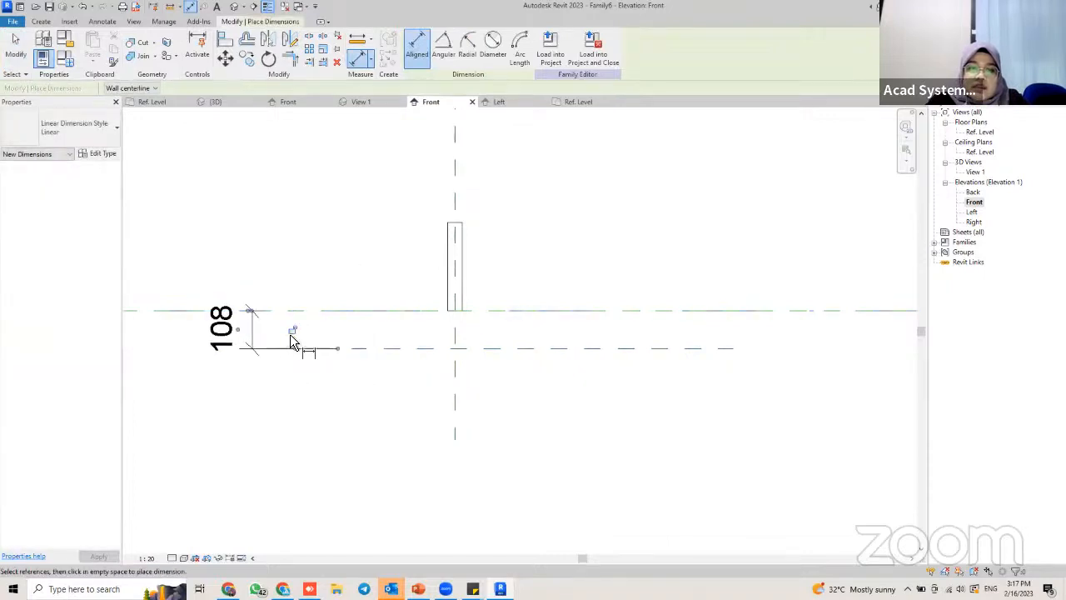
pyautogui.press('Escape')
pyautogui.press('Escape')
# Set the distance between Ref. Level and the lower reference plane to 41 mm
pyautogui.click(350, 348)
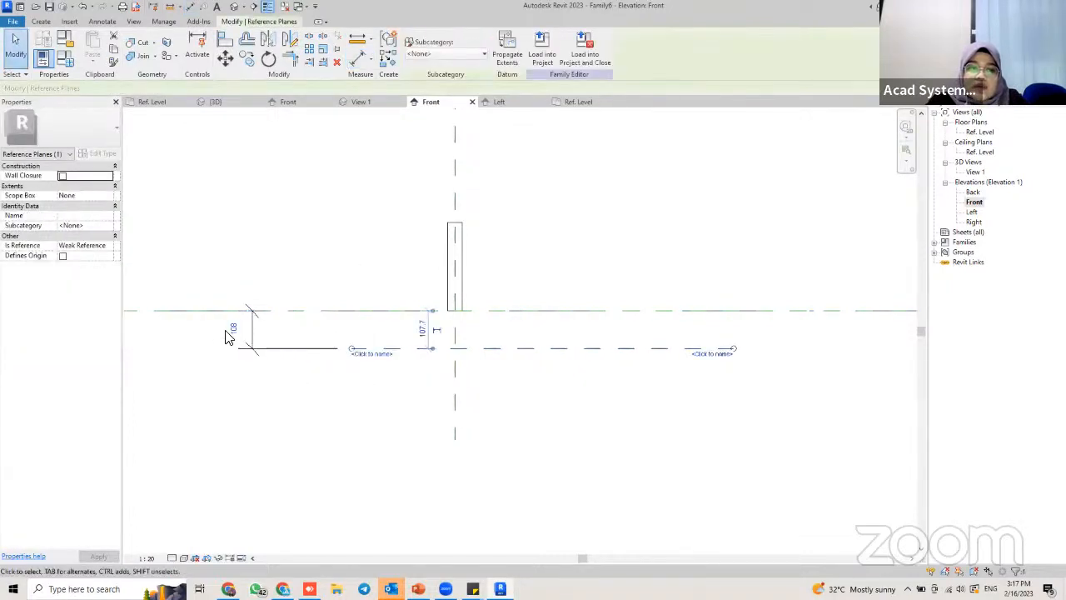
pyautogui.click(225, 330)
pyautogui.write('41')
pyautogui.press('Return')
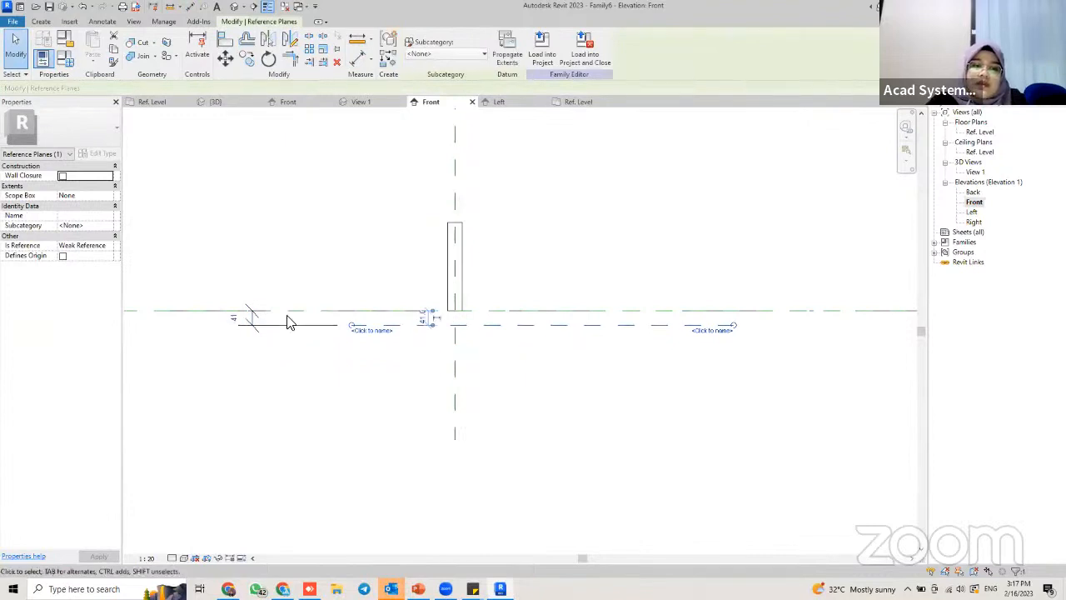
# Select the 41 mm dimension between Ref. Level and the lower reference plane and lock it
pyautogui.scroll(3, 400, 325)
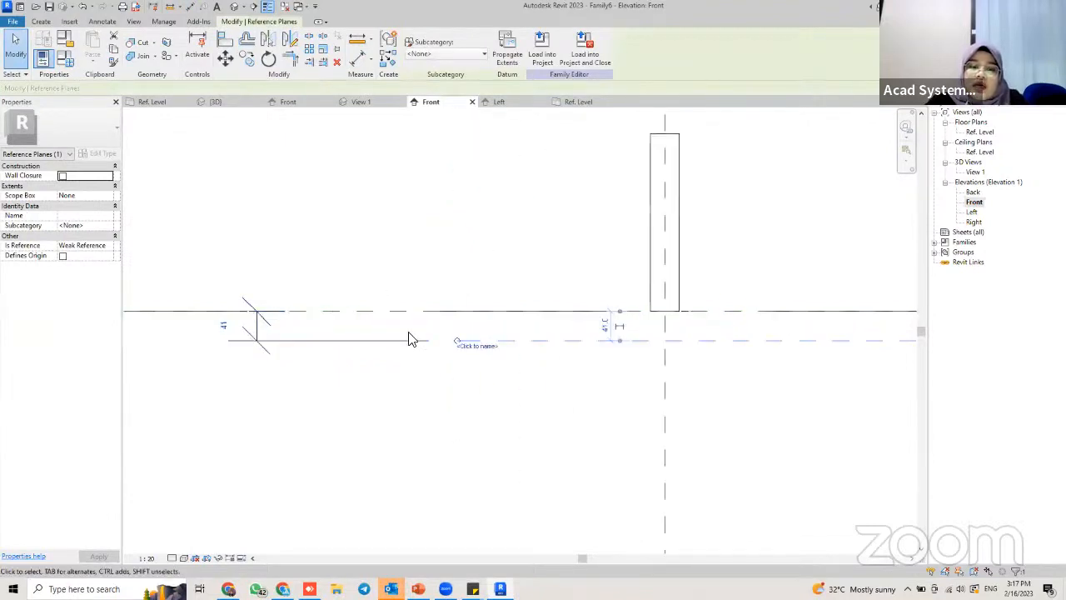
pyautogui.moveTo(510, 317); pyautogui.dragTo(414, 291, button='middle')
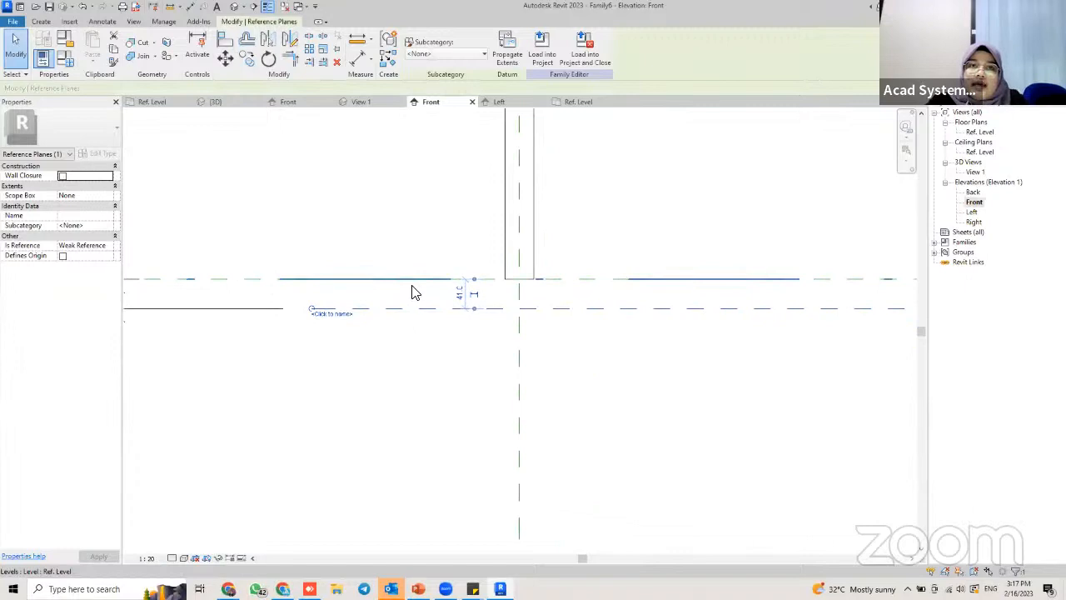
pyautogui.moveTo(310, 303); pyautogui.dragTo(358, 300, button='middle')
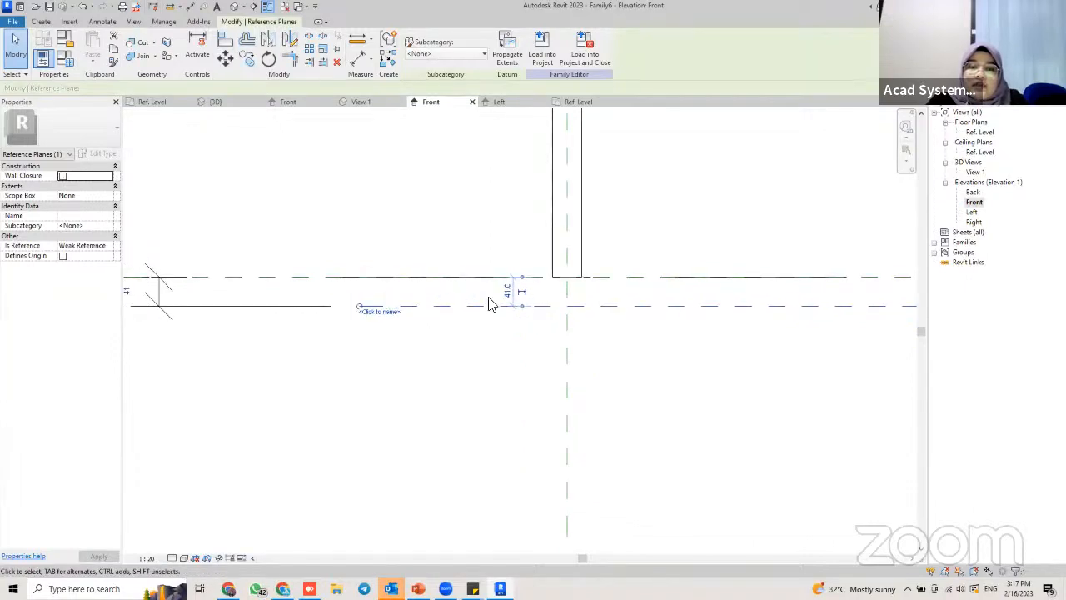
pyautogui.scroll(-2, 487, 297)
pyautogui.click(269, 292)
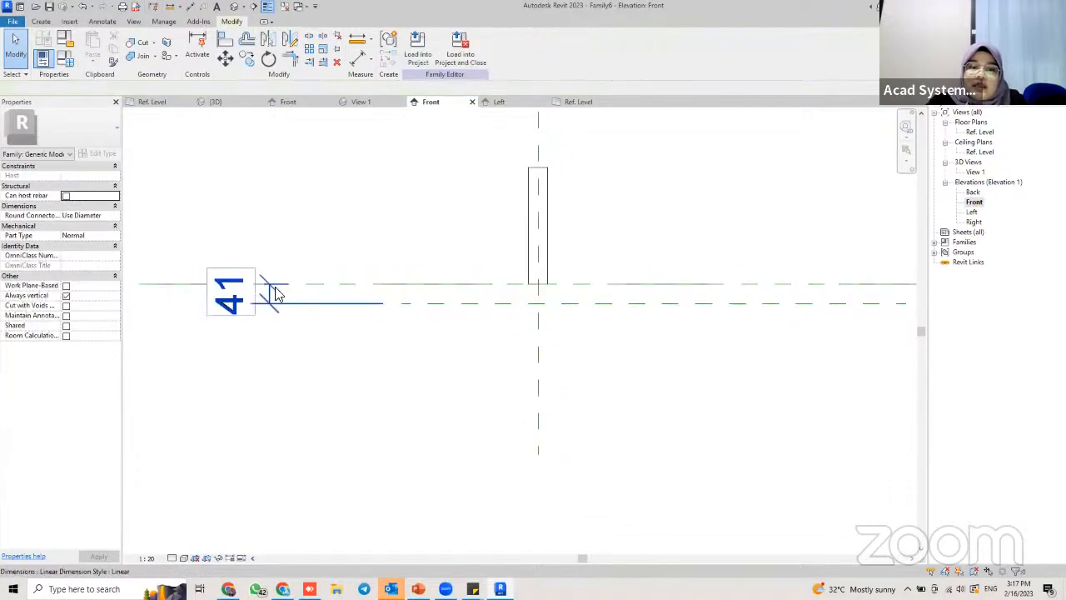
pyautogui.moveTo(456, 314); pyautogui.dragTo(353, 314, button='middle')
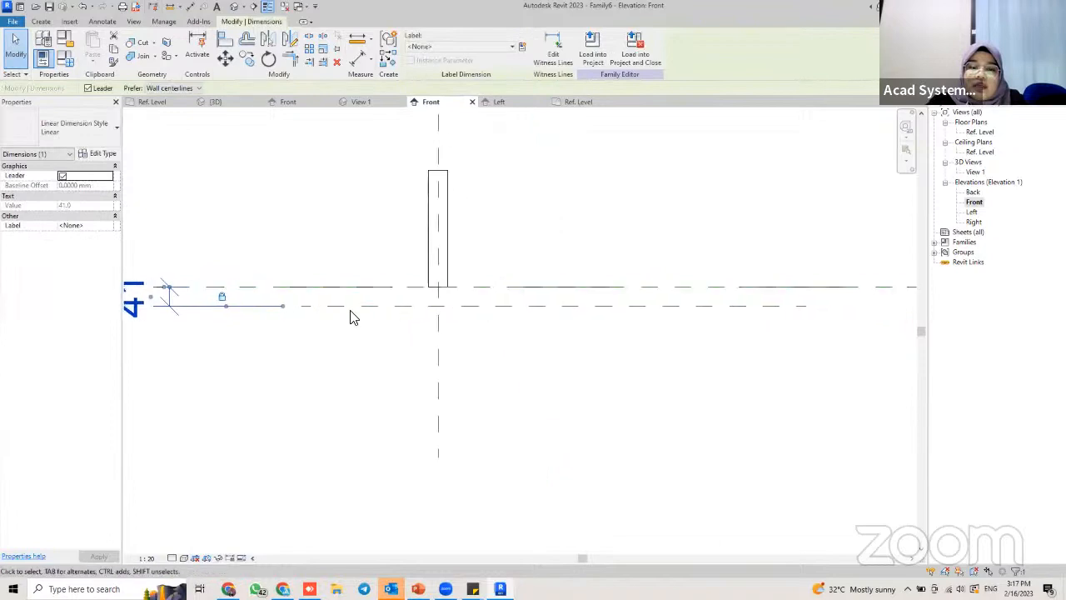
pyautogui.scroll(1, 419, 312)
pyautogui.moveTo(456, 305); pyautogui.dragTo(459, 343, button='middle')
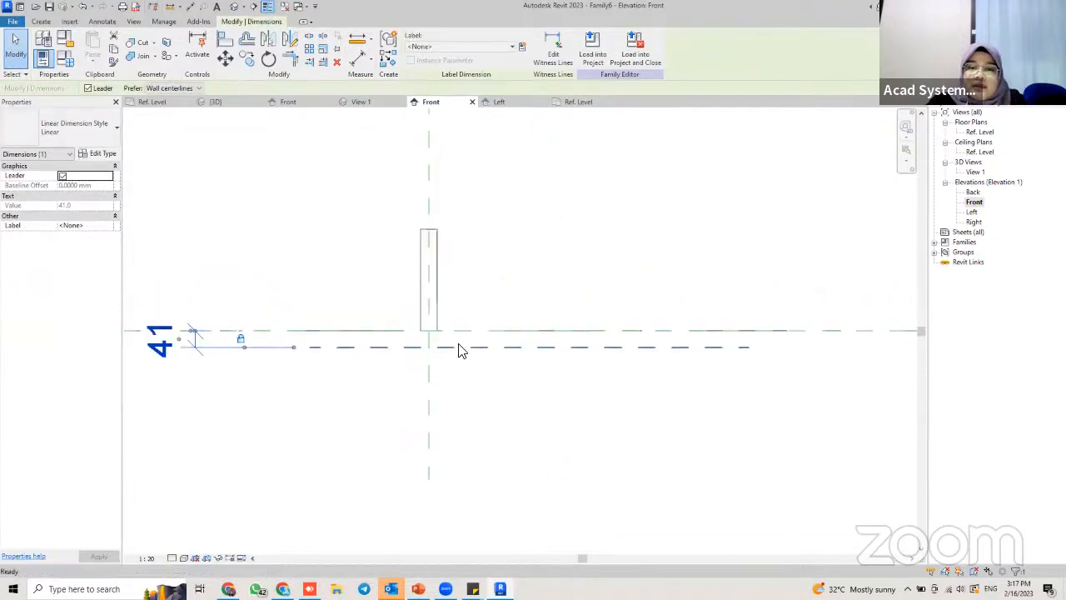
pyautogui.moveTo(471, 273); pyautogui.dragTo(470, 308, button='middle')
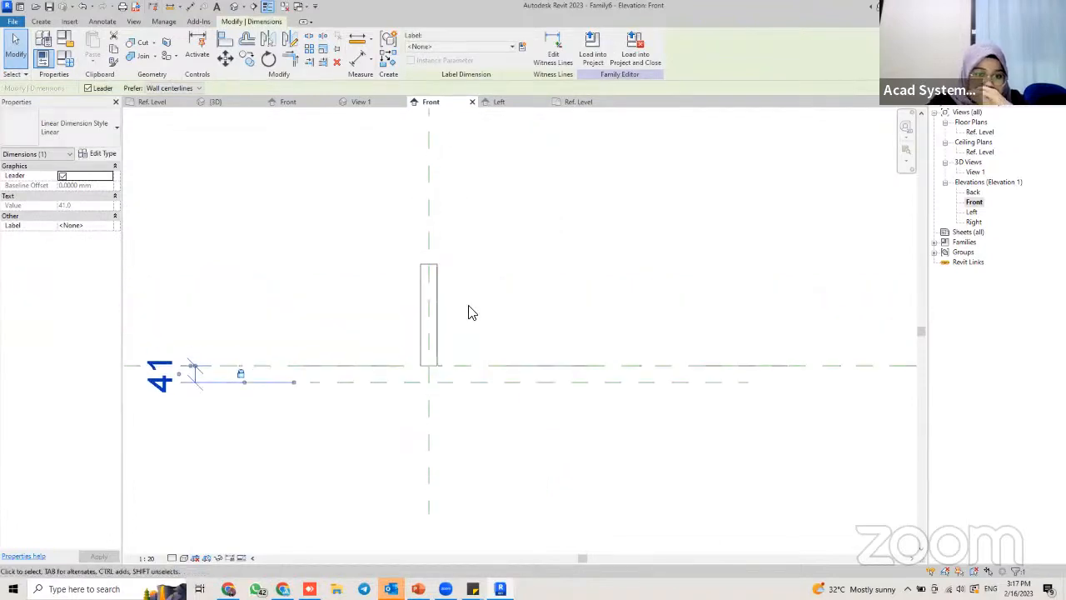
# Copy the lower reference plane 1480 mm straight up, placing the copy above the extrusion
pyautogui.click(464, 383)
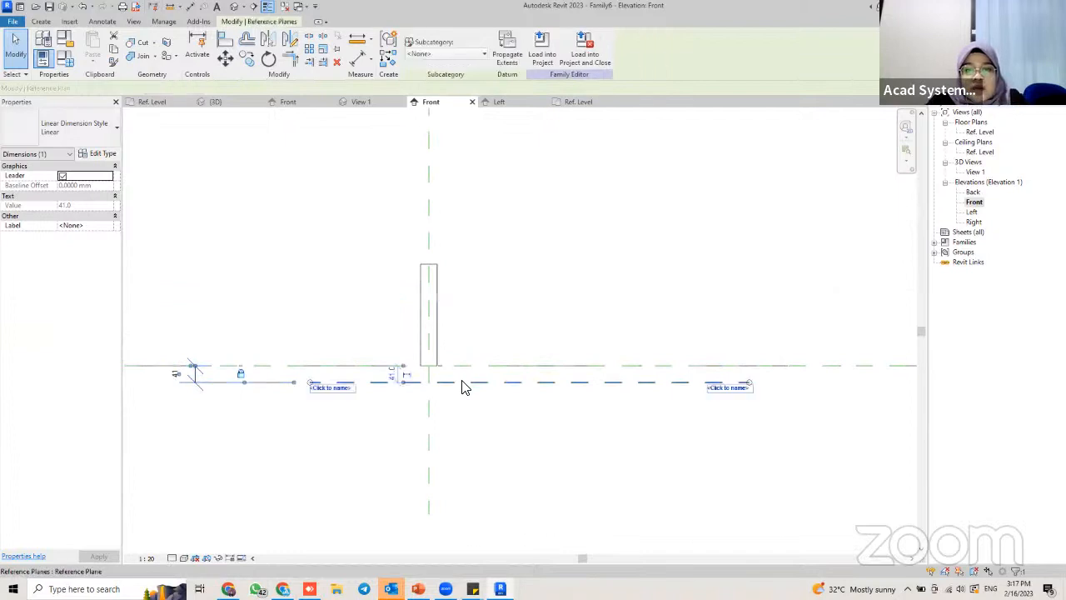
pyautogui.press('c')
pyautogui.press('o')
pyautogui.click(397, 381)
pyautogui.scroll(-1, 397, 199)
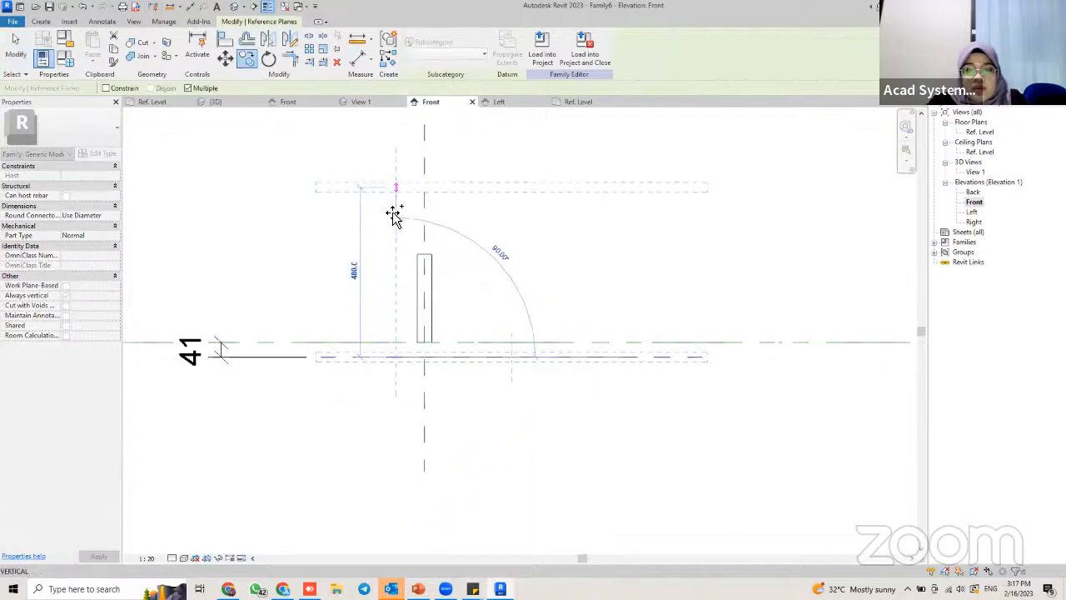
pyautogui.scroll(-1, 396, 171)
pyautogui.moveTo(398, 170); pyautogui.dragTo(388, 321, button='middle')
pyautogui.scroll(-1, 391, 237)
pyautogui.moveTo(395, 221); pyautogui.dragTo(389, 302, button='middle')
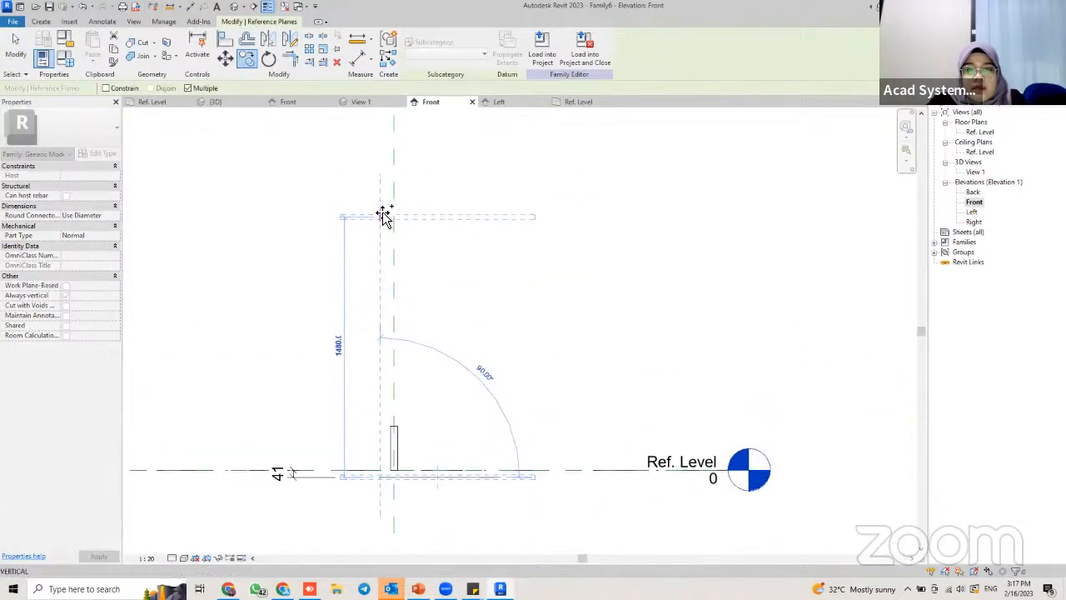
pyautogui.click(405, 222)
pyautogui.press('Escape')
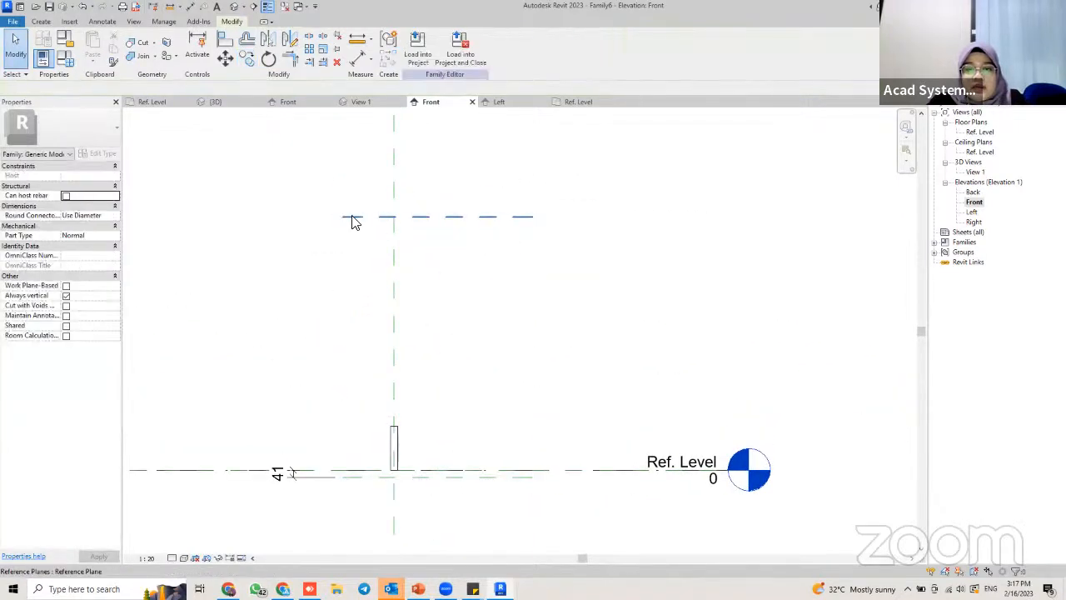
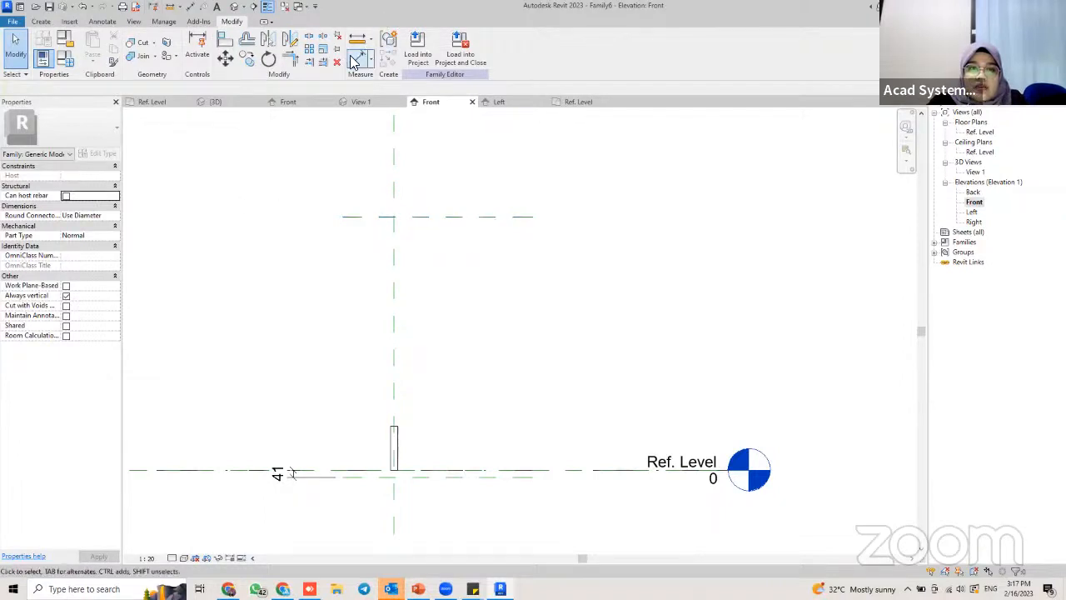
# Add an aligned dimension between the upper reference plane and Ref. Level, placed beside the extrusion
pyautogui.click(357, 56)
pyautogui.click(359, 218)
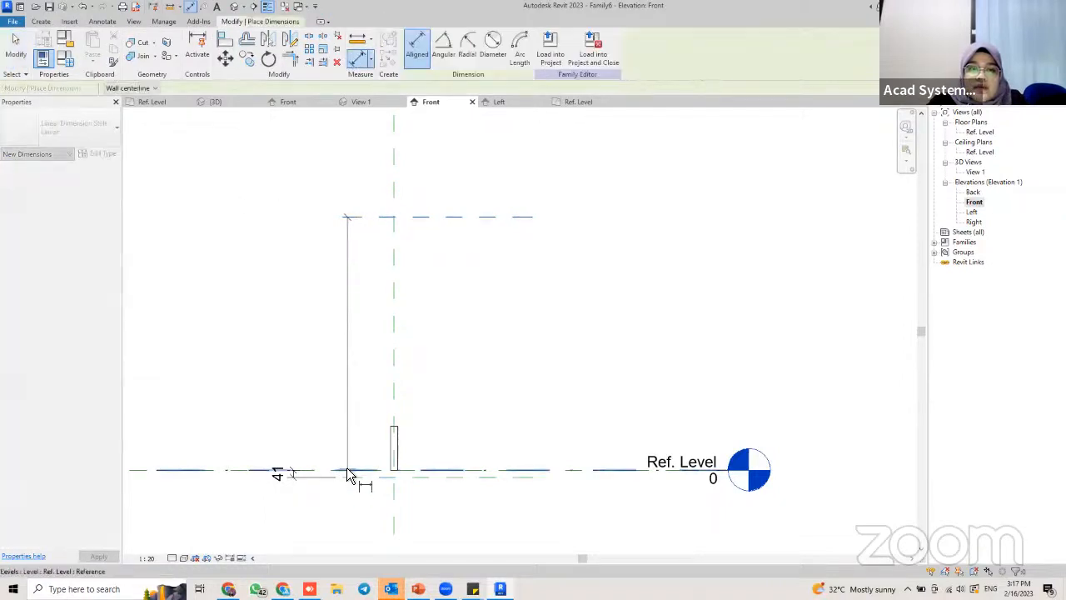
pyautogui.moveTo(350, 469); pyautogui.dragTo(368, 439, button='middle')
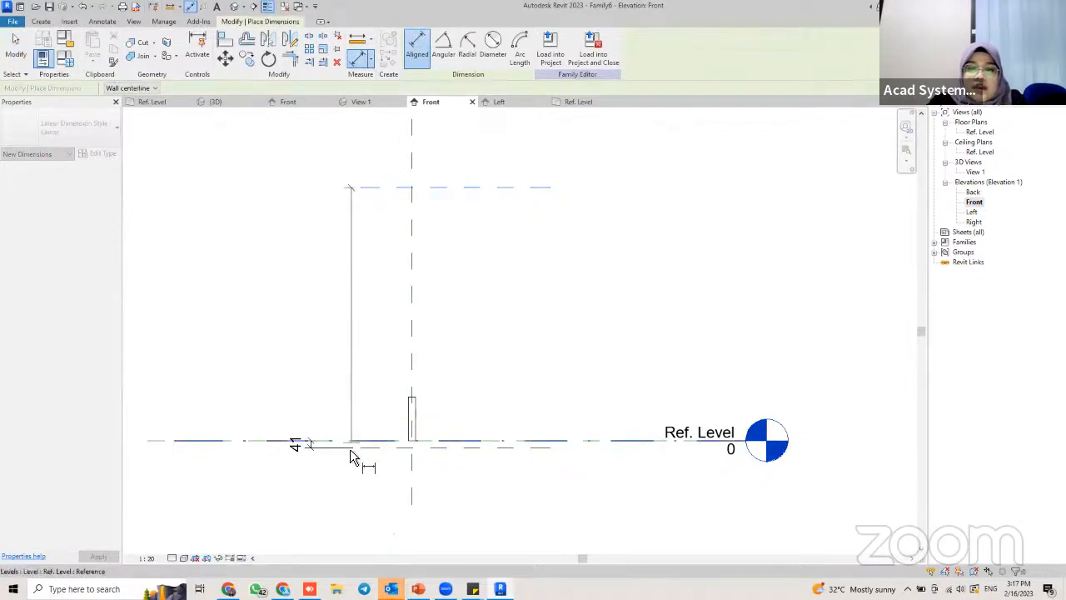
pyautogui.click(376, 187)
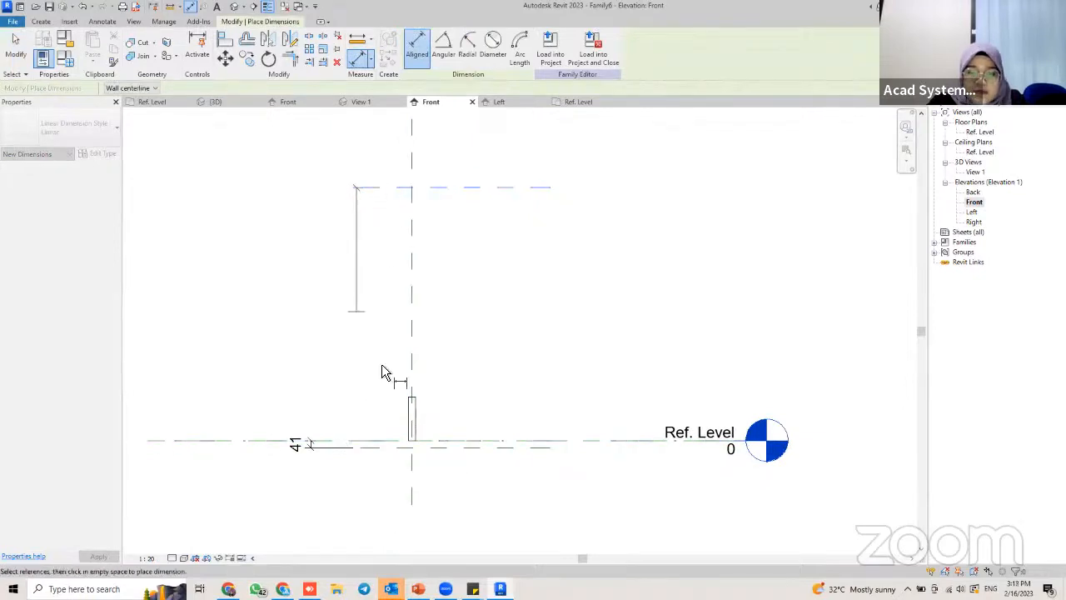
pyautogui.click(354, 442)
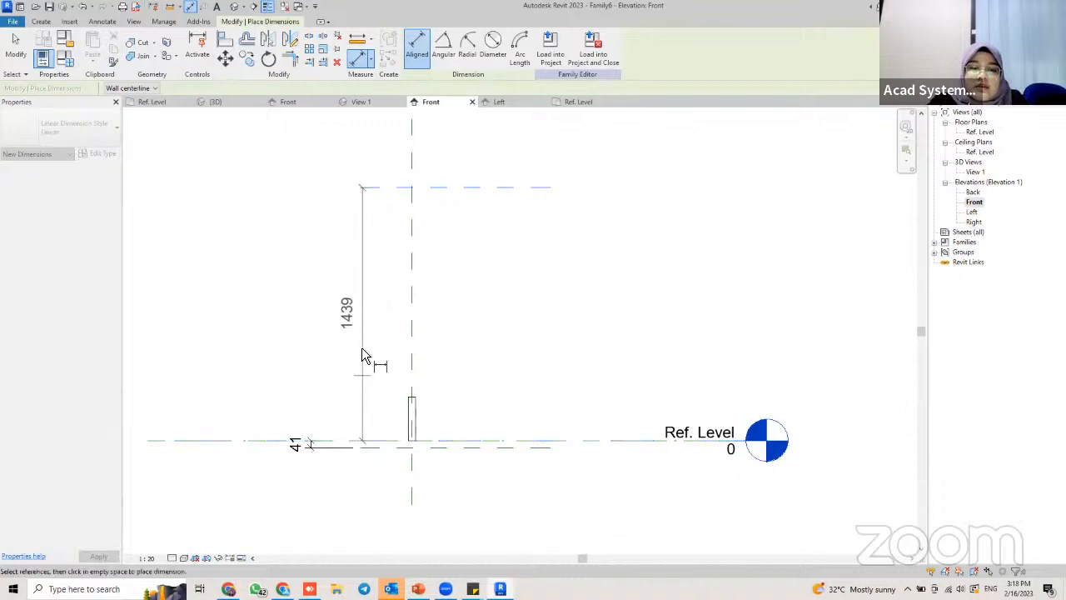
pyautogui.click(334, 250)
pyautogui.press('Escape')
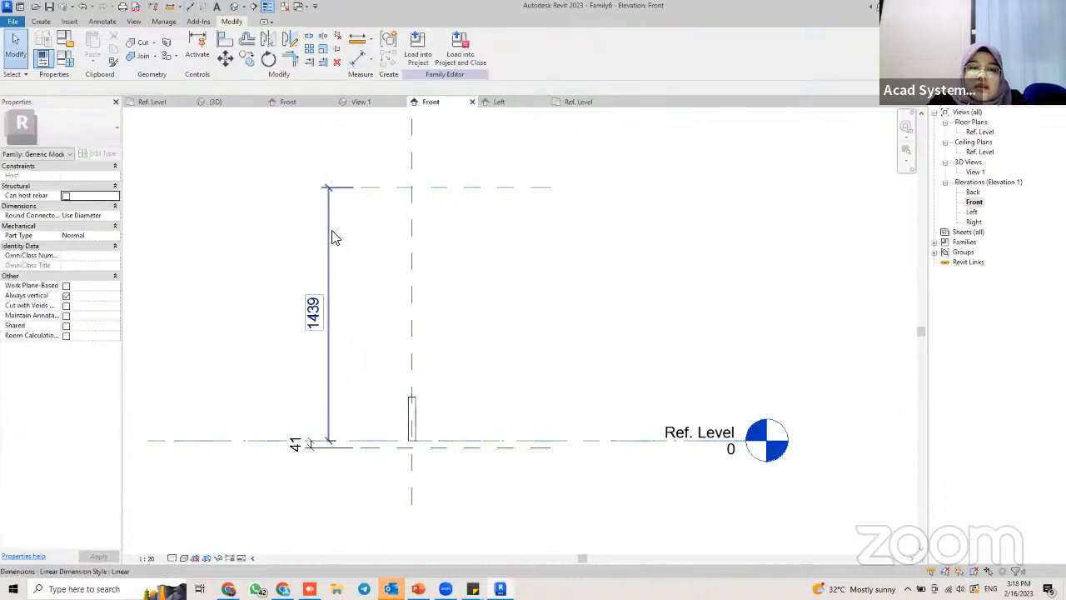
# Label the dimension between Ref. Level and the upper reference plane with a new instance family parameter named "Dropper Height"
pyautogui.click(520, 48)
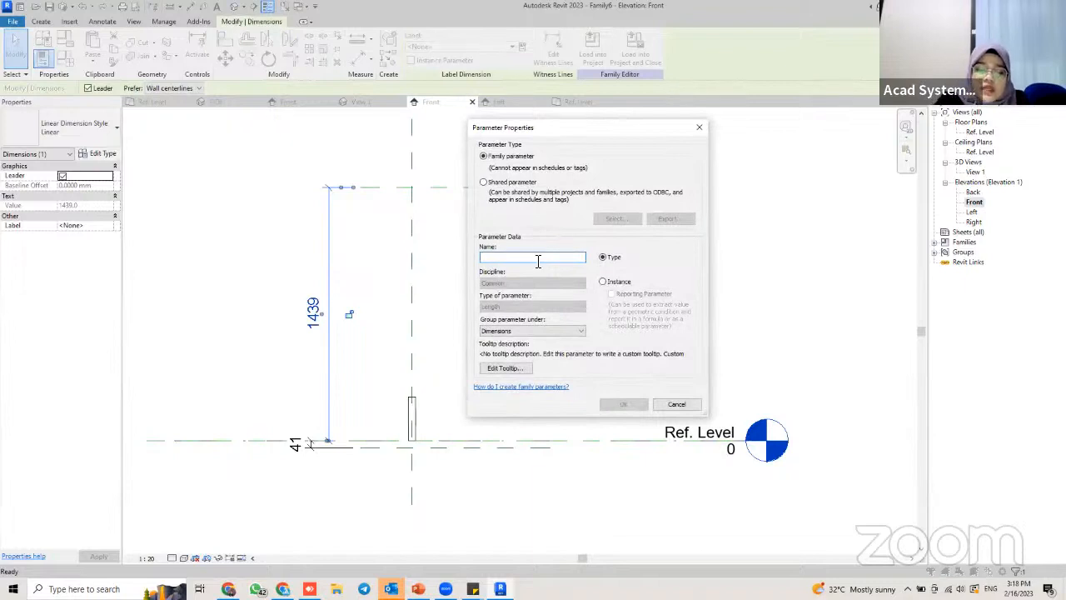
pyautogui.write('Di')
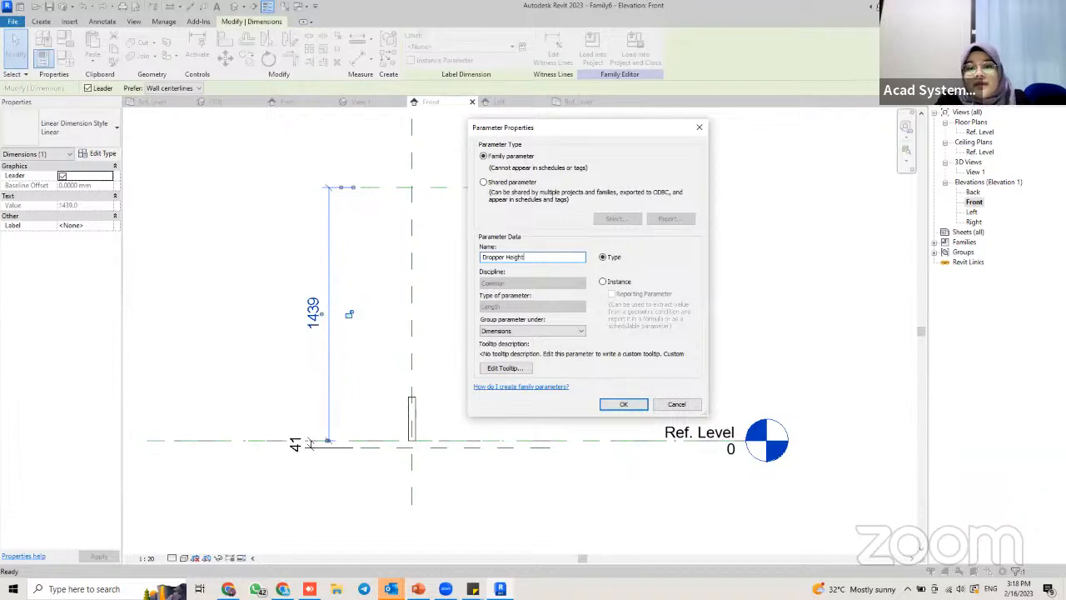
pyautogui.click(606, 282)
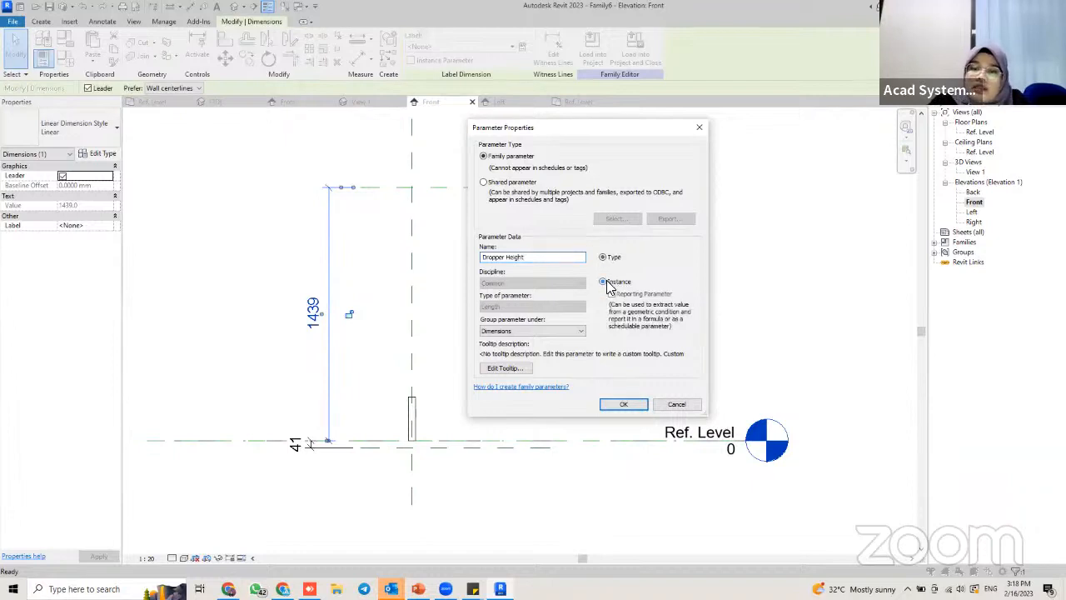
pyautogui.click(625, 404)
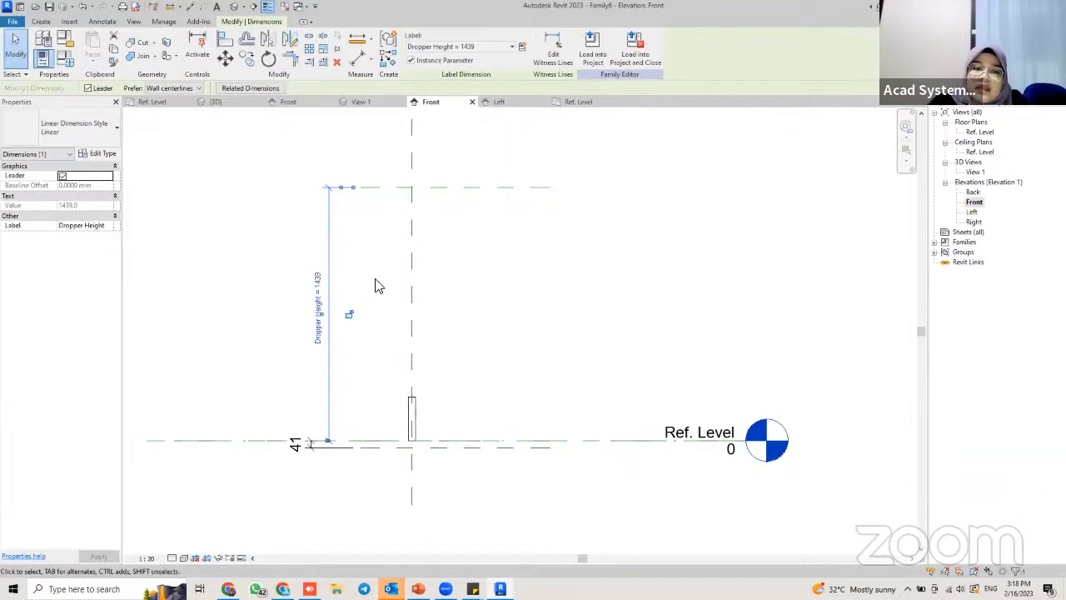
pyautogui.click(491, 299)
# Change the extrusion's work plane from Ref. Level to the lower reference plane by picking that plane
pyautogui.moveTo(475, 348); pyautogui.dragTo(474, 268, button='middle')
pyautogui.scroll(-1, 450, 301)
pyautogui.scroll(2, 441, 279)
pyautogui.scroll(2, 395, 331)
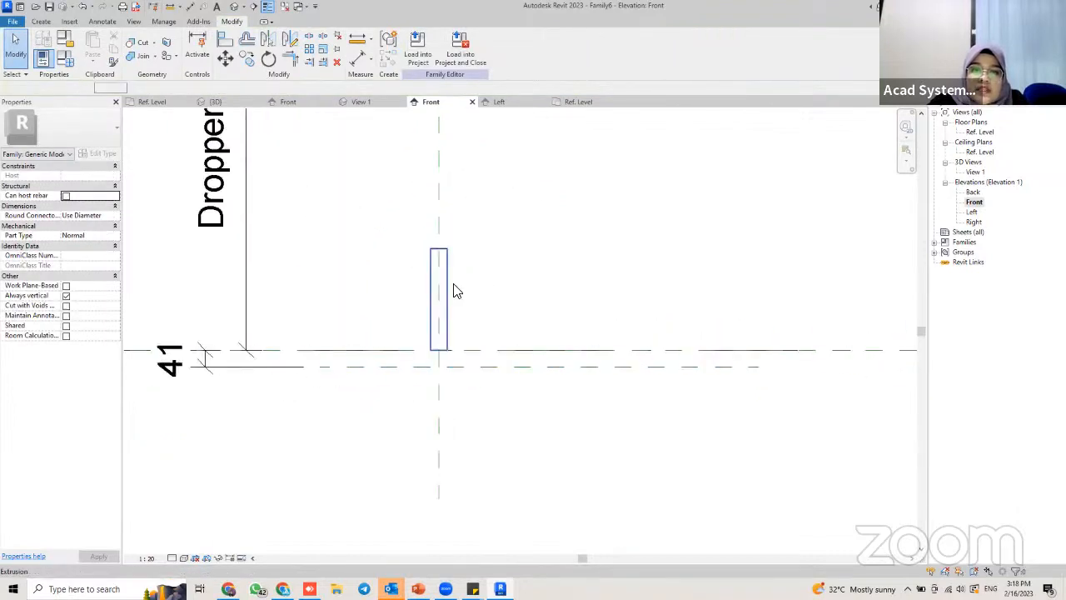
pyautogui.click(456, 291)
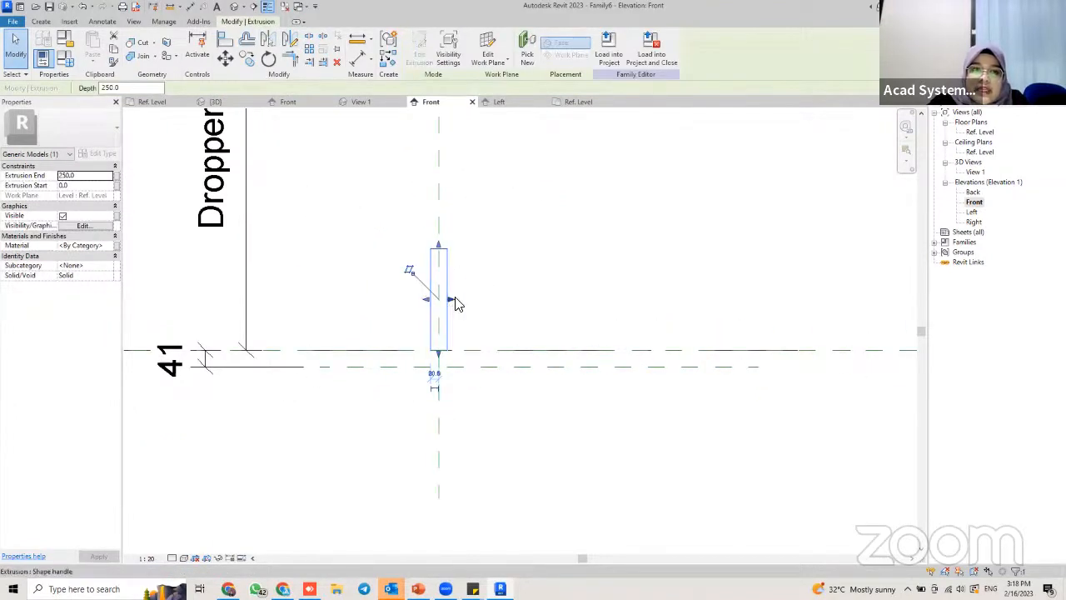
pyautogui.moveTo(455, 297); pyautogui.dragTo(458, 279, button='middle')
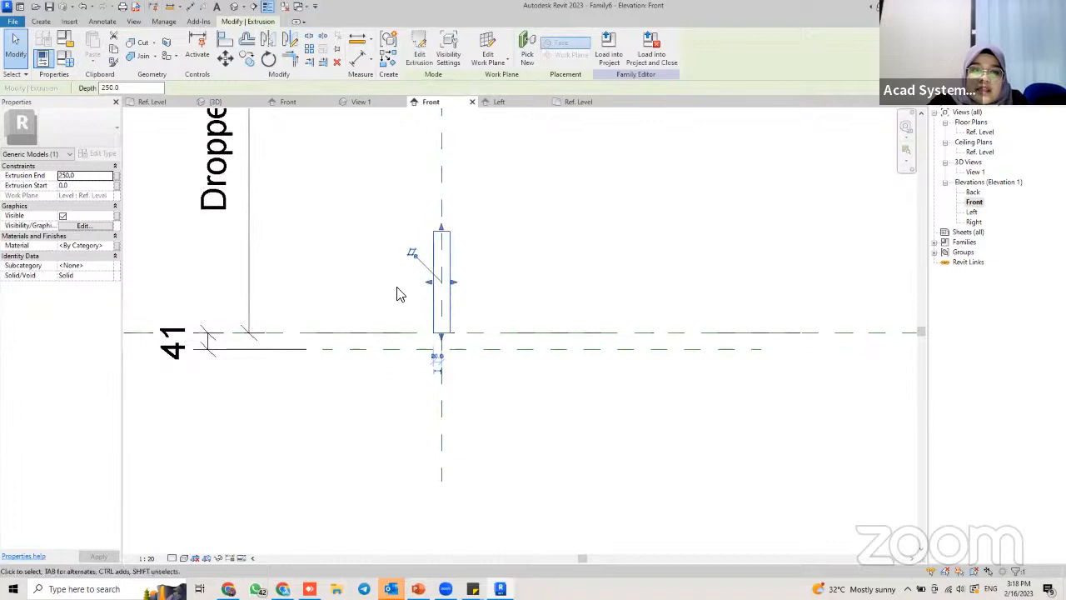
pyautogui.click(35, 185)
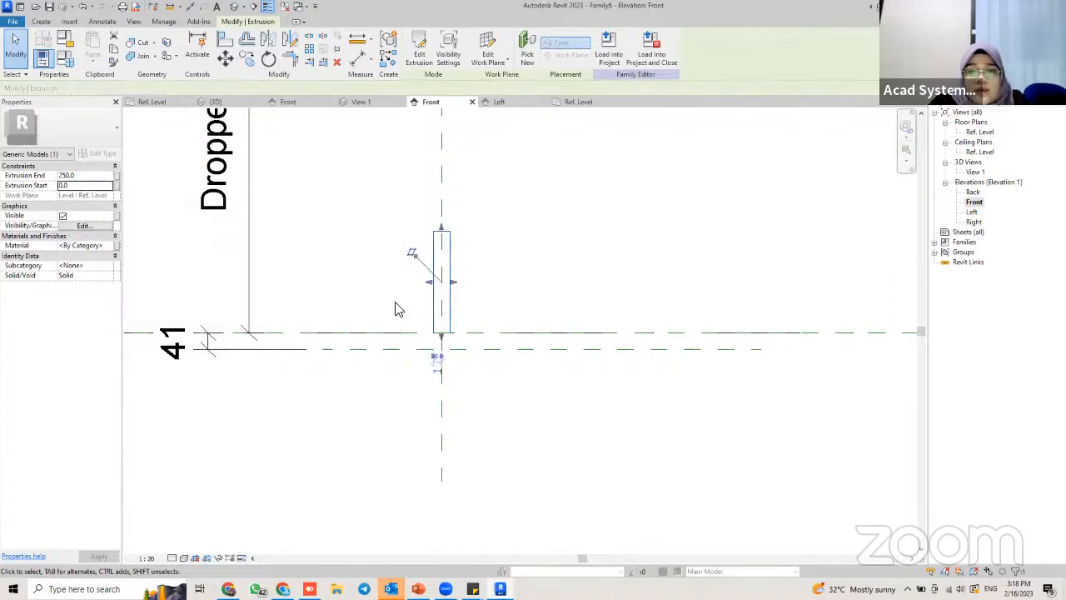
pyautogui.scroll(3, 461, 352)
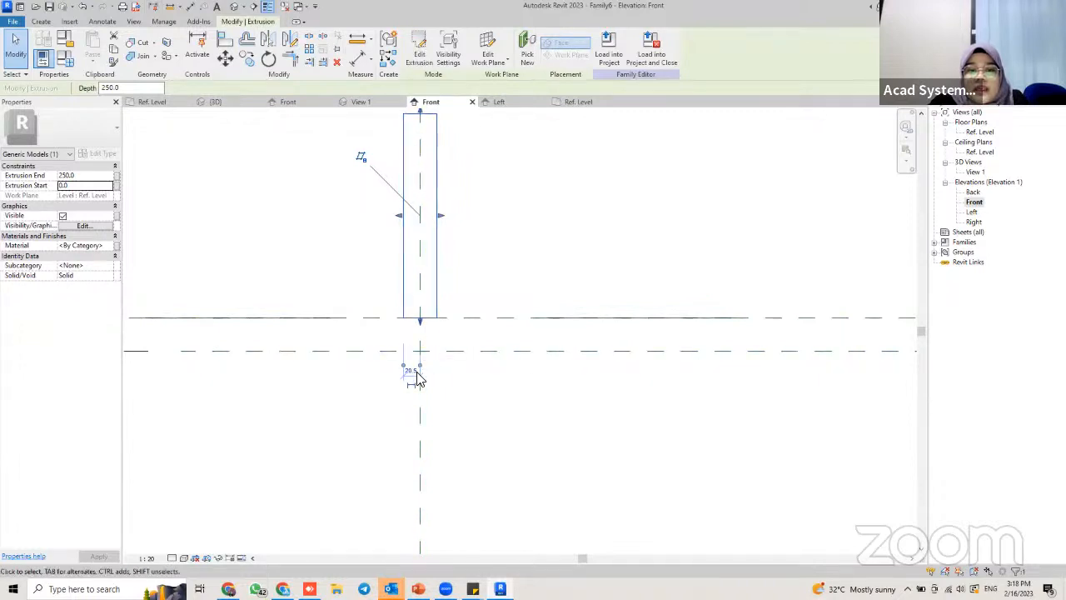
pyautogui.scroll(-1, 464, 325)
pyautogui.scroll(-2, 450, 321)
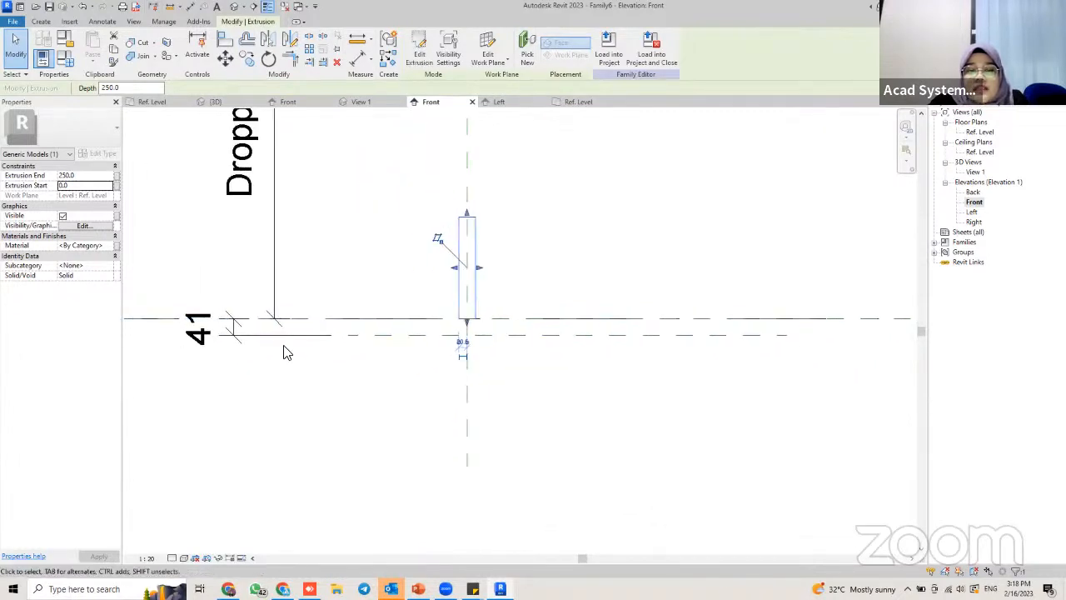
pyautogui.moveTo(408, 343); pyautogui.dragTo(380, 342, button='middle')
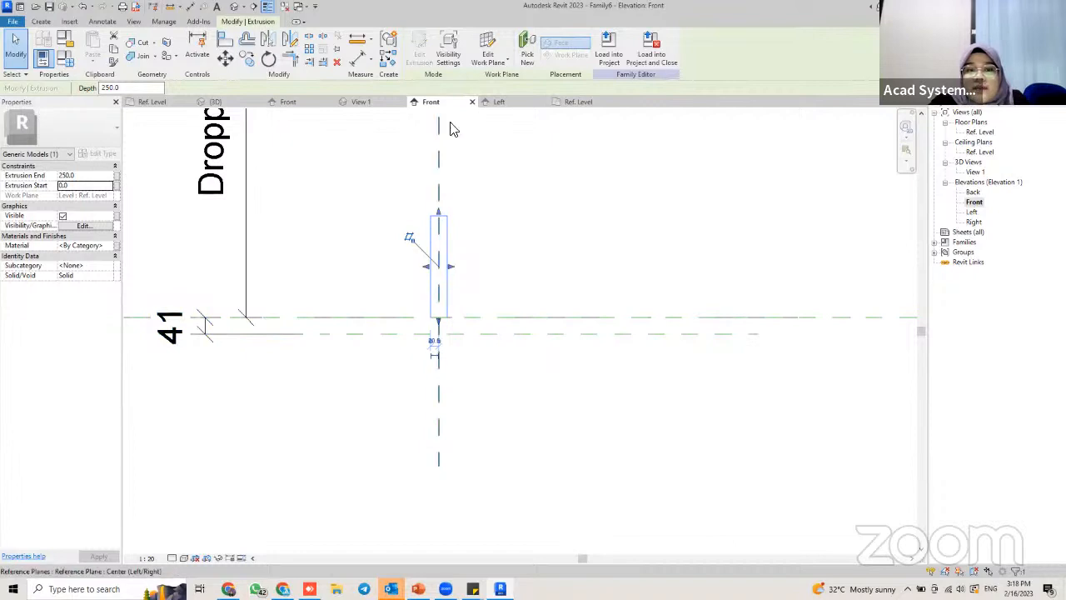
pyautogui.click(491, 45)
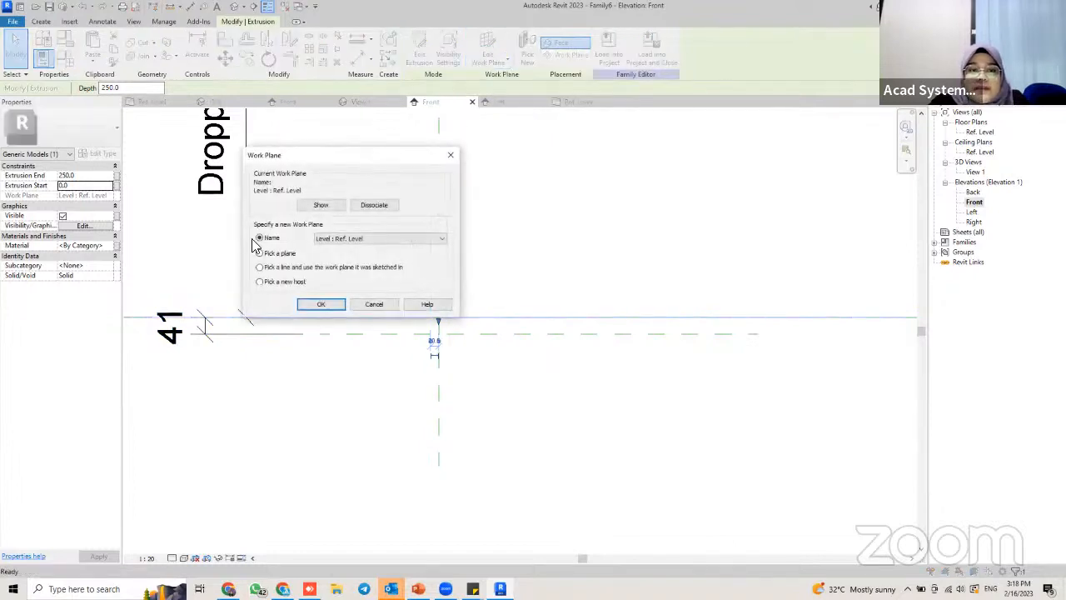
pyautogui.click(321, 305)
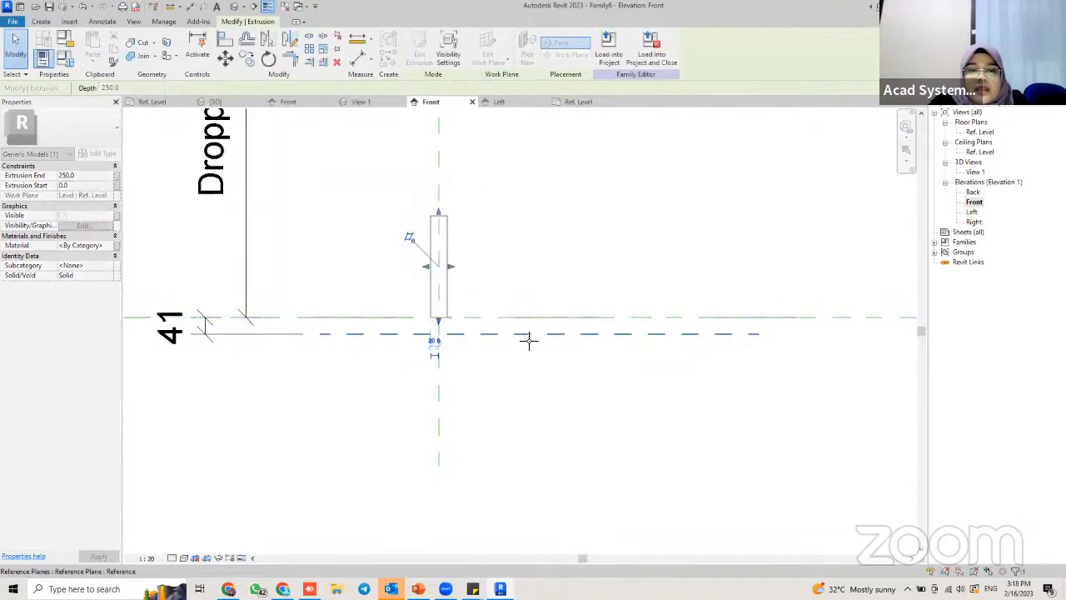
pyautogui.click(528, 334)
pyautogui.scroll(2, 446, 328)
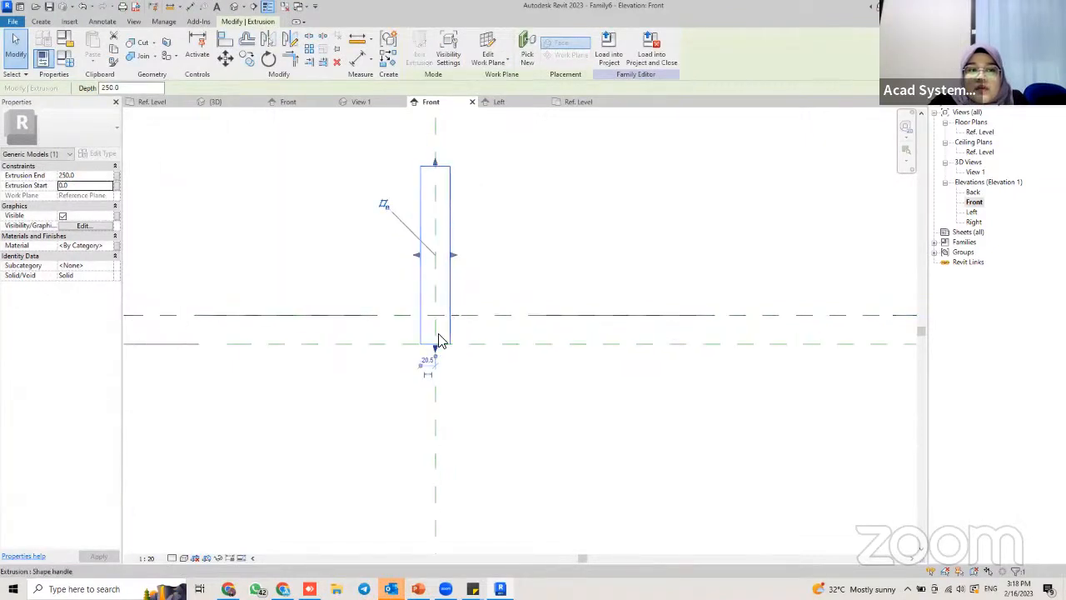
# Set the extrusion end to -5 mm so the extrusion forms a thin plate below the lower reference plane
pyautogui.click(75, 175)
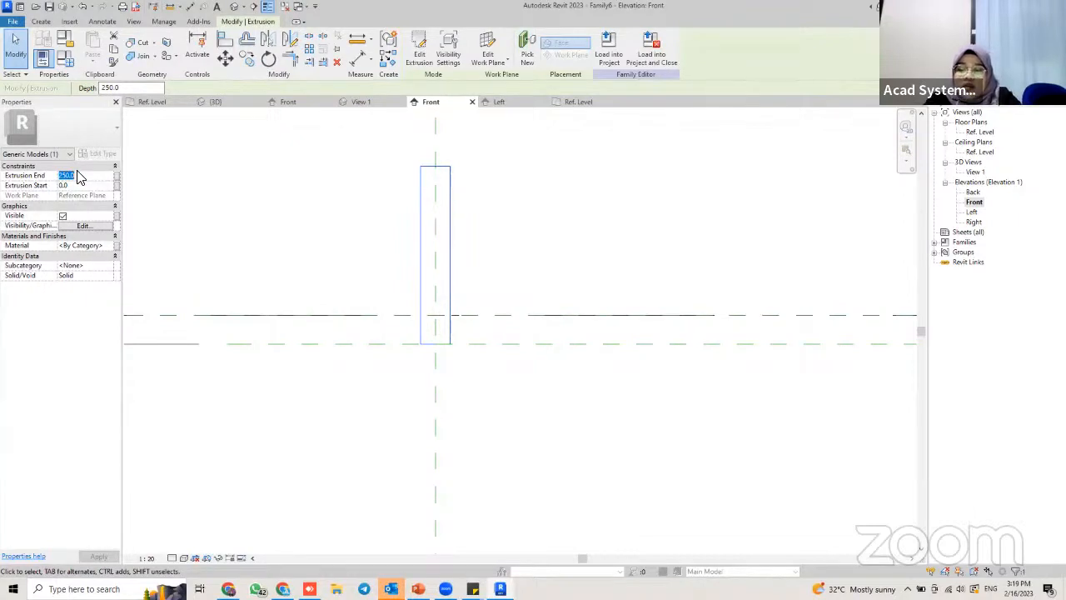
pyautogui.write('5')
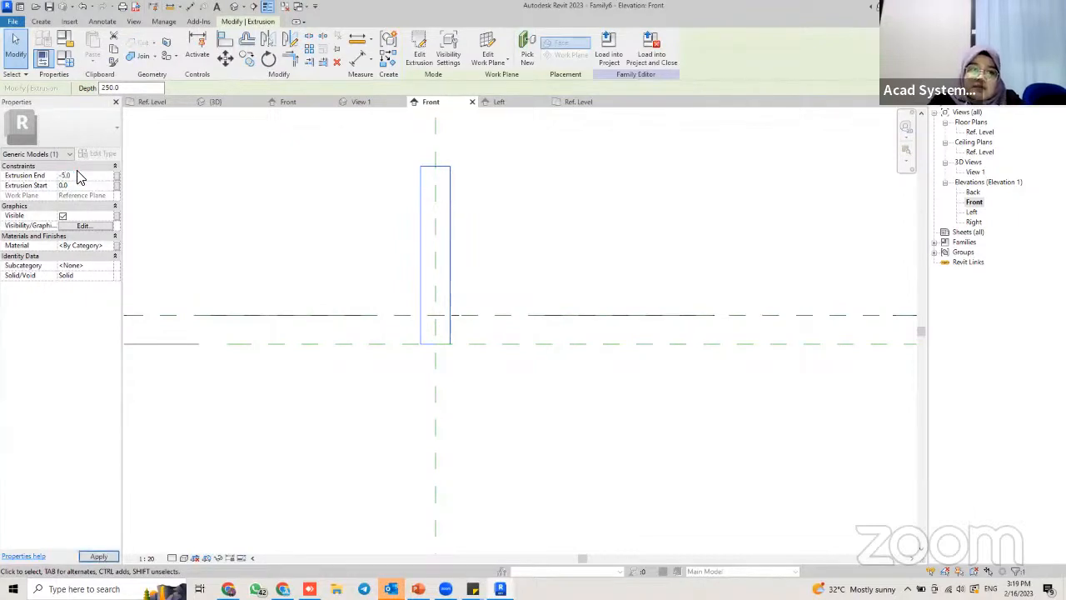
pyautogui.click(464, 359)
pyautogui.scroll(2, 441, 357)
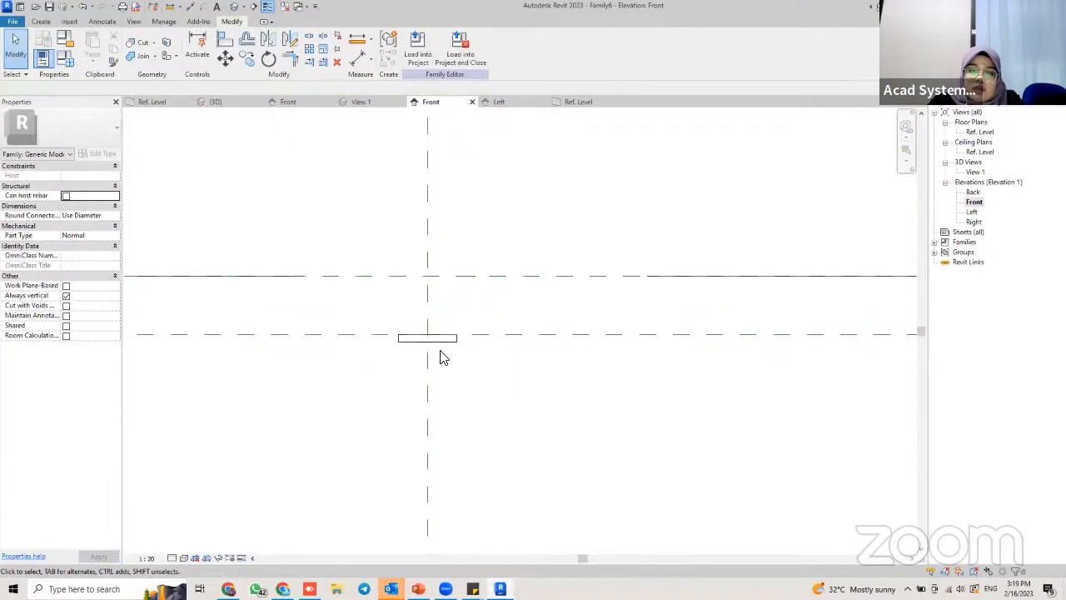
pyautogui.scroll(1, 437, 354)
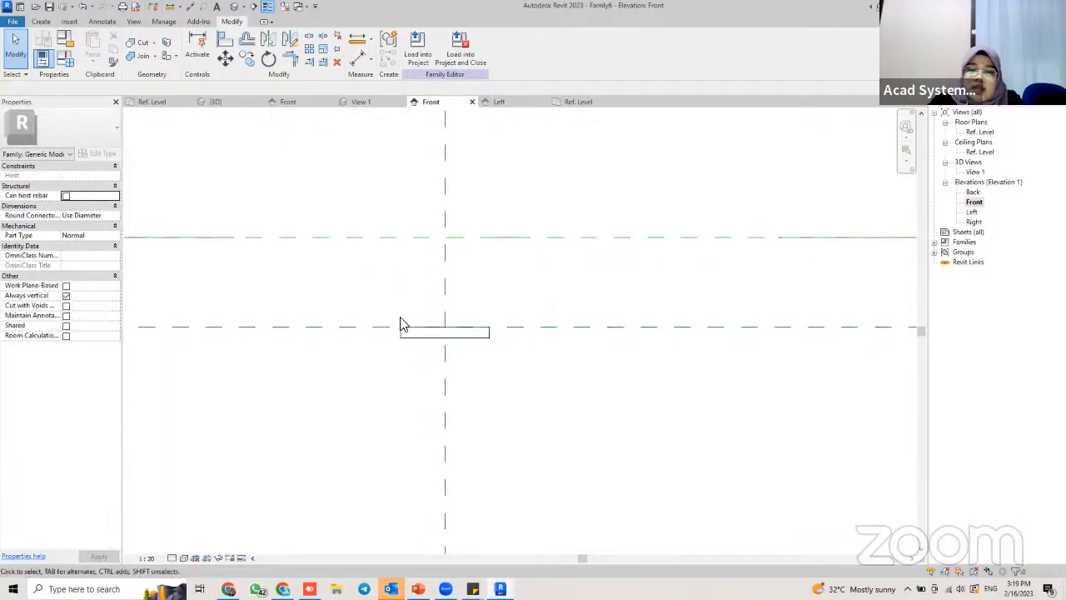
# Select the plate extrusion at the lower reference plane and examine the front elevation up to the Dropper Height plane
pyautogui.click(465, 337)
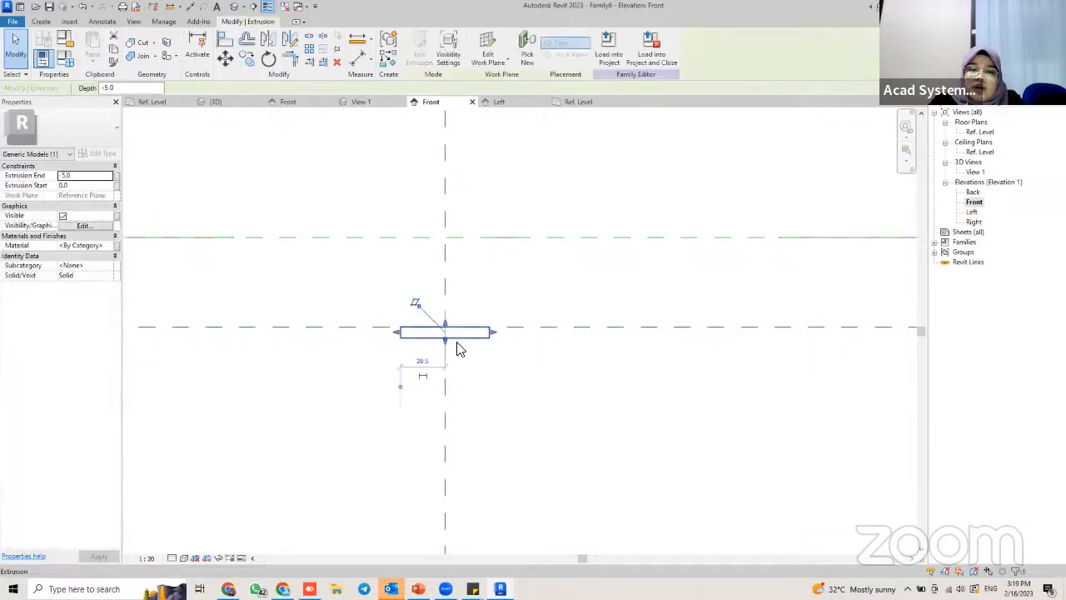
pyautogui.scroll(-1, 463, 304)
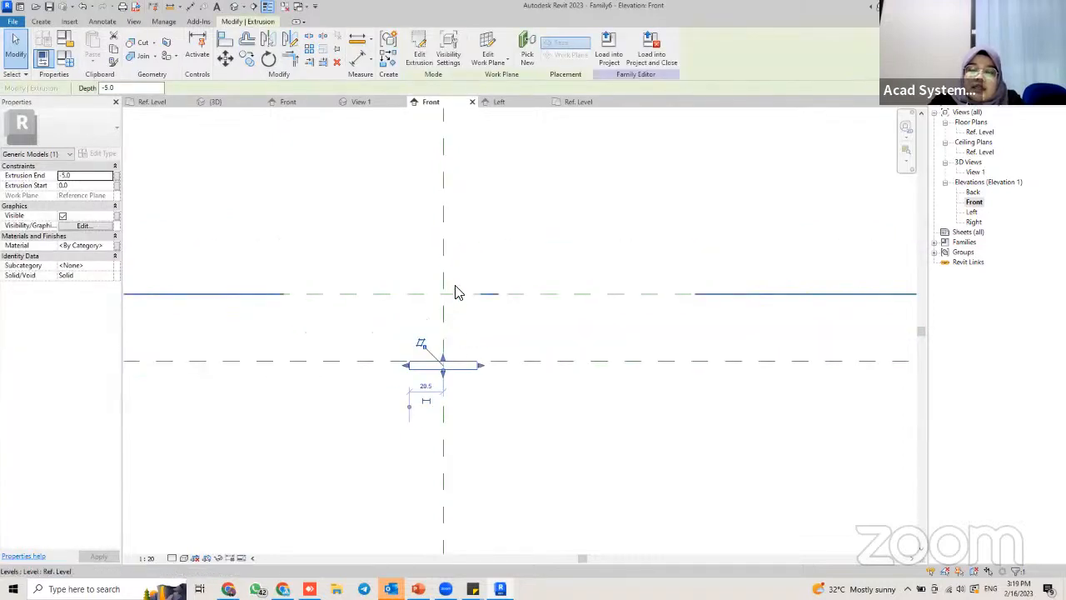
pyautogui.scroll(-2, 455, 293)
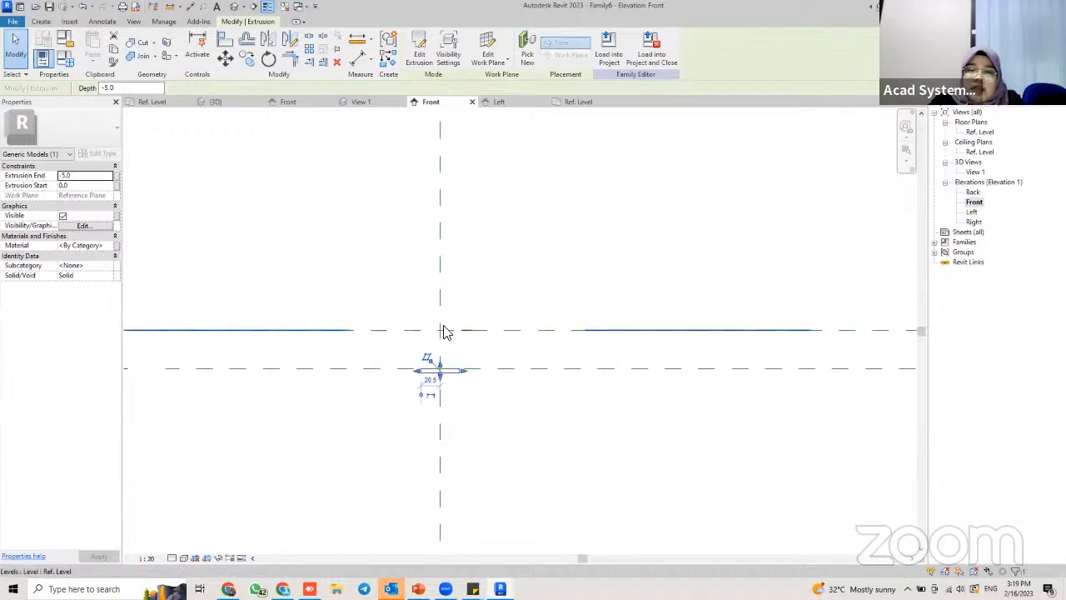
pyautogui.scroll(-1, 441, 253)
pyautogui.moveTo(442, 200); pyautogui.dragTo(451, 443, button='middle')
pyautogui.moveTo(476, 216); pyautogui.dragTo(468, 435, button='middle')
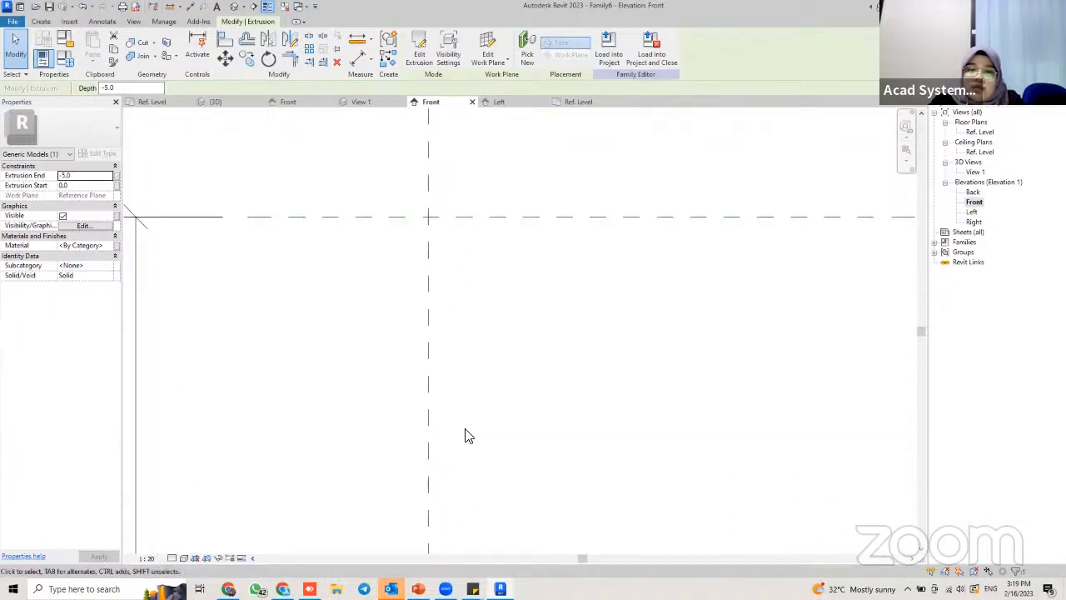
pyautogui.scroll(-1, 436, 290)
pyautogui.moveTo(464, 320); pyautogui.dragTo(458, 138, button='middle')
pyautogui.moveTo(433, 353); pyautogui.dragTo(430, 231, button='middle')
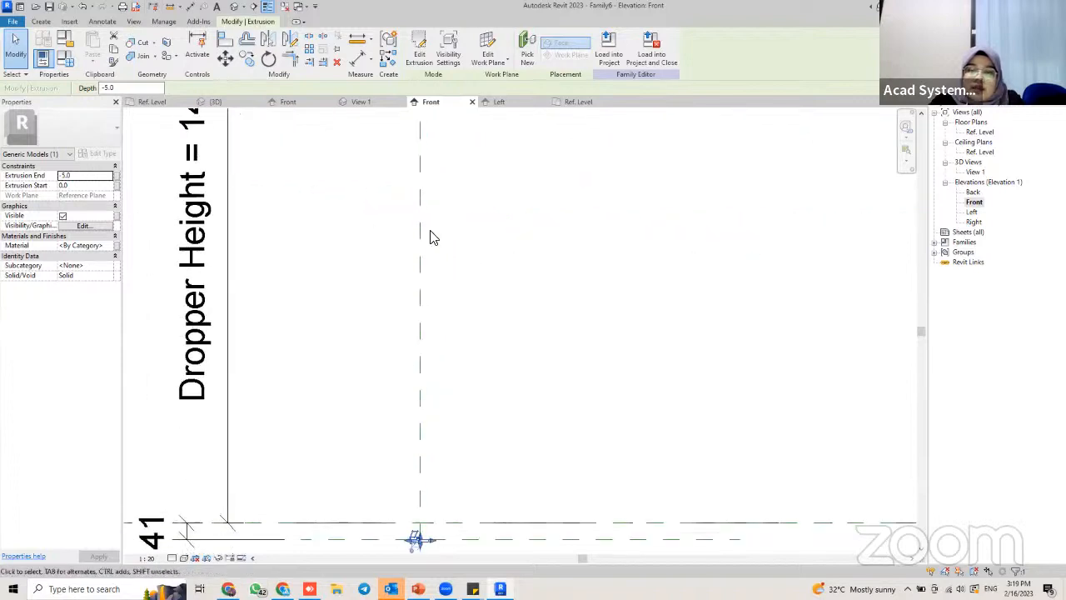
pyautogui.moveTo(405, 439); pyautogui.dragTo(429, 312, button='middle')
pyautogui.scroll(4, 440, 398)
pyautogui.moveTo(469, 436); pyautogui.dragTo(466, 366, button='middle')
# Copy the selected plate extrusion about 55 mm to the left along the lower reference plane
pyautogui.press('m')
pyautogui.press('v')
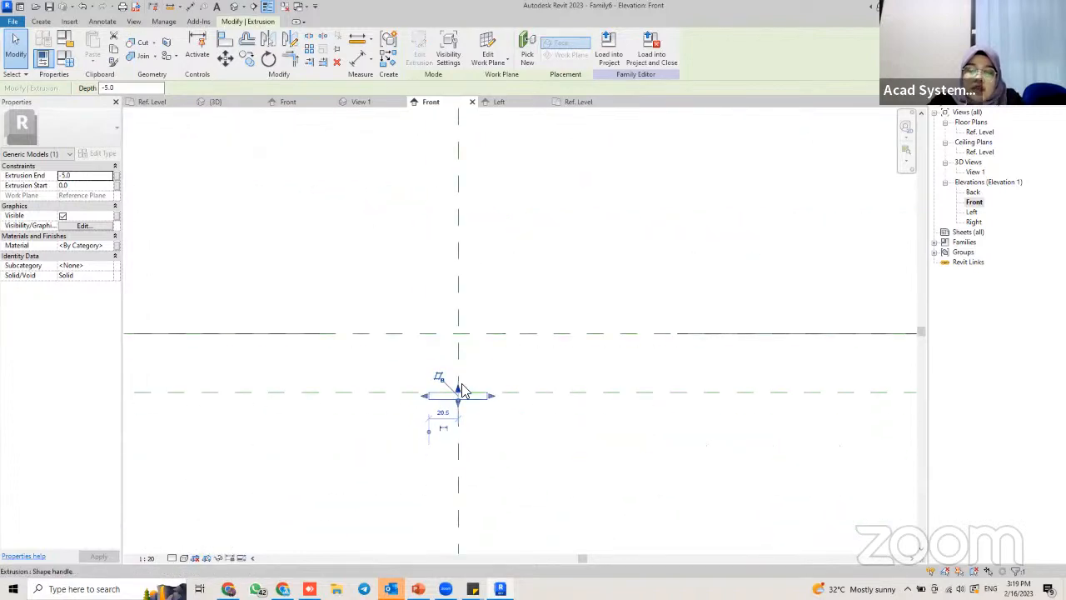
pyautogui.click(459, 398)
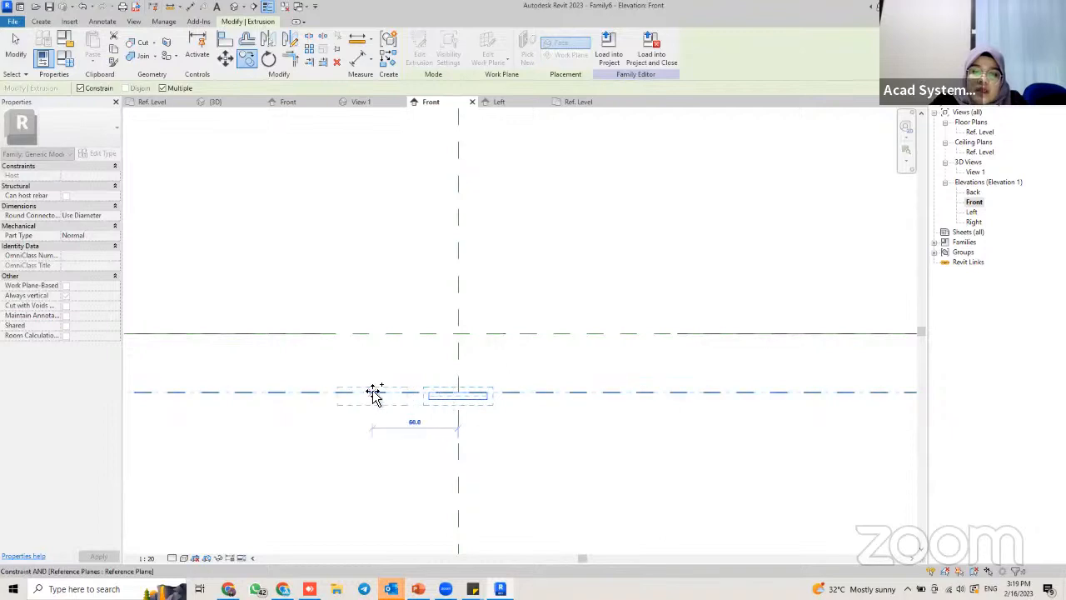
pyautogui.click(380, 398)
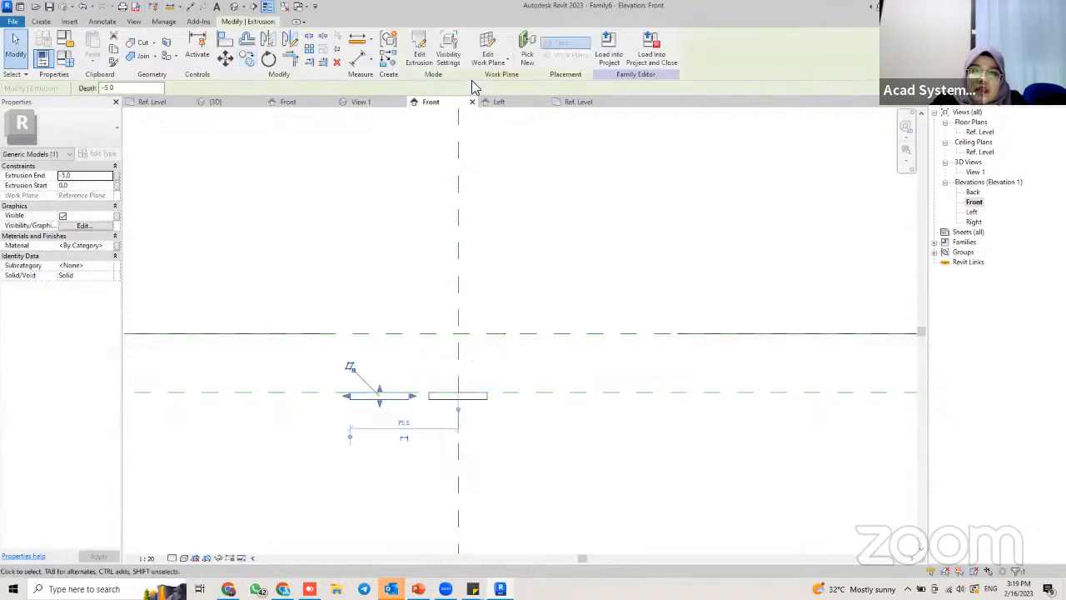
# Change the copied plate's work plane by picking the Ref. Level line above it
pyautogui.click(488, 45)
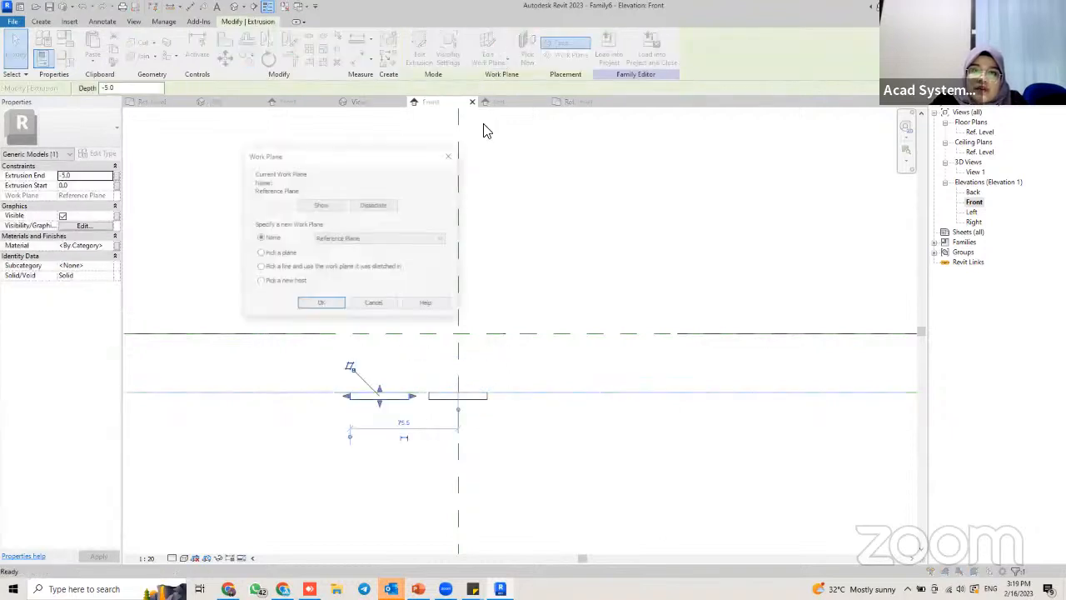
pyautogui.click(320, 304)
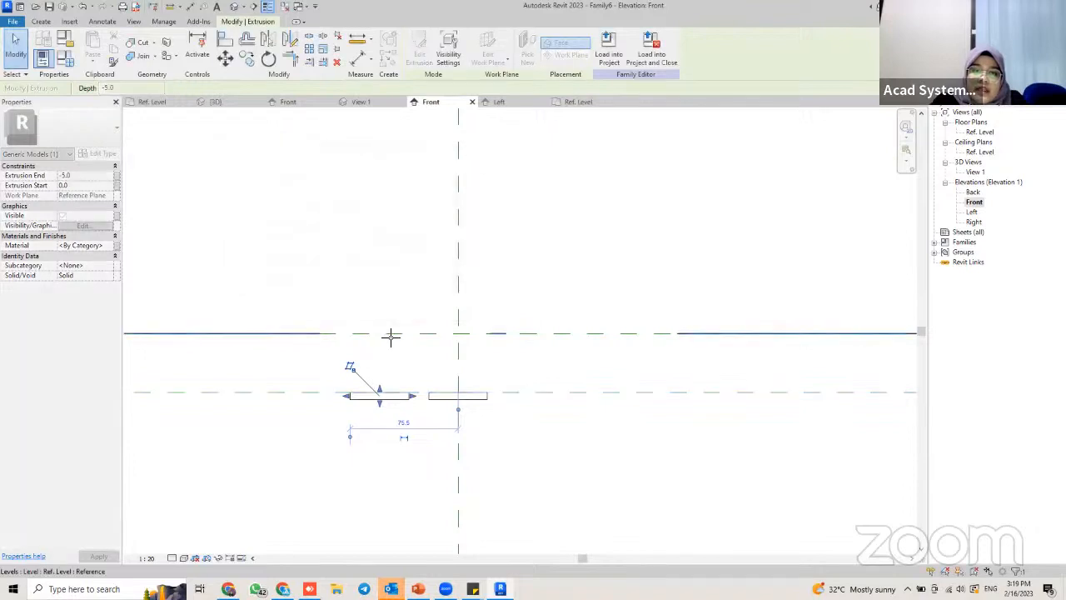
pyautogui.click(391, 335)
pyautogui.click(395, 360)
pyautogui.click(390, 340)
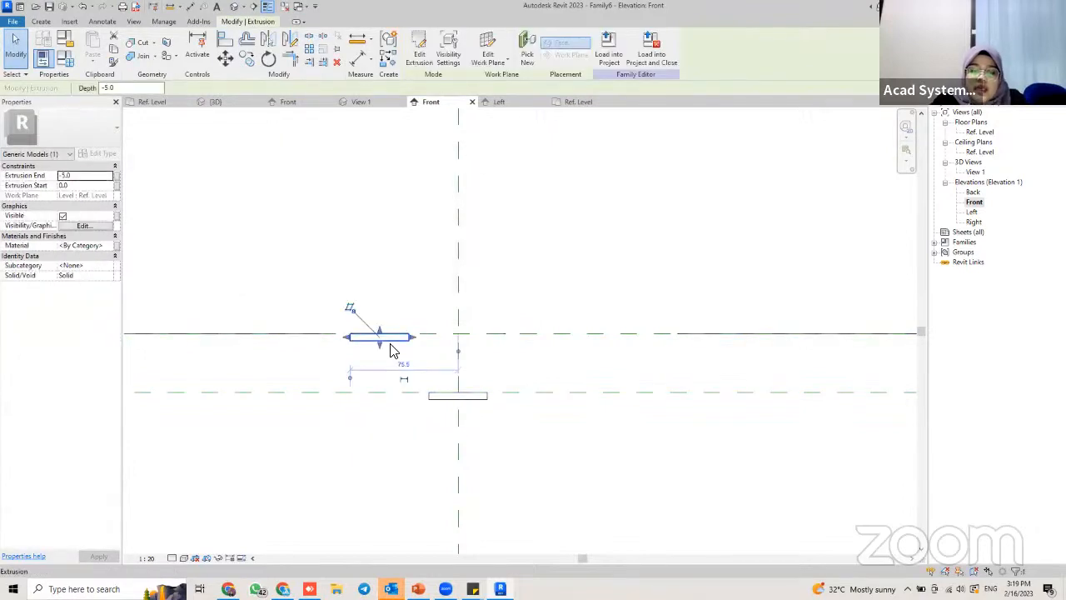
# Move the copied plate along Ref. Level until it is centred on the vertical reference plane
pyautogui.moveTo(391, 340); pyautogui.dragTo(459, 334)
pyautogui.click(474, 358)
pyautogui.scroll(2, 464, 348)
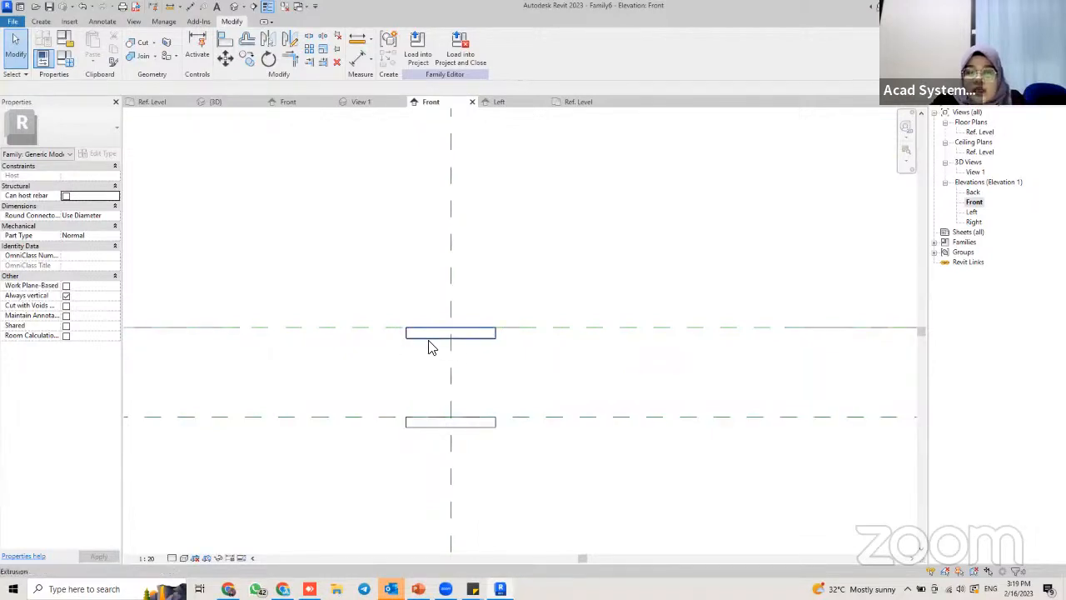
# Try to set the Ref. Level plate's Extrusion End to 5.0 and edit its Extrusion Start value
pyautogui.click(431, 339)
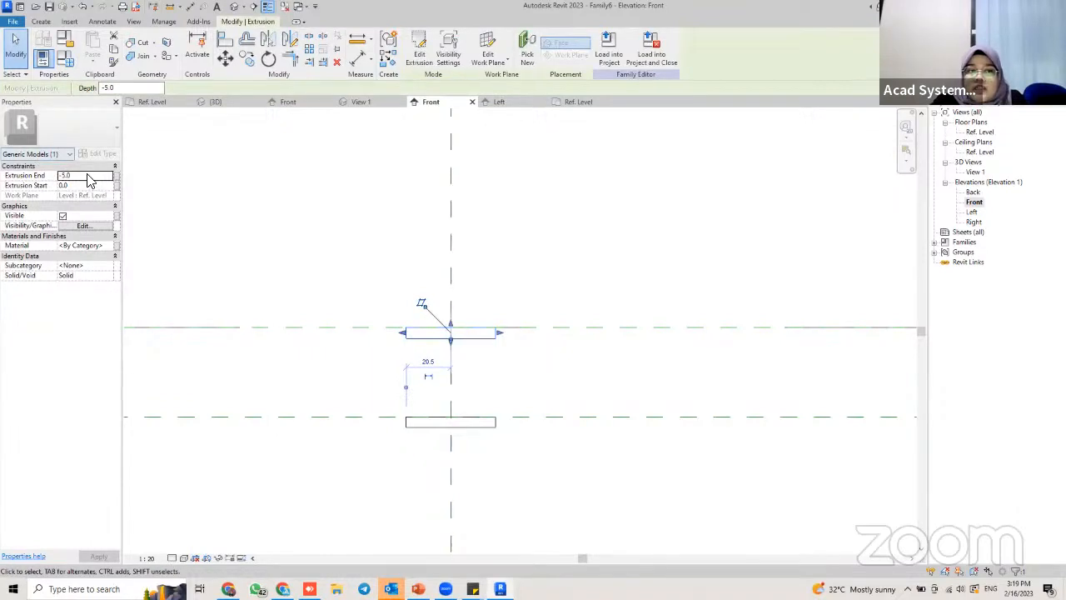
pyautogui.click(87, 177)
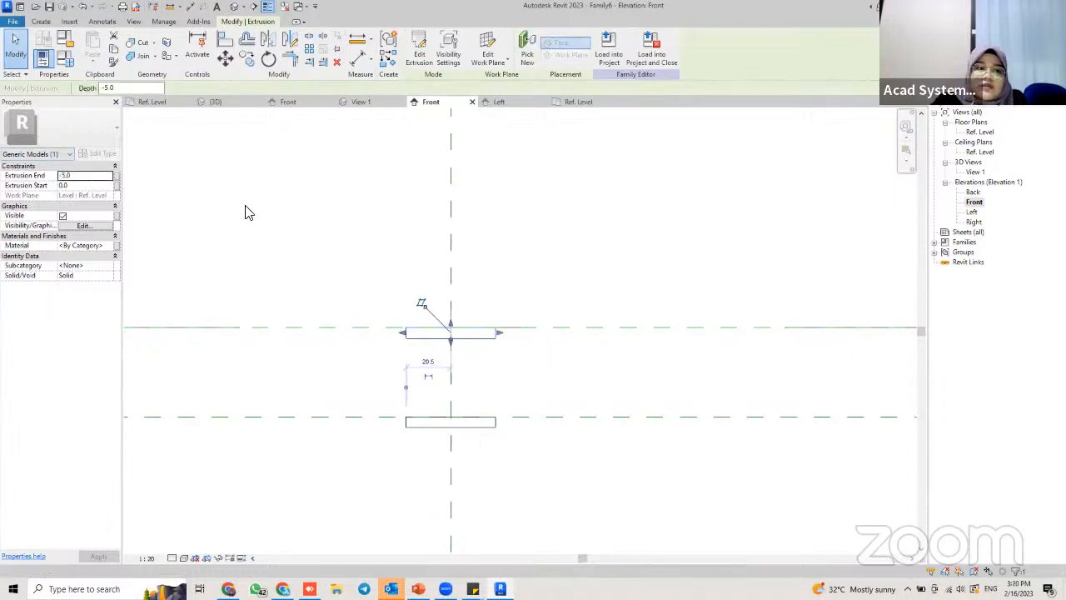
pyautogui.click(78, 177)
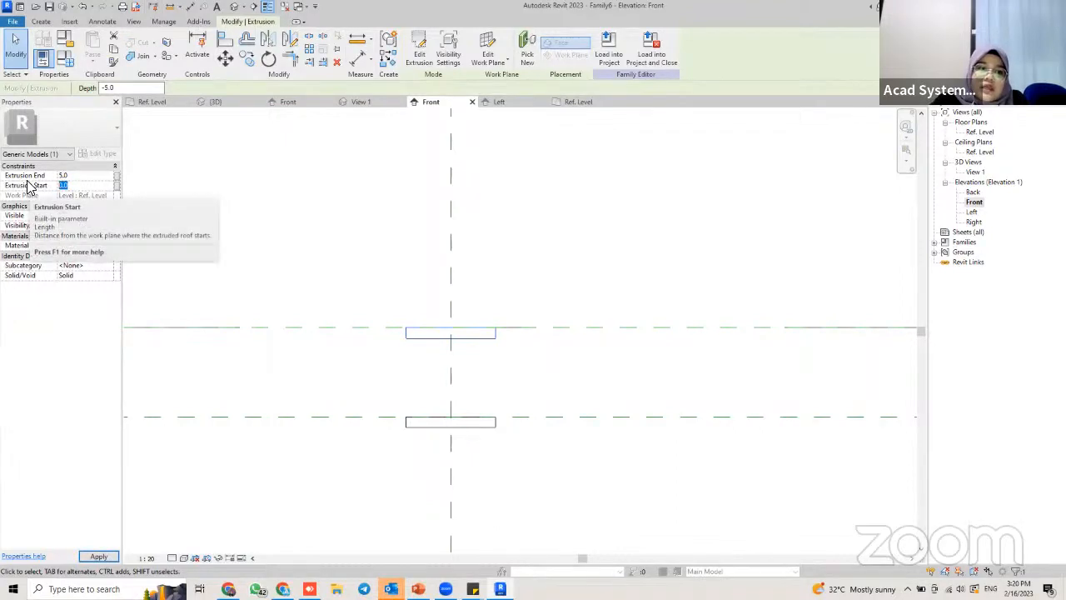
pyautogui.write('1')
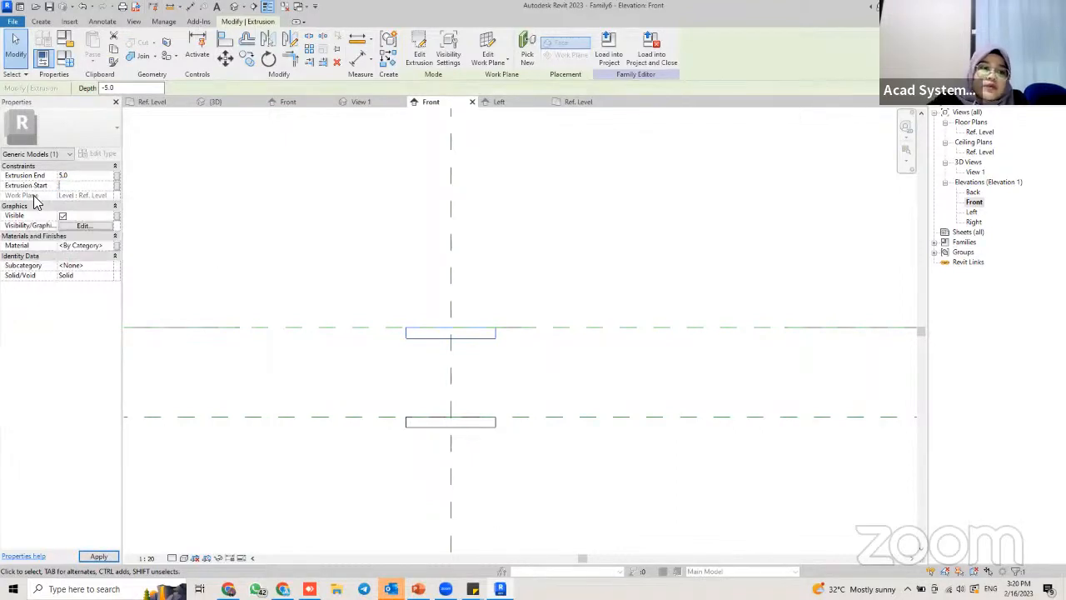
pyautogui.click(99, 556)
pyautogui.click(600, 298)
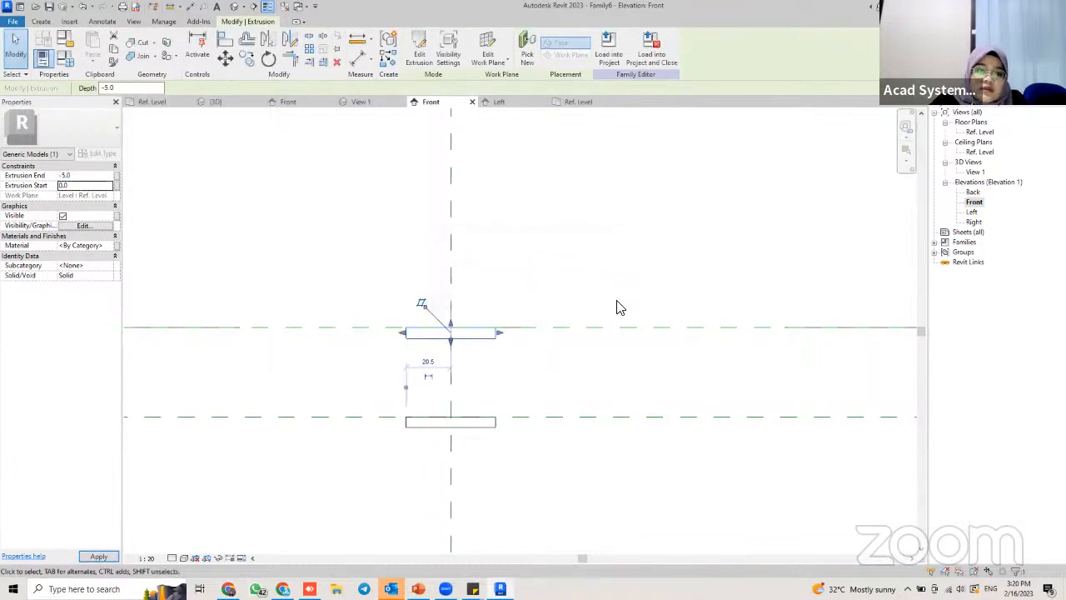
# Set the Extrusion End of the plate on Ref. Level to 5.0 so it extends above the level
pyautogui.click(80, 176)
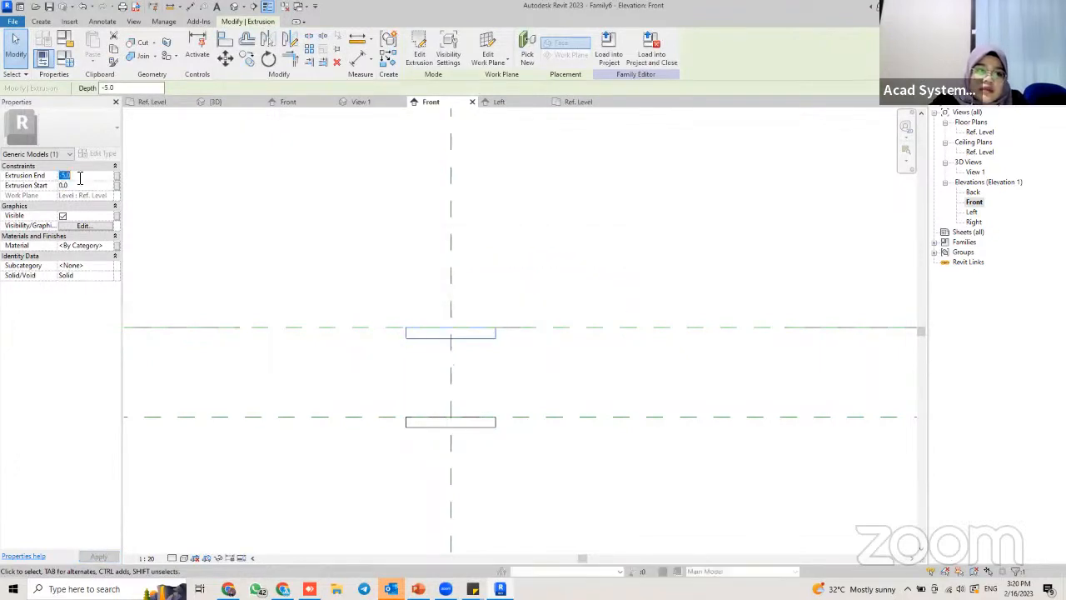
pyautogui.write('5')
pyautogui.press('Return')
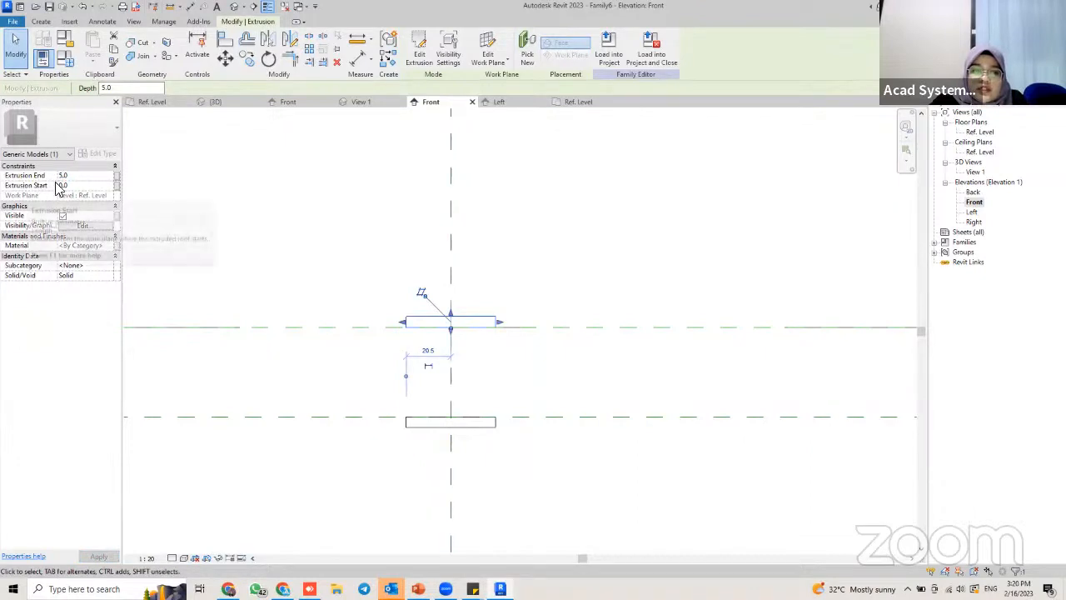
pyautogui.click(538, 315)
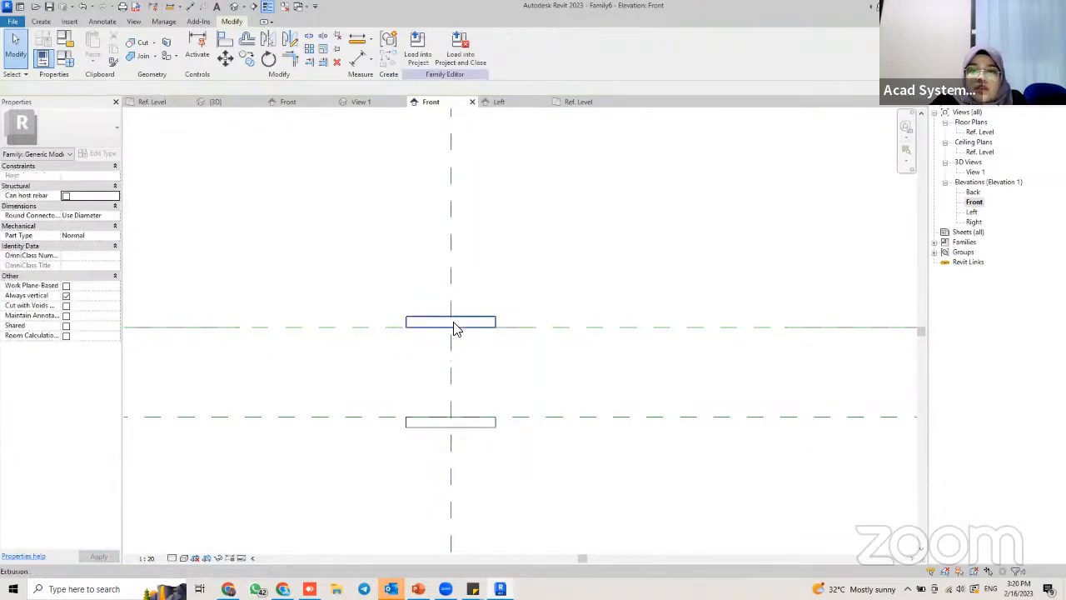
# Copy the plate on Ref. Level about 50 mm to the left along the level line
pyautogui.scroll(-1, 458, 325)
pyautogui.click(464, 314)
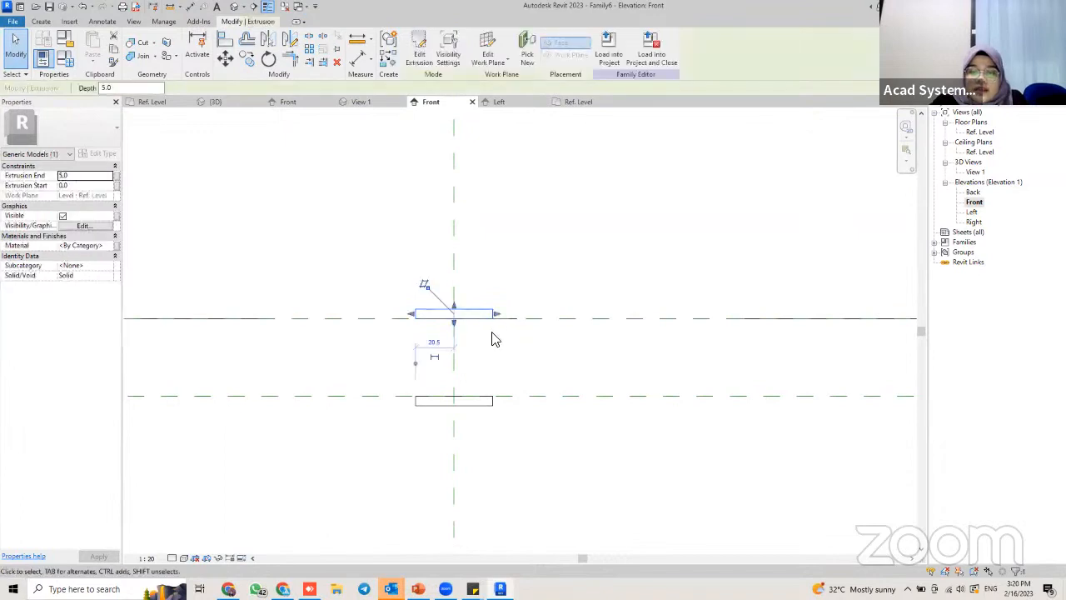
pyautogui.press('c')
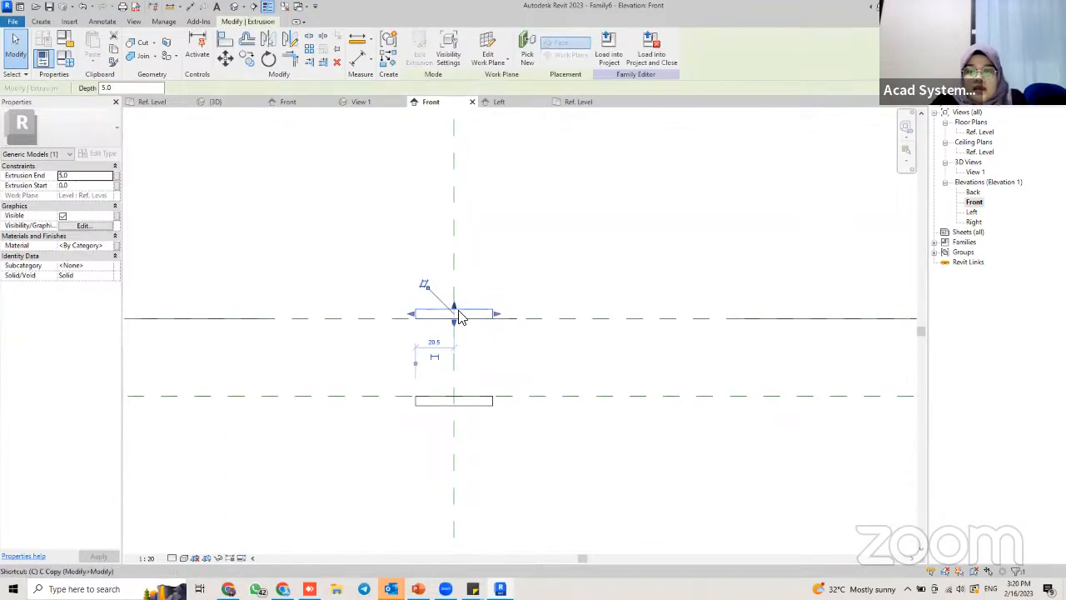
pyautogui.press('Escape')
pyautogui.press('Escape')
pyautogui.click(458, 317)
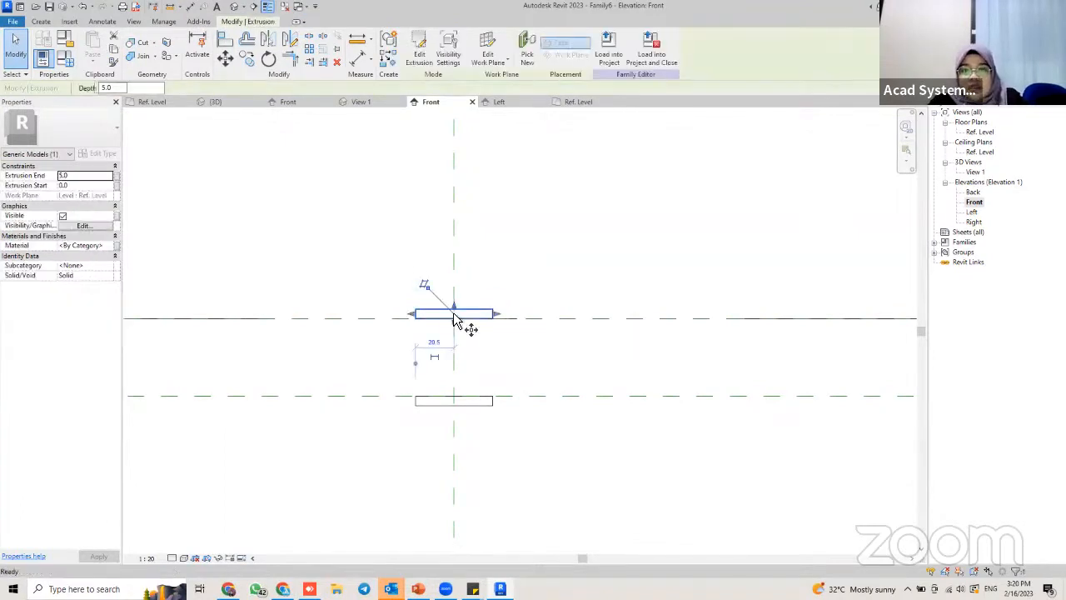
pyautogui.press('c')
pyautogui.press('o')
pyautogui.click(456, 317)
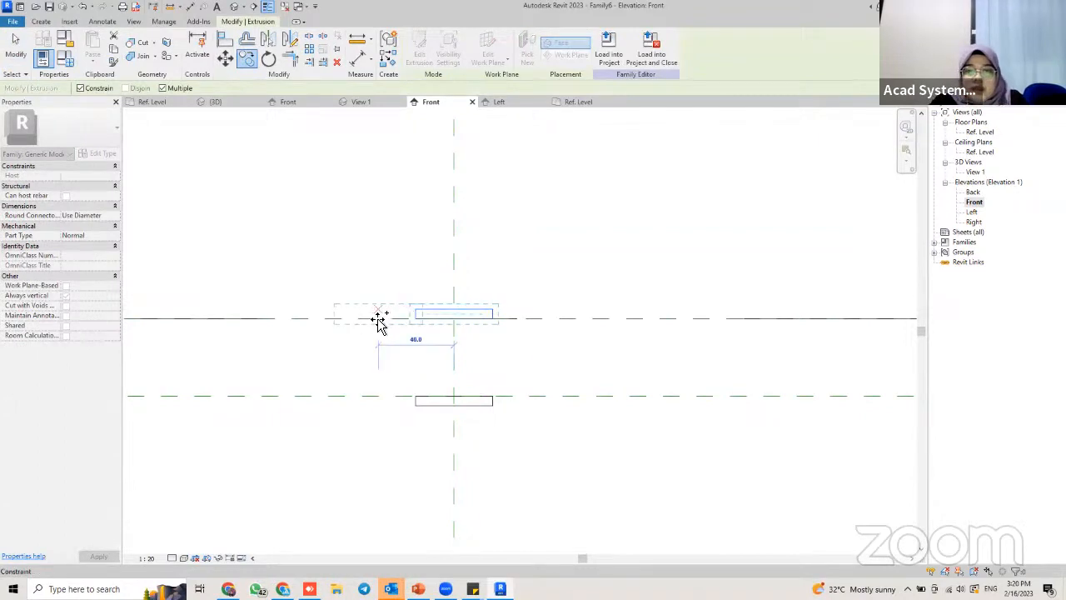
pyautogui.click(361, 319)
pyautogui.press('Escape')
pyautogui.scroll(-1, 406, 287)
pyautogui.moveTo(406, 287); pyautogui.dragTo(431, 339, button='middle')
pyautogui.press('Escape')
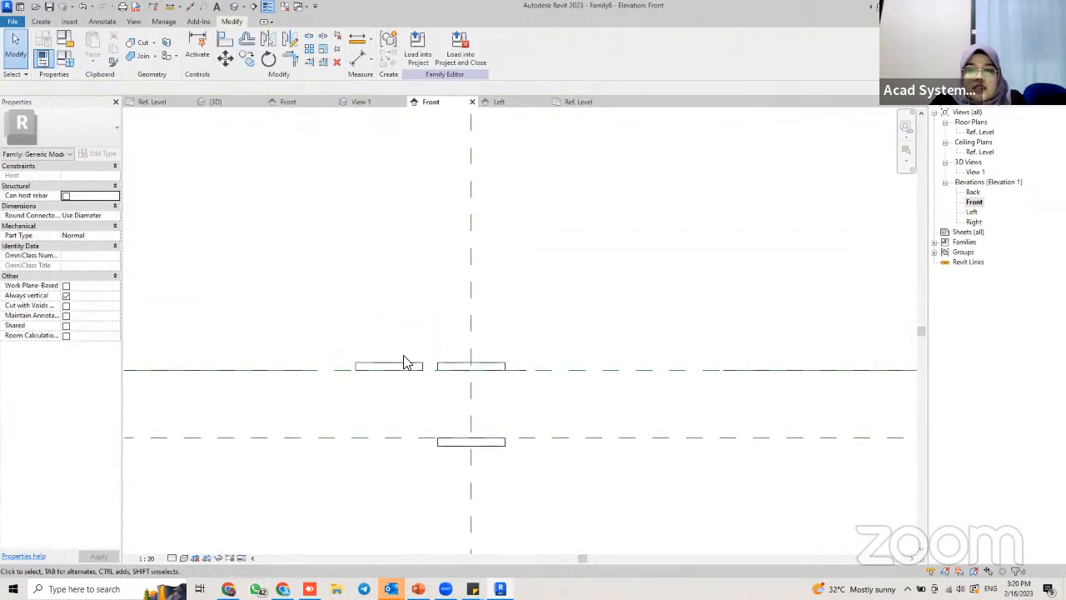
# Change the new copy's work plane to the upper reference plane at the top of the Dropper Height dimension
pyautogui.click(407, 363)
pyautogui.click(490, 44)
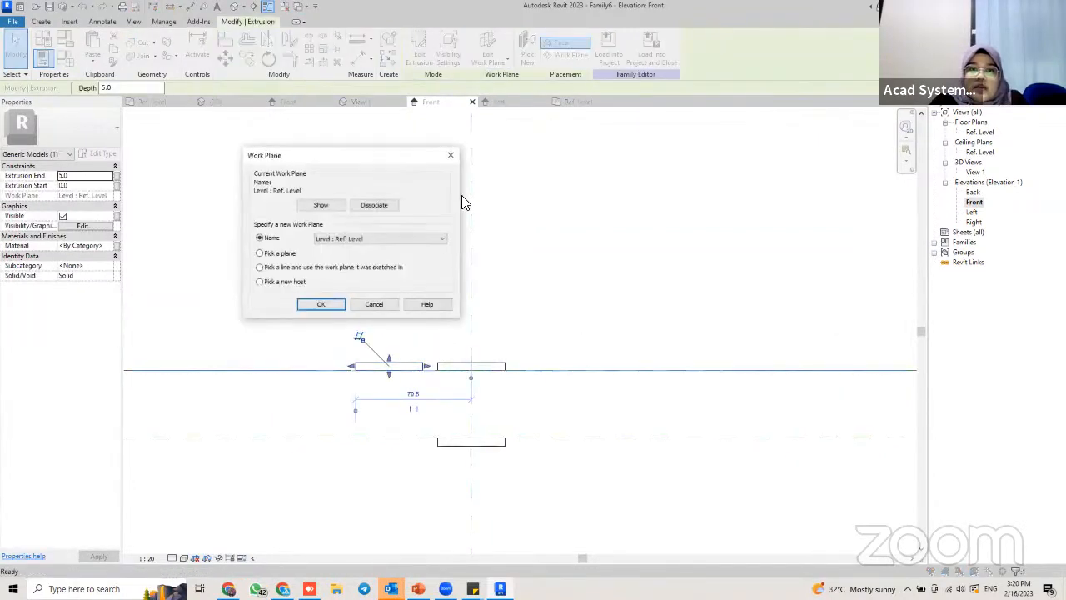
pyautogui.click(320, 304)
pyautogui.scroll(4, 525, 411)
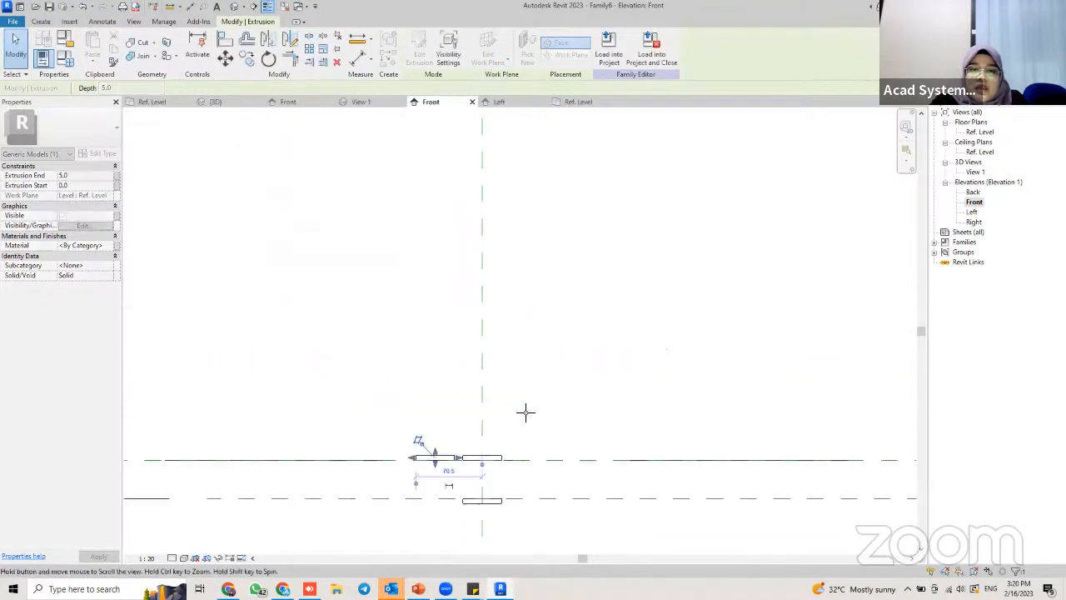
pyautogui.scroll(-3, 497, 191)
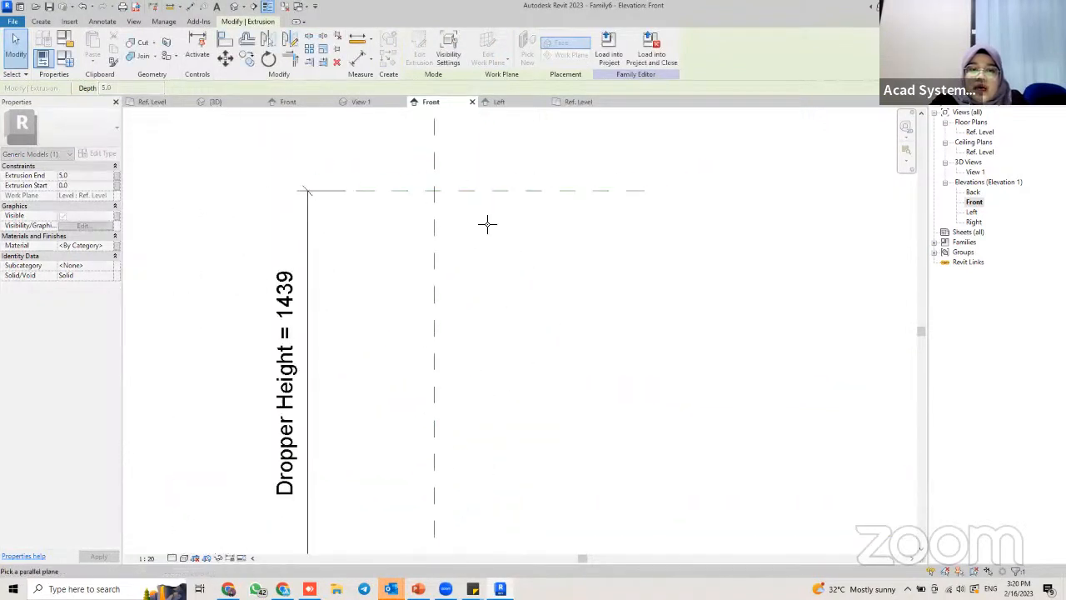
pyautogui.click(430, 193)
pyautogui.moveTo(445, 201); pyautogui.dragTo(435, 238, button='middle')
pyautogui.click(435, 239)
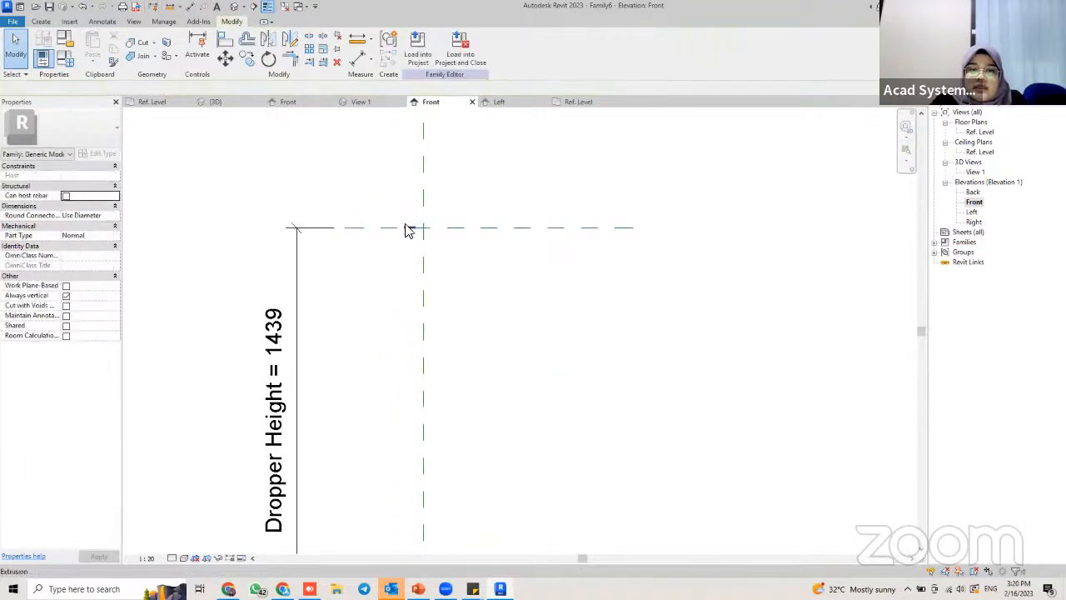
# Set the top plate's Extrusion End to 0 and adjust its Extrusion Start so it lies below the upper reference plane
pyautogui.scroll(4, 406, 232)
pyautogui.click(441, 236)
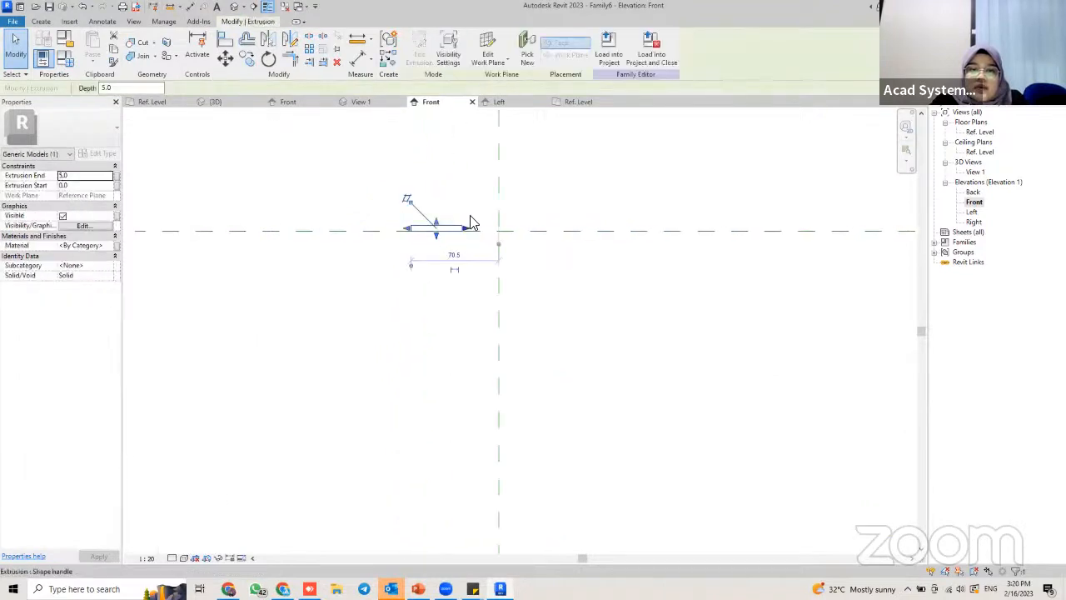
pyautogui.scroll(-1, 360, 235)
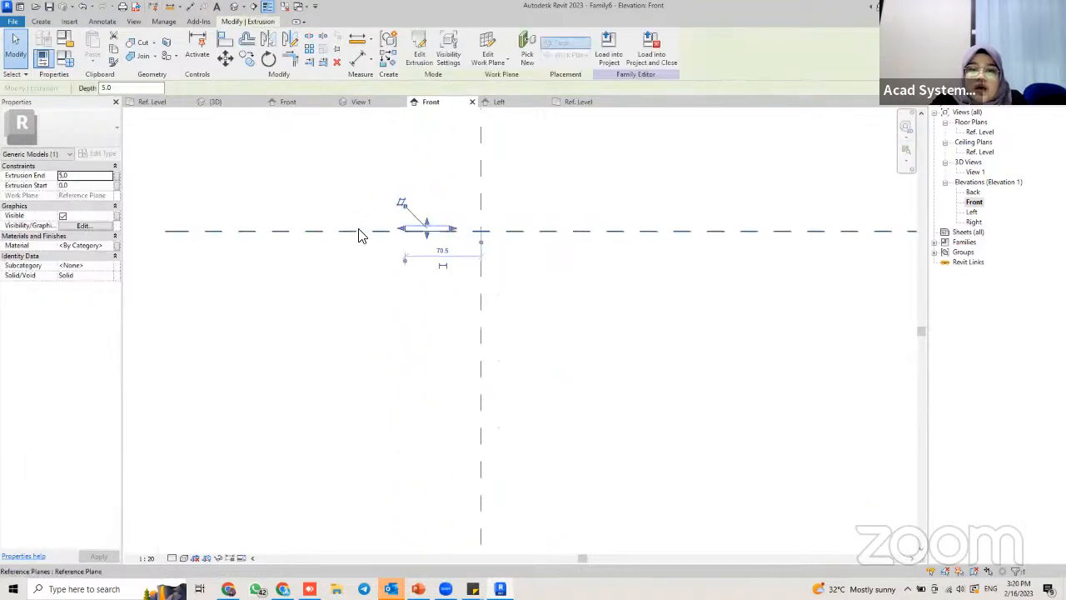
pyautogui.scroll(-1, 283, 238)
pyautogui.moveTo(373, 241)
pyautogui.mouseDown(button='middle')
pyautogui.moveTo(439, 228)
pyautogui.moveTo(383, 246)
pyautogui.mouseUp(button='middle')
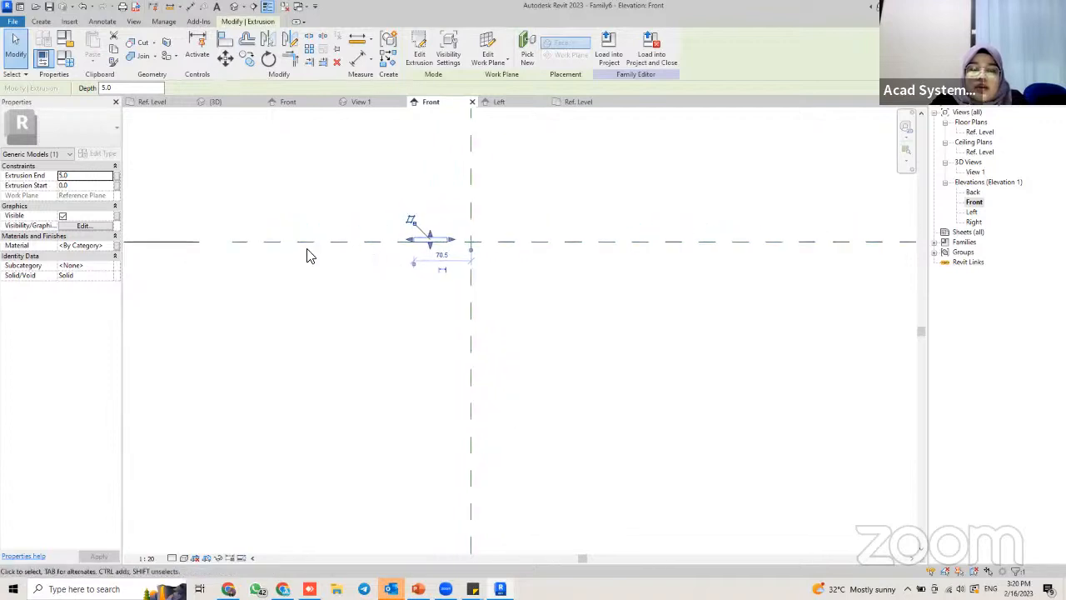
pyautogui.moveTo(309, 255)
pyautogui.mouseDown(button='middle')
pyautogui.moveTo(369, 238)
pyautogui.moveTo(300, 242)
pyautogui.mouseUp(button='middle')
pyautogui.click(83, 176)
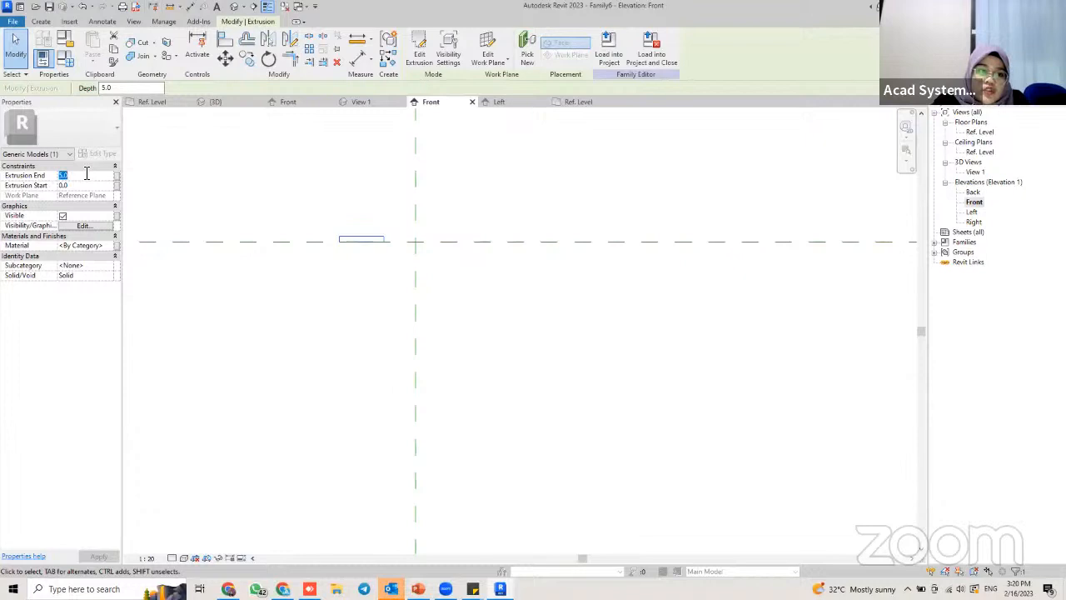
pyautogui.write('0')
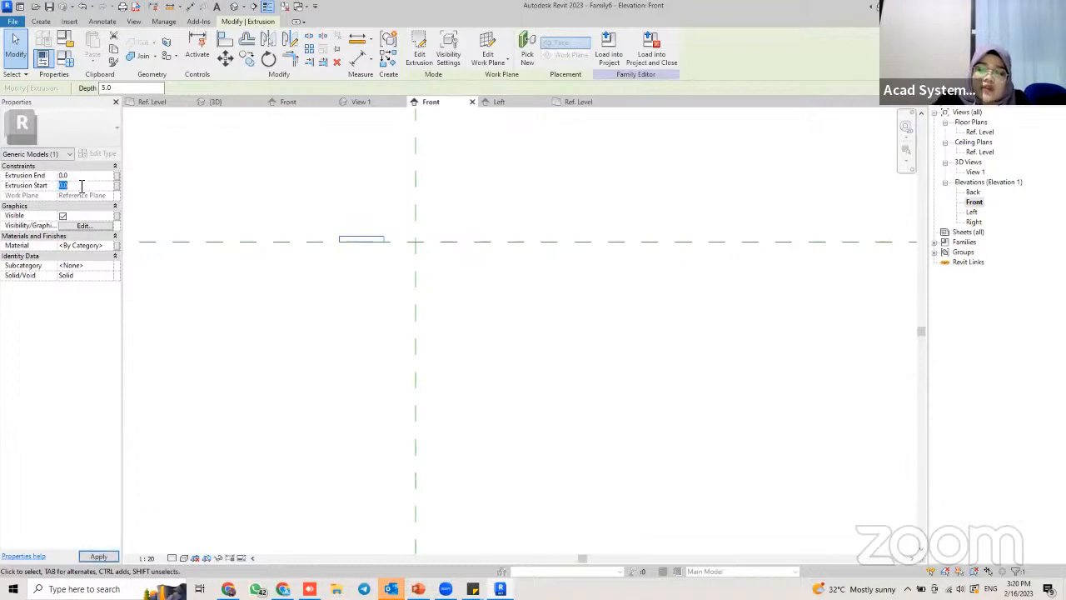
pyautogui.click(369, 253)
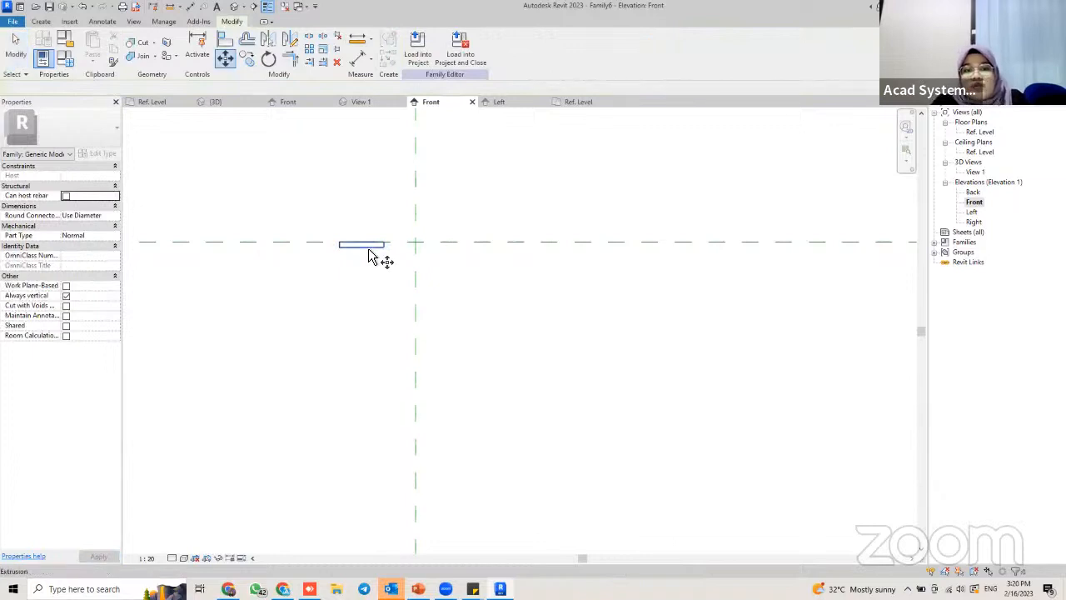
# Move the plate beneath the upper reference plane so its midpoint sits on the vertical centre reference plane
pyautogui.click(370, 253)
pyautogui.press('m')
pyautogui.press('v')
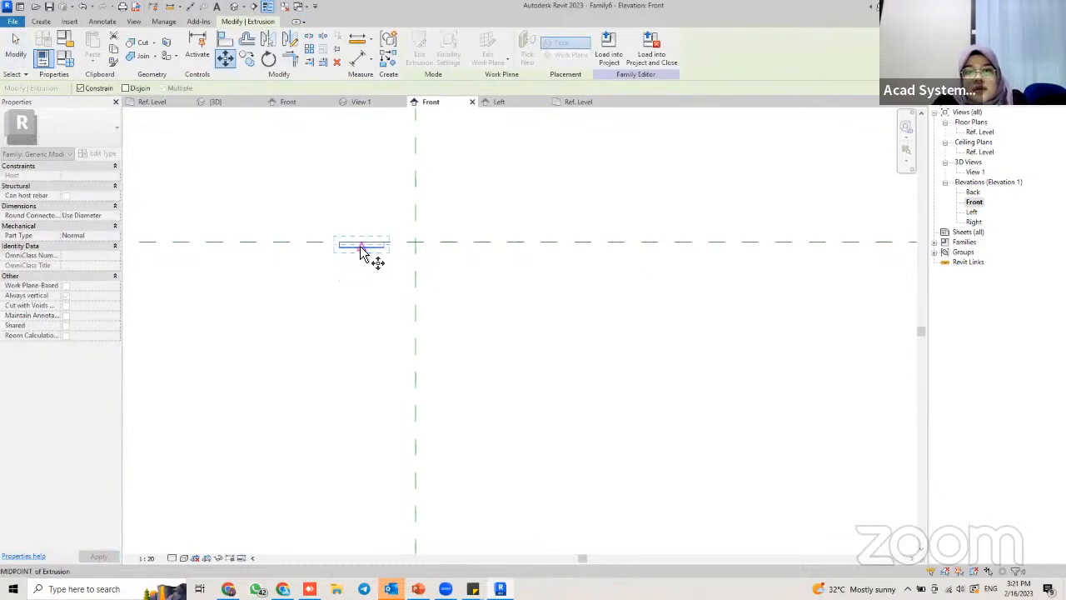
pyautogui.click(364, 256)
pyautogui.click(413, 252)
pyautogui.click(462, 297)
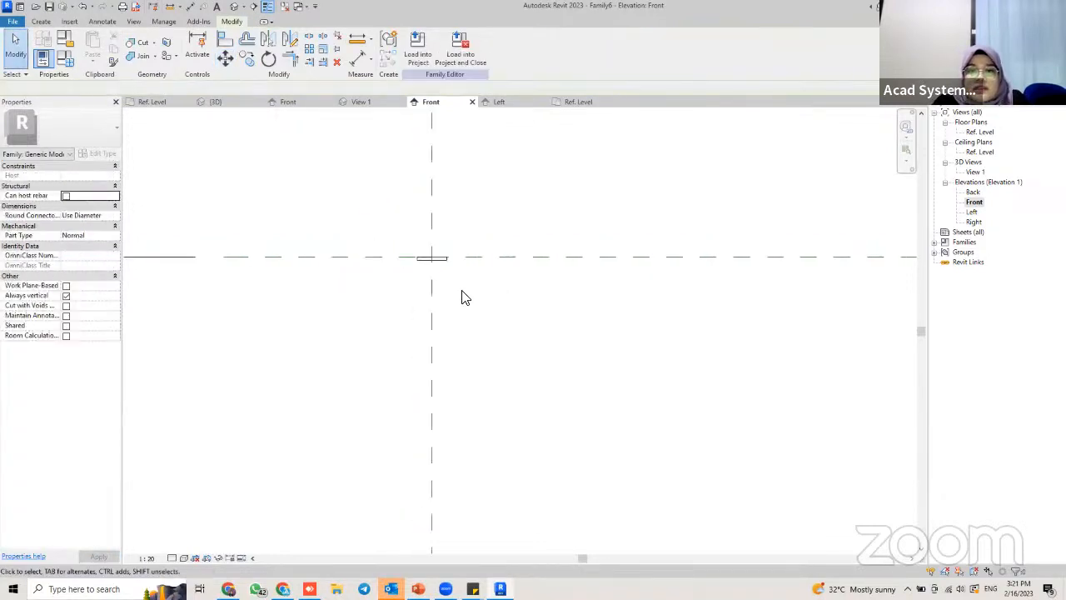
# Close the inactive views and open the Ref. Level floor plan
pyautogui.scroll(5, 478, 361)
pyautogui.scroll(-3, 499, 374)
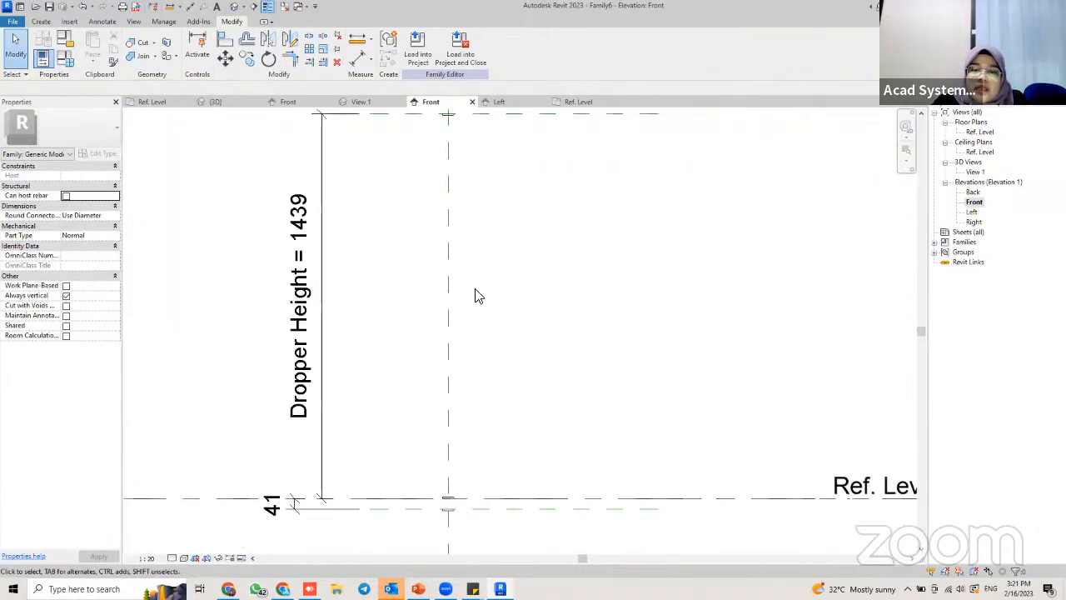
pyautogui.moveTo(473, 312); pyautogui.dragTo(463, 348, button='middle')
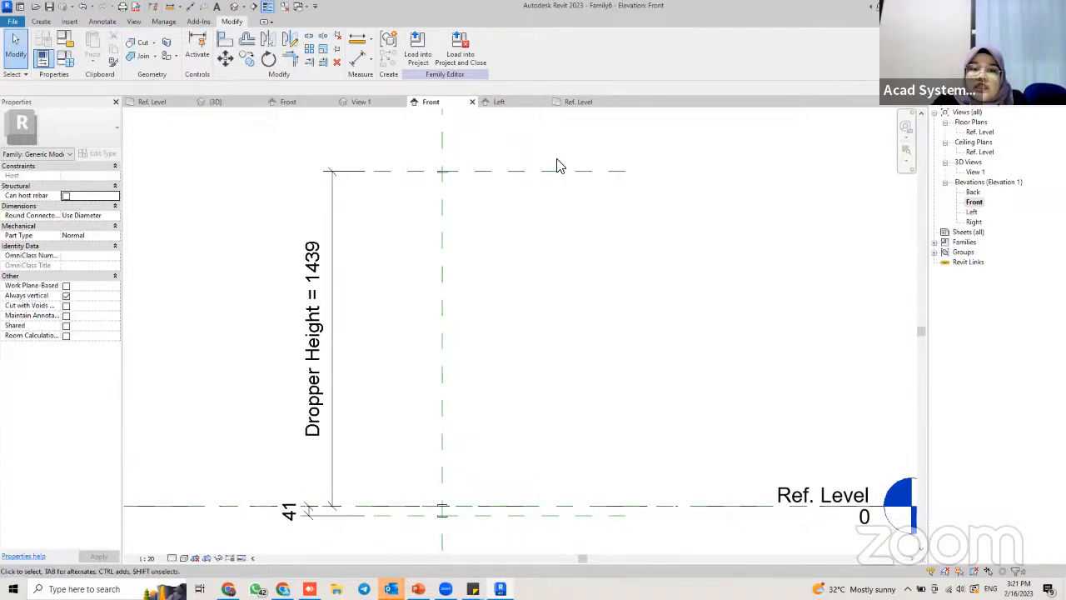
pyautogui.scroll(4, 442, 475)
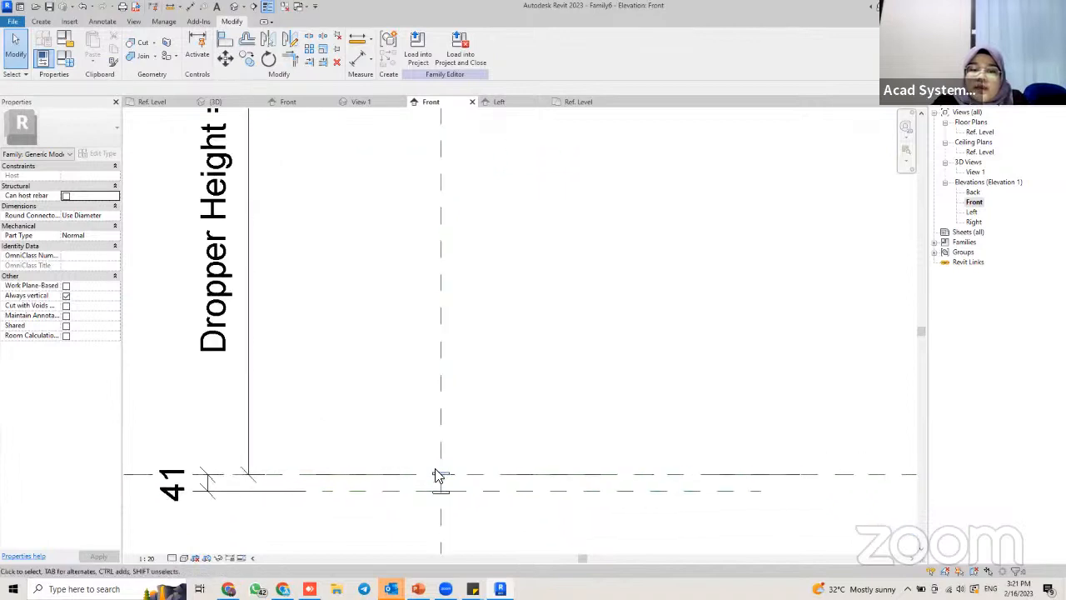
pyautogui.moveTo(408, 485); pyautogui.dragTo(412, 435, button='middle')
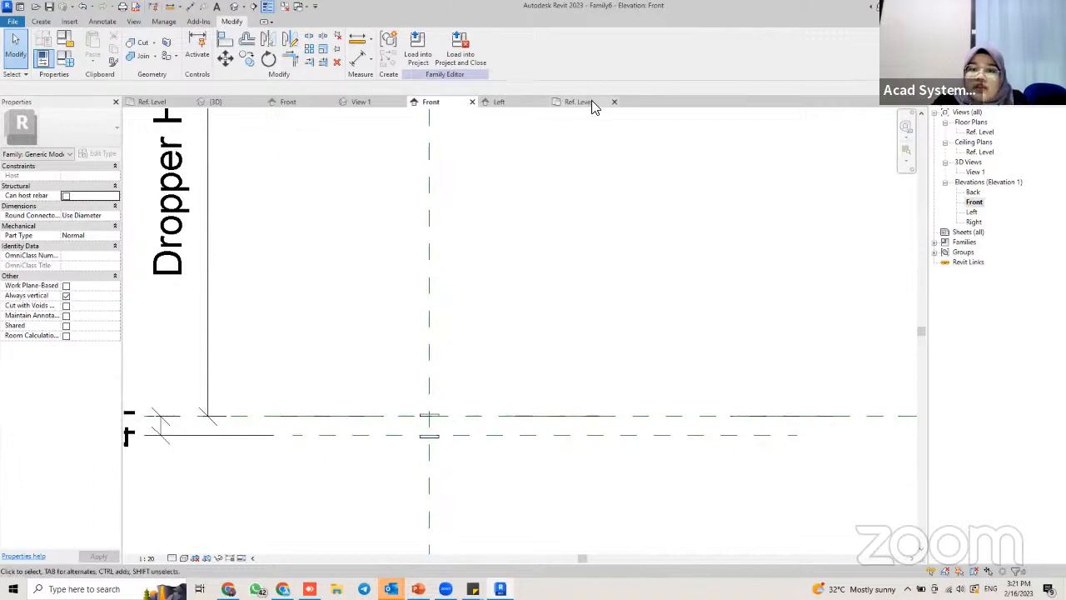
pyautogui.click(284, 8)
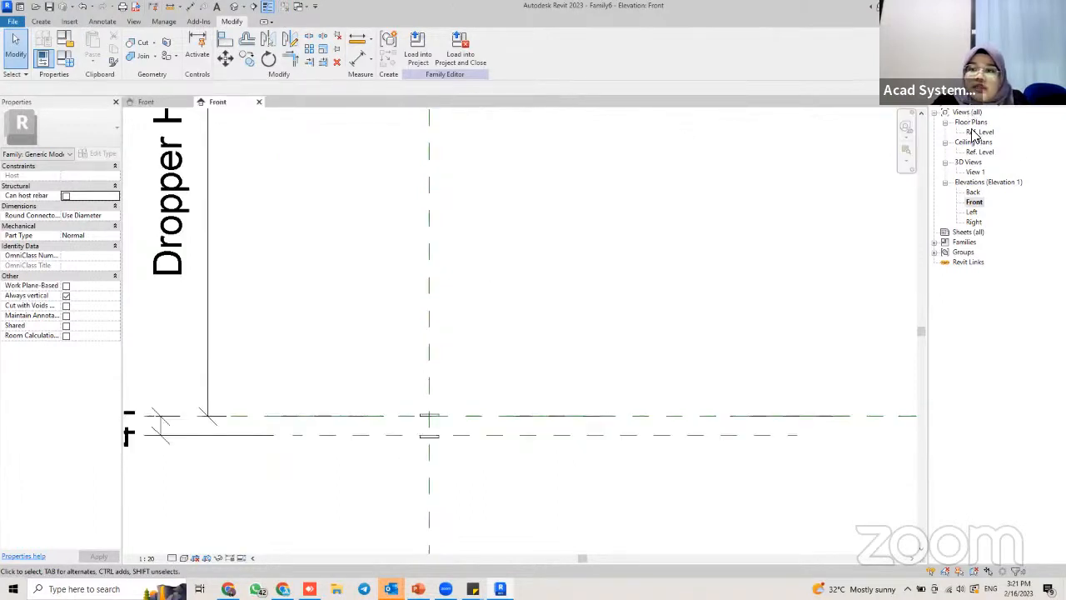
pyautogui.doubleClick(974, 132)
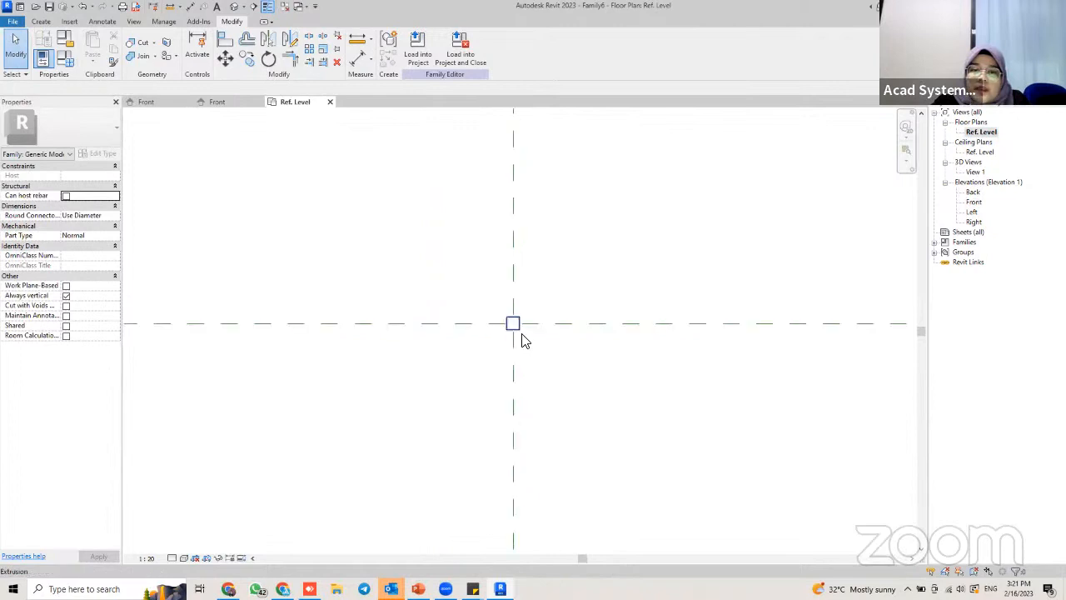
# Create an extrusion from a circumscribed polygon with 8 sides and a 10 mm radius, centred on the intersection of the reference planes
pyautogui.scroll(2, 522, 333)
pyautogui.moveTo(503, 302); pyautogui.dragTo(501, 332, button='middle')
pyautogui.scroll(1, 500, 331)
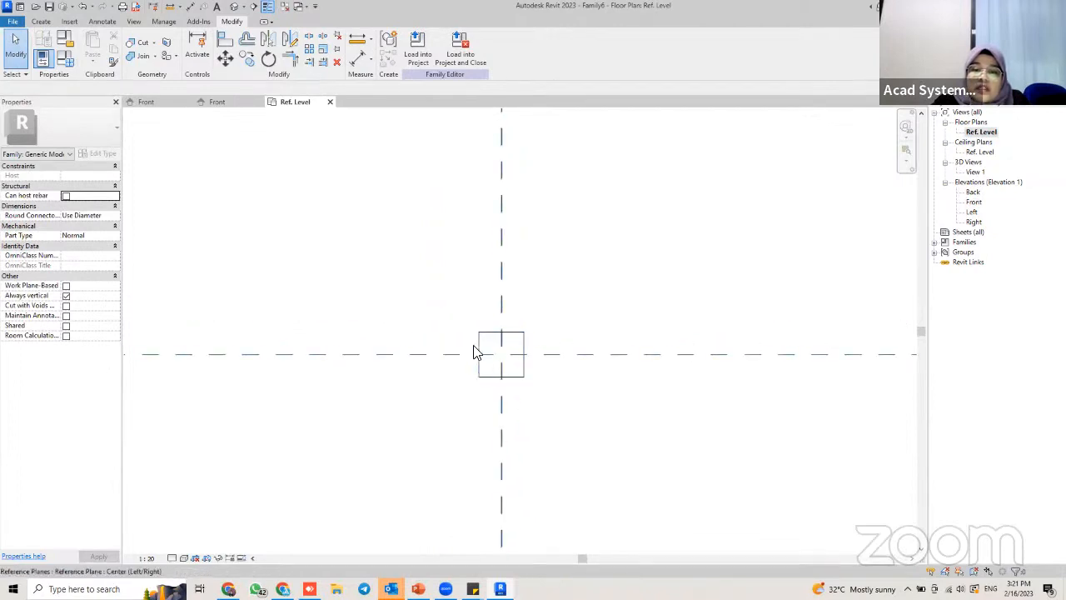
pyautogui.scroll(2, 512, 358)
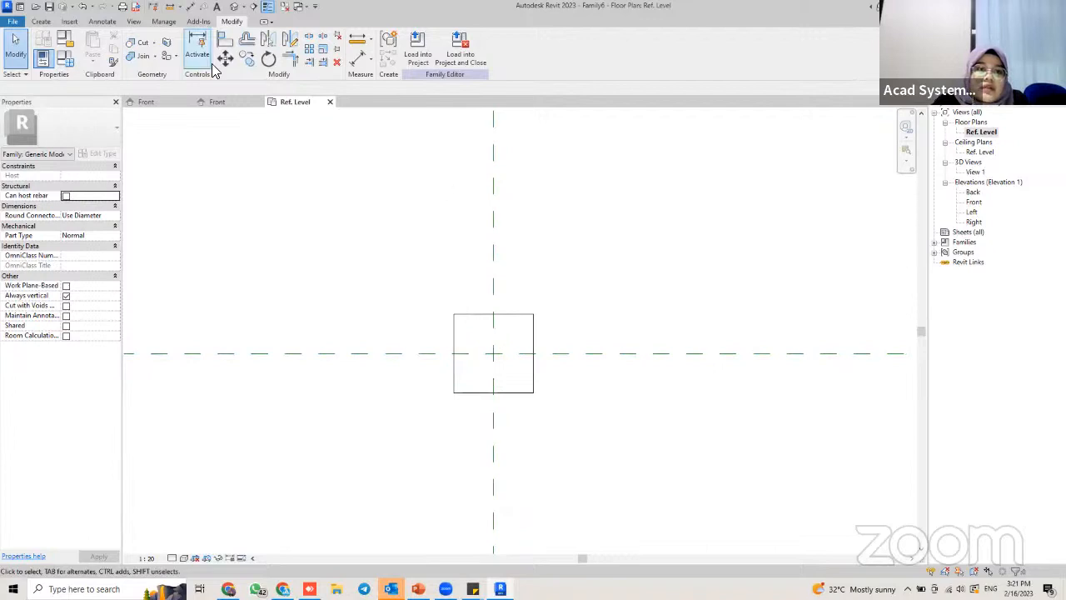
pyautogui.click(41, 22)
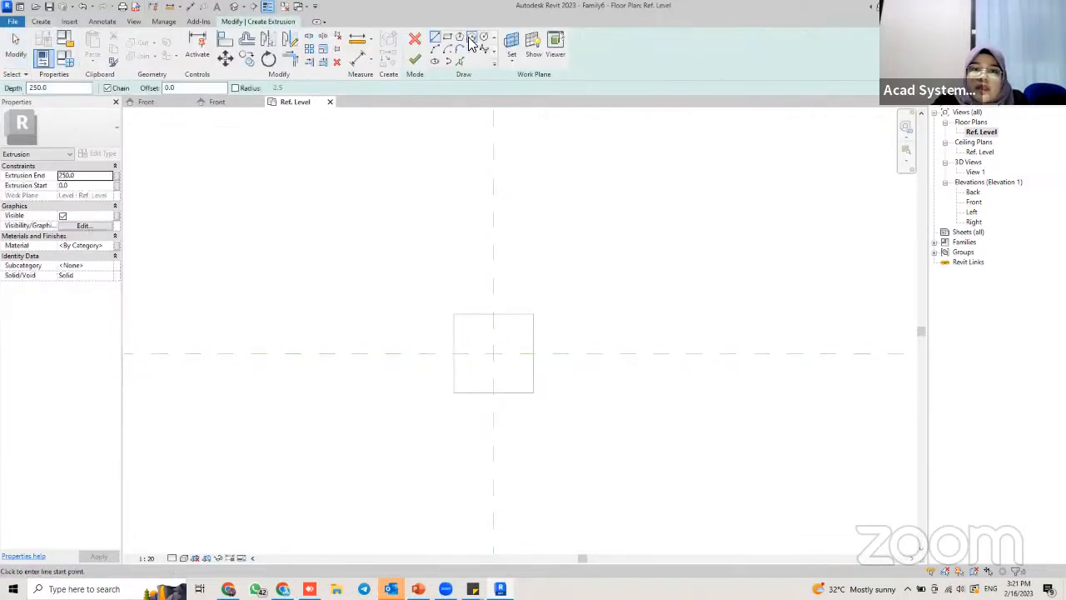
pyautogui.click(472, 38)
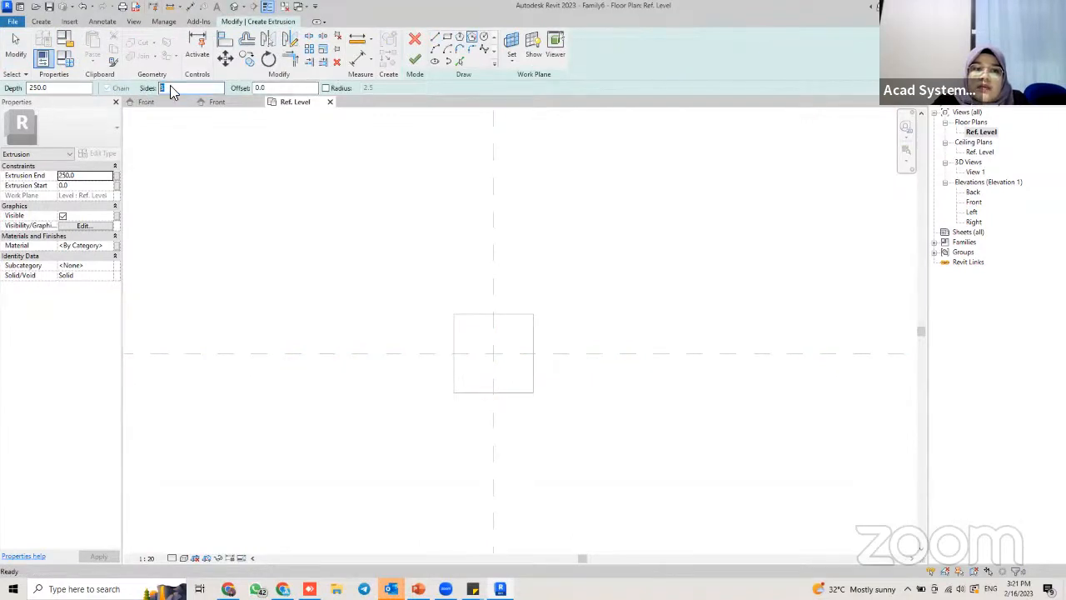
pyautogui.scroll(2, 469, 333)
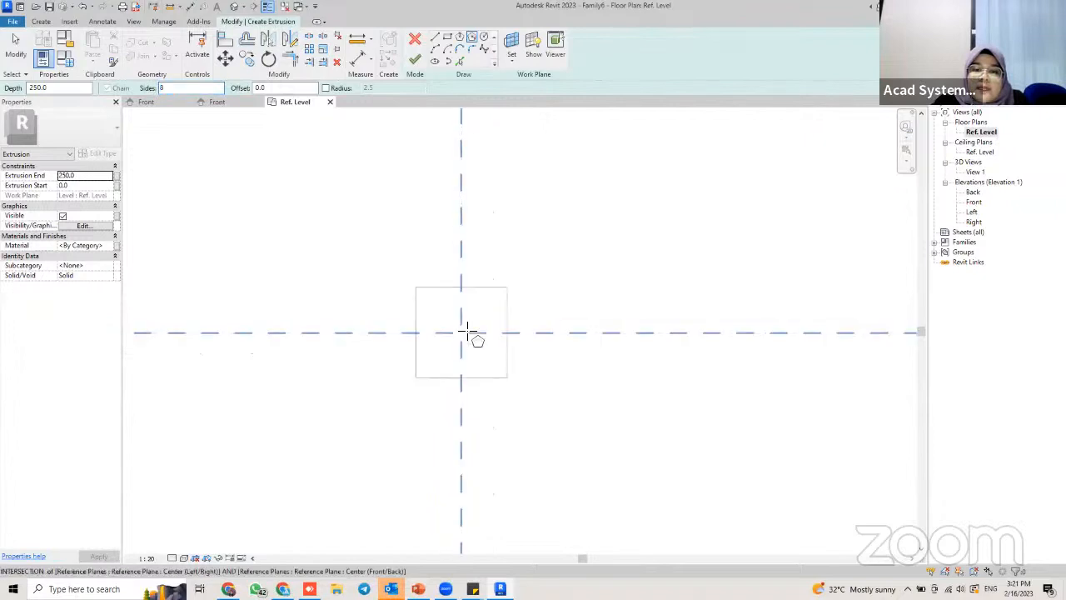
pyautogui.click(461, 335)
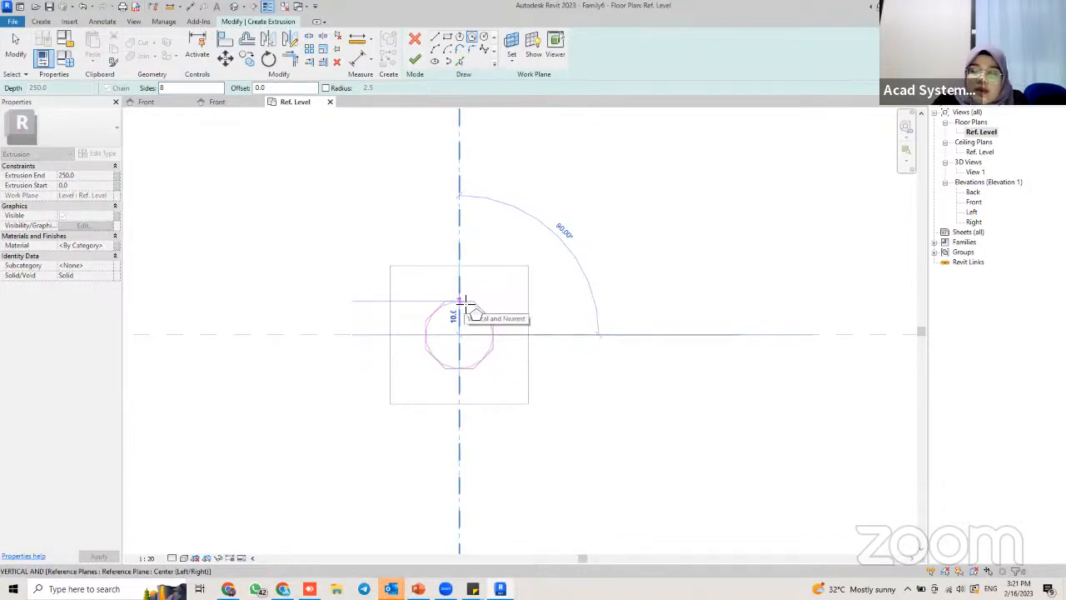
pyautogui.click(464, 305)
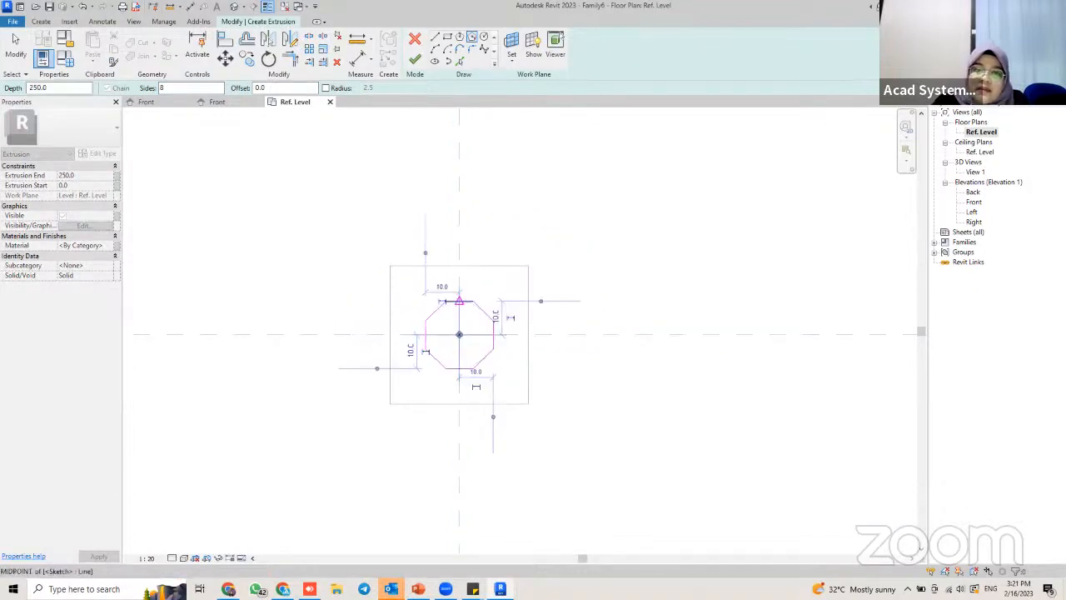
pyautogui.press('Escape')
pyautogui.press('Escape')
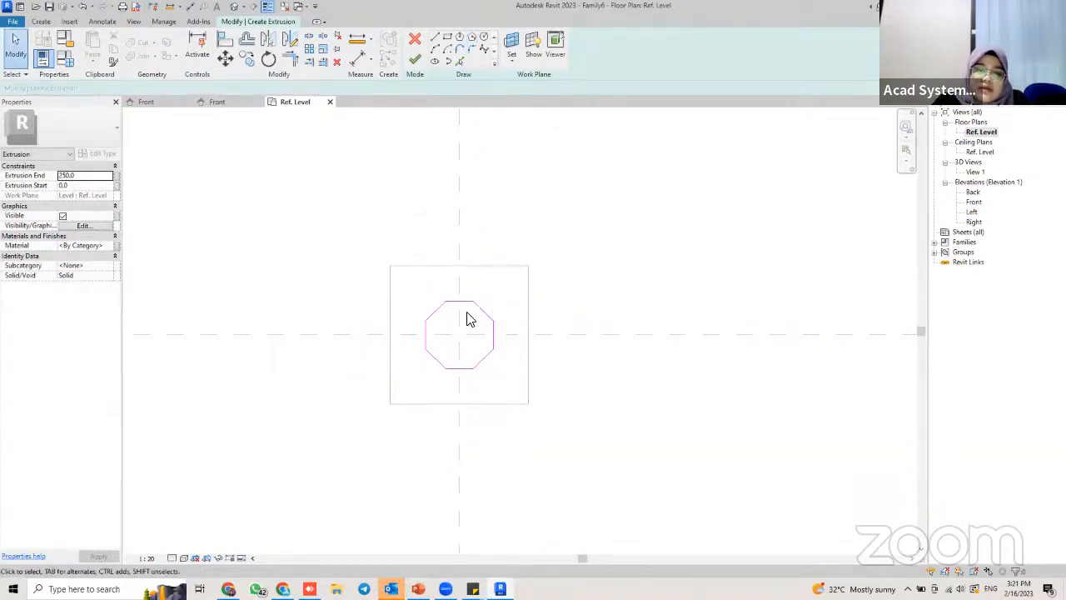
pyautogui.hotkey('ctrl', 'z')
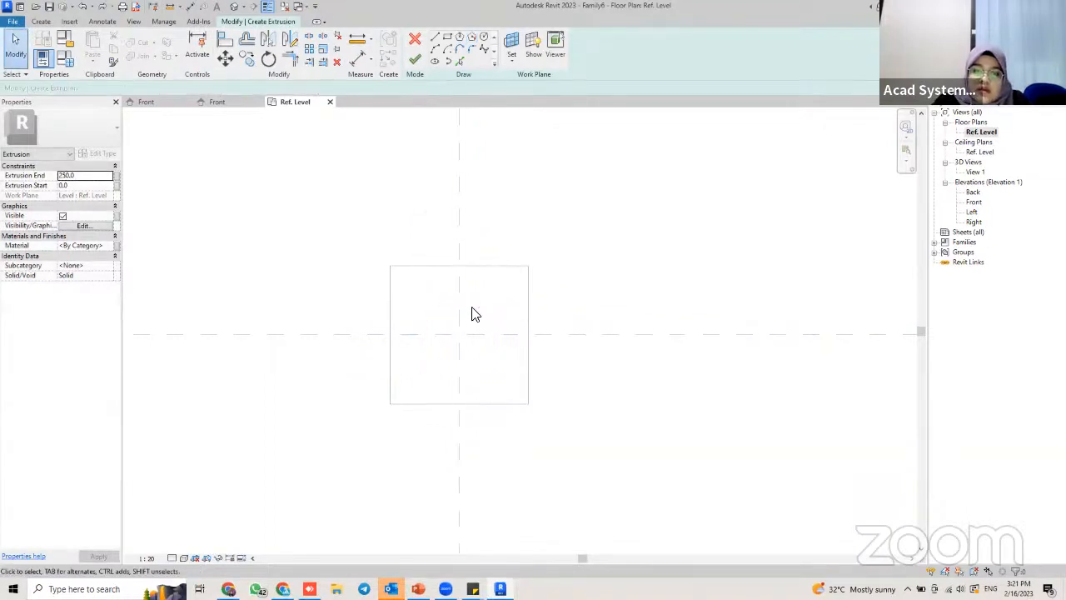
pyautogui.click(104, 7)
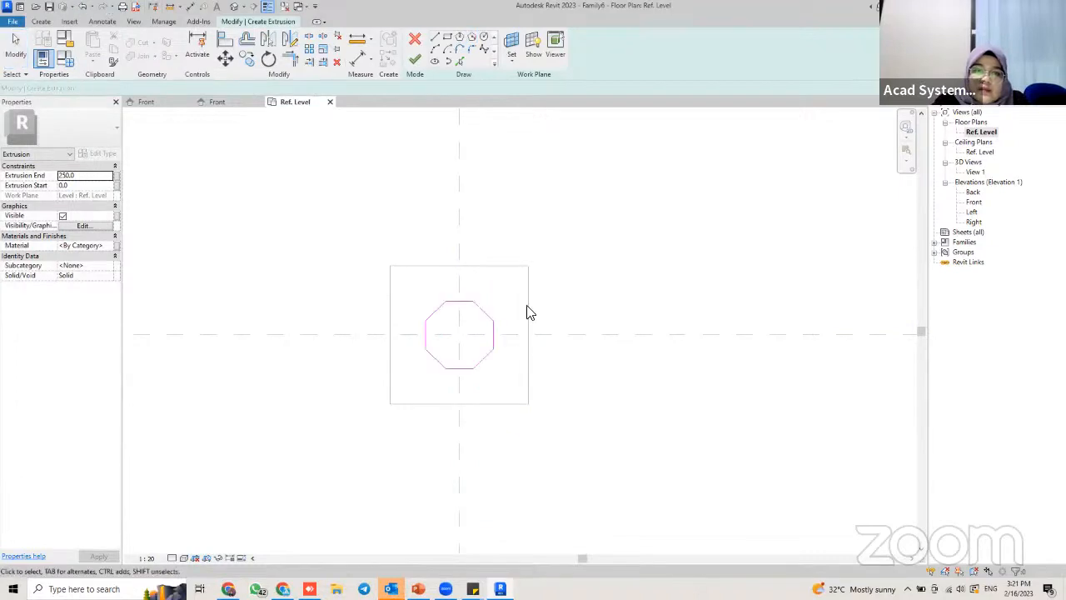
pyautogui.click(415, 61)
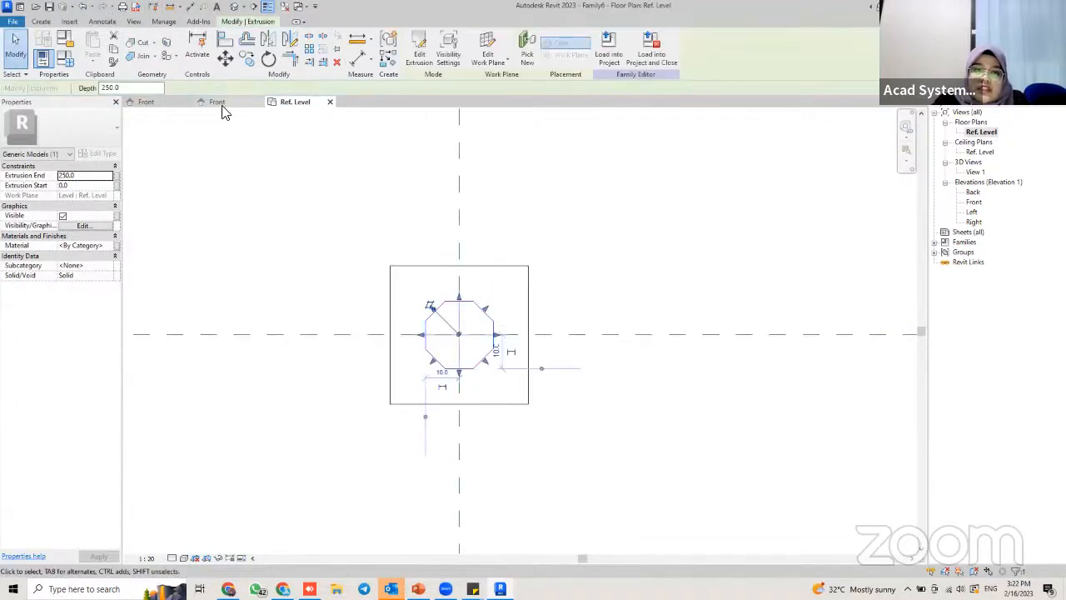
# In the Front elevation, set the octagonal extrusion's Extrusion End to 5.0 and Extrusion Start to 10.0 so it sits on the Ref. Level plate
pyautogui.doubleClick(972, 202)
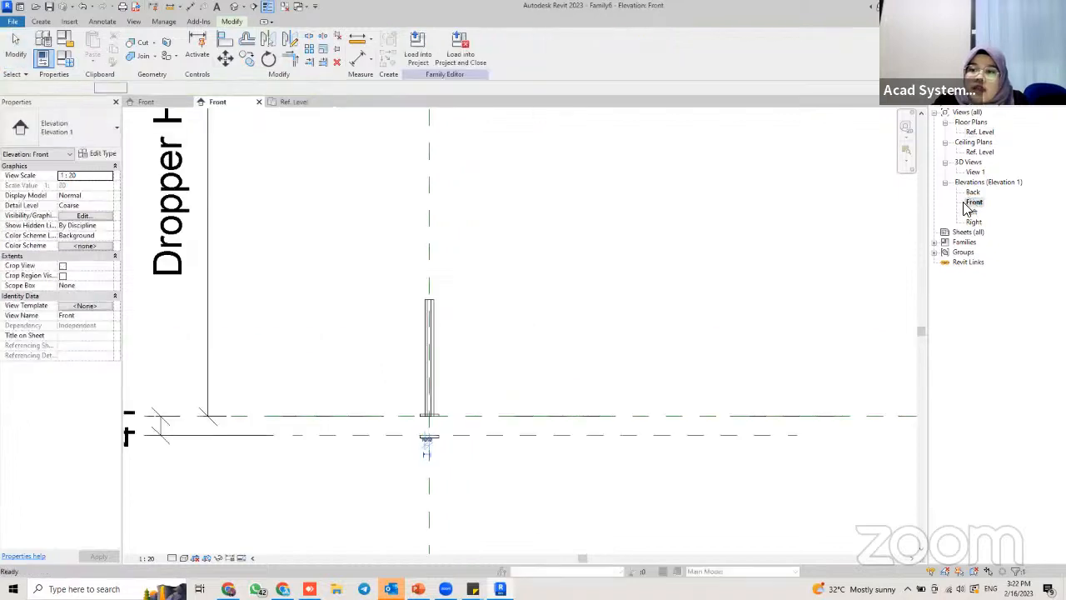
pyautogui.scroll(2, 452, 405)
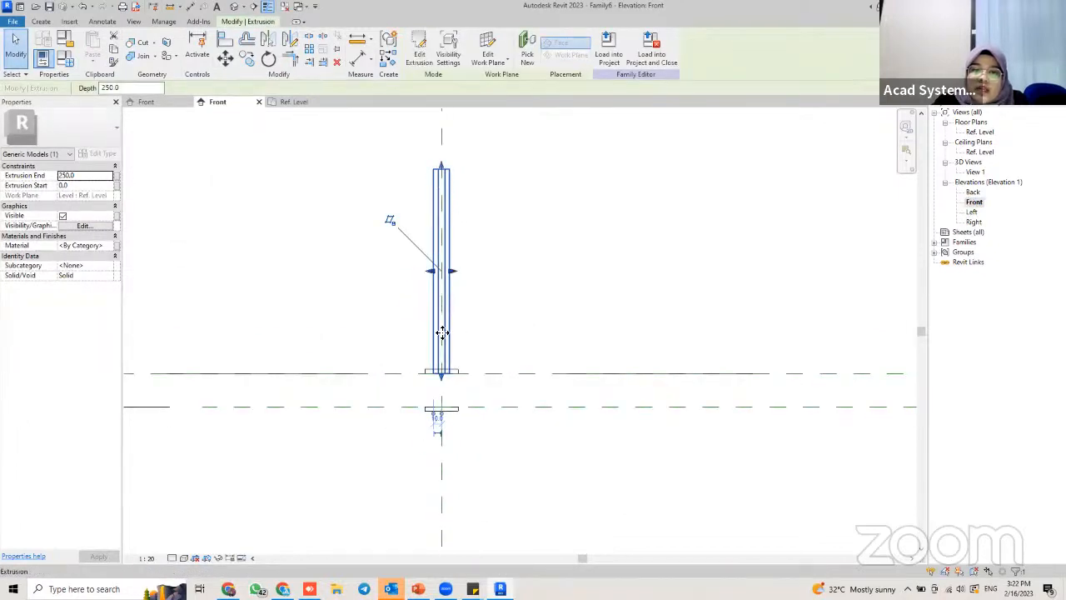
pyautogui.scroll(2, 442, 369)
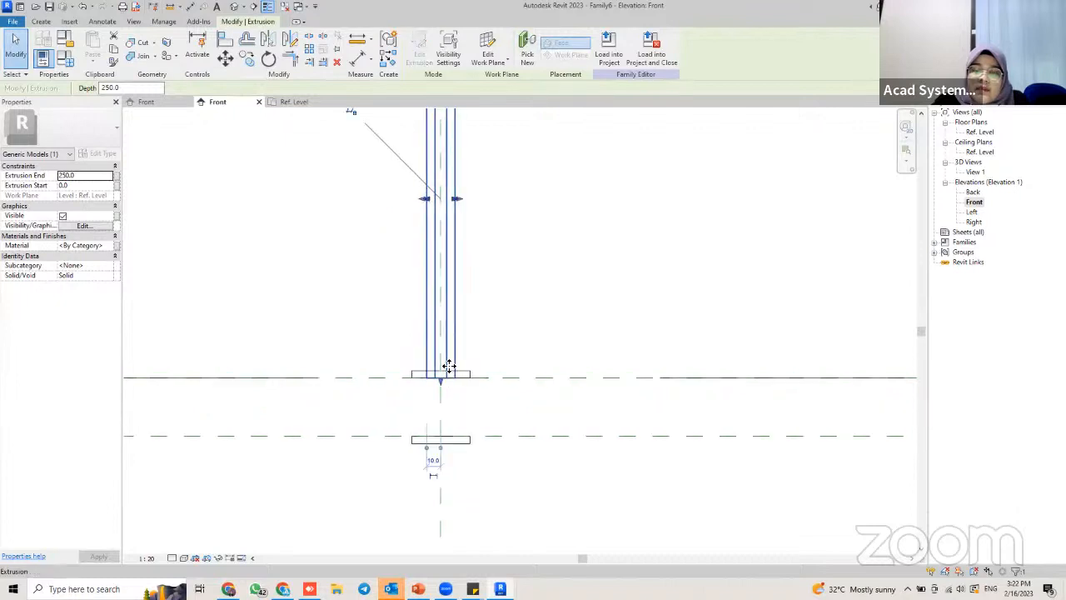
pyautogui.moveTo(440, 452); pyautogui.dragTo(446, 417, button='middle')
pyautogui.press('Escape')
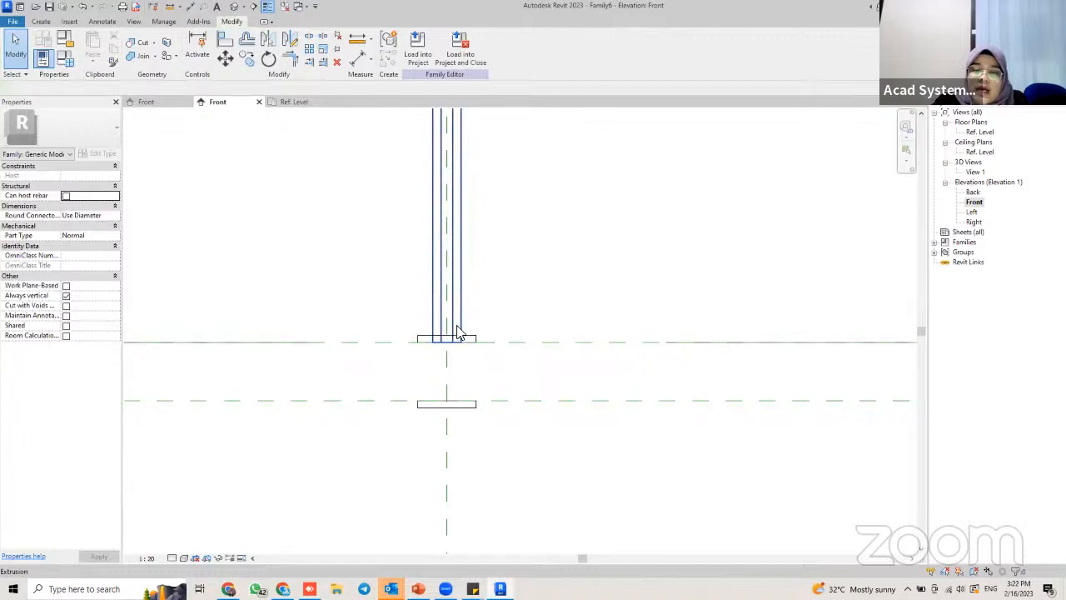
pyautogui.scroll(2, 439, 334)
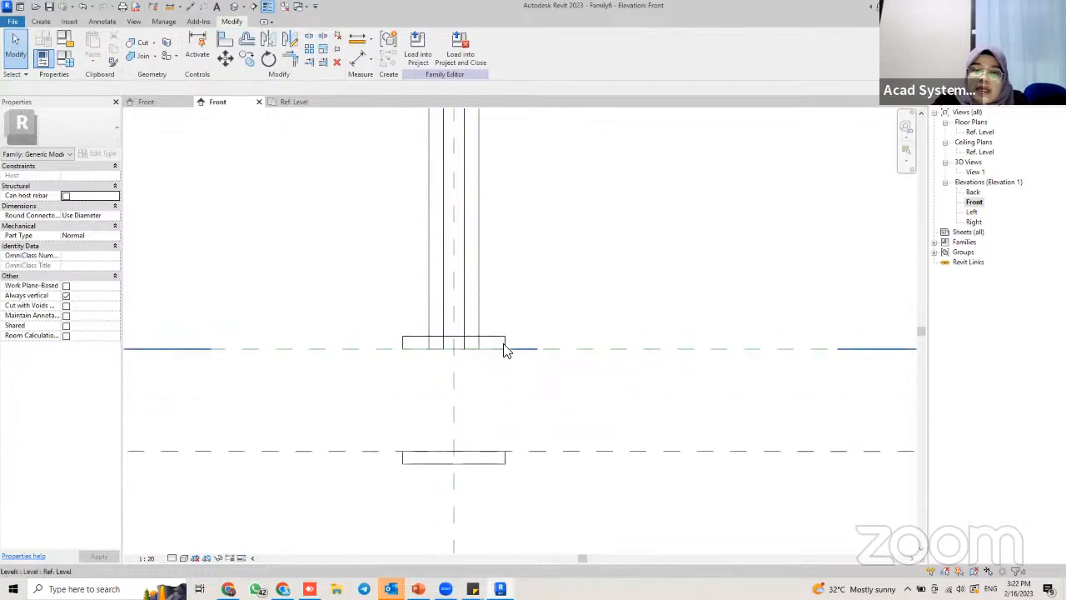
pyautogui.scroll(-3, 492, 295)
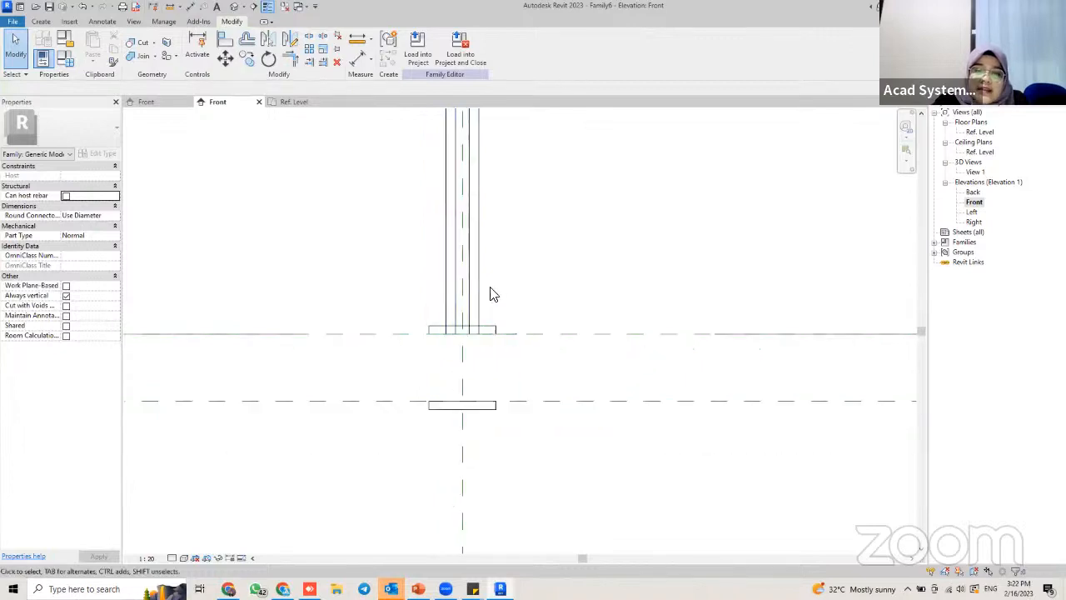
pyautogui.click(456, 258)
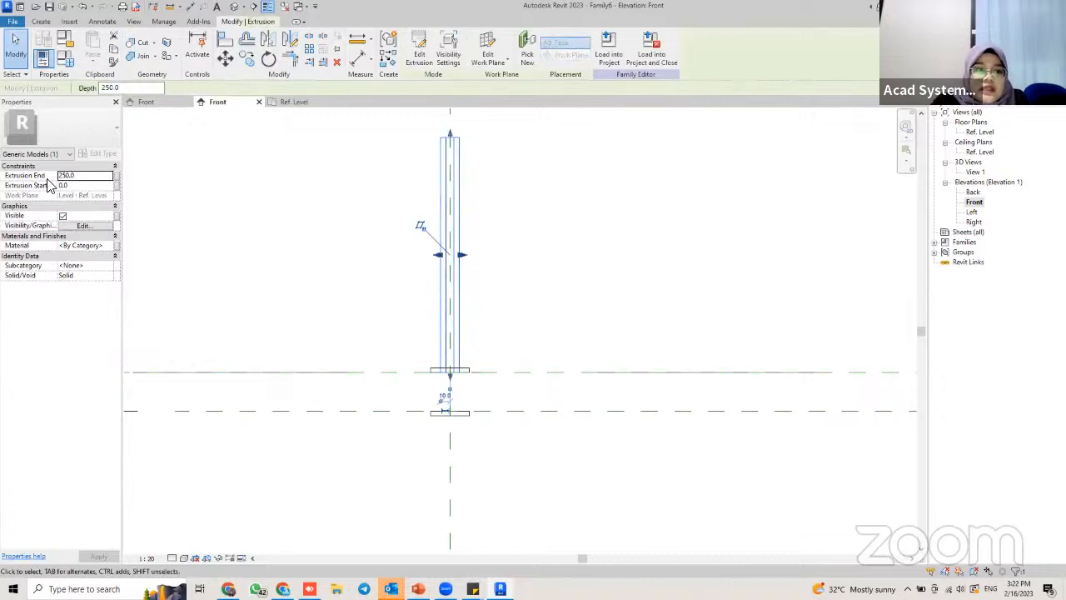
pyautogui.press('Return')
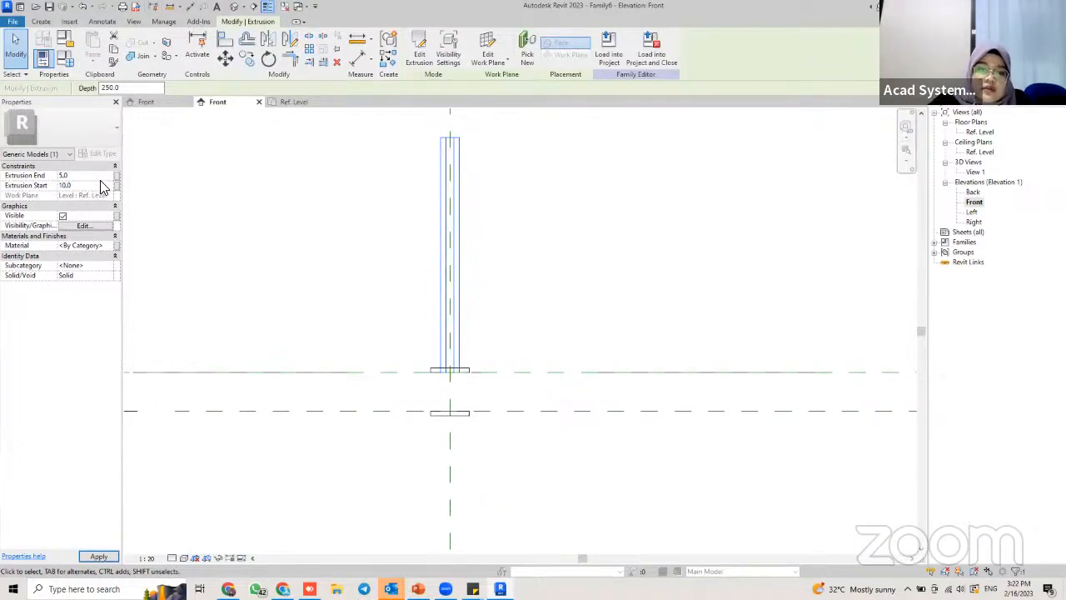
pyautogui.click(97, 556)
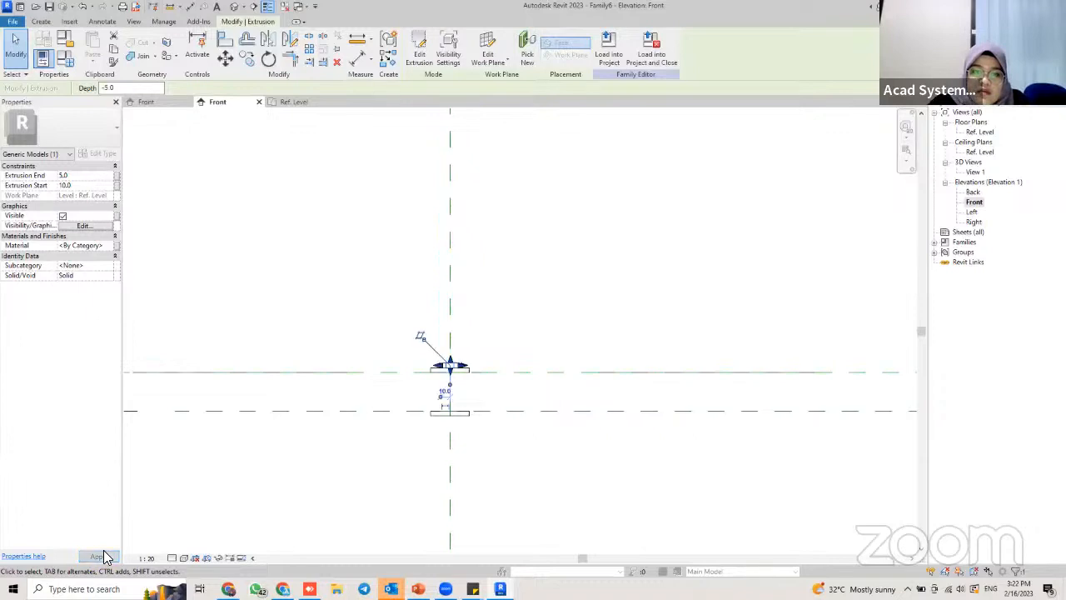
pyautogui.click(376, 411)
# Copy the octagonal extrusion horizontally to the left, placing its outer edge about 55 mm from the vertical centre reference plane
pyautogui.scroll(4, 436, 383)
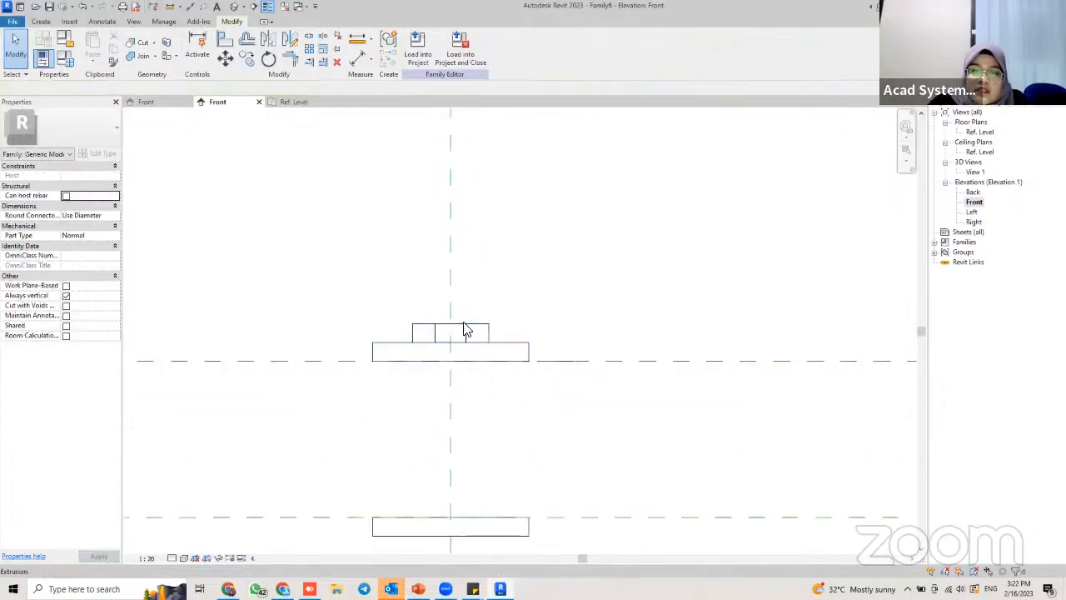
pyautogui.click(464, 330)
pyautogui.scroll(-3, 463, 367)
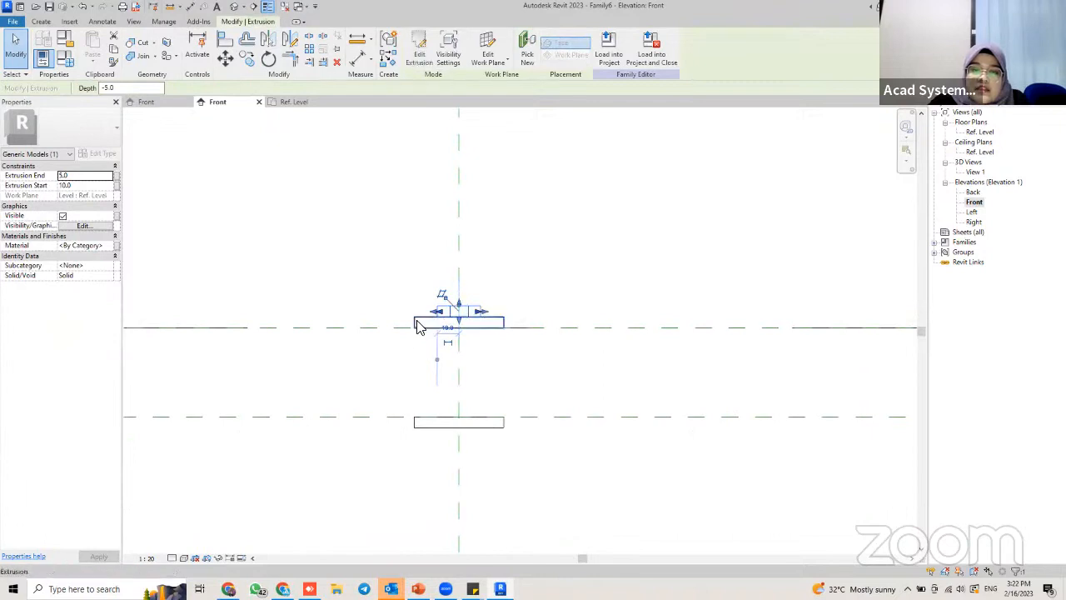
pyautogui.press('c')
pyautogui.press('o')
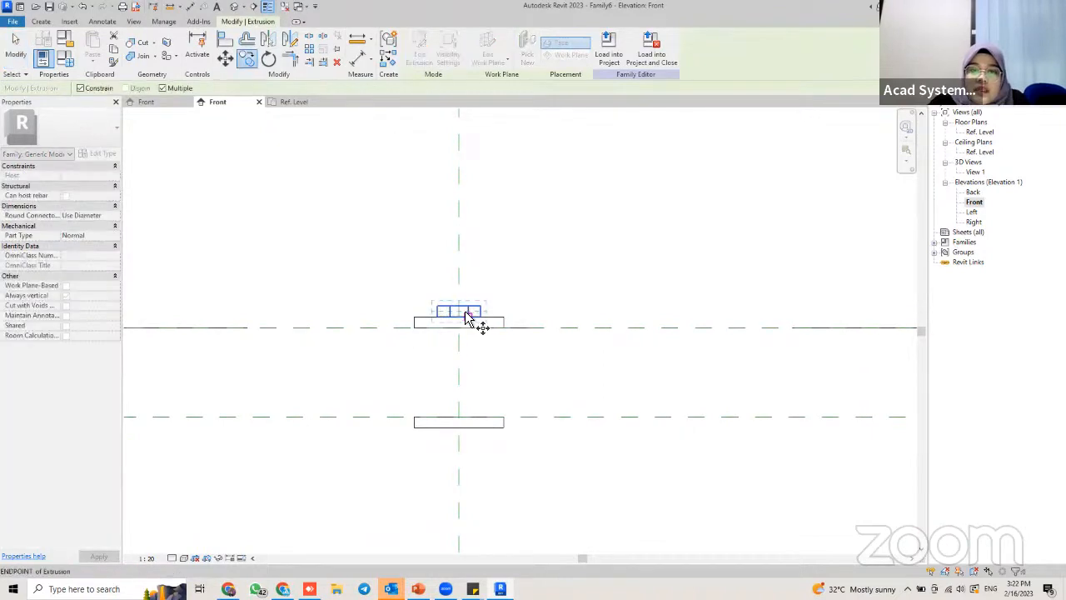
pyautogui.click(467, 319)
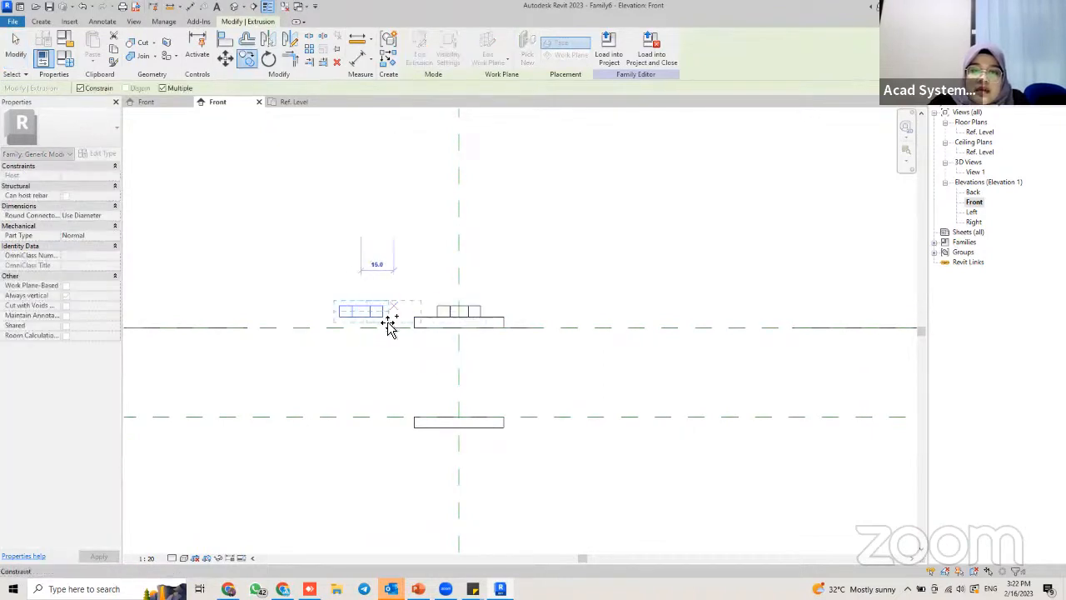
pyautogui.click(366, 312)
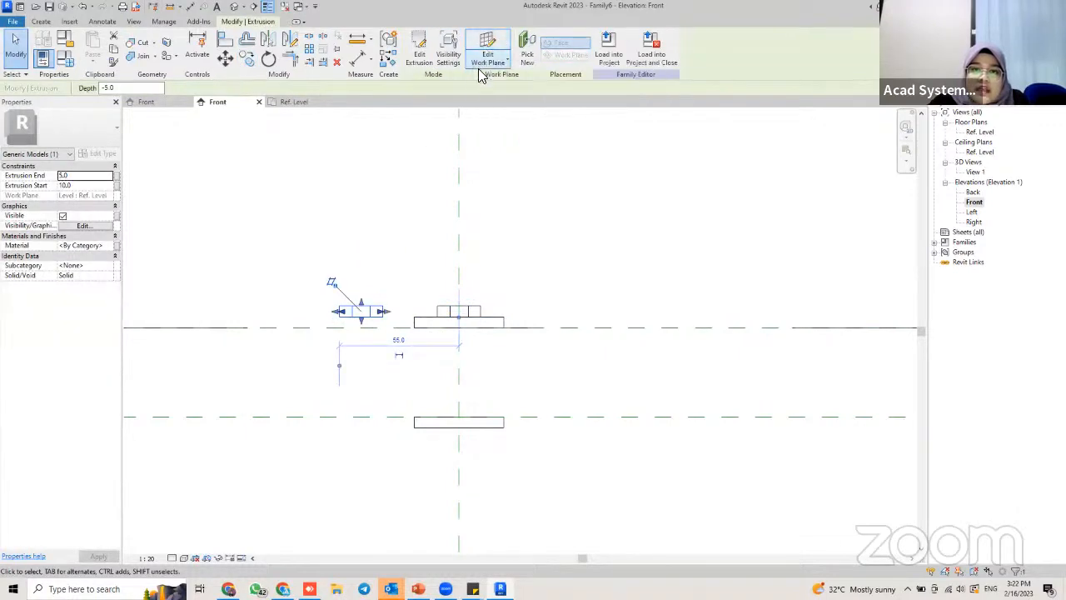
# Change the copied octagonal extrusion's work plane to the reference plane below Ref. Level using Pick a plane
pyautogui.click(489, 52)
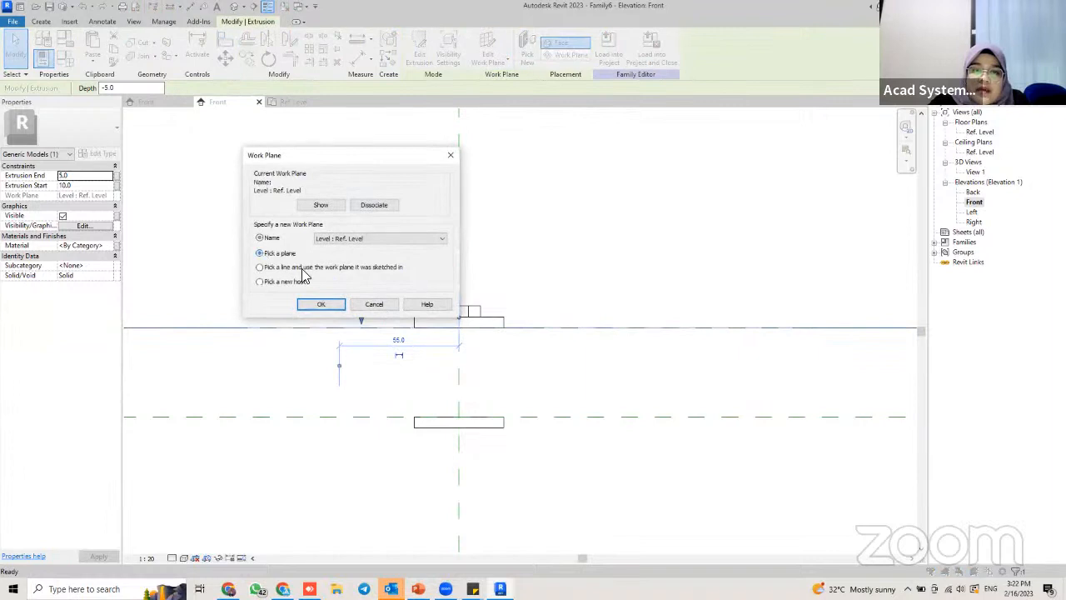
pyautogui.click(321, 304)
pyautogui.click(388, 417)
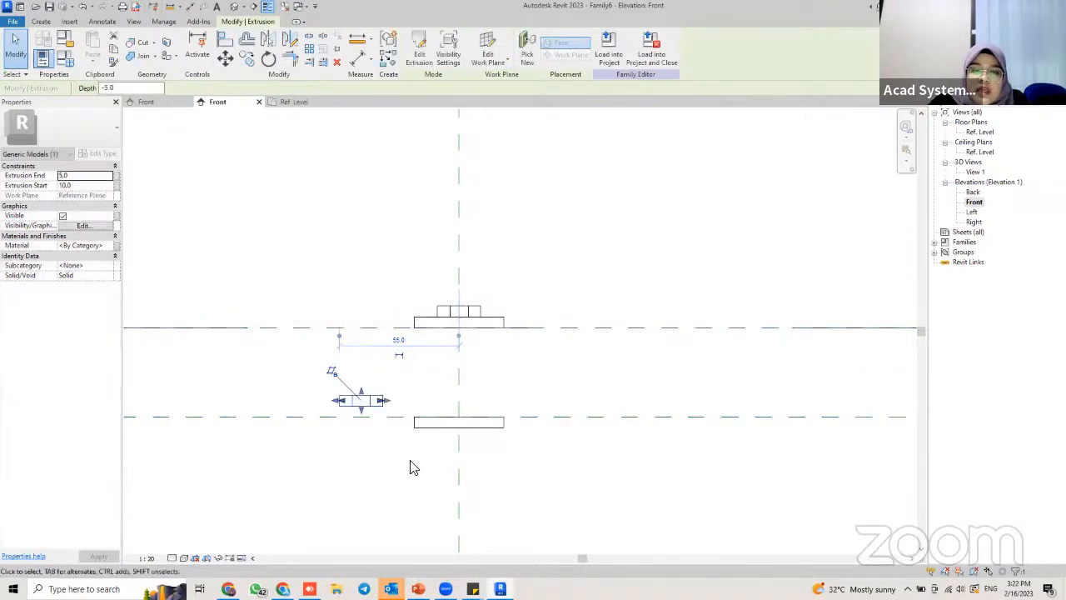
# Set the copied octagonal extrusion's Extrusion End to -10.0 and Extrusion Start to -5.0
pyautogui.scroll(-1, 386, 434)
pyautogui.moveTo(425, 419); pyautogui.dragTo(437, 388, button='middle')
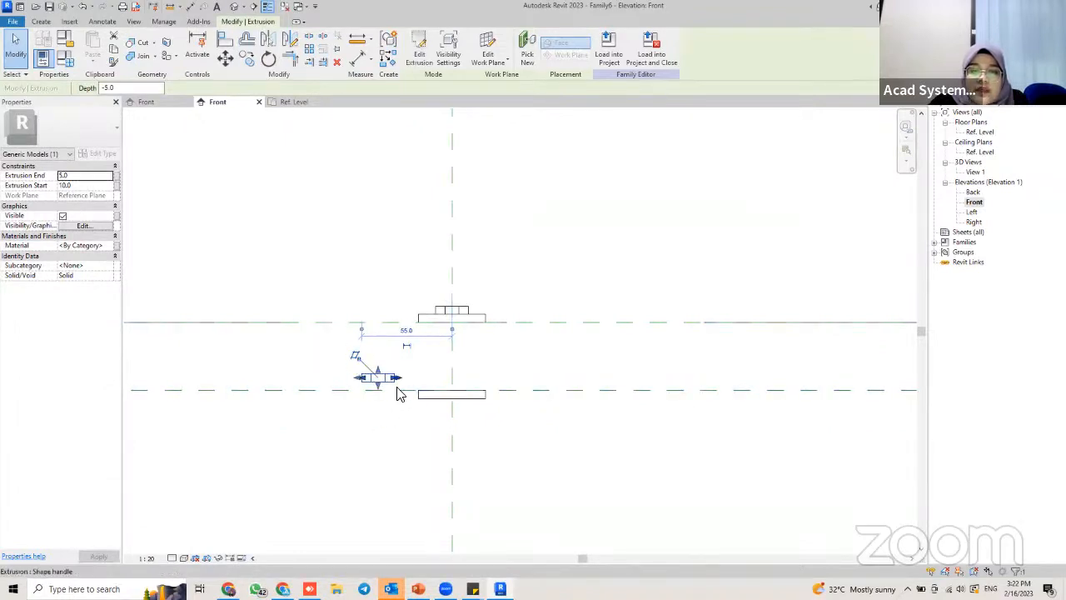
pyautogui.scroll(-2, 343, 427)
pyautogui.scroll(-1, 363, 417)
pyautogui.moveTo(201, 423); pyautogui.dragTo(276, 372, button='middle')
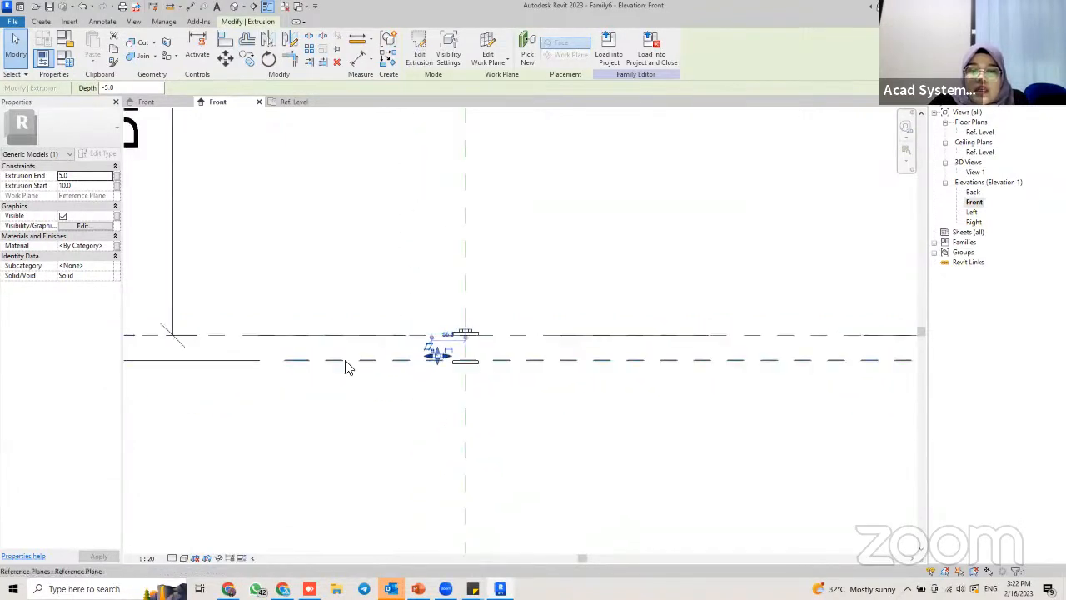
pyautogui.scroll(-2, 352, 363)
pyautogui.scroll(4, 363, 364)
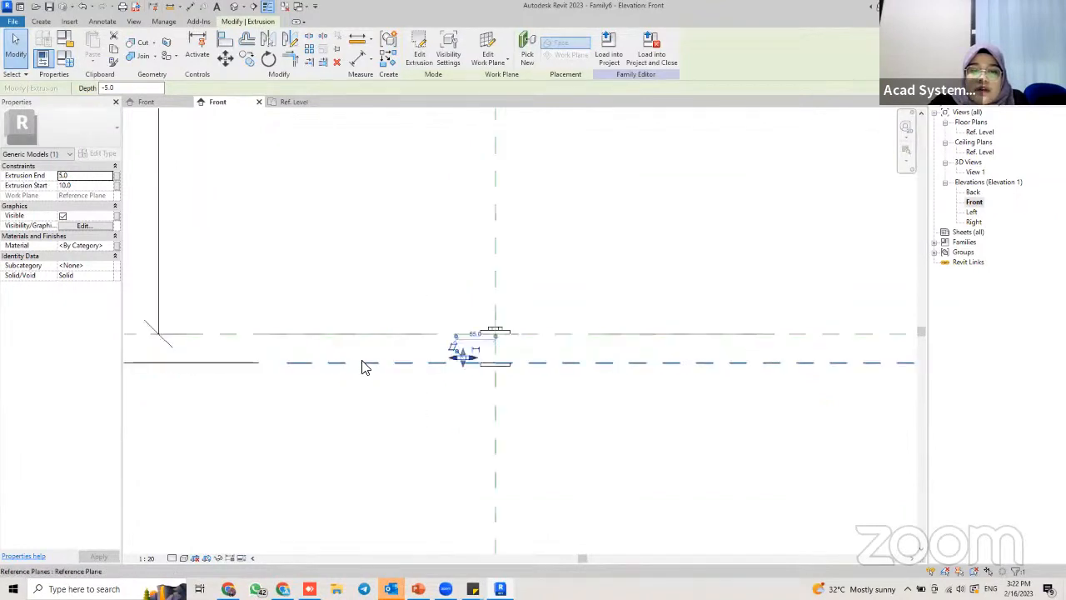
pyautogui.scroll(2, 300, 346)
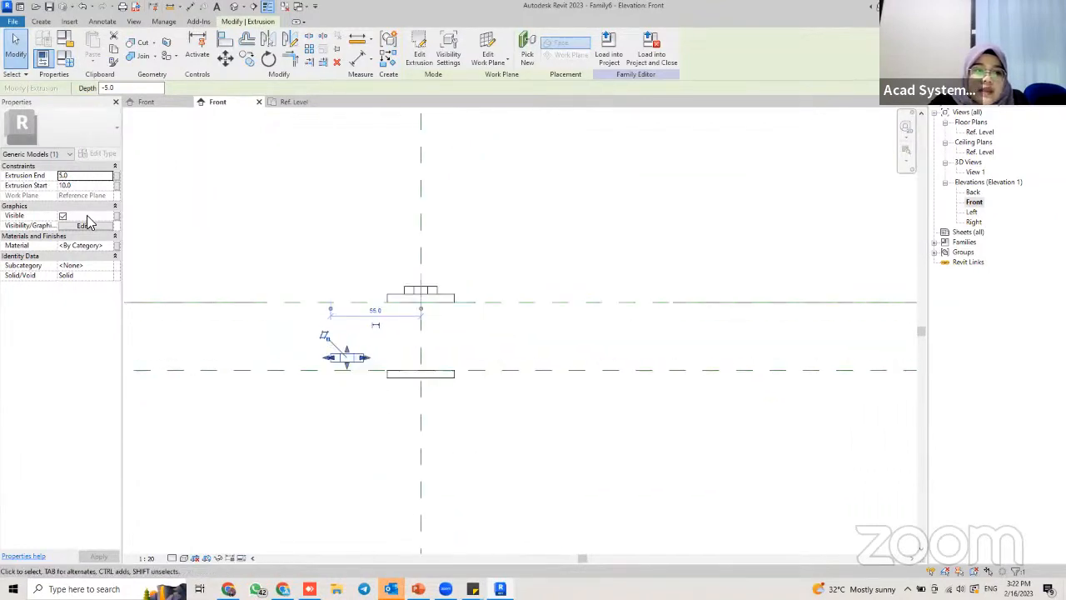
pyautogui.click(77, 176)
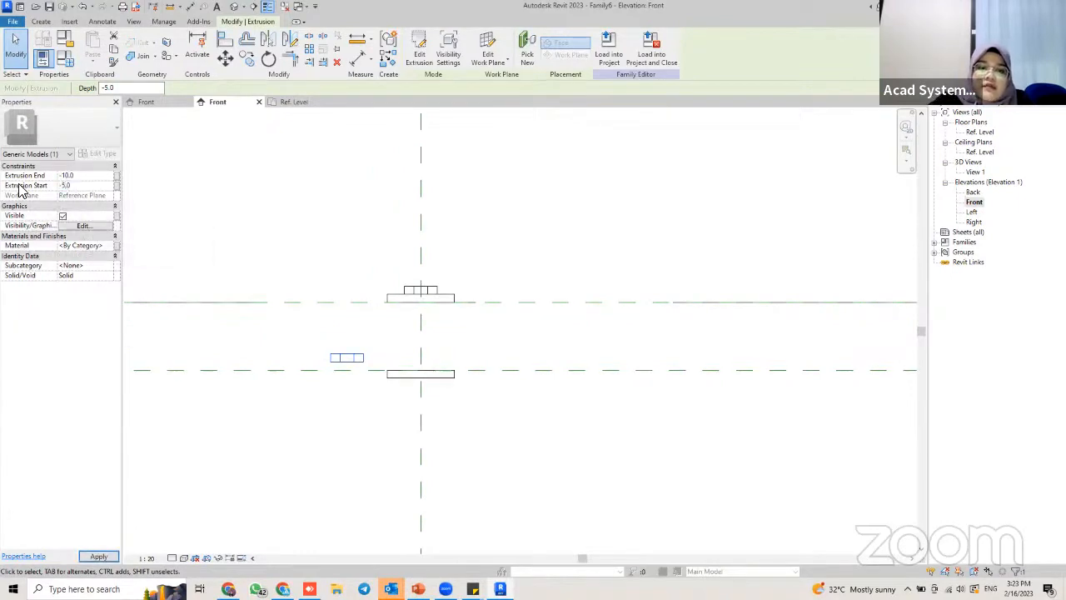
pyautogui.moveTo(348, 373); pyautogui.dragTo(337, 371, button='middle')
pyautogui.moveTo(340, 385); pyautogui.dragTo(342, 385)
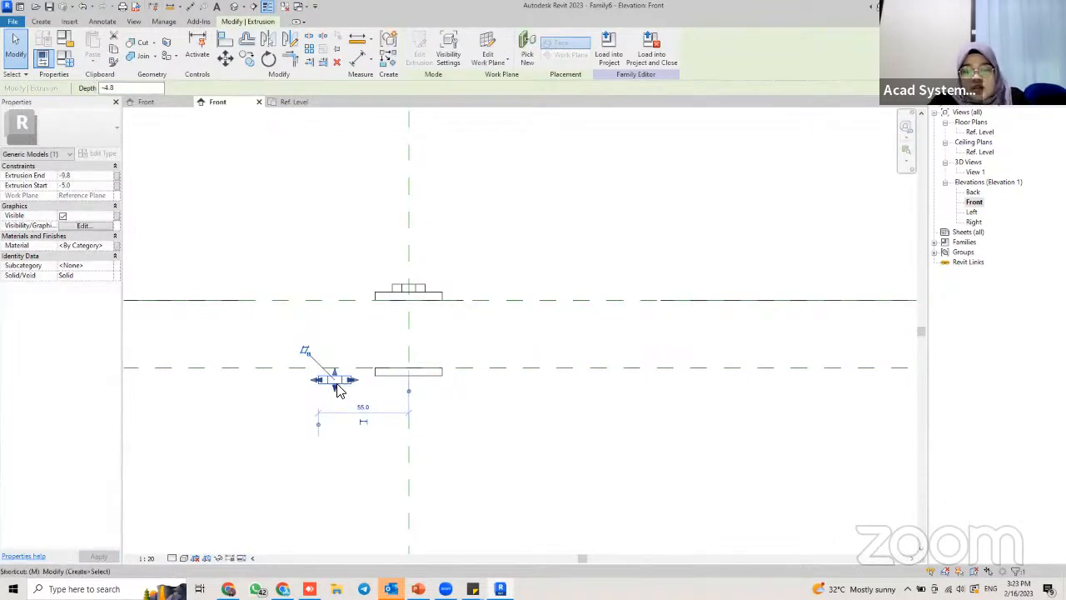
pyautogui.press('Escape')
# Move the copied octagonal extrusion horizontally so it is centred on the vertical reference plane, directly beneath the lower plate
pyautogui.click(337, 384)
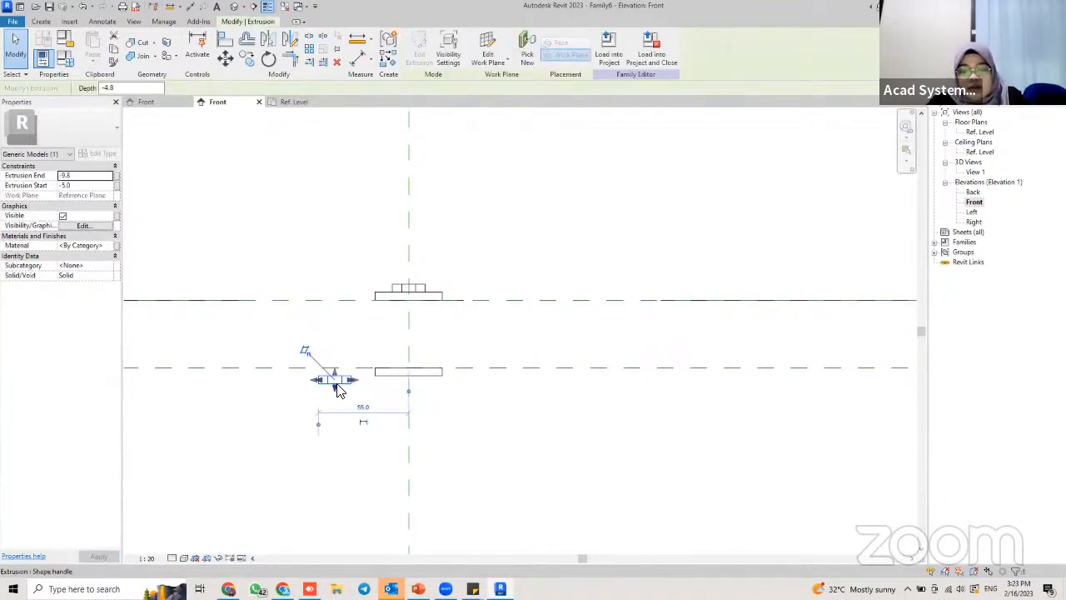
pyautogui.press('m')
pyautogui.press('v')
pyautogui.scroll(3, 337, 382)
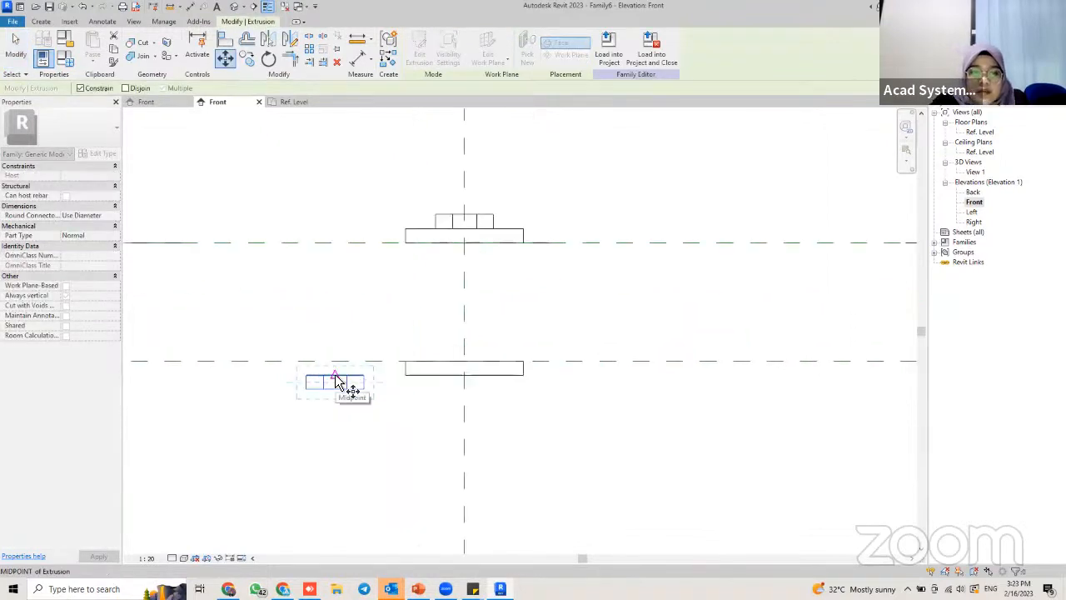
pyautogui.click(336, 378)
pyautogui.click(464, 380)
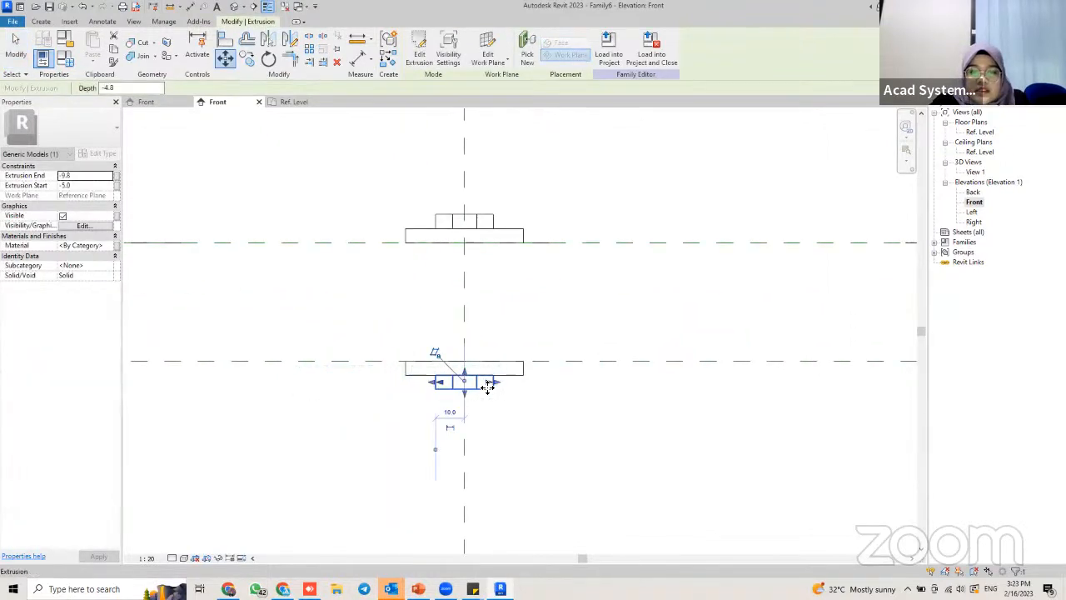
pyautogui.press('Escape')
# Examine the plate at the upper reference plane and the plates and nuts around Ref. Level in the Front elevation
pyautogui.scroll(-5, 492, 400)
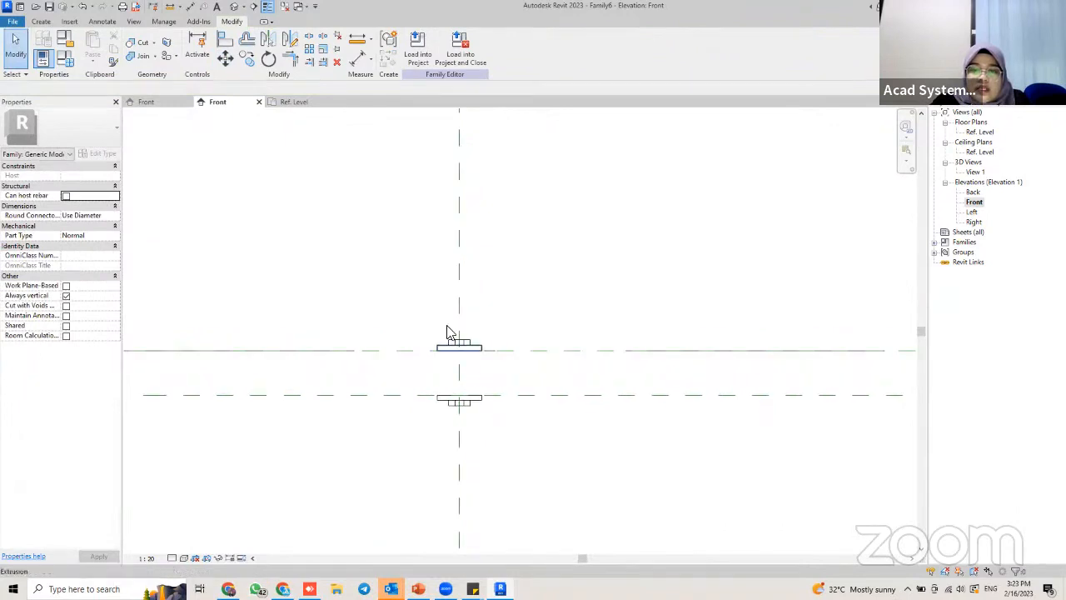
pyautogui.scroll(-3, 476, 338)
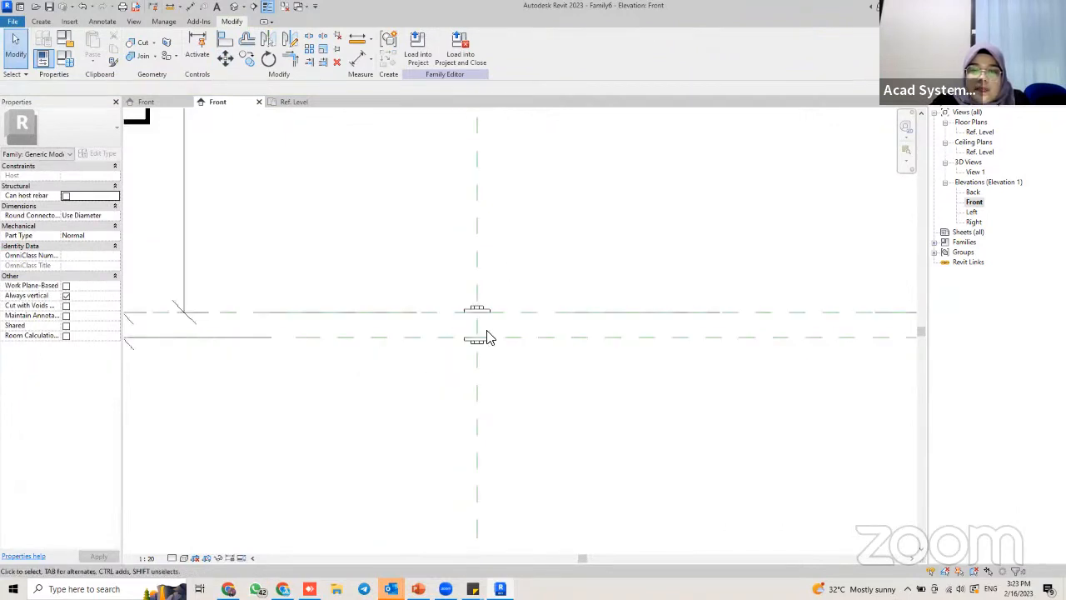
pyautogui.scroll(-2, 465, 265)
pyautogui.moveTo(488, 184); pyautogui.dragTo(451, 542, button='middle')
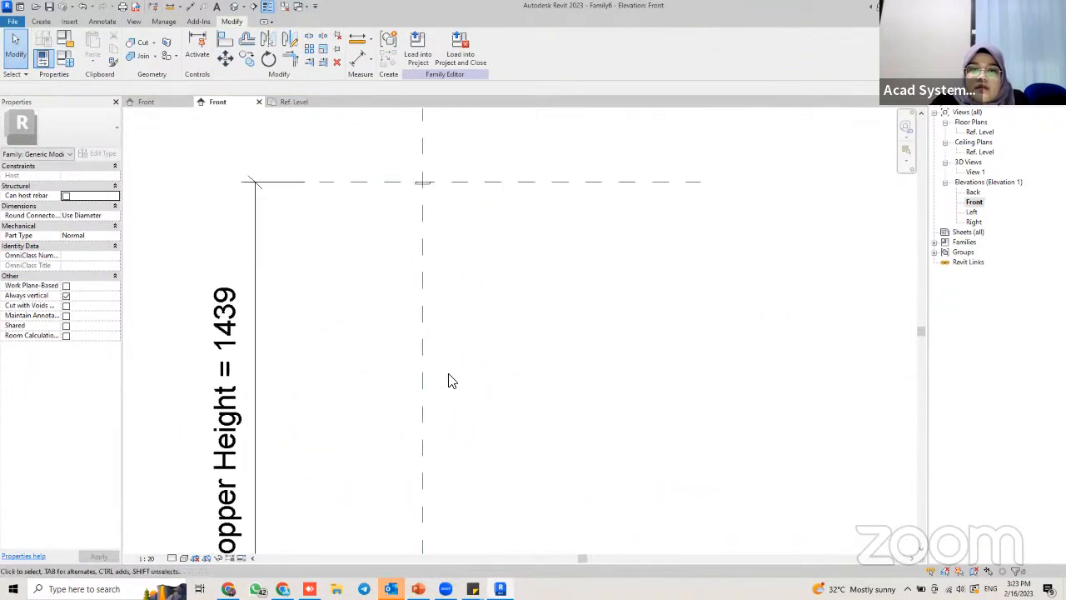
pyautogui.moveTo(428, 184); pyautogui.dragTo(422, 254, button='middle')
pyautogui.scroll(5, 422, 250)
pyautogui.scroll(-5, 398, 321)
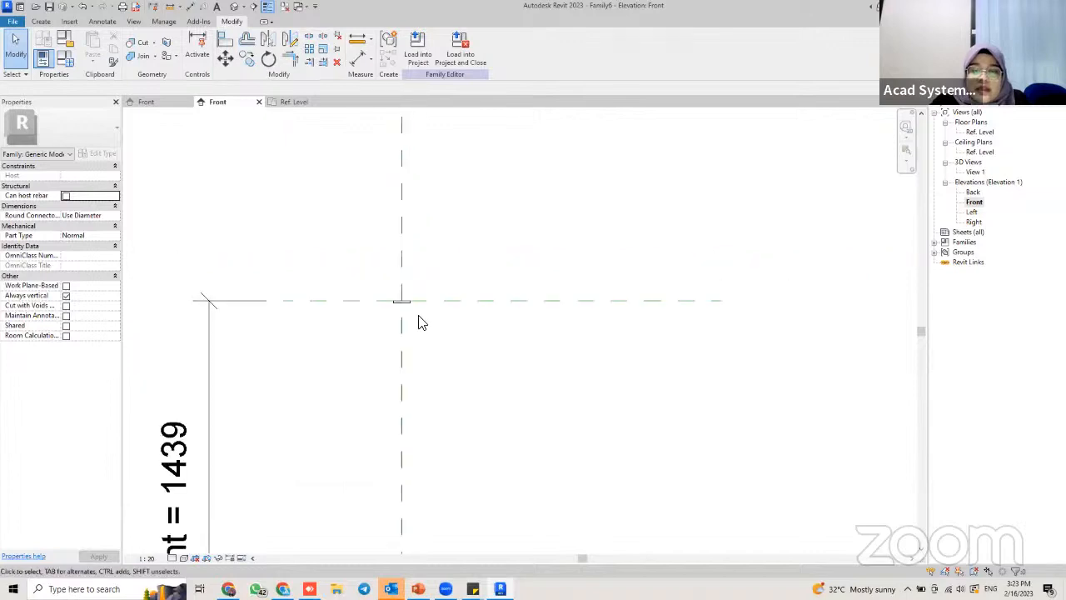
pyautogui.moveTo(450, 537); pyautogui.dragTo(472, 308, button='middle')
pyautogui.scroll(1, 425, 439)
pyautogui.scroll(1, 425, 439)
pyautogui.moveTo(465, 533); pyautogui.dragTo(482, 383, button='middle')
pyautogui.click(447, 424)
pyautogui.press('Escape')
pyautogui.scroll(2, 442, 428)
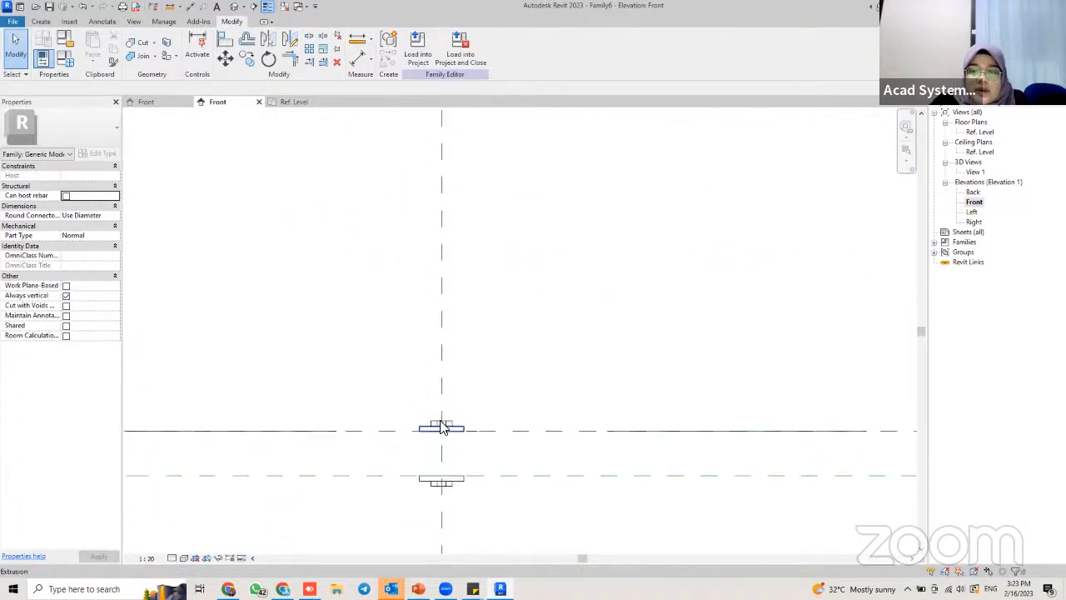
pyautogui.click(450, 423)
pyautogui.press('c')
pyautogui.press('o')
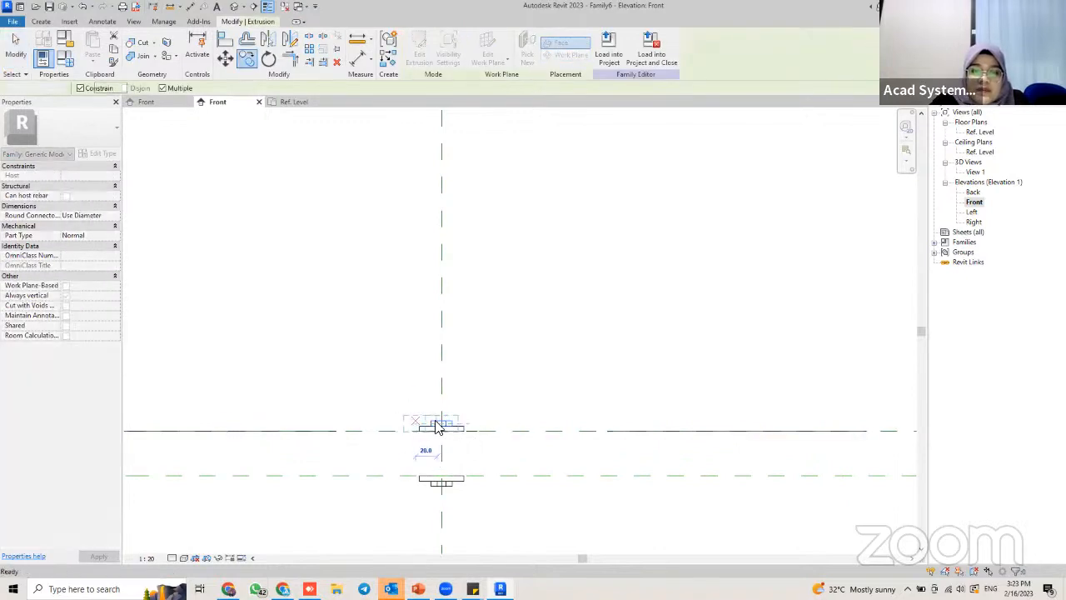
pyautogui.press('Escape')
pyautogui.press('Escape')
# Copy the octagonal extrusion above Ref. Level horizontally to the left, with its outer edge about 40 mm from the vertical reference plane
pyautogui.scroll(2, 450, 428)
pyautogui.click(450, 427)
pyautogui.press('c')
pyautogui.press('o')
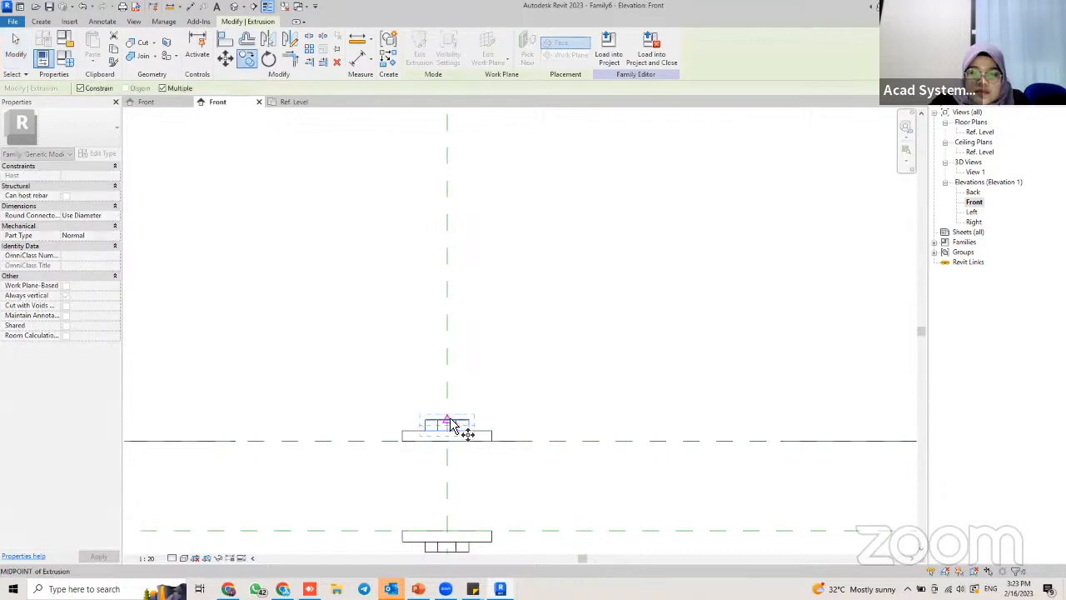
pyautogui.click(400, 428)
pyautogui.click(360, 425)
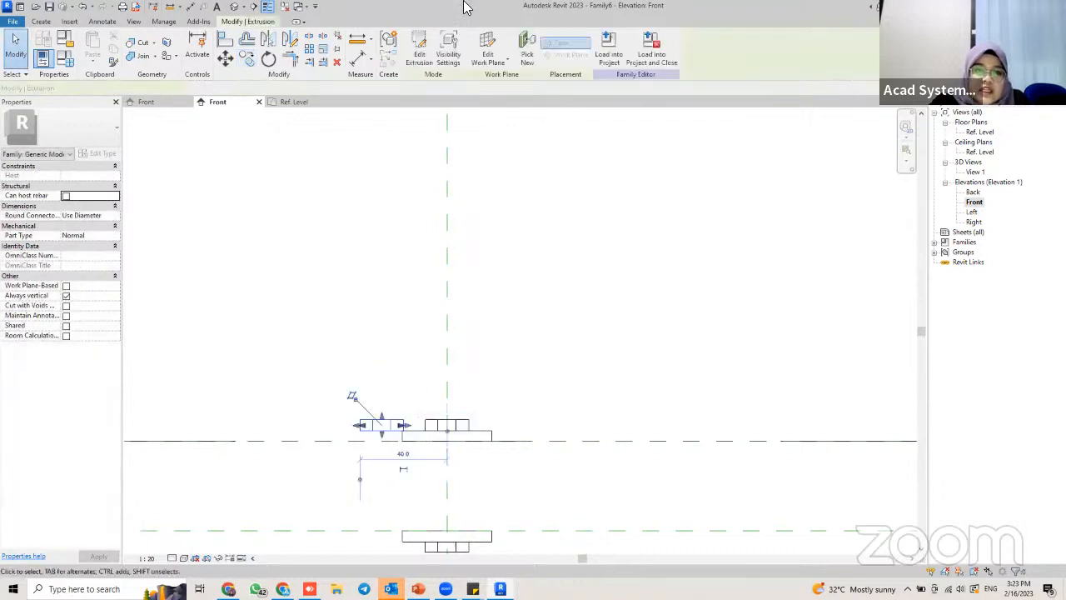
# Change the new octagonal copy's work plane to the upper reference plane using Pick a plane
pyautogui.click(488, 39)
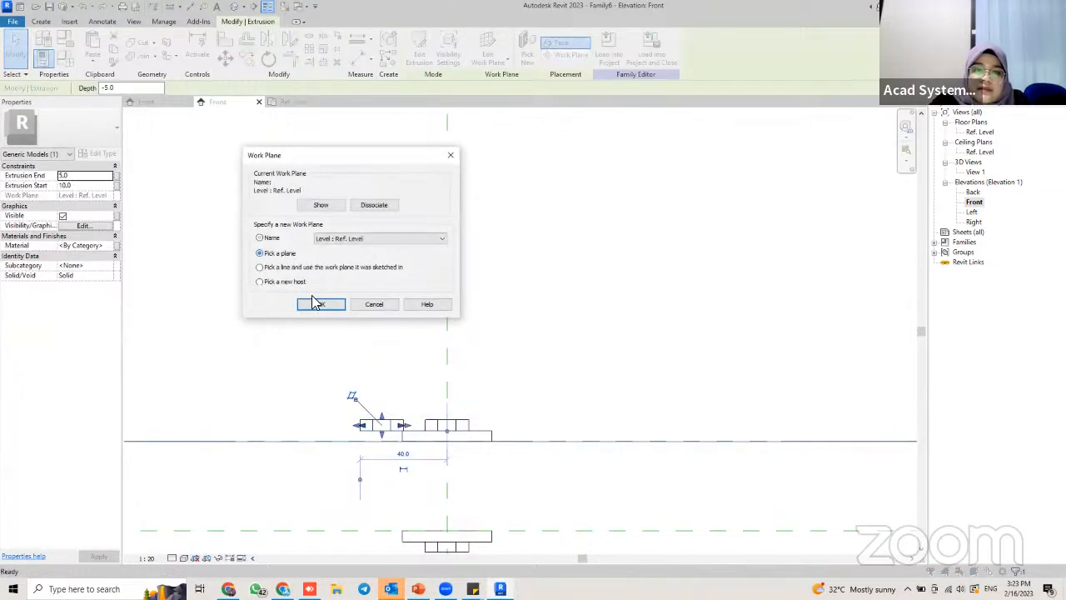
pyautogui.click(319, 305)
pyautogui.scroll(3, 483, 388)
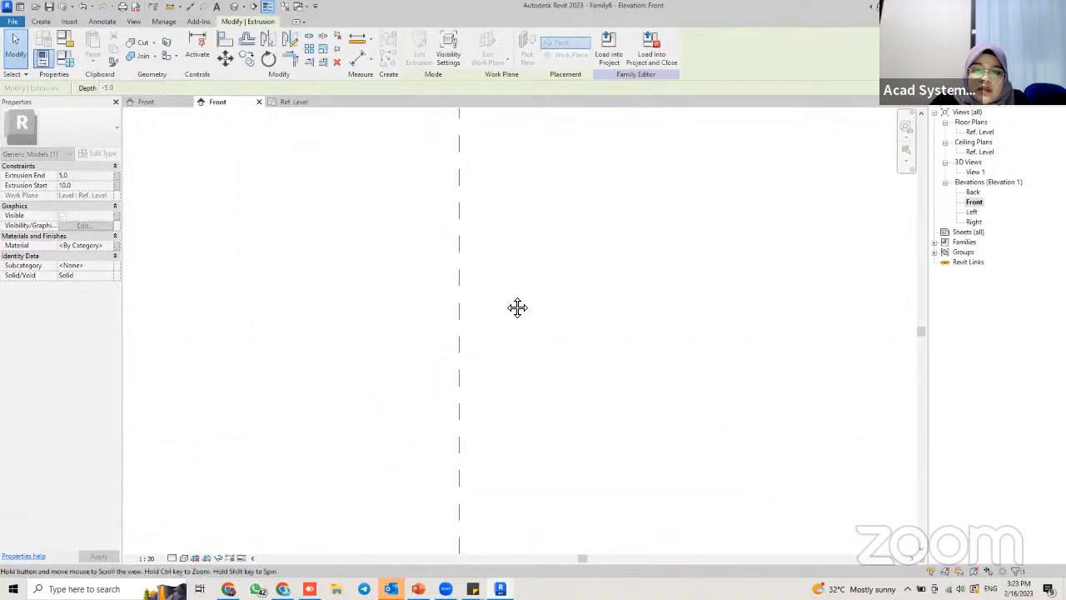
pyautogui.moveTo(518, 395); pyautogui.dragTo(507, 279, button='middle')
pyautogui.moveTo(504, 204); pyautogui.dragTo(535, 414, button='middle')
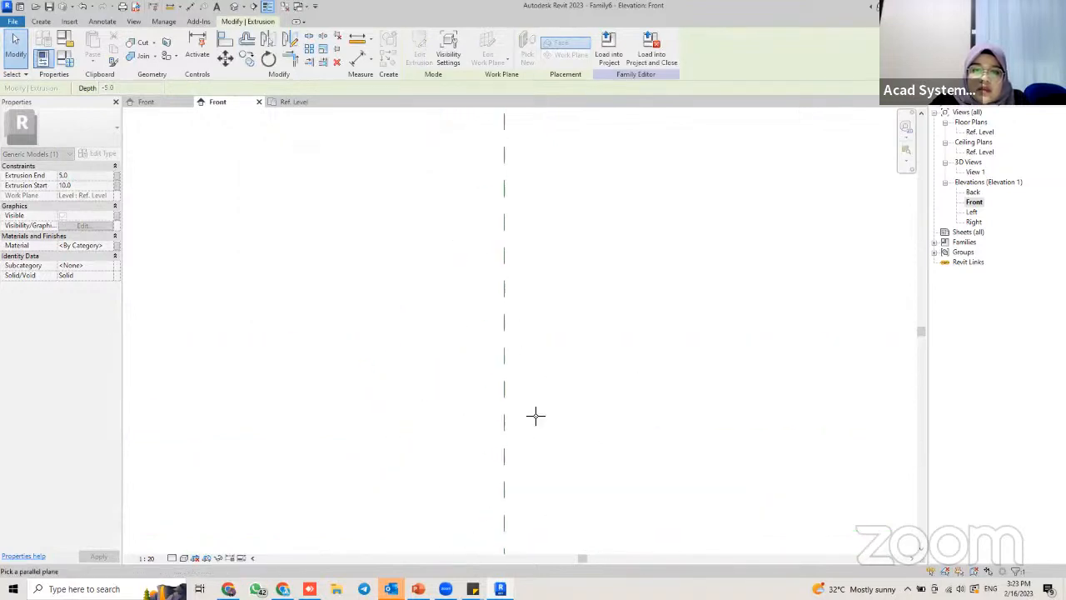
pyautogui.moveTo(535, 126); pyautogui.dragTo(468, 229, button='middle')
pyautogui.click(463, 155)
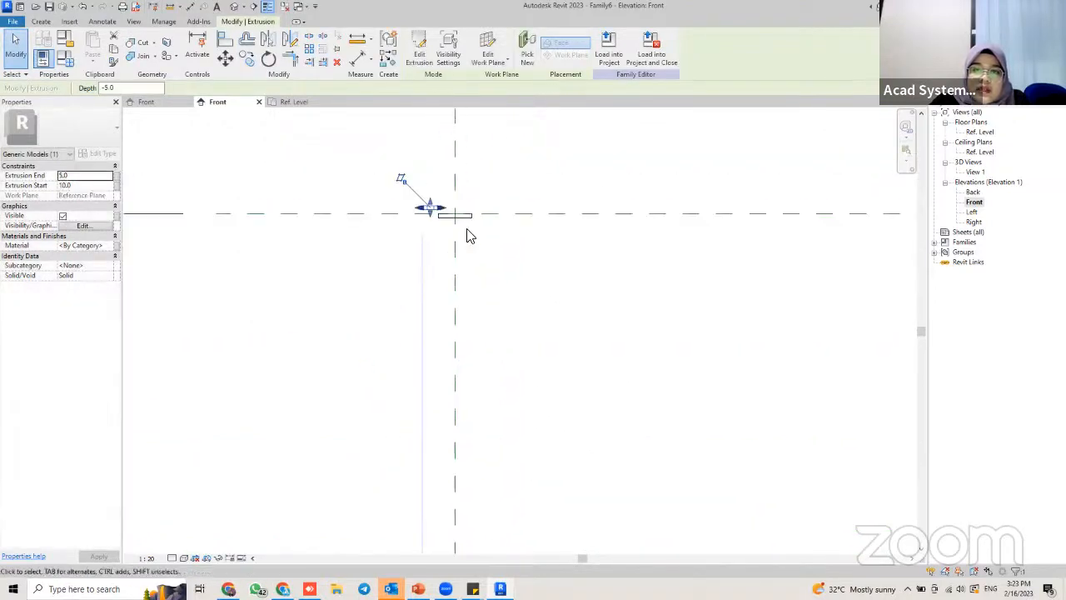
pyautogui.click(469, 229)
# Set the upper nut's Extrusion End to -10.0 and Extrusion Start to -5.0, and move it horizontally to centre it beneath the upper plate
pyautogui.click(441, 213)
pyautogui.click(82, 176)
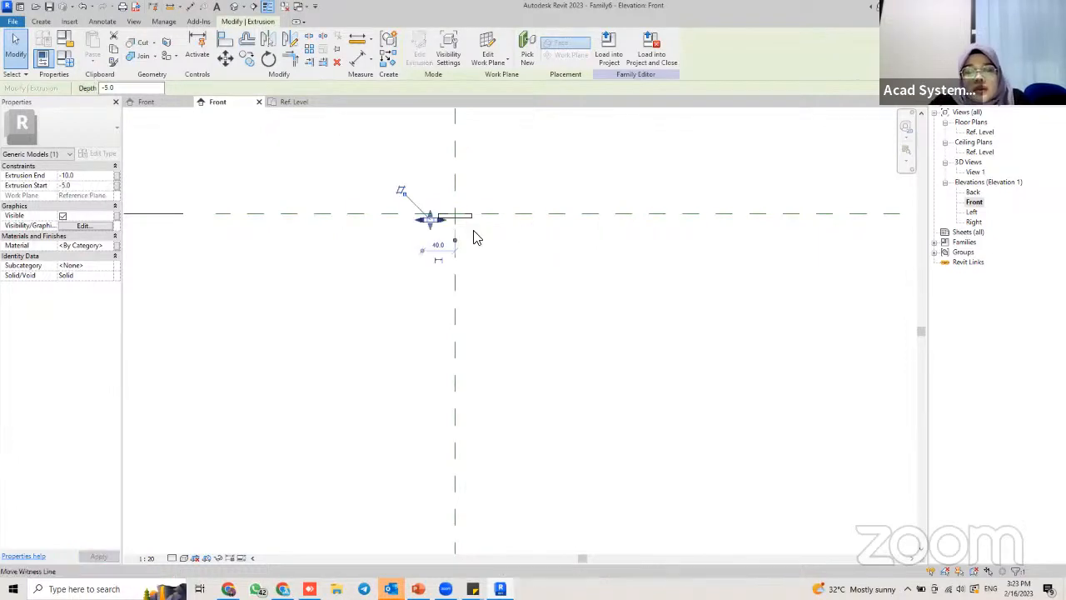
pyautogui.press('m')
pyautogui.press('v')
pyautogui.scroll(6, 433, 240)
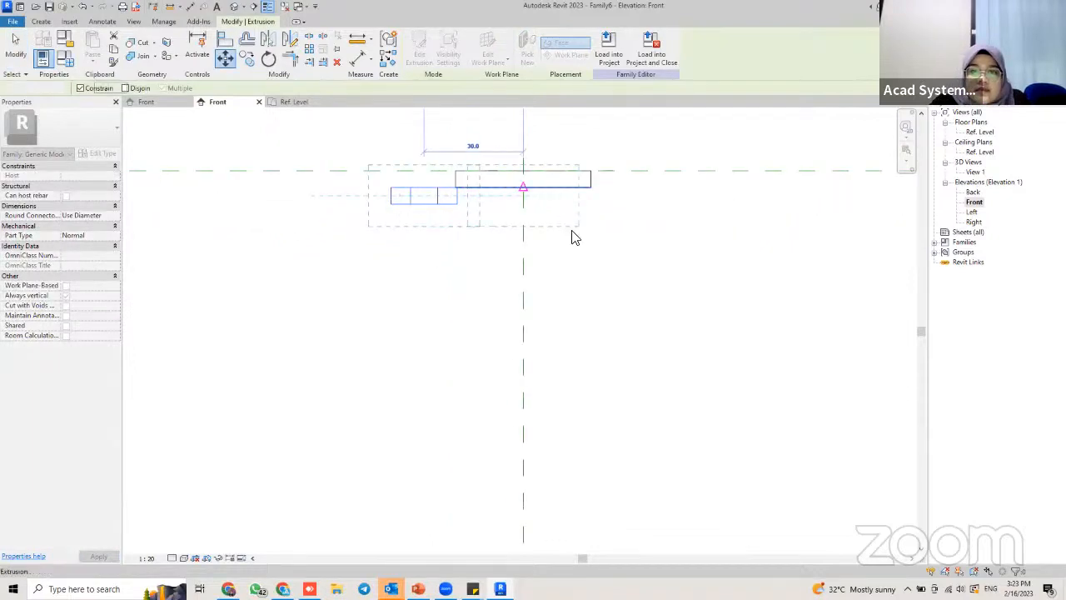
pyautogui.press('Escape')
pyautogui.press('Escape')
# Review the dropper from the upper reference plane down to the plates and nuts at Ref. Level and the plane below
pyautogui.scroll(-5, 583, 245)
pyautogui.scroll(-4, 575, 275)
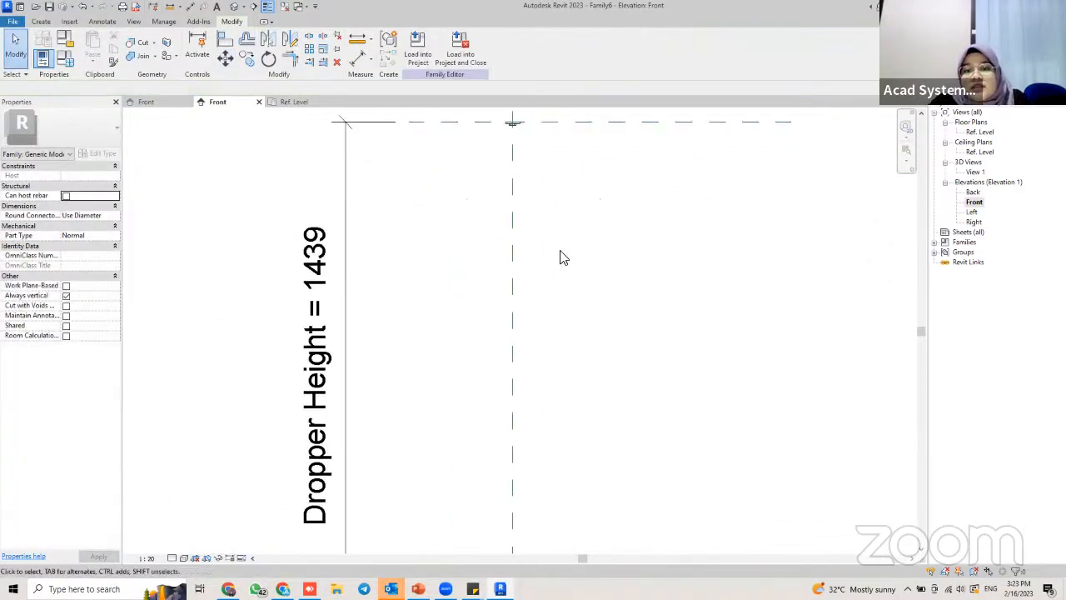
pyautogui.scroll(-1, 605, 452)
pyautogui.moveTo(606, 452); pyautogui.dragTo(536, 321, button='middle')
pyautogui.scroll(1, 506, 437)
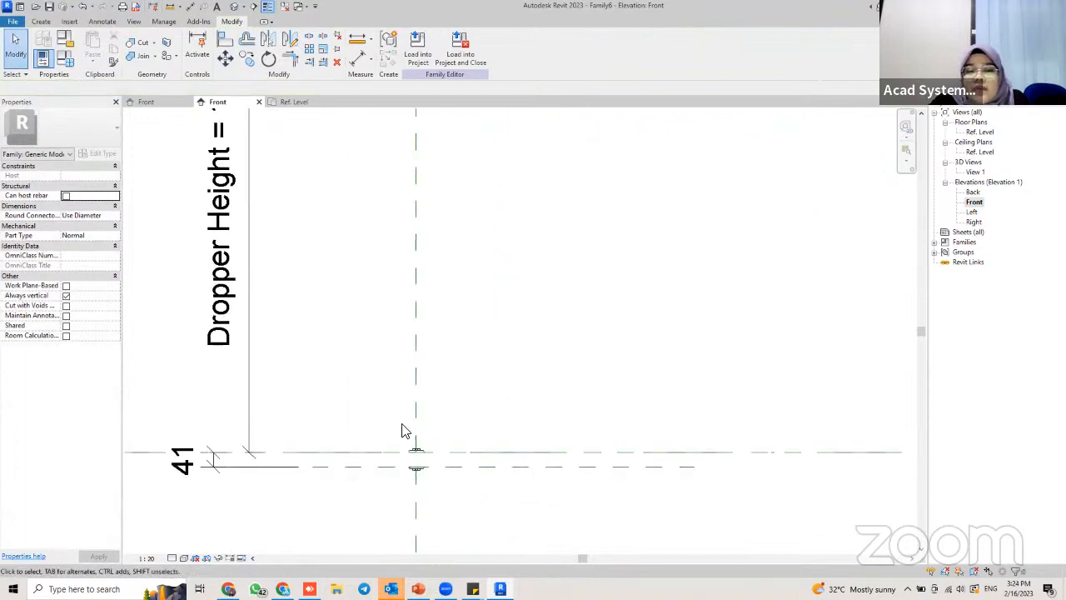
pyautogui.scroll(1, 412, 439)
pyautogui.moveTo(417, 468); pyautogui.dragTo(447, 422, button='middle')
pyautogui.scroll(3, 450, 421)
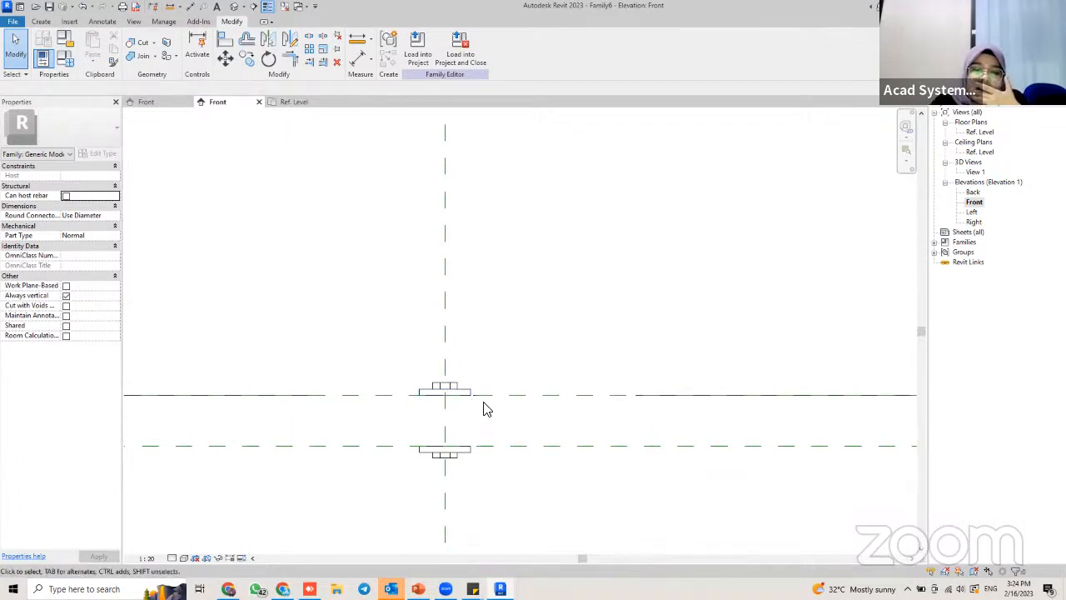
# Copy the reference plane at the lower plate vertically upward to about 6 mm below Ref. Level
pyautogui.click(366, 442)
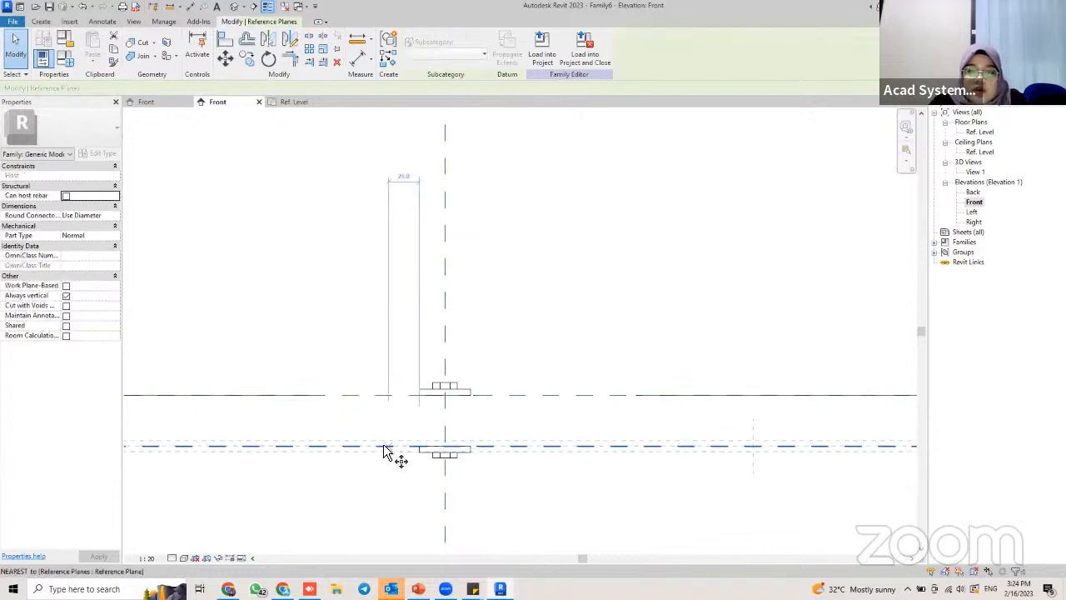
pyautogui.press('m')
pyautogui.press('v')
pyautogui.click(379, 447)
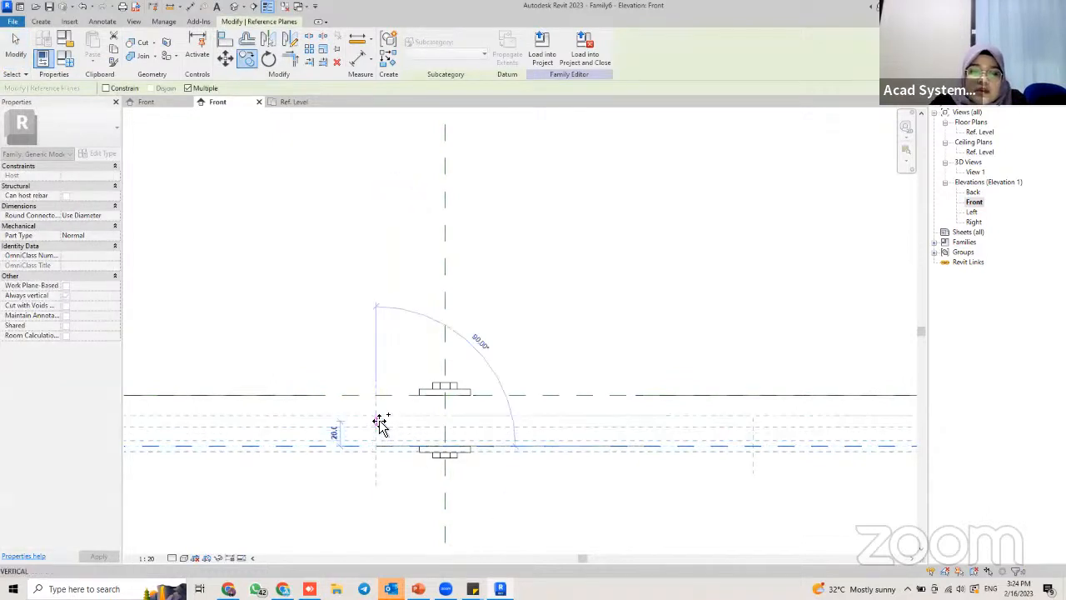
pyautogui.click(379, 405)
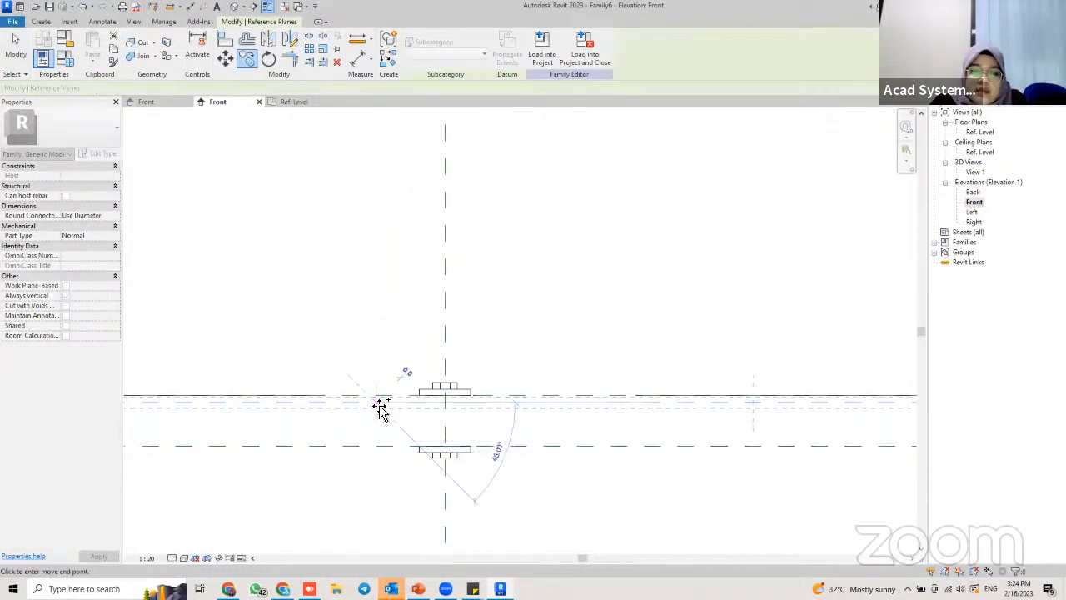
pyautogui.press('Escape')
pyautogui.press('Escape')
# Add an aligned dimension between Ref. Level and the copied reference plane, placed to the left of the plates
pyautogui.scroll(3, 373, 394)
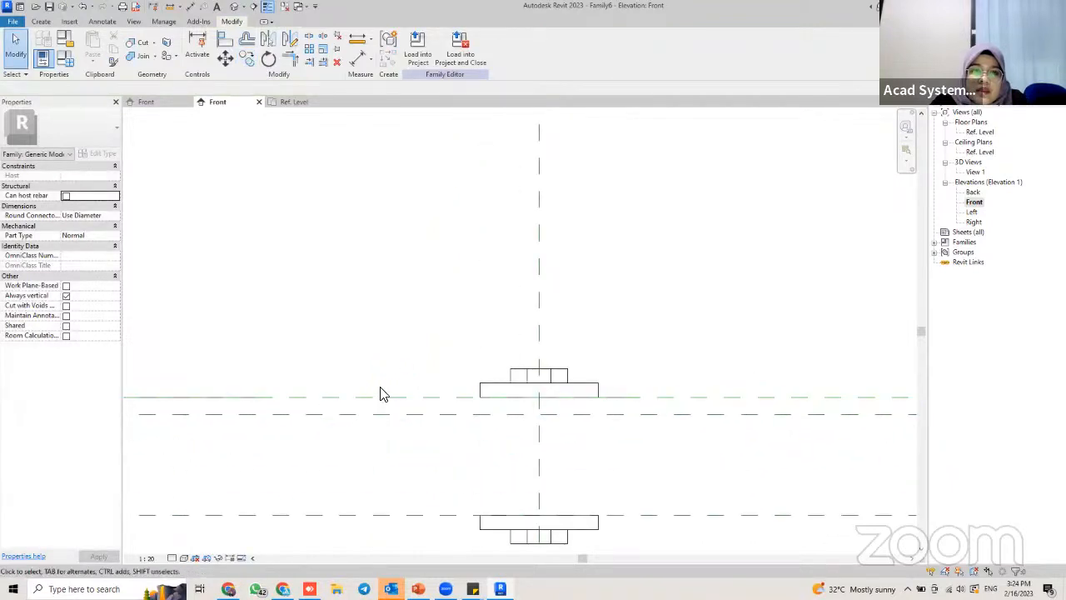
pyautogui.click(358, 58)
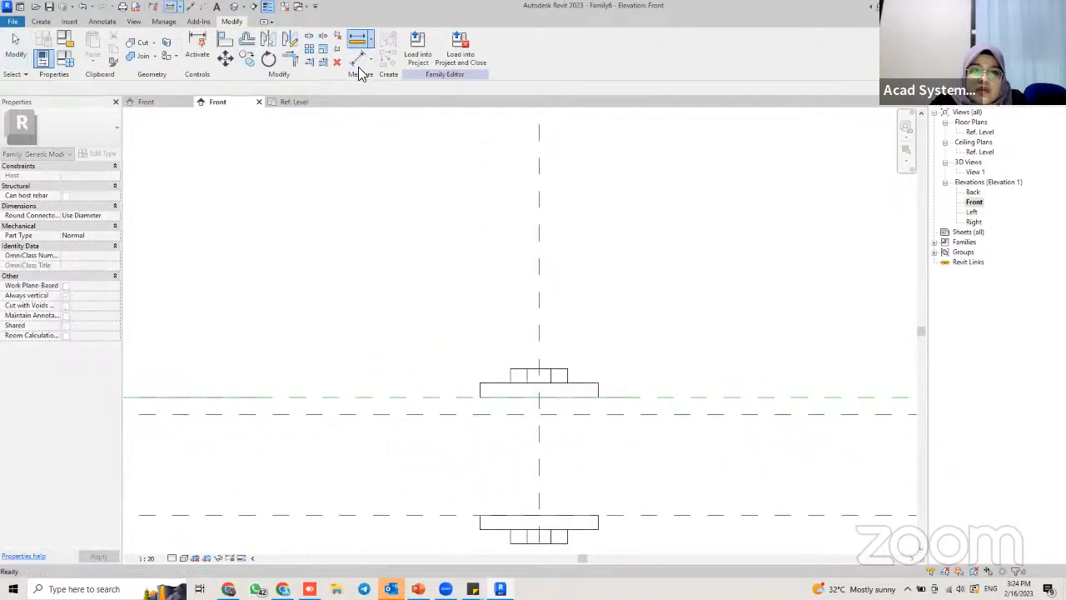
pyautogui.click(398, 396)
pyautogui.click(398, 414)
pyautogui.scroll(1, 361, 391)
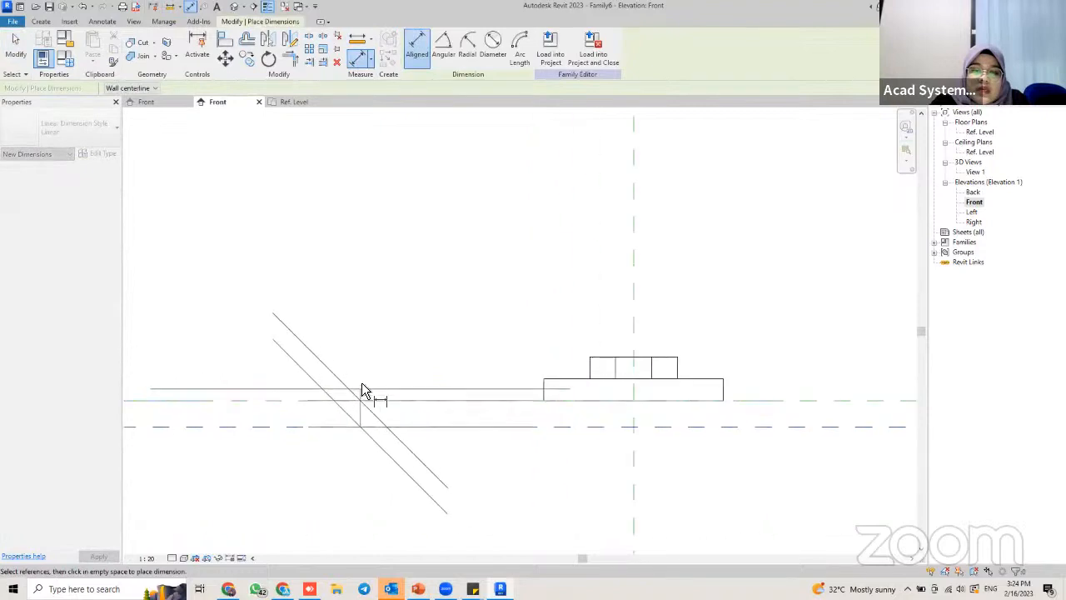
pyautogui.scroll(1, 374, 341)
pyautogui.moveTo(355, 377); pyautogui.dragTo(393, 328, button='middle')
pyautogui.scroll(-4, 382, 342)
pyautogui.click(321, 309)
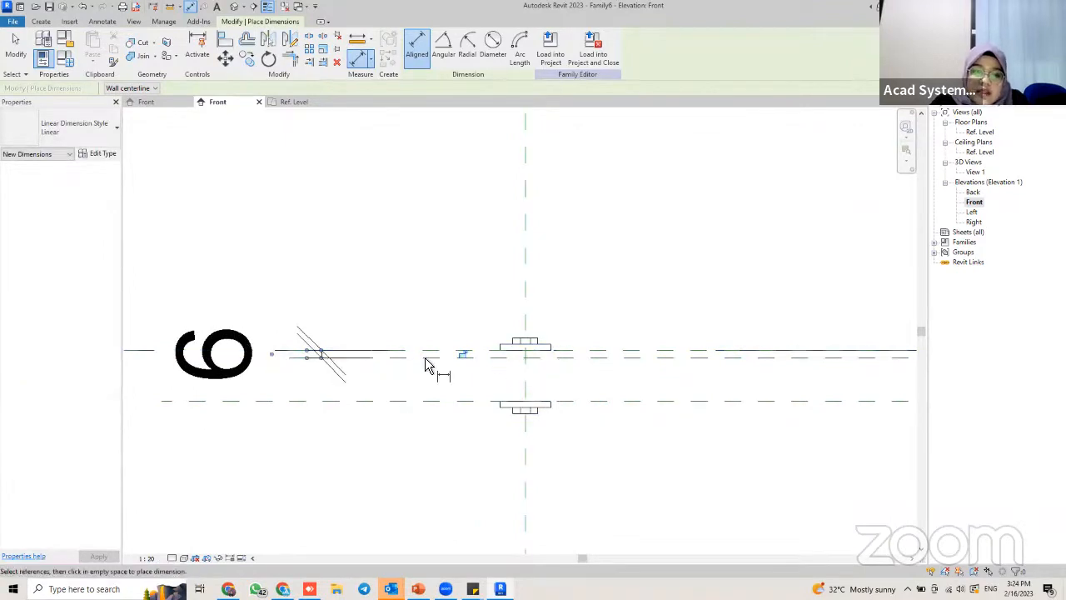
pyautogui.press('Escape')
pyautogui.press('Escape')
# Set the distance between Ref. Level and the intermediate reference plane below it to 3 mm
pyautogui.click(349, 354)
pyautogui.click(354, 360)
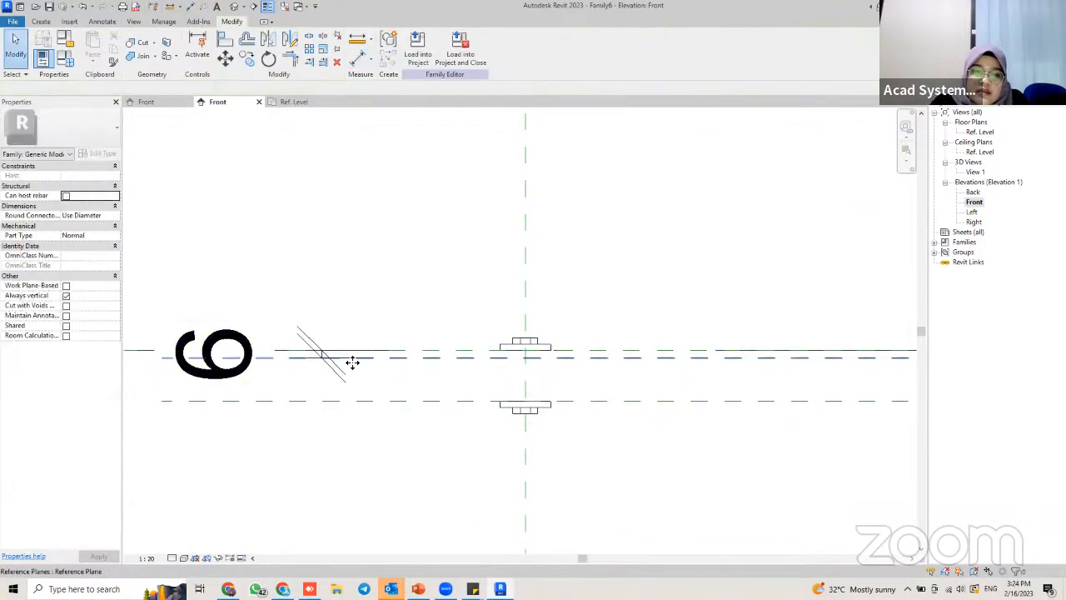
pyautogui.click(260, 354)
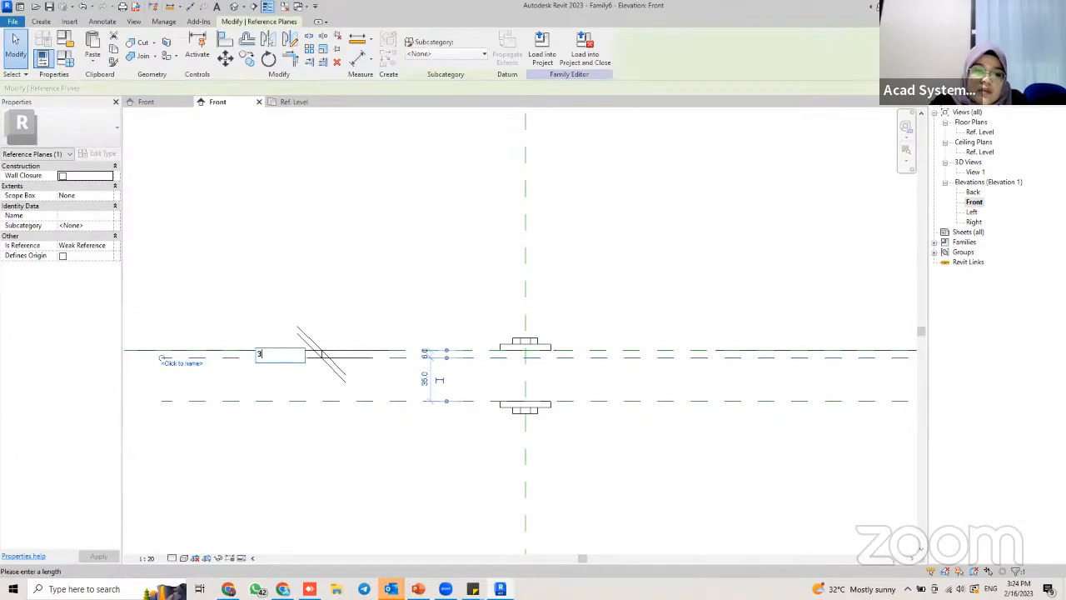
pyautogui.press('Return')
pyautogui.click(408, 360)
pyautogui.scroll(3, 381, 356)
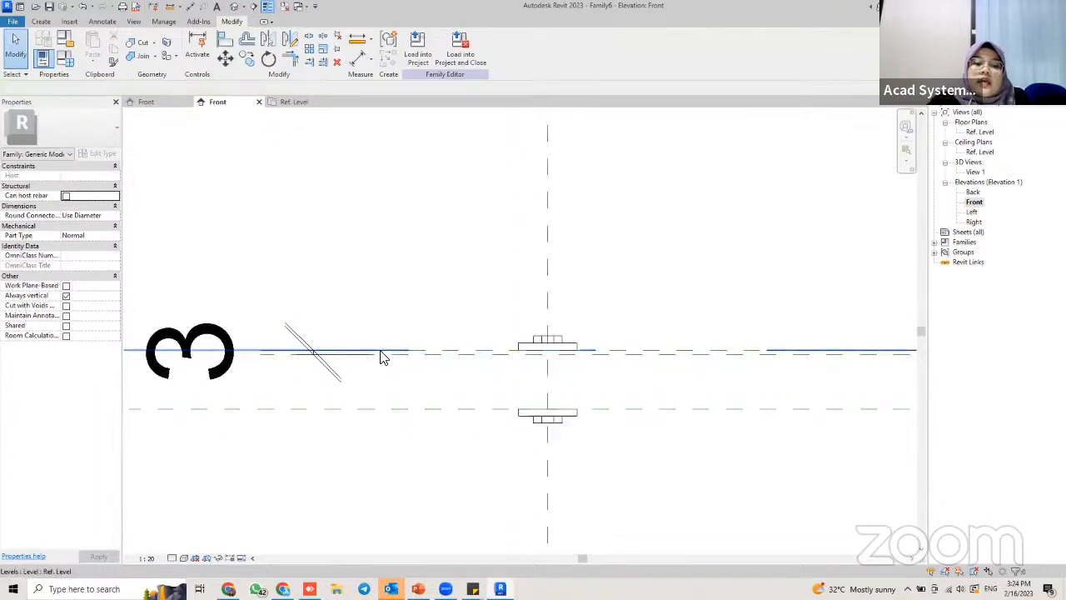
# Change the intermediate reference plane's Is Reference property to Not a Reference
pyautogui.moveTo(436, 342); pyautogui.dragTo(361, 336, button='middle')
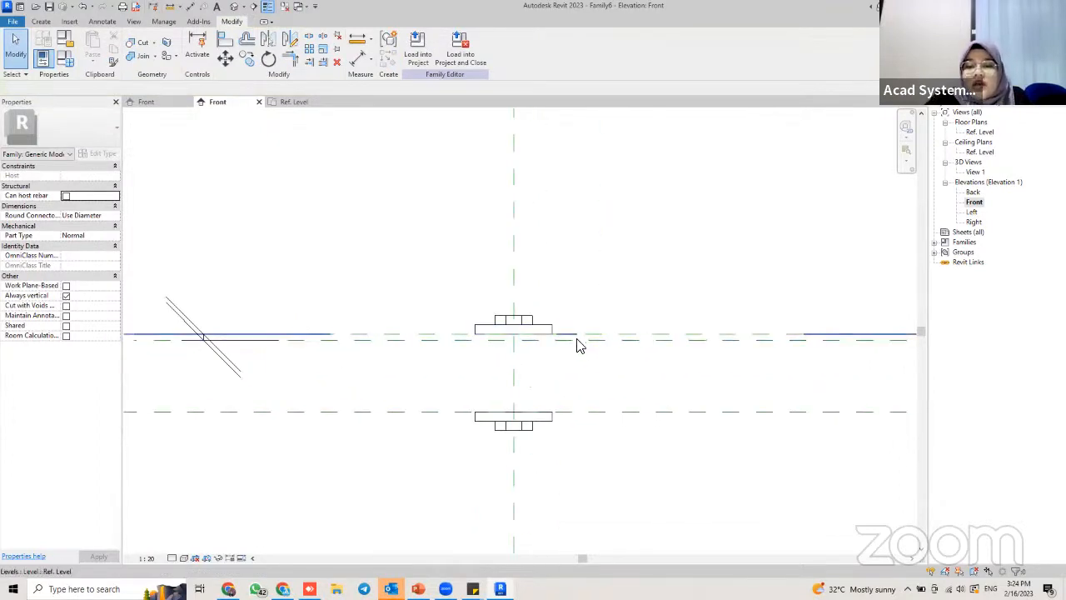
pyautogui.moveTo(412, 332); pyautogui.dragTo(372, 314, button='middle')
pyautogui.click(356, 317)
pyautogui.click(355, 323)
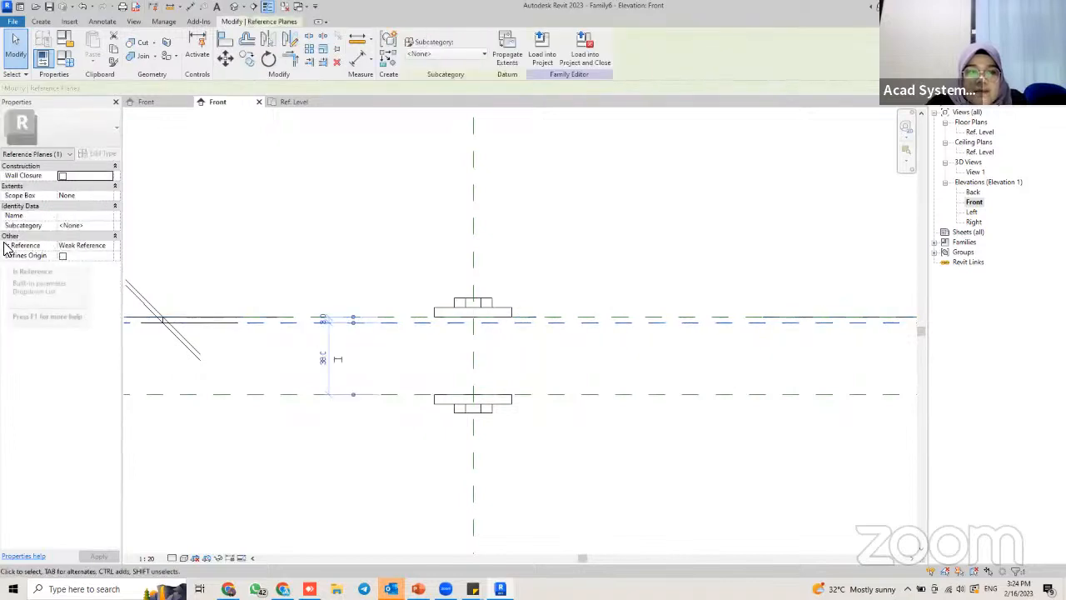
pyautogui.click(109, 244)
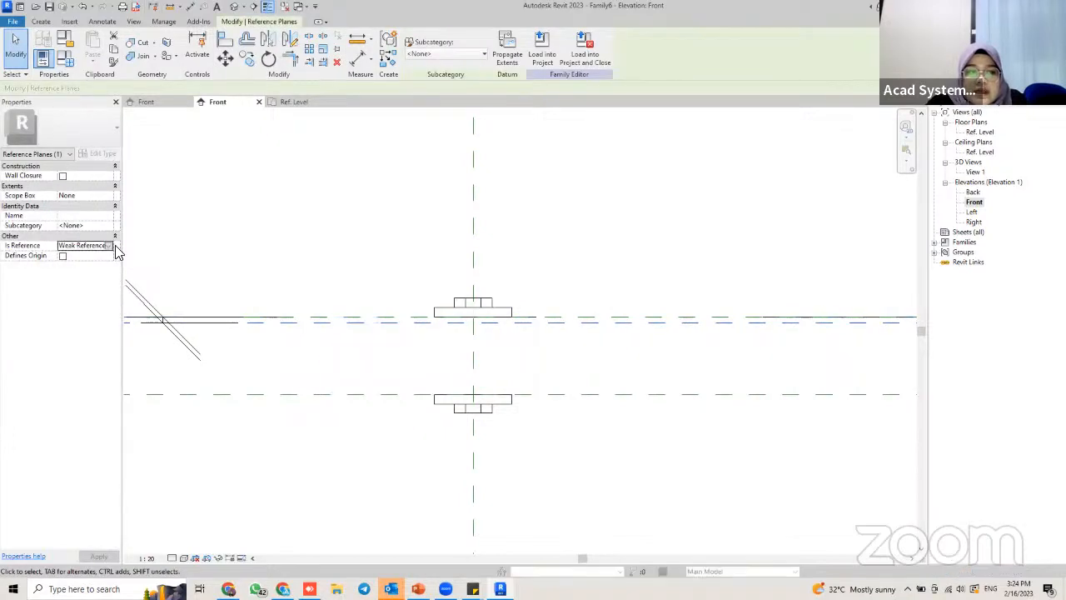
pyautogui.click(109, 245)
pyautogui.click(87, 273)
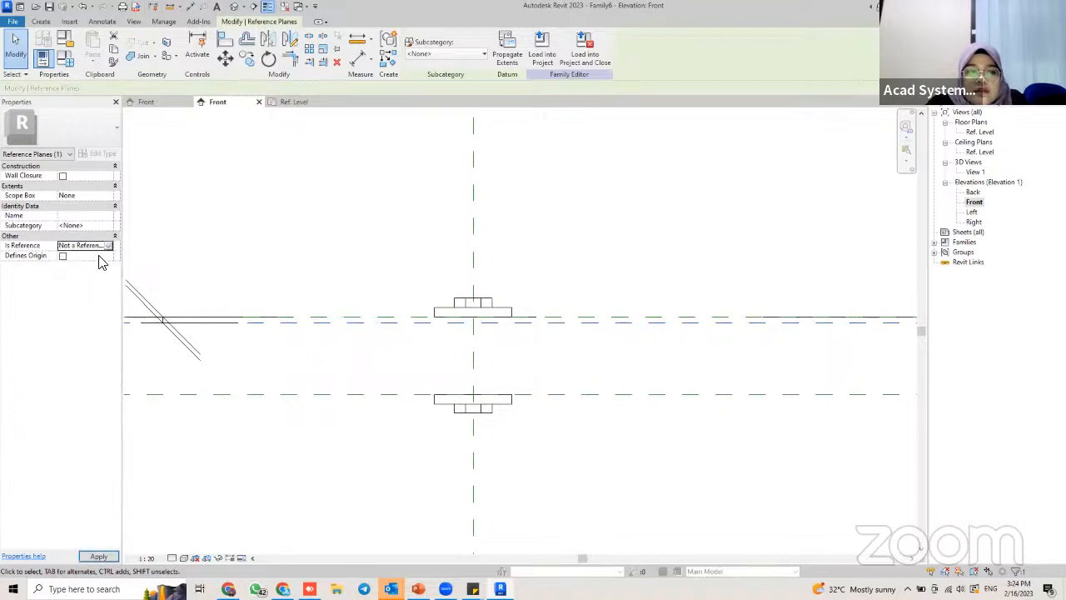
pyautogui.click(221, 288)
pyautogui.scroll(-3, 392, 276)
pyautogui.scroll(-2, 408, 298)
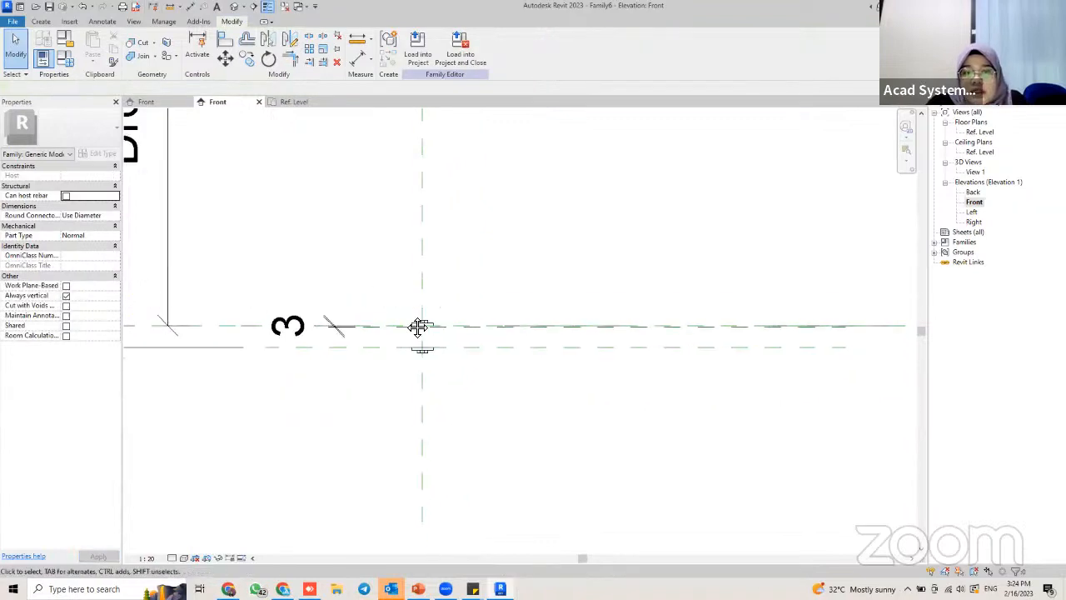
pyautogui.moveTo(441, 341); pyautogui.dragTo(442, 353, button='middle')
pyautogui.scroll(3, 426, 303)
pyautogui.scroll(1, 426, 304)
pyautogui.moveTo(428, 271); pyautogui.dragTo(433, 303, button='middle')
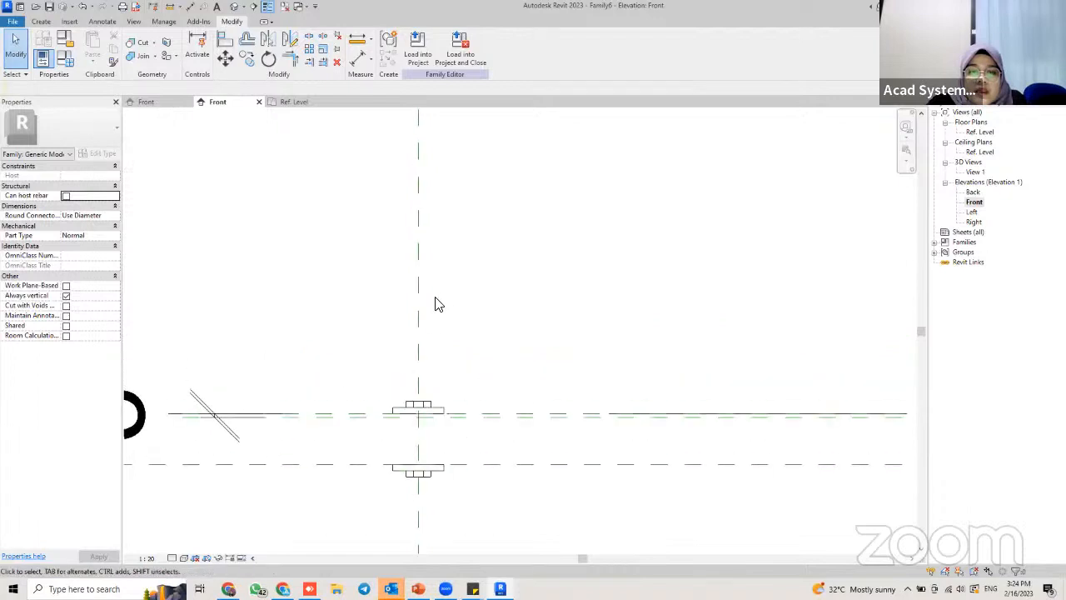
pyautogui.scroll(-2, 433, 303)
# Create a rod extrusion in the Ref. Level plan from a 5 mm radius circle centred on the reference plane intersection
pyautogui.click(288, 102)
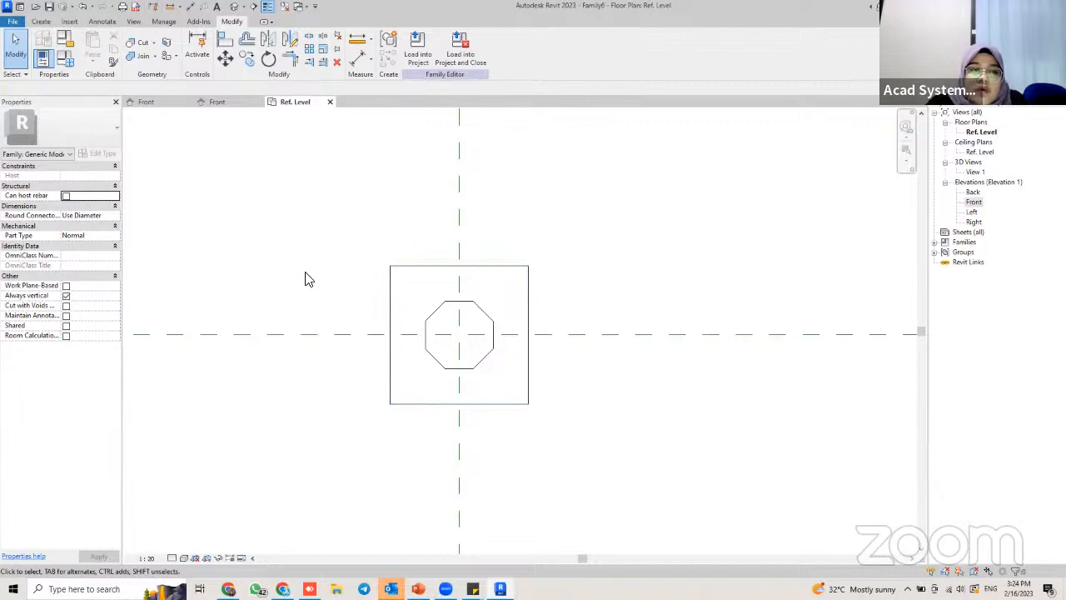
pyautogui.click(46, 22)
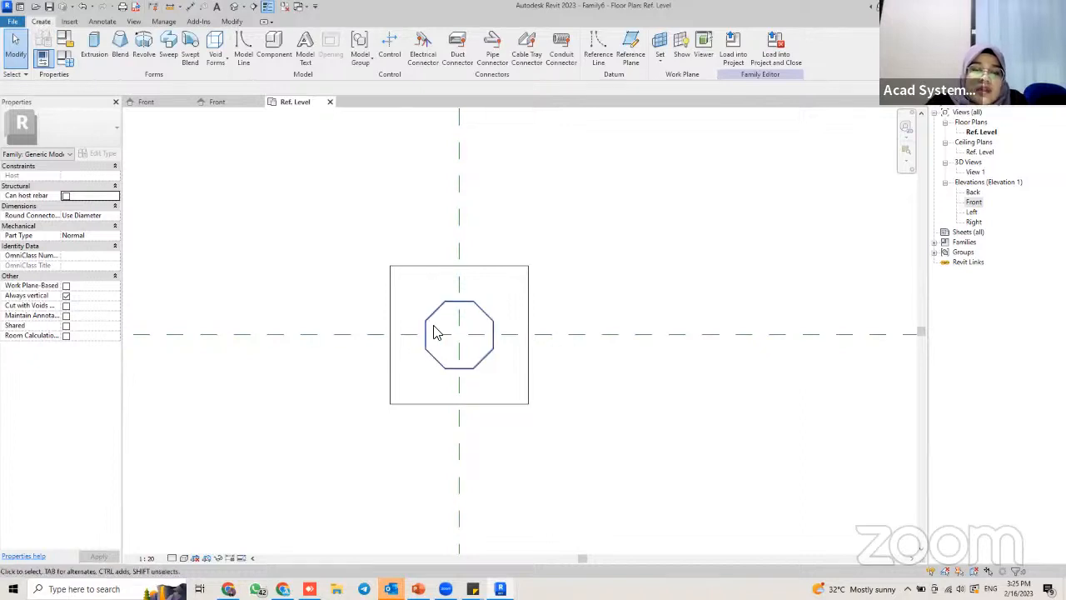
pyautogui.click(94, 46)
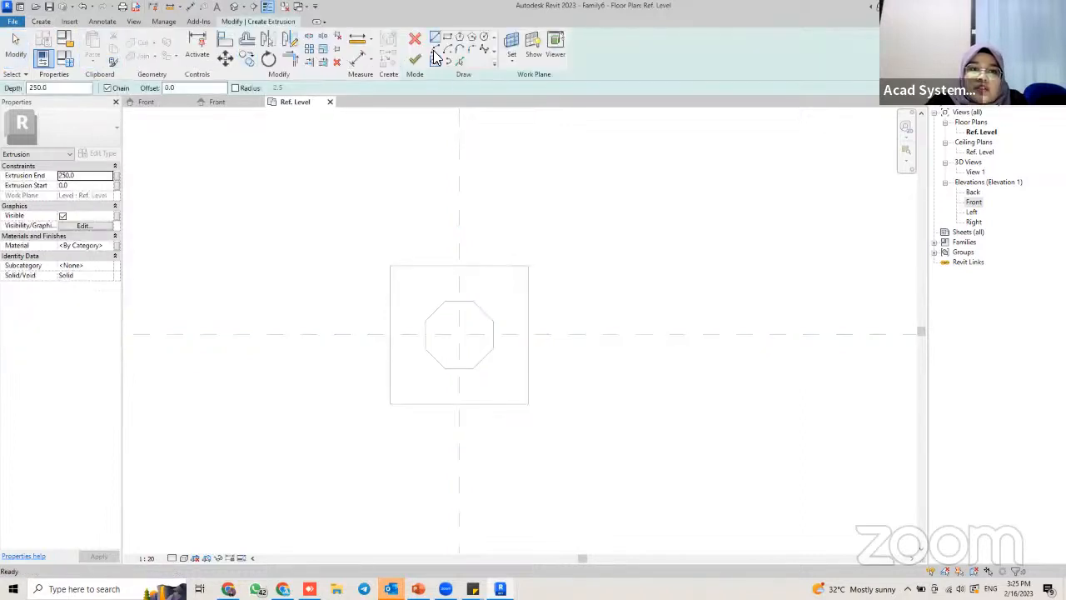
pyautogui.click(484, 38)
pyautogui.click(459, 334)
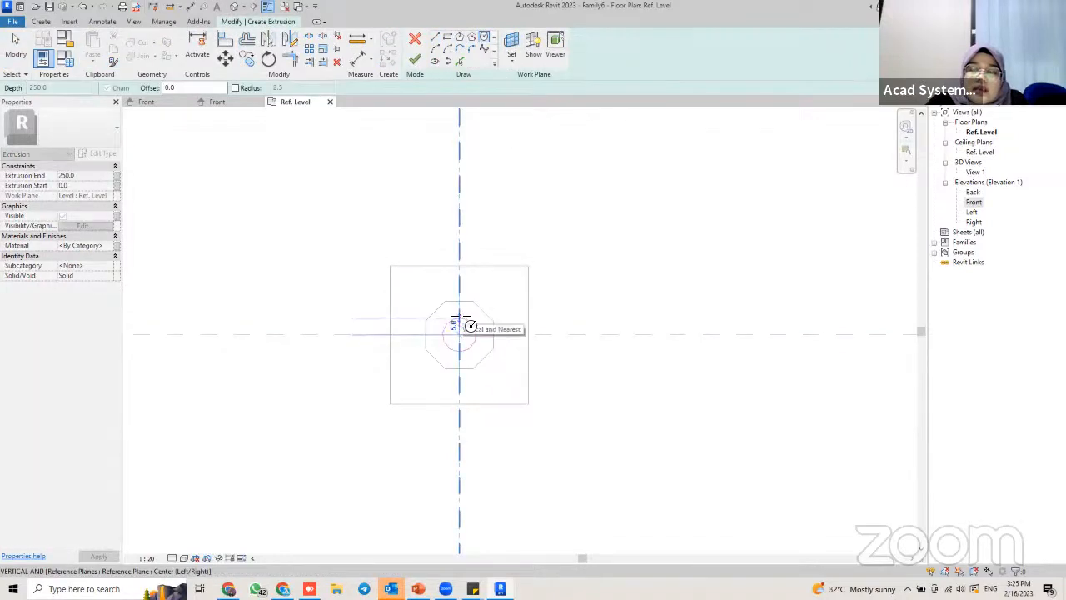
pyautogui.write('5')
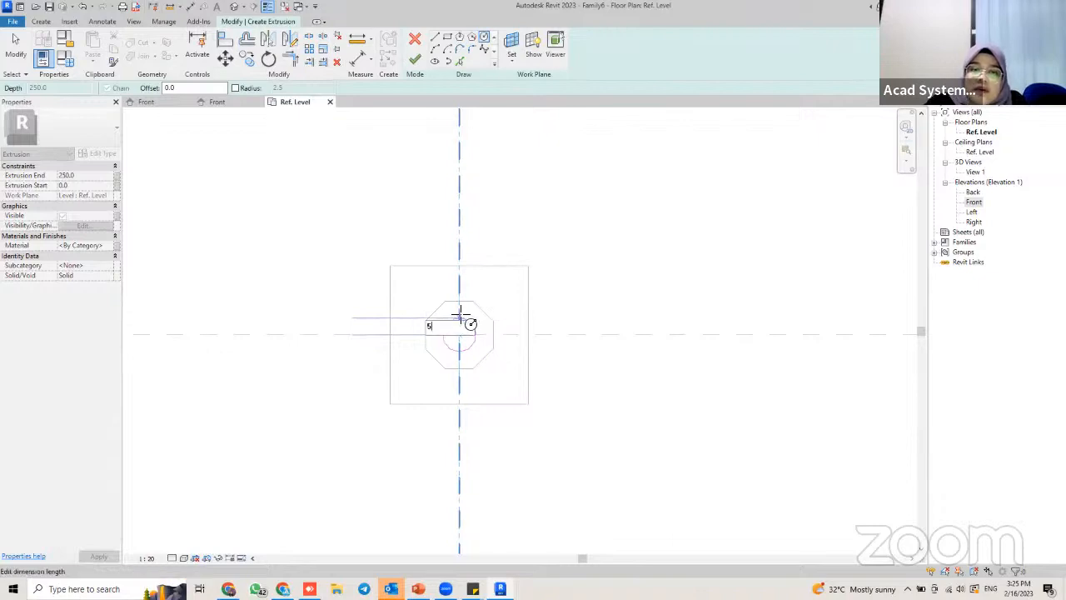
pyautogui.press('Return')
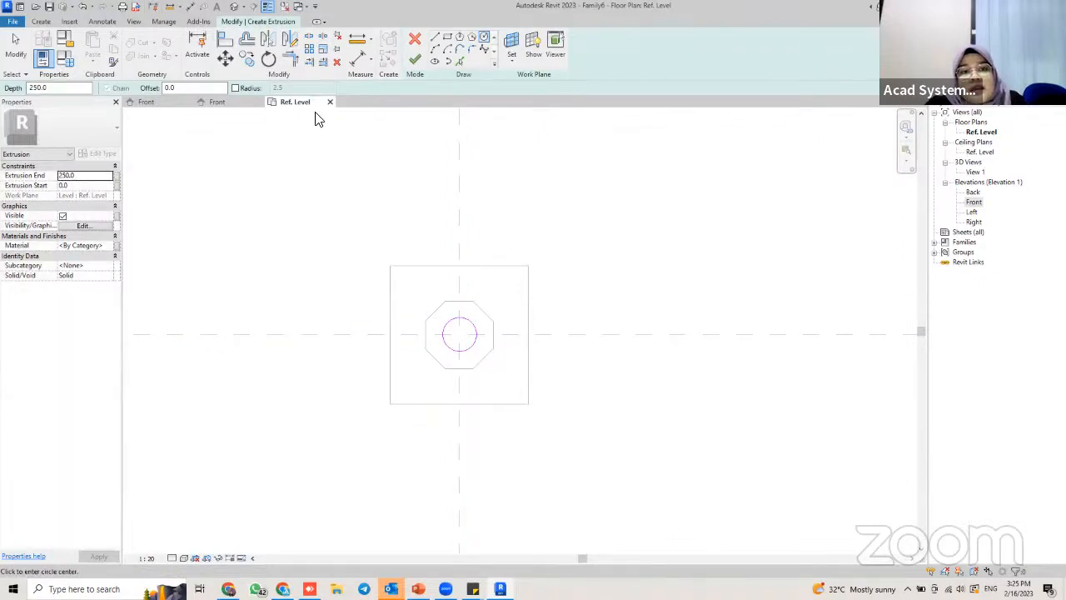
pyautogui.click(416, 61)
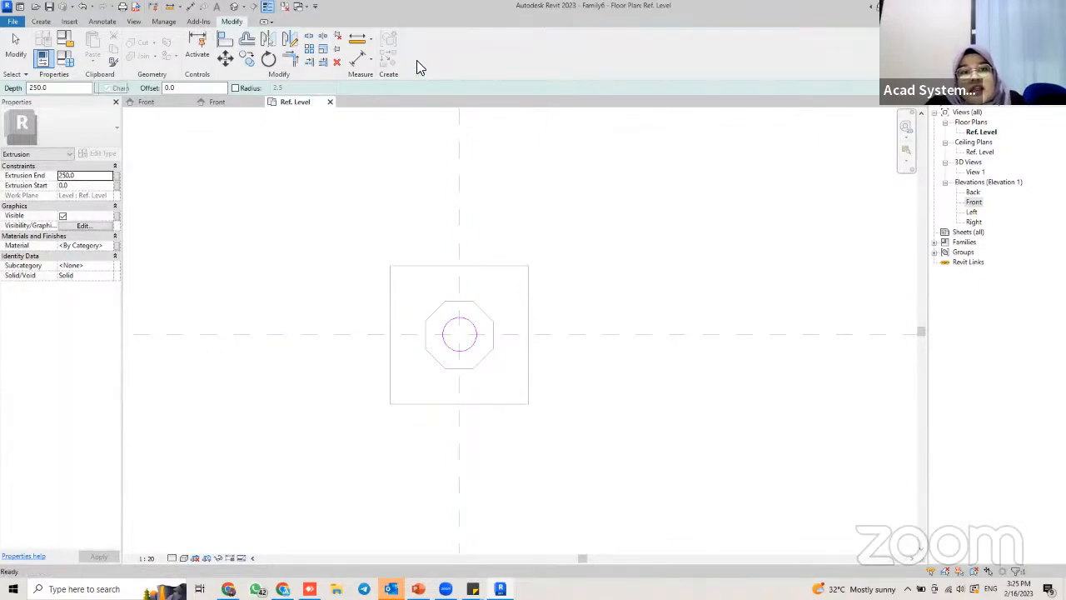
# In the Front elevation, move the rod extrusion's work plane to the reference plane at the lower plate by picking that plane
pyautogui.click(230, 103)
pyautogui.moveTo(452, 343); pyautogui.dragTo(464, 304, button='middle')
pyautogui.scroll(3, 460, 299)
pyautogui.scroll(-1, 460, 287)
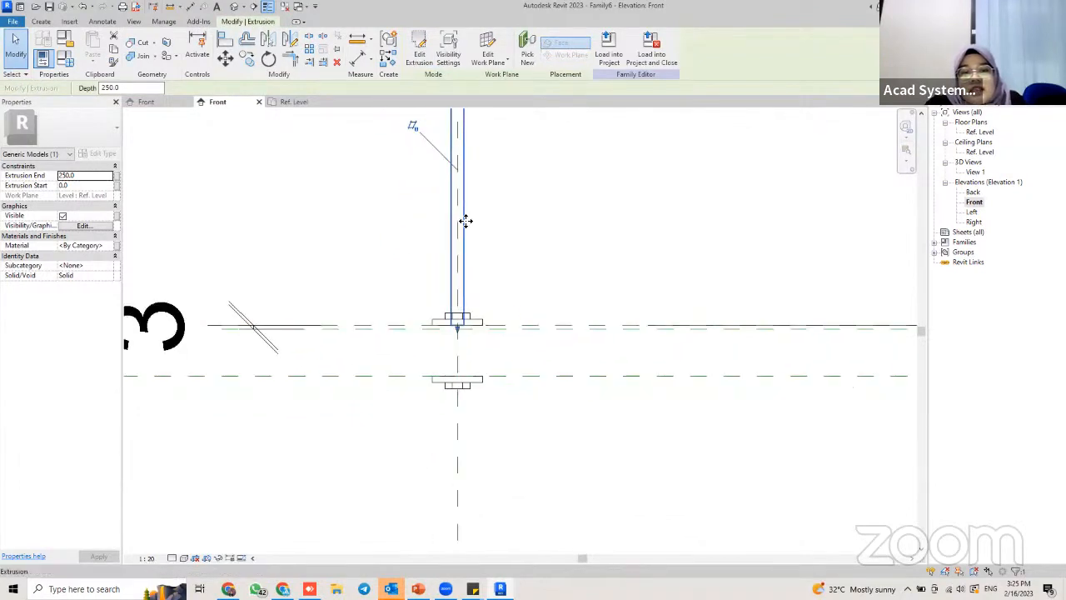
pyautogui.click(488, 49)
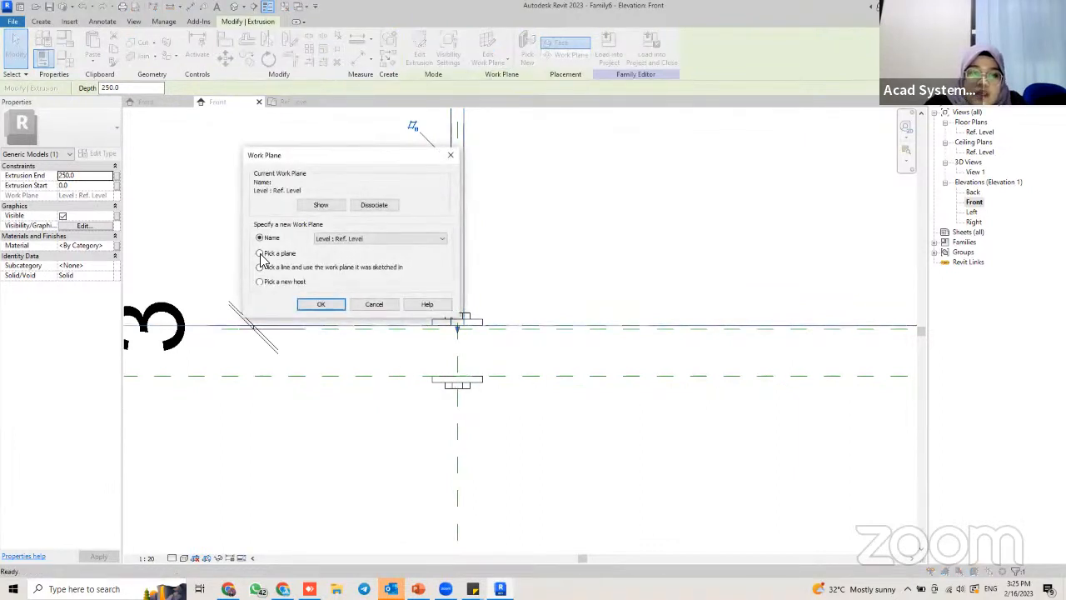
pyautogui.click(321, 305)
pyautogui.click(456, 388)
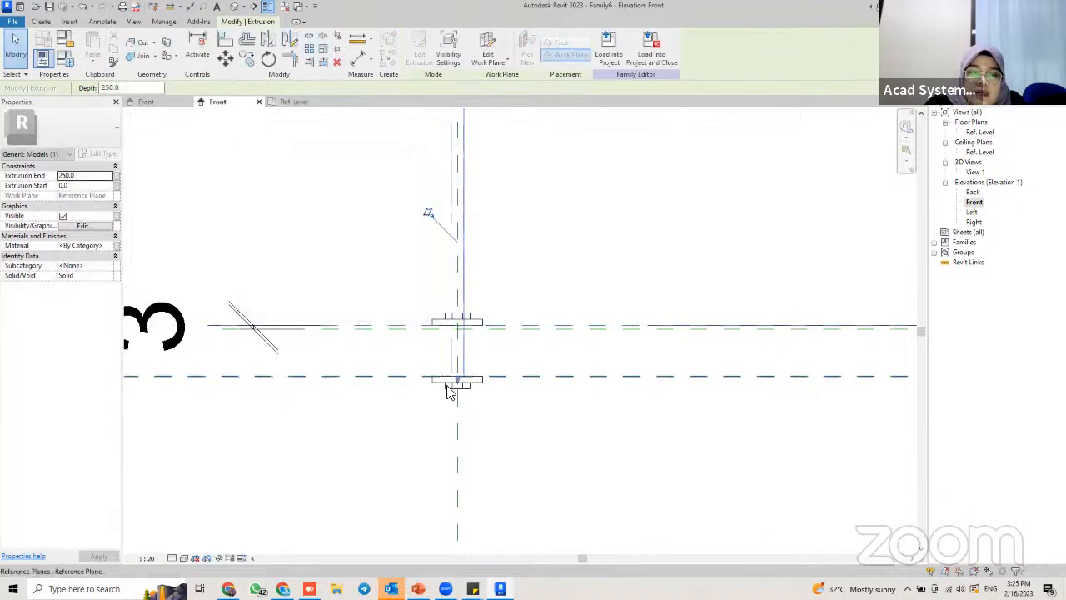
pyautogui.scroll(-1, 430, 344)
pyautogui.moveTo(431, 345); pyautogui.dragTo(458, 357, button='middle')
pyautogui.click(451, 369)
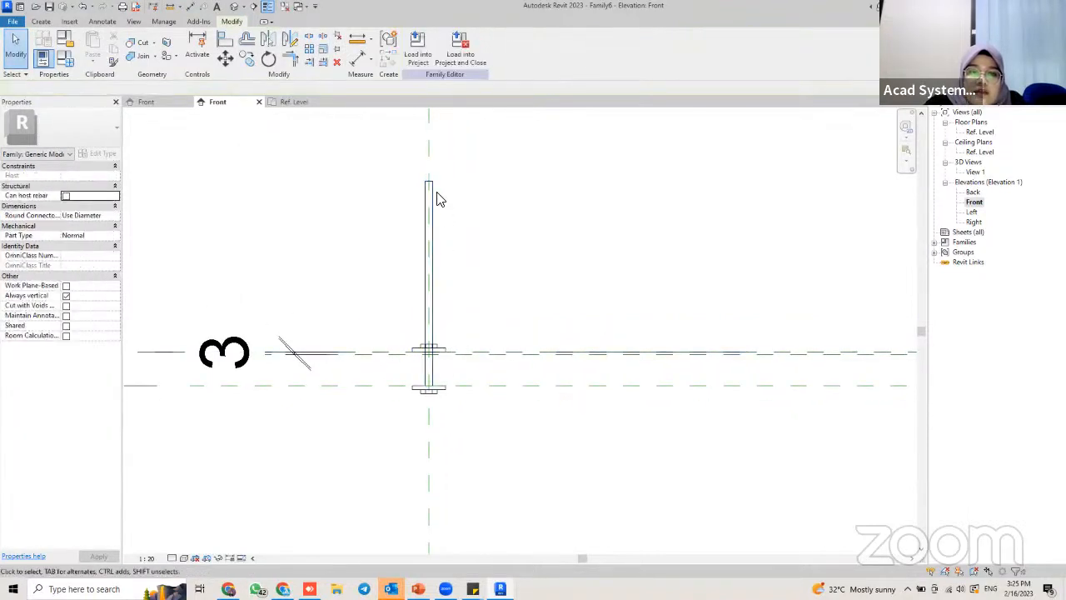
# Examine the rod's extent in the Front elevation relative to the plates, Ref. Level and the intermediate reference plane
pyautogui.scroll(1, 430, 270)
pyautogui.scroll(1, 430, 271)
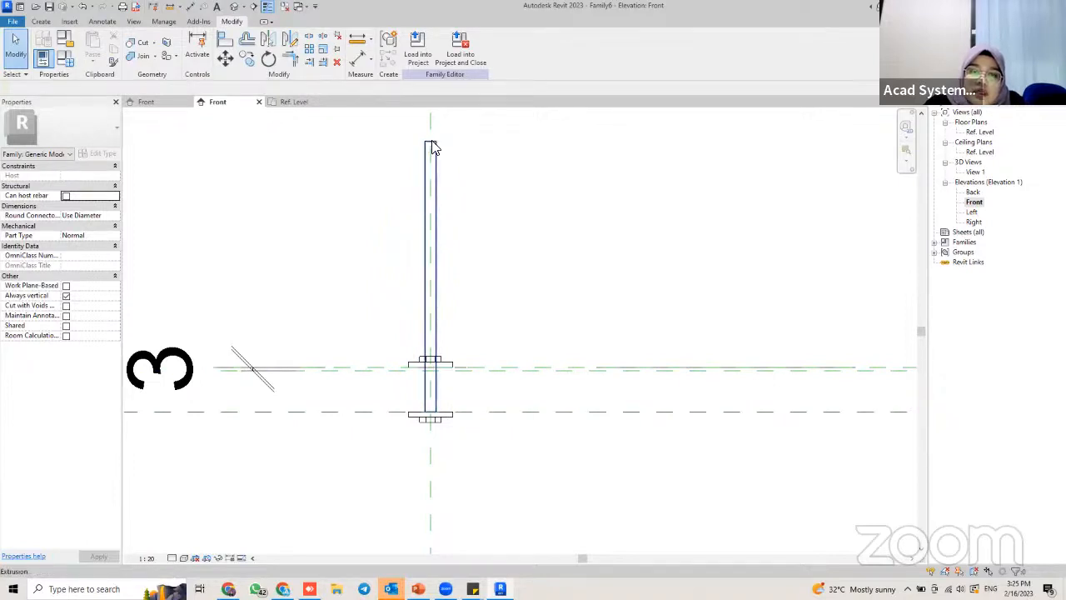
pyautogui.scroll(3, 461, 373)
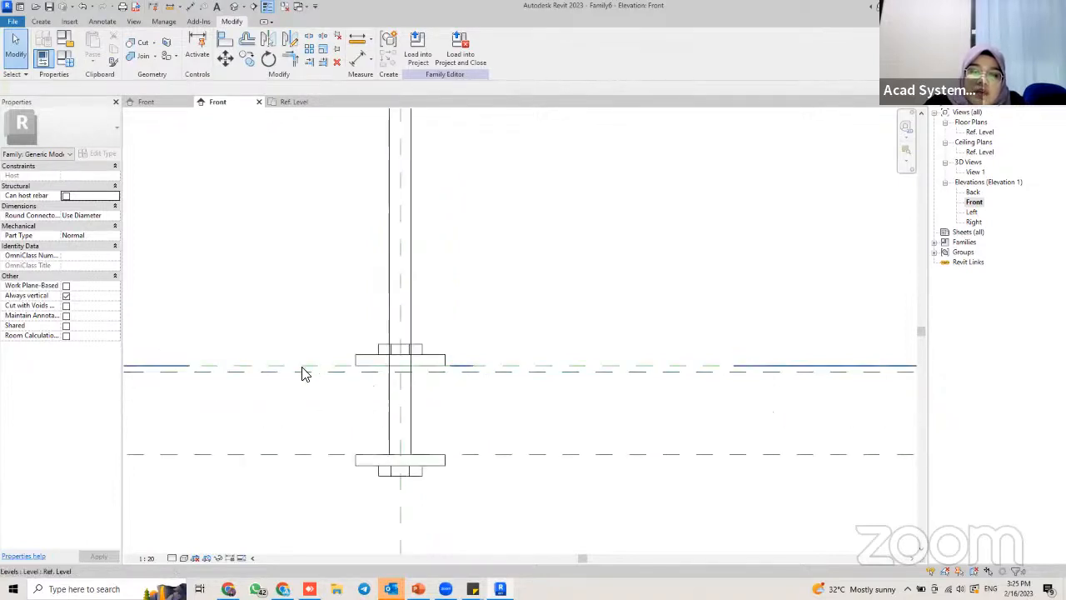
pyautogui.moveTo(310, 371); pyautogui.dragTo(577, 366, button='middle')
pyautogui.scroll(1, 291, 365)
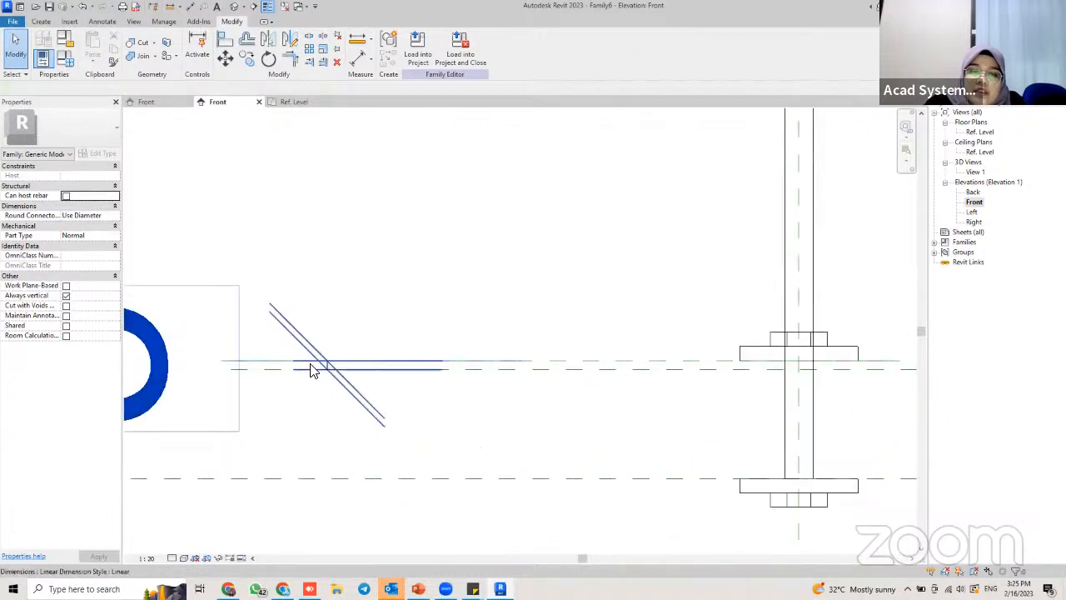
pyautogui.scroll(-2, 279, 366)
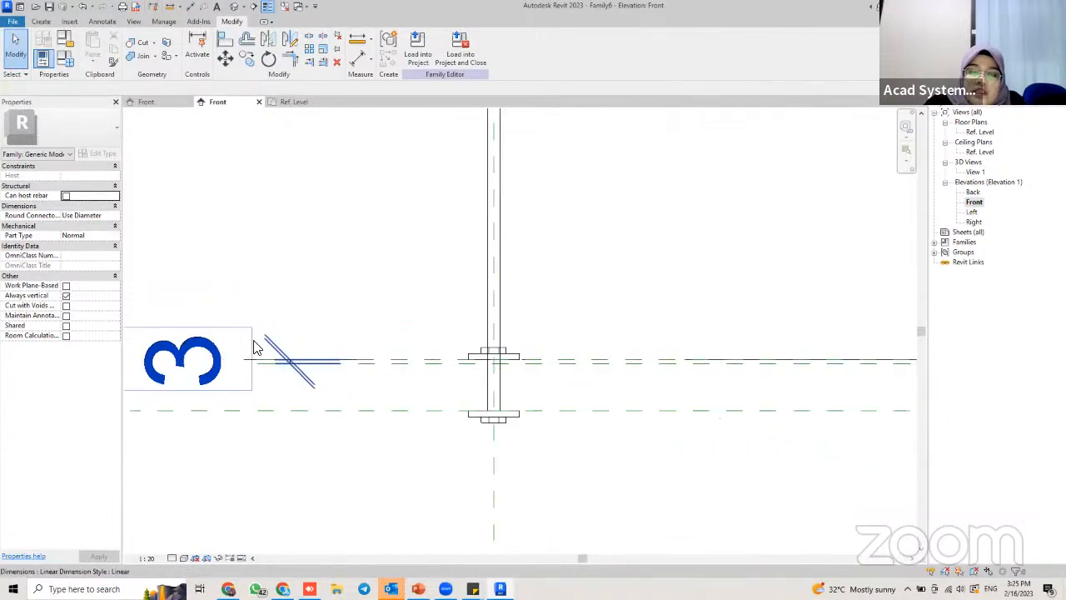
pyautogui.moveTo(521, 119); pyautogui.dragTo(473, 166, button='middle')
# Align the top face of the rod extrusion to the intermediate reference plane just below Ref. Level
pyautogui.press('l')
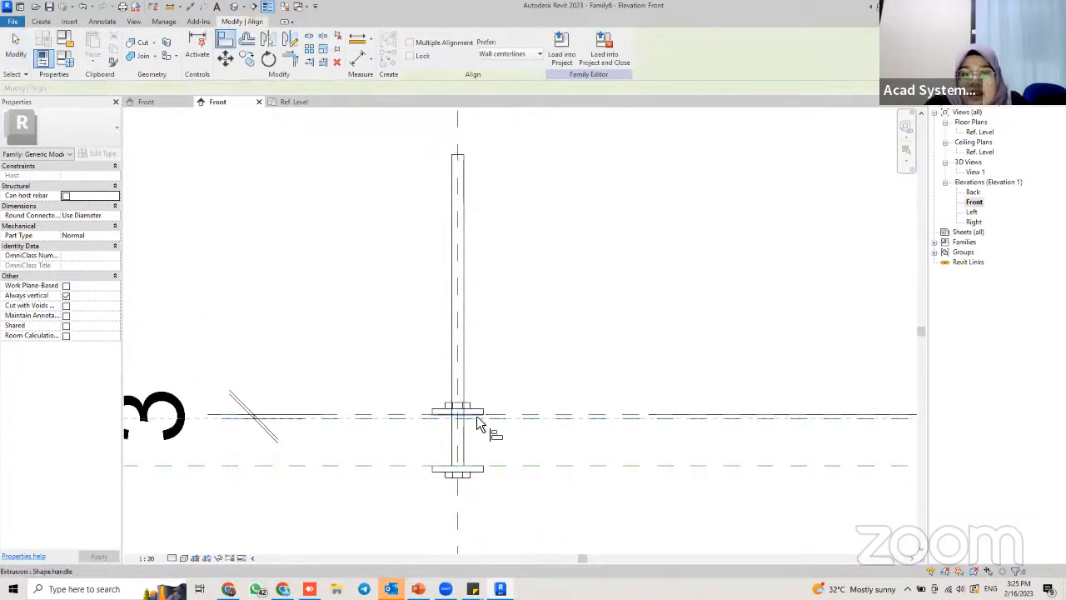
pyautogui.scroll(2, 505, 426)
pyautogui.scroll(-2, 488, 388)
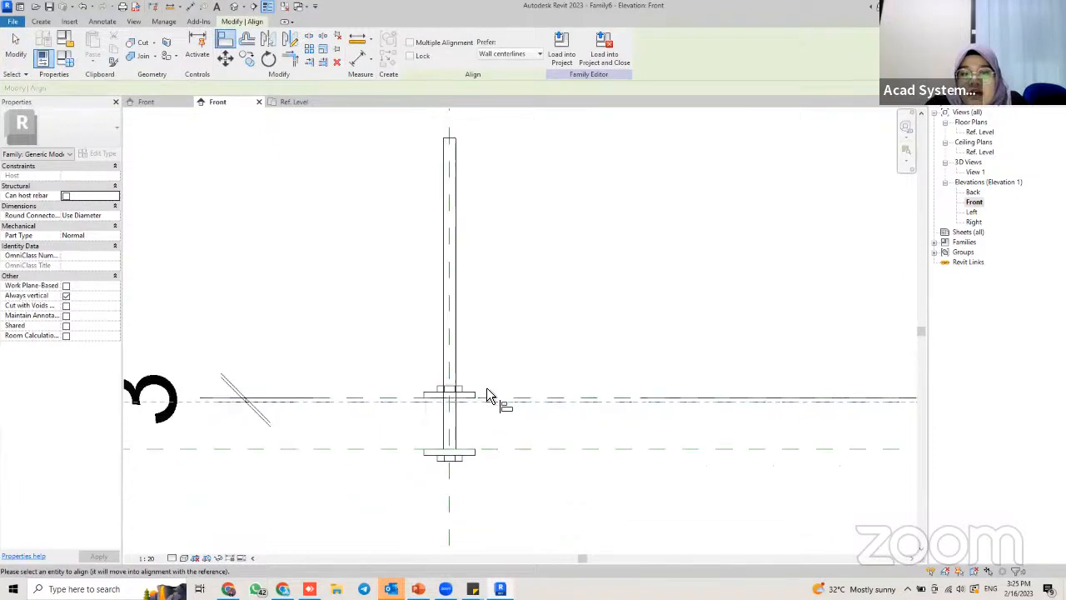
pyautogui.moveTo(488, 351); pyautogui.dragTo(479, 438, button='middle')
pyautogui.scroll(3, 450, 213)
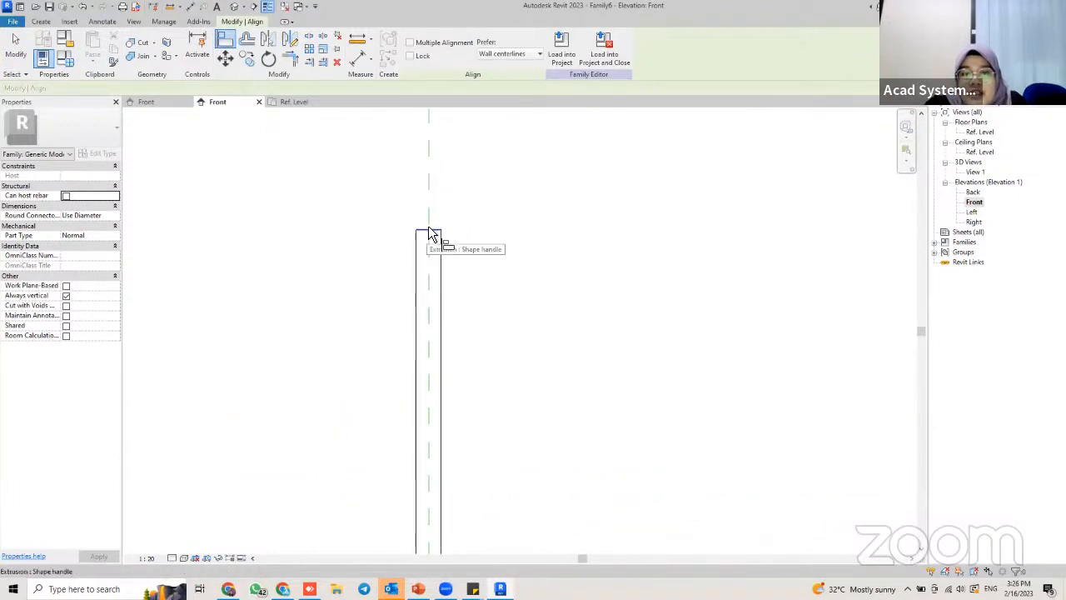
pyautogui.click(430, 233)
pyautogui.scroll(-3, 543, 374)
pyautogui.scroll(3, 409, 331)
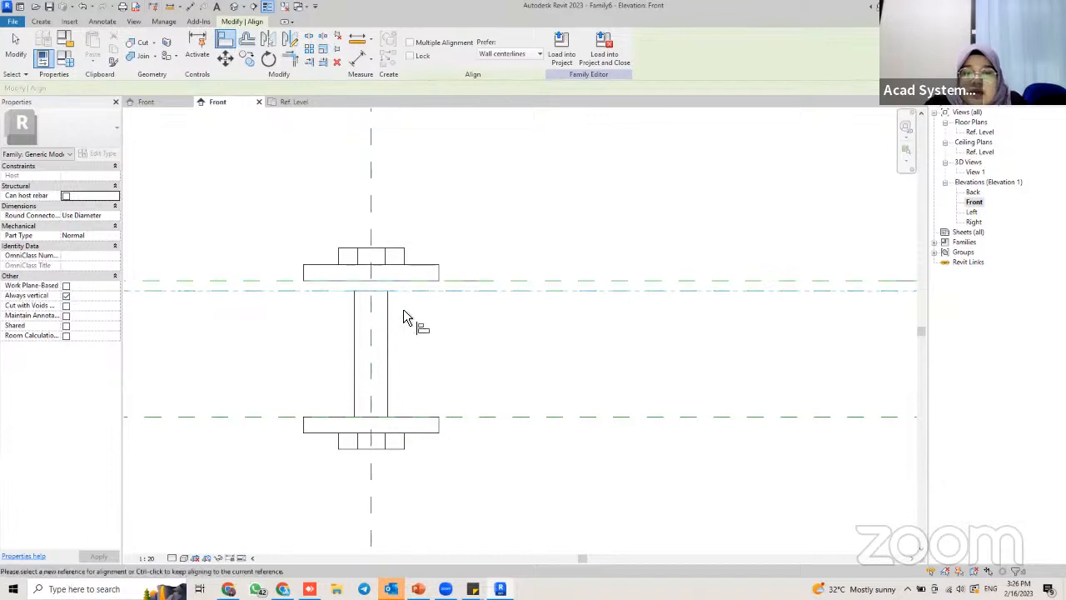
pyautogui.scroll(-4, 357, 292)
pyautogui.moveTo(354, 289); pyautogui.dragTo(367, 356, button='middle')
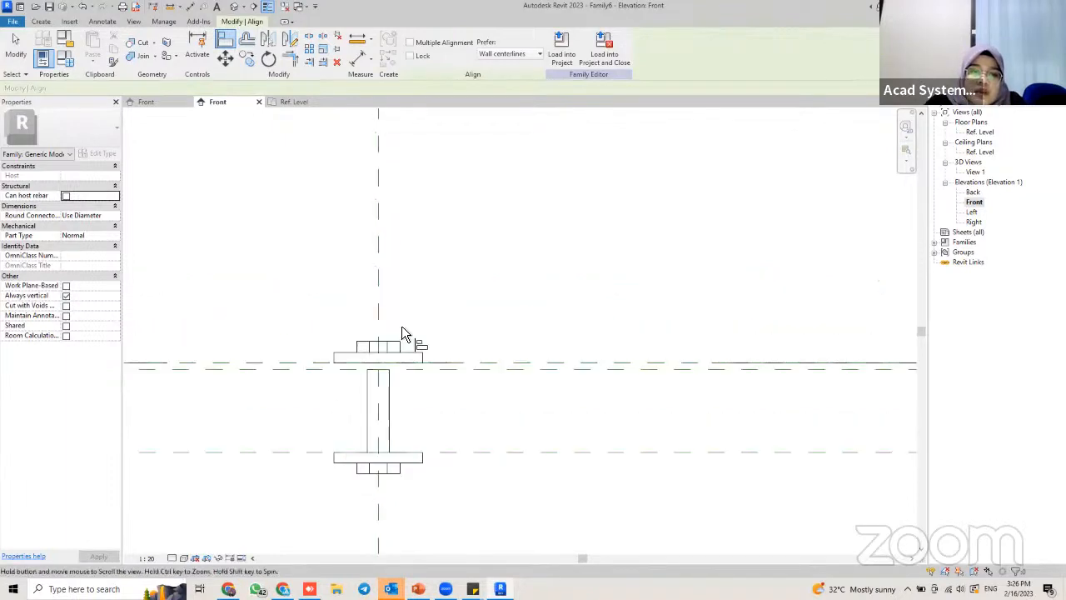
pyautogui.press('Escape')
pyautogui.press('Escape')
# Select the shortened rod and examine its position against the Dropper Height dimension and the planes around the plates
pyautogui.click(395, 401)
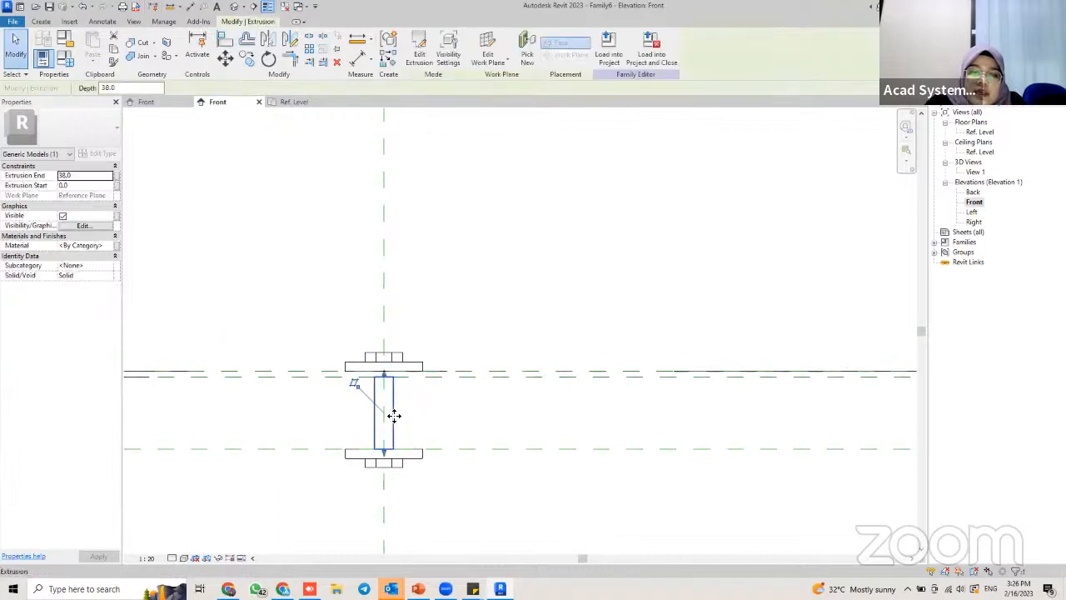
pyautogui.scroll(-1, 388, 285)
pyautogui.moveTo(389, 296); pyautogui.dragTo(385, 425, button='middle')
pyautogui.scroll(-1, 379, 358)
pyautogui.scroll(-1, 379, 358)
pyautogui.moveTo(397, 188)
pyautogui.mouseDown(button='middle')
pyautogui.moveTo(426, 279)
pyautogui.moveTo(445, 247)
pyautogui.moveTo(436, 293)
pyautogui.mouseUp(button='middle')
pyautogui.scroll(-3, 428, 275)
pyautogui.scroll(-2, 429, 275)
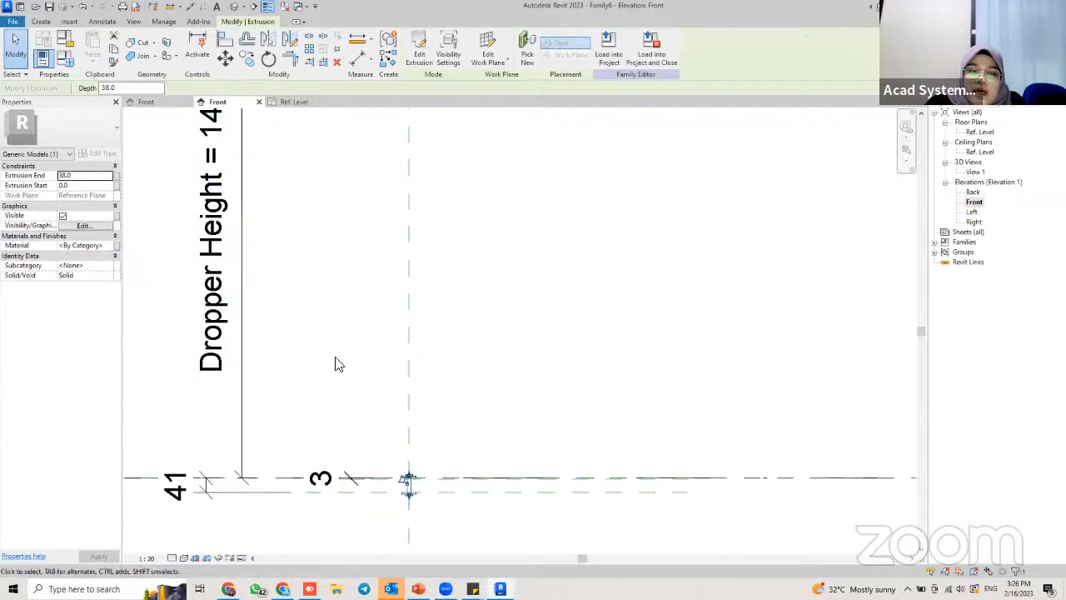
pyautogui.moveTo(416, 456); pyautogui.dragTo(416, 407, button='middle')
pyautogui.scroll(5, 416, 412)
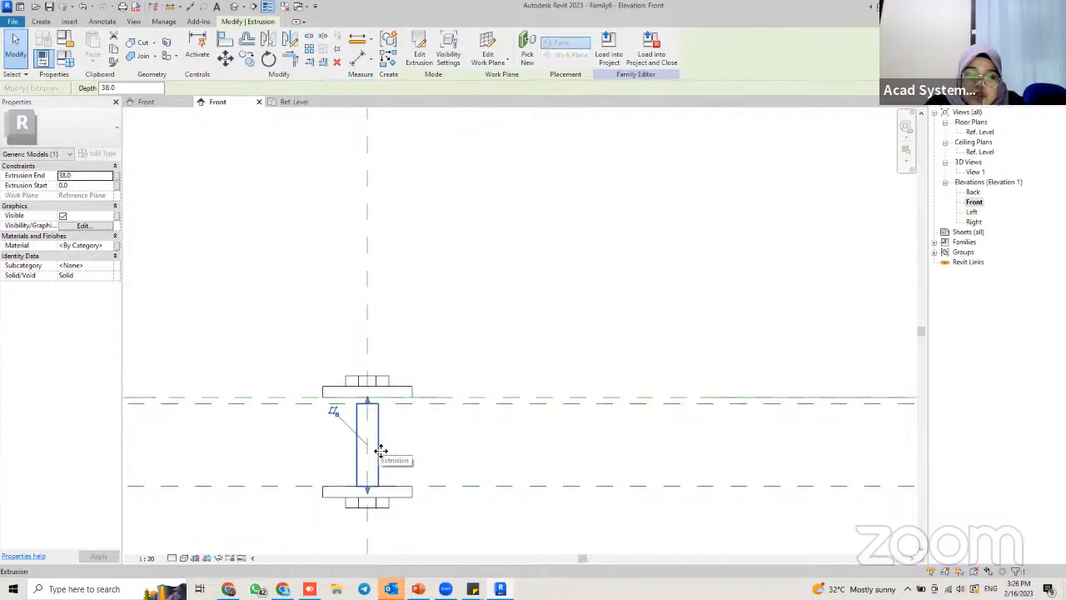
pyautogui.press('c')
pyautogui.press('o')
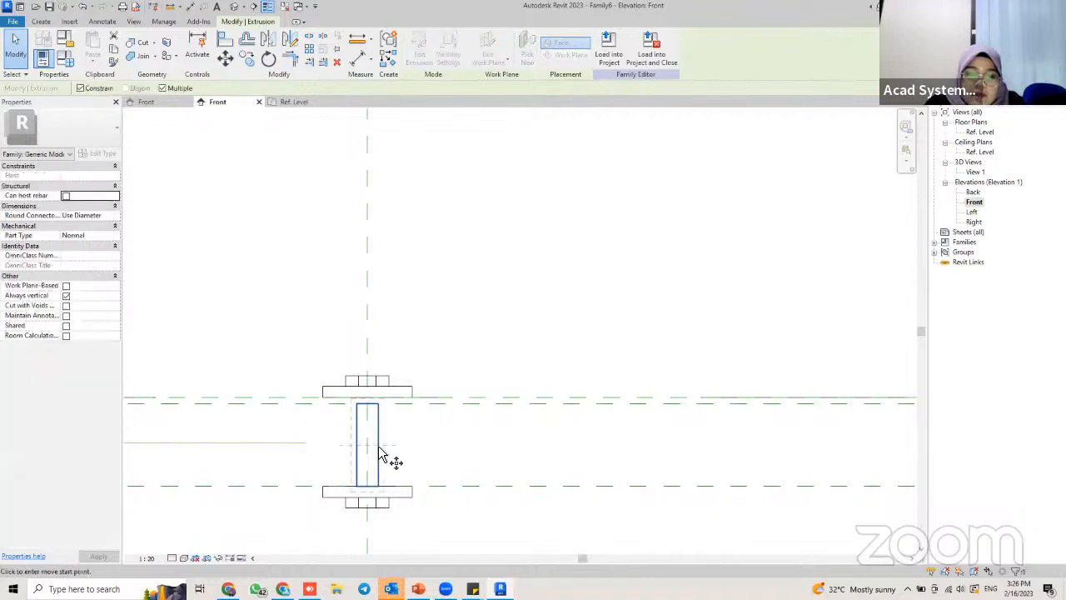
pyautogui.click(372, 410)
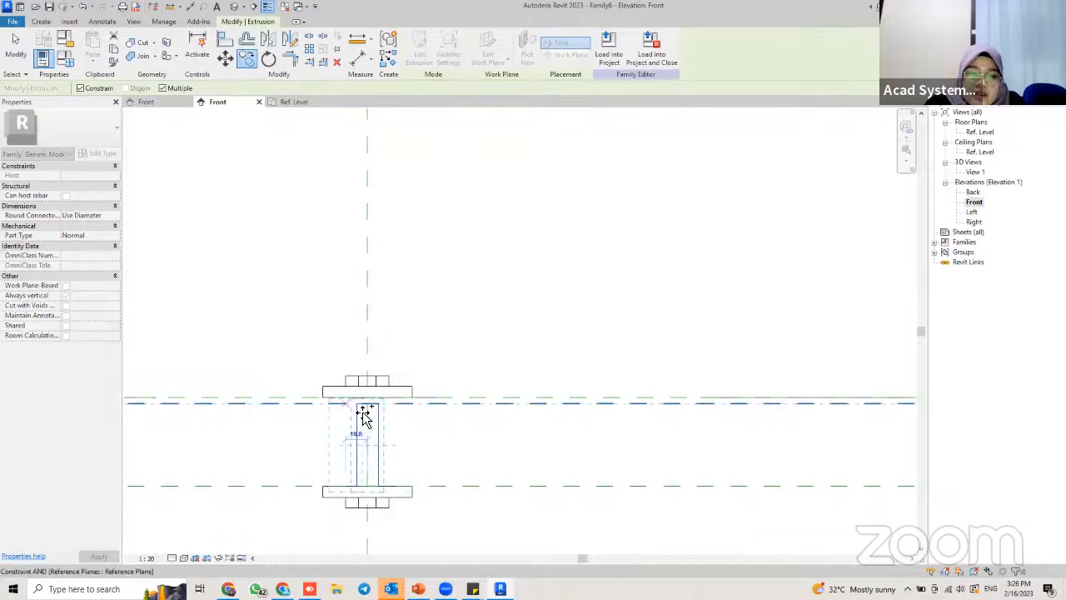
pyautogui.press('Escape')
pyautogui.press('Escape')
pyautogui.click(373, 416)
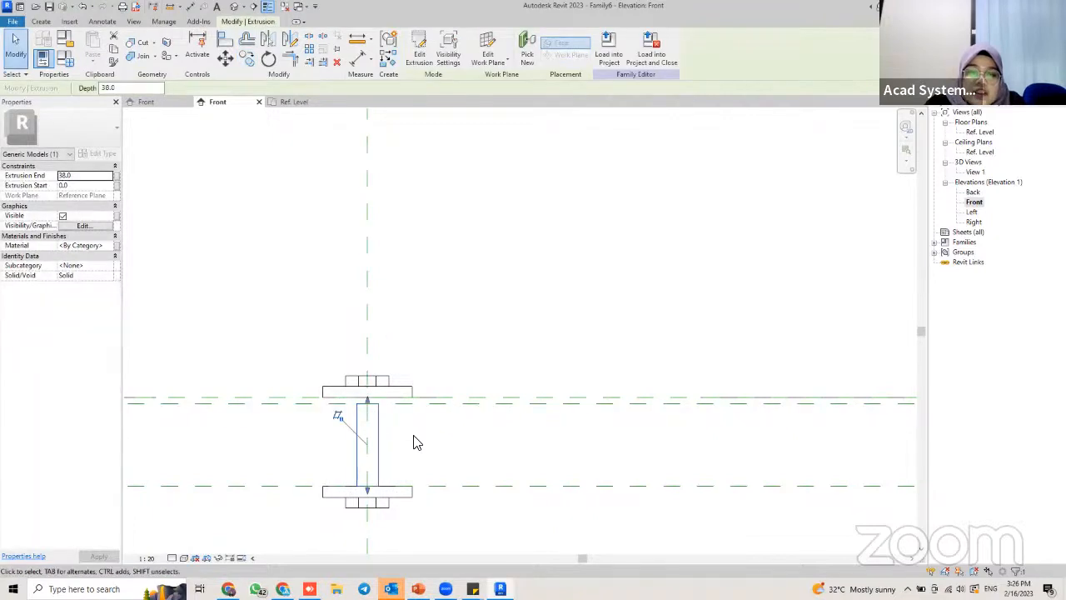
pyautogui.click(490, 44)
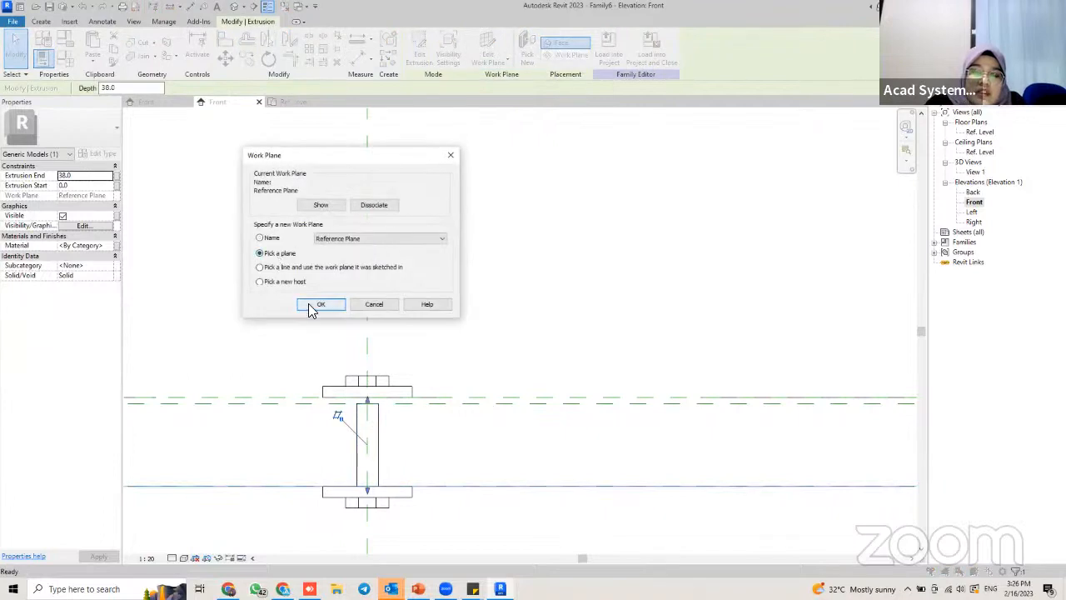
pyautogui.click(312, 308)
pyautogui.scroll(-3, 391, 333)
pyautogui.moveTo(424, 276); pyautogui.dragTo(451, 408, button='middle')
pyautogui.scroll(-1, 457, 349)
pyautogui.moveTo(428, 287); pyautogui.dragTo(428, 347, button='middle')
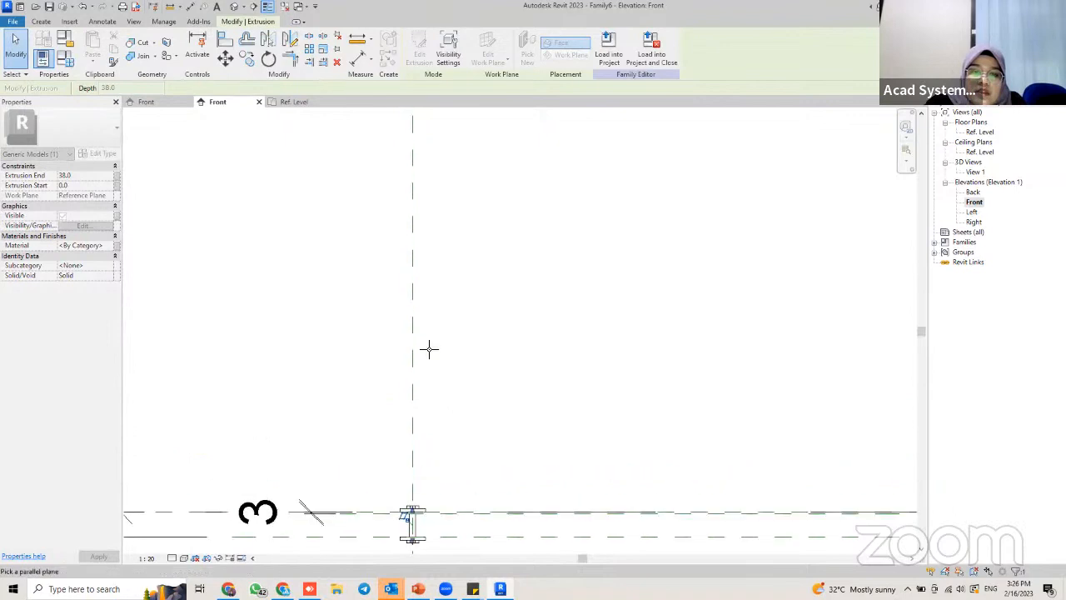
pyautogui.moveTo(440, 221); pyautogui.dragTo(433, 358, button='middle')
pyautogui.scroll(-3, 426, 159)
pyautogui.scroll(4, 422, 190)
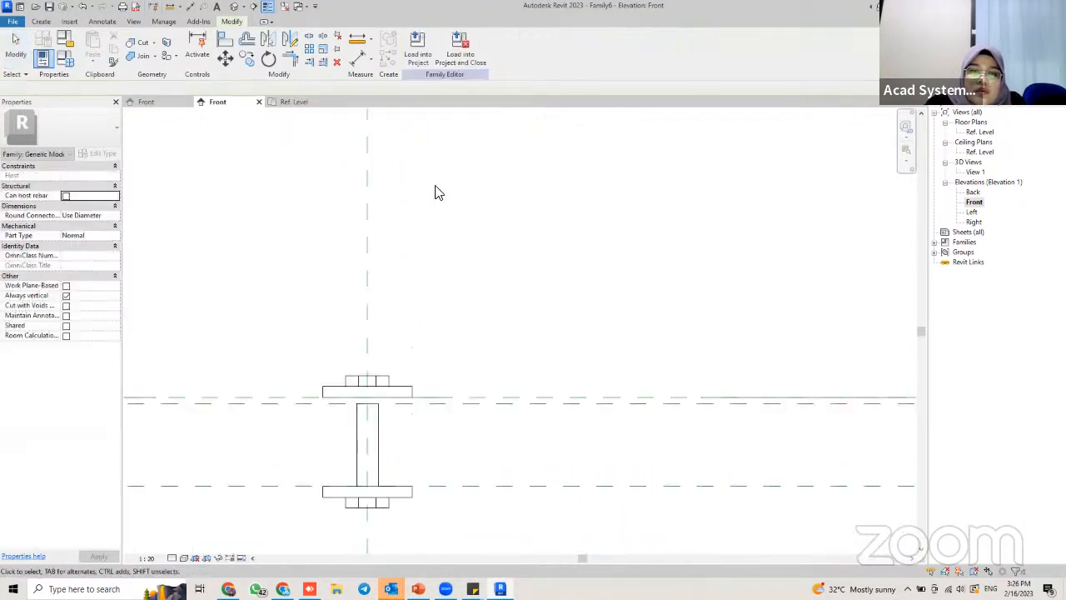
# Try to place a reference plane at the underside of the upper nut in the Front elevation
pyautogui.scroll(-2, 398, 192)
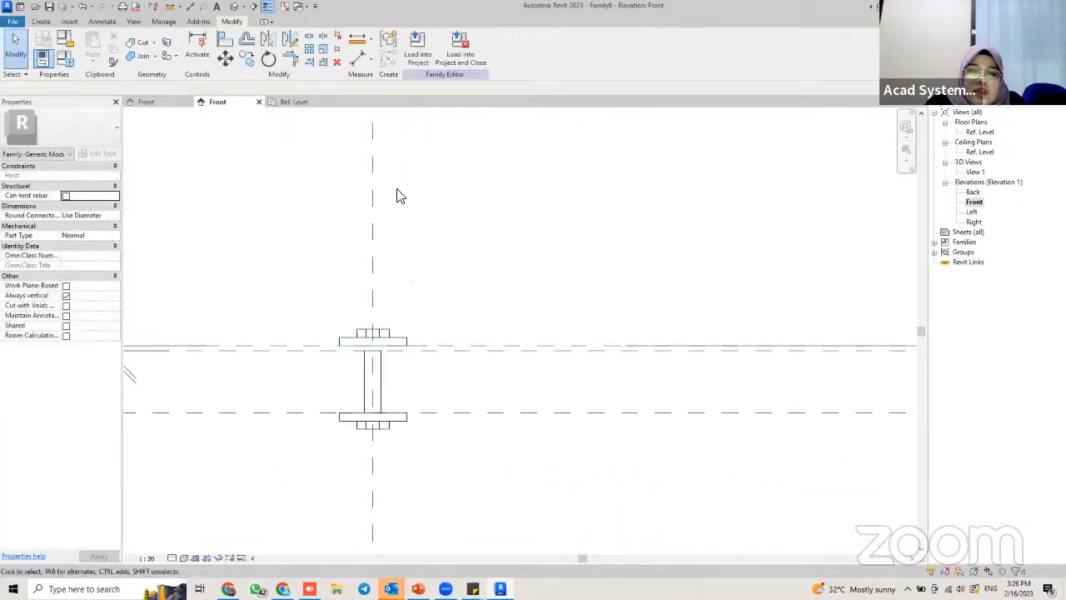
pyautogui.moveTo(395, 176); pyautogui.dragTo(422, 264, button='middle')
pyautogui.scroll(-2, 487, 224)
pyautogui.moveTo(490, 218); pyautogui.dragTo(484, 348, button='middle')
pyautogui.scroll(-3, 454, 344)
pyautogui.scroll(-1, 444, 217)
pyautogui.moveTo(442, 202); pyautogui.dragTo(439, 292, button='middle')
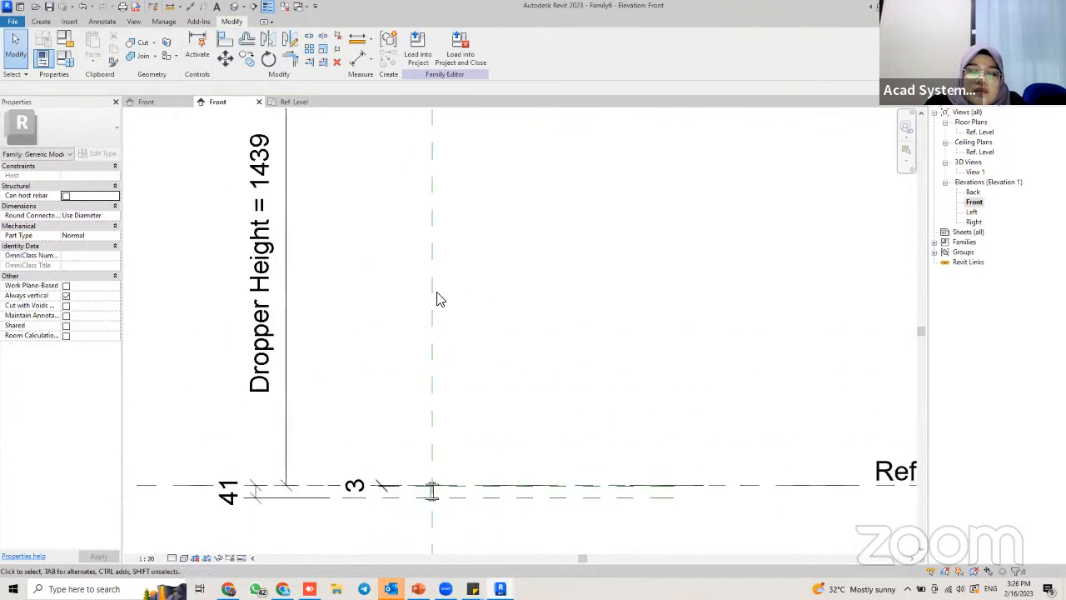
pyautogui.moveTo(445, 115); pyautogui.dragTo(443, 208, button='middle')
pyautogui.scroll(3, 442, 198)
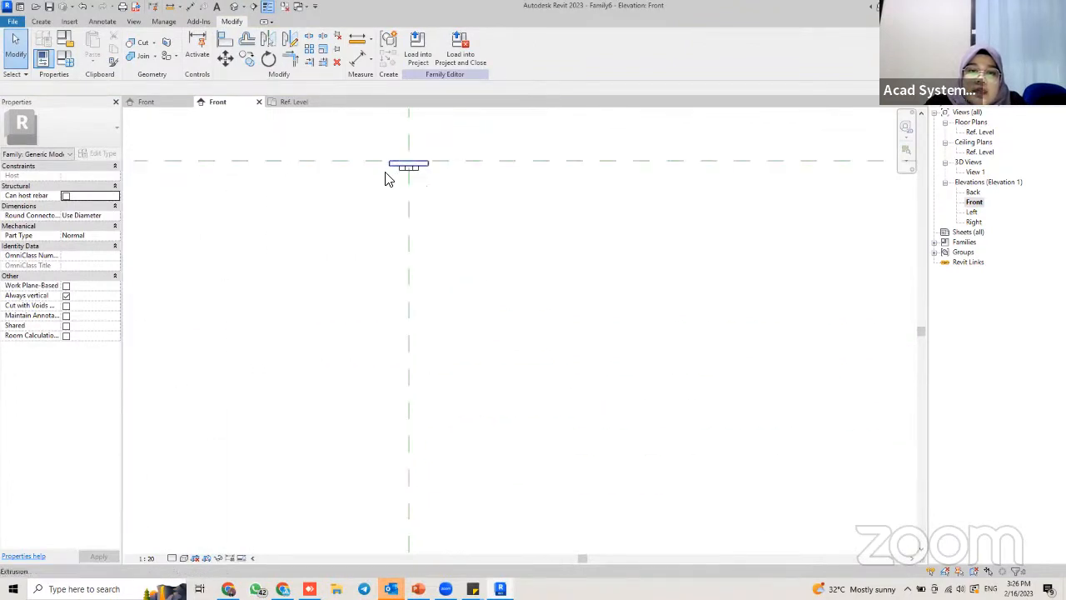
pyautogui.press('r')
pyautogui.press('p')
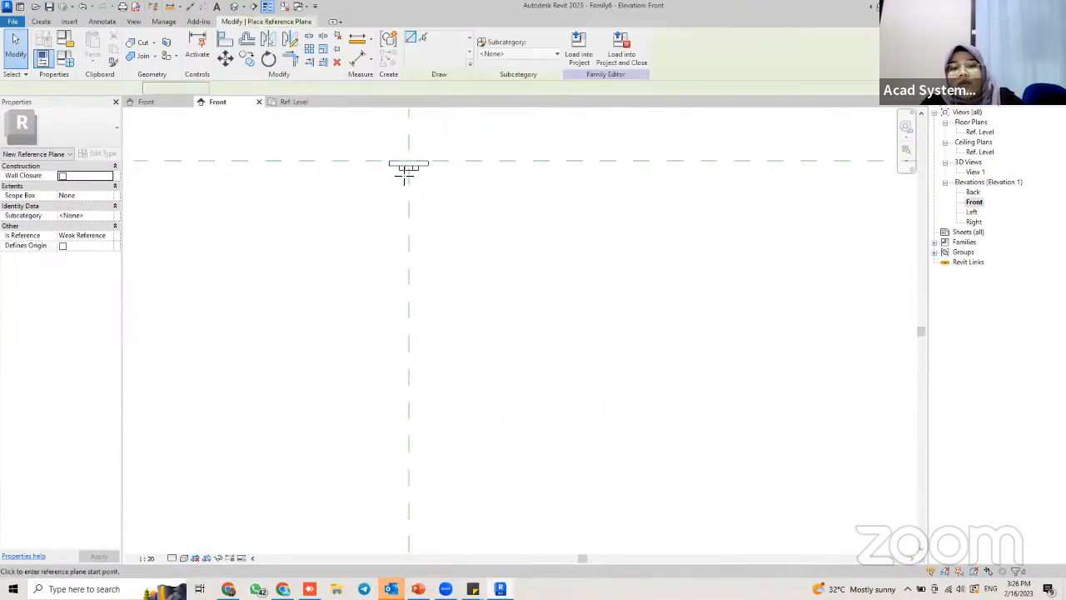
pyautogui.click(420, 38)
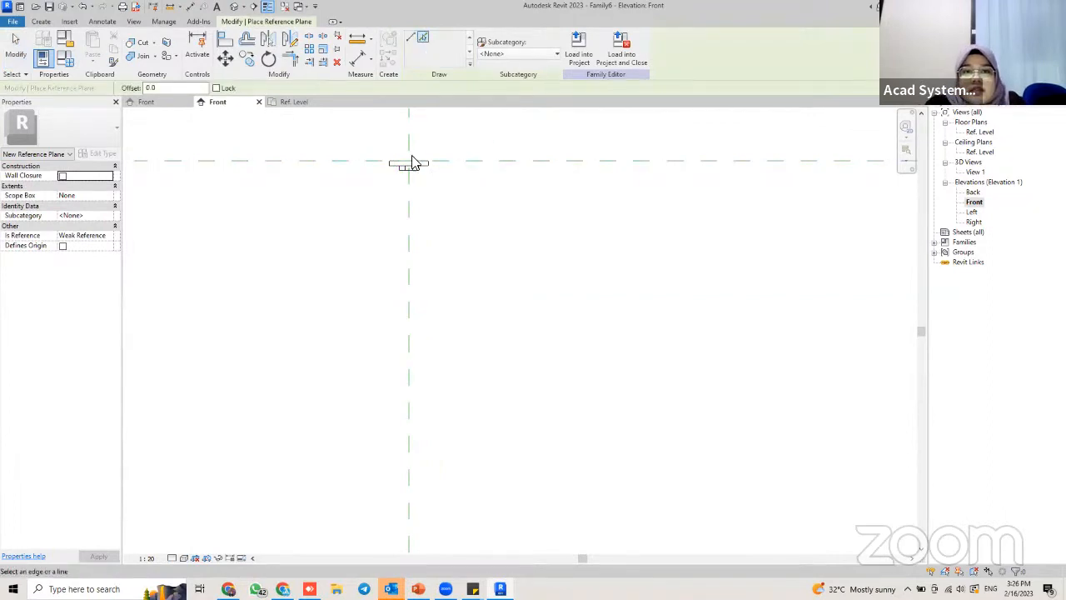
pyautogui.click(410, 37)
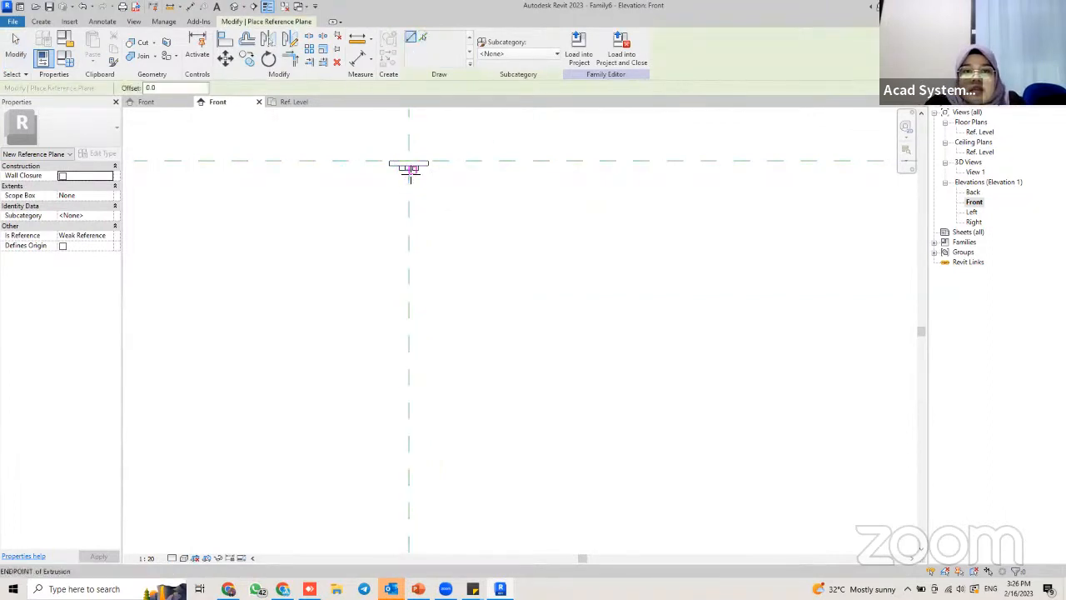
pyautogui.scroll(1, 411, 175)
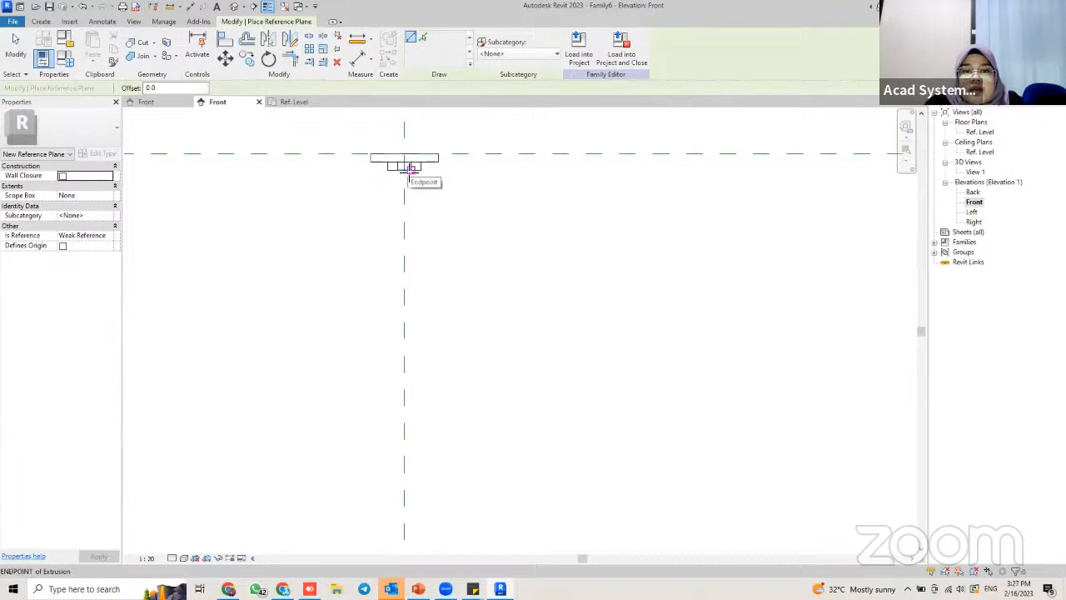
pyautogui.click(410, 169)
pyautogui.press('Escape')
pyautogui.press('Escape')
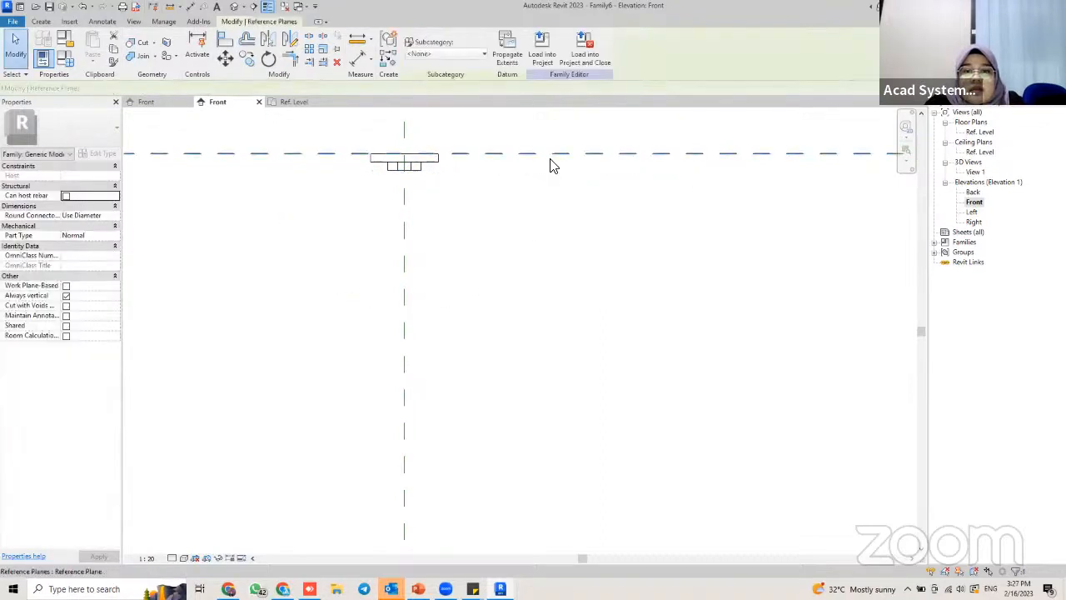
# Copy the upper plate's reference plane down to the underside of the nut, about 10 mm below
pyautogui.click(550, 157)
pyautogui.press('c')
pyautogui.press('o')
pyautogui.click(448, 155)
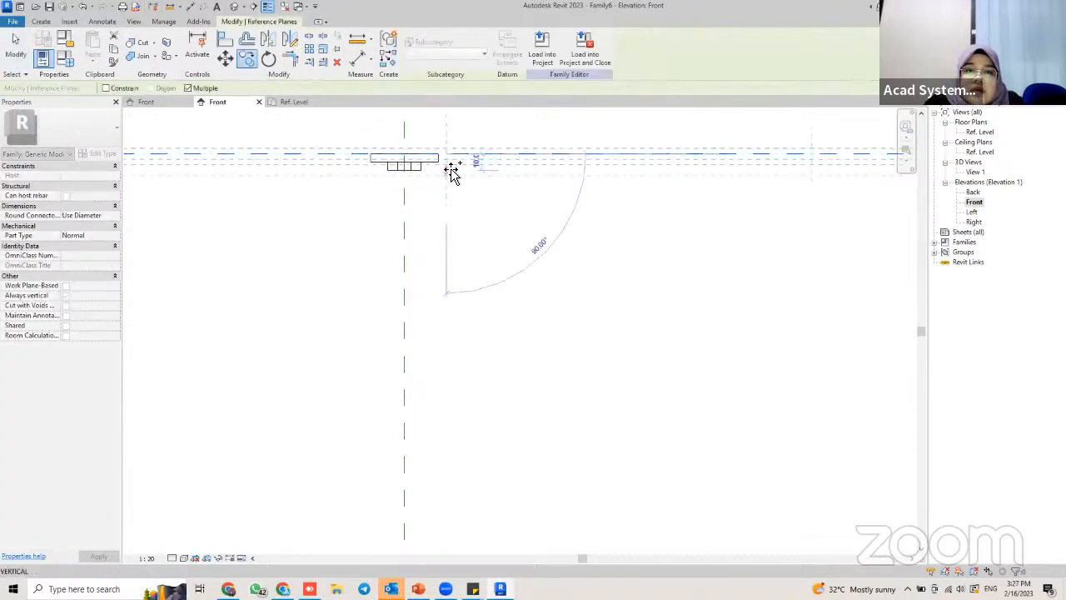
pyautogui.click(421, 171)
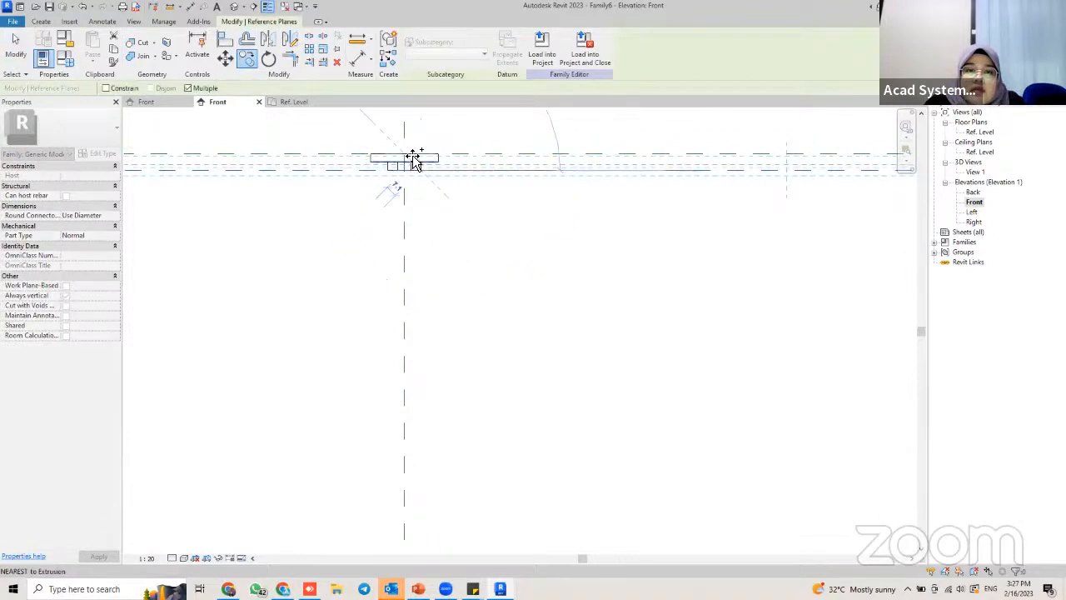
pyautogui.press('Escape')
pyautogui.press('Escape')
pyautogui.moveTo(437, 158); pyautogui.dragTo(379, 161, button='middle')
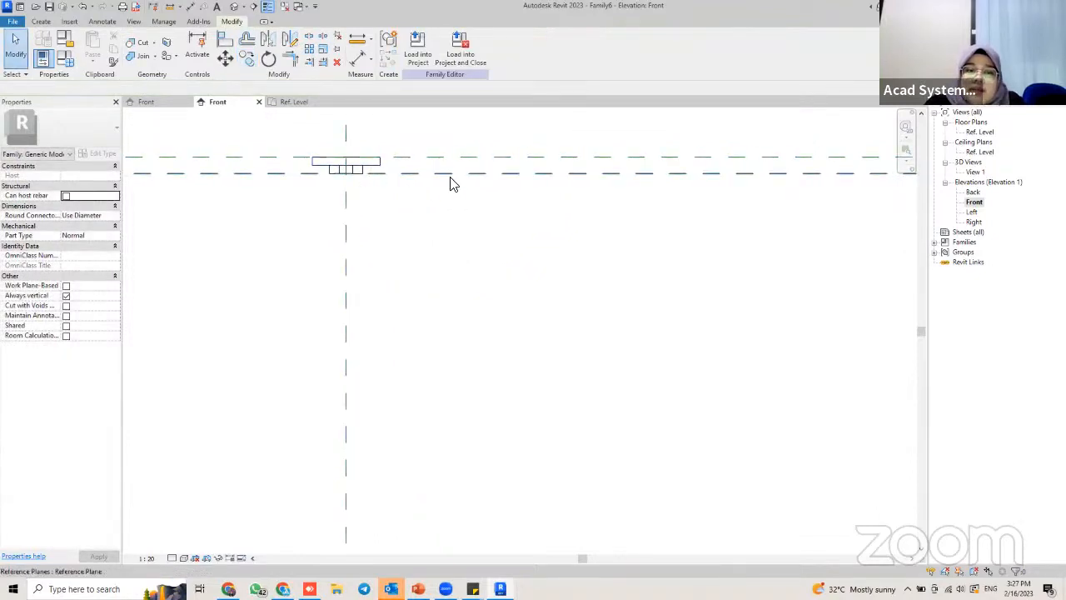
# Add an aligned dimension between the upper plate's reference plane and its copy at the nut's underside
pyautogui.scroll(-2, 517, 212)
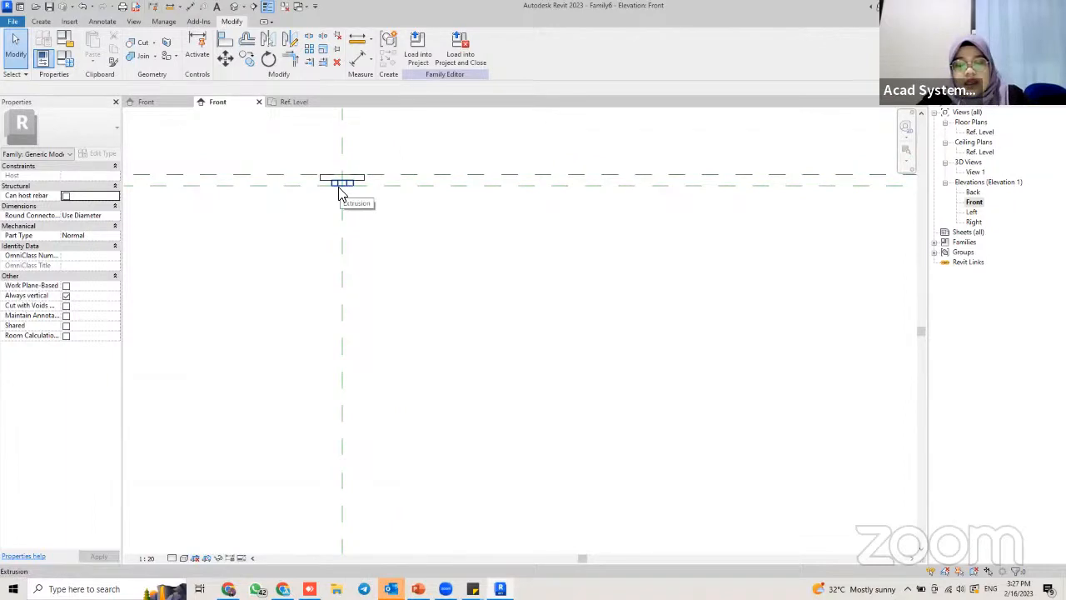
pyautogui.click(360, 57)
pyautogui.moveTo(639, 178); pyautogui.dragTo(534, 185, button='middle')
pyautogui.click(534, 179)
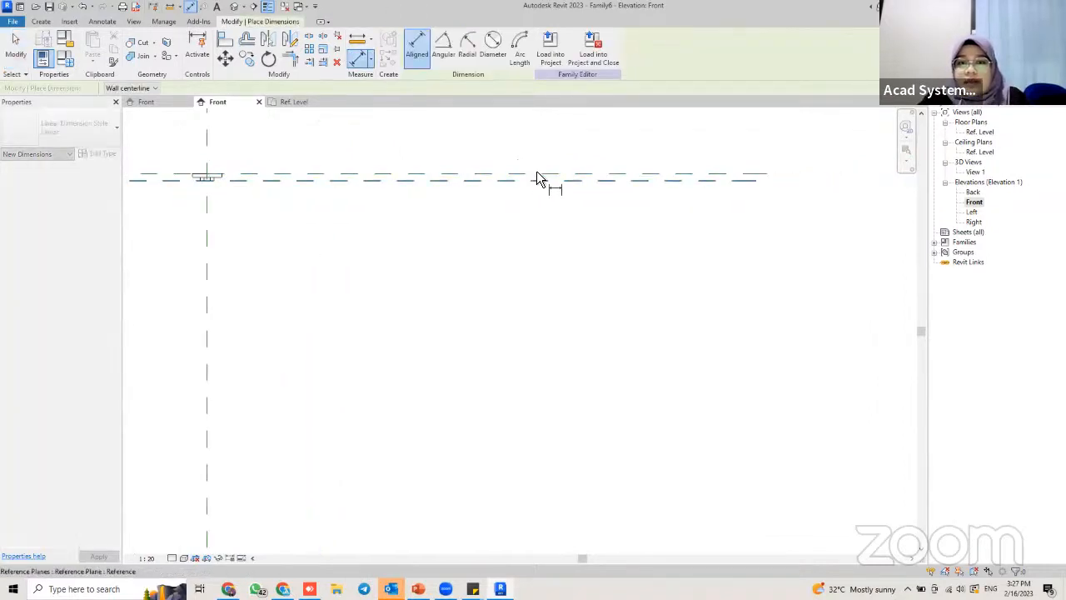
pyautogui.click(642, 141)
pyautogui.scroll(-1, 449, 243)
pyautogui.moveTo(450, 243); pyautogui.dragTo(568, 140, button='middle')
pyautogui.scroll(-4, 465, 176)
pyautogui.moveTo(498, 218); pyautogui.dragTo(487, 96, button='middle')
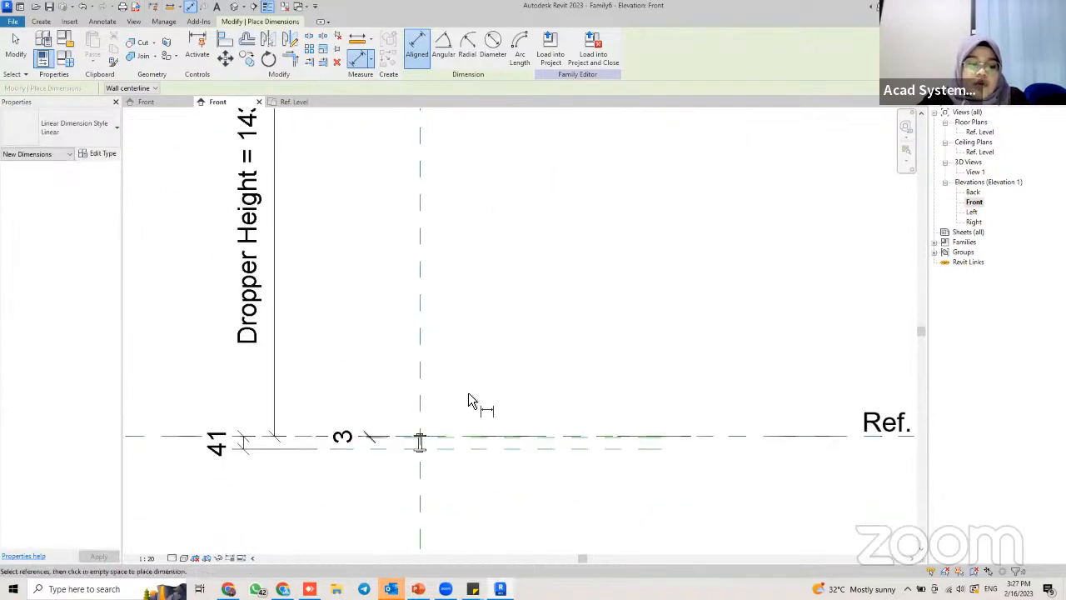
pyautogui.press('Escape')
# Try to move the lower rod extrusion's work plane to the reference plane at the upper nut's underside
pyautogui.scroll(2, 429, 443)
pyautogui.click(418, 439)
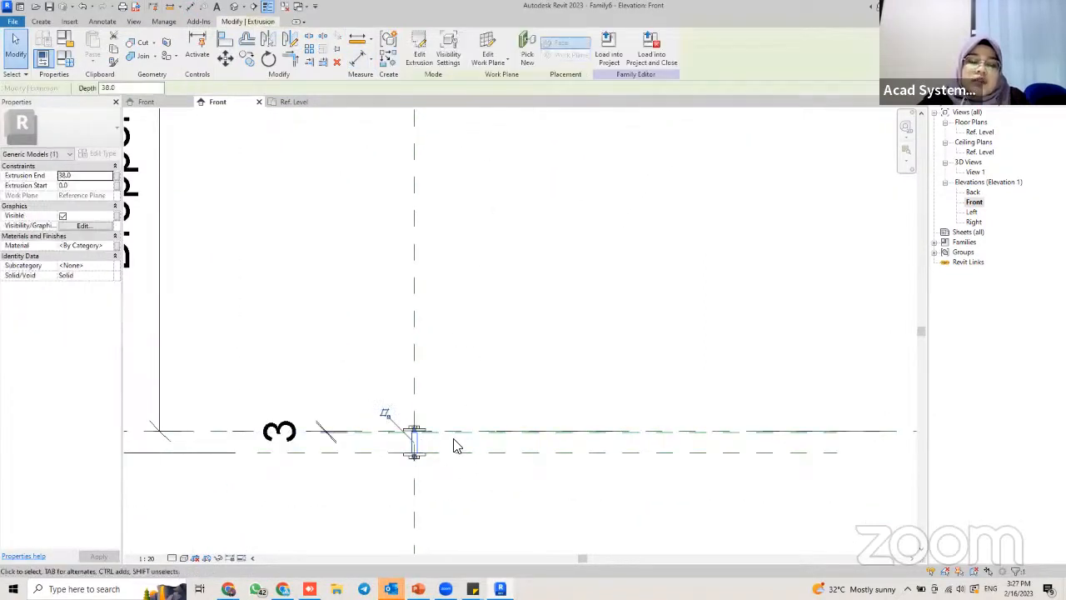
pyautogui.scroll(4, 423, 455)
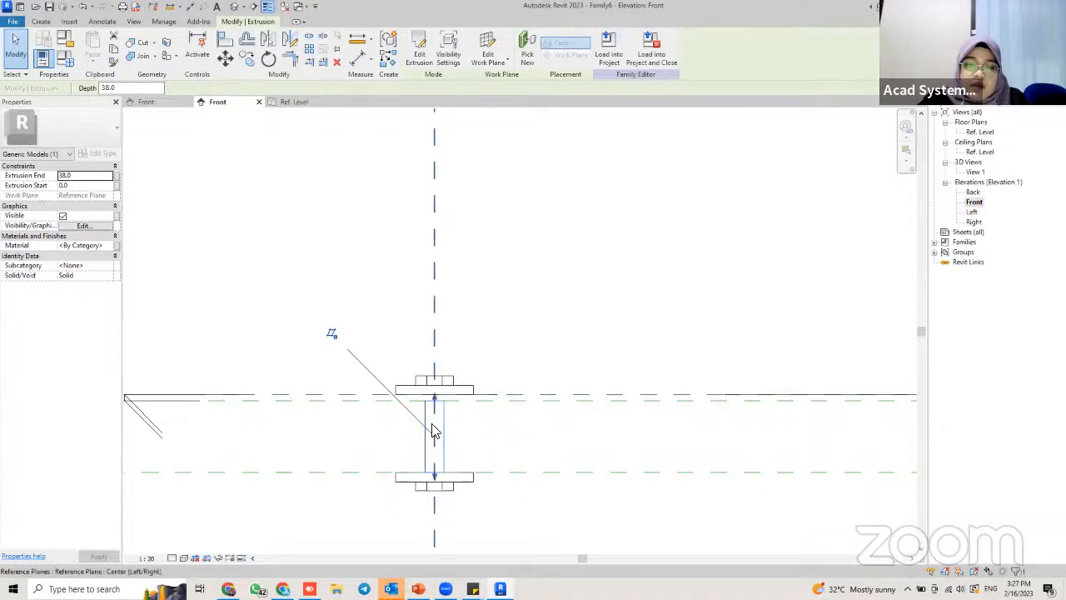
pyautogui.click(488, 54)
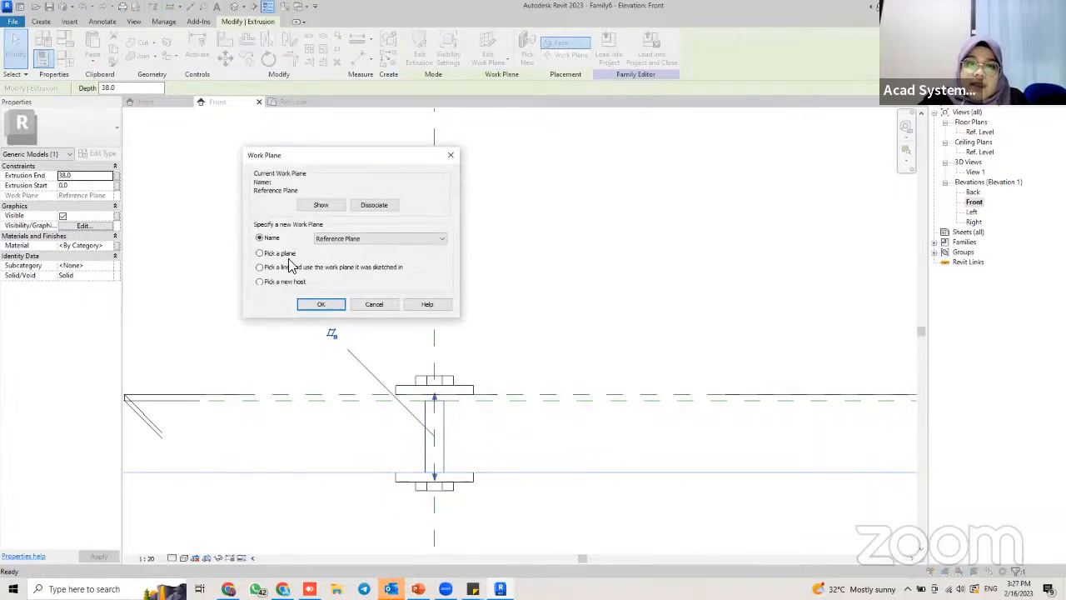
pyautogui.click(308, 305)
pyautogui.scroll(5, 497, 419)
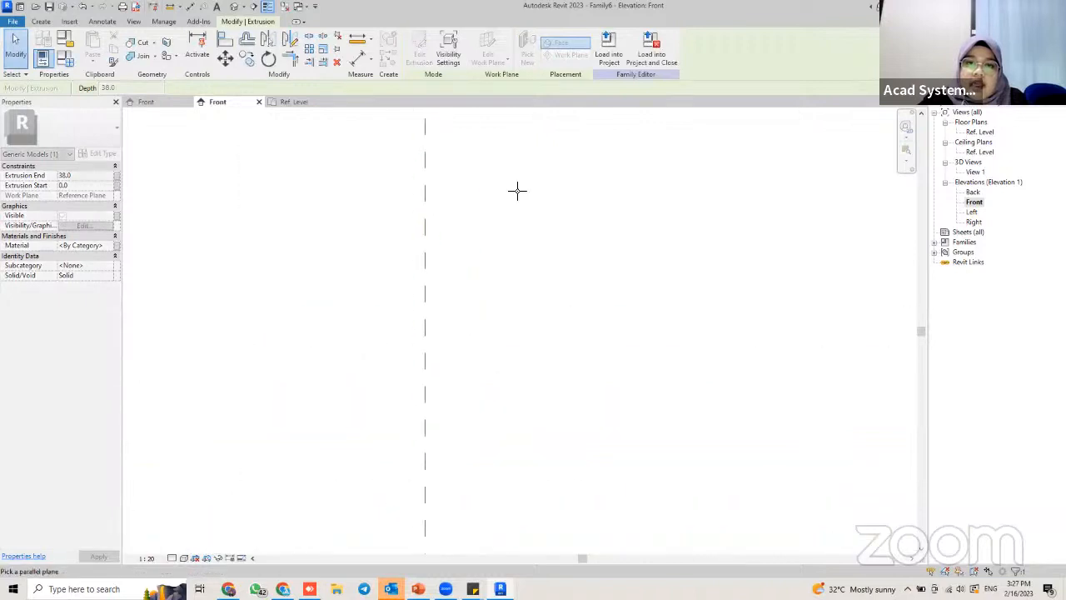
pyautogui.scroll(-3, 491, 248)
pyautogui.scroll(2, 424, 259)
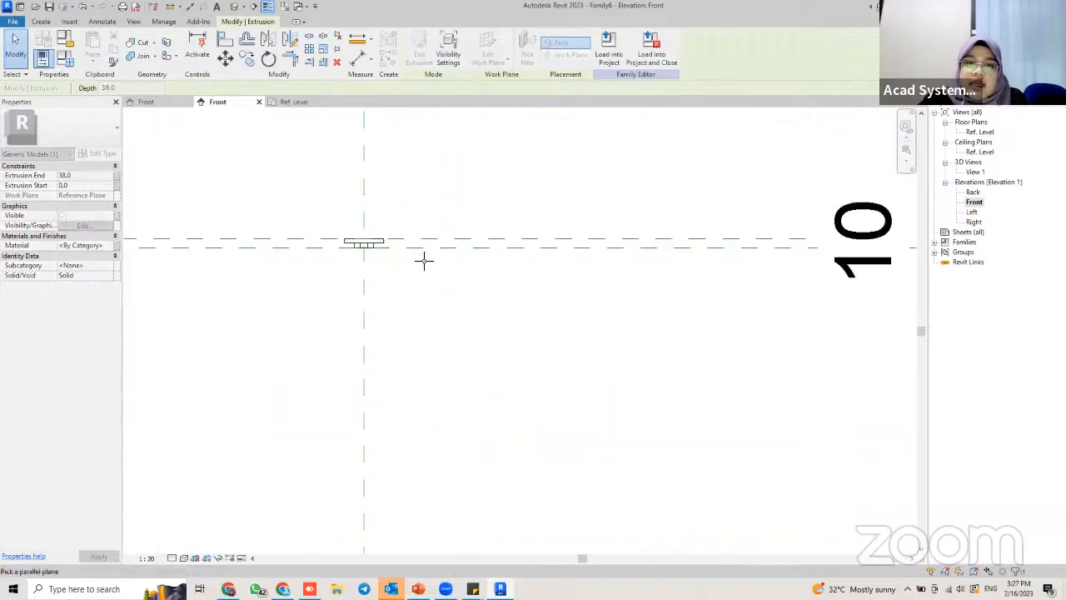
pyautogui.click(413, 250)
pyautogui.scroll(-2, 437, 306)
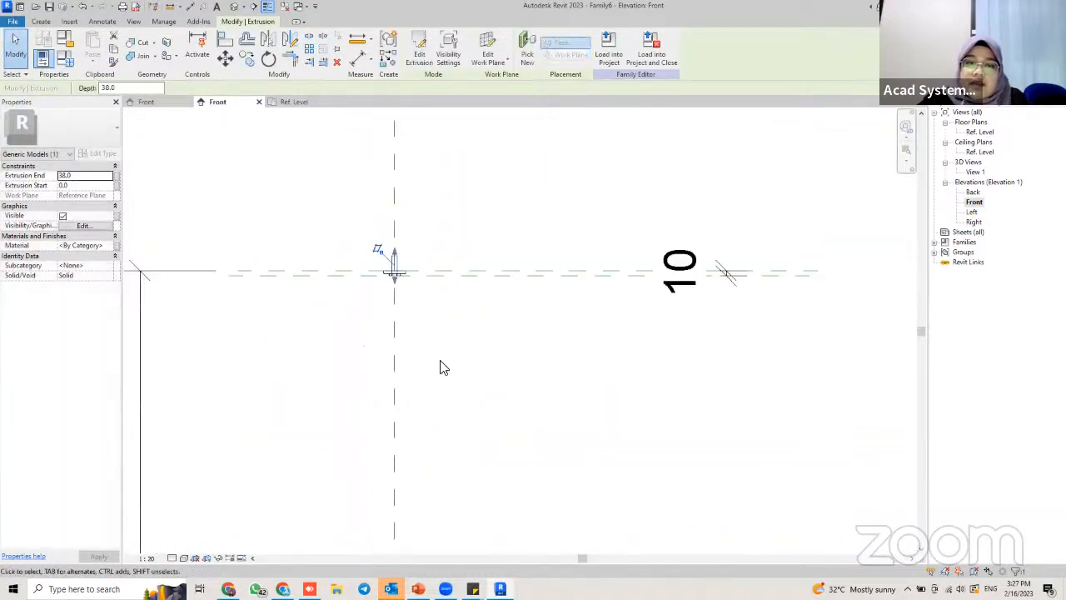
# Examine the moved rod against the upper plate and Ref. Level, and undo its work plane change
pyautogui.moveTo(469, 504); pyautogui.dragTo(488, 247, button='middle')
pyautogui.scroll(-2, 488, 250)
pyautogui.scroll(-1, 495, 300)
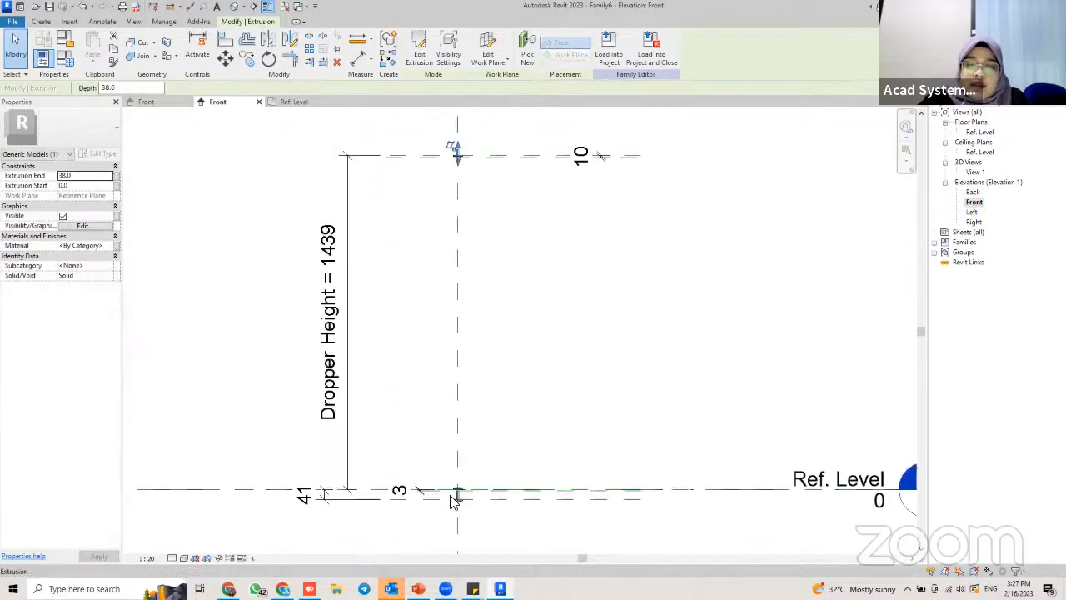
pyautogui.scroll(4, 455, 496)
pyautogui.scroll(-2, 455, 492)
pyautogui.moveTo(500, 125); pyautogui.dragTo(480, 274, button='middle')
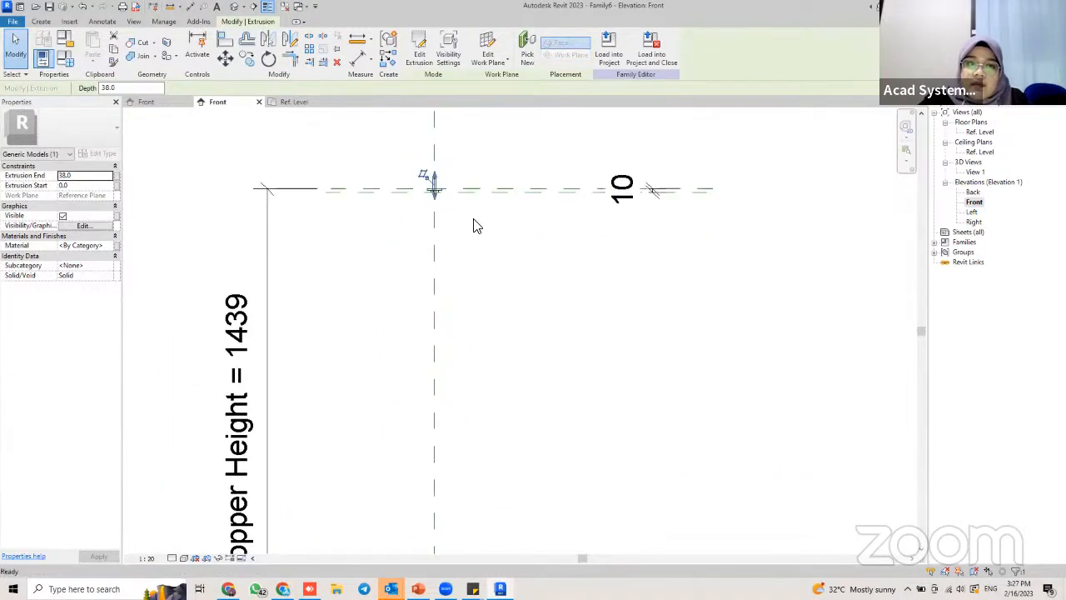
pyautogui.scroll(6, 443, 190)
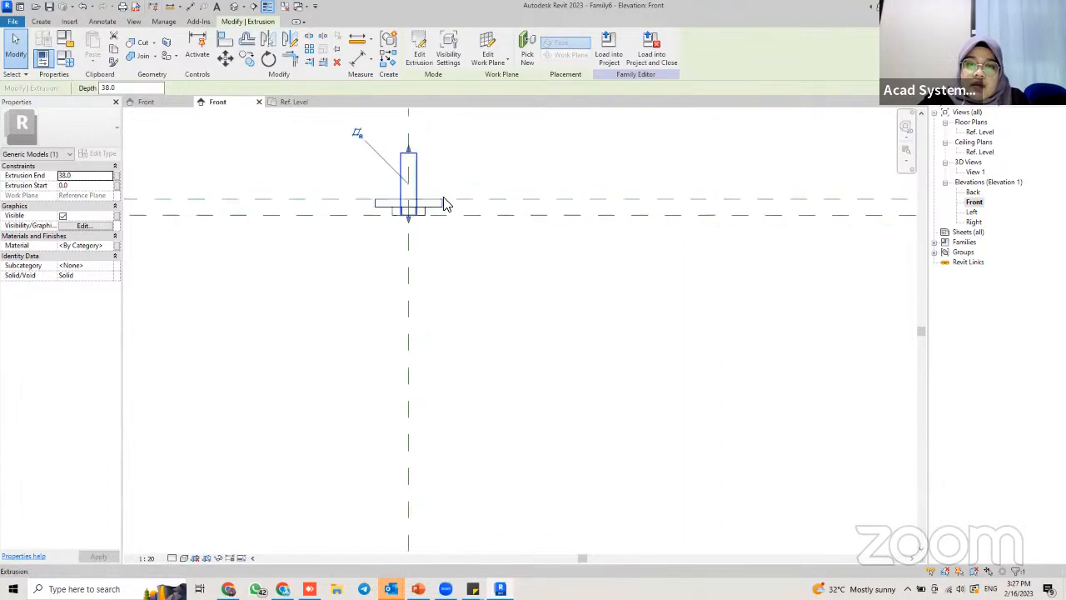
pyautogui.moveTo(445, 205); pyautogui.dragTo(446, 185, button='middle')
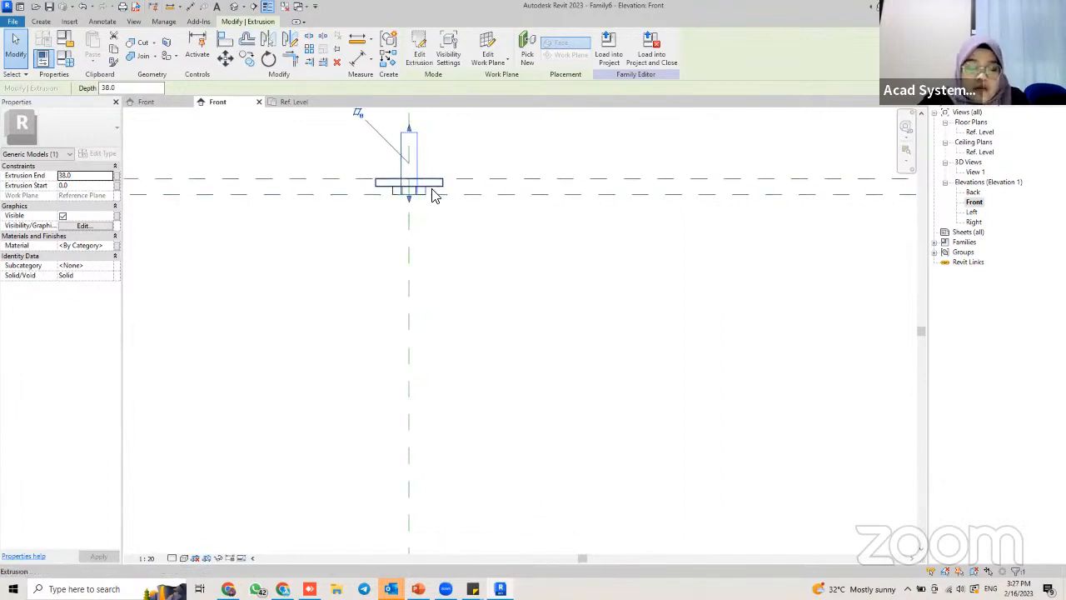
pyautogui.click(442, 276)
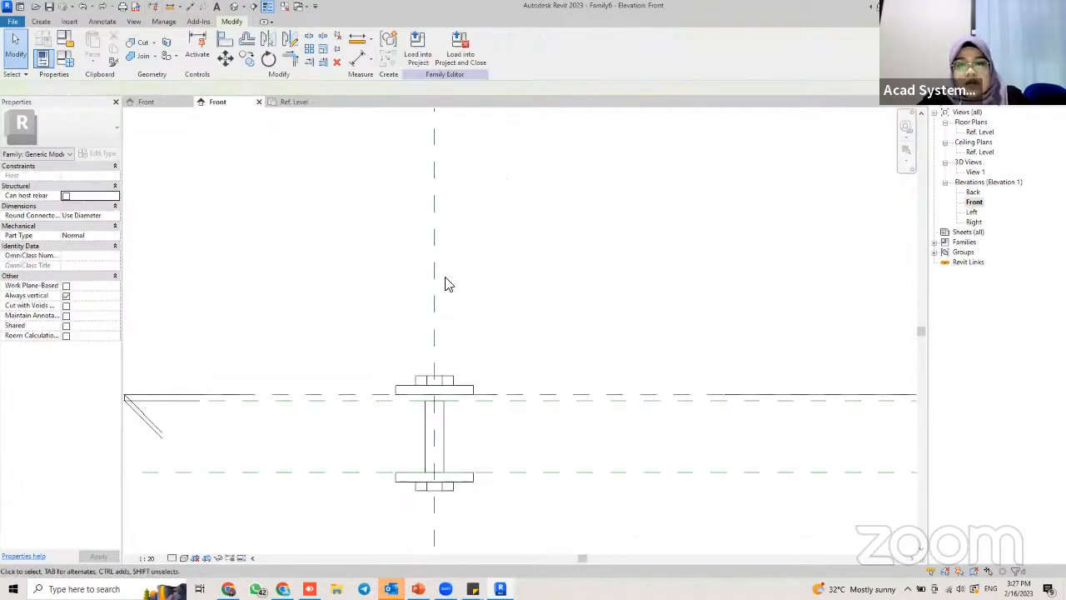
# Move the rod extrusion's work plane to Ref. Level by picking that level in the Front elevation
pyautogui.scroll(-2, 449, 328)
pyautogui.moveTo(449, 335); pyautogui.dragTo(435, 297, button='middle')
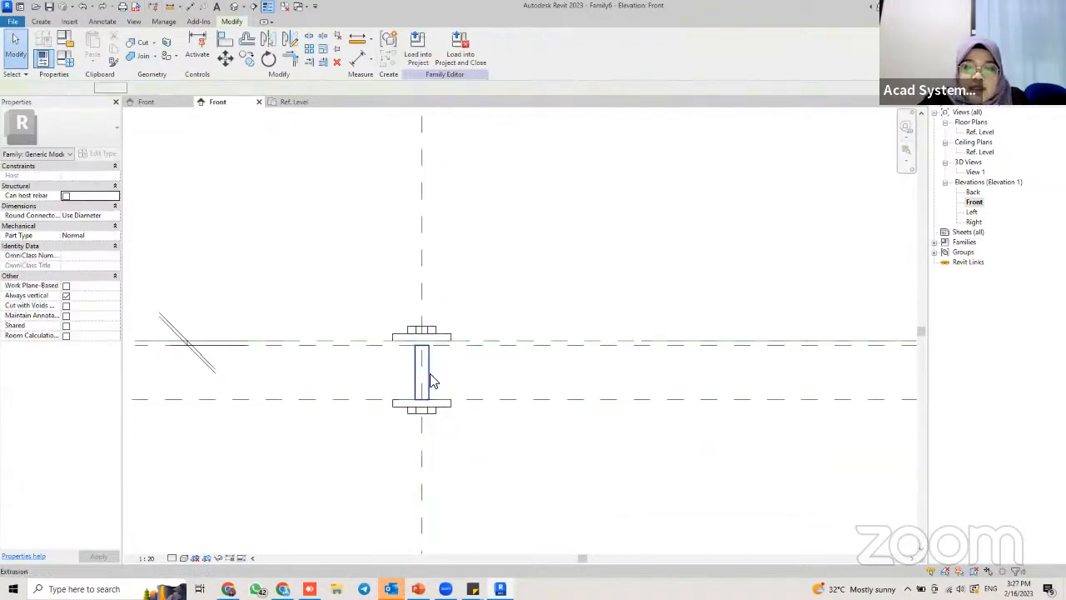
pyautogui.click(430, 374)
pyautogui.click(488, 48)
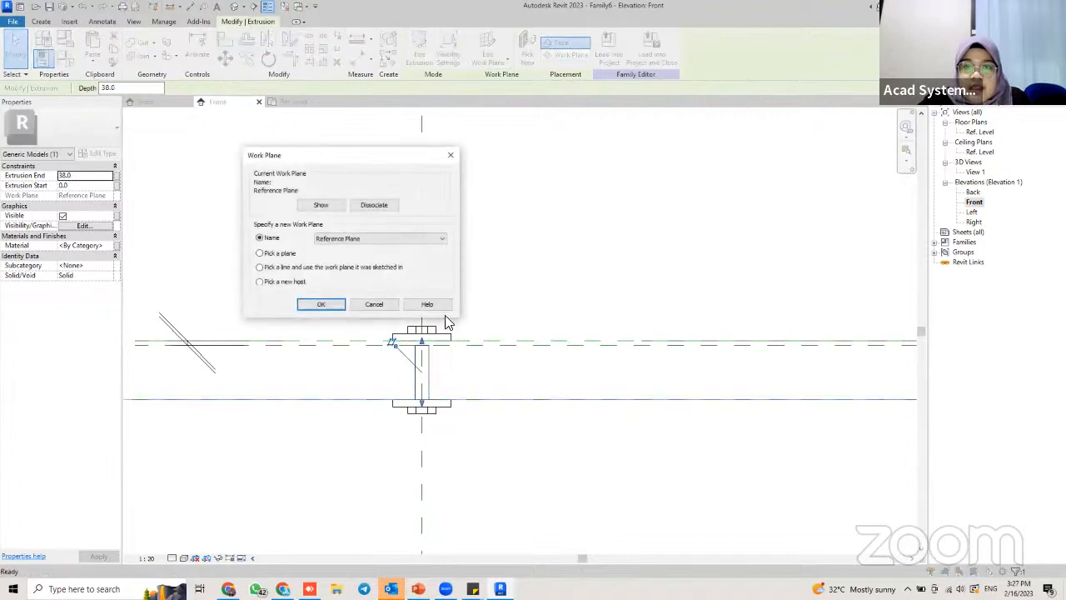
pyautogui.click(303, 303)
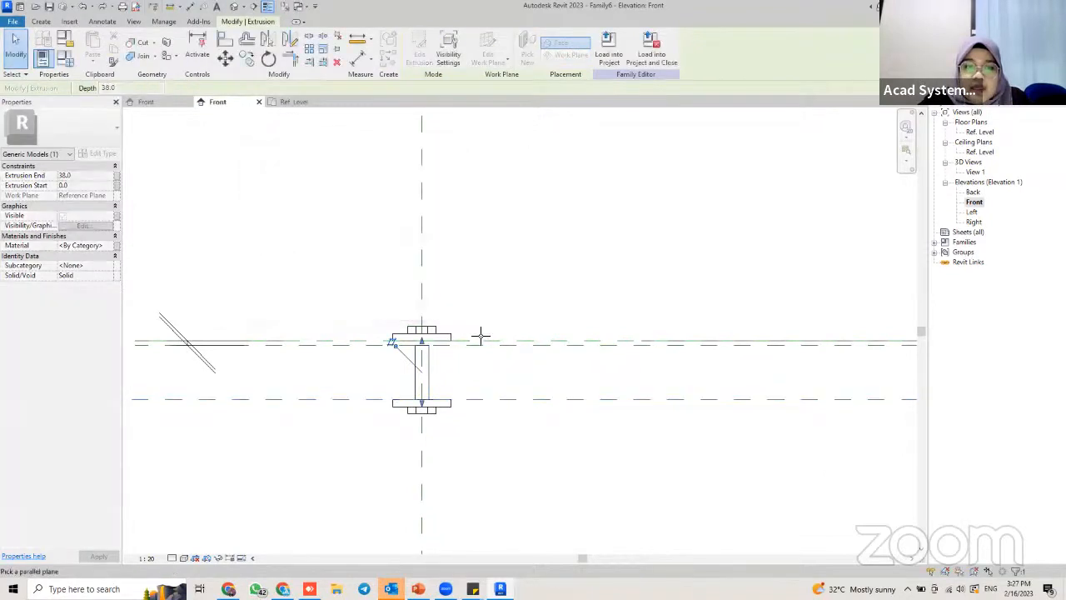
pyautogui.scroll(3, 475, 342)
pyautogui.scroll(-5, 523, 330)
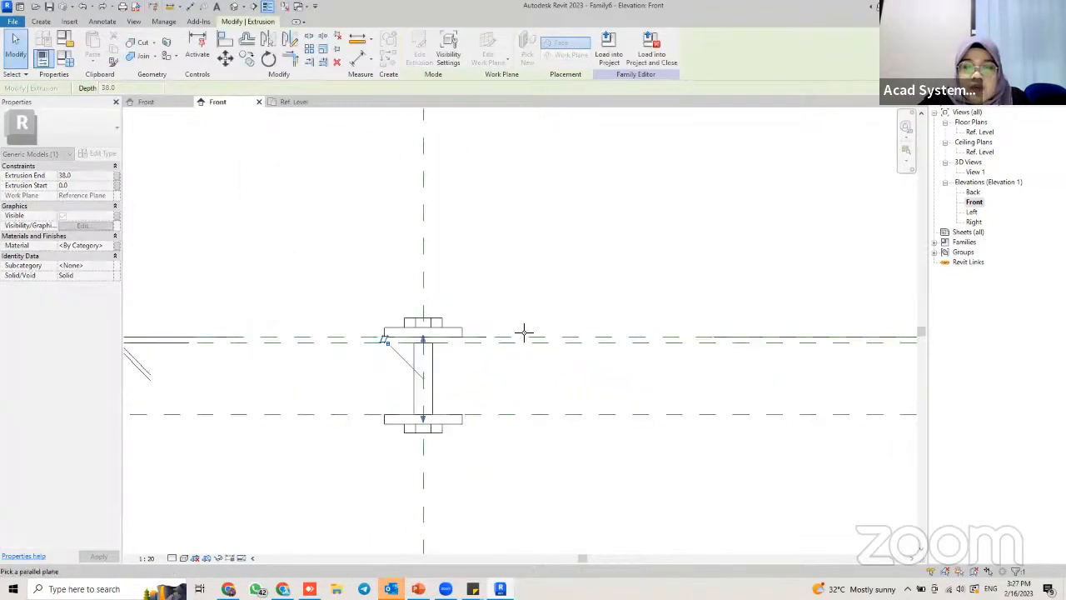
pyautogui.moveTo(522, 328); pyautogui.dragTo(307, 329, button='middle')
pyautogui.scroll(-2, 307, 330)
pyautogui.moveTo(575, 322); pyautogui.dragTo(342, 328, button='middle')
pyautogui.scroll(-1, 342, 328)
pyautogui.scroll(-4, 662, 301)
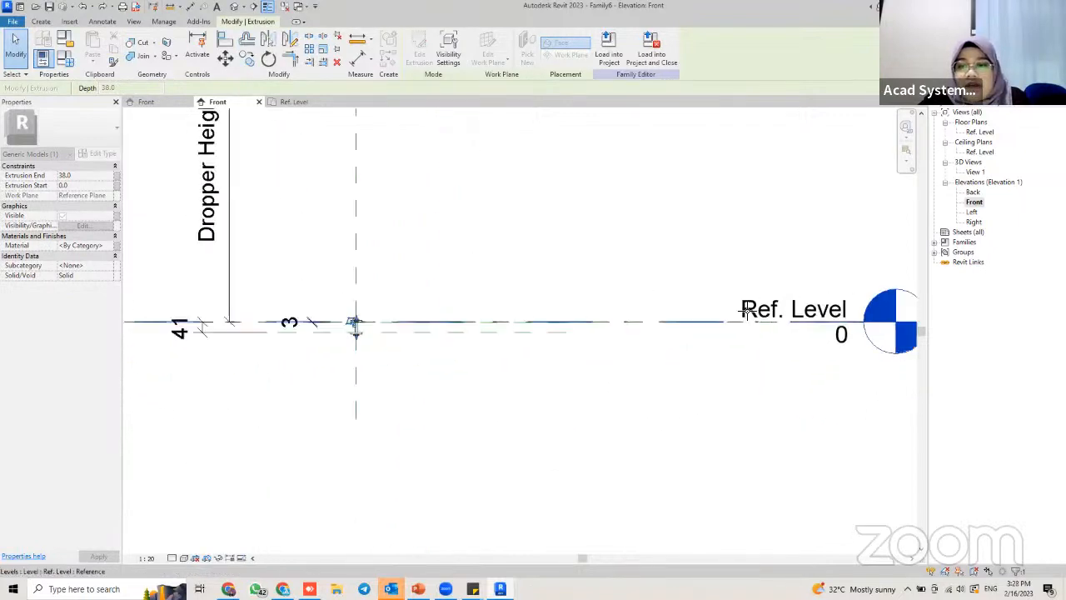
pyautogui.moveTo(751, 324); pyautogui.dragTo(735, 324, button='middle')
pyautogui.scroll(7, 433, 310)
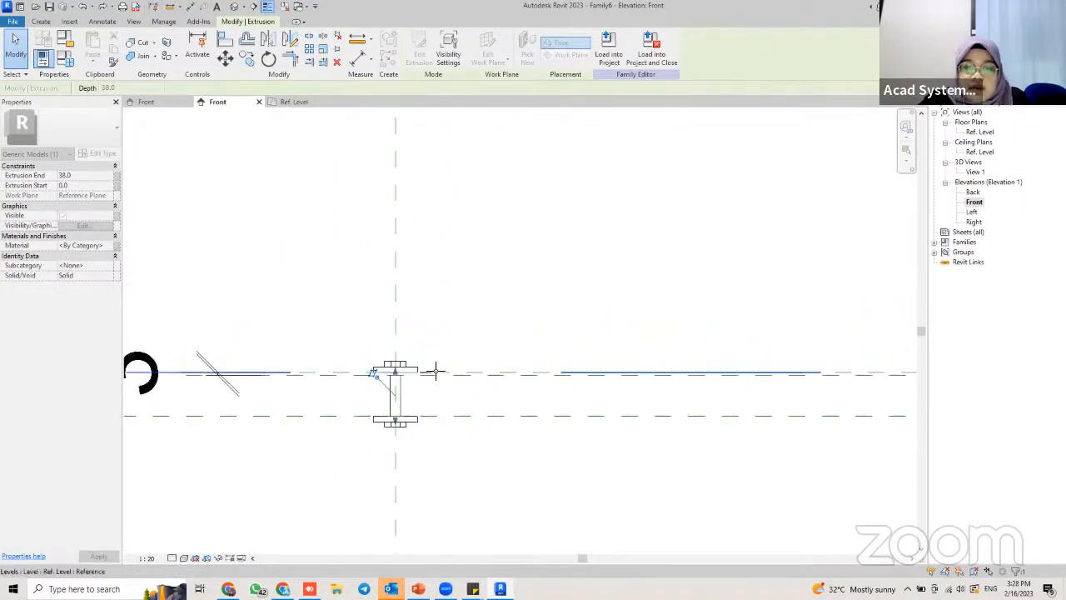
pyautogui.click(435, 371)
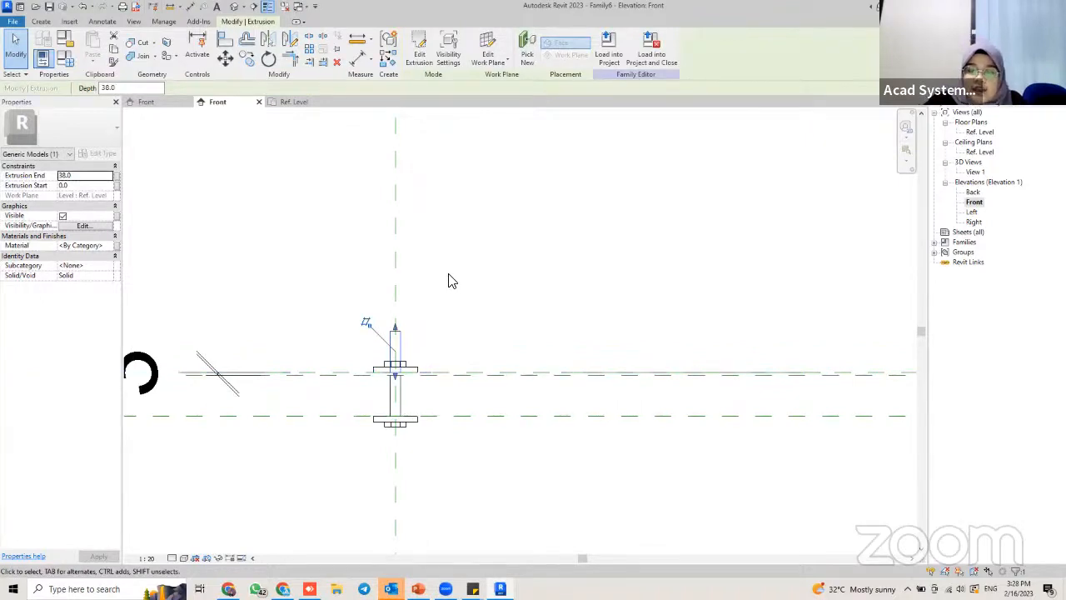
# Set the Extrusion Start of the rod extrusion hosted on Ref. Level to 10
pyautogui.scroll(-5, 488, 231)
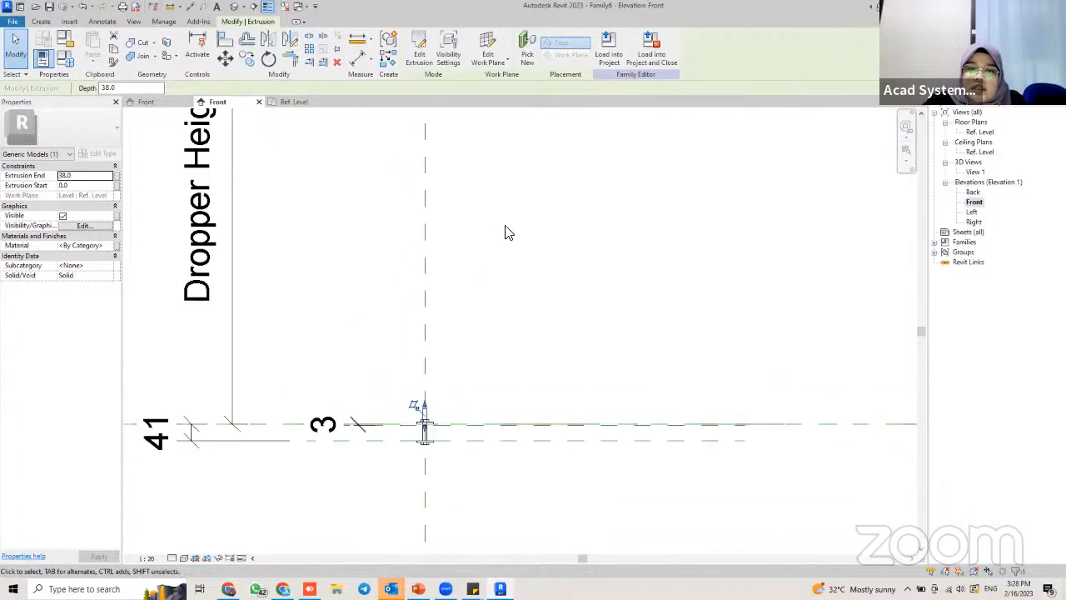
pyautogui.moveTo(487, 259); pyautogui.dragTo(483, 342, button='middle')
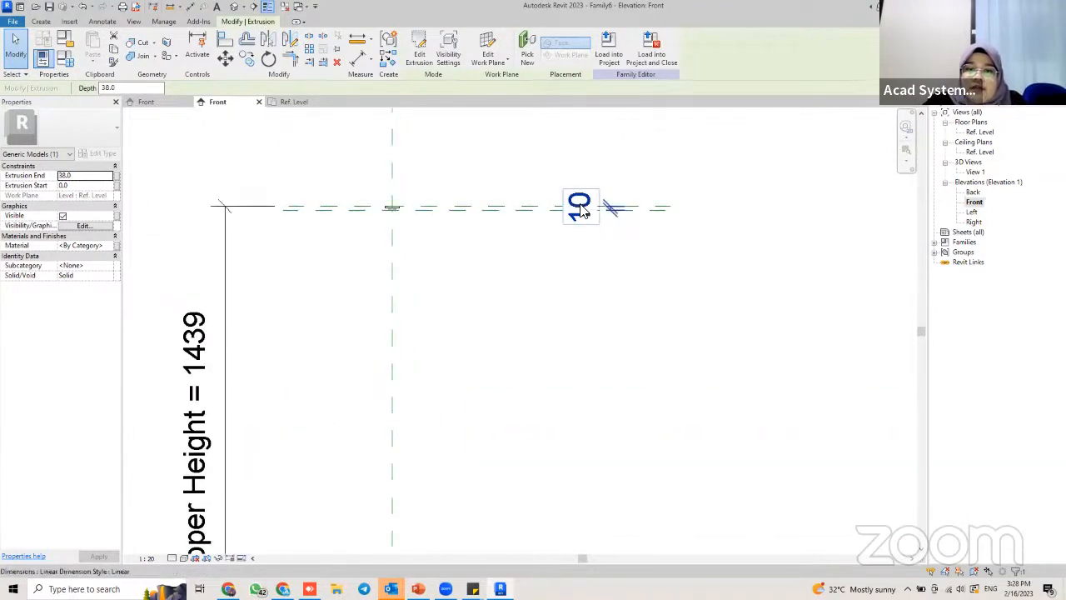
pyautogui.scroll(-2, 483, 359)
pyautogui.scroll(5, 452, 438)
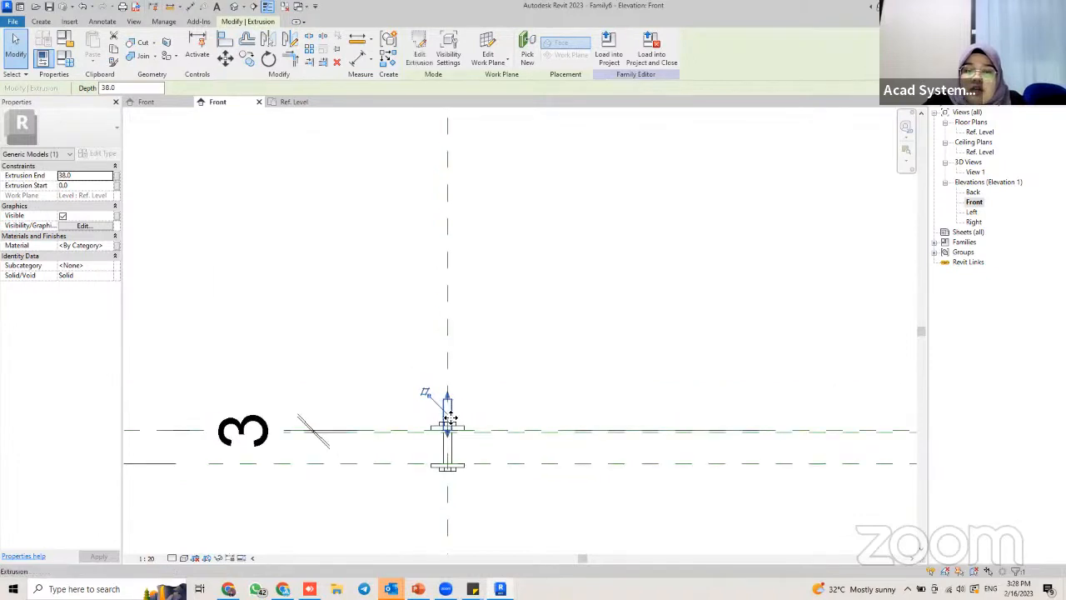
pyautogui.scroll(2, 465, 409)
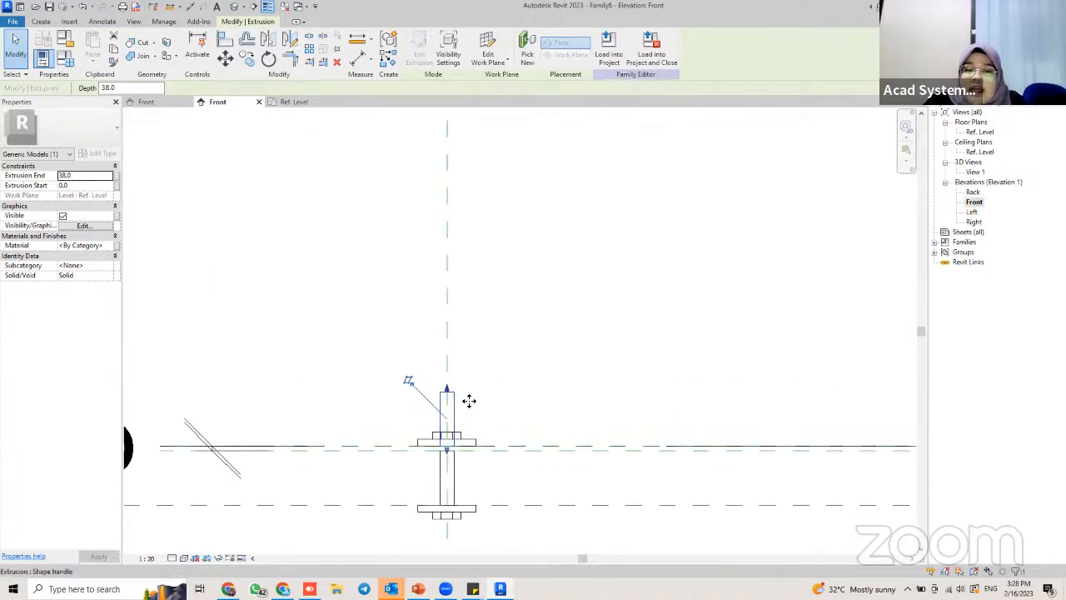
pyautogui.scroll(-3, 350, 275)
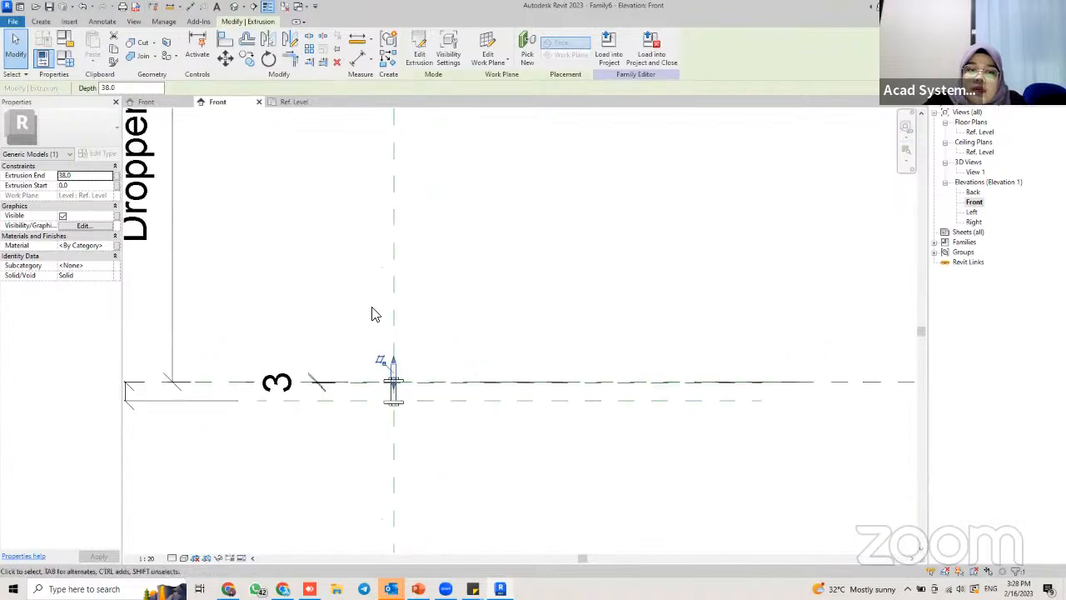
pyautogui.scroll(3, 387, 367)
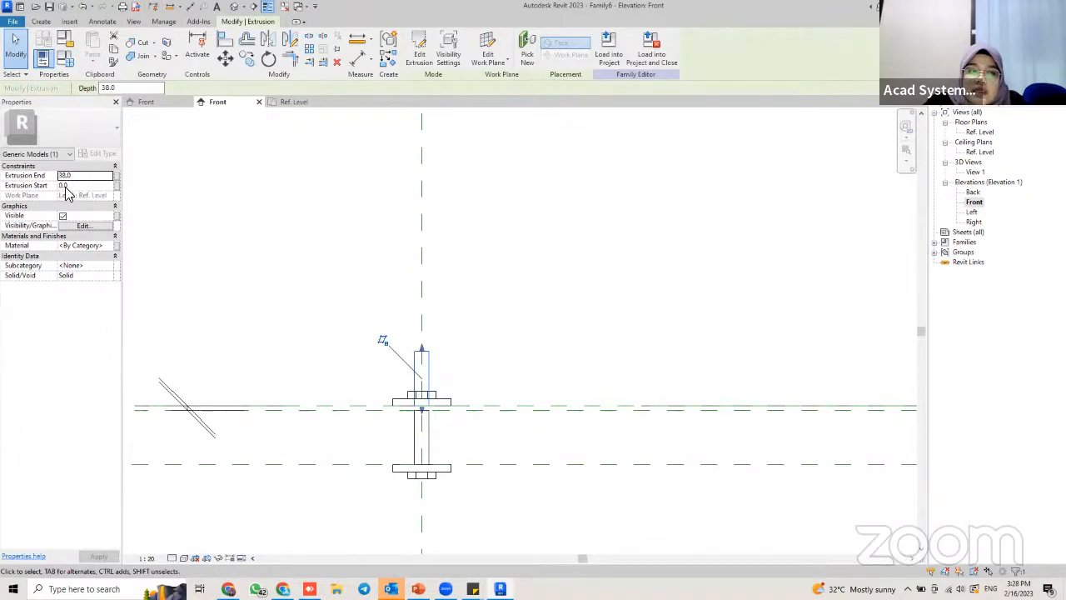
pyautogui.press('Return')
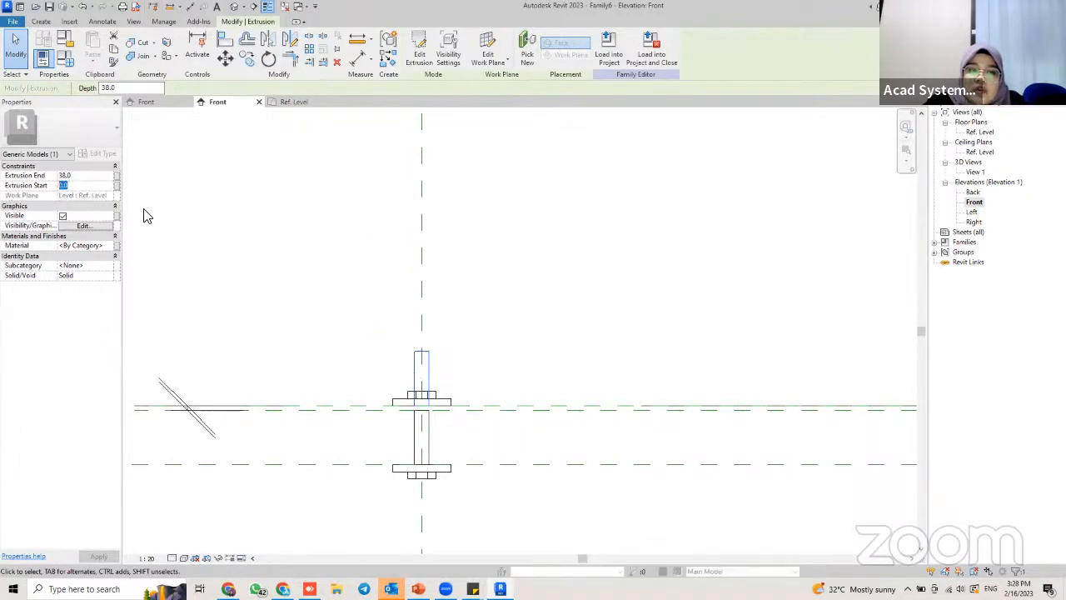
pyautogui.click(85, 186)
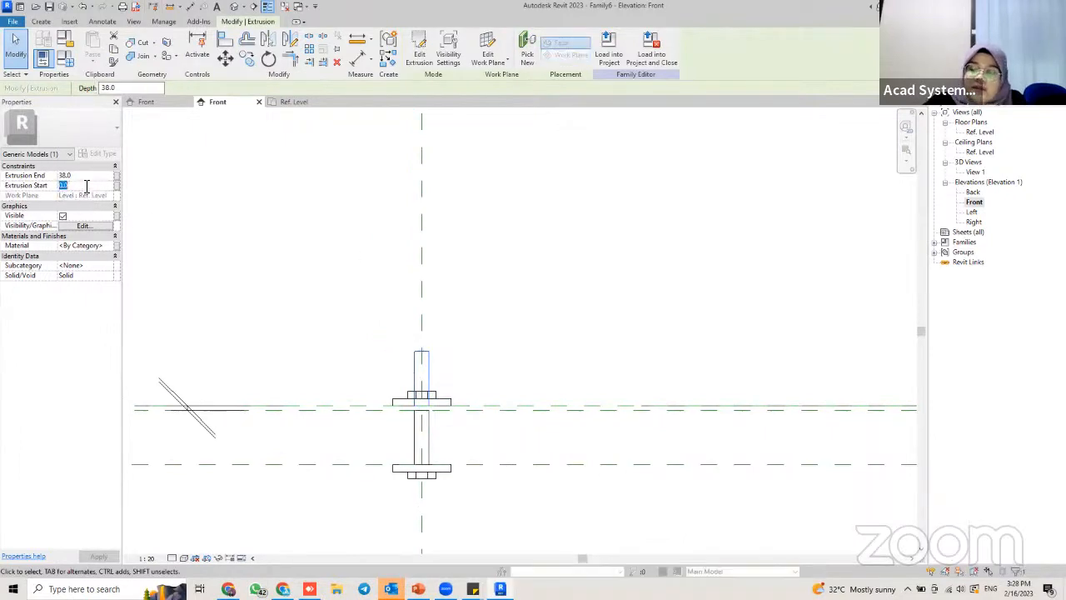
pyautogui.write('10')
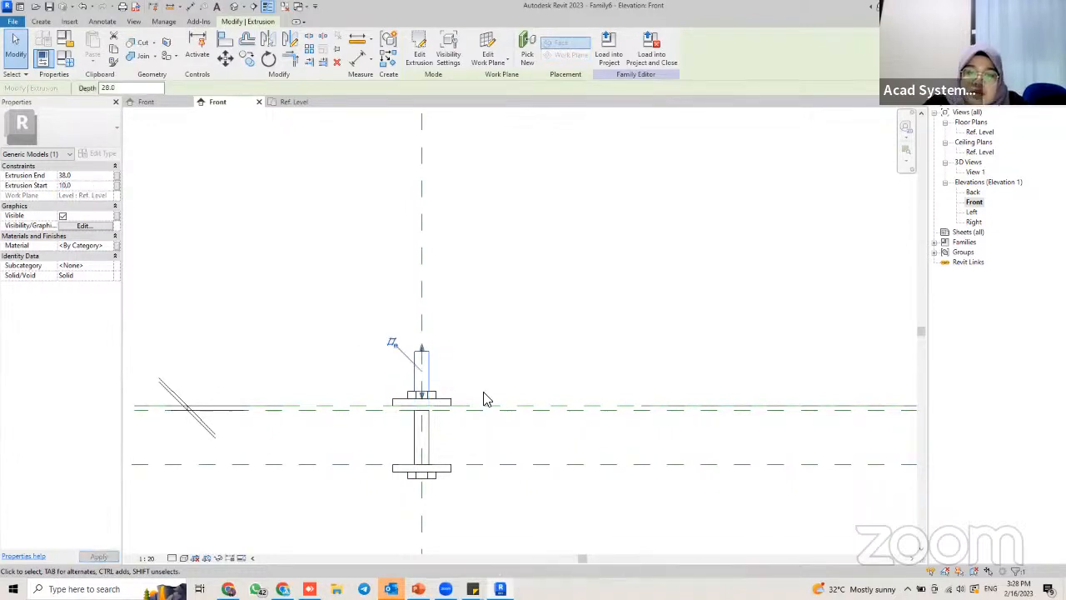
# Align the upper end of the Ref. Level rod to the reference plane 10 mm below the dropper's topmost plane, using the Align tool
pyautogui.scroll(2, 486, 397)
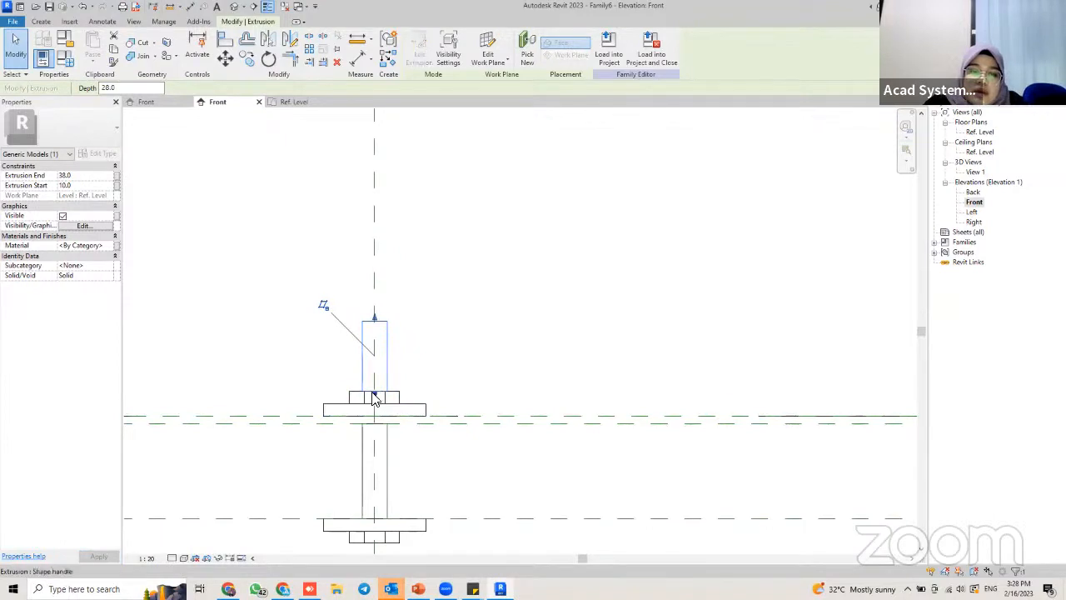
pyautogui.moveTo(418, 328); pyautogui.dragTo(442, 378, button='middle')
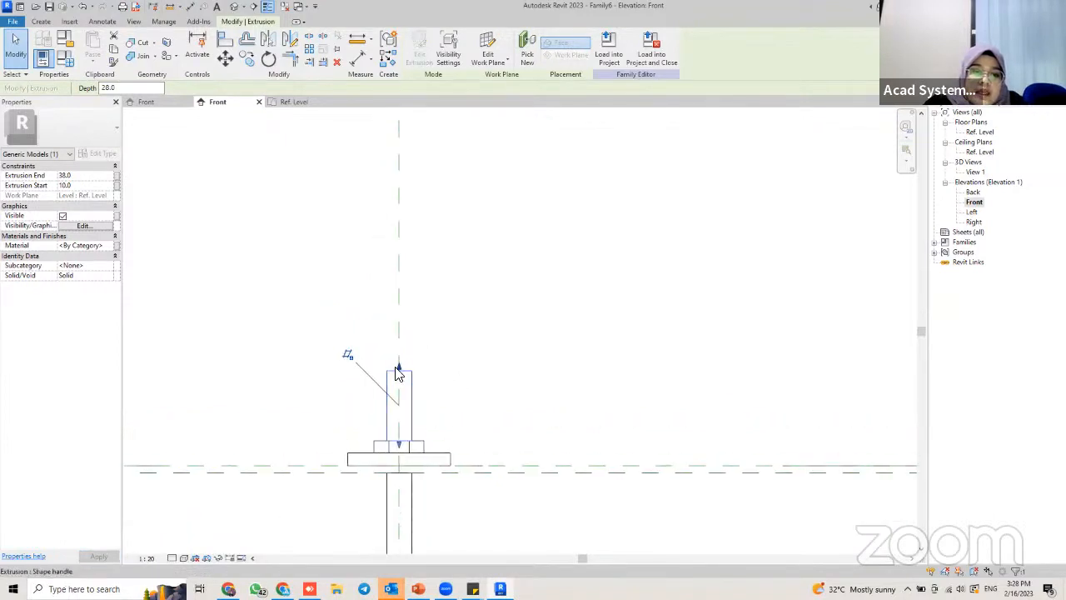
pyautogui.scroll(-6, 459, 226)
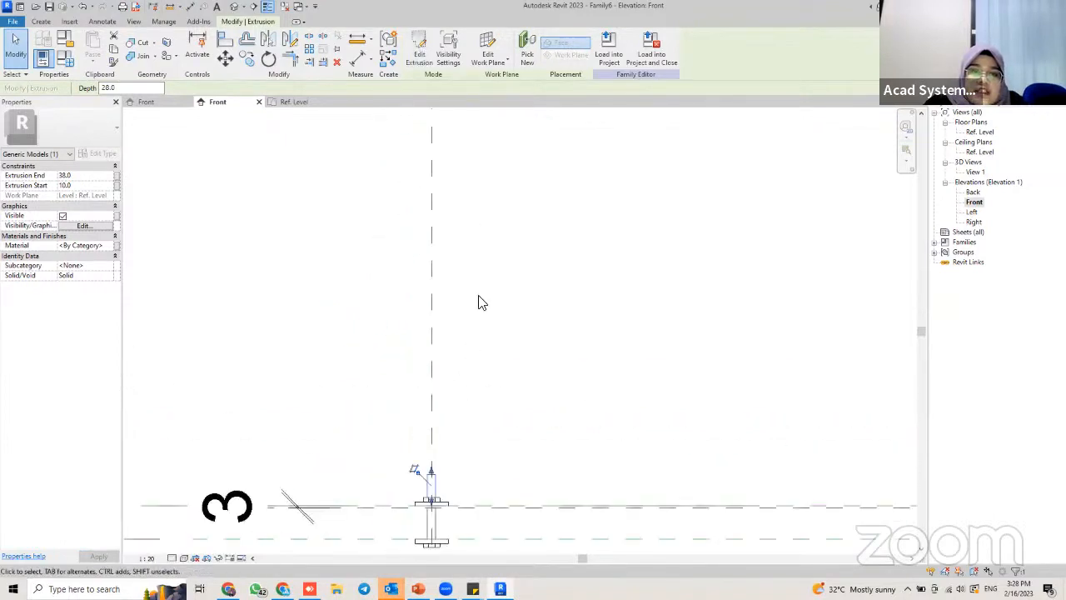
pyautogui.moveTo(500, 419); pyautogui.dragTo(473, 516, button='middle')
pyautogui.scroll(-1, 483, 250)
pyautogui.scroll(3, 441, 233)
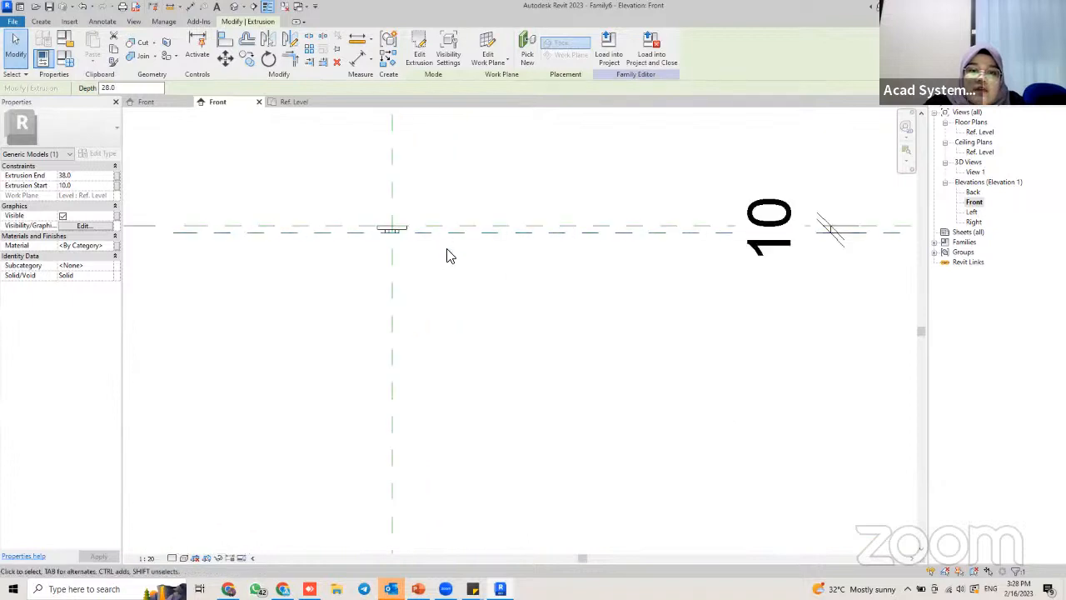
pyautogui.moveTo(793, 214); pyautogui.dragTo(635, 196, button='middle')
pyautogui.scroll(1, 611, 209)
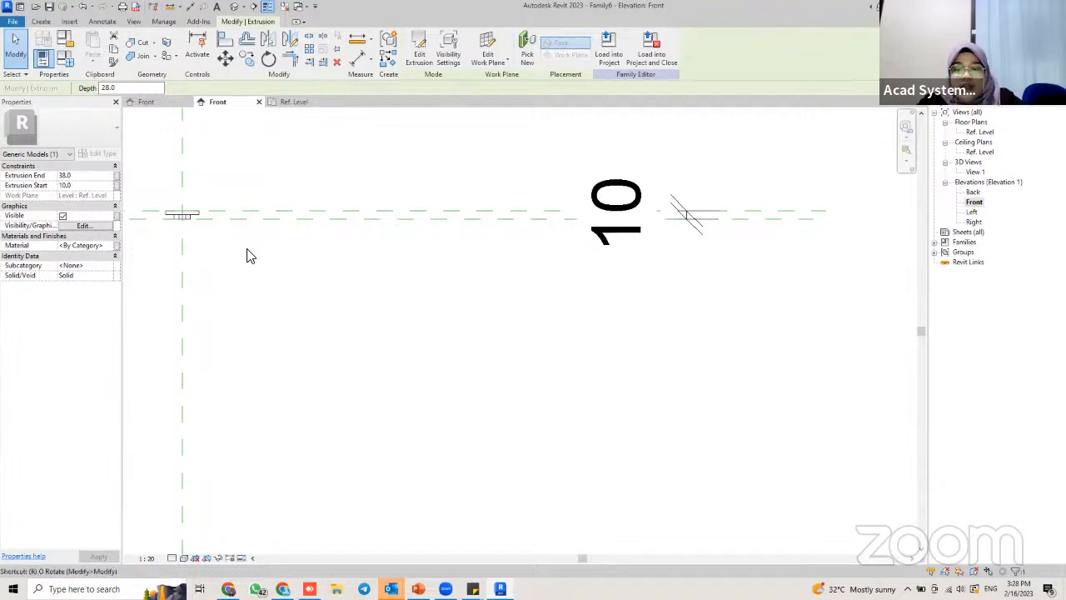
pyautogui.press('a')
pyautogui.press('l')
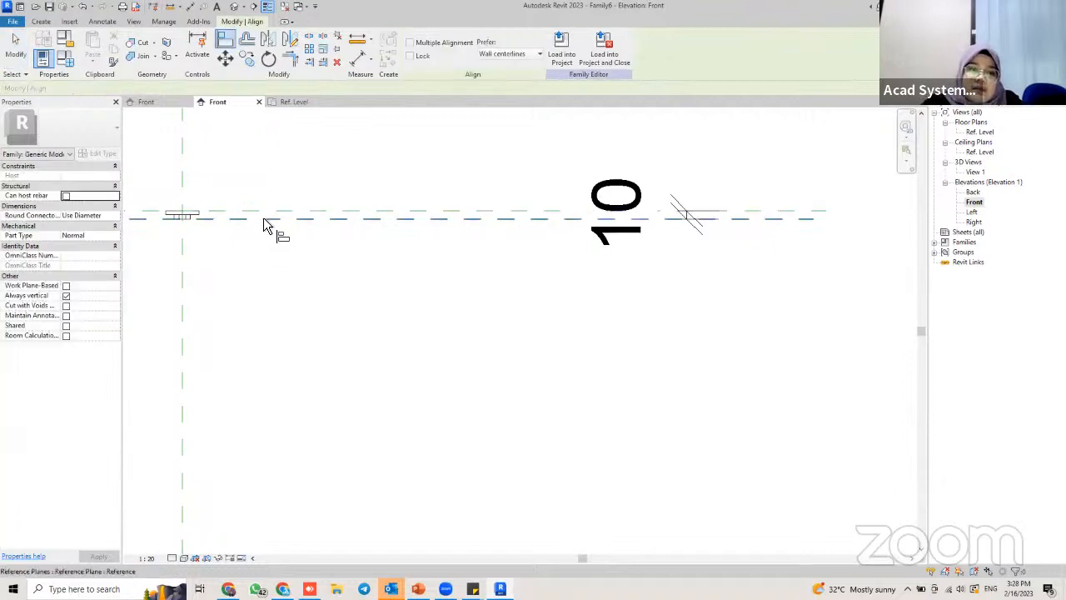
pyautogui.moveTo(275, 242); pyautogui.dragTo(390, 404, button='middle')
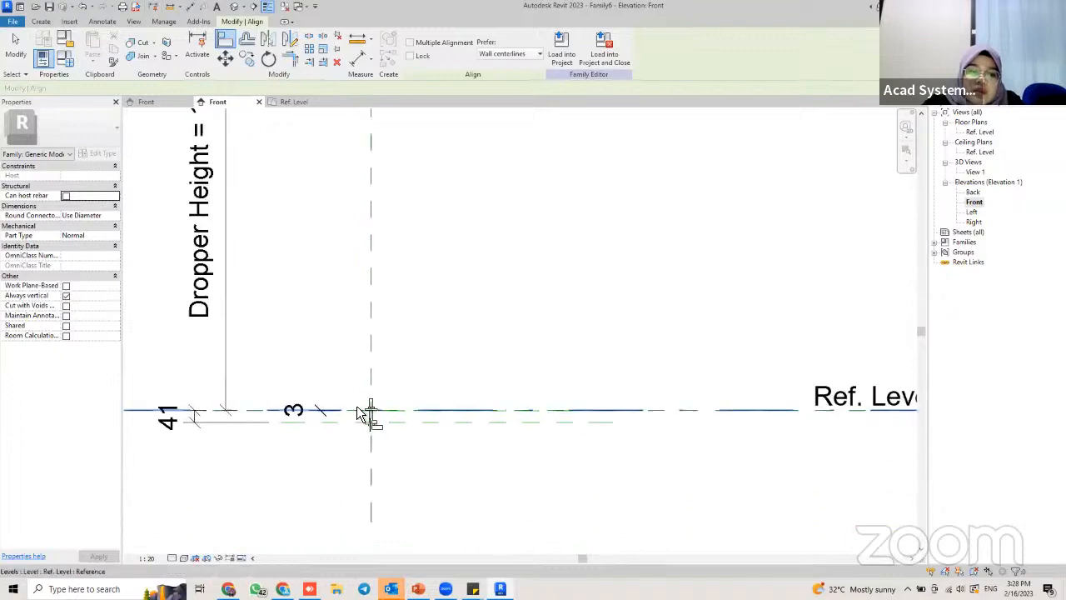
pyautogui.scroll(5, 379, 392)
pyautogui.scroll(-4, 480, 289)
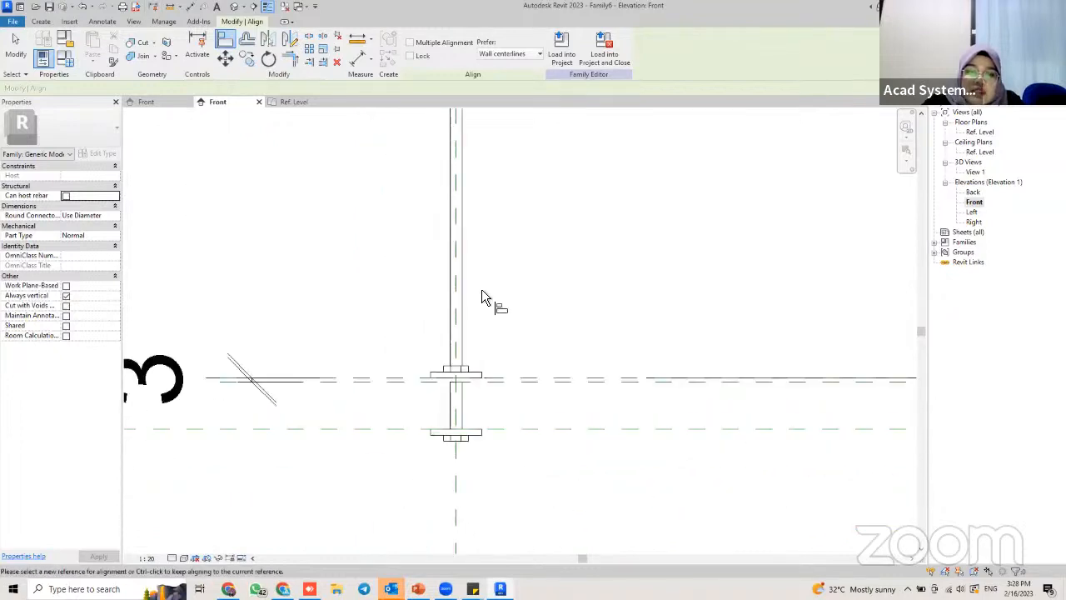
pyautogui.moveTo(509, 143); pyautogui.dragTo(485, 274, button='middle')
pyautogui.scroll(-1, 491, 220)
pyautogui.moveTo(493, 220); pyautogui.dragTo(471, 348, button='middle')
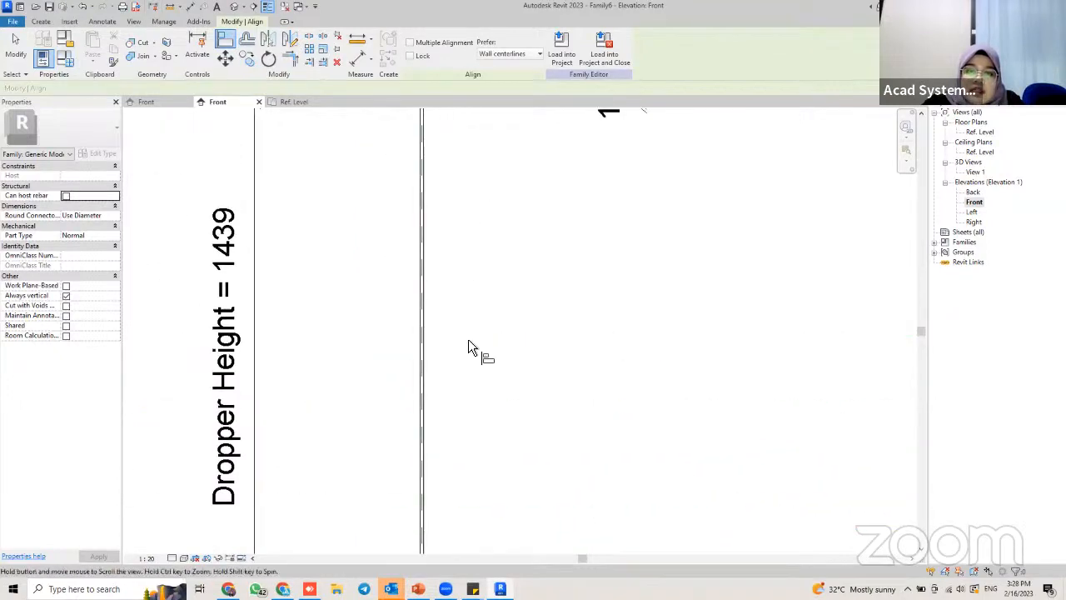
pyautogui.scroll(-1, 472, 347)
pyautogui.moveTo(475, 261); pyautogui.dragTo(466, 211, button='middle')
pyautogui.press('Escape')
pyautogui.press('Escape')
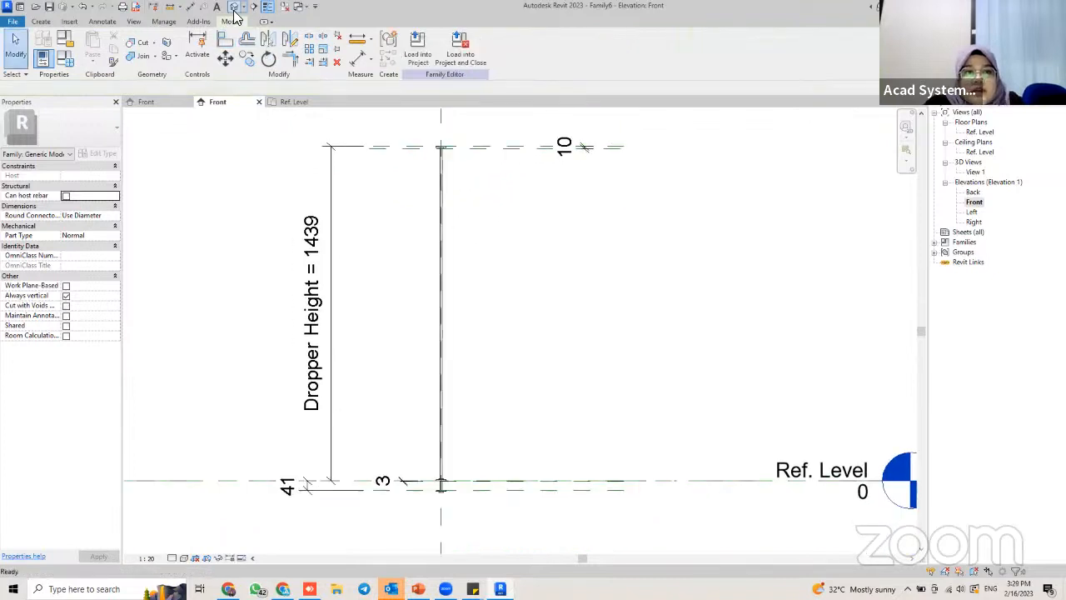
# Examine the full-length rod and its end plates and nuts in the 3D view from several angles
pyautogui.click(234, 6)
pyautogui.moveTo(515, 356); pyautogui.dragTo(497, 331, button='middle')
pyautogui.keyDown('shift'); pyautogui.moveTo(509, 403); pyautogui.dragTo(482, 352, button='middle'); pyautogui.keyUp('shift')
pyautogui.scroll(-3, 516, 377)
pyautogui.scroll(4, 522, 426)
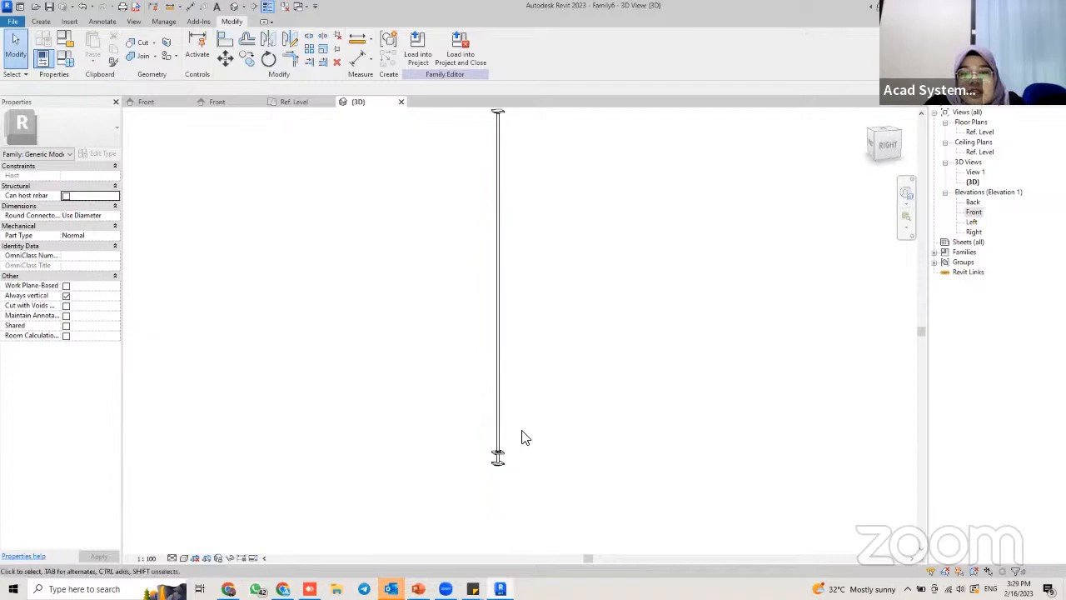
pyautogui.keyDown('shift'); pyautogui.moveTo(517, 458); pyautogui.dragTo(491, 283, button='middle'); pyautogui.keyUp('shift')
pyautogui.scroll(-2, 492, 275)
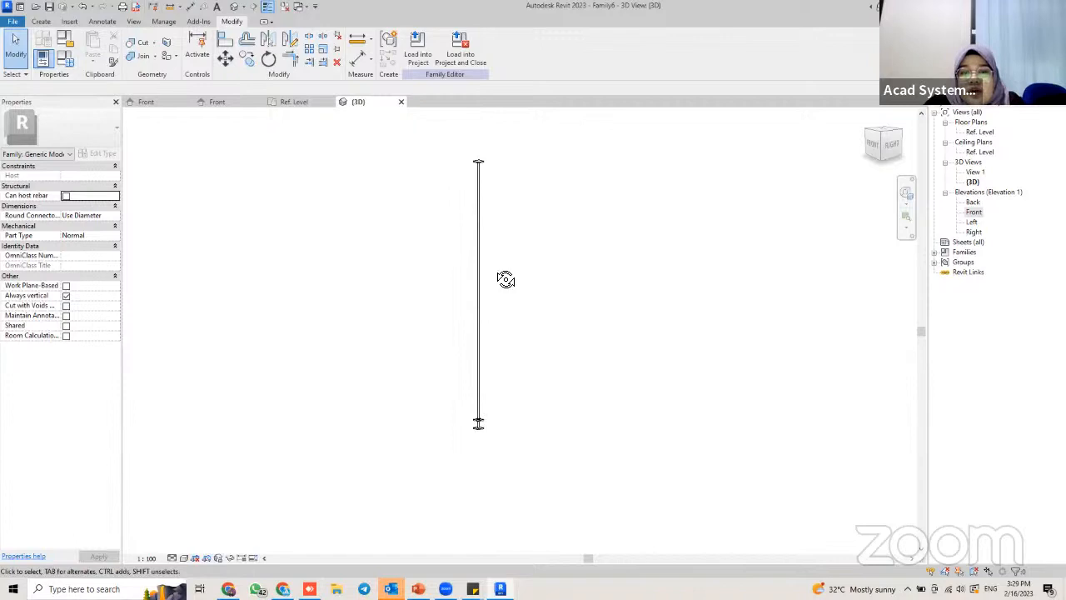
pyautogui.scroll(3, 481, 375)
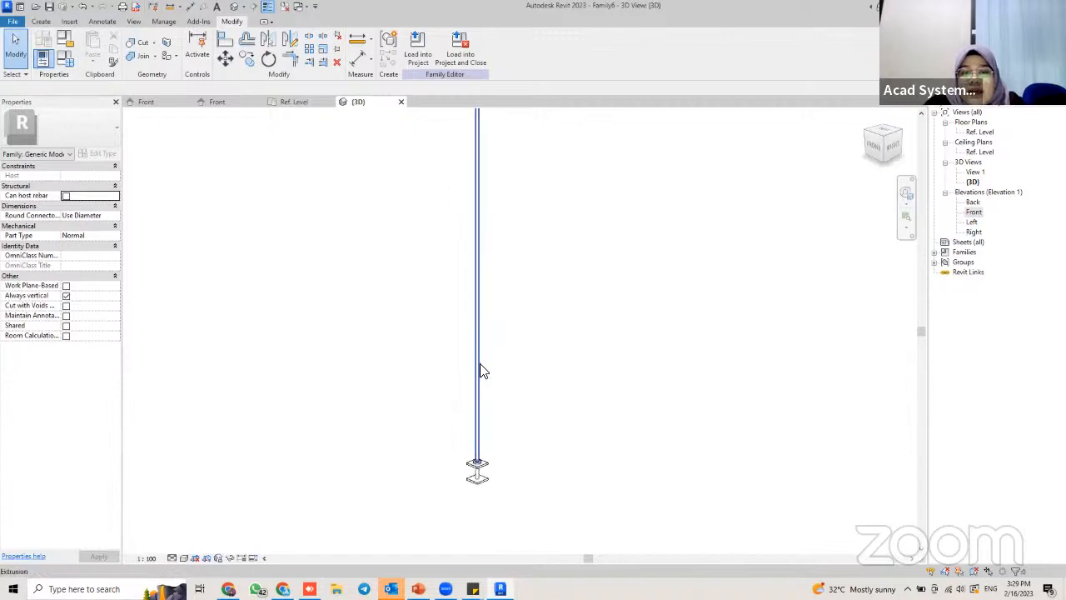
pyautogui.moveTo(480, 364)
pyautogui.mouseDown(button='middle')
pyautogui.moveTo(514, 433)
pyautogui.moveTo(482, 360)
pyautogui.mouseUp(button='middle')
pyautogui.scroll(-2, 513, 425)
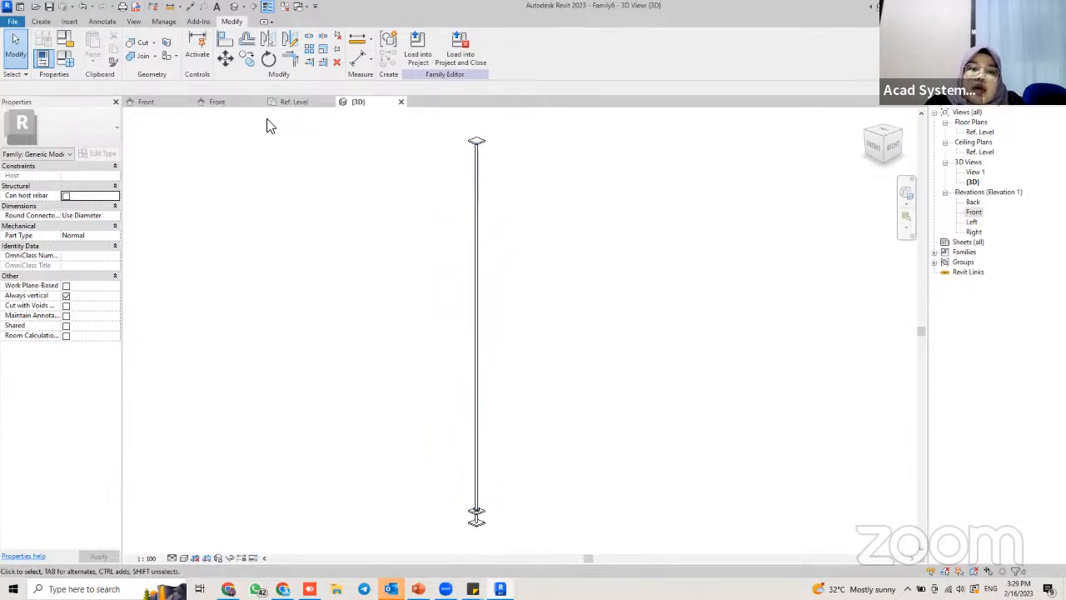
# Make the family Work Plane-Based and Shared in its family properties
pyautogui.scroll(-2, 573, 342)
pyautogui.moveTo(574, 342); pyautogui.dragTo(533, 338, button='middle')
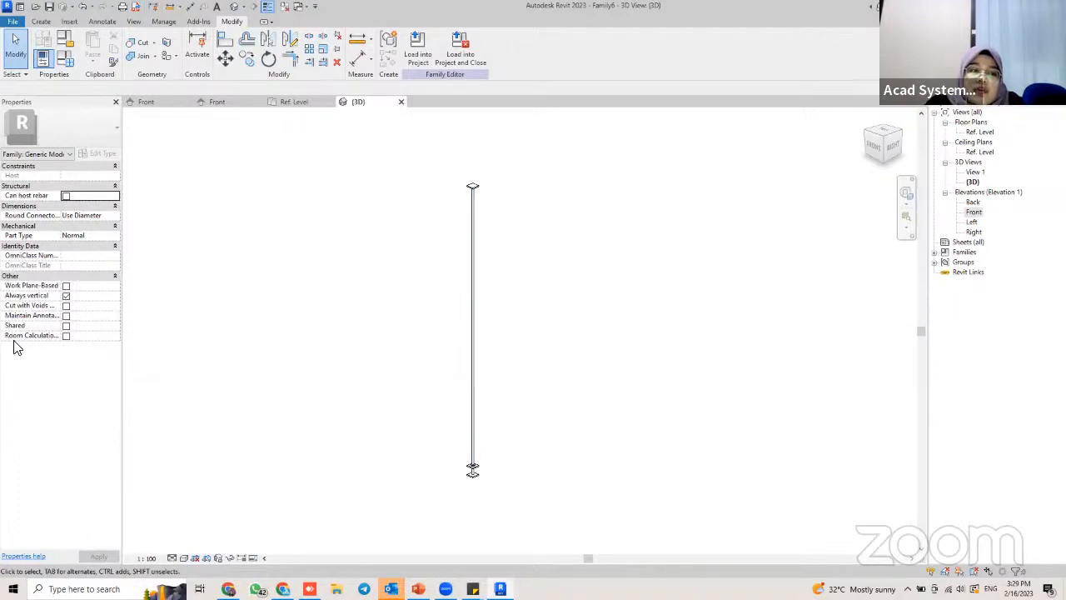
pyautogui.click(66, 285)
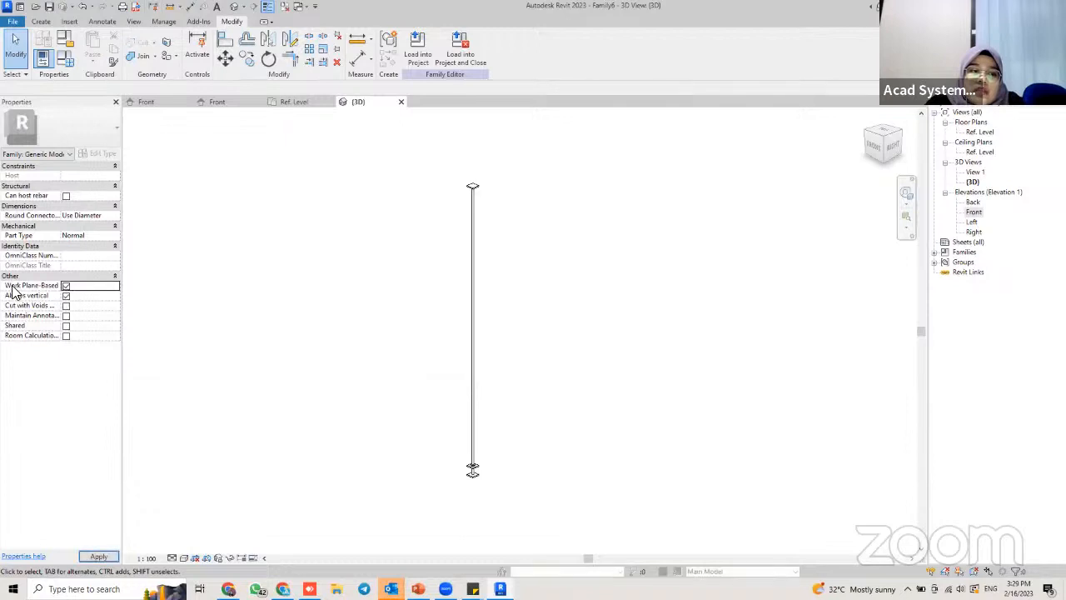
pyautogui.click(69, 327)
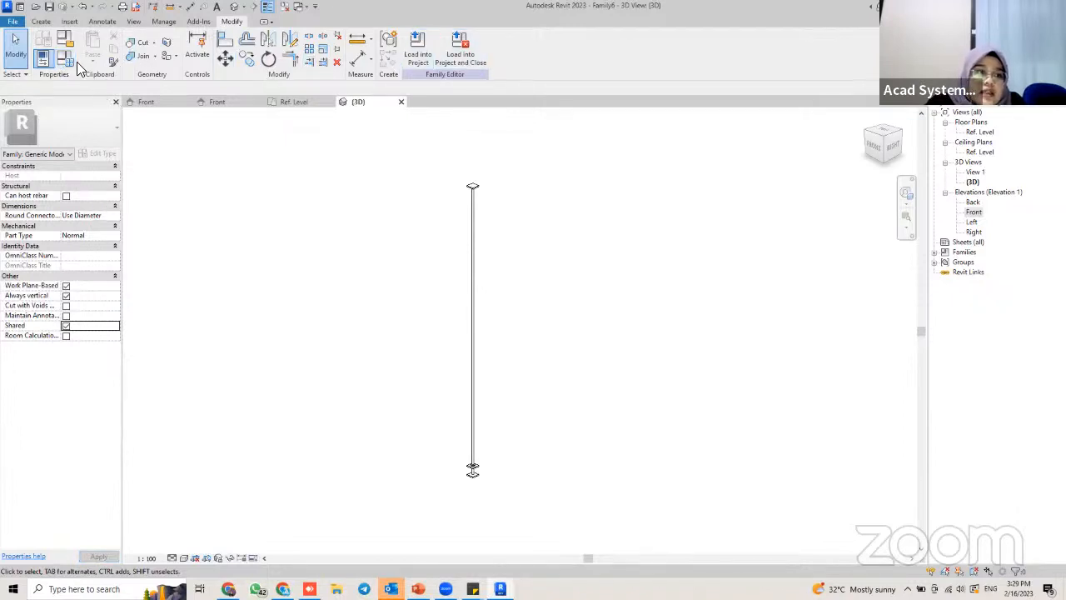
# Create a Generic Models subcategory named Thread in the model Object Styles
pyautogui.click(164, 21)
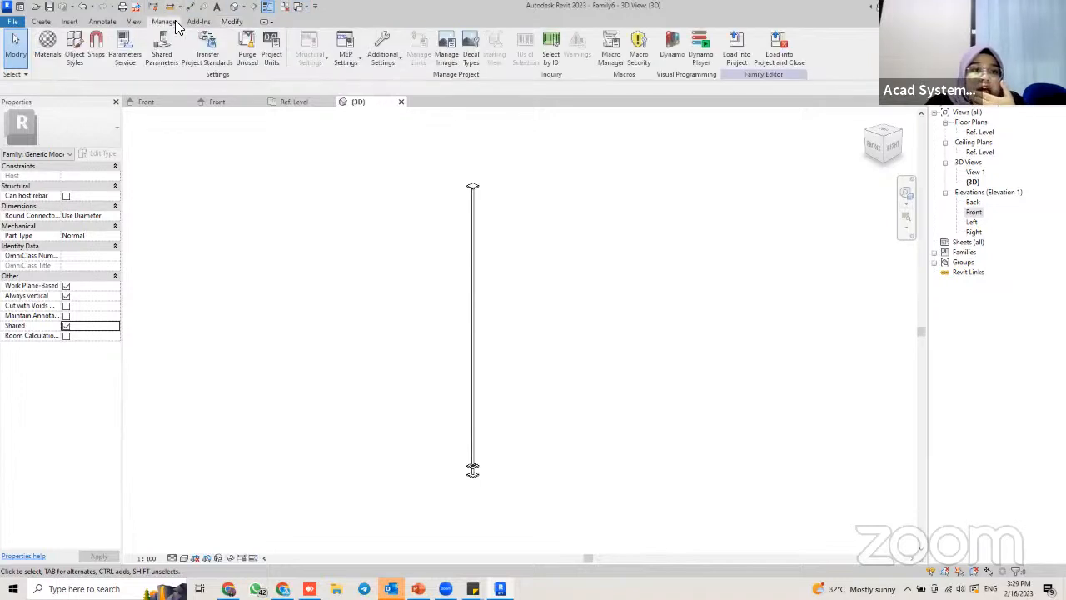
pyautogui.click(74, 60)
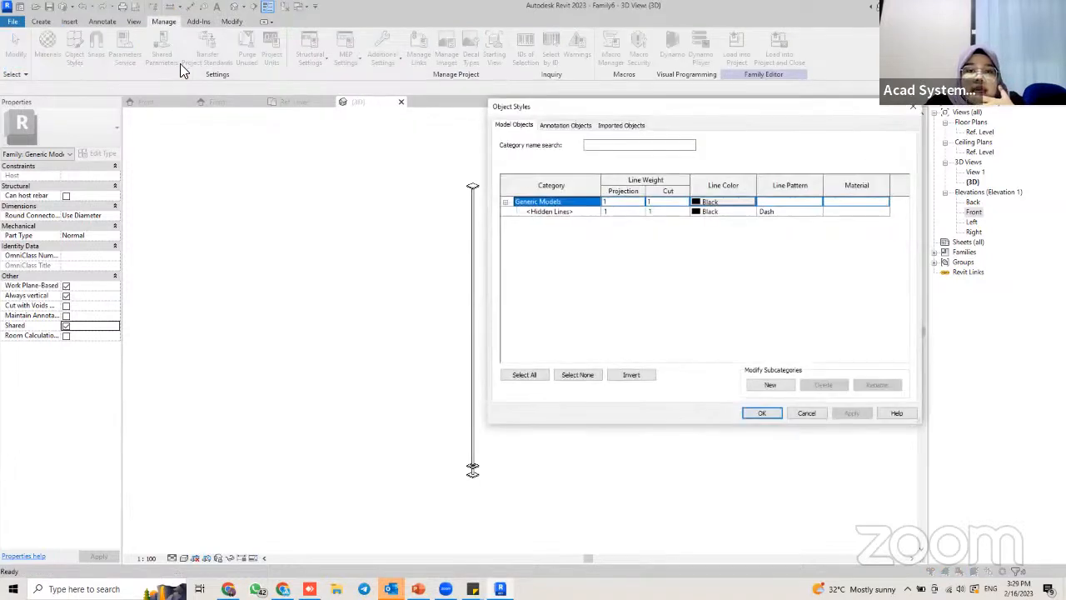
pyautogui.moveTo(582, 106); pyautogui.dragTo(304, 76)
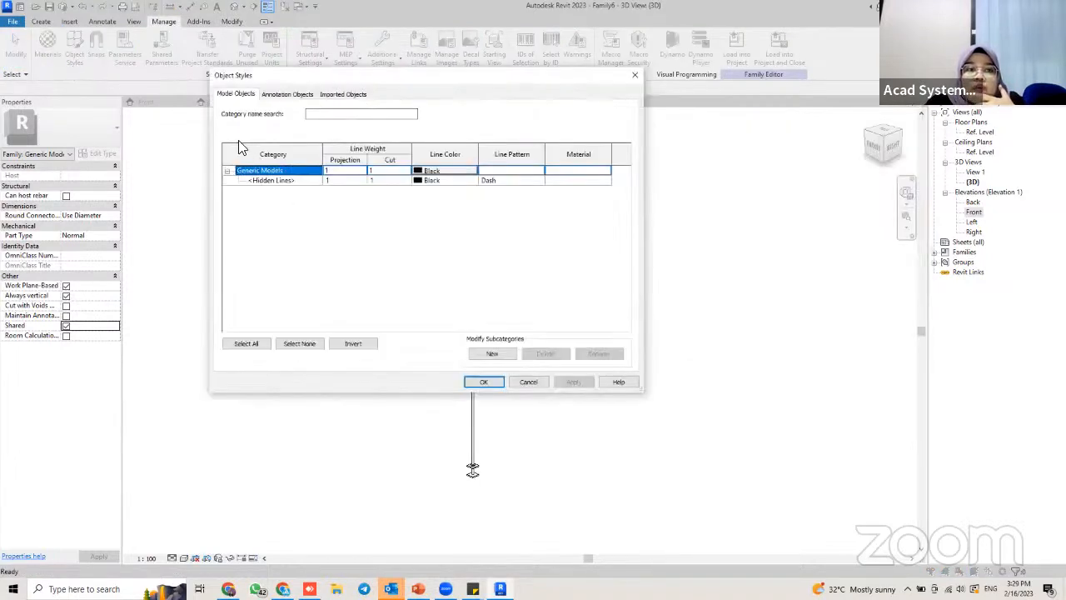
pyautogui.click(266, 181)
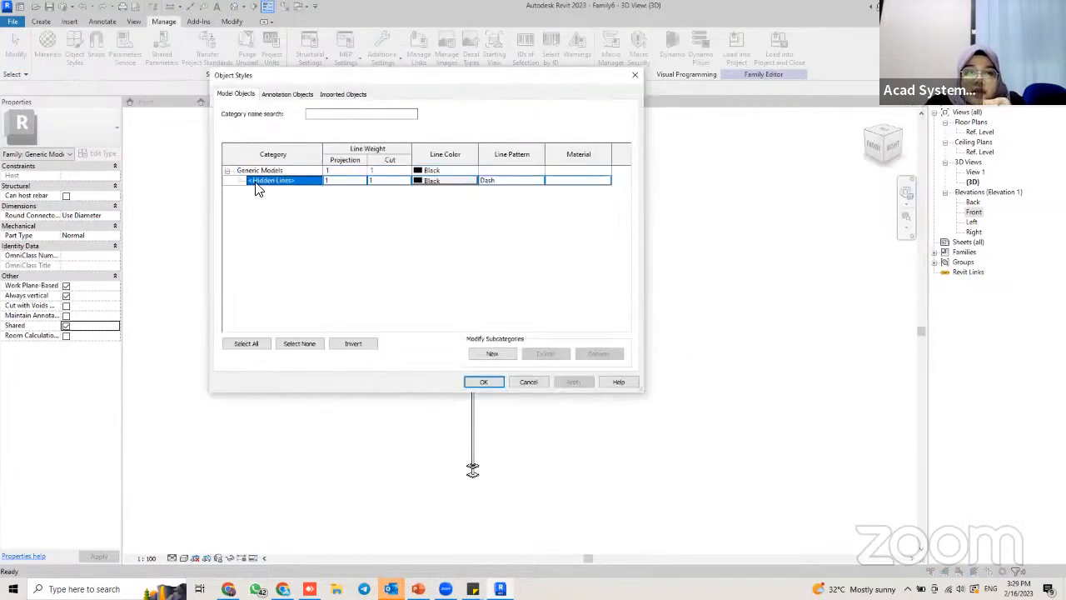
pyautogui.click(489, 357)
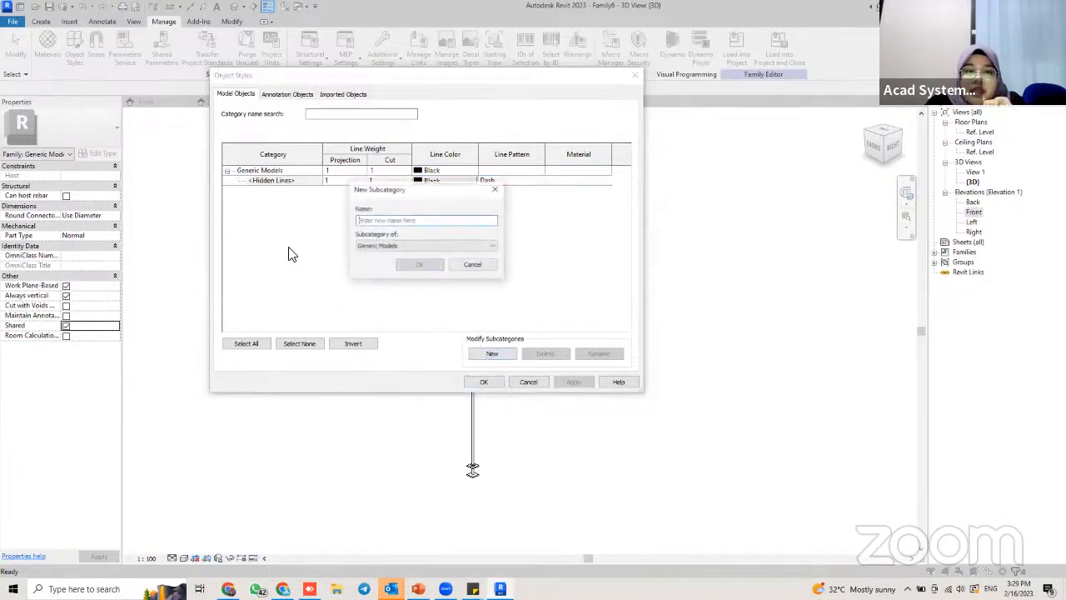
pyautogui.write('Thread')
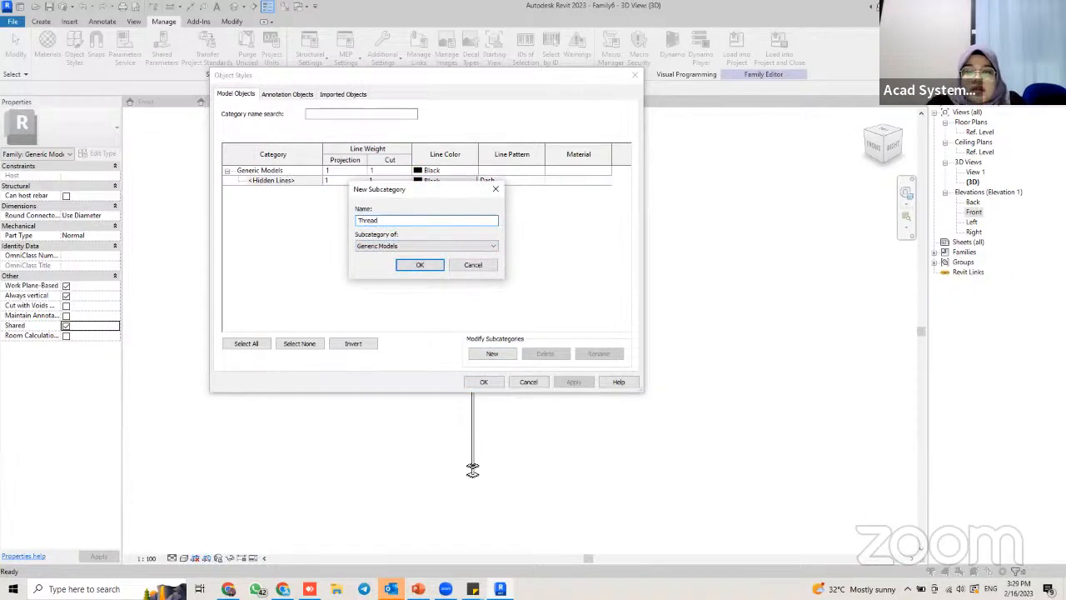
pyautogui.click(419, 264)
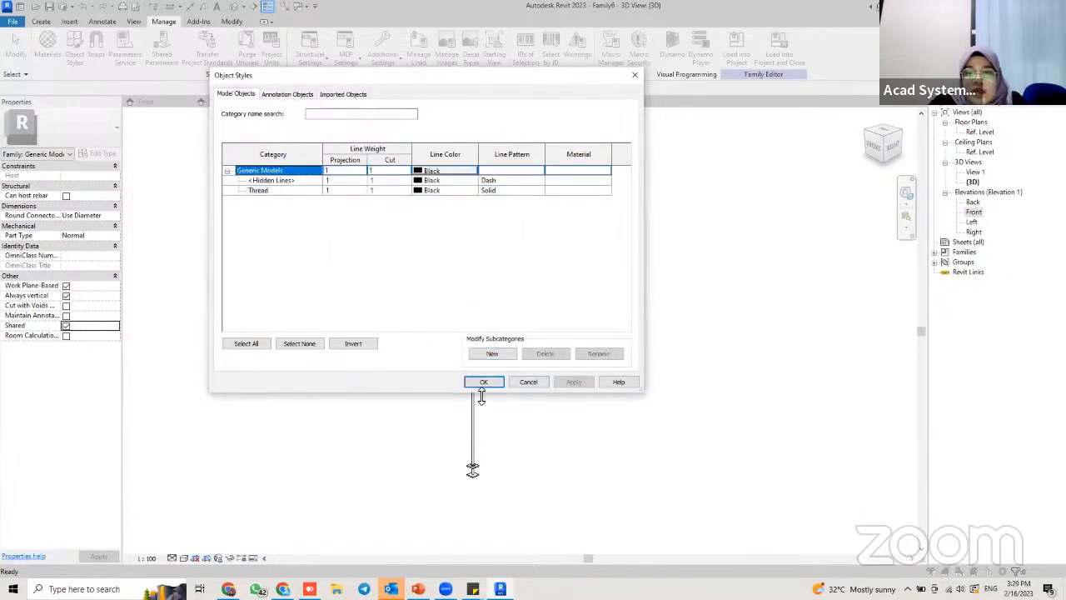
pyautogui.click(481, 381)
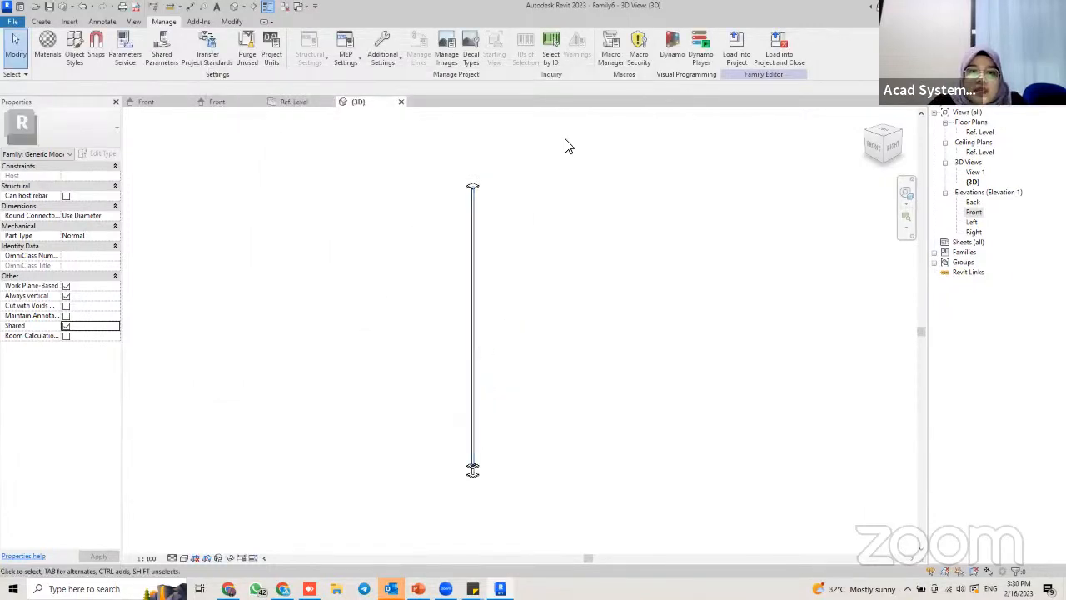
pyautogui.click(37, 21)
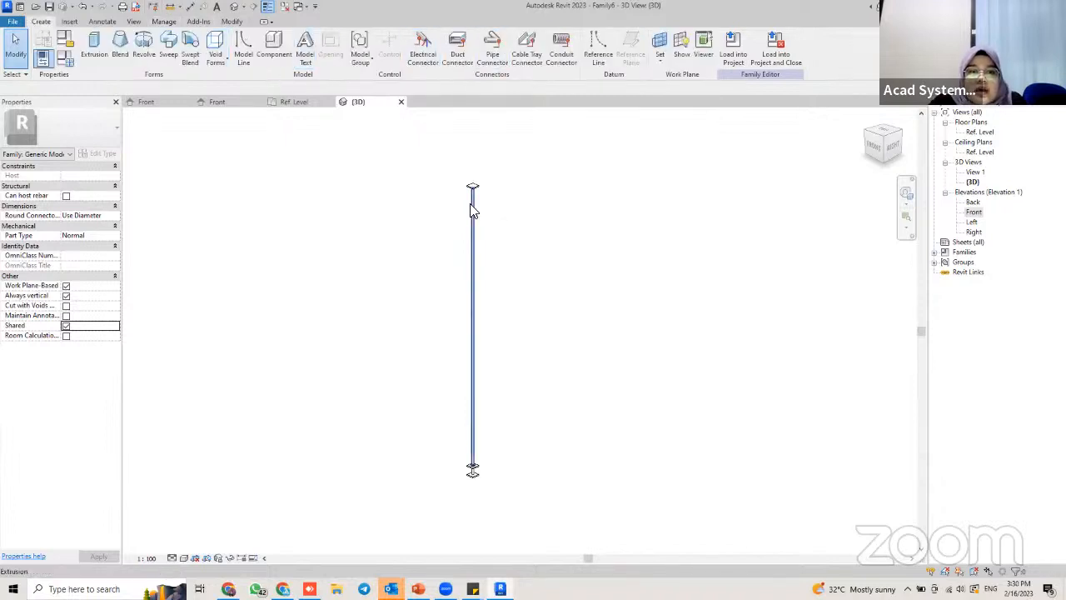
# Load the dropper family into the open bracket family and open that family's Ref. Level floor plan
pyautogui.scroll(-3, 472, 224)
pyautogui.moveTo(475, 225); pyautogui.dragTo(468, 203, button='middle')
pyautogui.scroll(5, 440, 203)
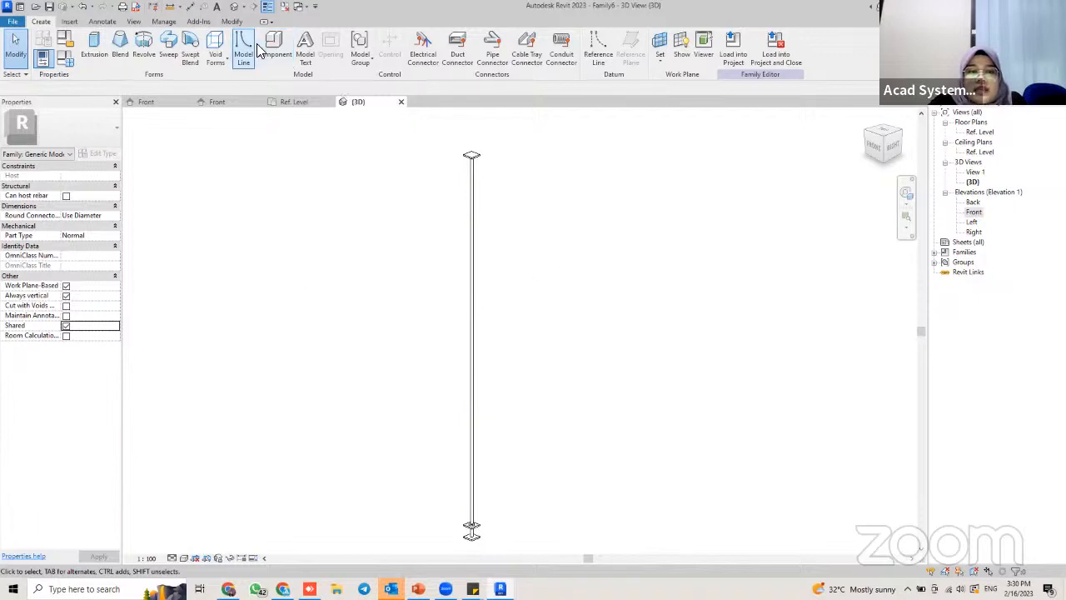
pyautogui.moveTo(706, 145); pyautogui.dragTo(616, 140, button='middle')
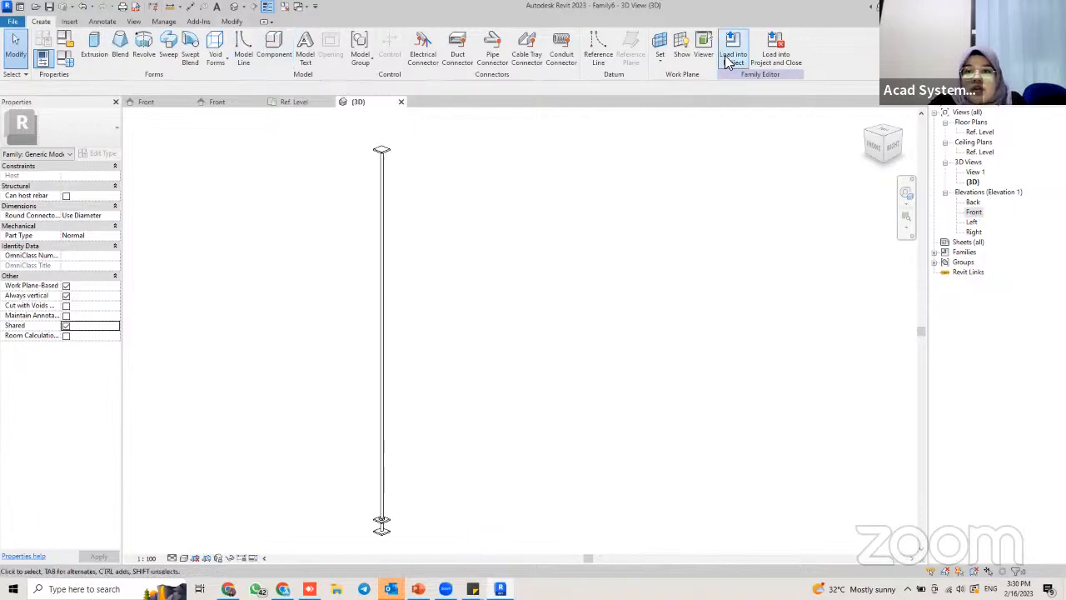
pyautogui.click(729, 62)
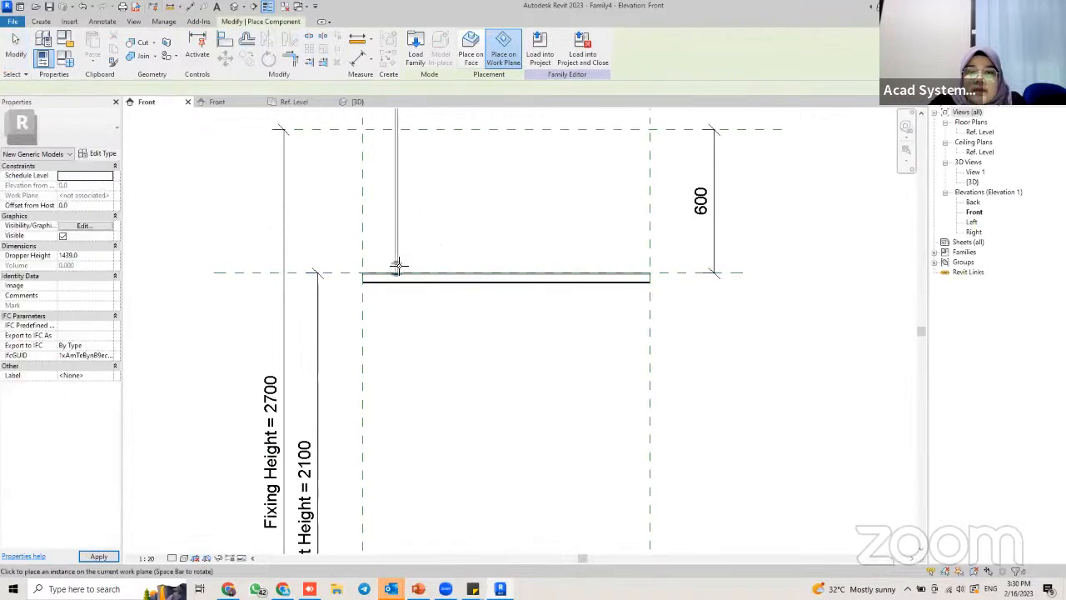
pyautogui.doubleClick(981, 132)
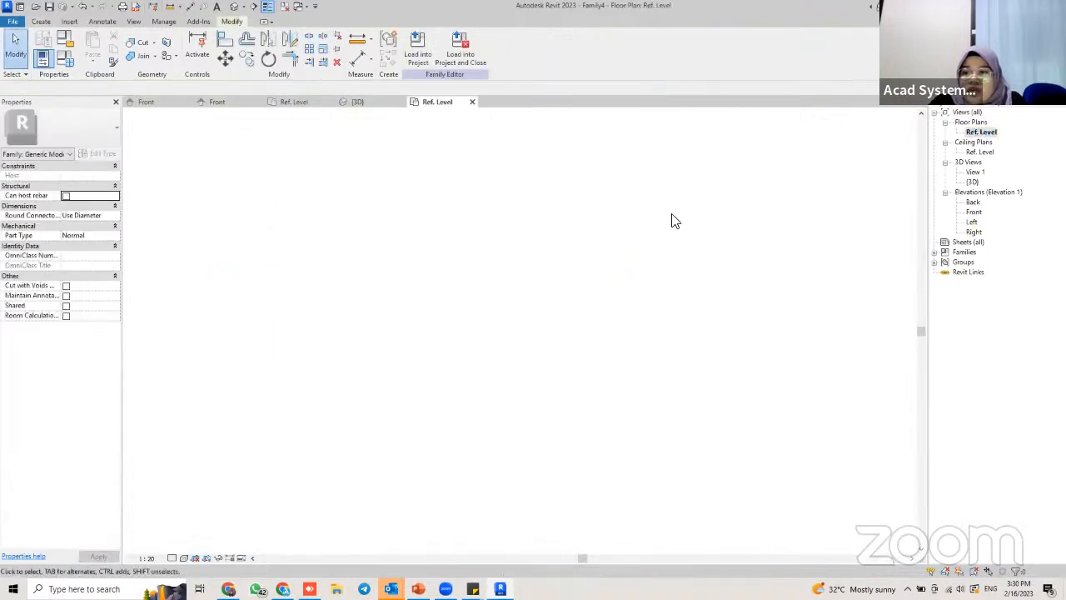
pyautogui.moveTo(572, 316); pyautogui.dragTo(468, 281, button='middle')
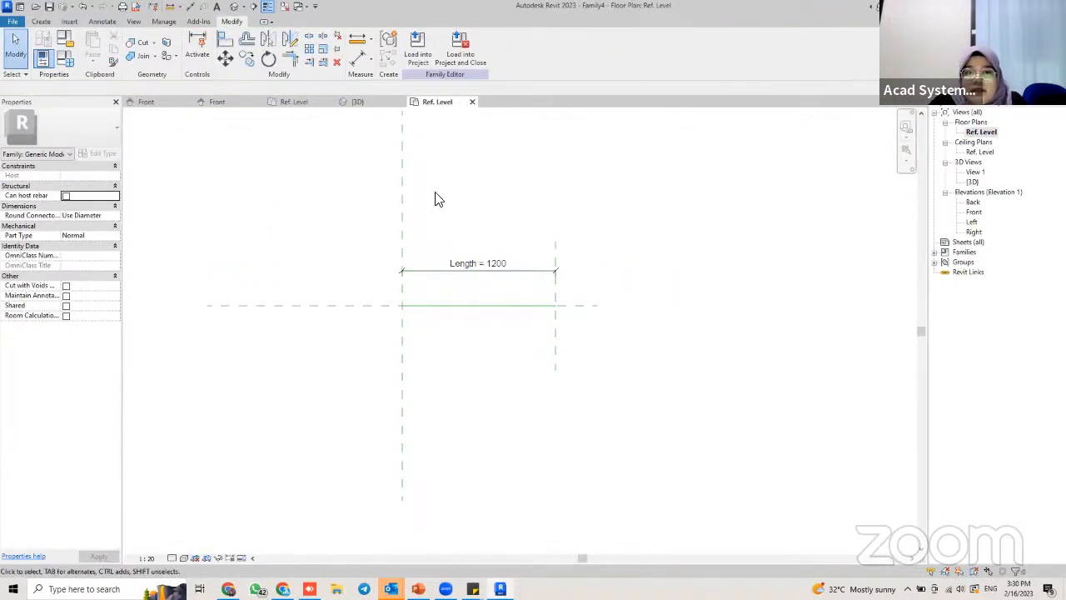
# Place two dropper instances, one beside each end reference plane of the 1200 length, about 120 mm above the Center (Front/Back) plane
pyautogui.press('c')
pyautogui.press('m')
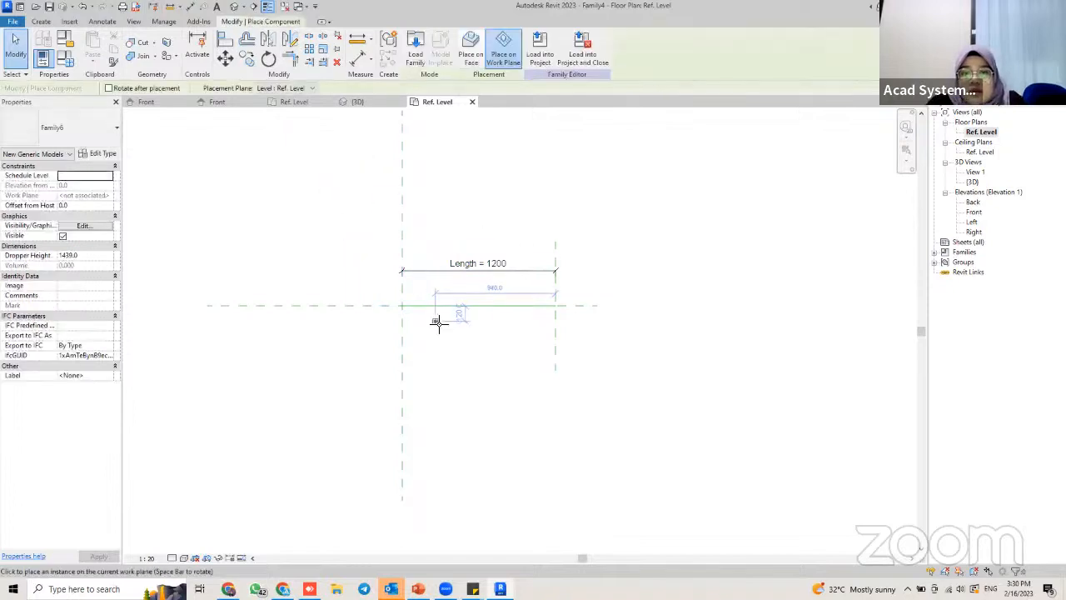
pyautogui.scroll(5, 409, 300)
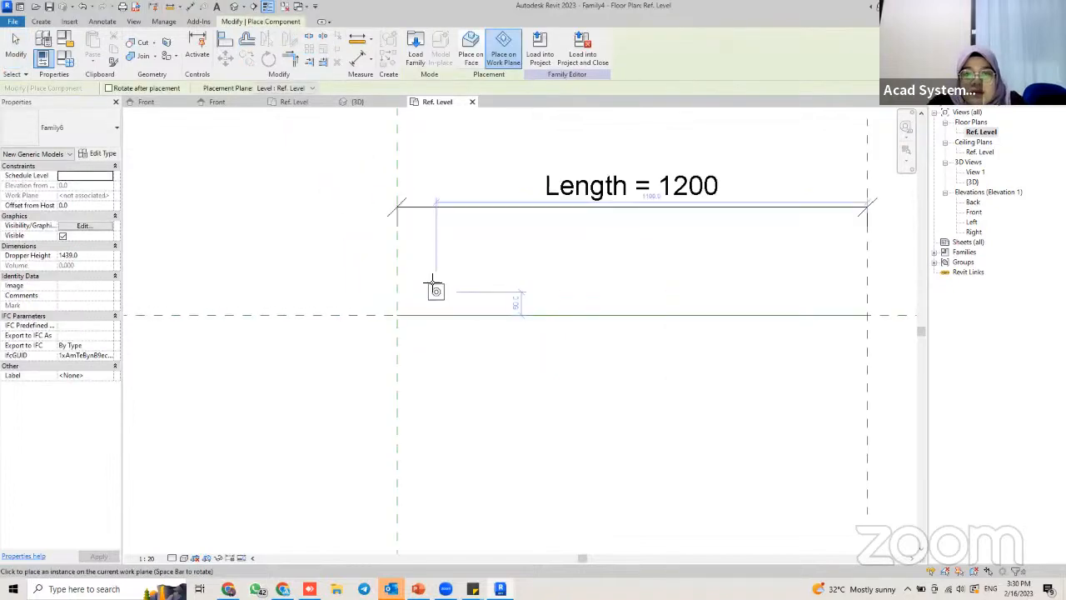
pyautogui.click(388, 267)
pyautogui.moveTo(542, 277); pyautogui.dragTo(433, 269, button='middle')
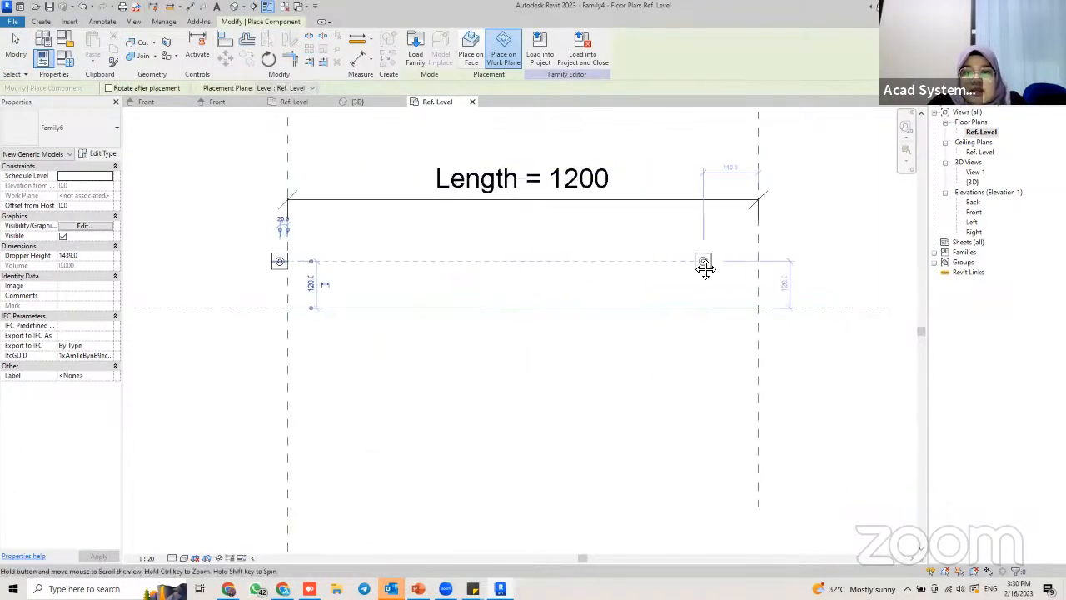
pyautogui.moveTo(704, 268); pyautogui.dragTo(644, 263, button='middle')
pyautogui.click(690, 247)
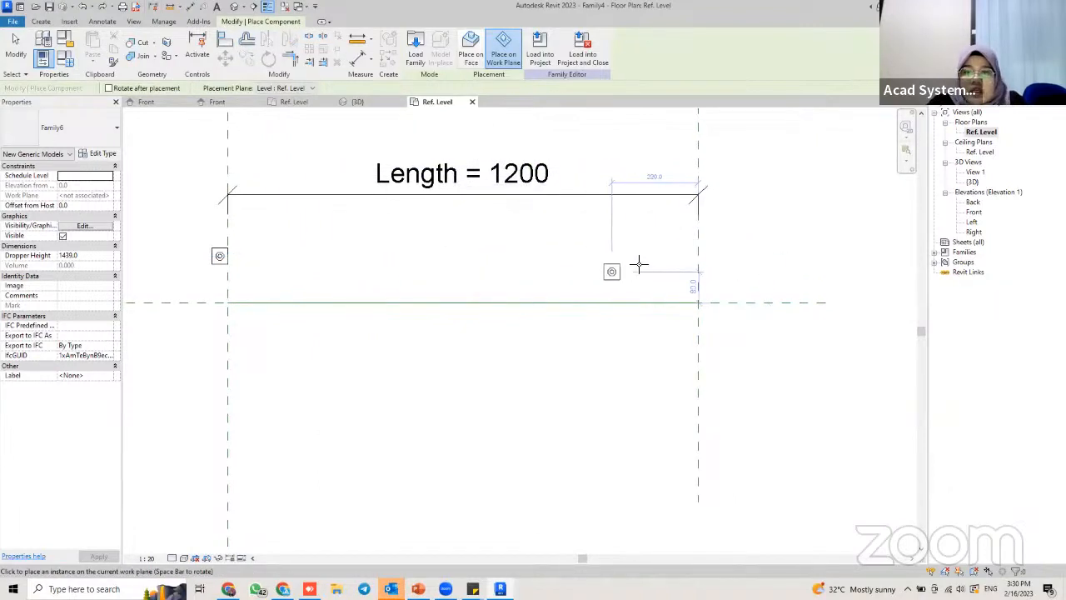
pyautogui.click(690, 255)
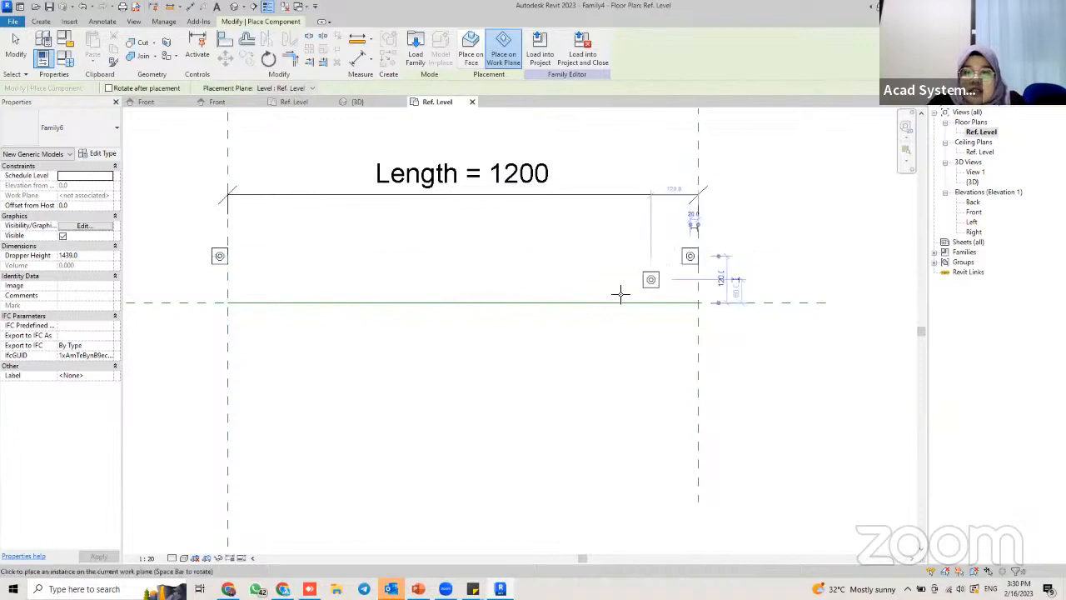
pyautogui.press('Escape')
pyautogui.moveTo(387, 316); pyautogui.dragTo(400, 315, button='middle')
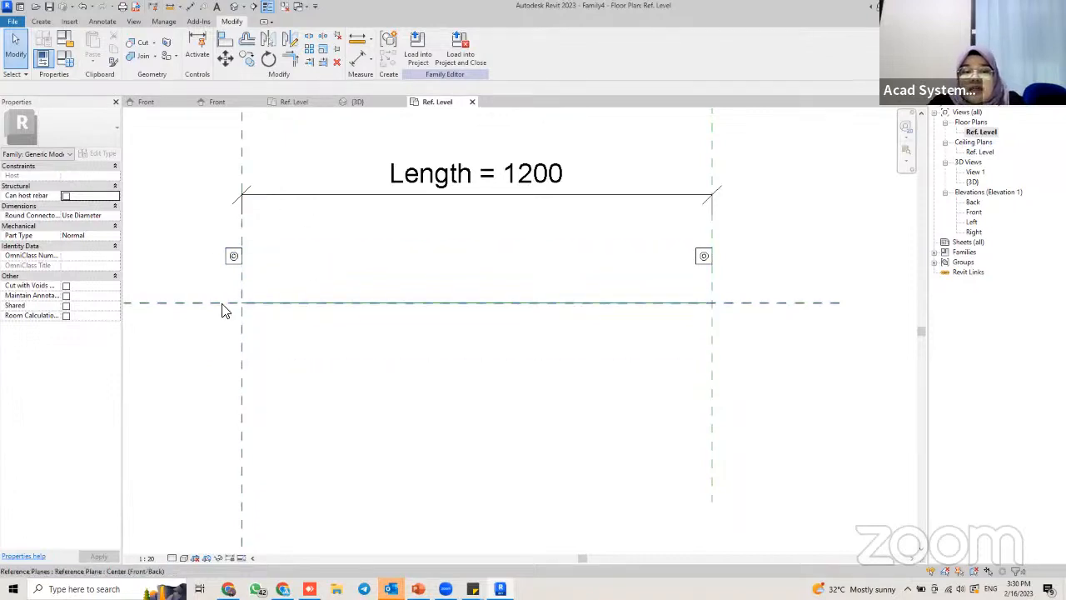
# Set the cut plane offset to 2100 in the Ref. Level plan's view range
pyautogui.scroll(-2, 449, 307)
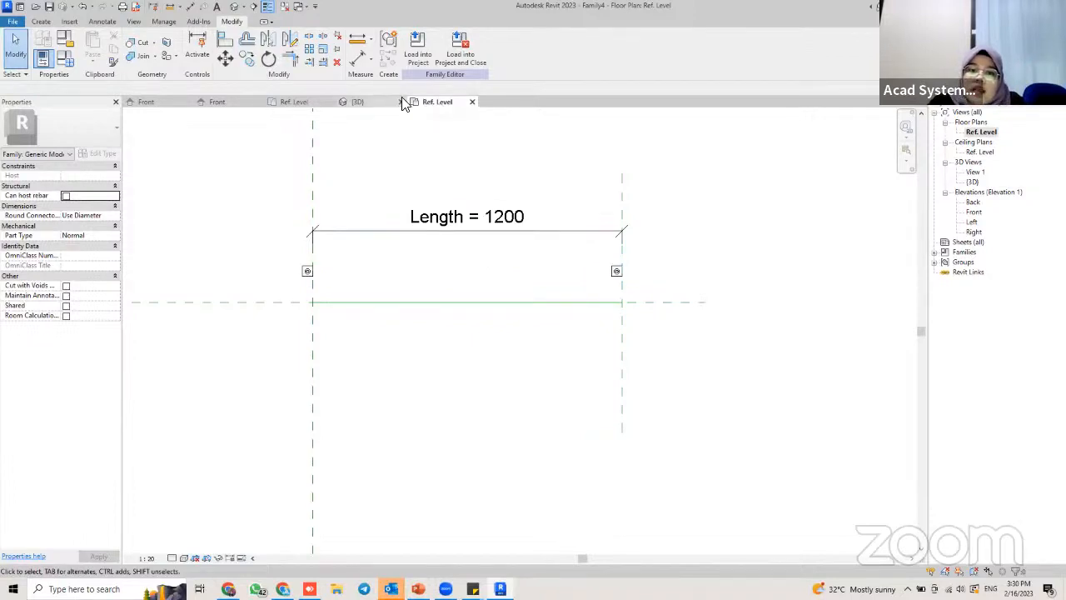
pyautogui.press('v')
pyautogui.press('r')
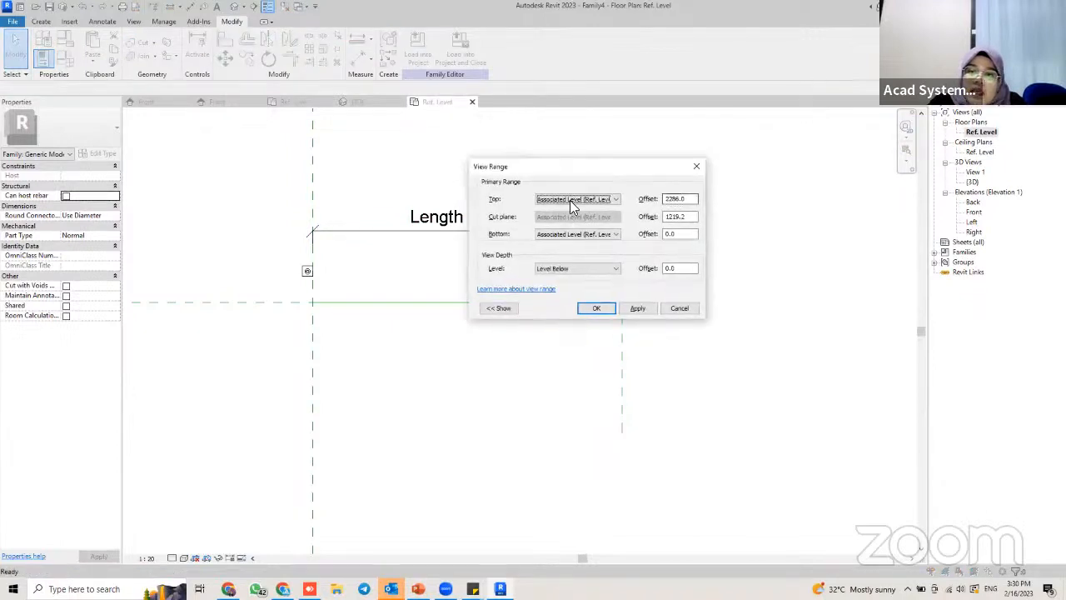
pyautogui.click(684, 218)
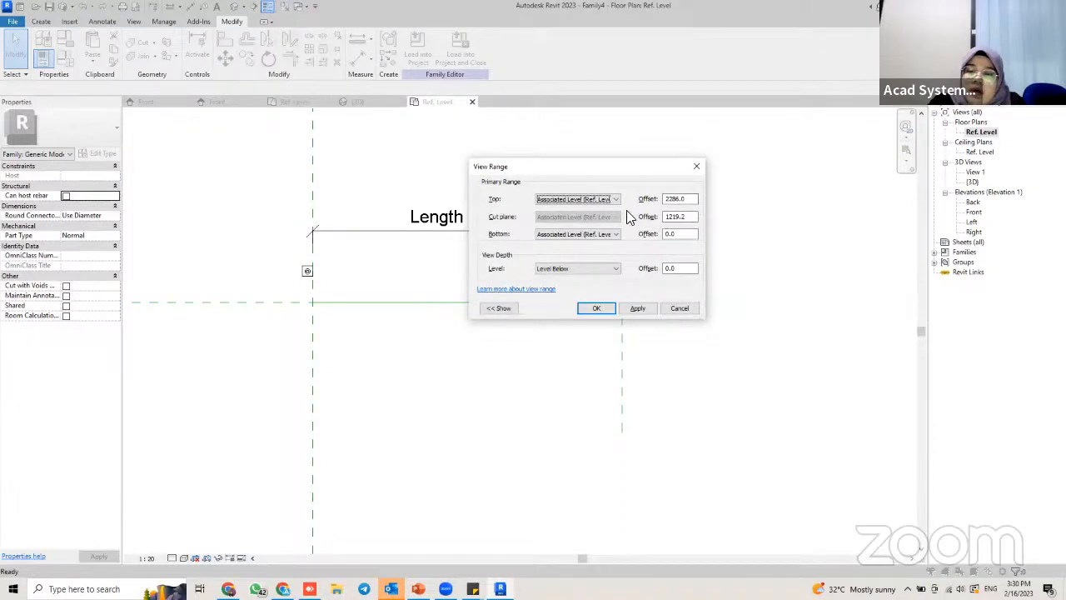
pyautogui.moveTo(691, 219); pyautogui.dragTo(610, 216)
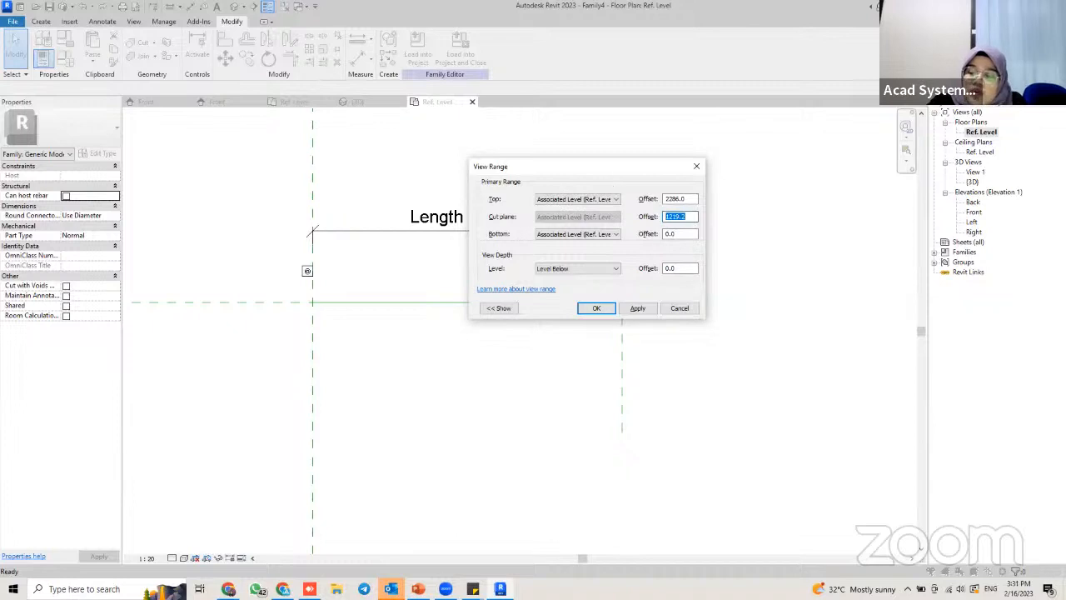
pyautogui.write('2')
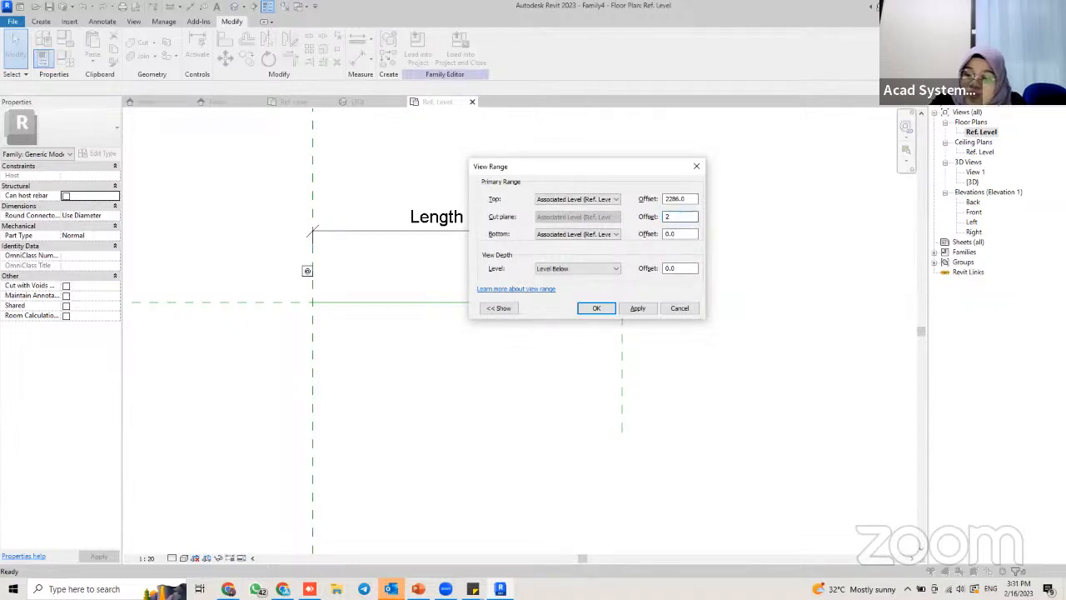
pyautogui.write('5')
pyautogui.press('BackSpace')
pyautogui.write('100')
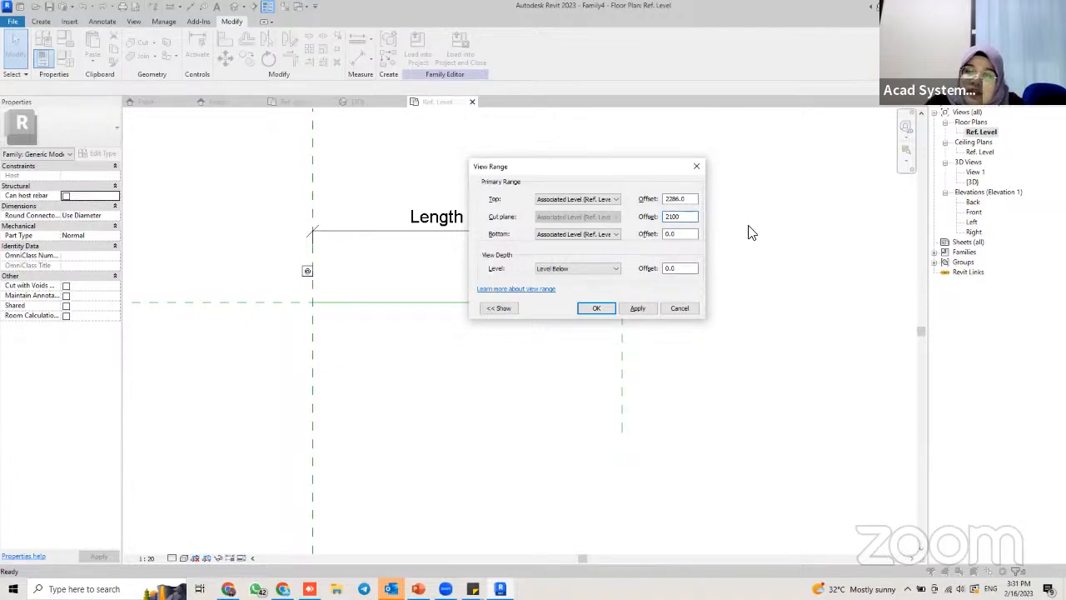
# Set the view range's top offset to 2800 and apply the changes
pyautogui.click(691, 199)
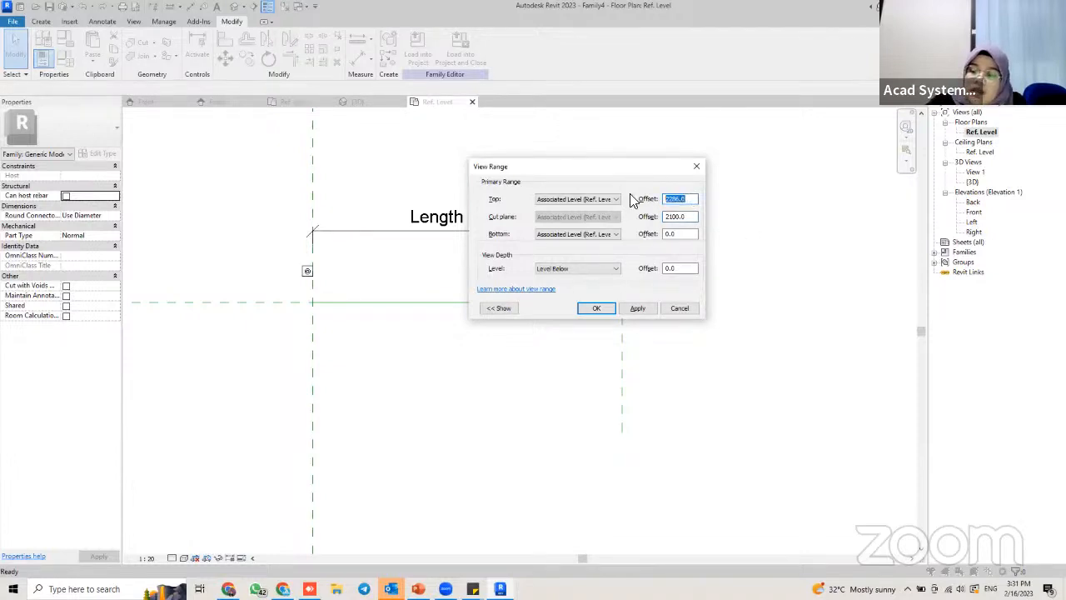
pyautogui.write('2')
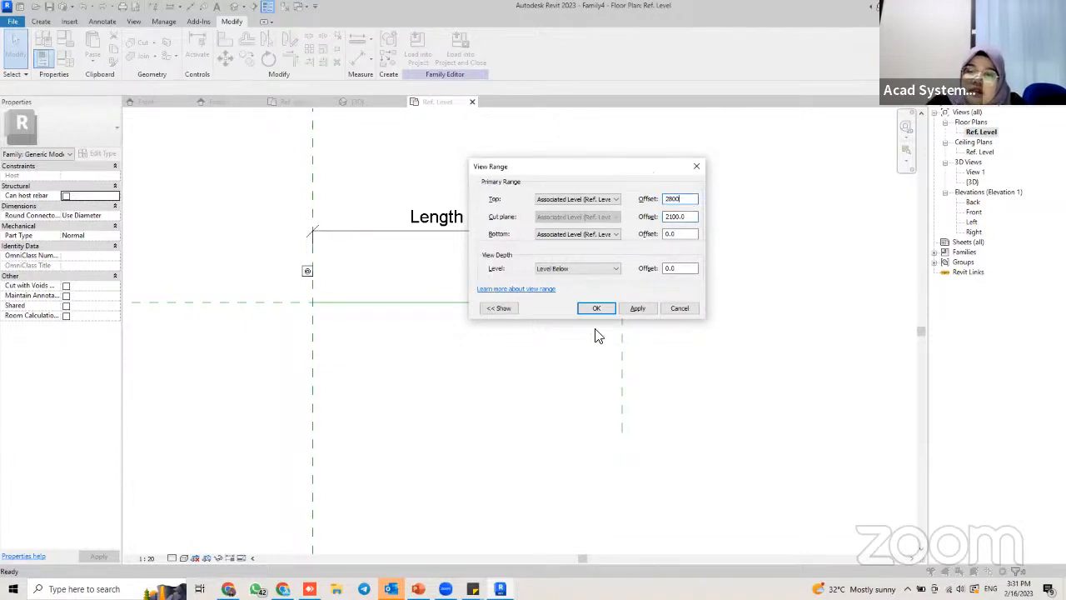
pyautogui.write('800')
pyautogui.click(623, 309)
pyautogui.click(592, 308)
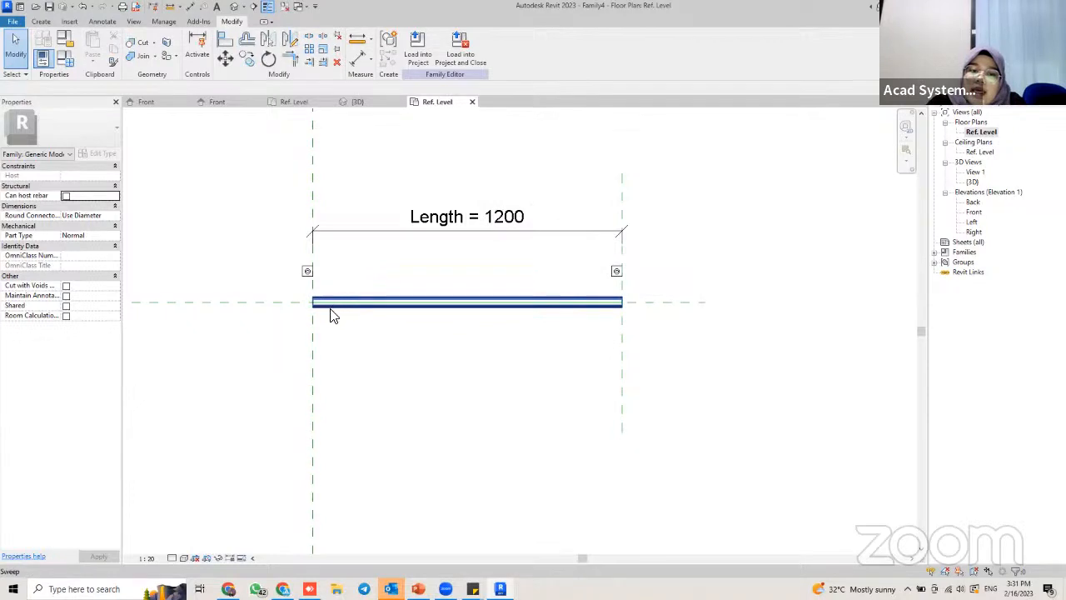
# Draw a vertical reference plane across the sweep, about 57 mm inside the left end reference plane
pyautogui.scroll(2, 332, 342)
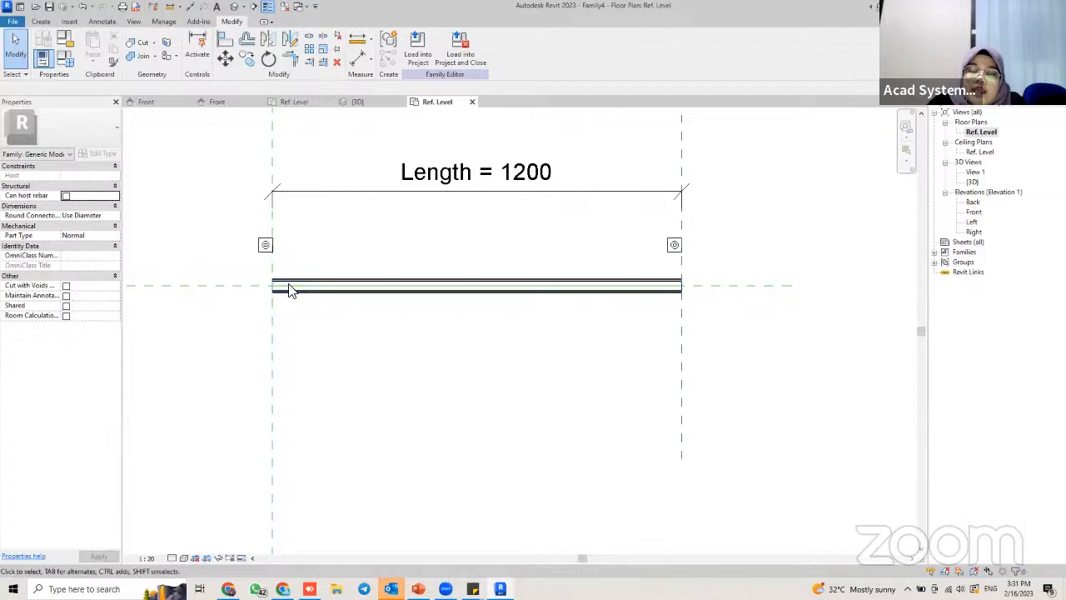
pyautogui.scroll(1, 278, 278)
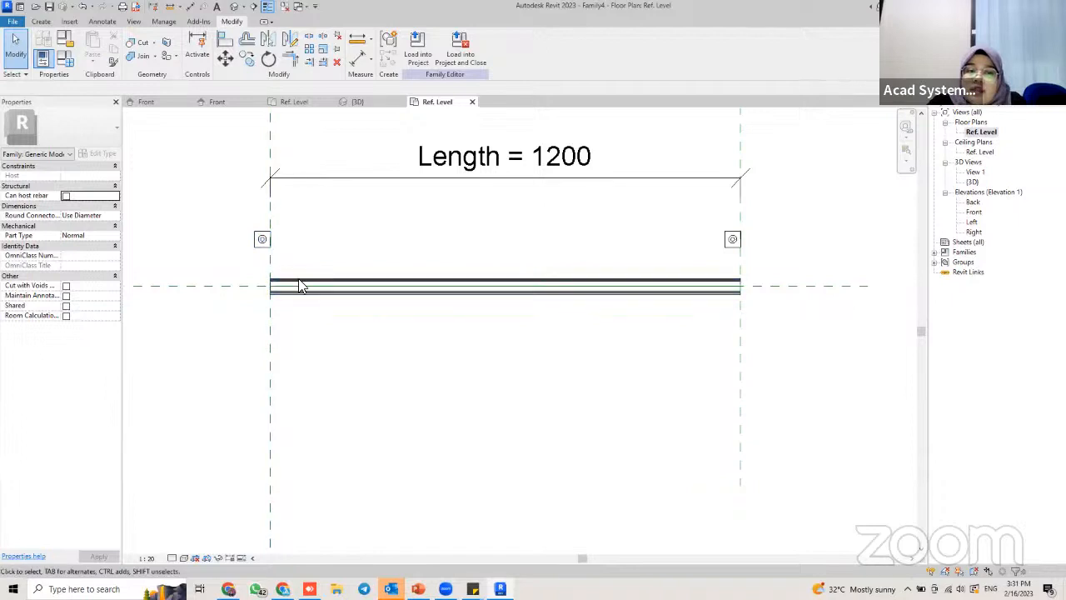
pyautogui.scroll(-1, 302, 291)
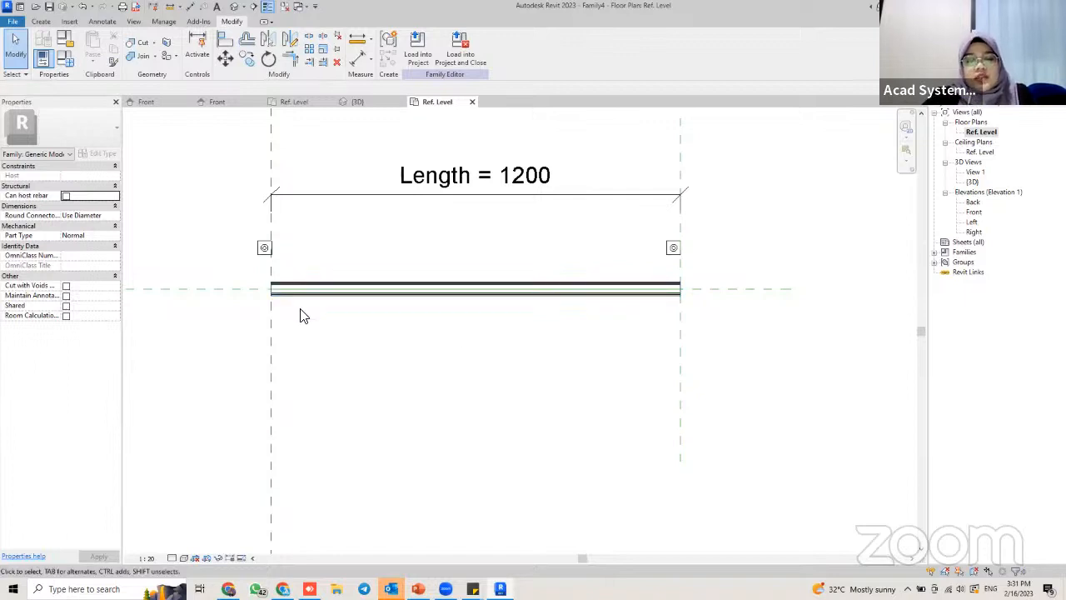
pyautogui.press('r')
pyautogui.press('p')
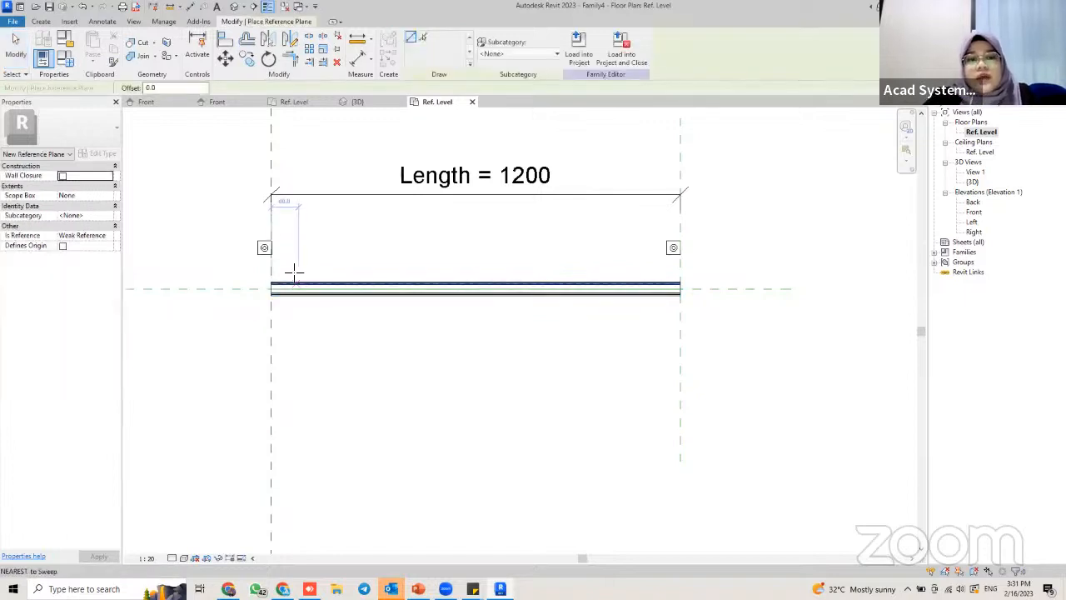
pyautogui.click(290, 210)
pyautogui.click(290, 442)
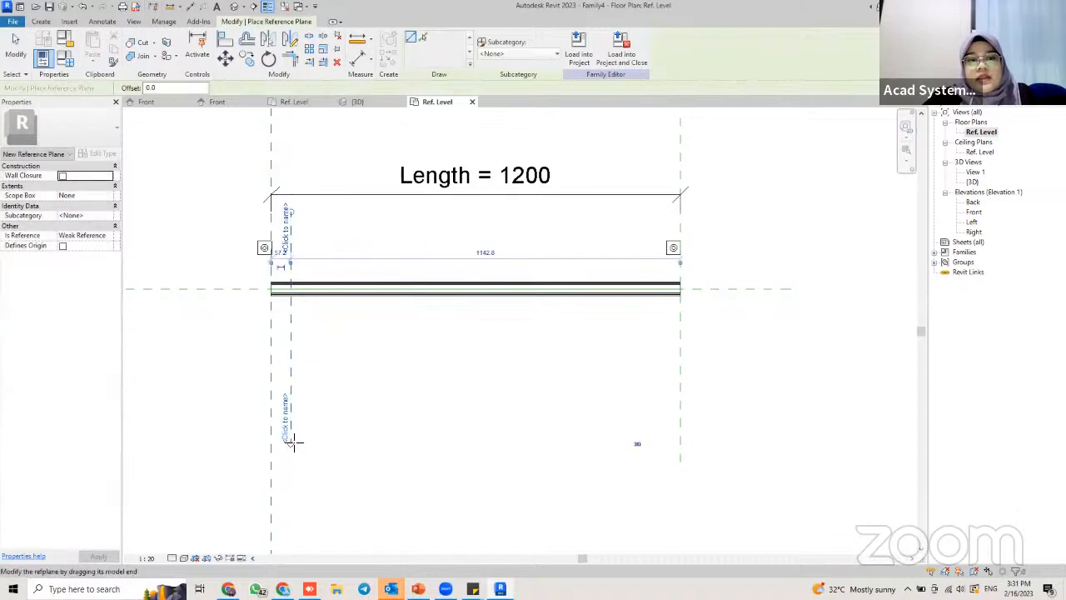
pyautogui.press('Escape')
pyautogui.press('Escape')
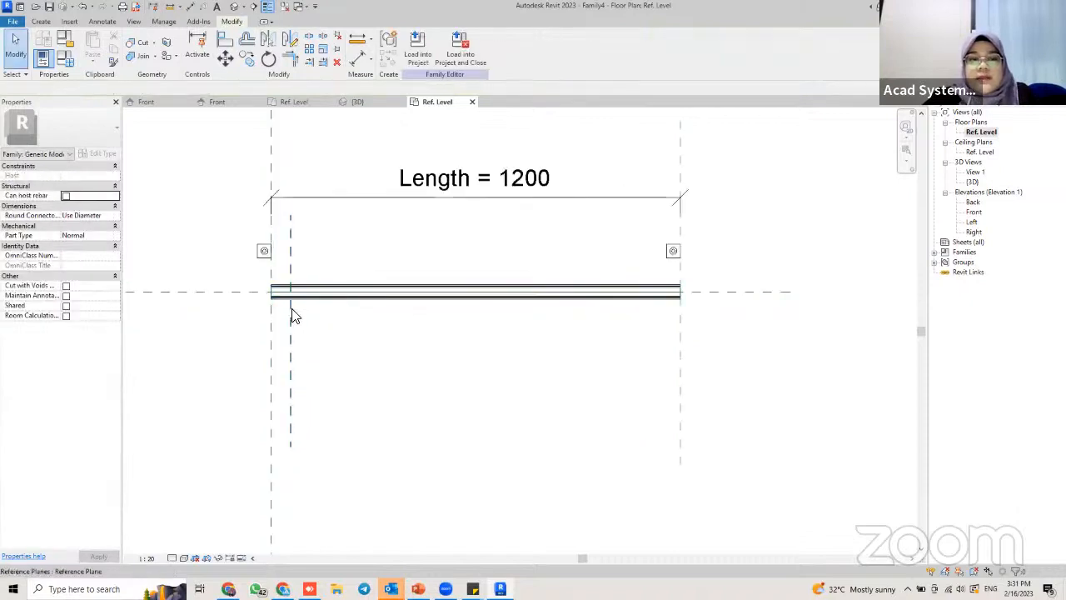
# Mirror a copy of the new reference plane to the sweep's right end, about a vertical axis drawn from the sweep's midpoint
pyautogui.click(292, 314)
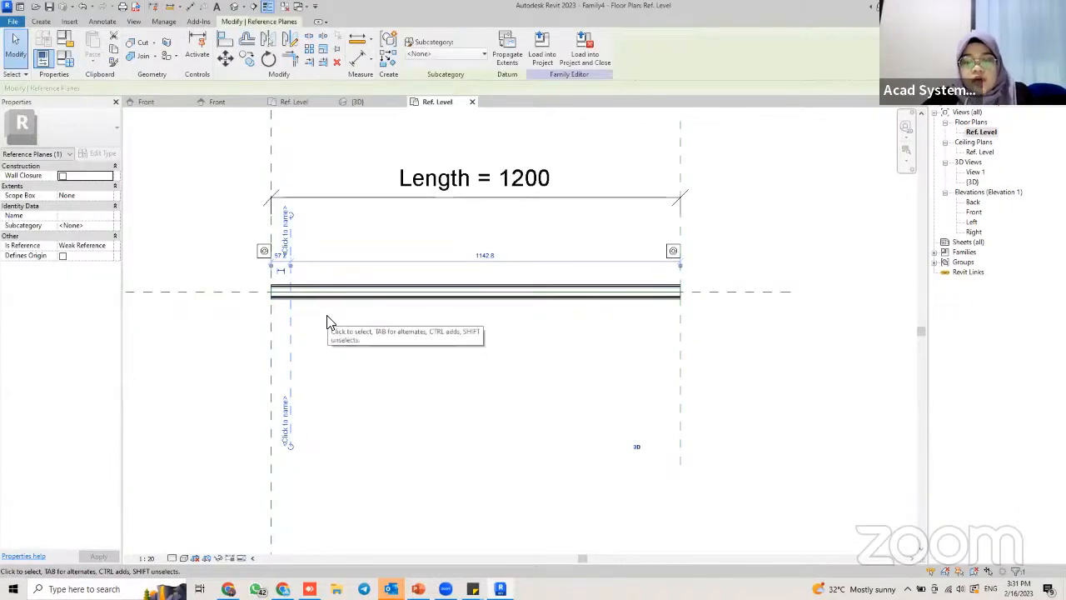
pyautogui.click(290, 40)
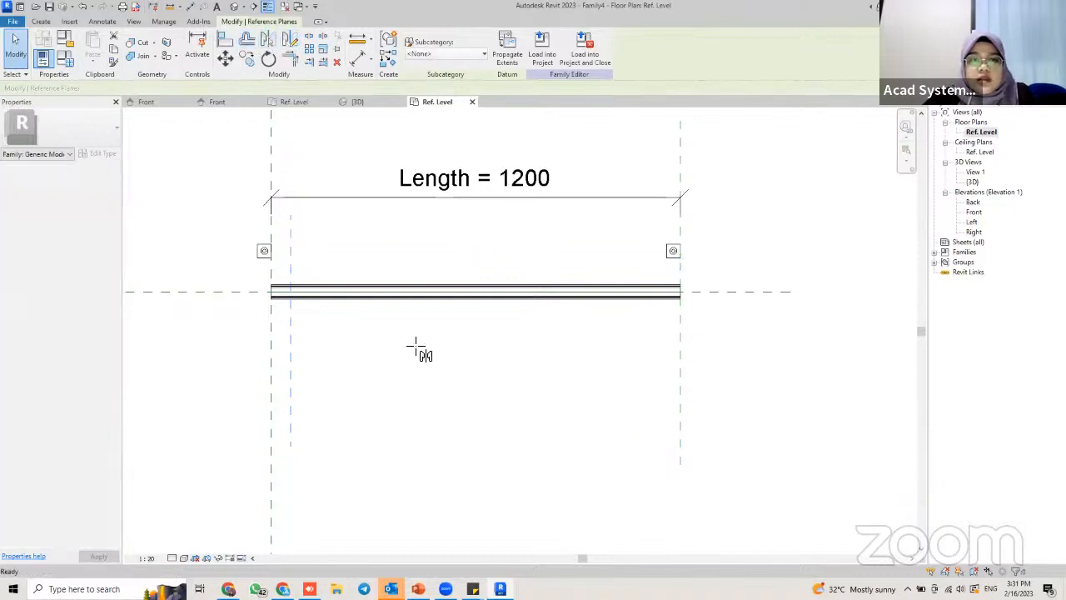
pyautogui.click(486, 285)
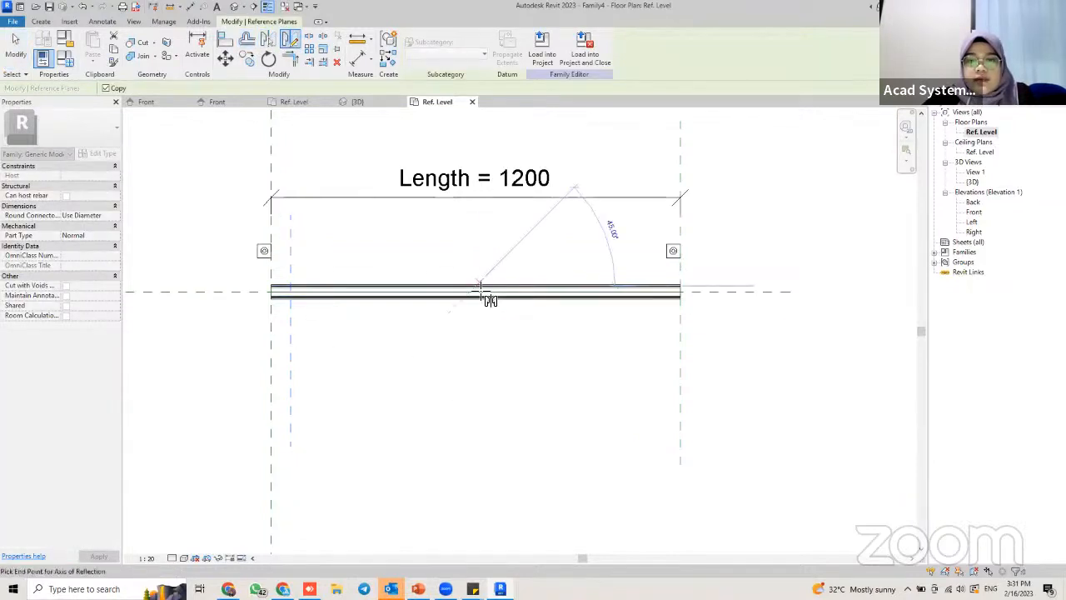
pyautogui.click(487, 468)
pyautogui.click(492, 468)
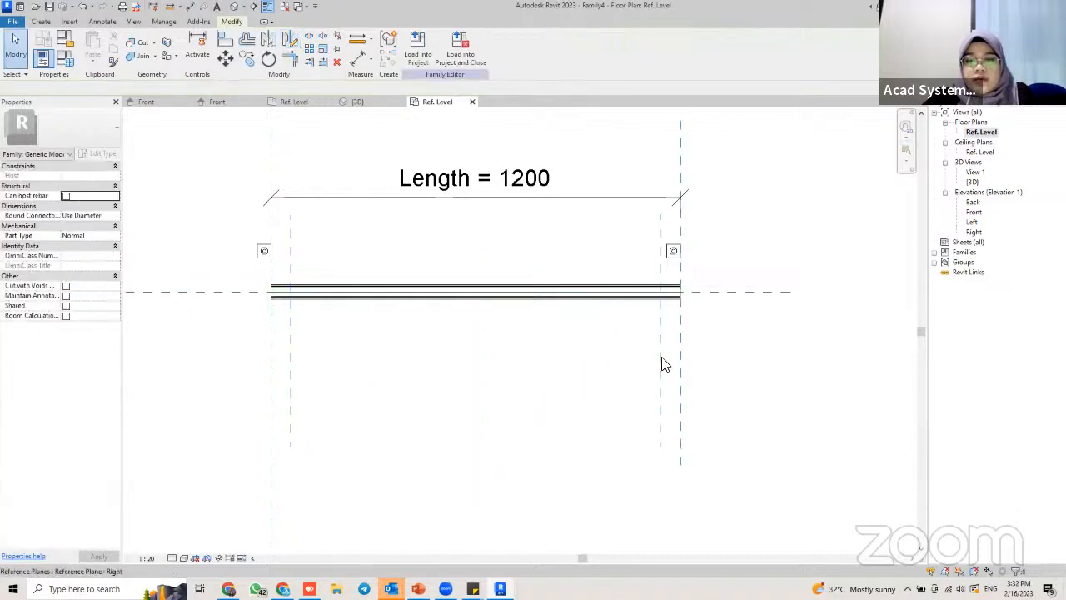
pyautogui.scroll(2, 293, 293)
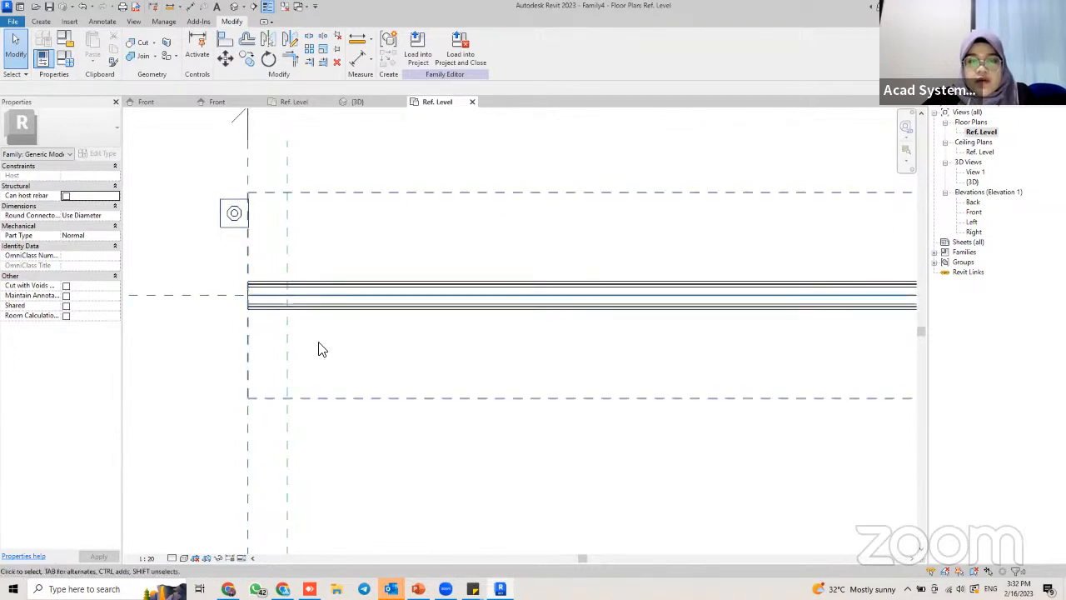
pyautogui.scroll(-3, 316, 347)
pyautogui.click(356, 62)
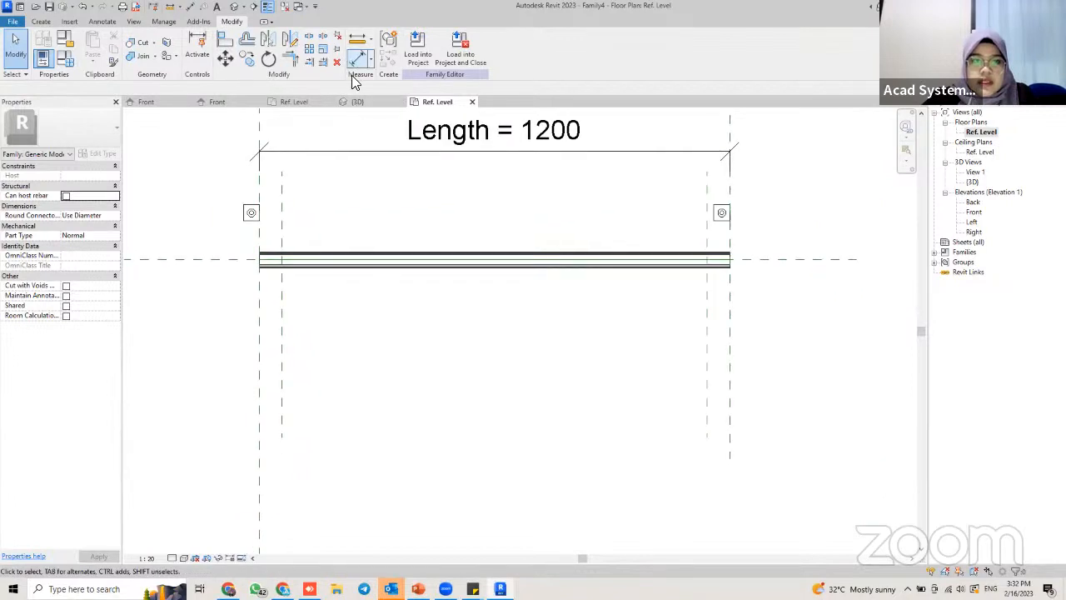
pyautogui.click(280, 382)
pyautogui.click(259, 383)
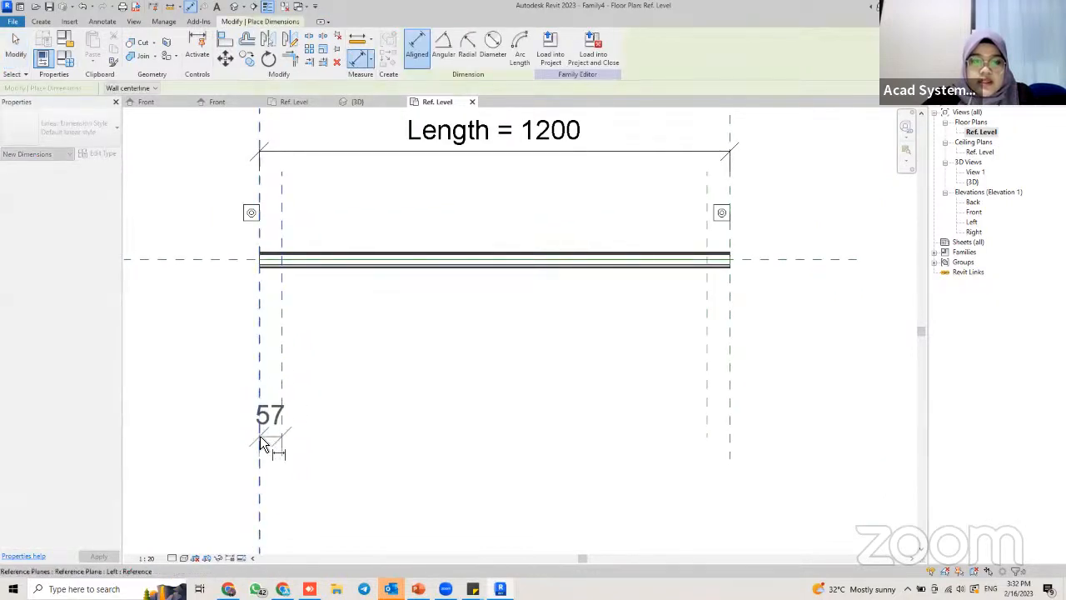
pyautogui.press('Escape')
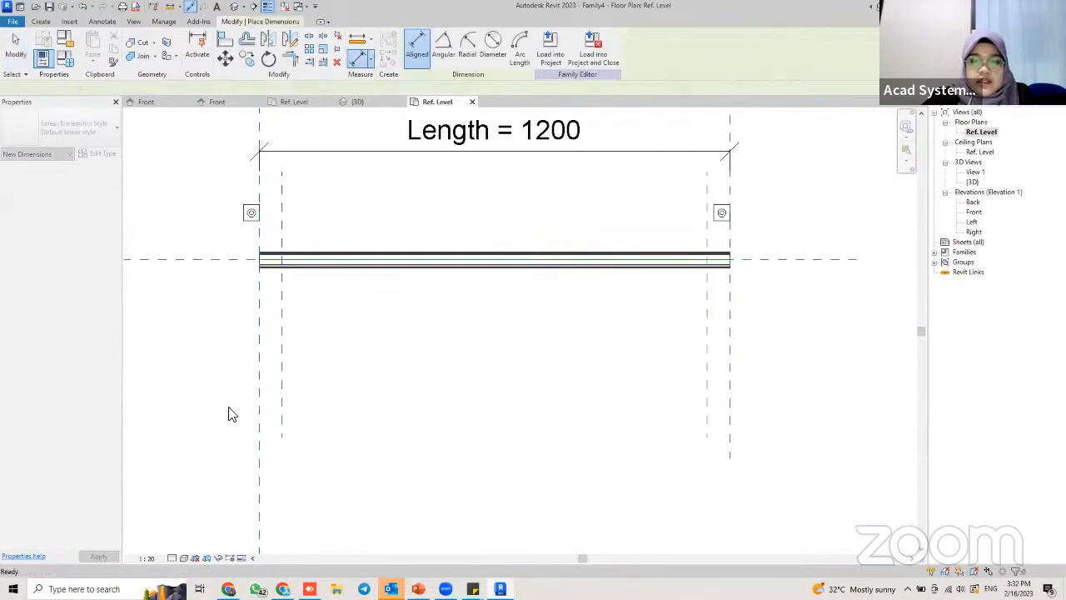
# Dimension the gap between the sweep's left end reference plane and the adjacent inner reference plane, below the sweep
pyautogui.click(259, 384)
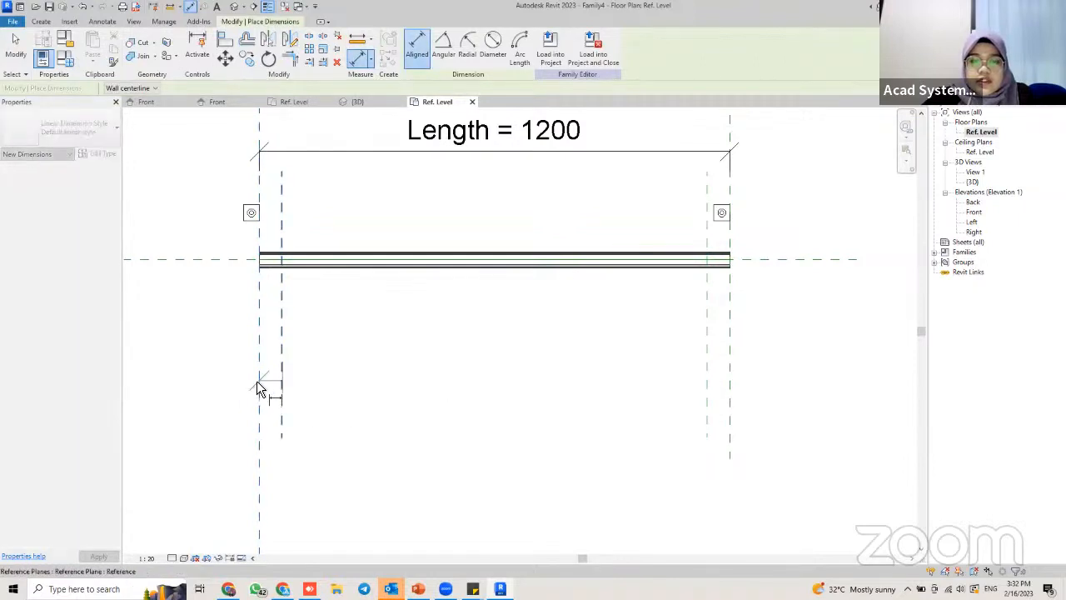
pyautogui.click(282, 384)
pyautogui.click(273, 382)
pyautogui.click(707, 366)
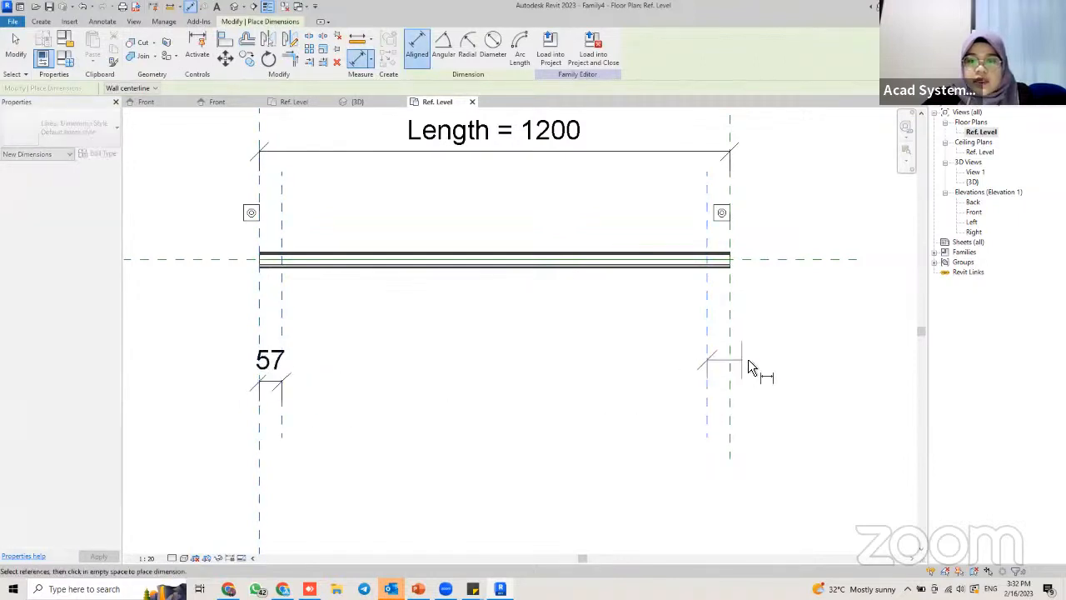
pyautogui.click(730, 366)
pyautogui.click(741, 364)
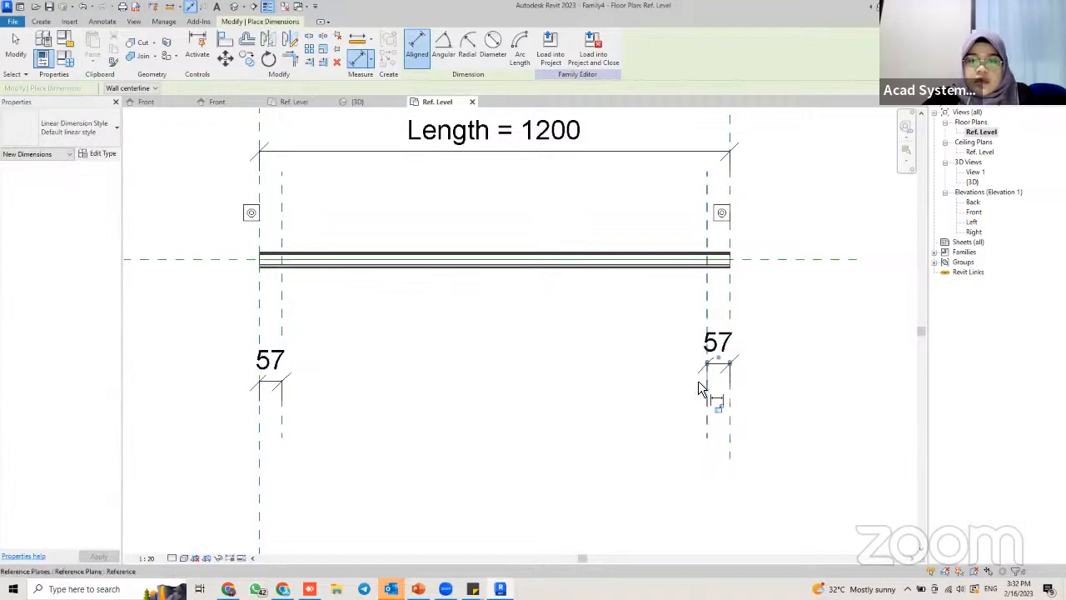
pyautogui.hotkey('ctrl', 'z')
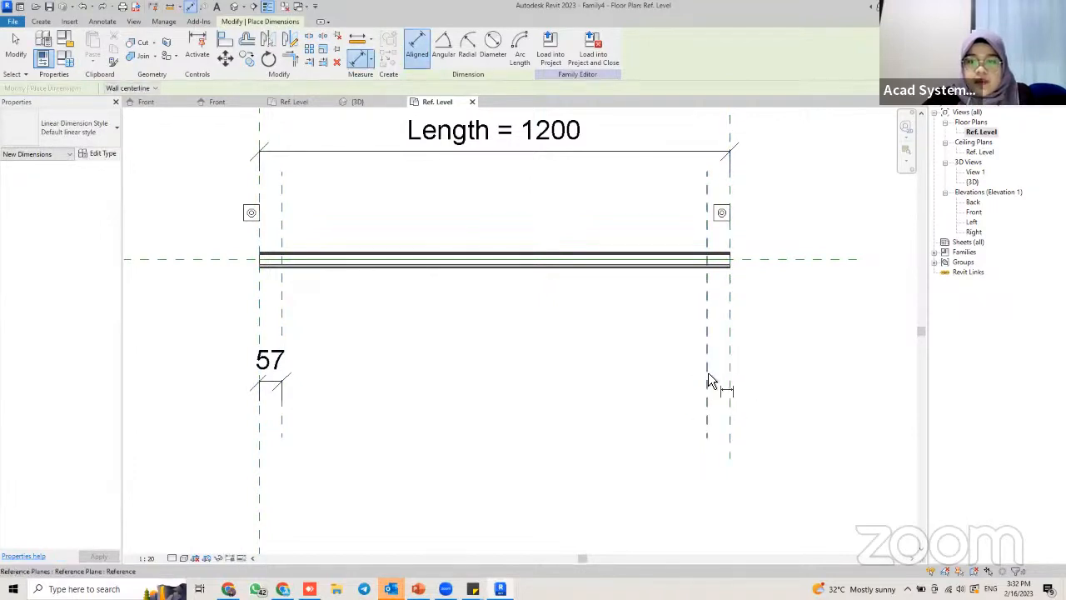
# Dimension the gap between the right inner and end reference planes, in line with the left gap's dimension
pyautogui.click(707, 372)
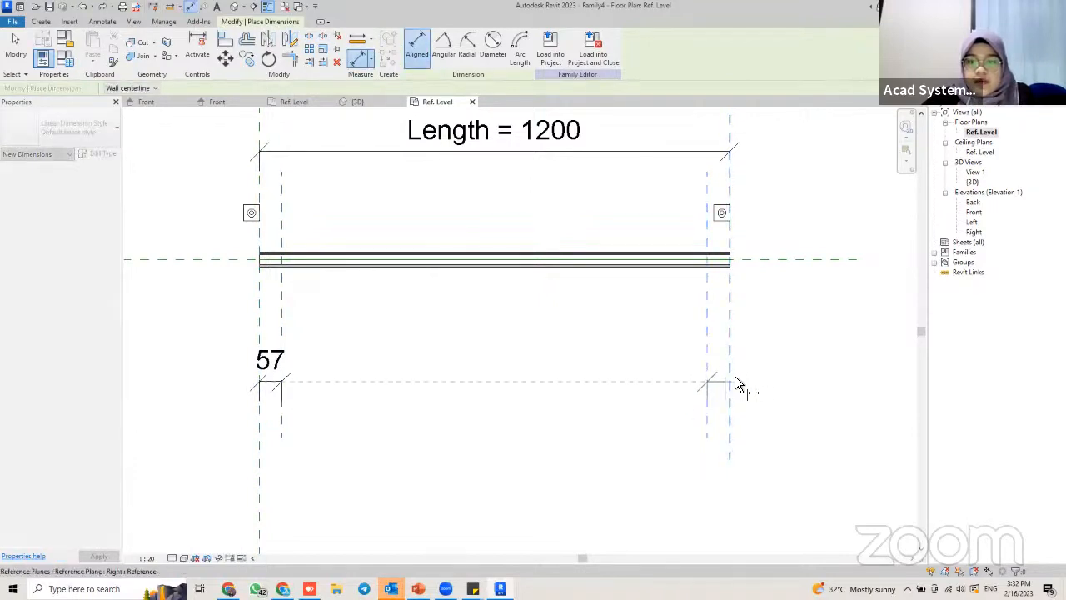
pyautogui.click(730, 375)
pyautogui.click(750, 380)
pyautogui.press('Escape')
pyautogui.press('Escape')
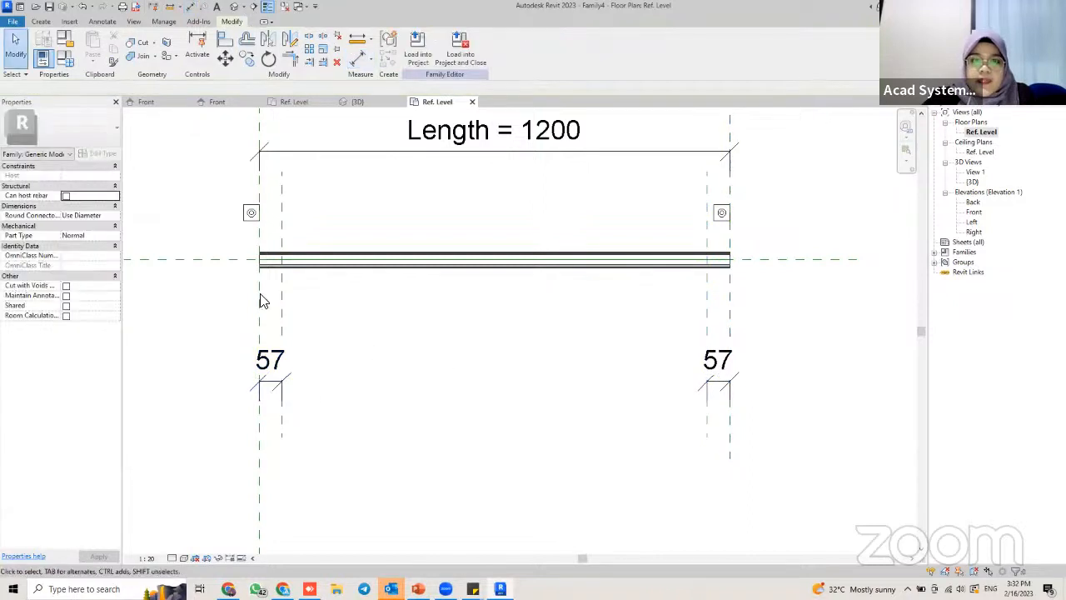
# Label the left gap's dimension with a new instance family parameter named Dropper Insert
pyautogui.click(270, 360)
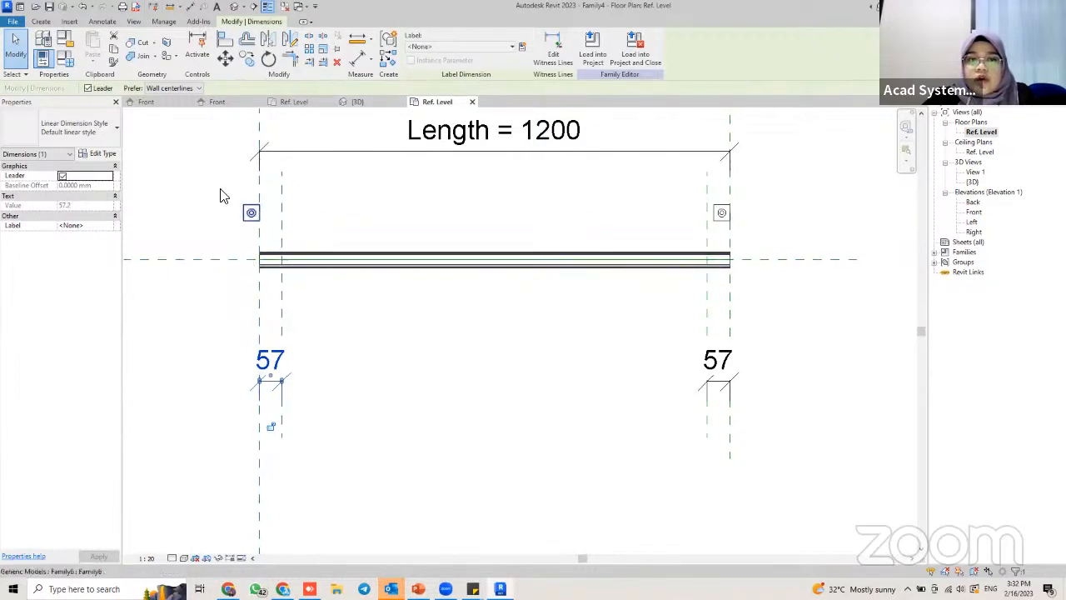
pyautogui.click(523, 47)
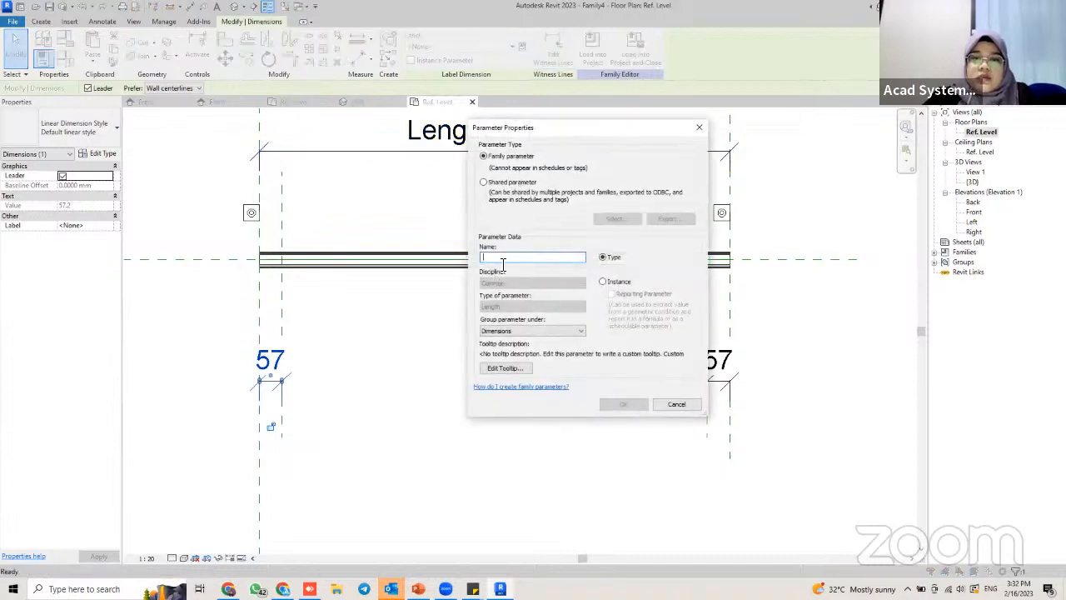
pyautogui.write('Di')
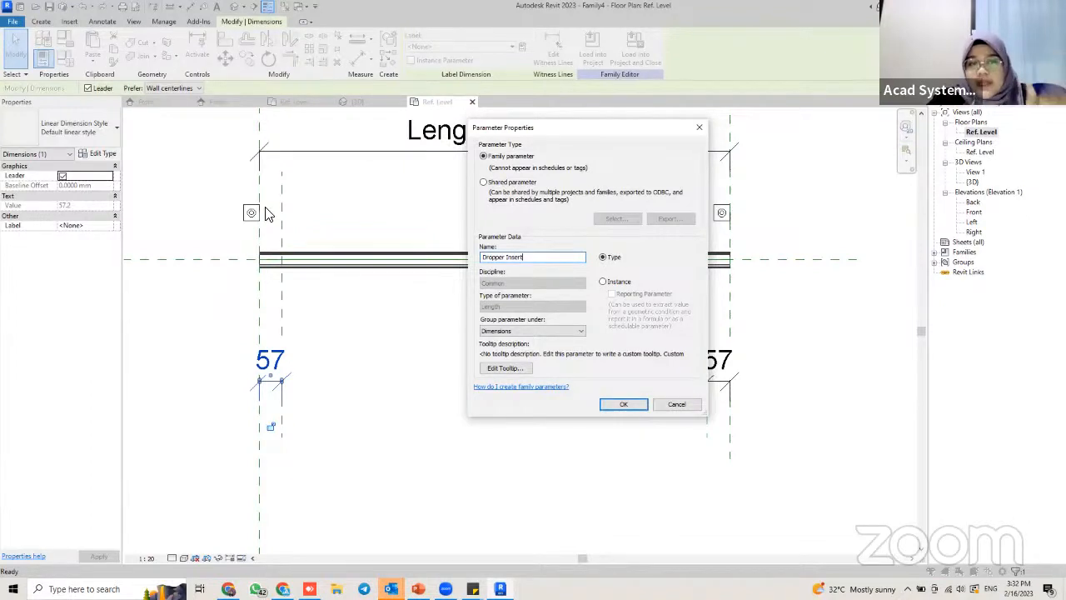
pyautogui.click(607, 283)
pyautogui.click(622, 405)
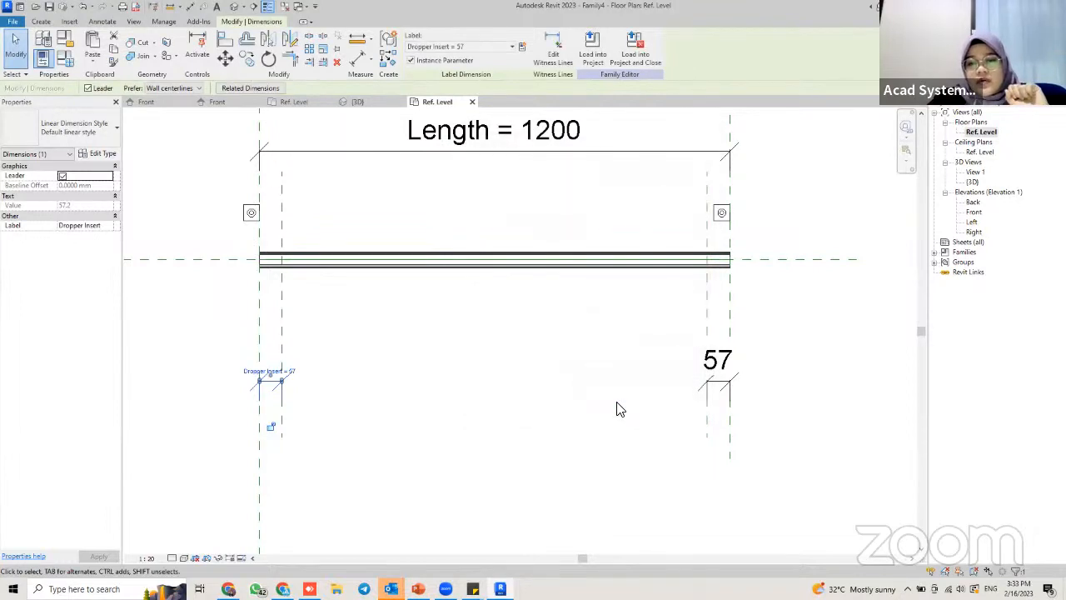
# Label the right gap's dimension with the existing Dropper Insert parameter
pyautogui.click(723, 387)
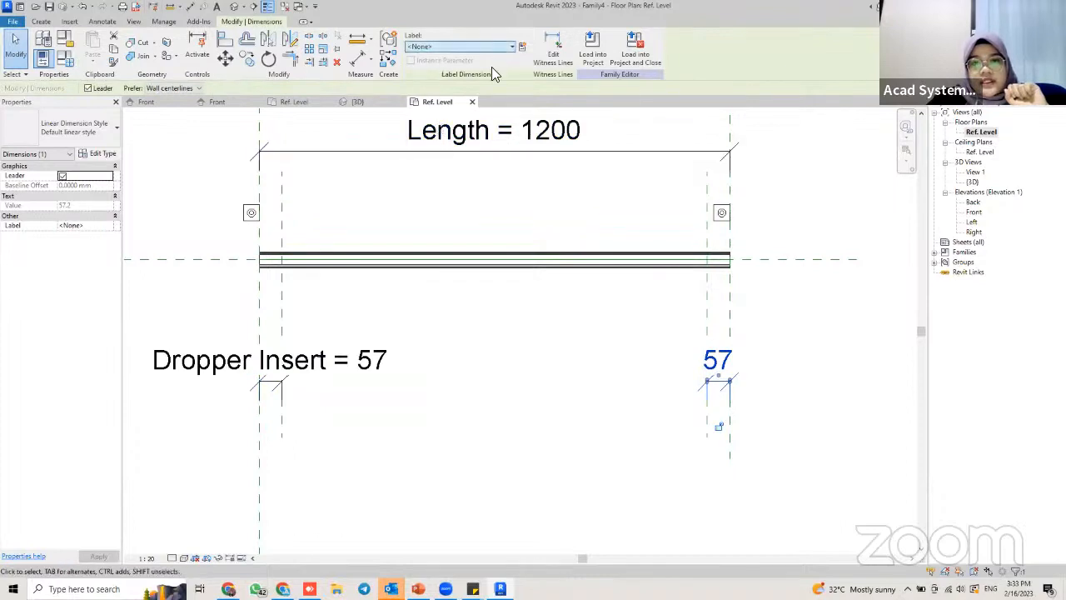
pyautogui.click(492, 47)
pyautogui.click(470, 98)
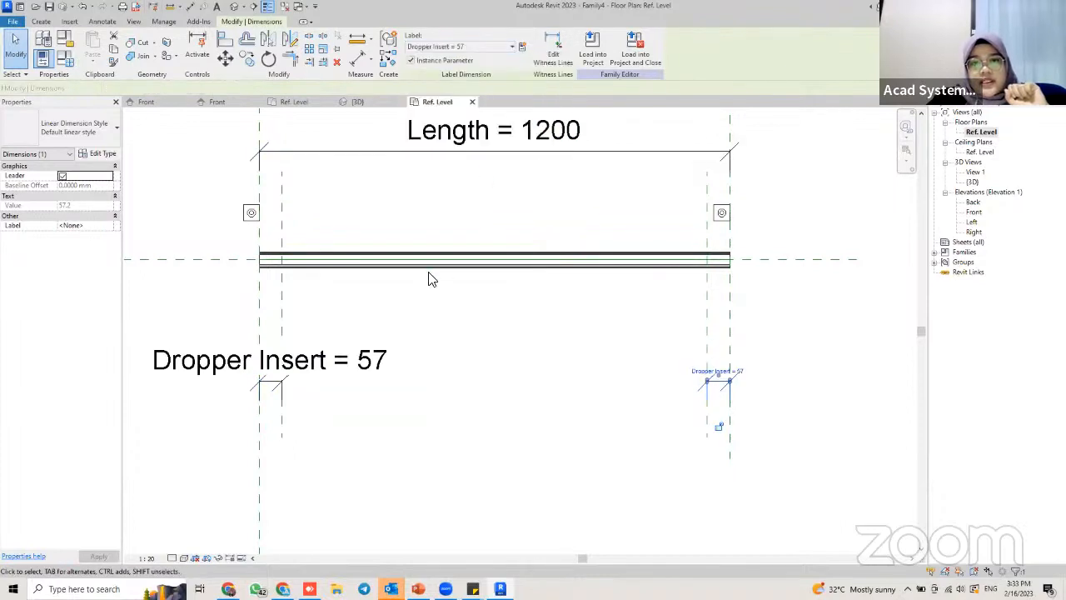
pyautogui.click(640, 374)
# Give the Dropper Insert parameter the formula 50 in the family types and apply it
pyautogui.scroll(-2, 469, 347)
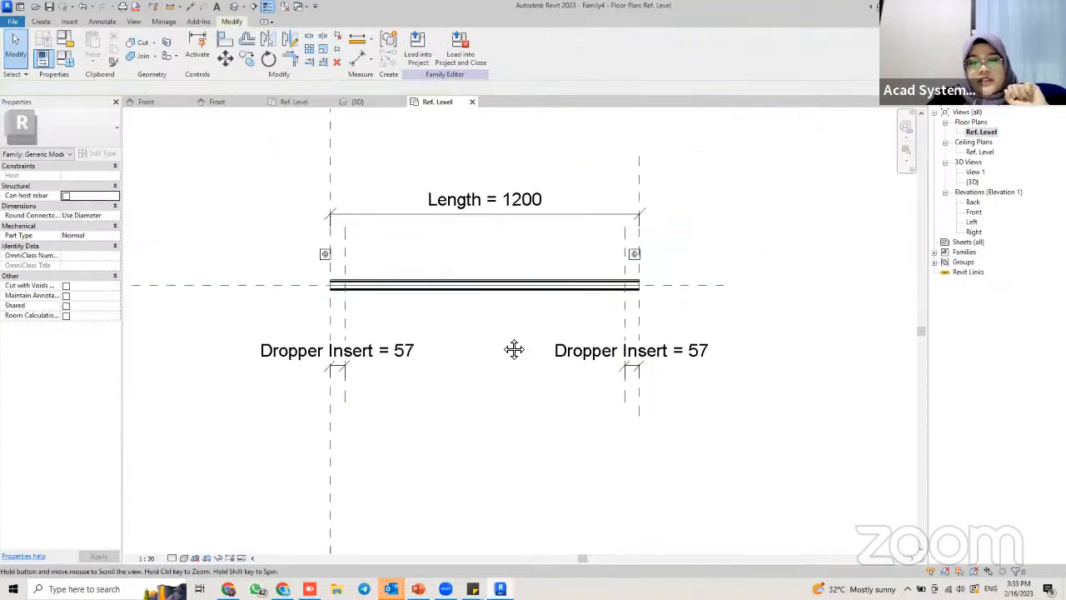
pyautogui.moveTo(514, 350); pyautogui.dragTo(505, 346, button='middle')
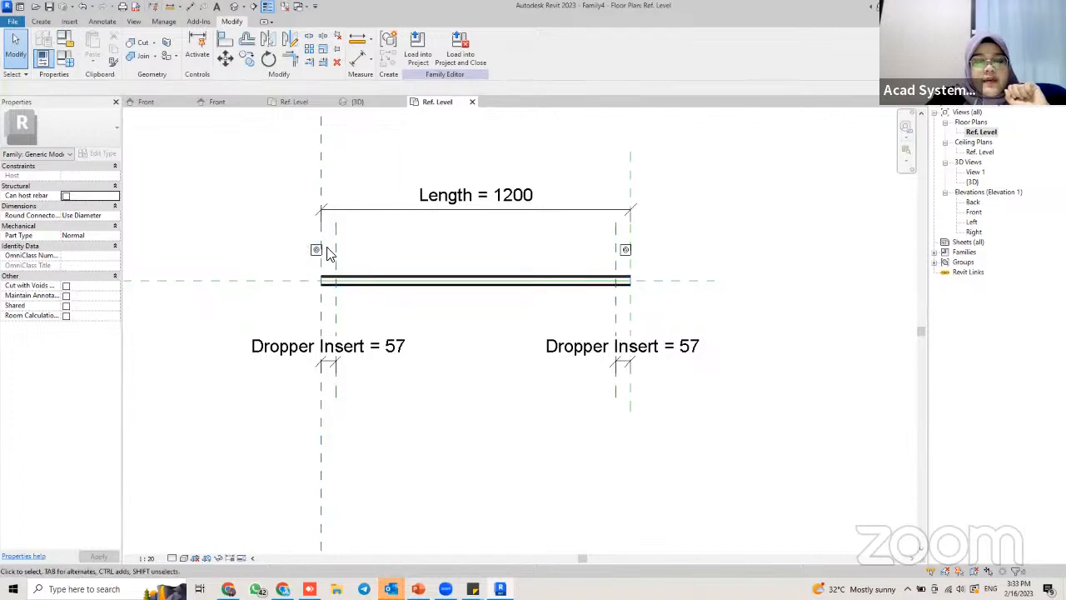
pyautogui.moveTo(304, 239); pyautogui.dragTo(255, 225, button='middle')
pyautogui.scroll(1, 254, 224)
pyautogui.scroll(2, 254, 226)
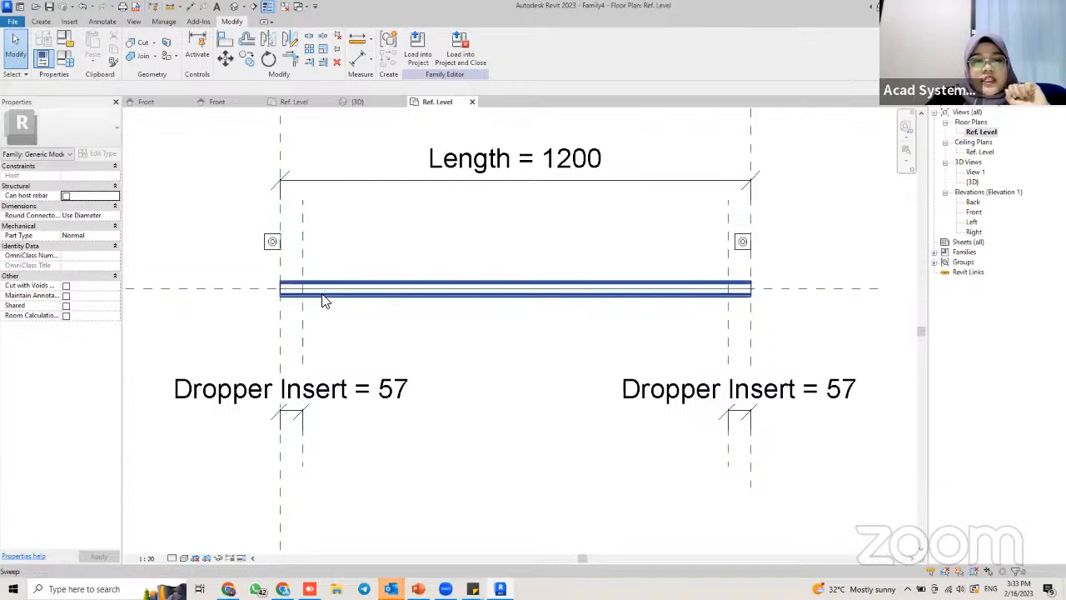
pyautogui.scroll(2, 304, 296)
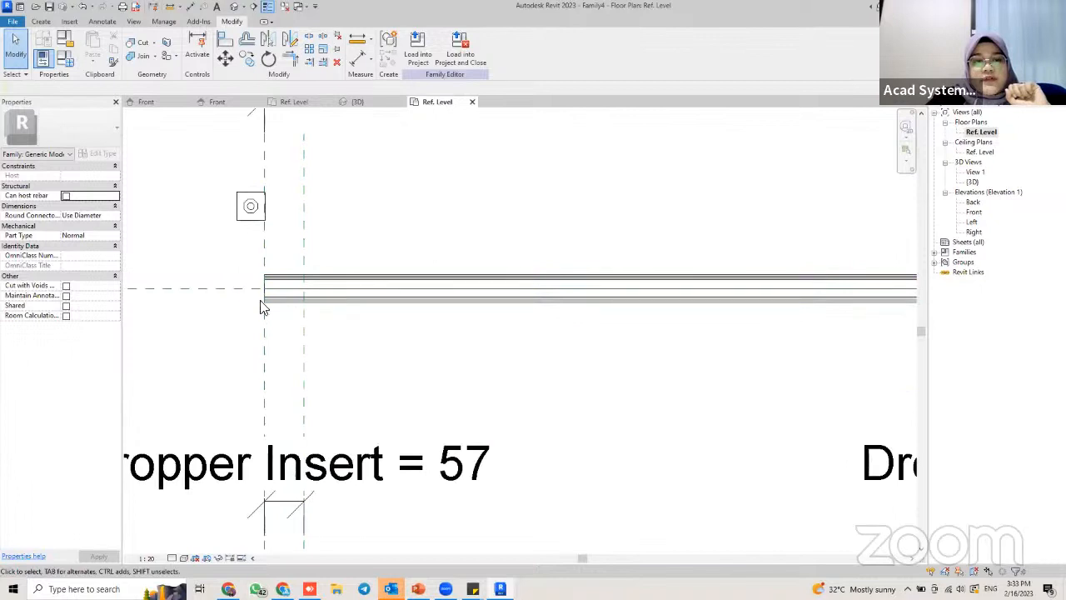
pyautogui.click(74, 65)
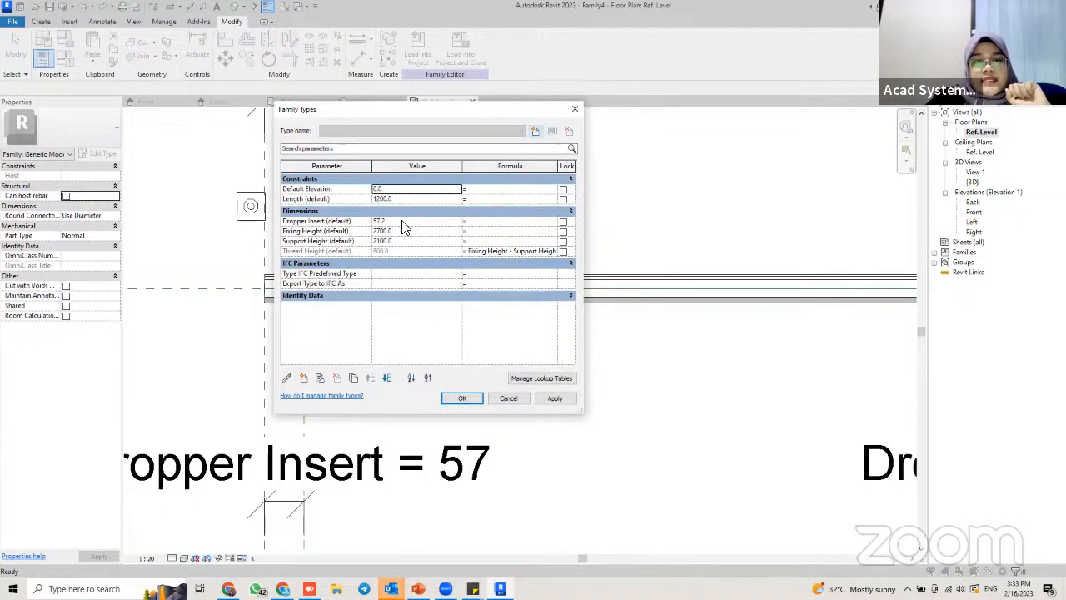
pyautogui.click(472, 223)
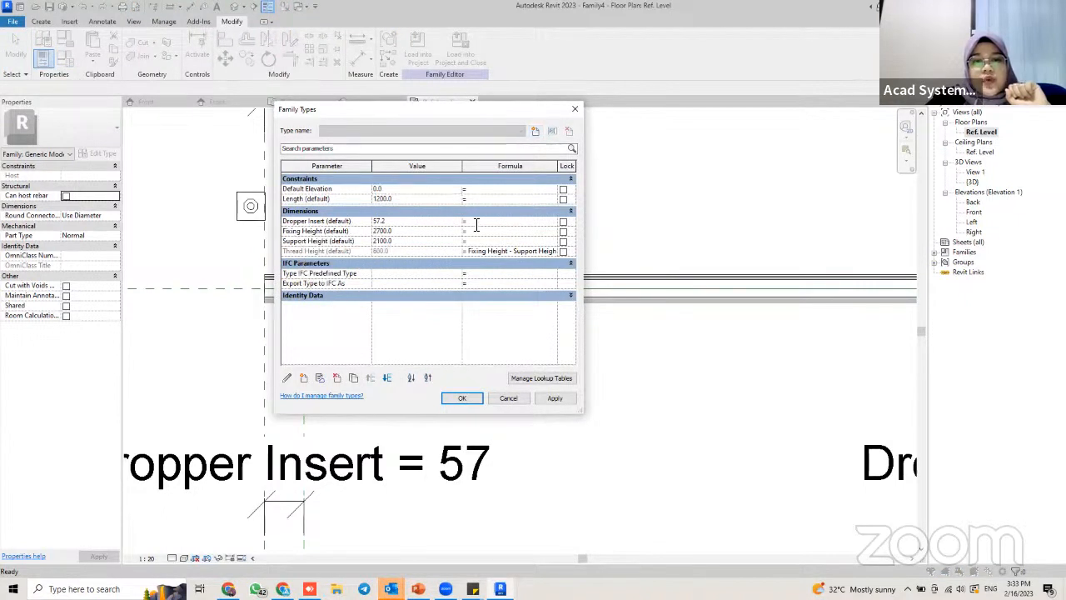
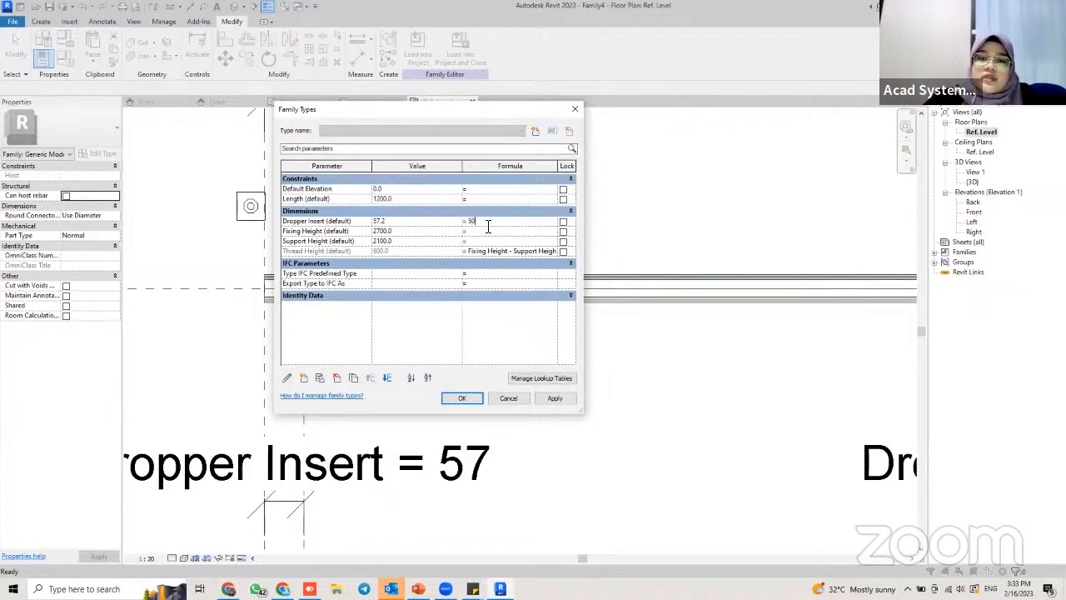
pyautogui.press('Return')
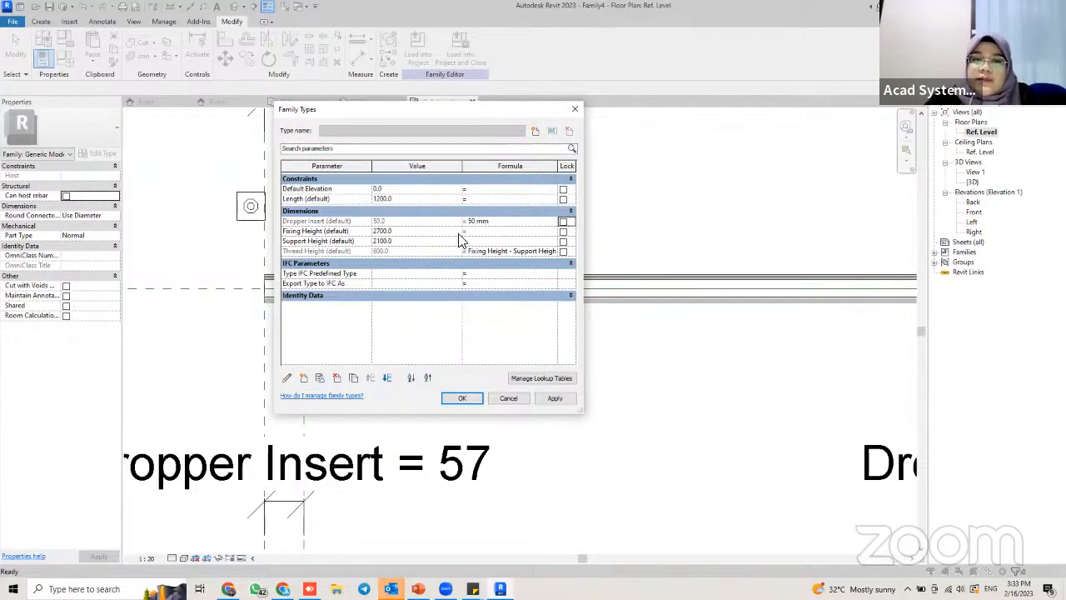
pyautogui.click(536, 401)
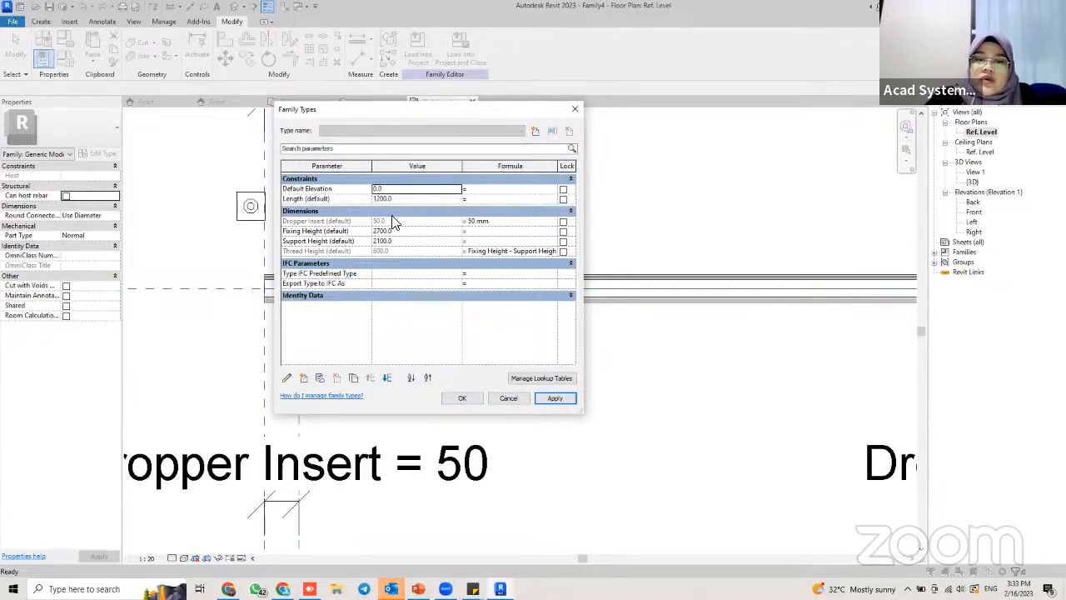
pyautogui.click(459, 398)
# Examine where both droppers sit relative to the sweep and the inner reference planes at each end
pyautogui.scroll(-2, 400, 403)
pyautogui.moveTo(369, 365); pyautogui.dragTo(316, 314, button='middle')
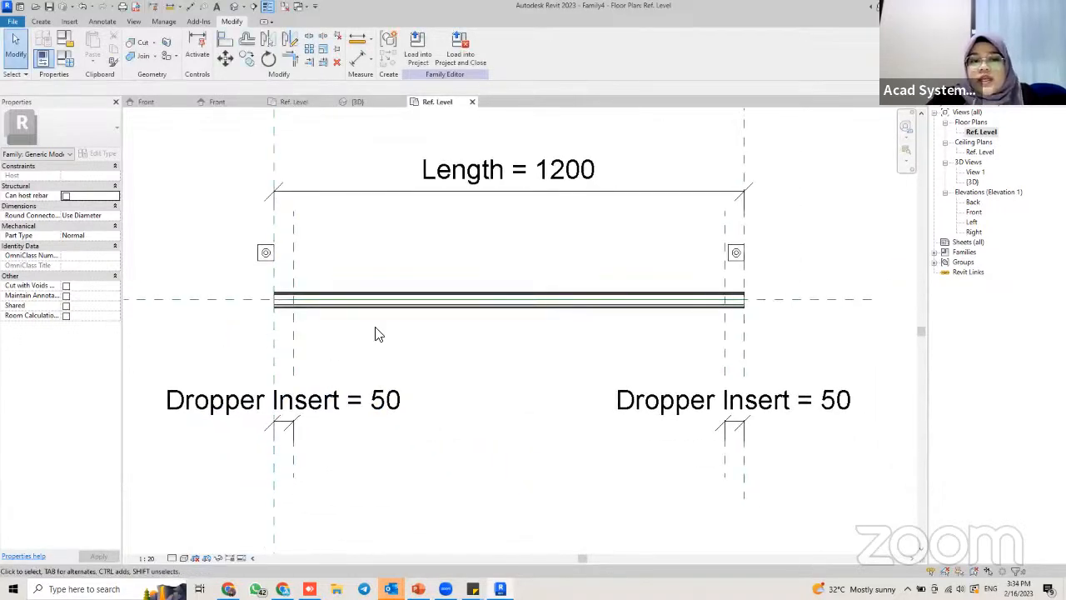
pyautogui.scroll(-2, 376, 328)
pyautogui.moveTo(418, 340); pyautogui.dragTo(357, 331, button='middle')
pyautogui.moveTo(245, 286); pyautogui.dragTo(285, 280, button='middle')
pyautogui.scroll(3, 283, 280)
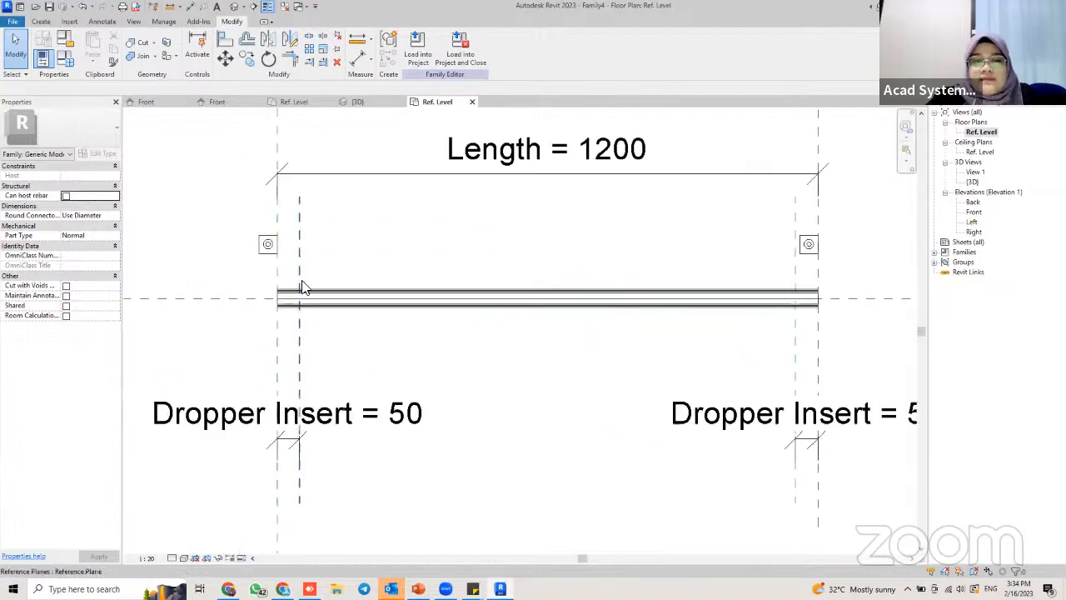
pyautogui.scroll(-4, 314, 292)
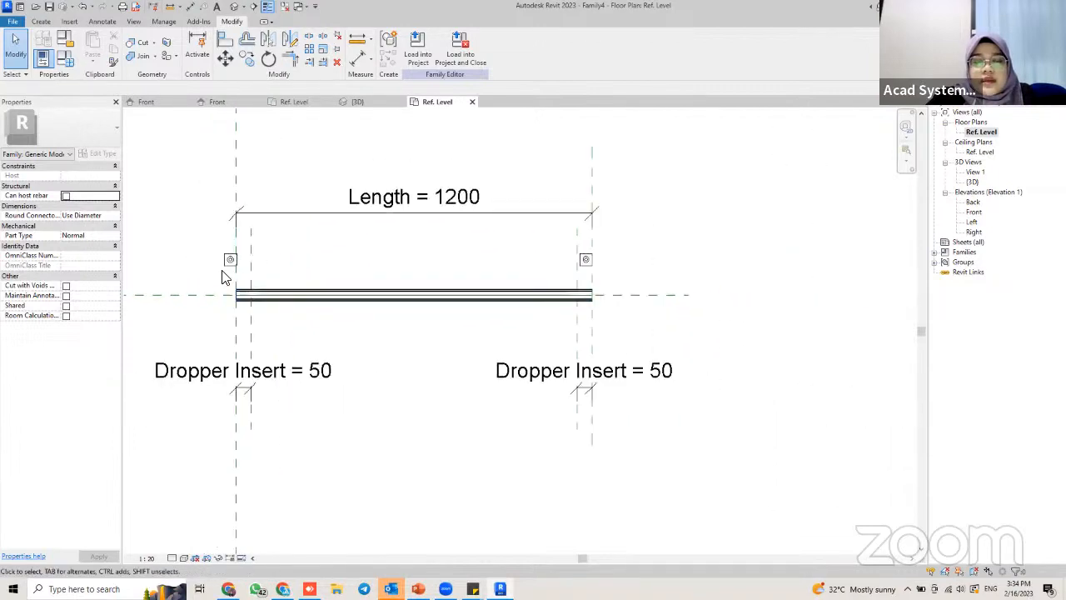
pyautogui.scroll(3, 241, 271)
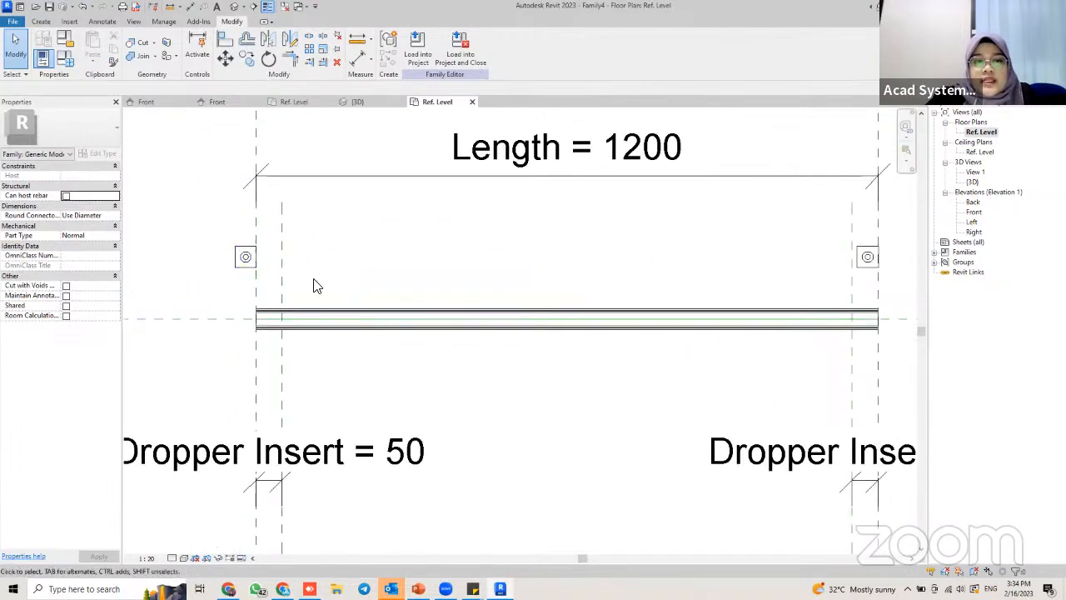
pyautogui.click(247, 256)
pyautogui.moveTo(358, 262); pyautogui.dragTo(286, 271, button='middle')
pyautogui.scroll(-1, 286, 271)
pyautogui.click(730, 265)
pyautogui.moveTo(214, 289); pyautogui.dragTo(239, 283, button='middle')
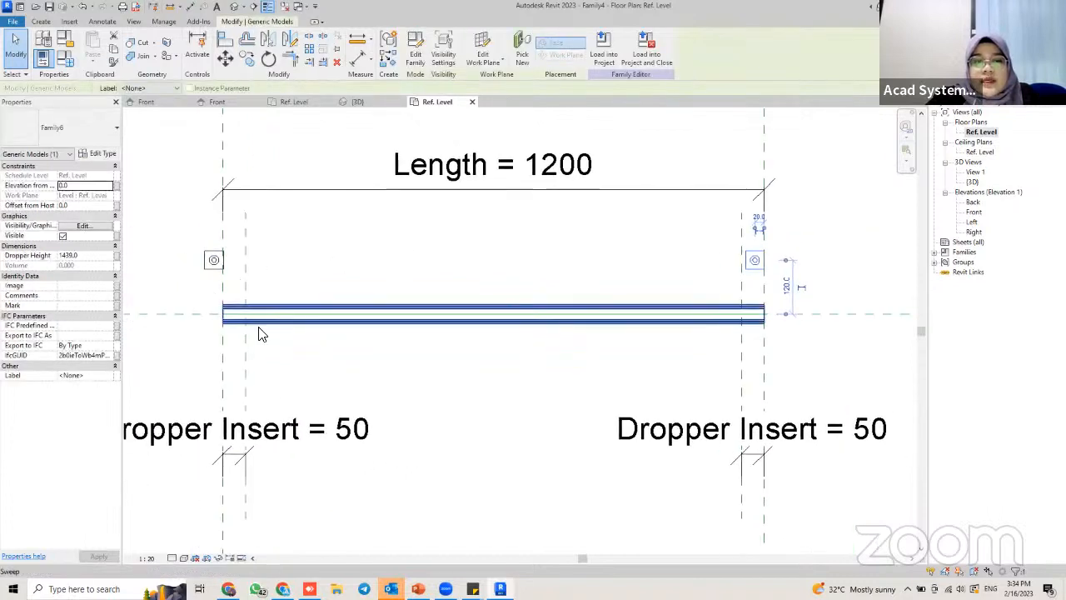
pyautogui.scroll(2, 246, 326)
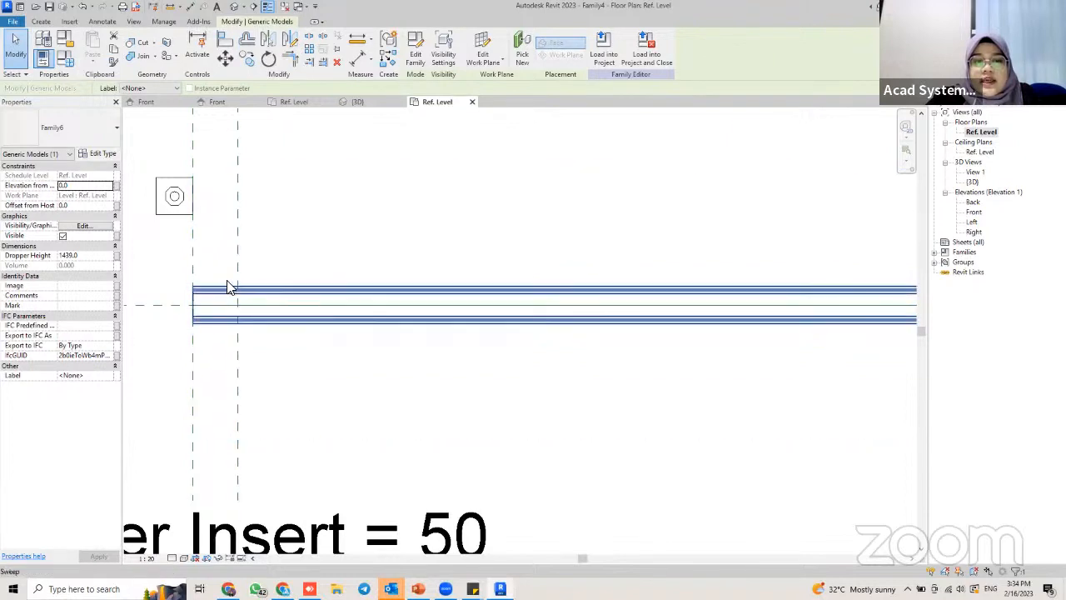
pyautogui.click(174, 196)
pyautogui.click(245, 239)
pyautogui.scroll(-3, 274, 243)
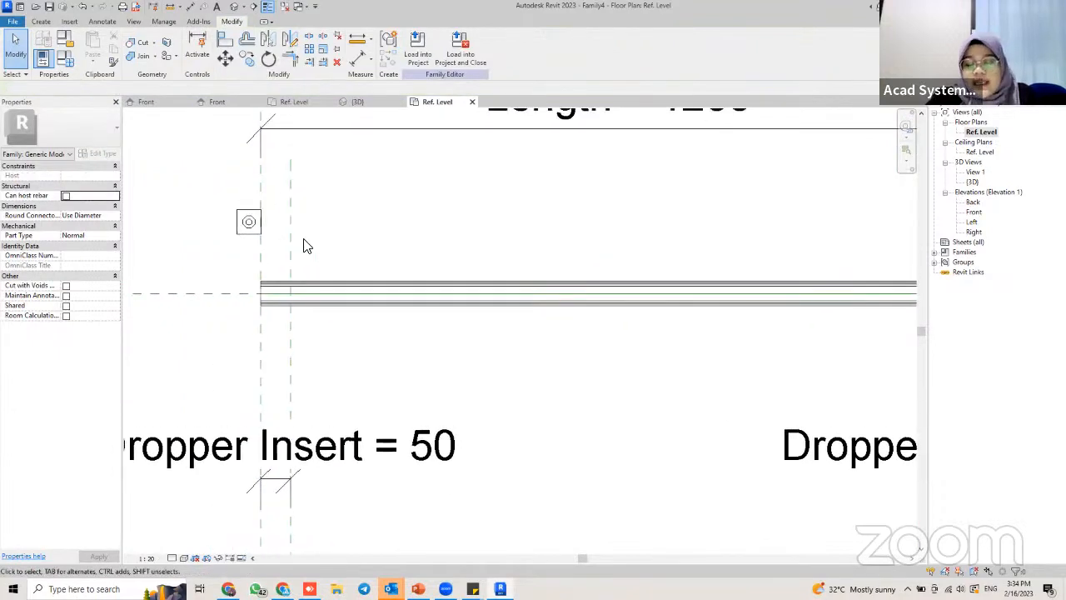
# Align the left dropper's centre to the Center (Front/Back) reference plane and to the left inner reference plane
pyautogui.press('a')
pyautogui.press('l')
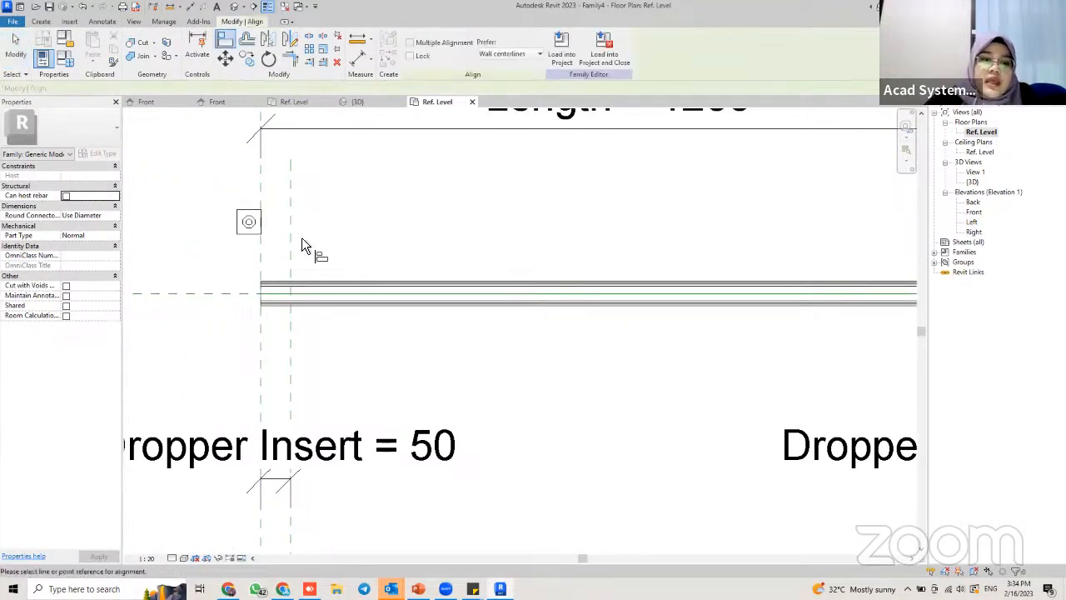
pyautogui.click(289, 251)
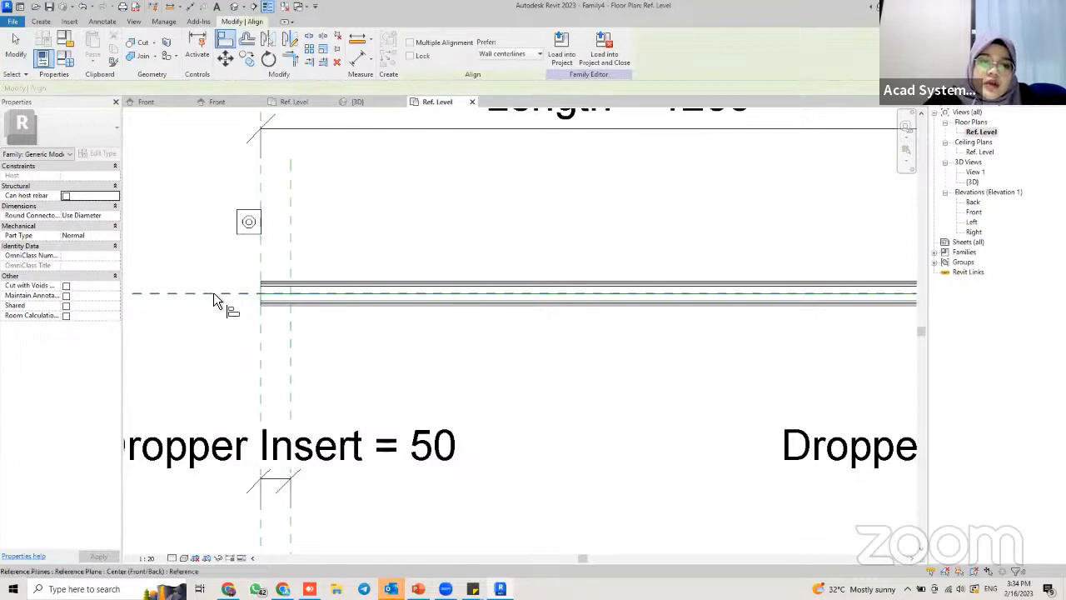
pyautogui.click(253, 223)
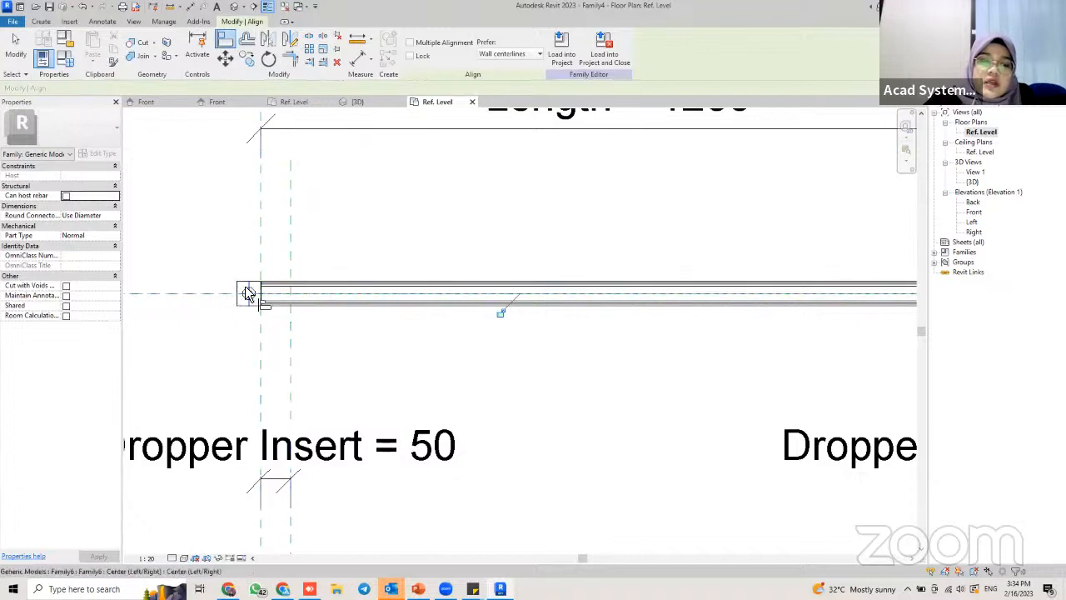
pyautogui.click(290, 242)
pyautogui.click(246, 308)
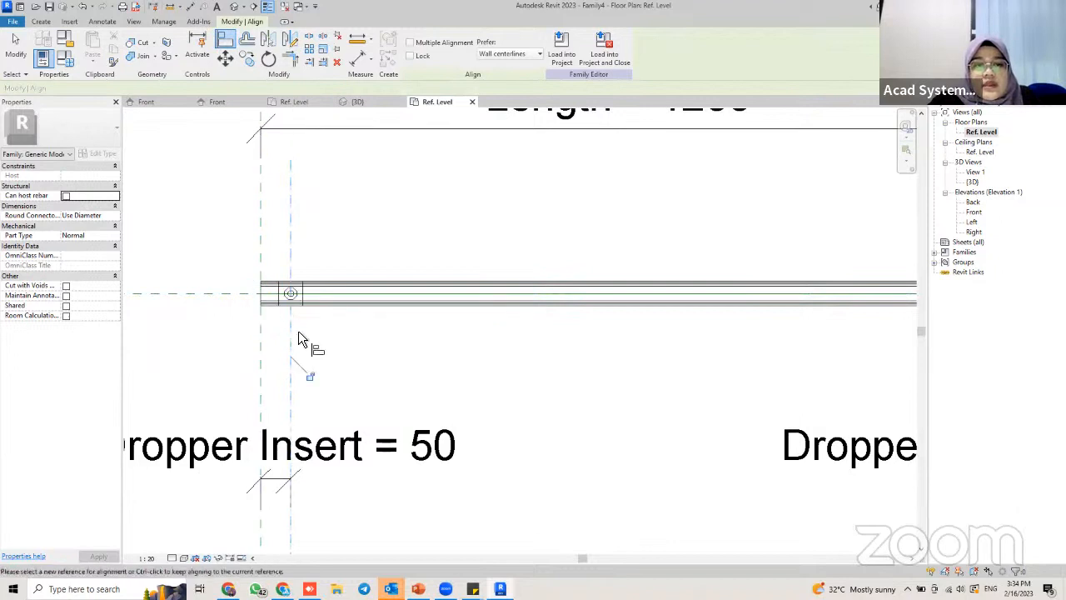
# Align the right dropper's centre to the Center (Front/Back) reference plane and to the right inner reference plane
pyautogui.scroll(-2, 281, 297)
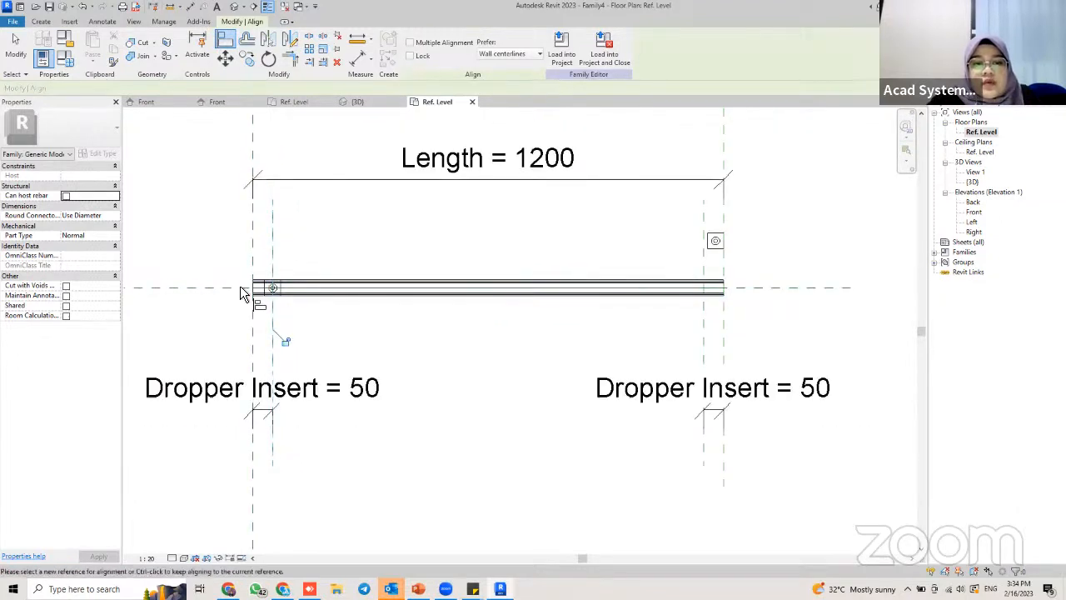
pyautogui.moveTo(572, 286); pyautogui.dragTo(340, 269, button='middle')
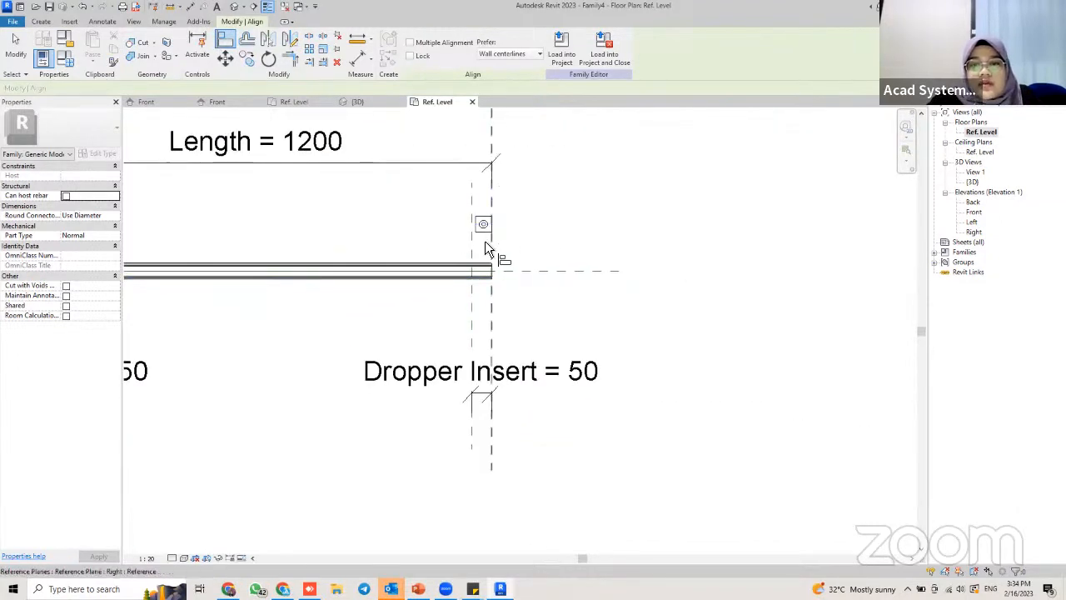
pyautogui.click(558, 274)
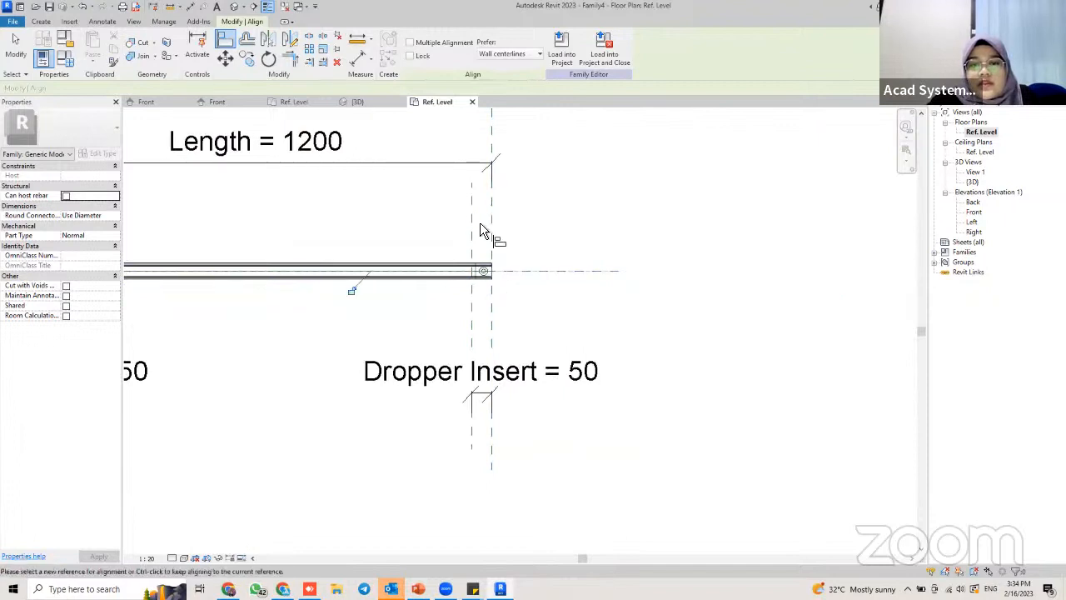
pyautogui.click(483, 268)
pyautogui.moveTo(485, 297); pyautogui.dragTo(496, 292, button='middle')
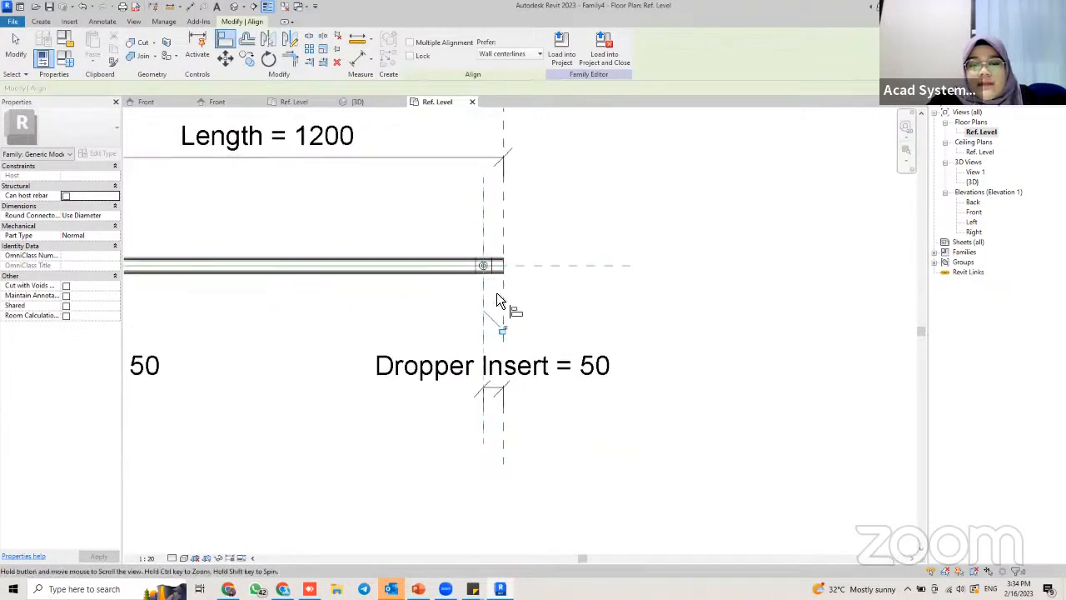
pyautogui.moveTo(405, 275); pyautogui.dragTo(484, 276, button='middle')
pyautogui.moveTo(131, 268); pyautogui.dragTo(252, 256, button='middle')
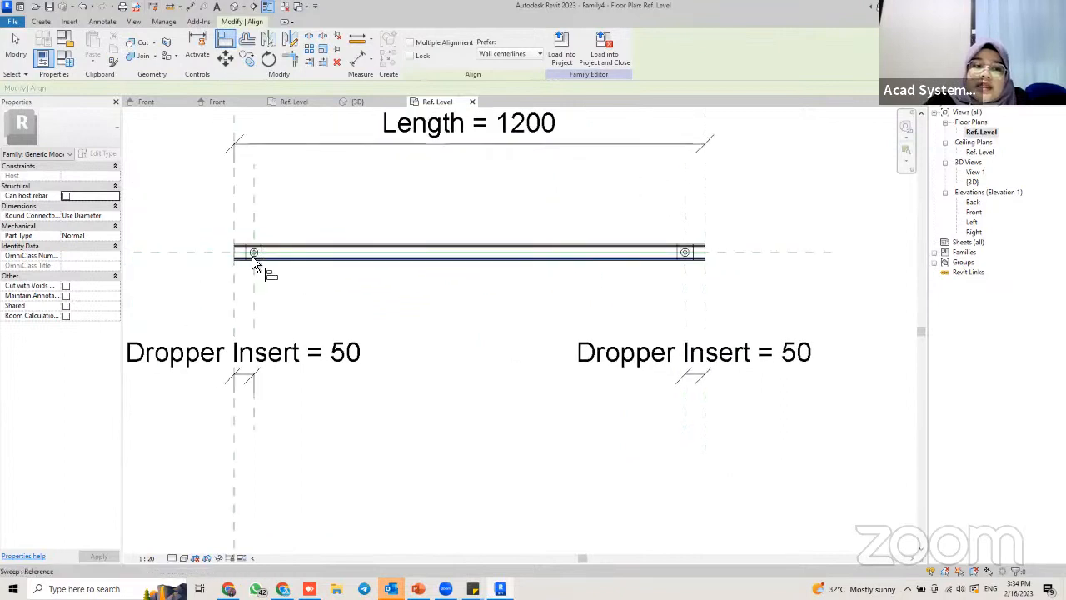
pyautogui.scroll(3, 241, 253)
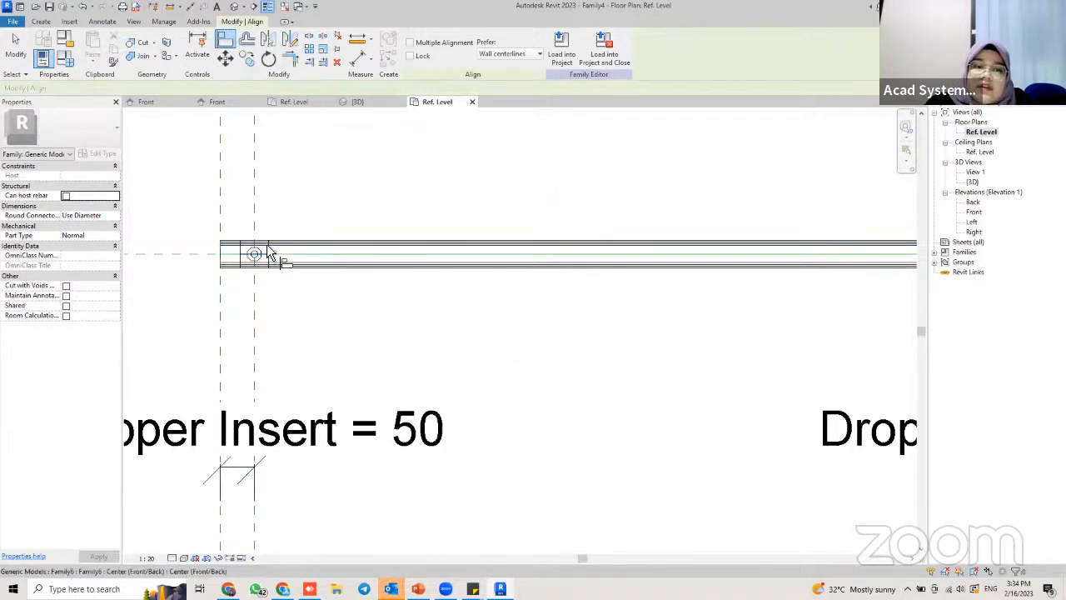
pyautogui.scroll(-2, 302, 279)
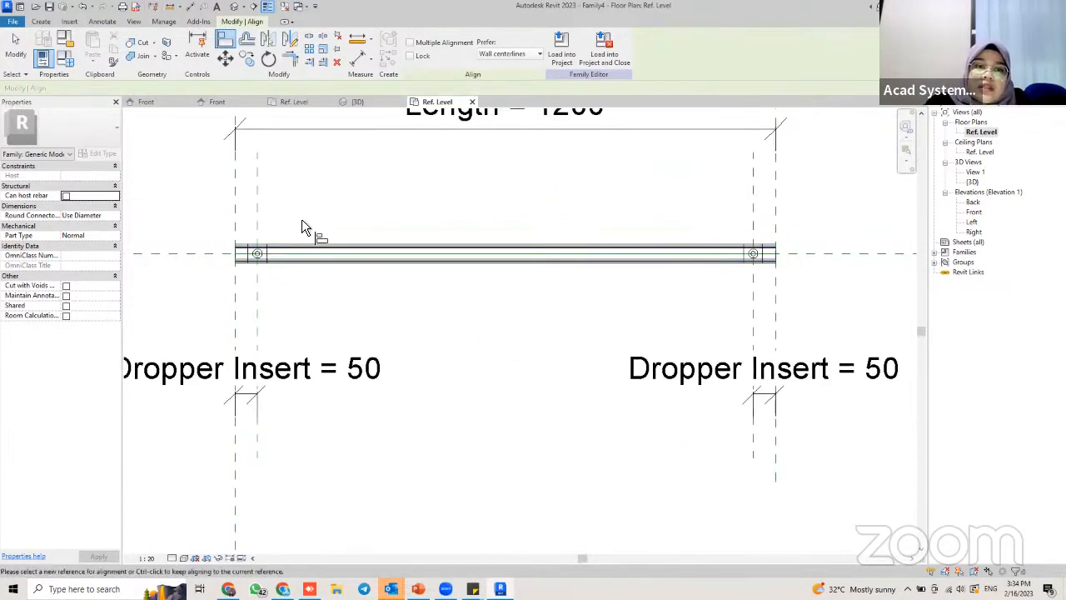
pyautogui.press('Escape')
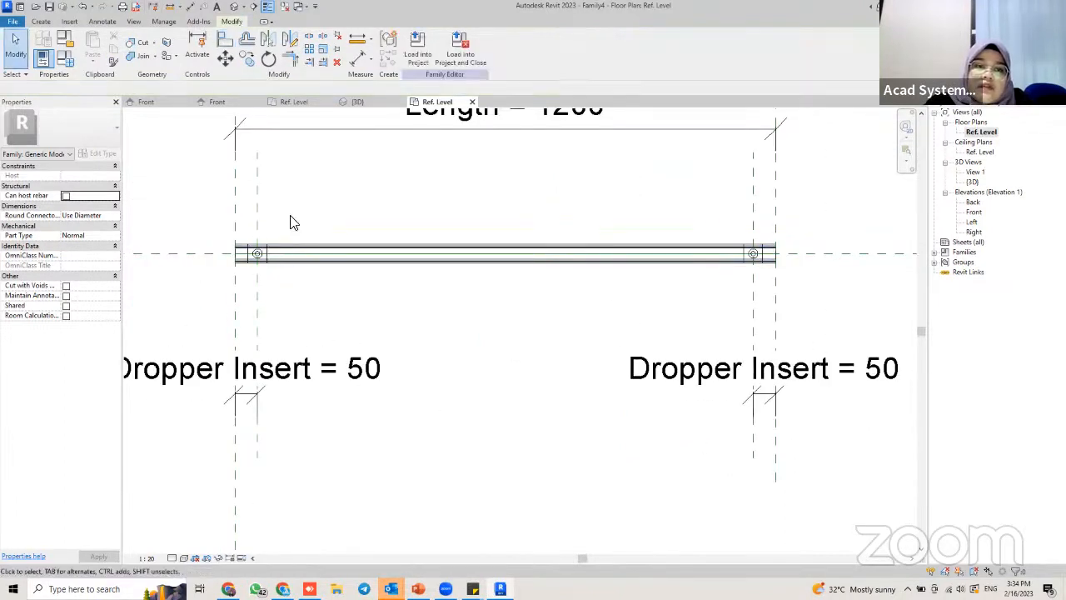
# Open the Front elevation and examine the heights of both droppers relative to the Ref. Level and the support
pyautogui.doubleClick(973, 213)
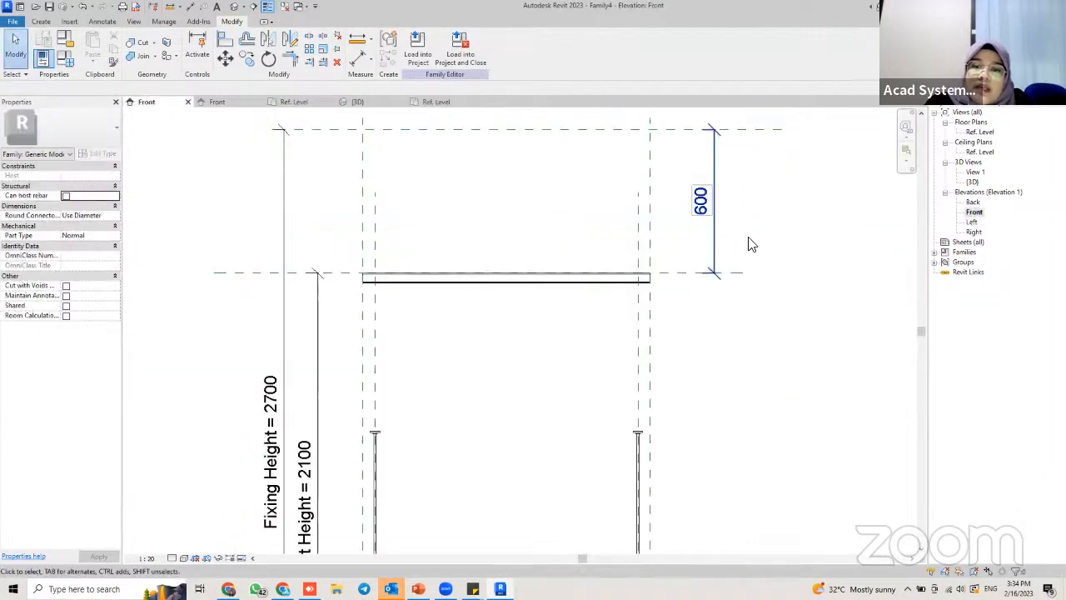
pyautogui.scroll(-1, 508, 342)
pyautogui.moveTo(510, 365); pyautogui.dragTo(487, 275, button='middle')
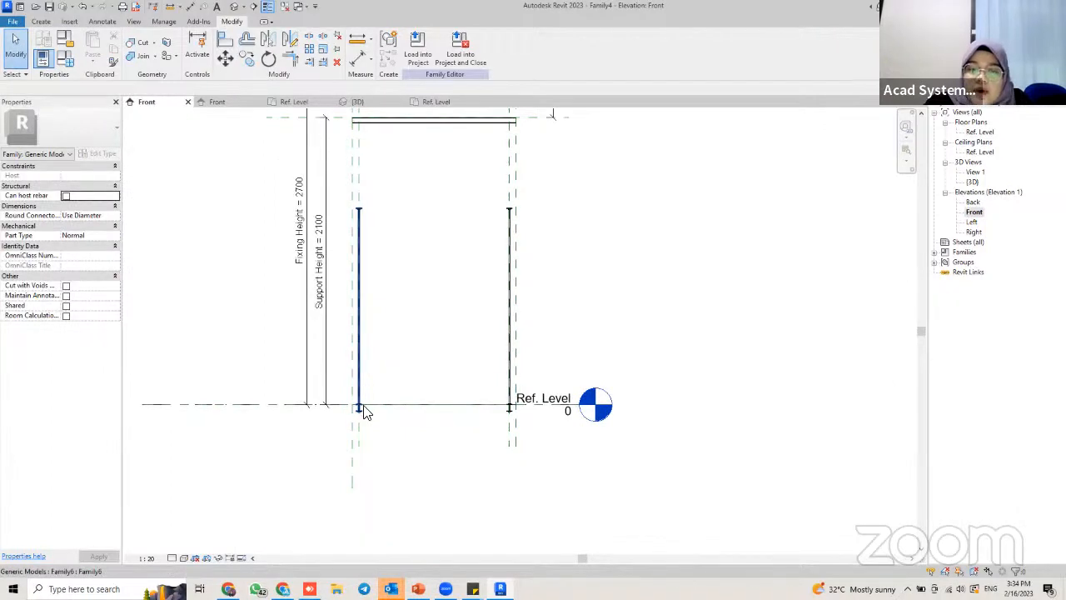
pyautogui.scroll(5, 364, 407)
pyautogui.scroll(-1, 606, 399)
pyautogui.moveTo(606, 399); pyautogui.dragTo(504, 394, button='middle')
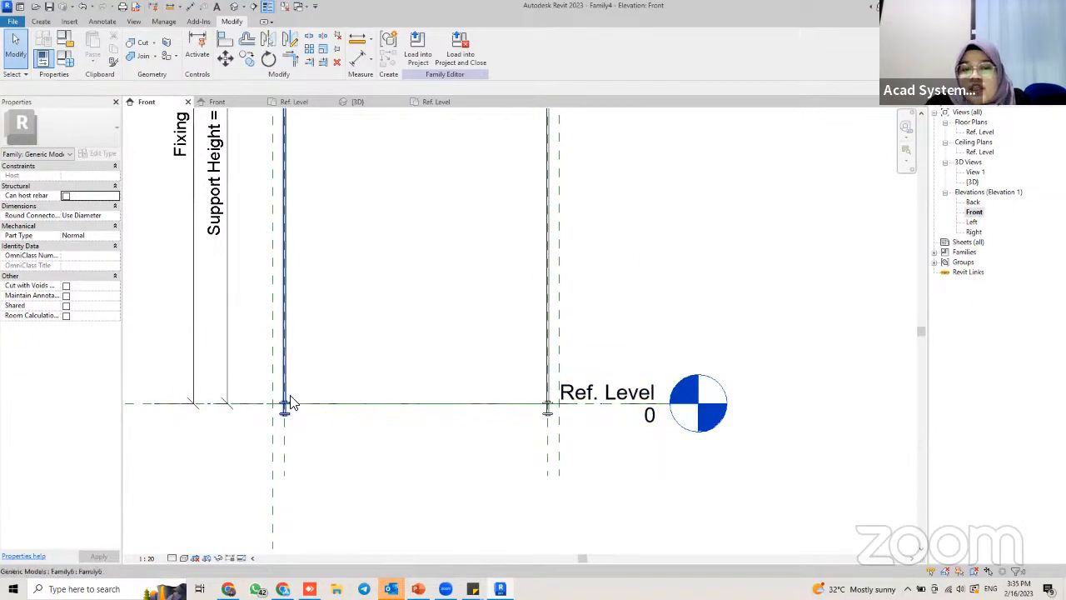
pyautogui.scroll(-2, 350, 325)
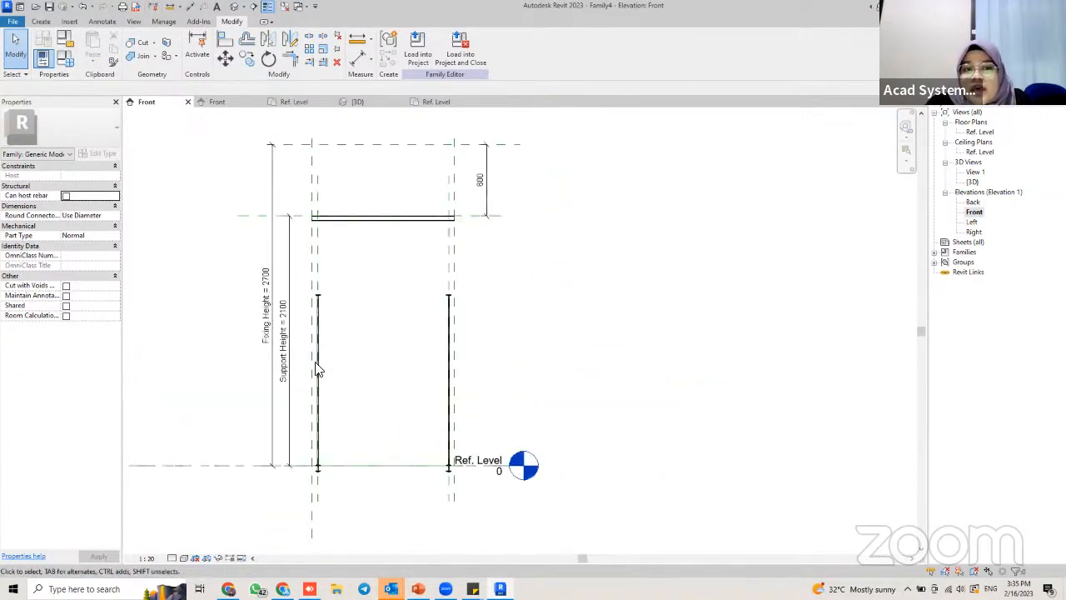
pyautogui.moveTo(315, 369); pyautogui.dragTo(324, 334, button='middle')
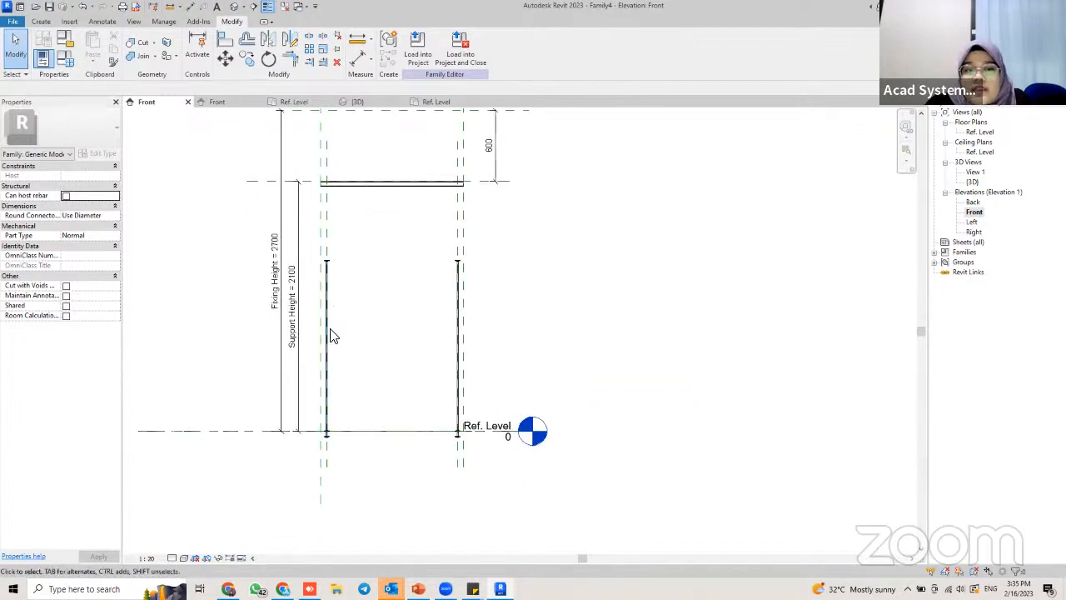
pyautogui.click(333, 335)
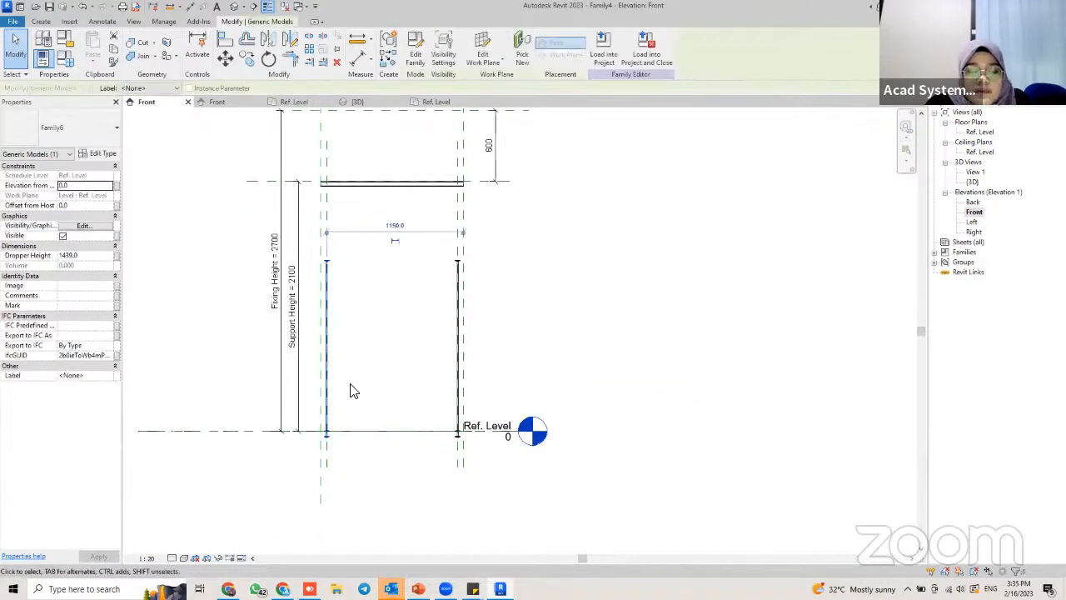
pyautogui.keyDown('ctrl'); pyautogui.click(458, 333); pyautogui.keyUp('ctrl')
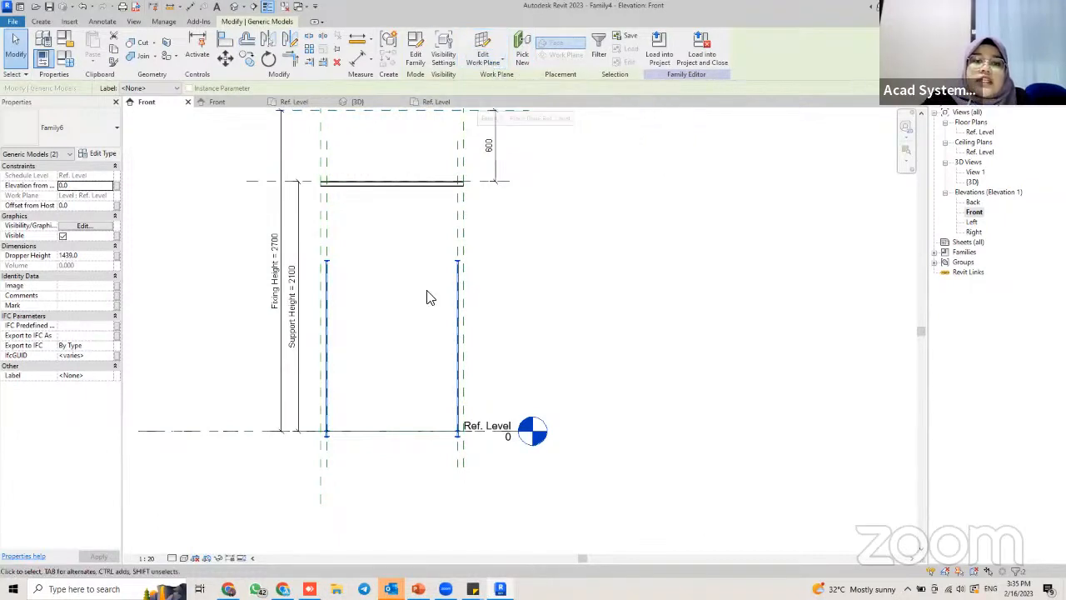
pyautogui.click(360, 254)
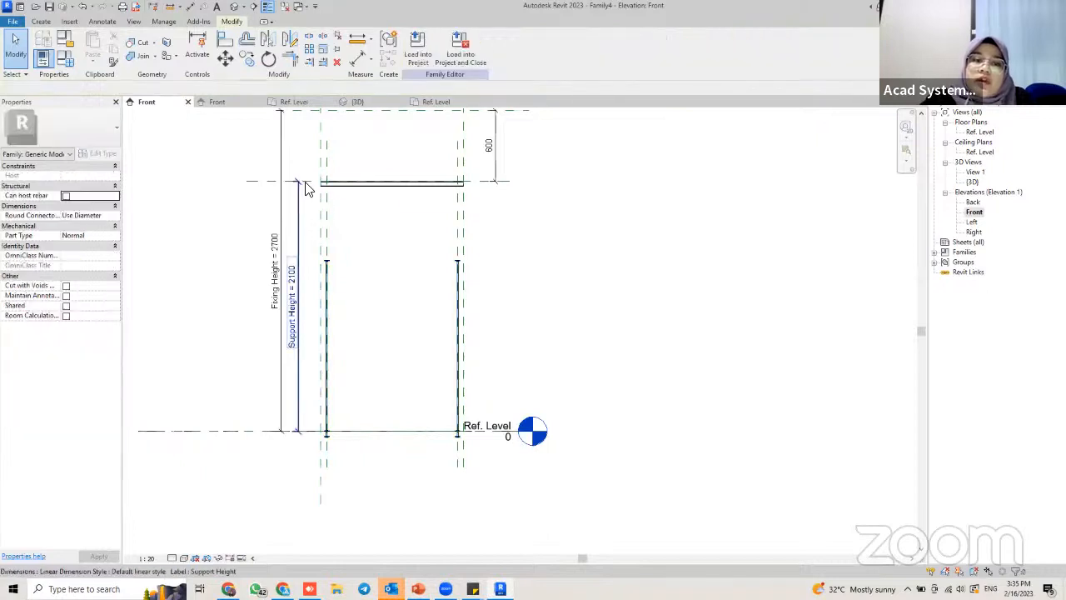
# Name the horizontal reference plane at the top of the support height dimension "Support Level"
pyautogui.click(302, 182)
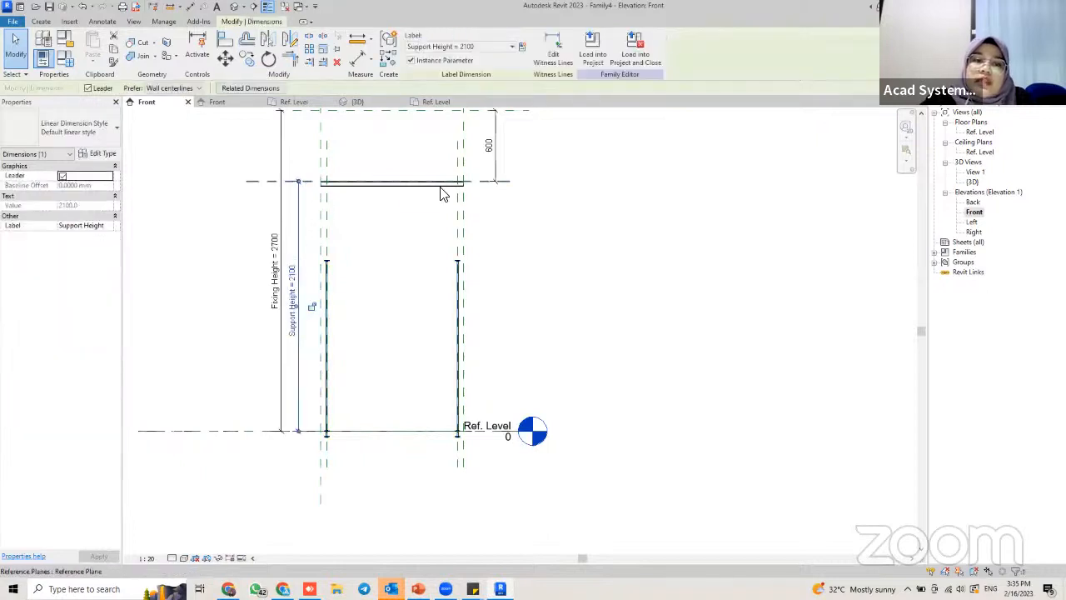
pyautogui.click(273, 185)
pyautogui.click(280, 189)
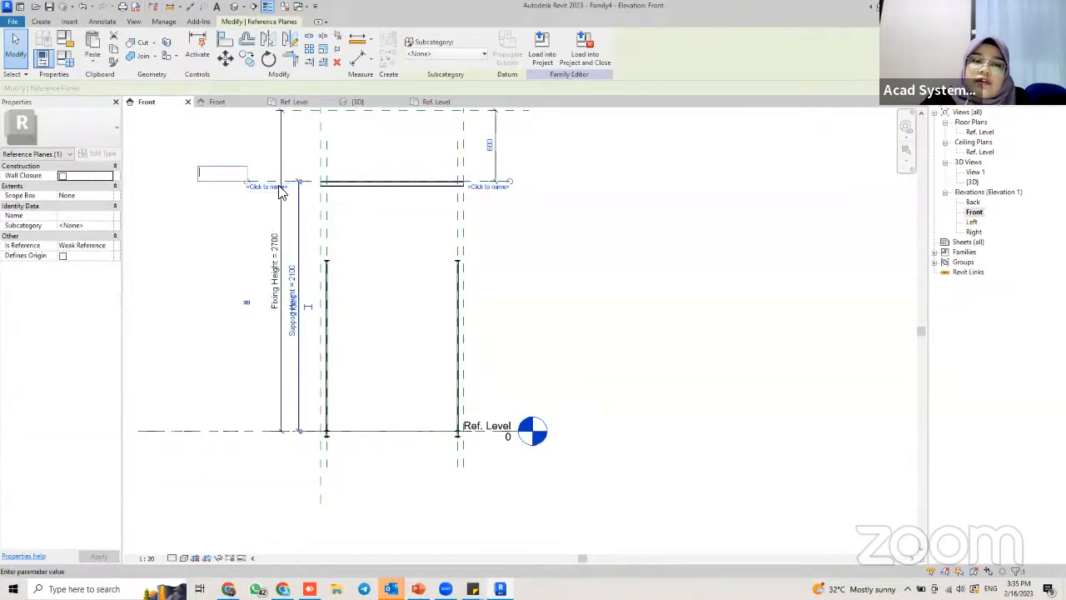
pyautogui.write('Support Level')
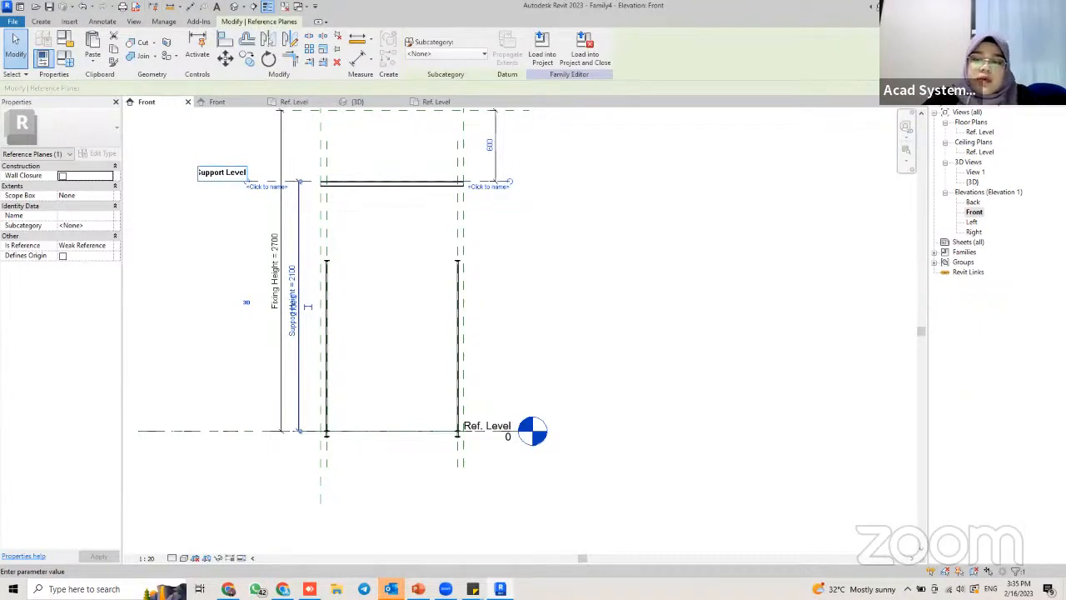
pyautogui.press('Return')
# Change the work plane of both dropper rods to Reference Plane : Support Level
pyautogui.click(337, 332)
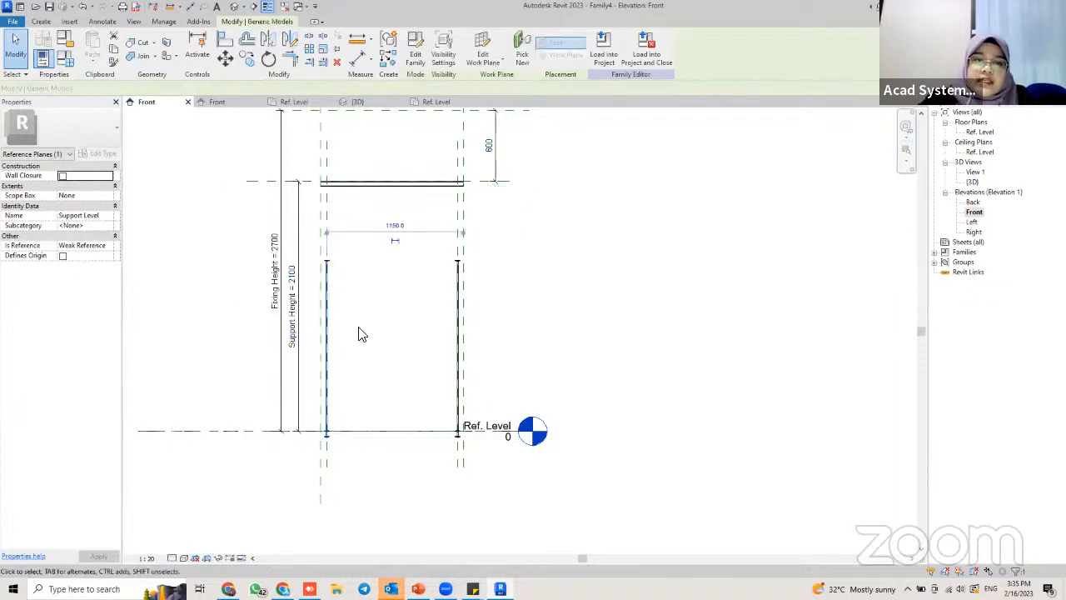
pyautogui.keyDown('ctrl'); pyautogui.click(458, 314); pyautogui.keyUp('ctrl')
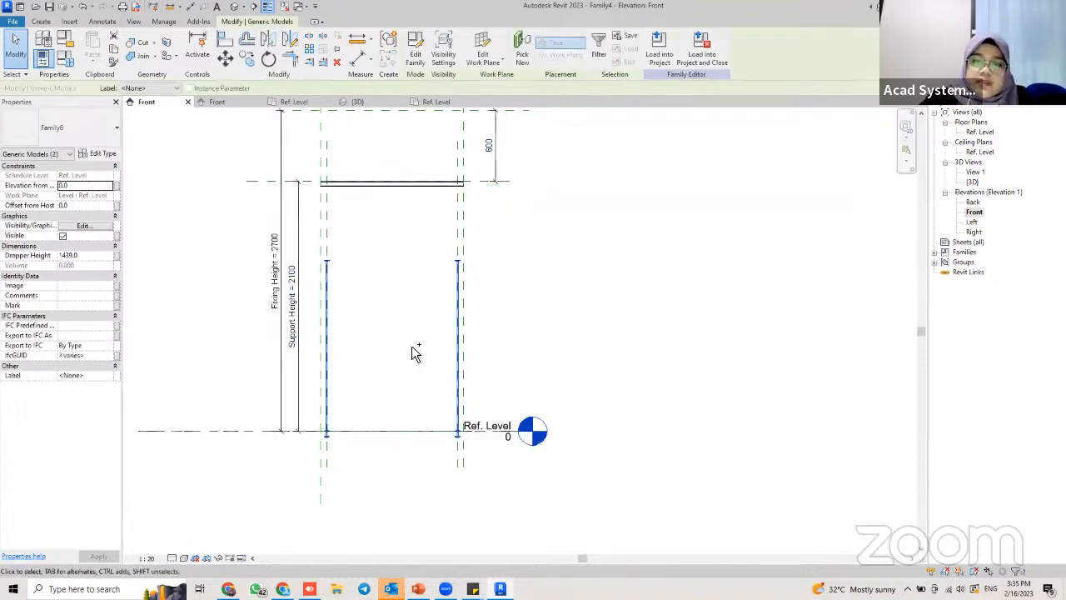
pyautogui.click(485, 52)
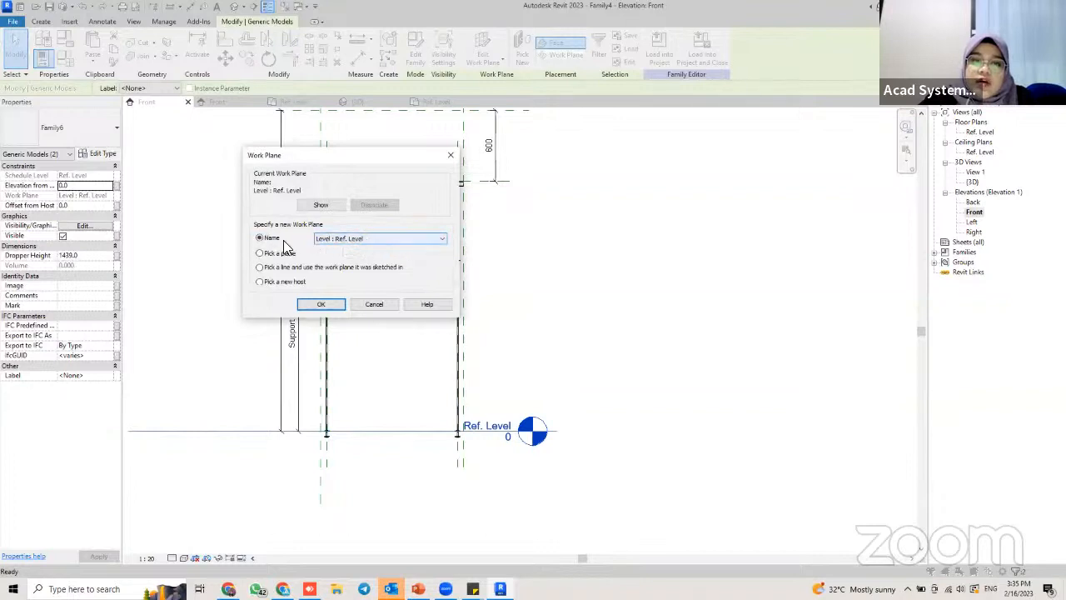
pyautogui.click(368, 239)
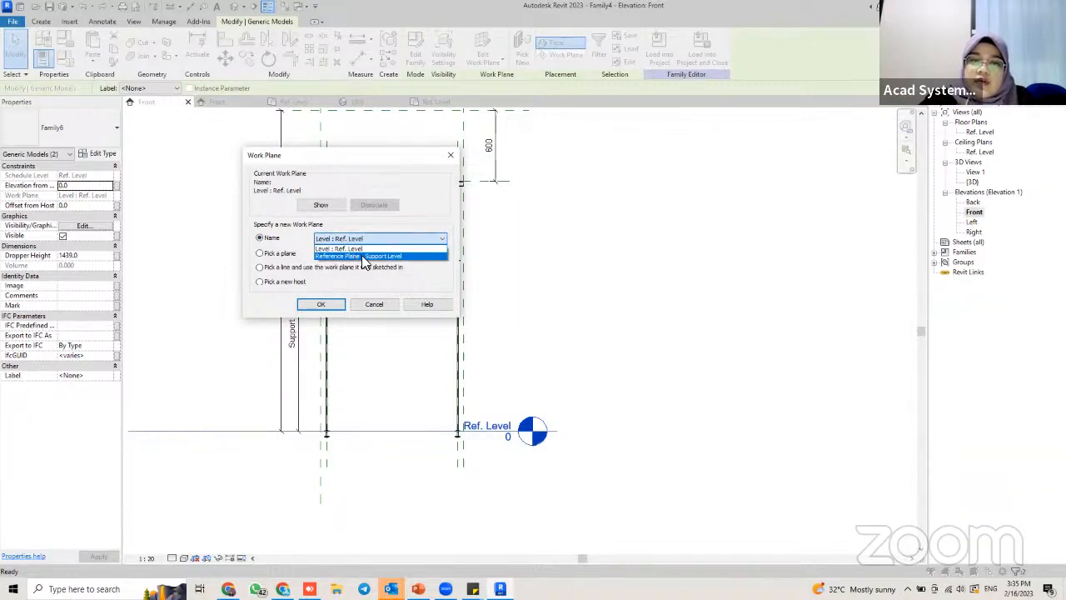
pyautogui.click(362, 256)
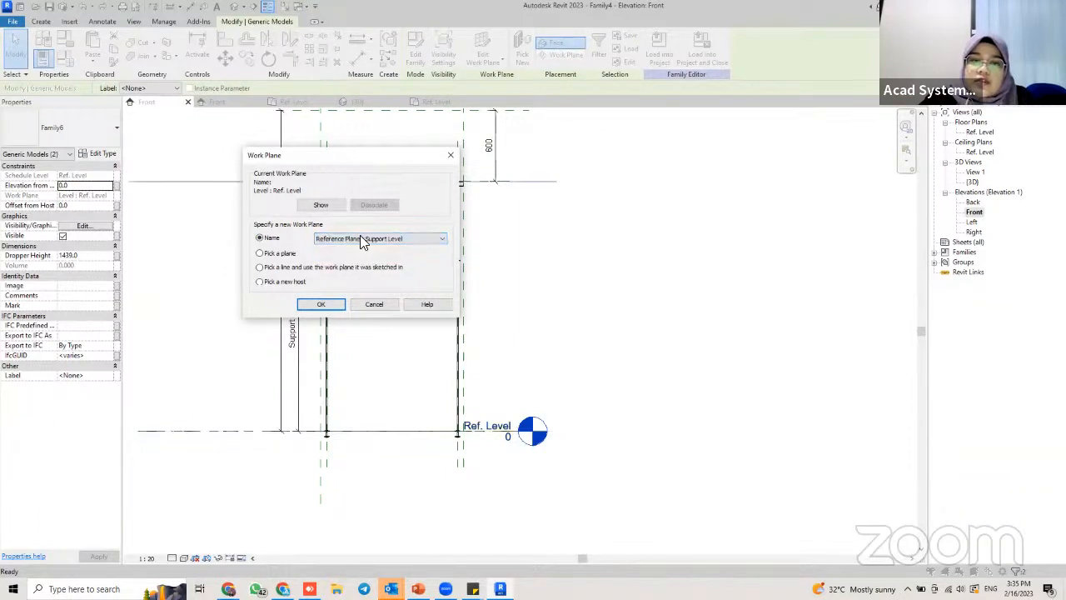
pyautogui.click(325, 307)
# Examine how the two rehosted droppers and their washers and nuts sit on the support channel
pyautogui.moveTo(464, 313); pyautogui.dragTo(464, 341, button='middle')
pyautogui.scroll(-1, 463, 338)
pyautogui.moveTo(459, 285); pyautogui.dragTo(465, 313, button='middle')
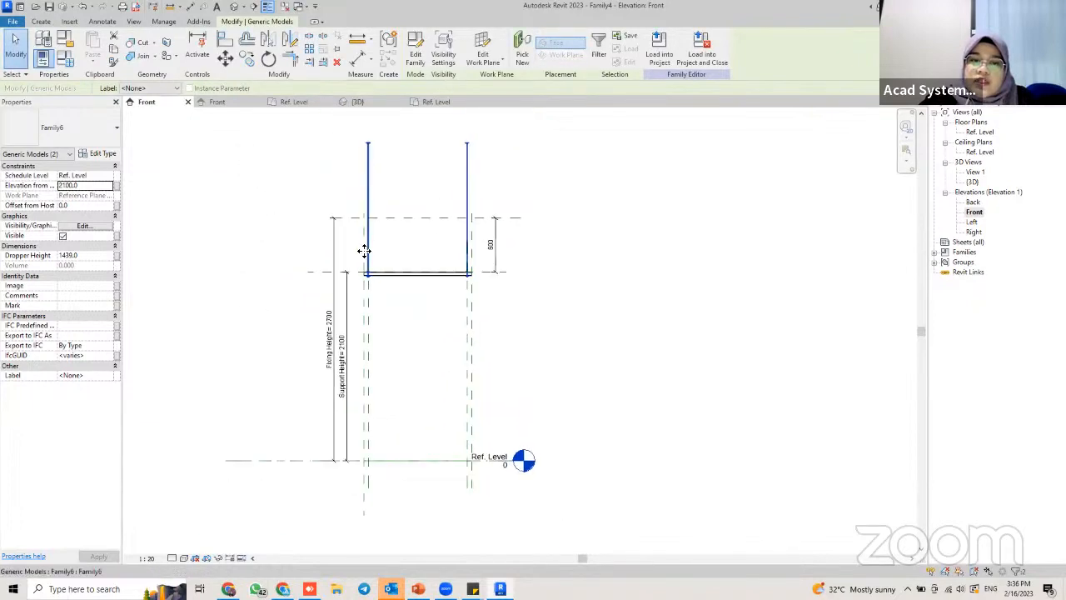
pyautogui.scroll(2, 370, 257)
pyautogui.moveTo(436, 261); pyautogui.dragTo(361, 316, button='middle')
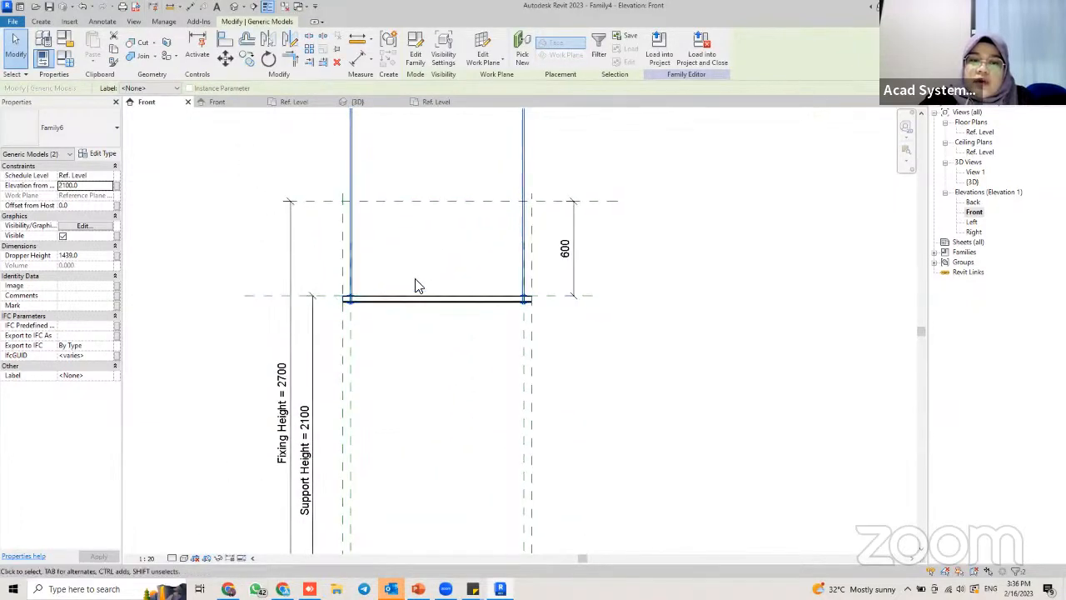
pyautogui.moveTo(395, 277); pyautogui.dragTo(393, 296, button='middle')
pyautogui.moveTo(462, 287); pyautogui.dragTo(463, 301, button='middle')
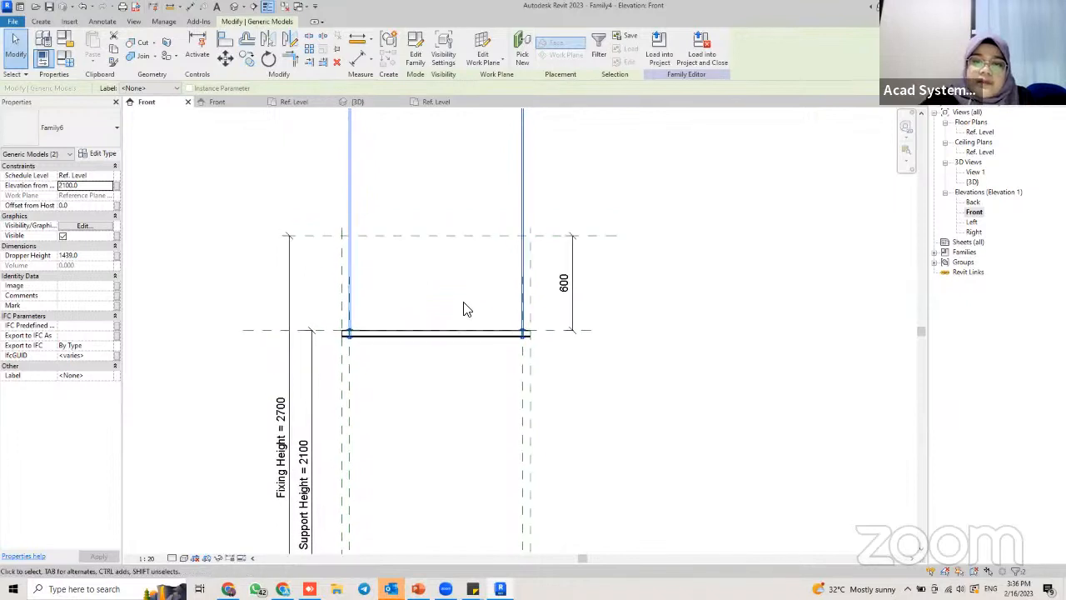
pyautogui.scroll(2, 488, 310)
pyautogui.scroll(4, 250, 348)
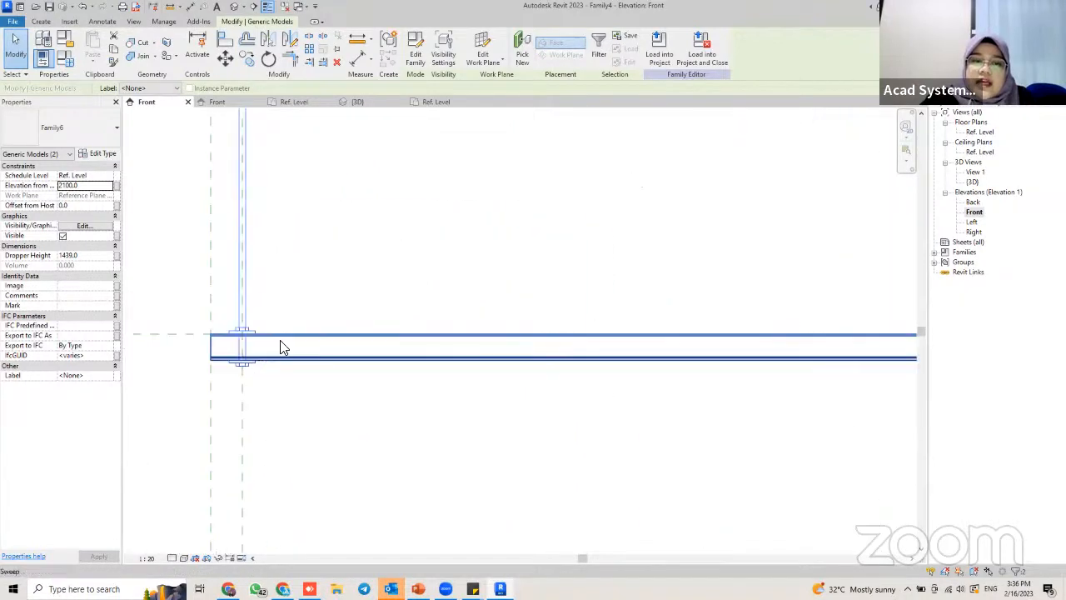
pyautogui.moveTo(278, 345); pyautogui.dragTo(357, 338, button='middle')
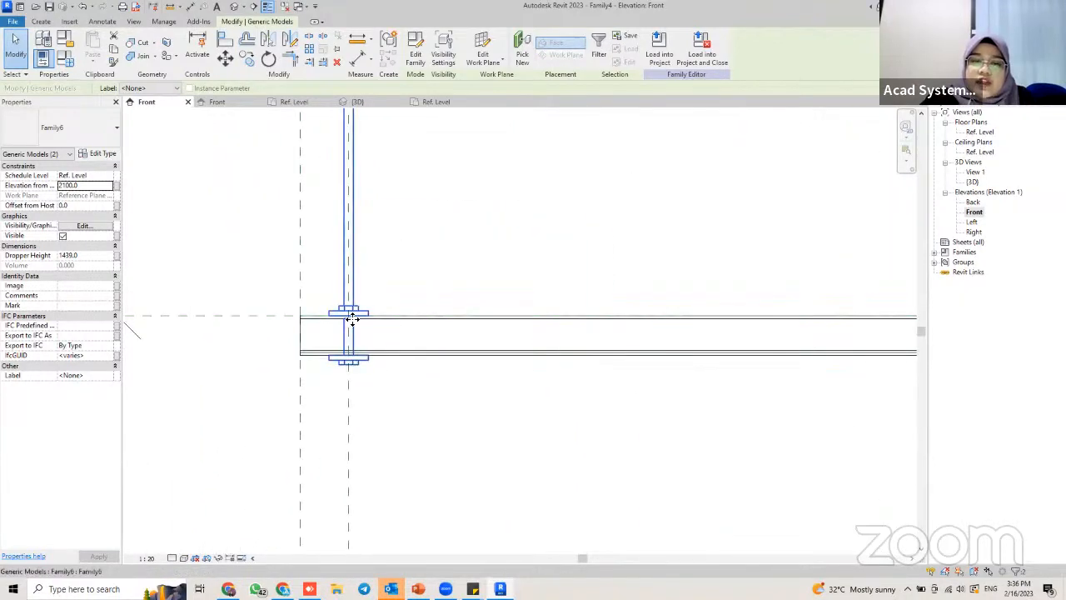
pyautogui.scroll(2, 348, 317)
pyautogui.scroll(-4, 459, 303)
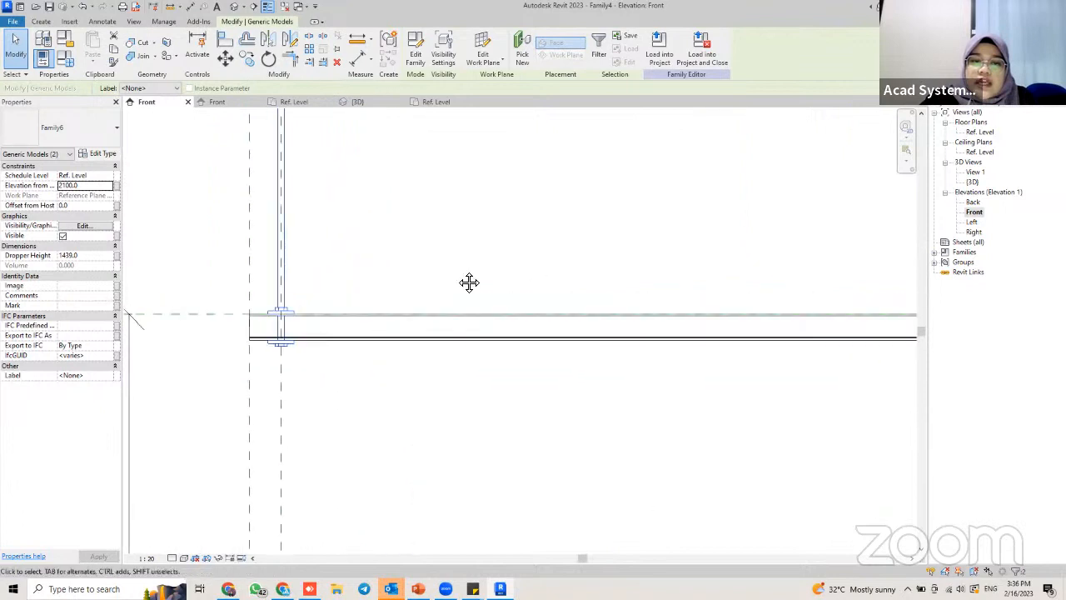
pyautogui.moveTo(458, 236); pyautogui.dragTo(344, 298, button='middle')
pyautogui.scroll(-2, 347, 299)
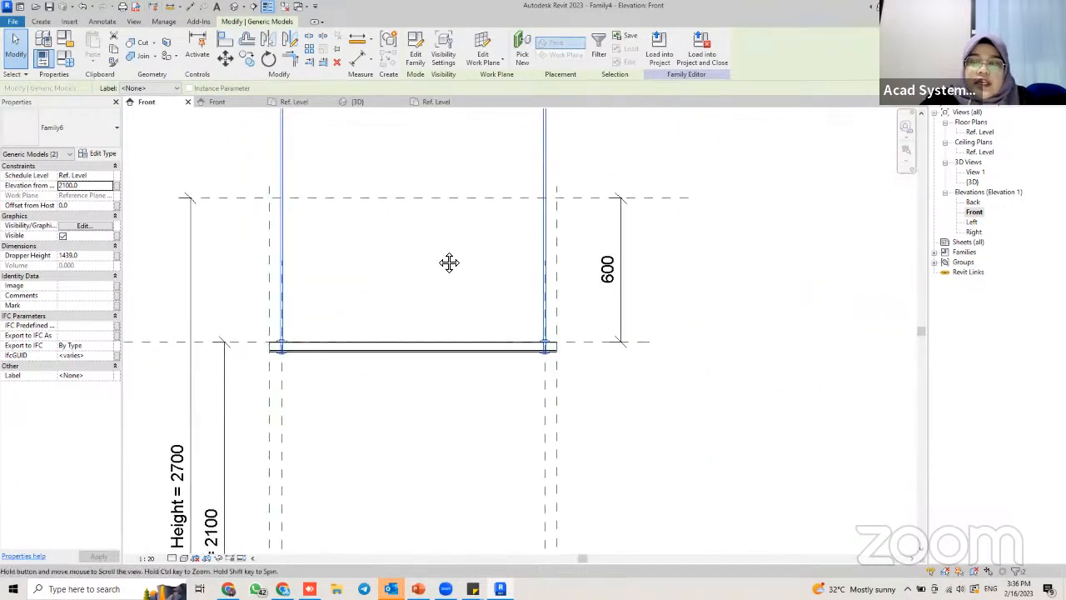
pyautogui.moveTo(447, 262); pyautogui.dragTo(469, 278, button='middle')
pyautogui.scroll(-1, 466, 287)
pyautogui.scroll(-2, 464, 291)
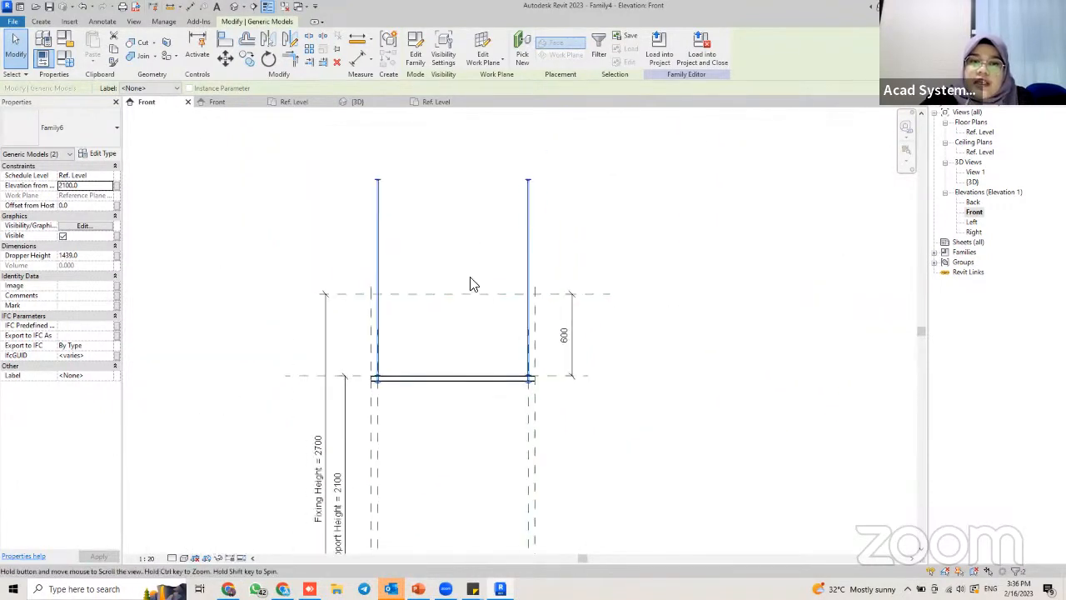
pyautogui.click(381, 196)
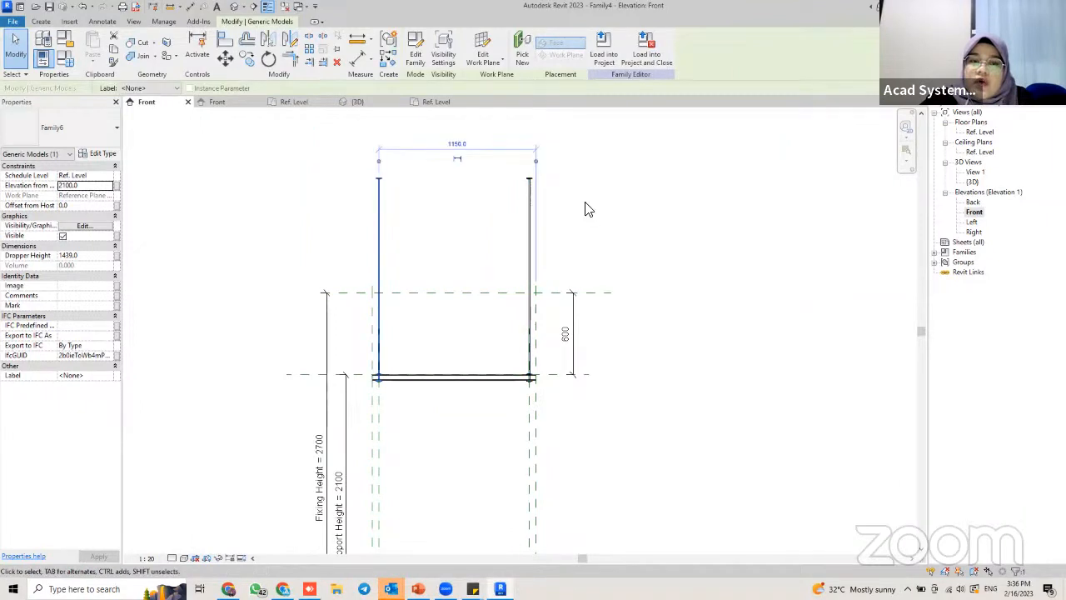
pyautogui.click(352, 295)
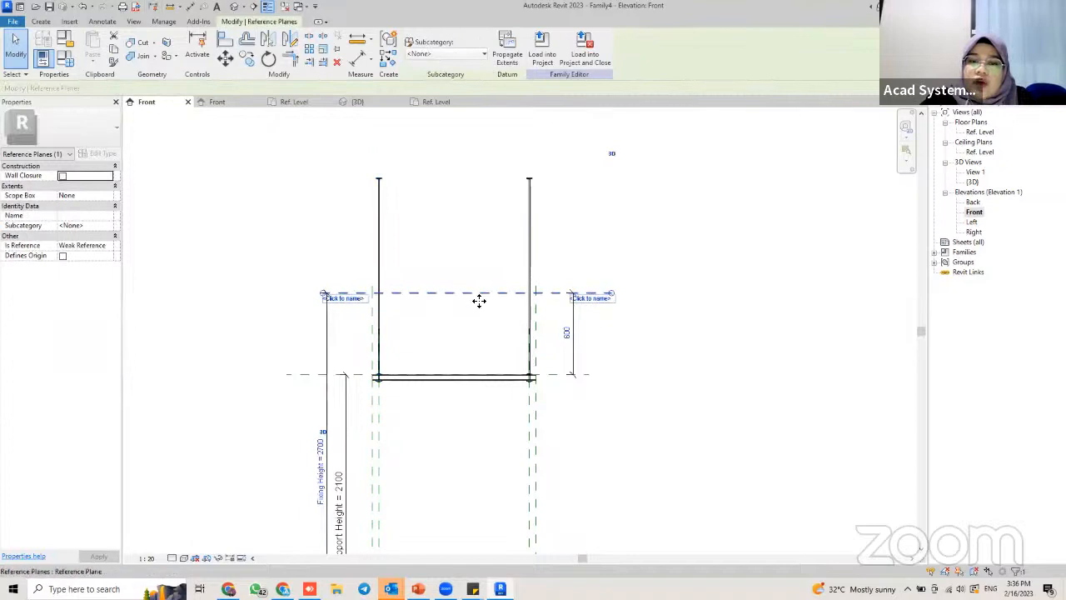
pyautogui.moveTo(350, 472); pyautogui.dragTo(353, 397, button='middle')
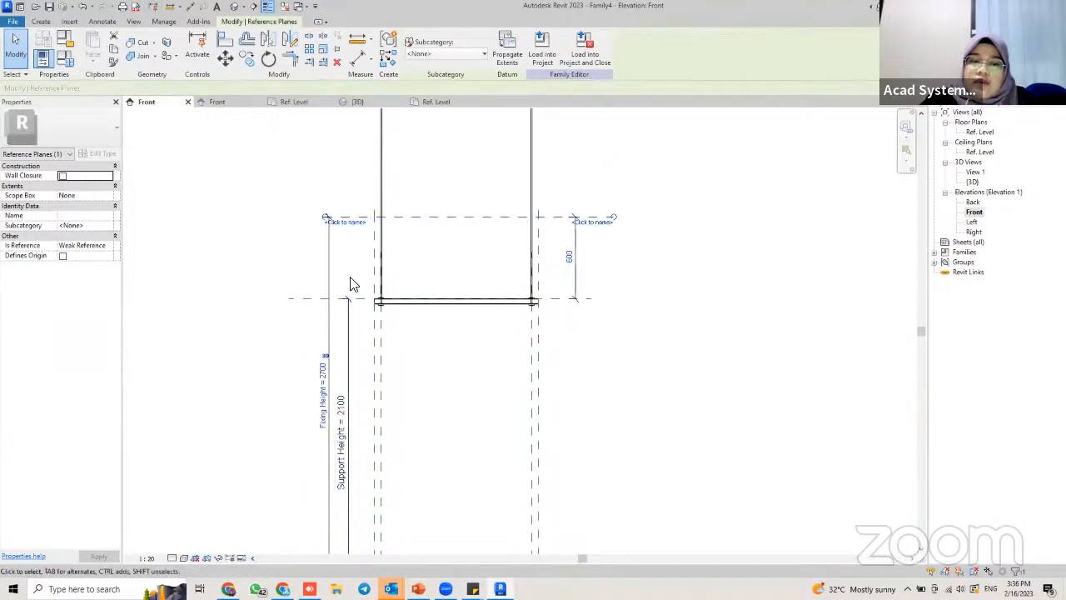
pyautogui.scroll(-2, 400, 212)
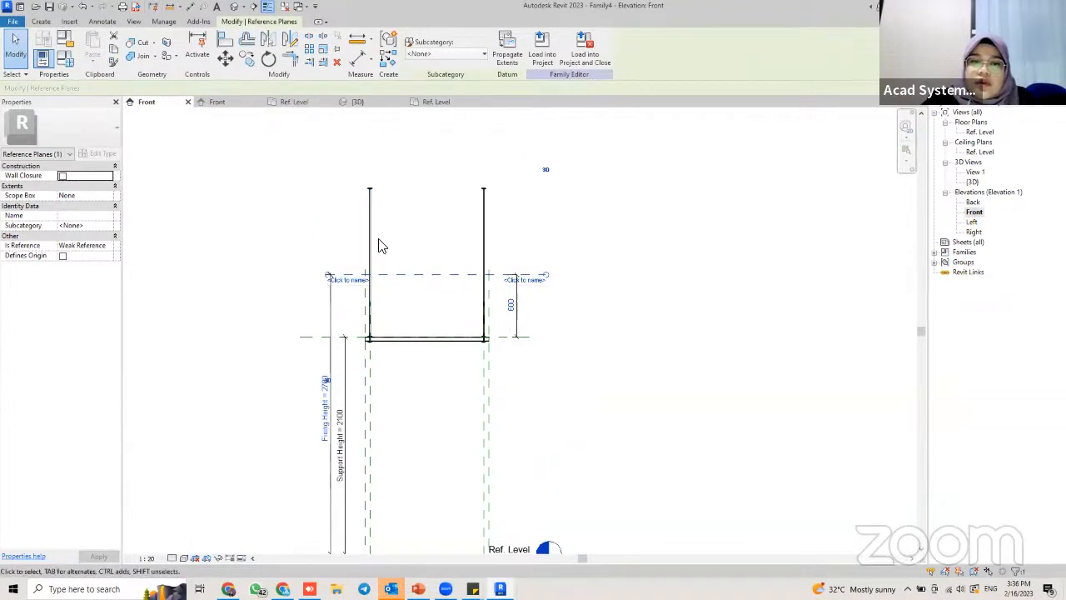
pyautogui.click(374, 223)
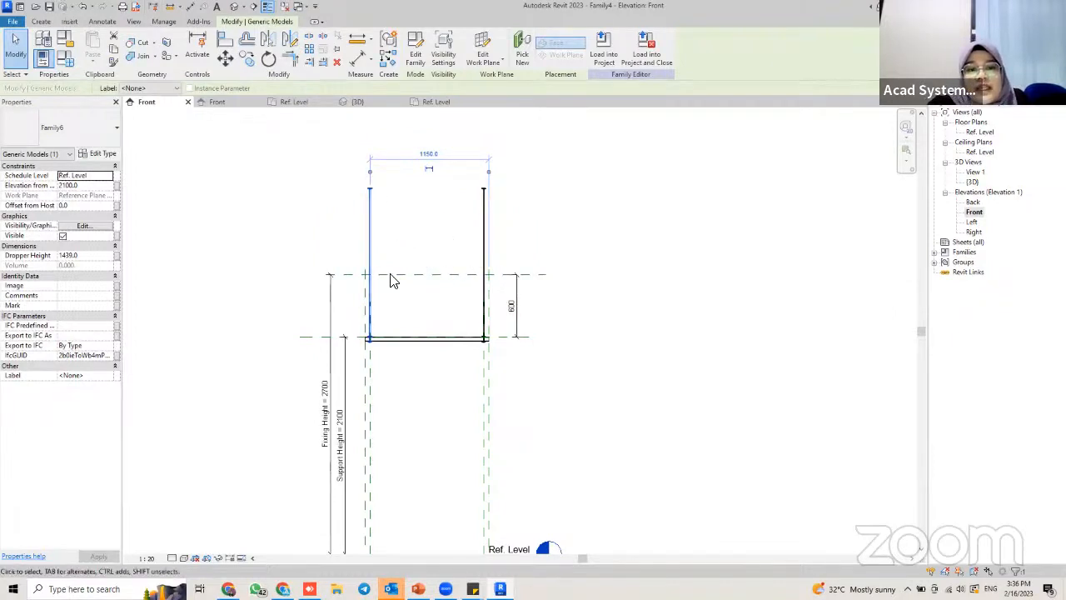
pyautogui.scroll(2, 408, 283)
pyautogui.click(417, 269)
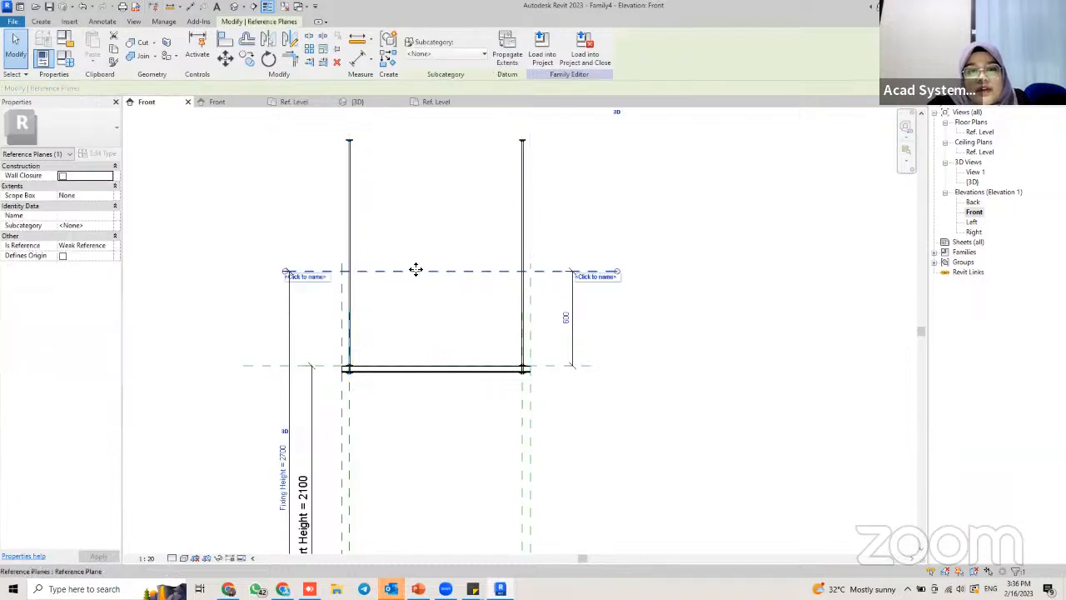
pyautogui.press('Escape')
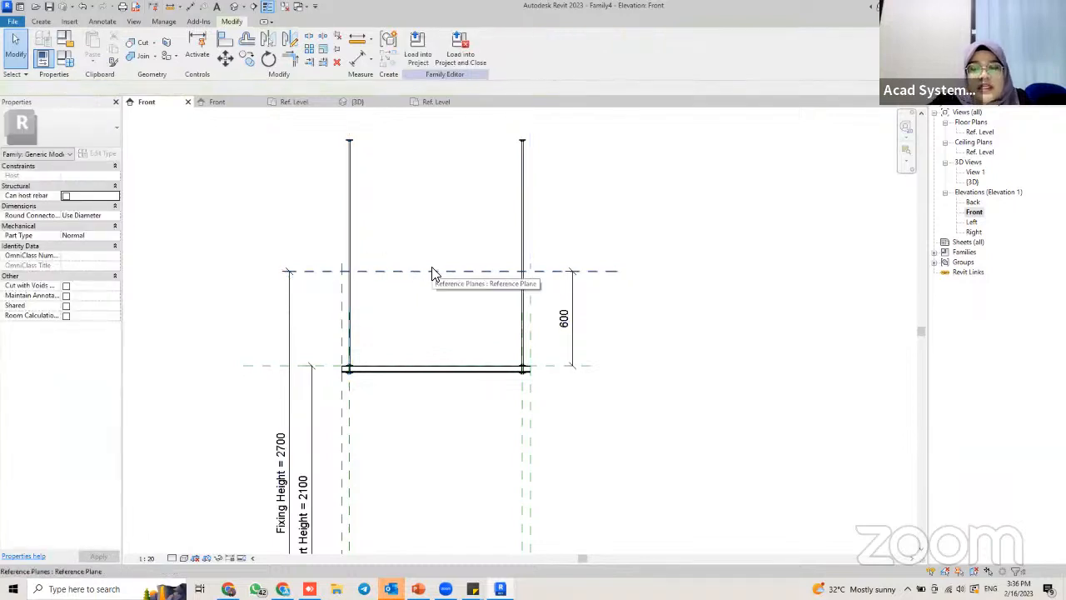
# Align the top of the left dropper to the Fixing Height reference plane and lock the alignment
pyautogui.press('a')
pyautogui.press('l')
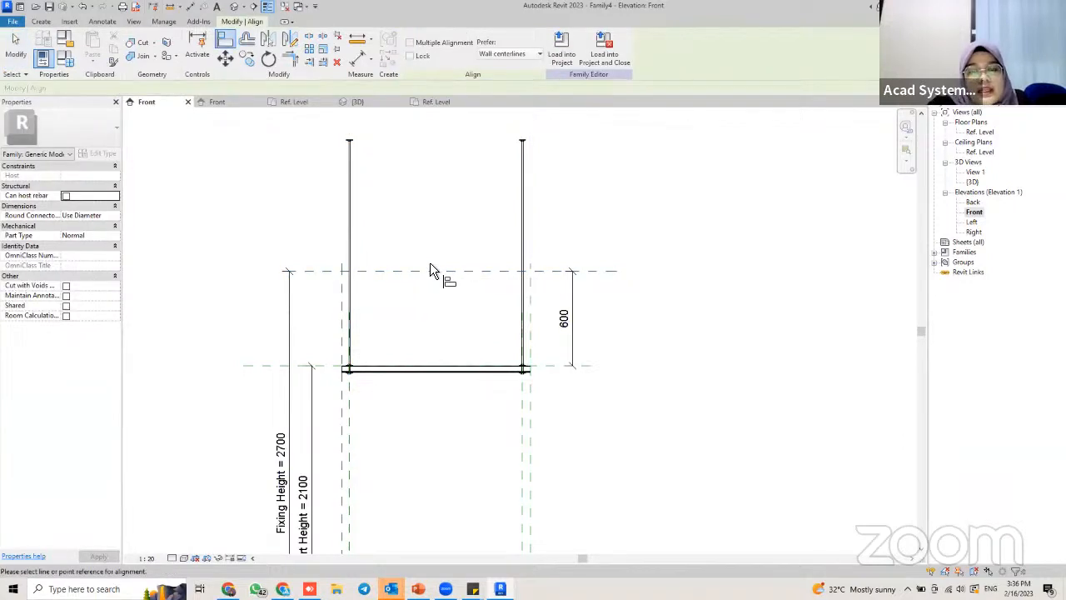
pyautogui.click(375, 270)
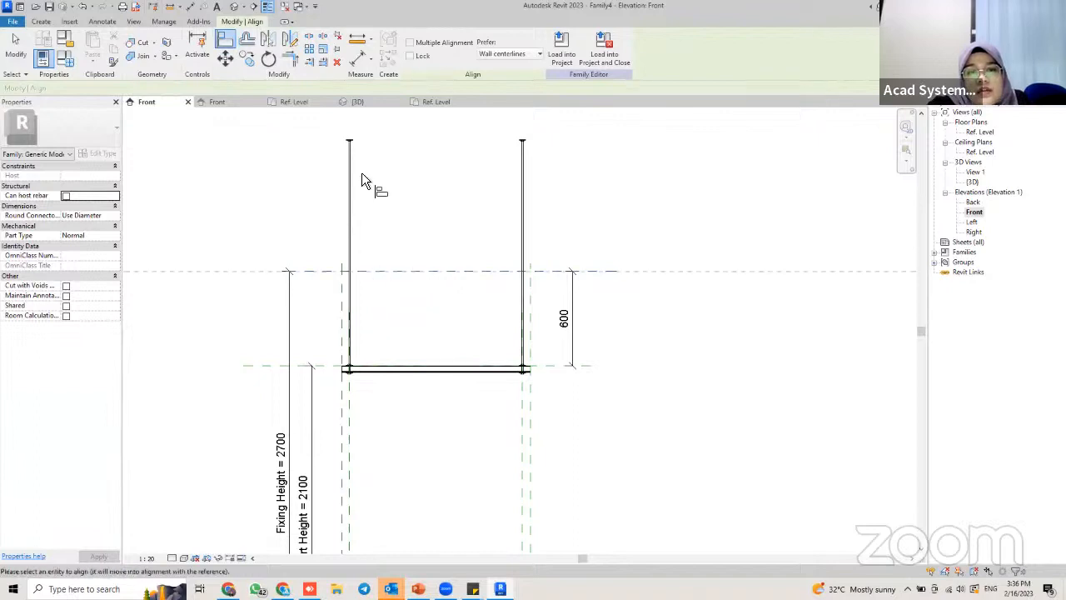
pyautogui.scroll(2, 349, 138)
pyautogui.click(351, 138)
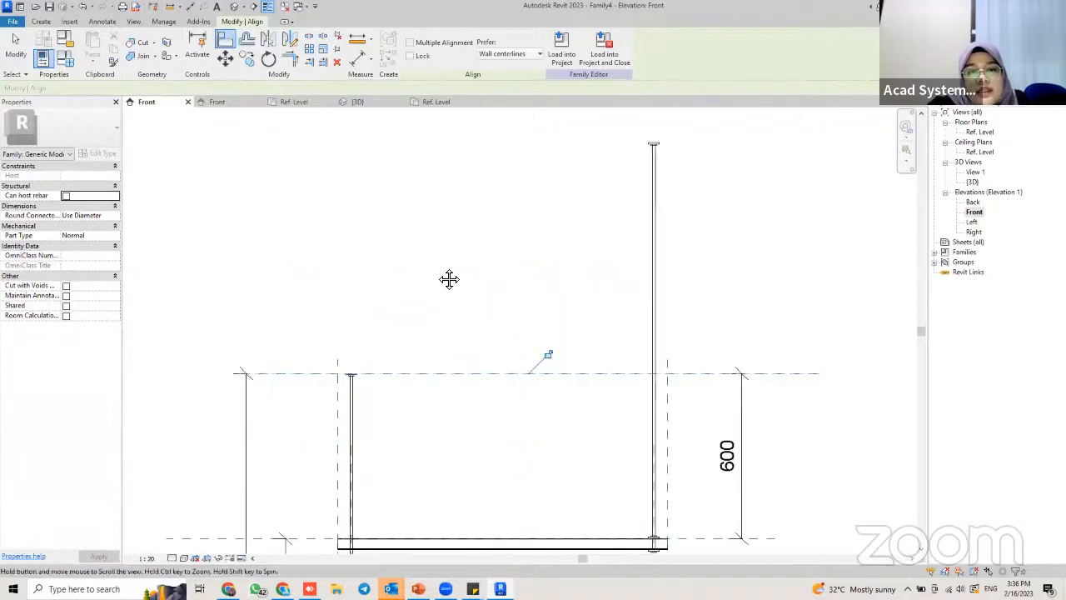
pyautogui.moveTo(449, 279); pyautogui.dragTo(369, 232, button='middle')
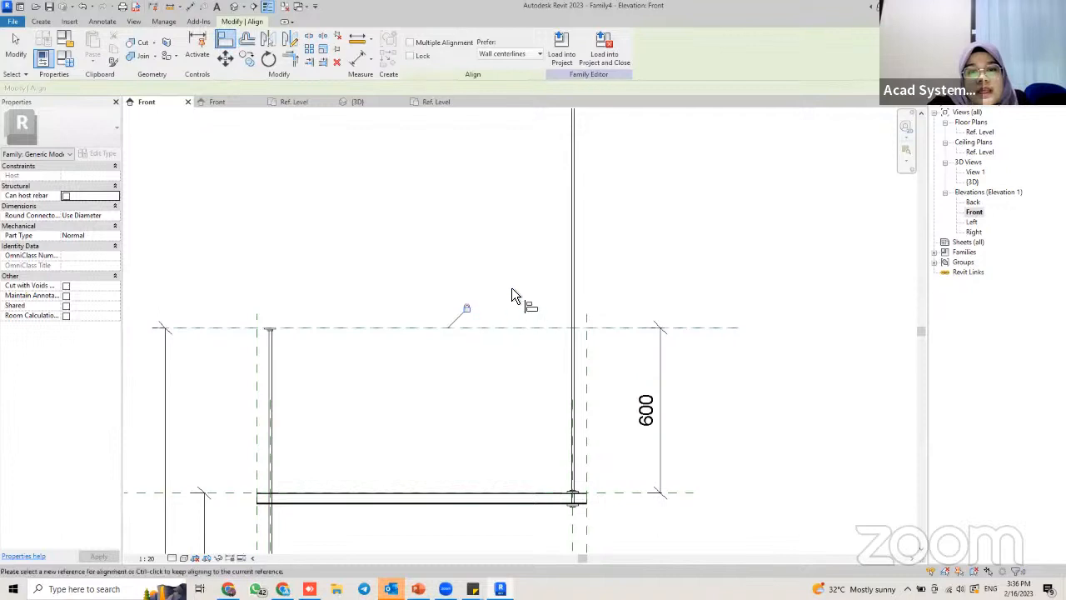
# Align and lock the top of the right dropper to the same Fixing Height reference plane, and end the Align command
pyautogui.click(664, 325)
pyautogui.scroll(-2, 616, 254)
pyautogui.moveTo(607, 183); pyautogui.dragTo(575, 232, button='middle')
pyautogui.scroll(3, 575, 218)
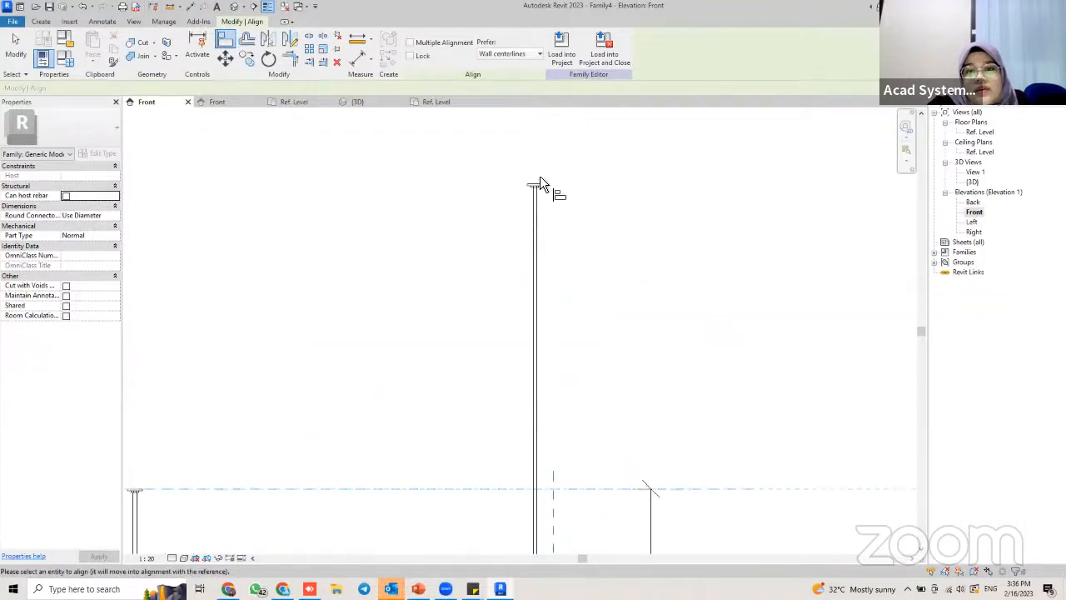
pyautogui.click(539, 180)
pyautogui.scroll(-3, 600, 229)
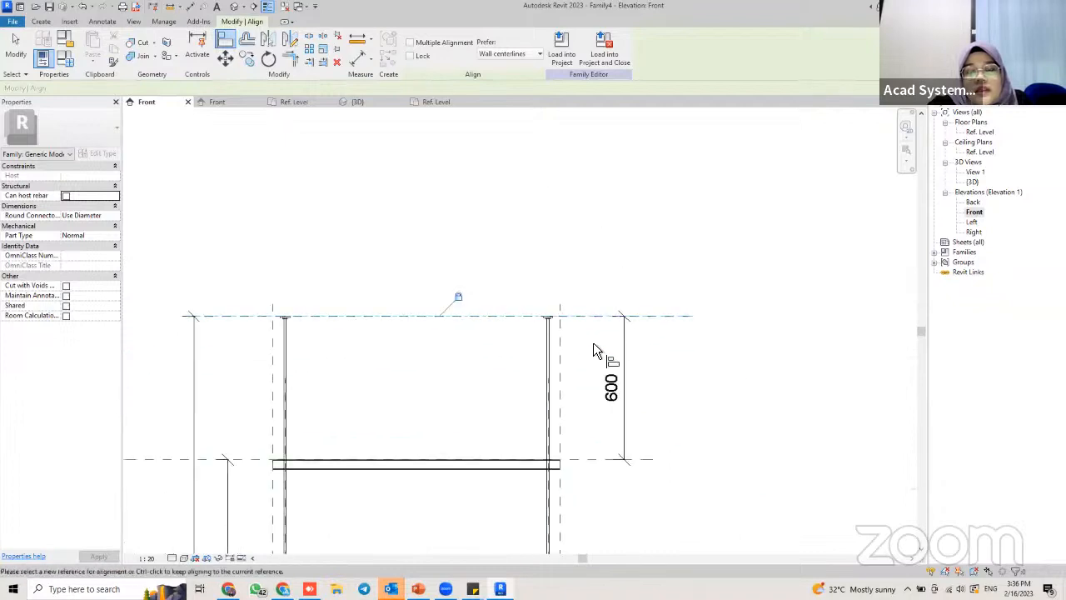
pyautogui.scroll(-1, 583, 345)
pyautogui.press('Escape')
pyautogui.press('Escape')
pyautogui.scroll(-2, 499, 362)
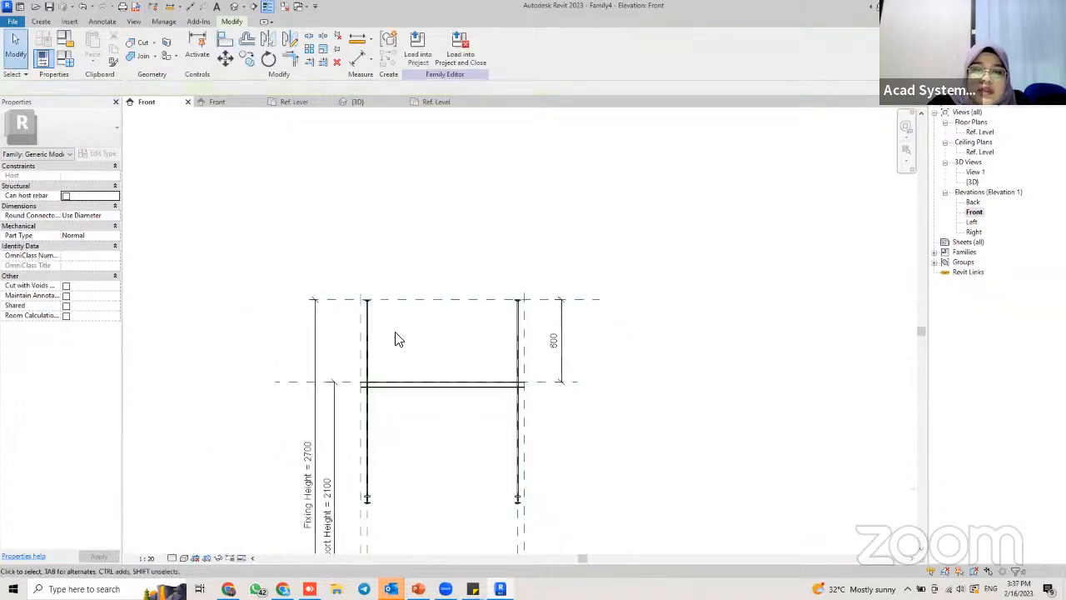
pyautogui.scroll(-1, 396, 317)
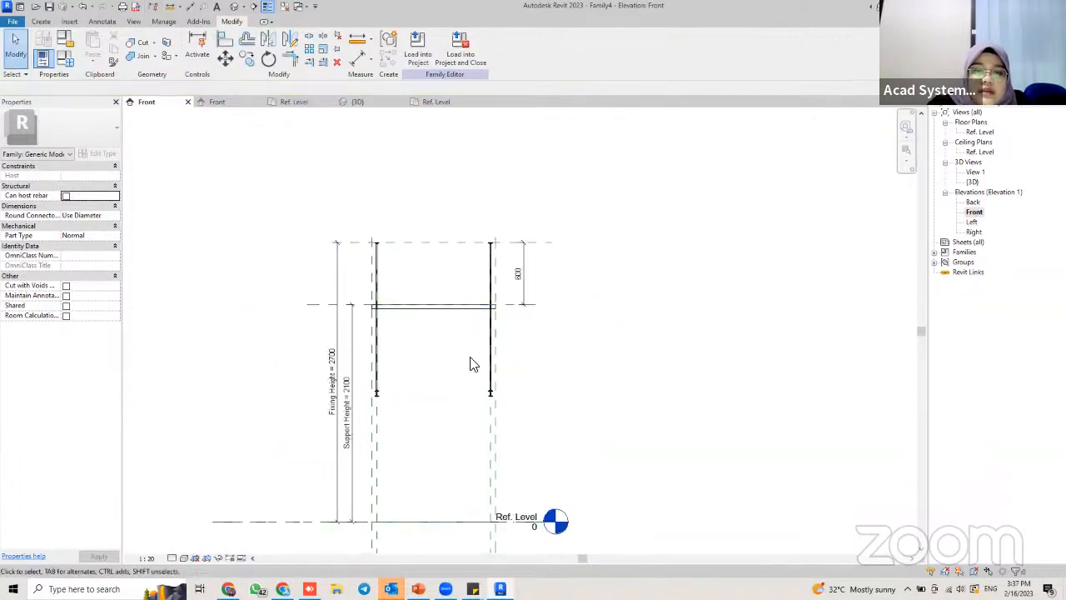
# Undo the locked alignments of both dropper tops to the Fixing Height reference plane
pyautogui.scroll(3, 447, 334)
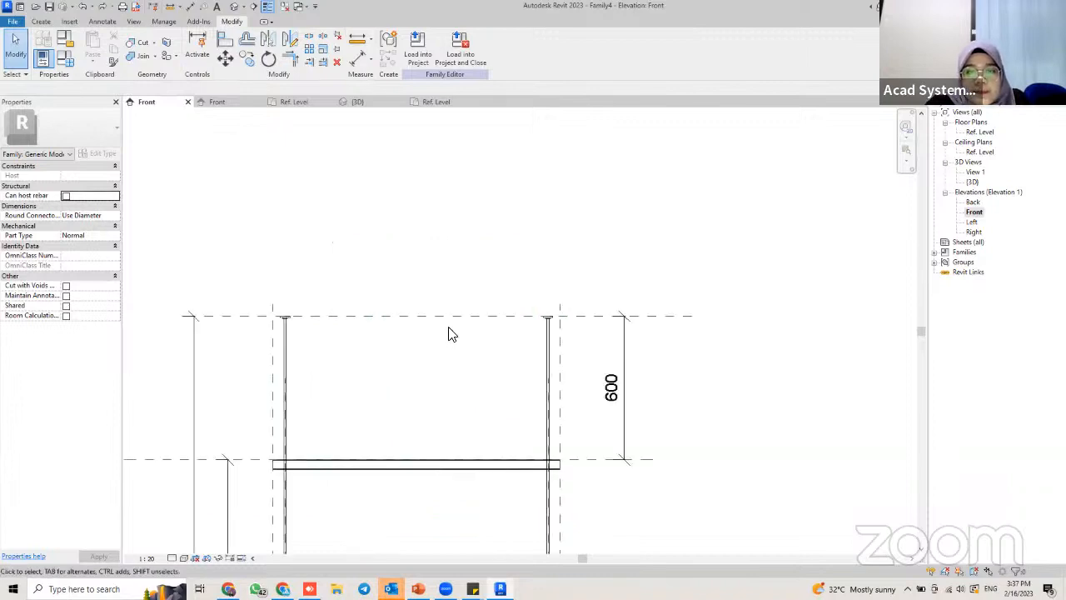
pyautogui.hotkey('ctrl', 'z')
pyautogui.scroll(-2, 491, 274)
pyautogui.hotkey('ctrl', 'z')
pyautogui.hotkey('ctrl', 'z')
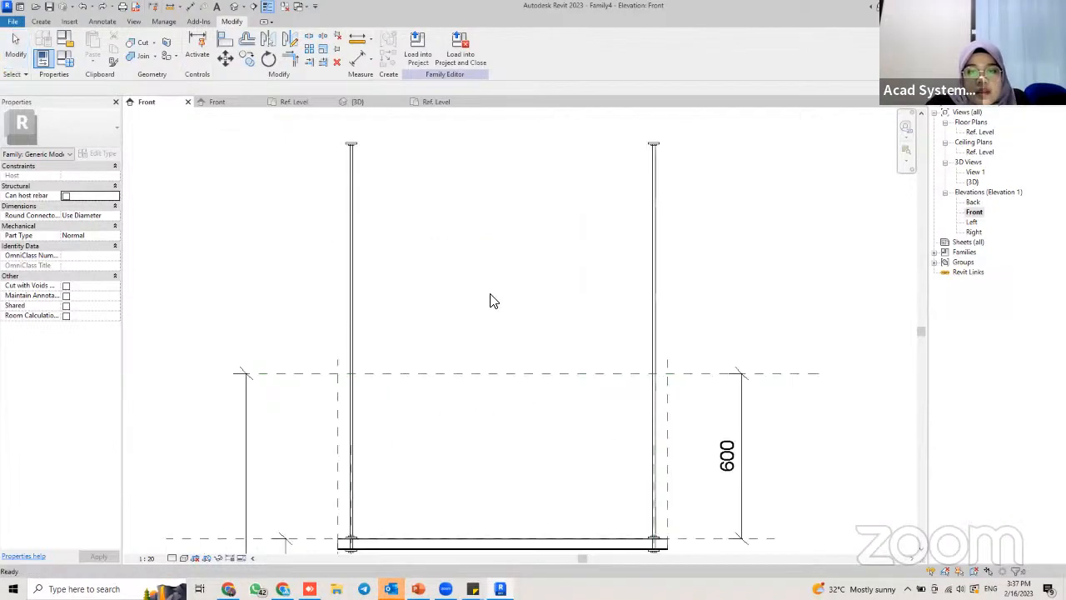
pyautogui.scroll(-2, 496, 301)
pyautogui.scroll(1, 483, 321)
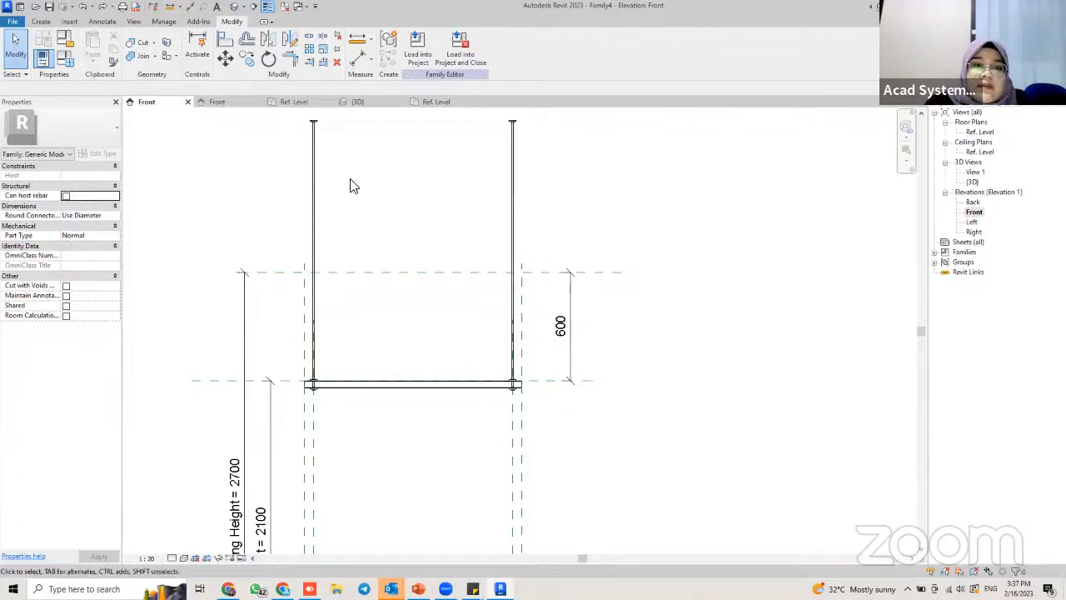
# In the dropper family's 3D view, select all the dropper extrusions and set their subcategory to Thread
pyautogui.click(438, 102)
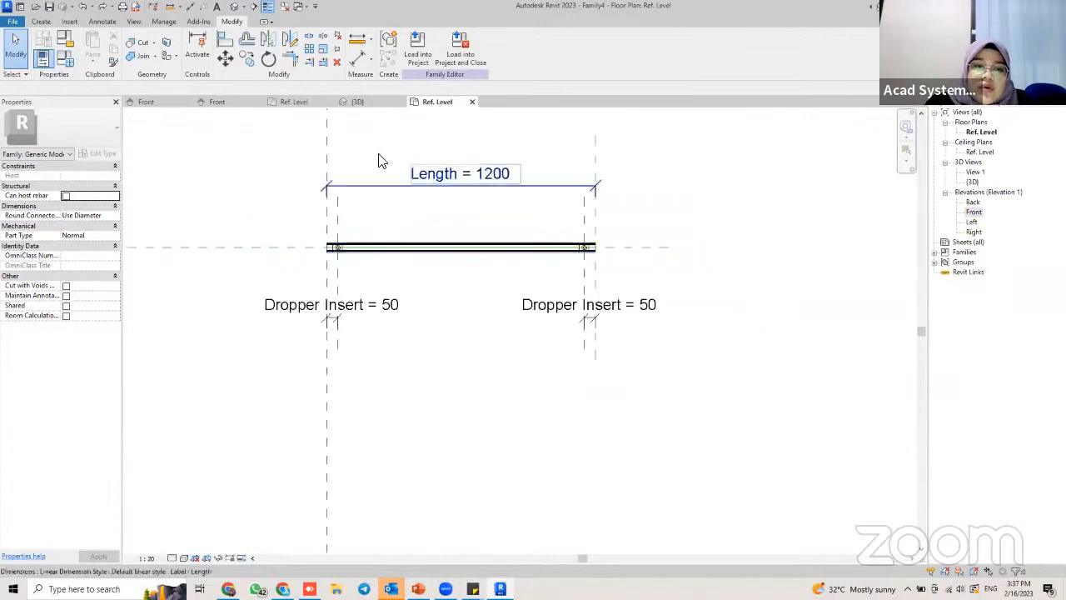
pyautogui.click(371, 106)
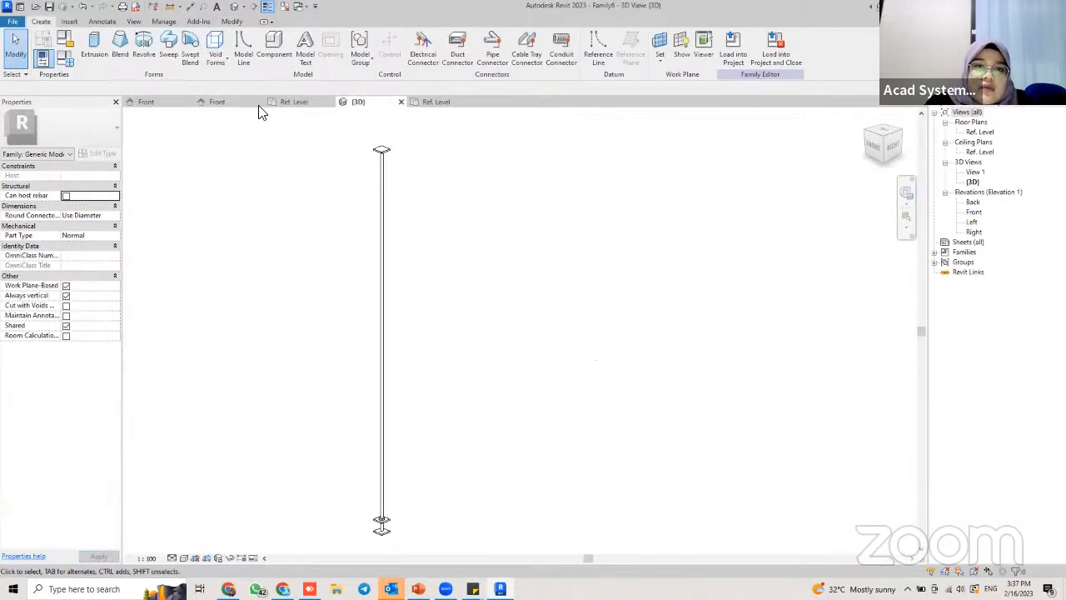
pyautogui.scroll(-2, 499, 215)
pyautogui.moveTo(489, 245); pyautogui.dragTo(523, 227, button='middle')
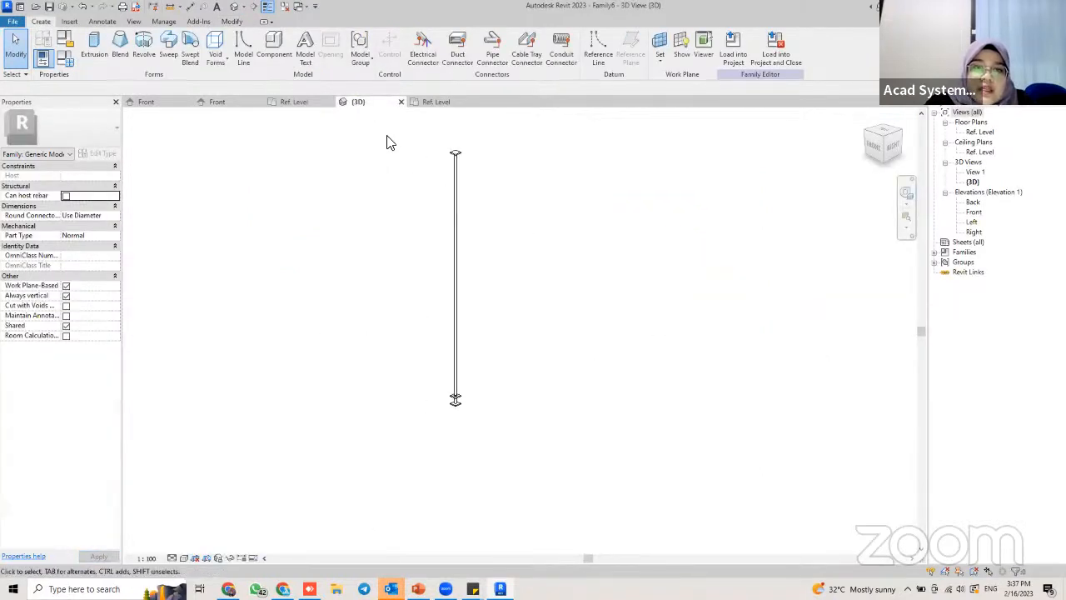
pyautogui.moveTo(402, 125); pyautogui.dragTo(557, 431)
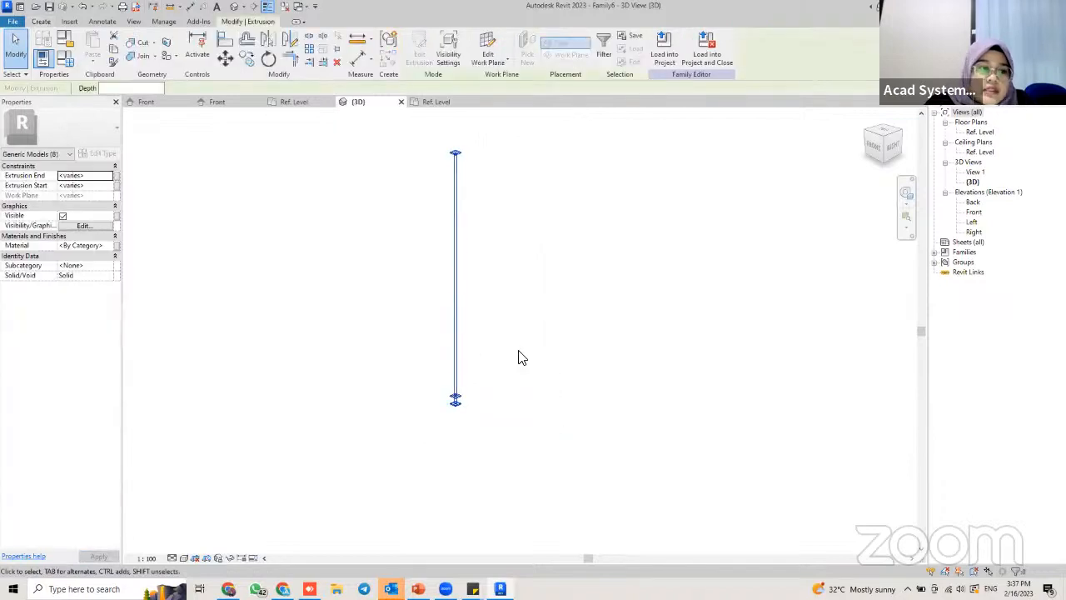
pyautogui.click(464, 214)
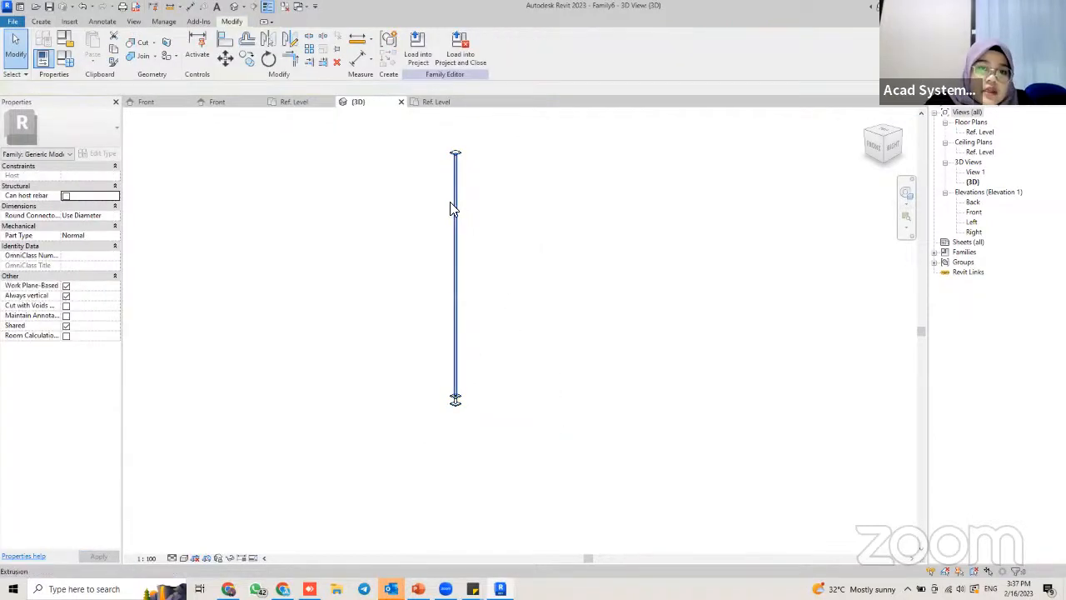
pyautogui.moveTo(418, 133); pyautogui.dragTo(557, 418)
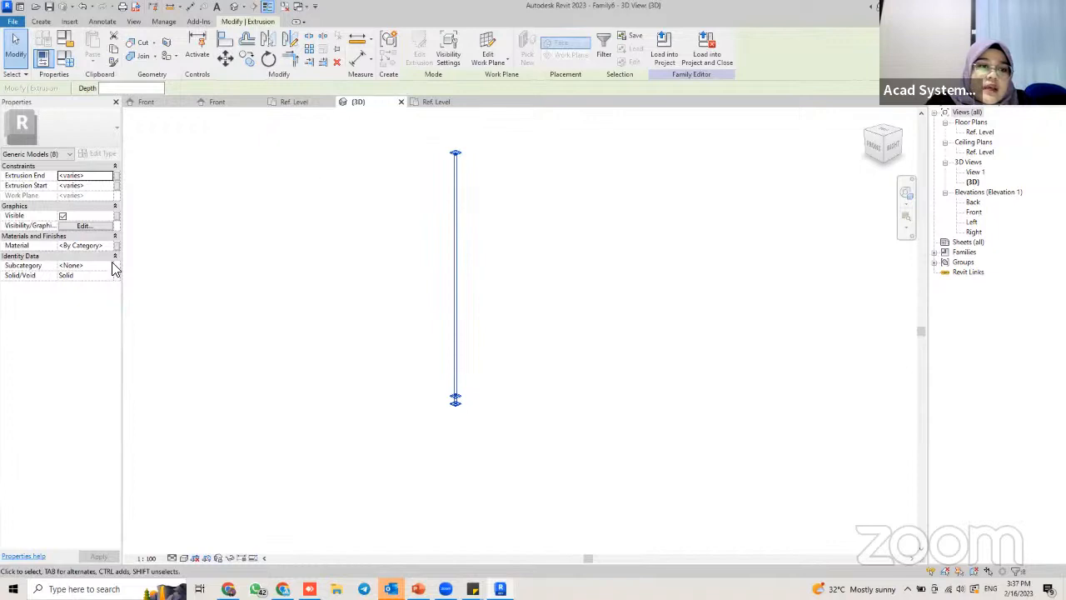
pyautogui.moveTo(417, 115); pyautogui.dragTo(523, 484)
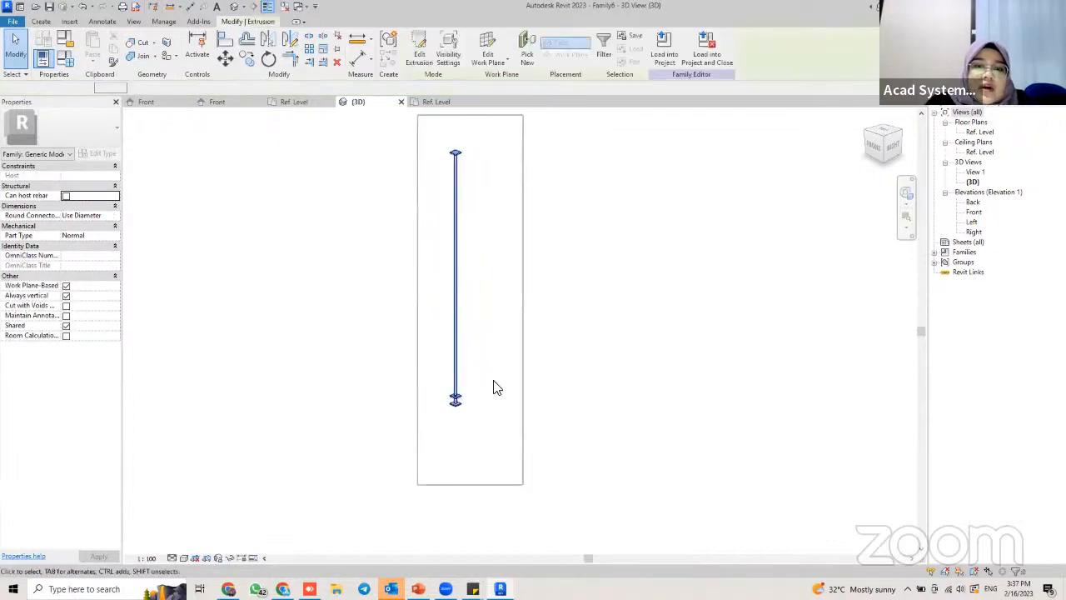
pyautogui.click(109, 266)
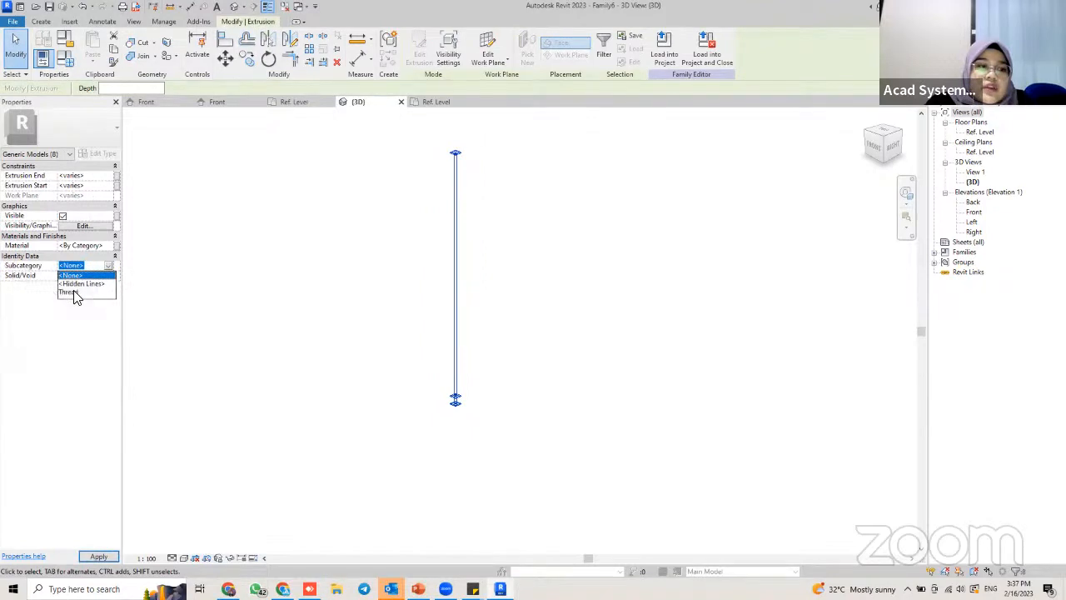
pyautogui.click(68, 292)
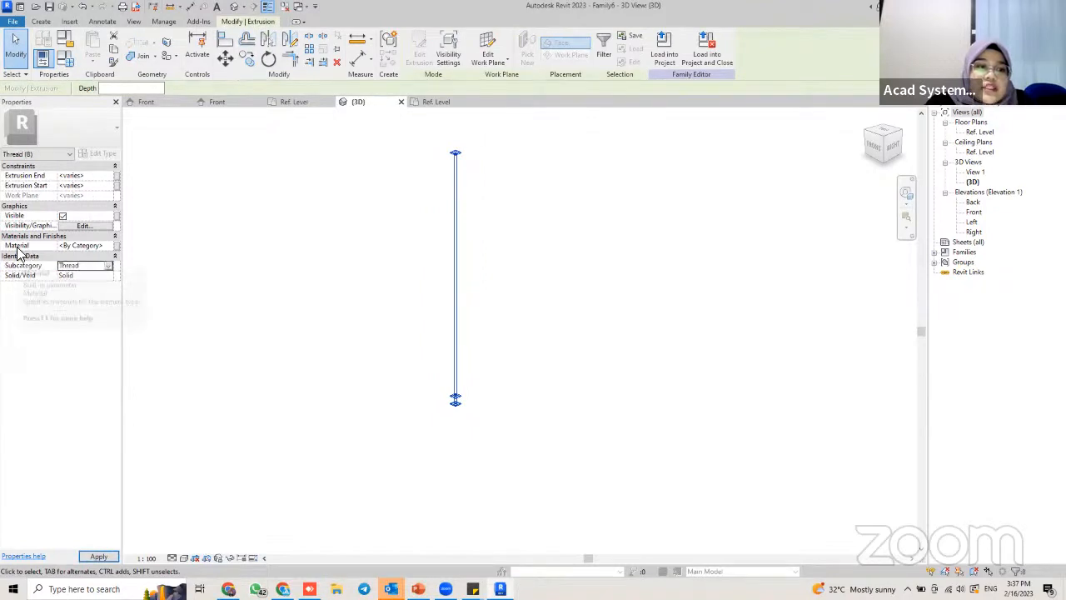
# Associate the material of the selected extrusions with a new type family parameter named Material
pyautogui.click(116, 245)
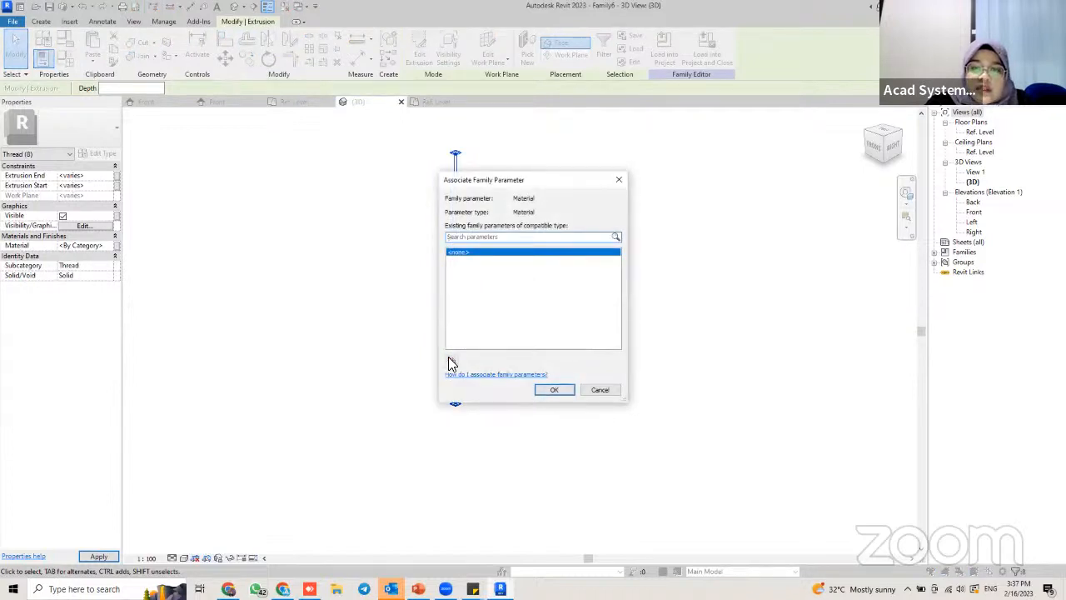
pyautogui.click(450, 362)
pyautogui.write('M')
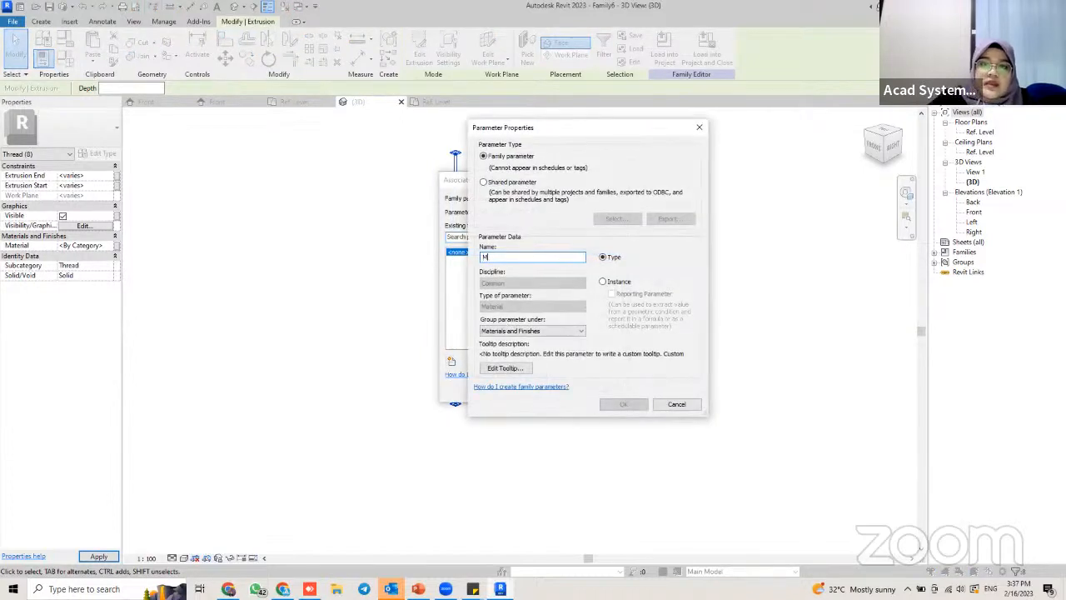
pyautogui.write('aterial')
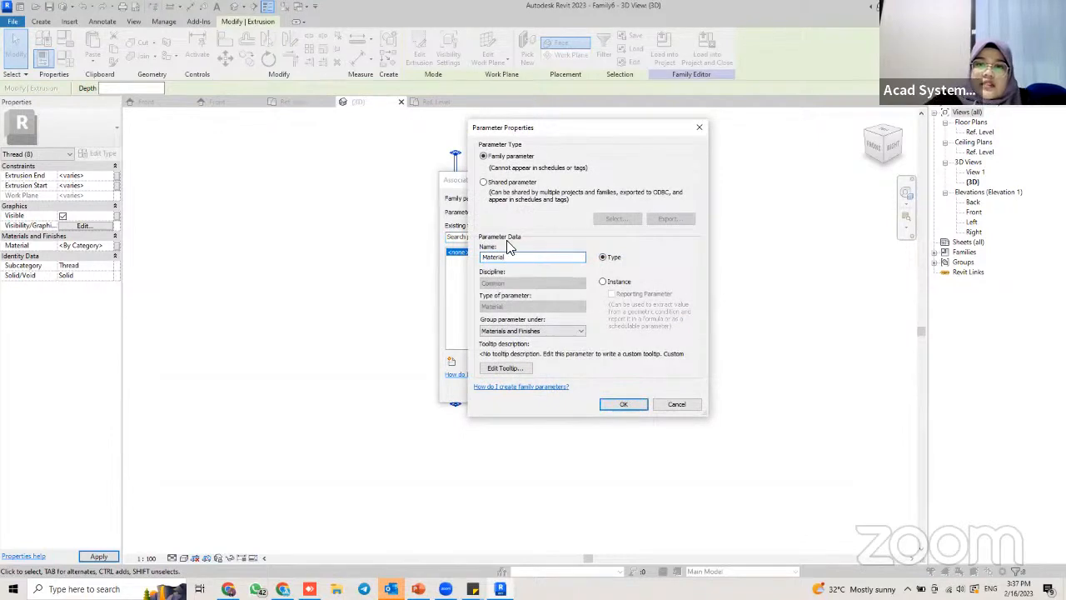
pyautogui.click(623, 404)
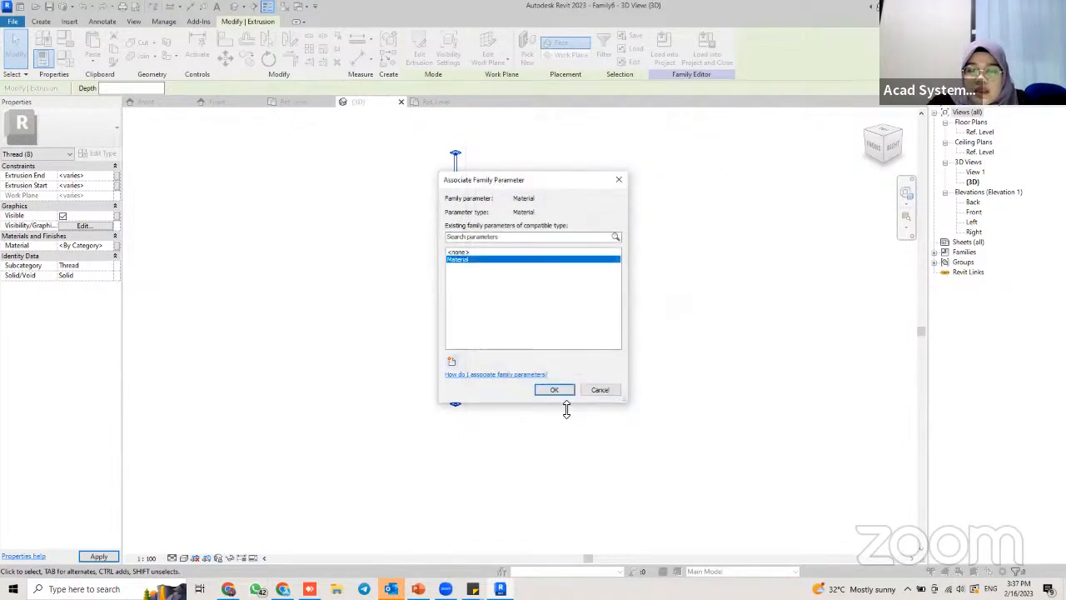
pyautogui.click(556, 389)
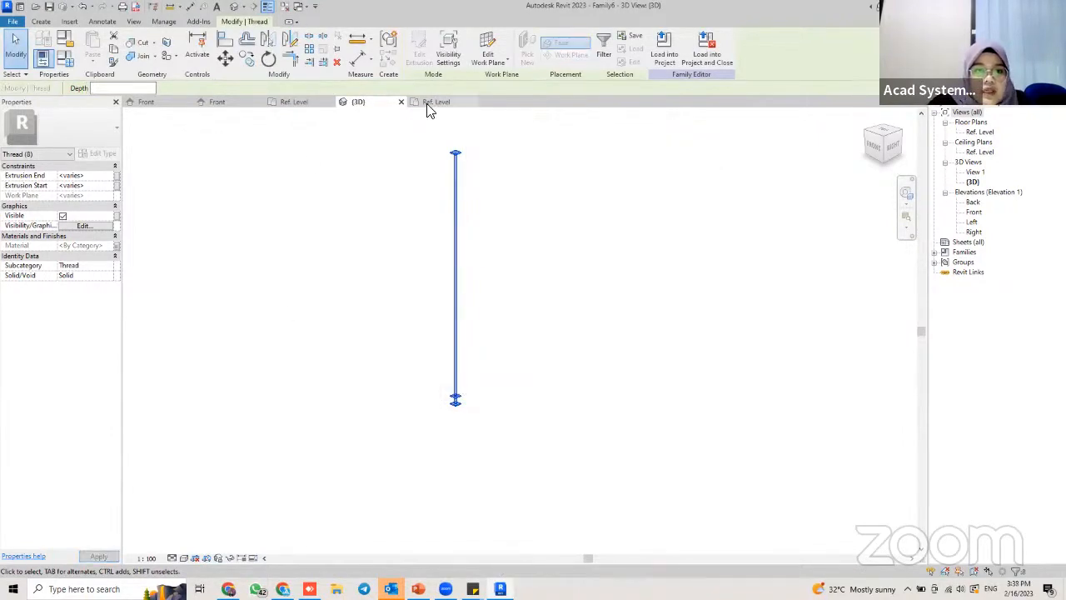
# Load the updated dropper family into the support family, overwriting the existing version
pyautogui.click(426, 103)
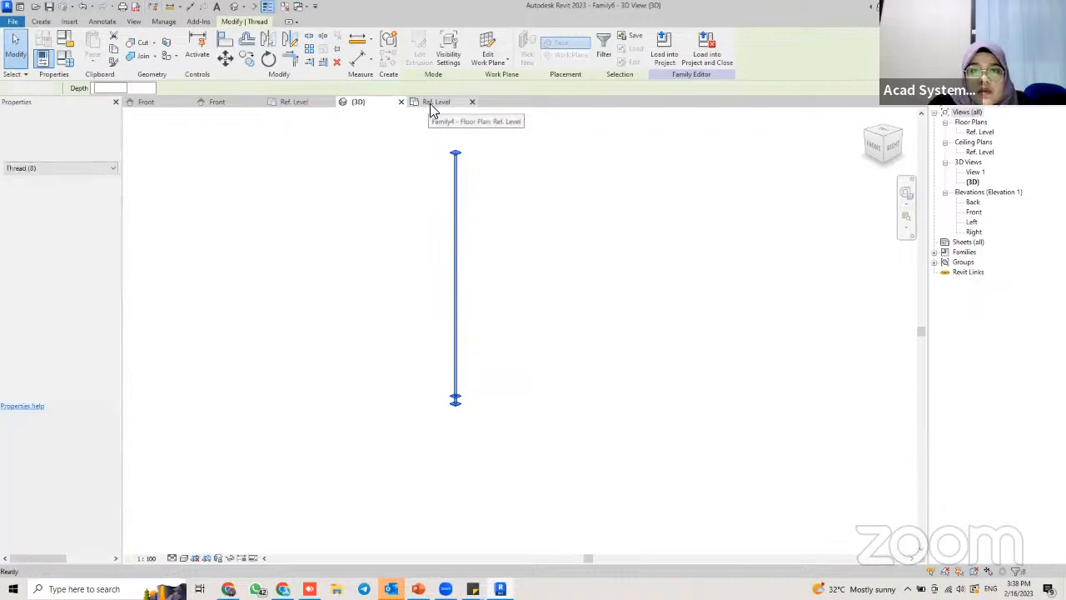
pyautogui.click(358, 103)
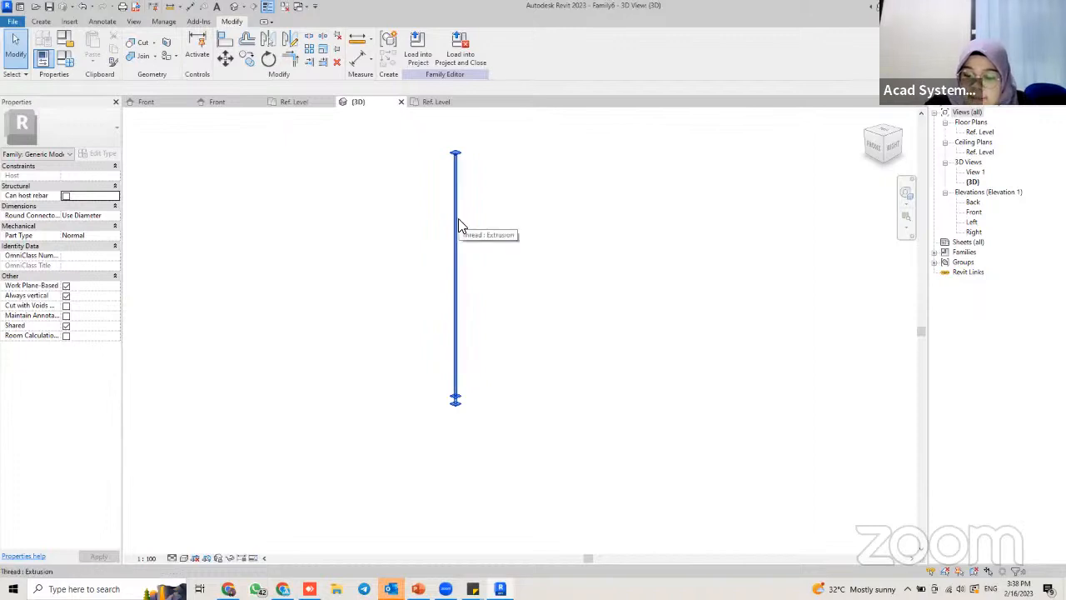
pyautogui.click(419, 52)
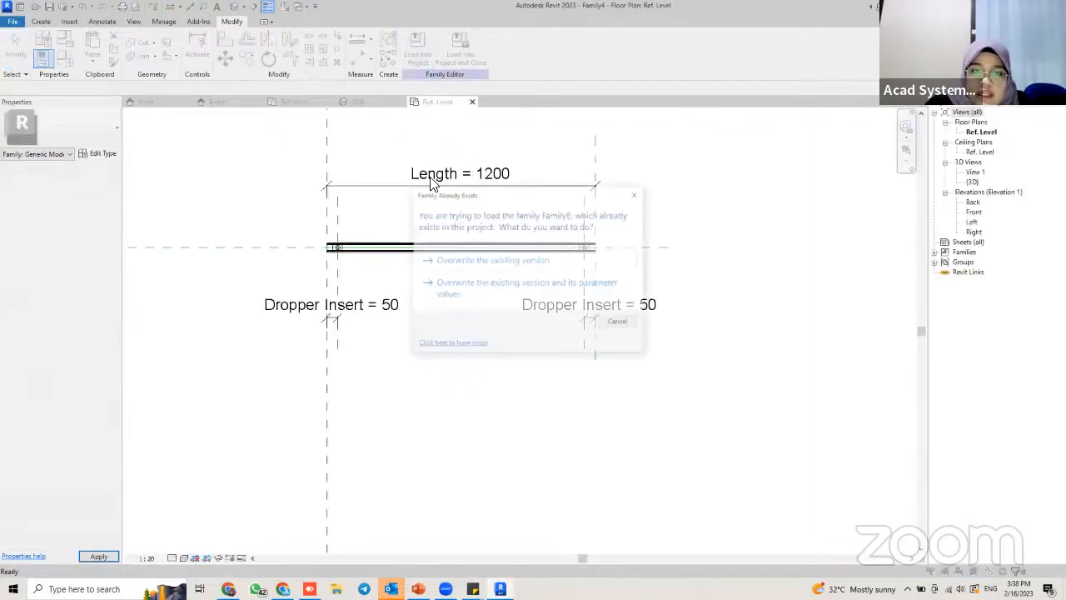
pyautogui.click(480, 264)
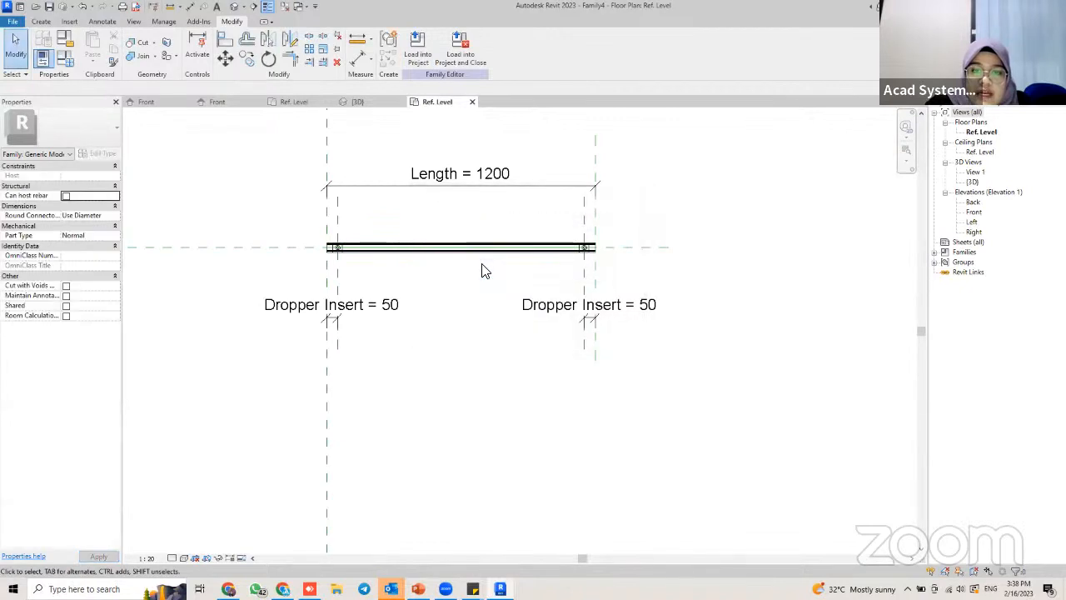
# In the support family's Front elevation, associate the left dropper's Dropper Height with the Thread Height parameter
pyautogui.click(358, 101)
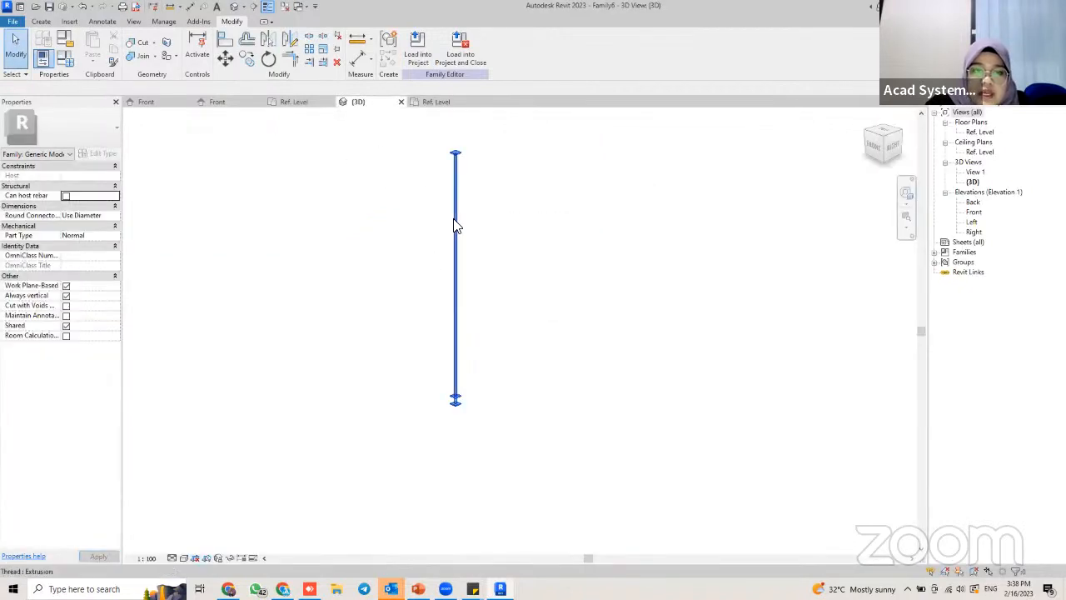
pyautogui.click(436, 101)
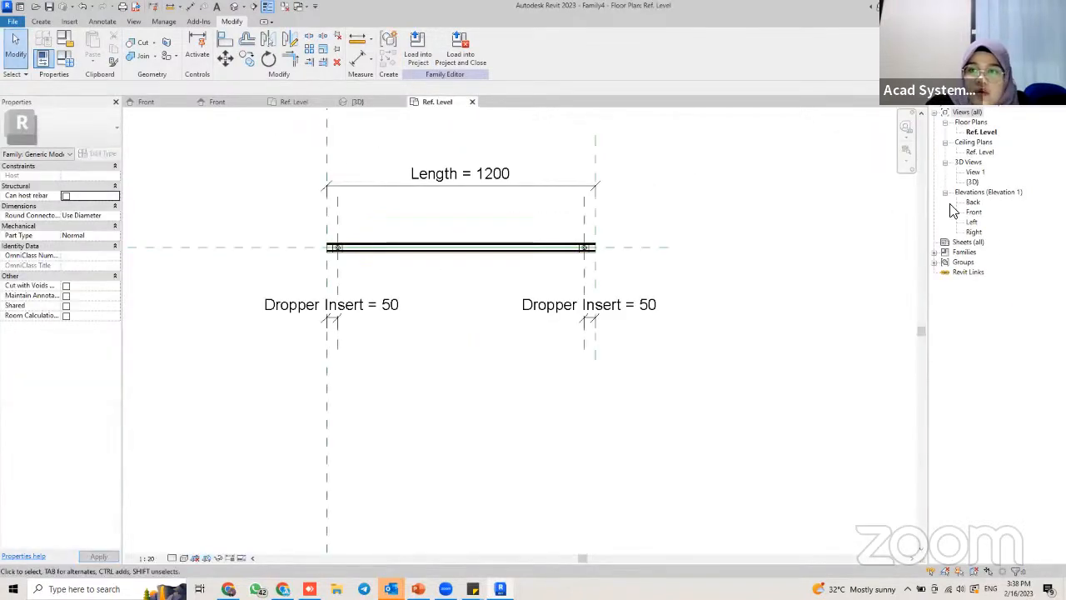
pyautogui.click(972, 211)
pyautogui.doubleClick(973, 212)
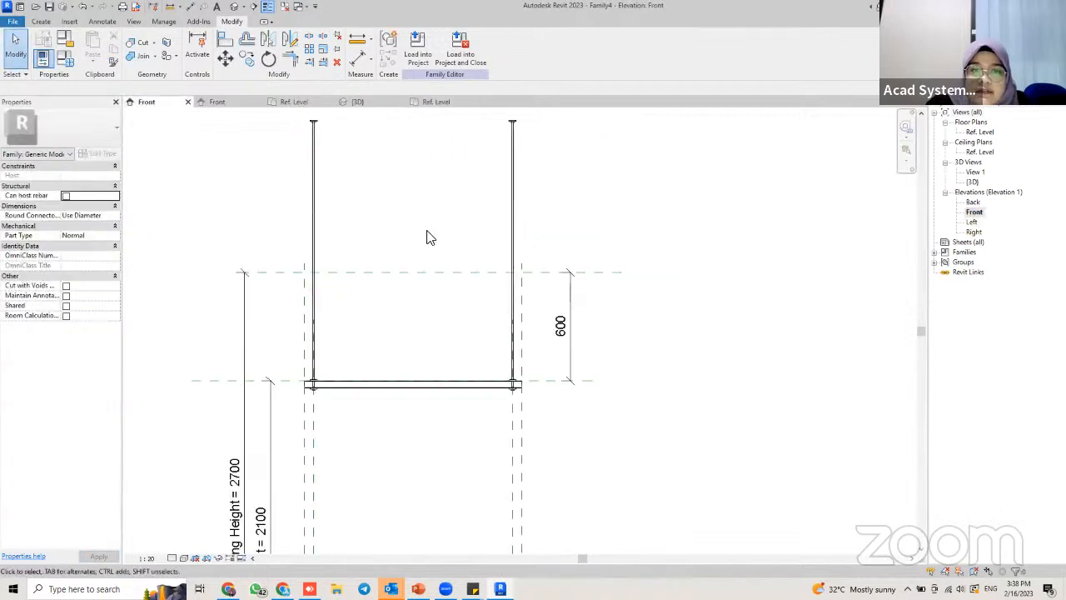
pyautogui.click(322, 174)
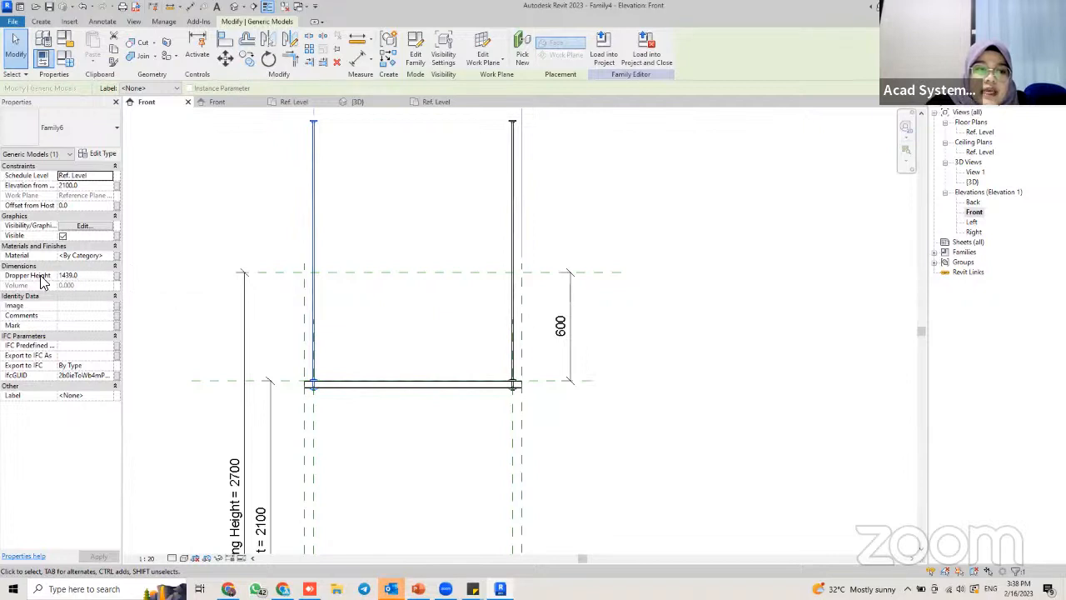
pyautogui.click(116, 282)
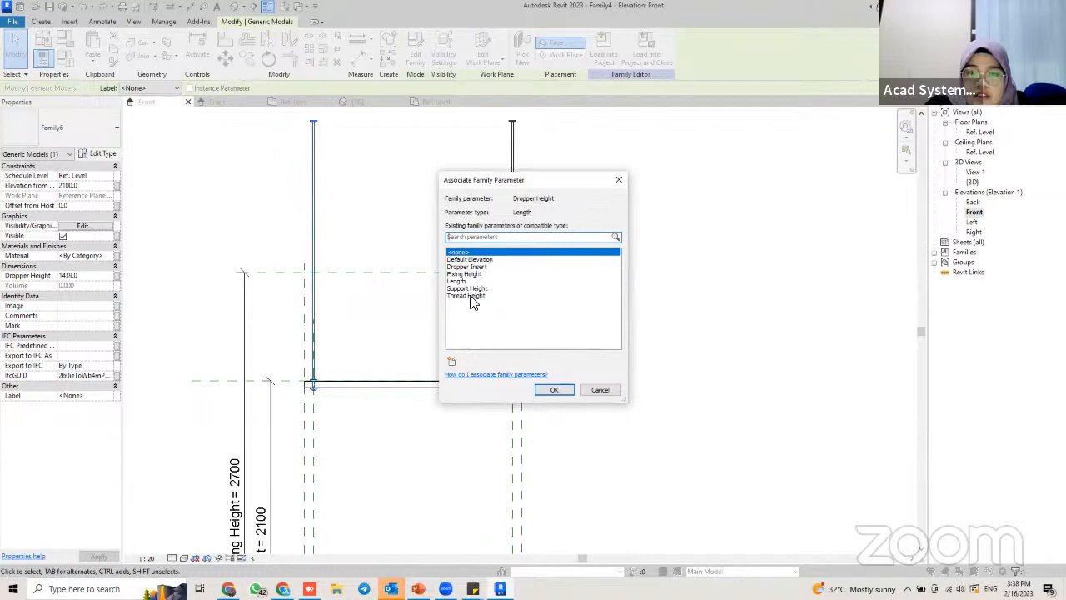
pyautogui.click(471, 296)
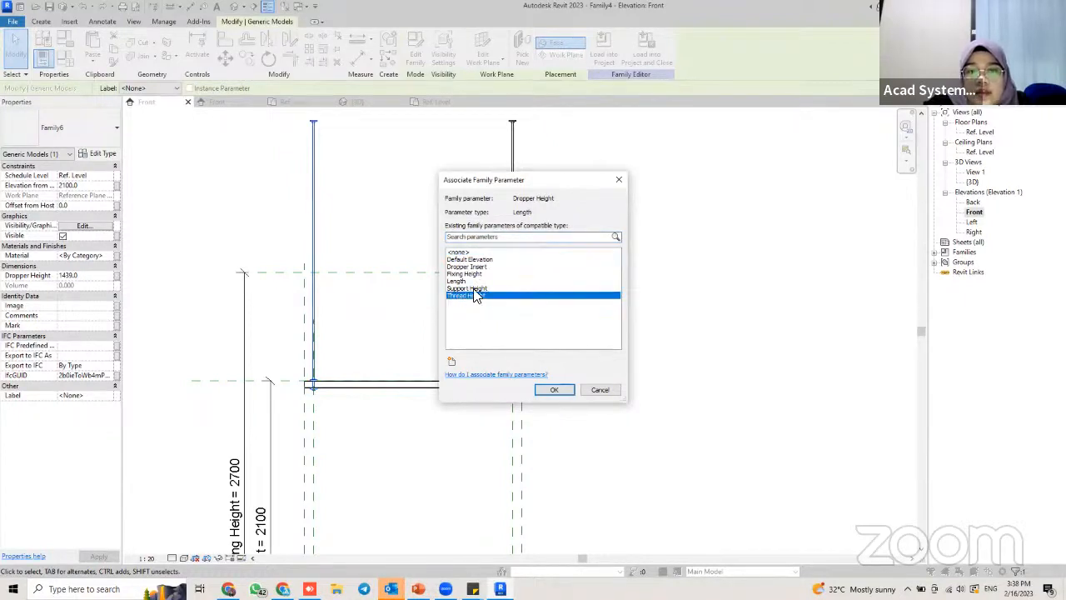
pyautogui.click(554, 390)
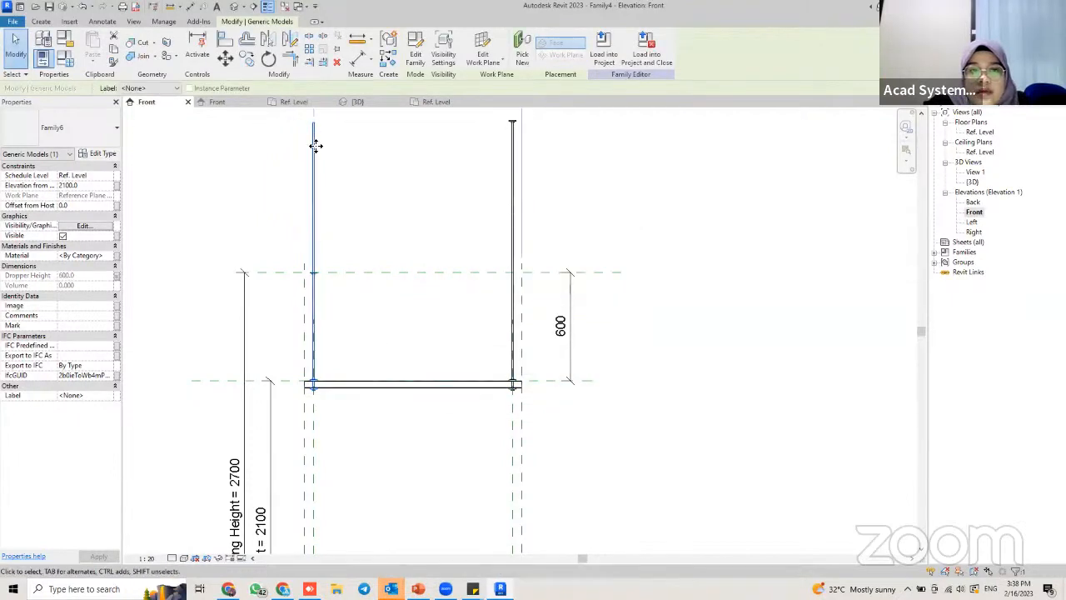
# In the dropper family's Front elevation, lock the top of the rod extrusion to the reference plane 10 mm below the topmost plane
pyautogui.click(418, 103)
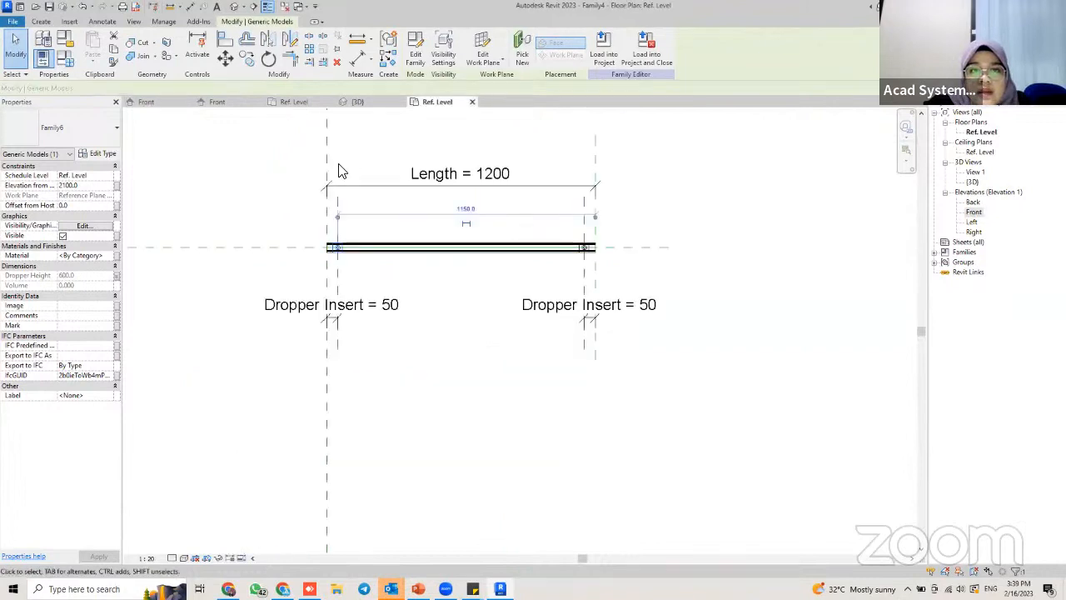
pyautogui.click(357, 102)
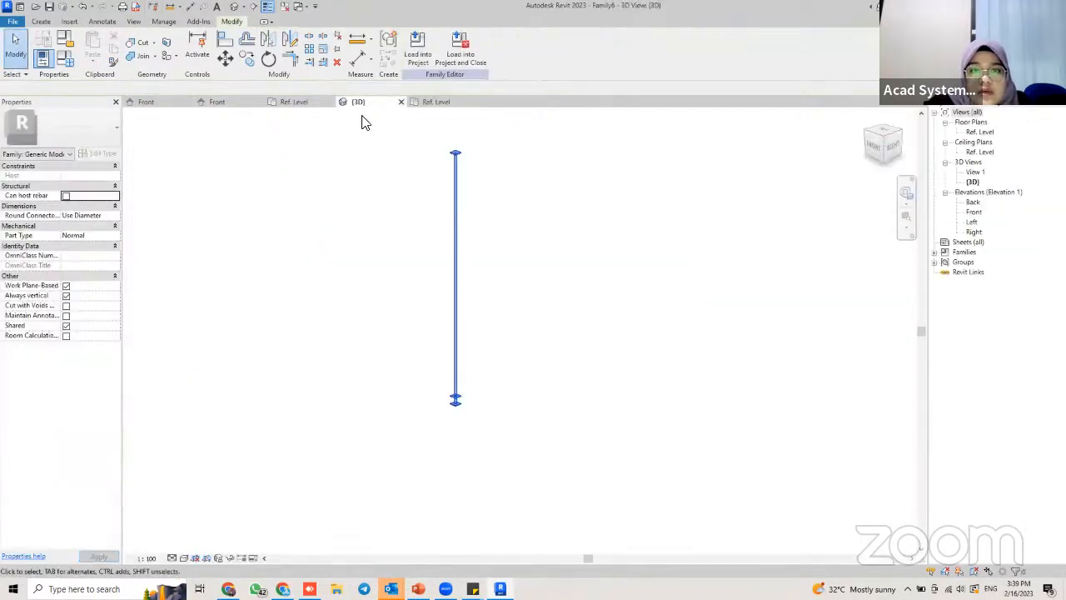
pyautogui.doubleClick(974, 212)
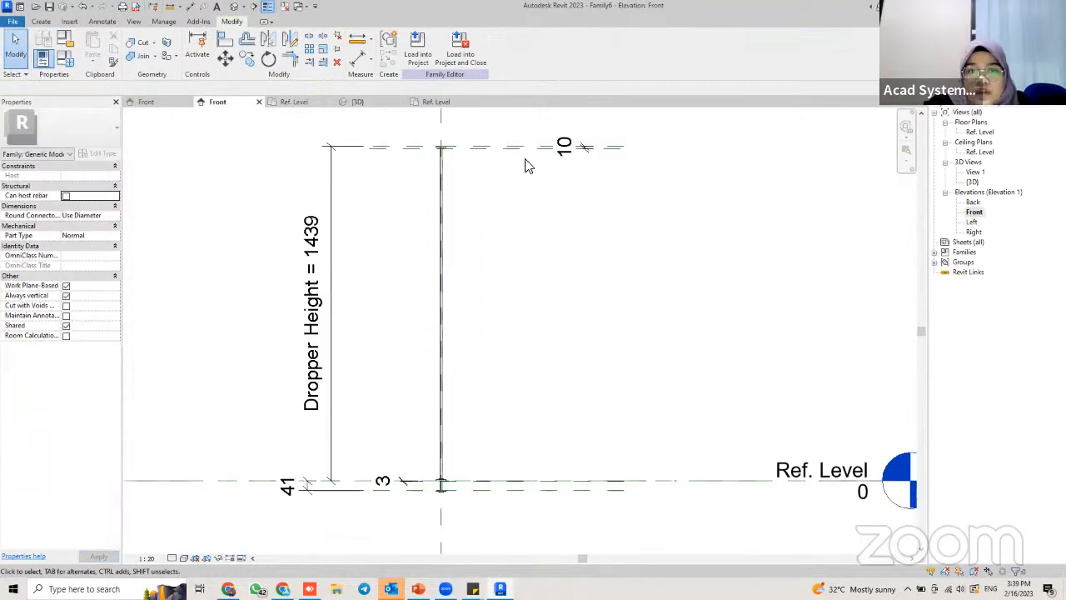
pyautogui.click(441, 167)
pyautogui.scroll(5, 433, 148)
pyautogui.moveTo(426, 145)
pyautogui.mouseDown()
pyautogui.moveTo(431, 166)
pyautogui.moveTo(429, 142)
pyautogui.mouseUp()
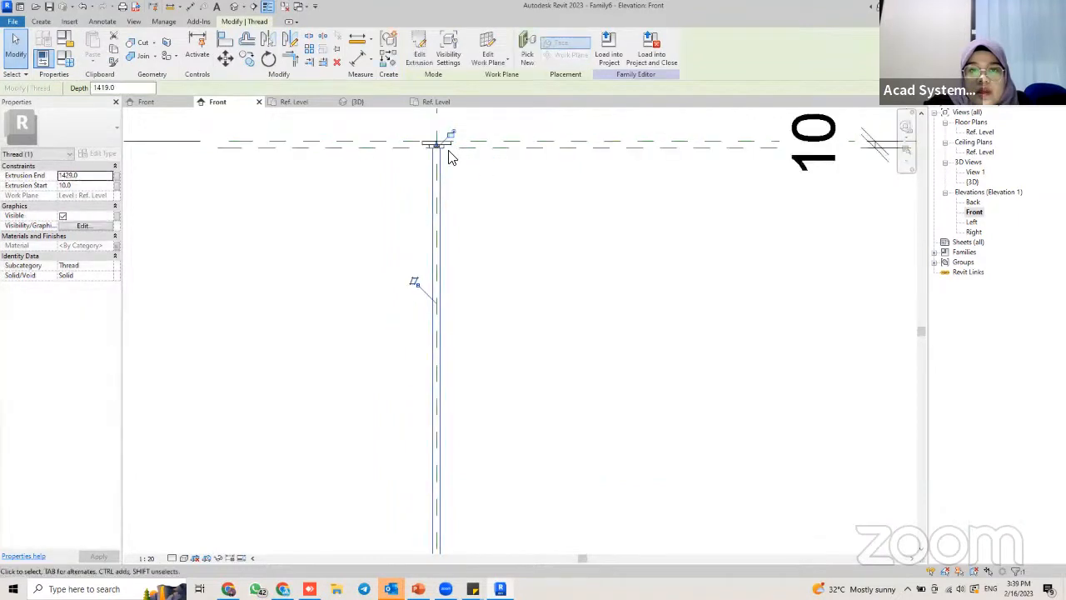
pyautogui.scroll(2, 429, 159)
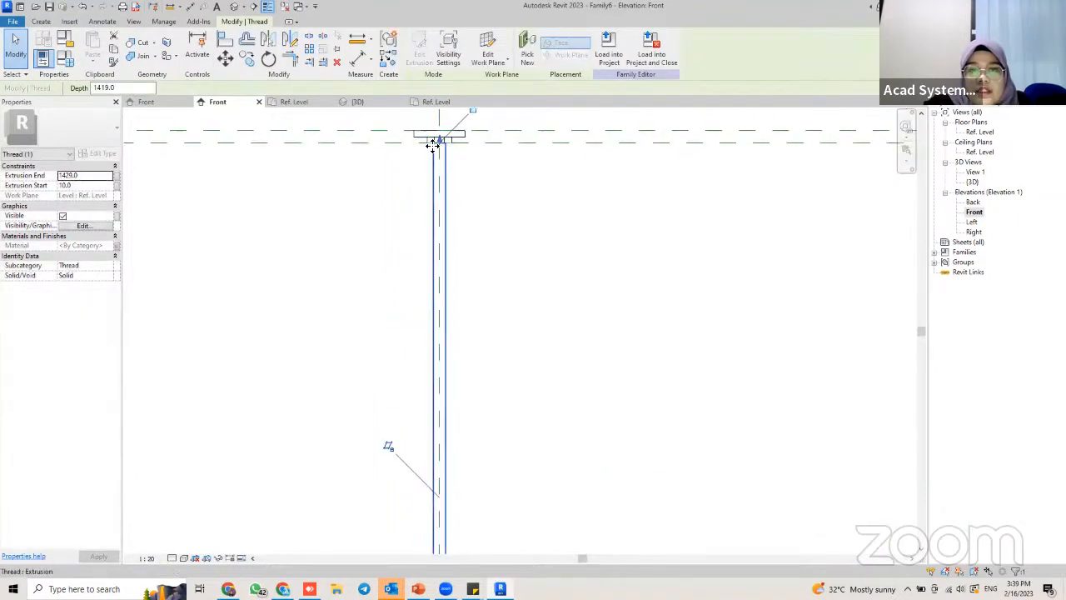
pyautogui.scroll(-3, 524, 154)
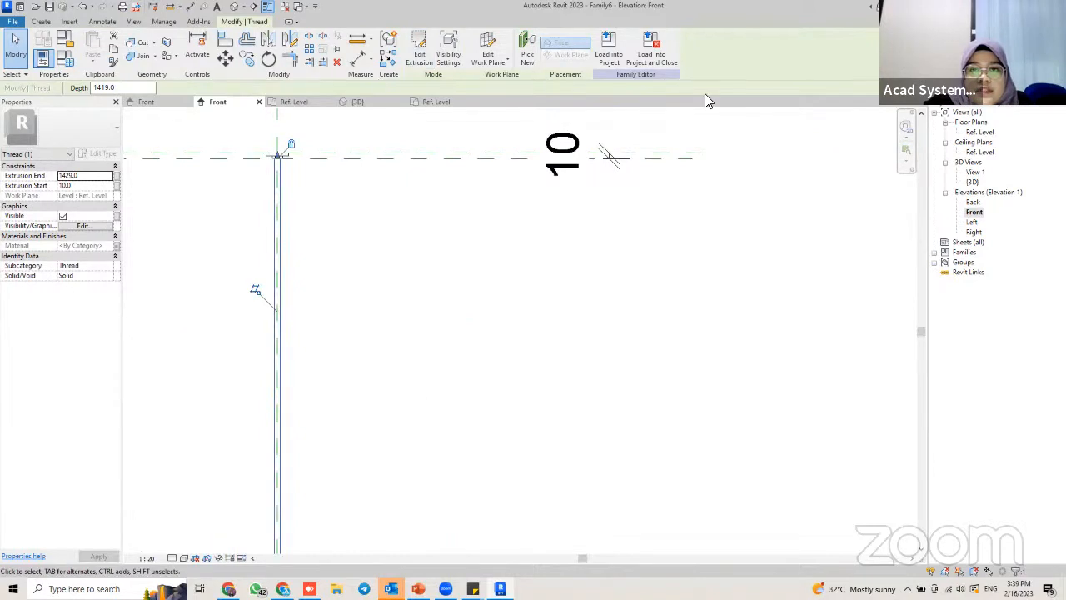
# Load the edited dropper family into the support family, overwriting the existing version, and check the left dropper's top in the Front elevation
pyautogui.click(608, 50)
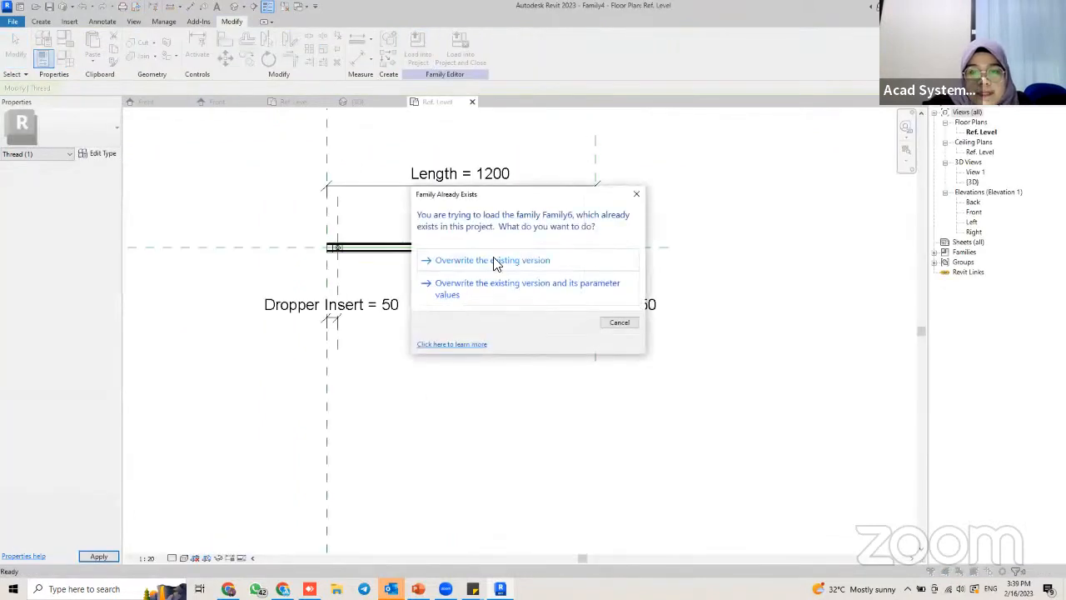
pyautogui.click(495, 260)
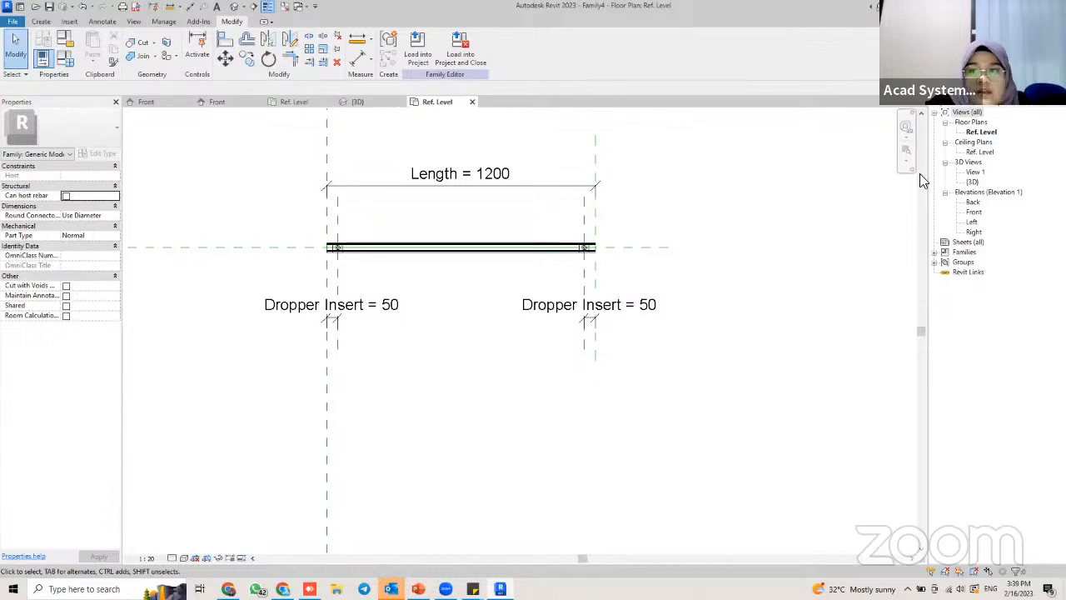
pyautogui.click(973, 212)
pyautogui.doubleClick(972, 213)
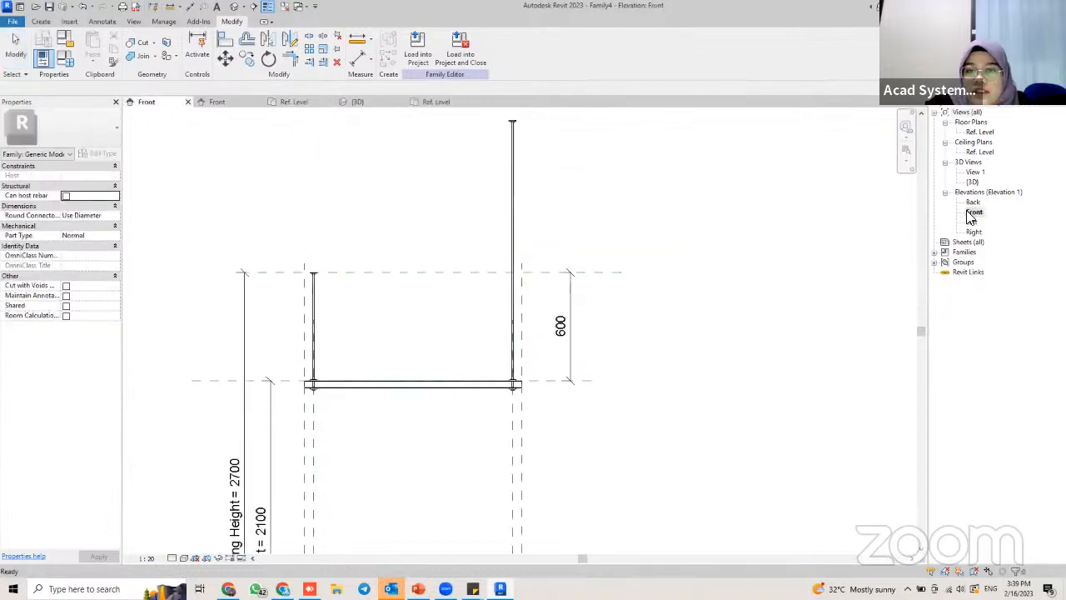
pyautogui.scroll(3, 416, 278)
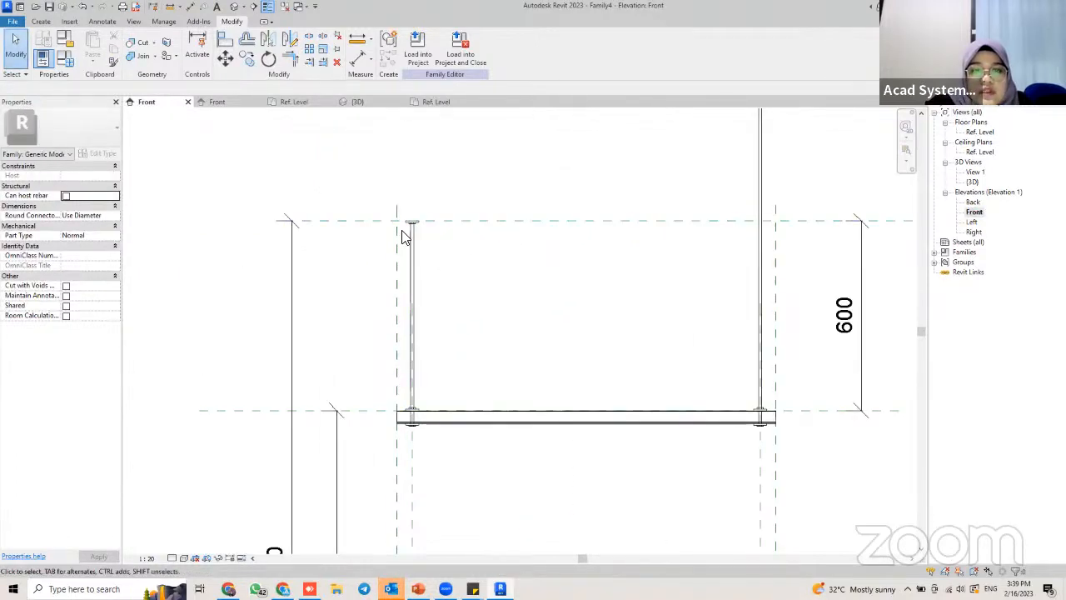
pyautogui.scroll(3, 406, 218)
pyautogui.scroll(2, 411, 215)
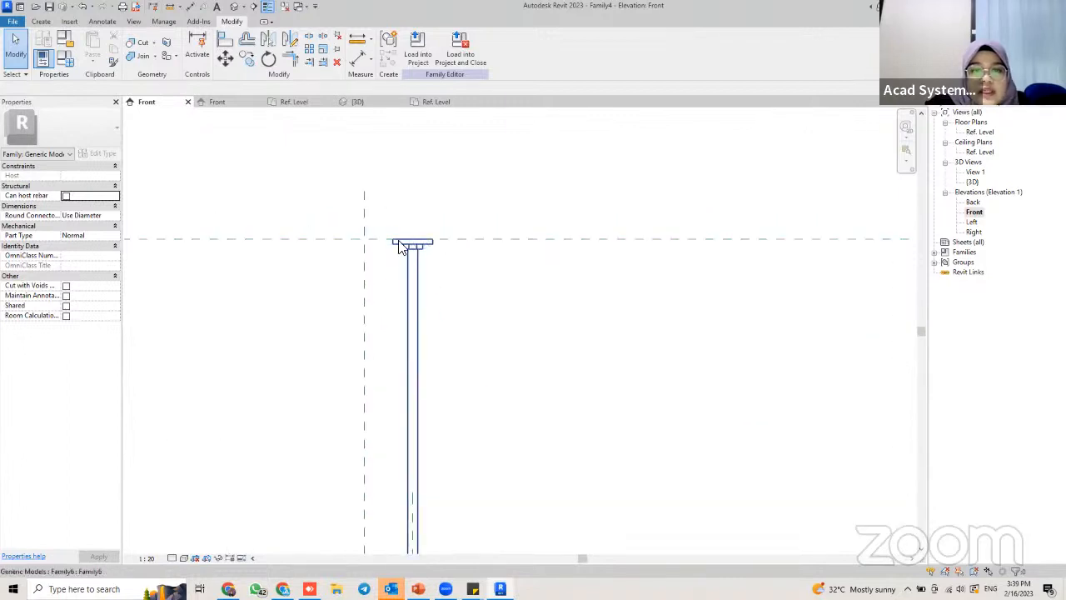
# Associate the right dropper's Dropper Height with the Thread Height parameter
pyautogui.scroll(-5, 595, 191)
pyautogui.moveTo(595, 185); pyautogui.dragTo(395, 235, button='middle')
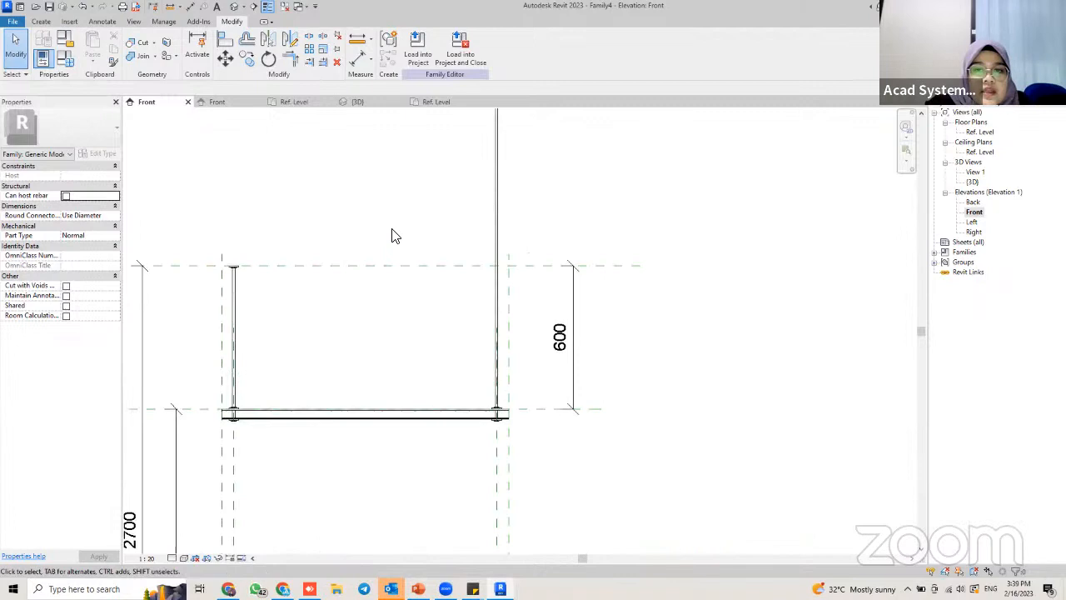
pyautogui.click(499, 190)
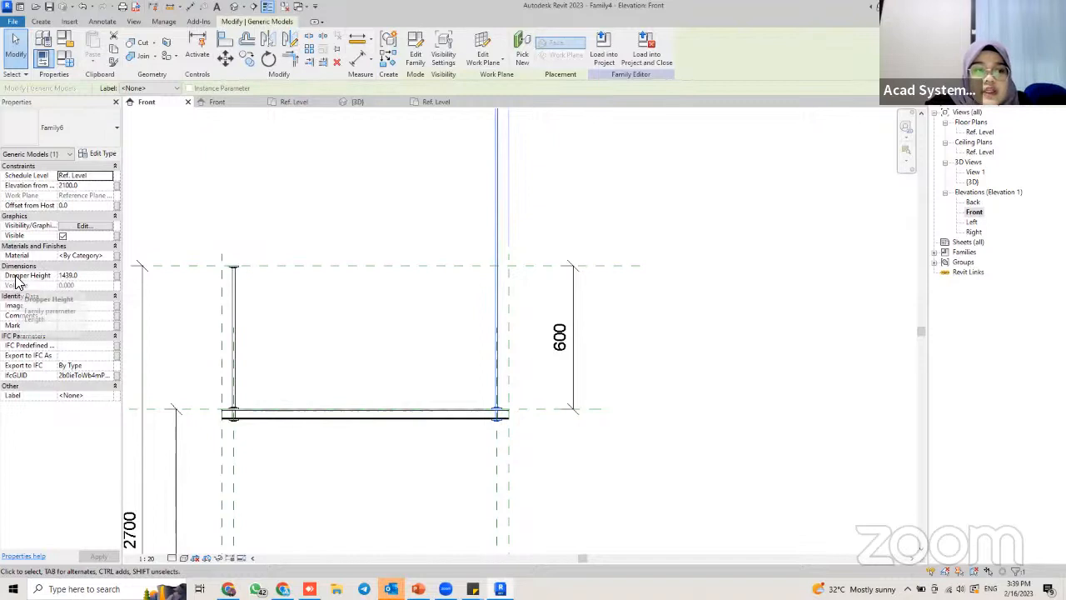
pyautogui.click(117, 277)
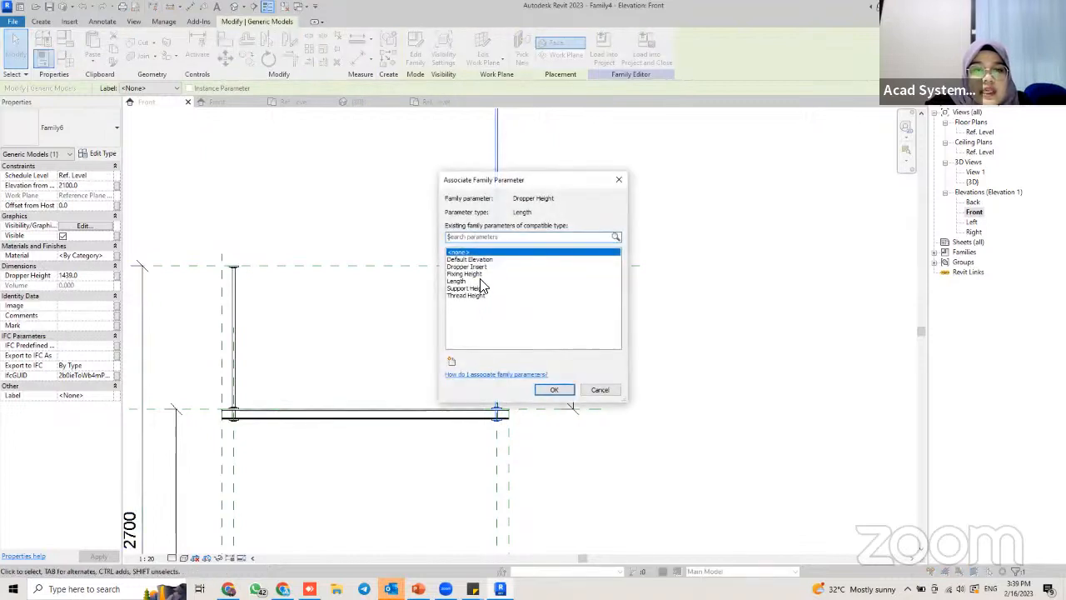
pyautogui.click(465, 296)
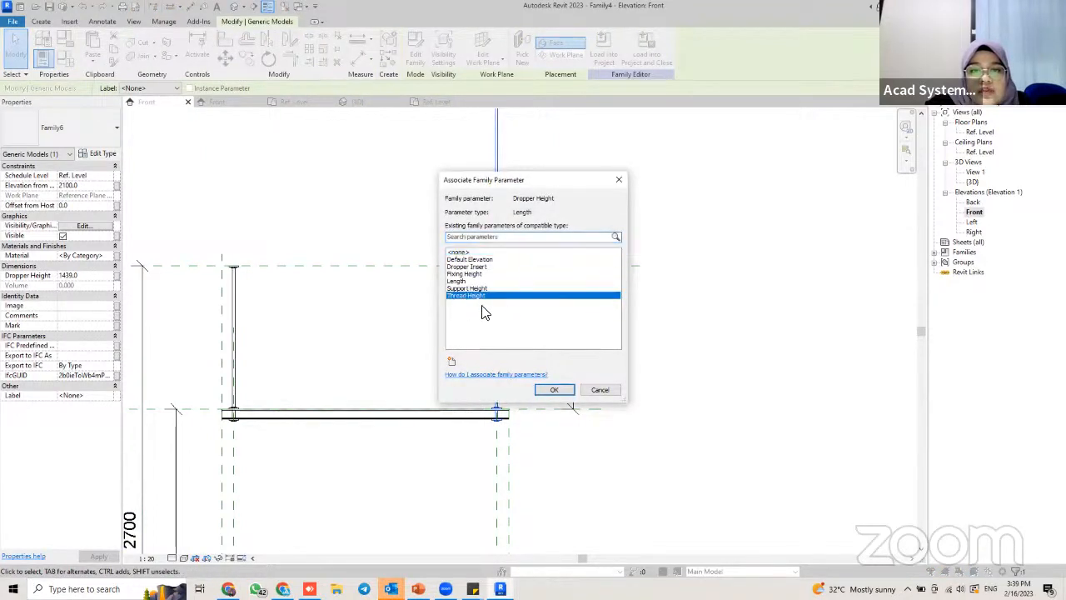
pyautogui.click(554, 391)
pyautogui.scroll(-1, 424, 281)
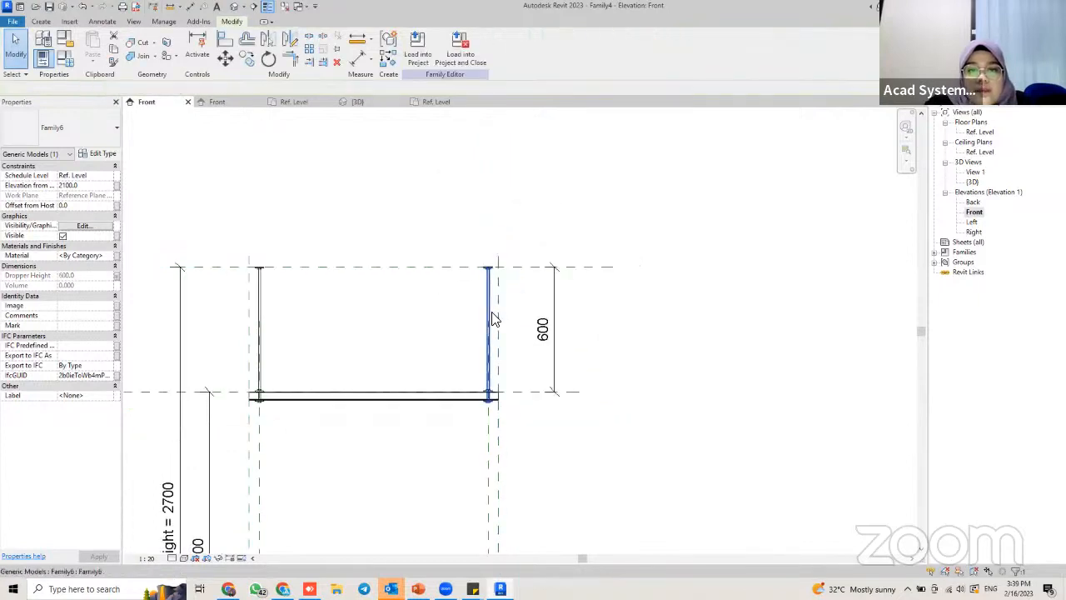
pyautogui.click(463, 300)
pyautogui.scroll(-1, 333, 327)
pyautogui.moveTo(360, 306); pyautogui.dragTo(394, 269, button='middle')
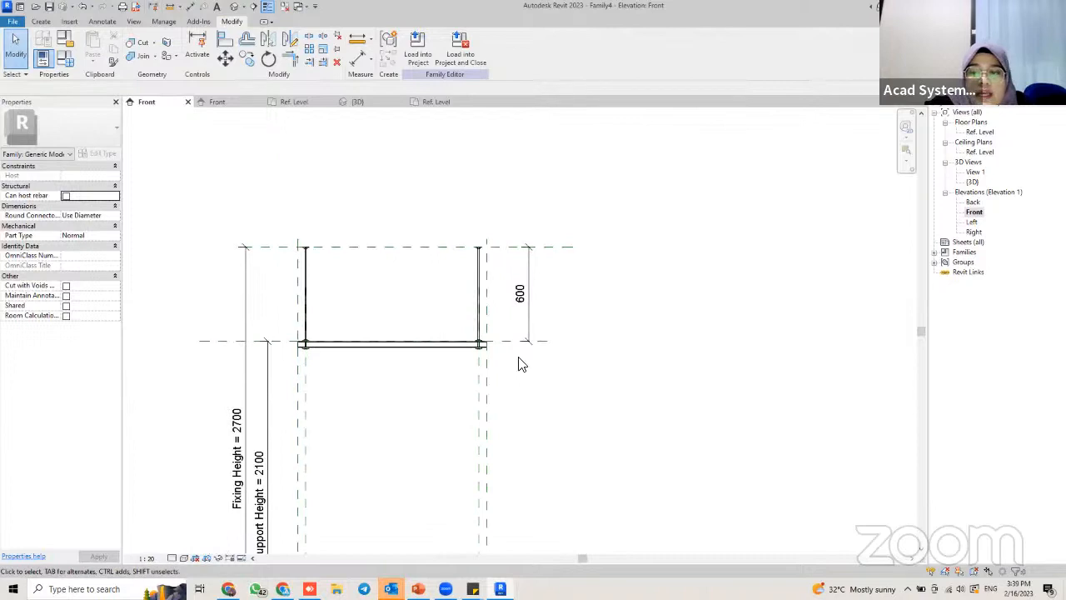
pyautogui.scroll(2, 419, 293)
pyautogui.moveTo(424, 297); pyautogui.dragTo(460, 283, button='middle')
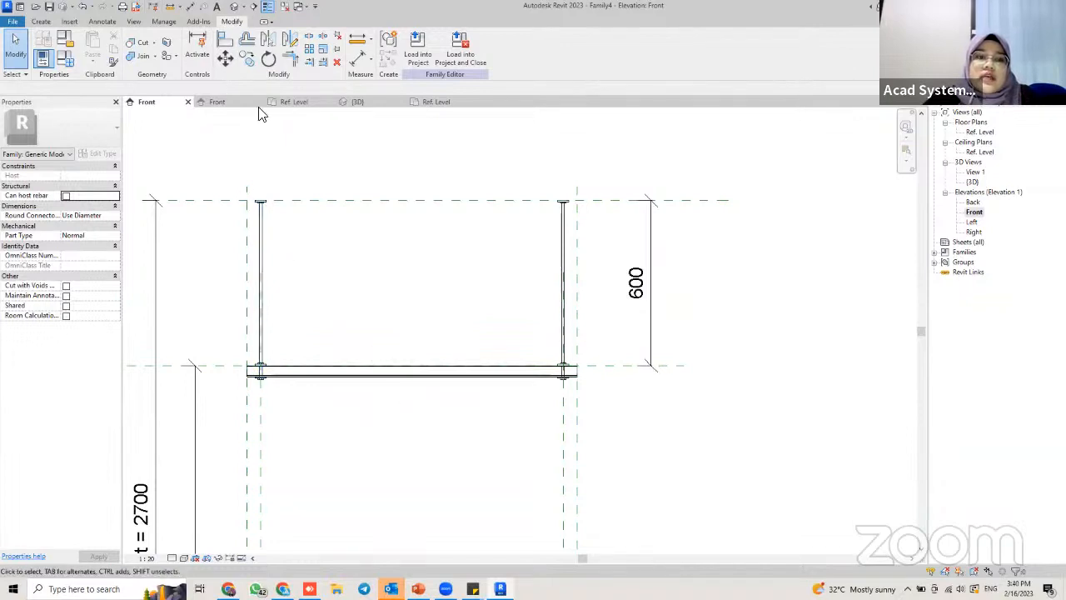
# Open the default 3D view of the support family and examine the channel with its two droppers
pyautogui.click(234, 6)
pyautogui.keyDown('shift'); pyautogui.moveTo(578, 280); pyautogui.dragTo(516, 358, button='middle'); pyautogui.keyUp('shift')
pyautogui.moveTo(514, 353); pyautogui.dragTo(576, 304, button='middle')
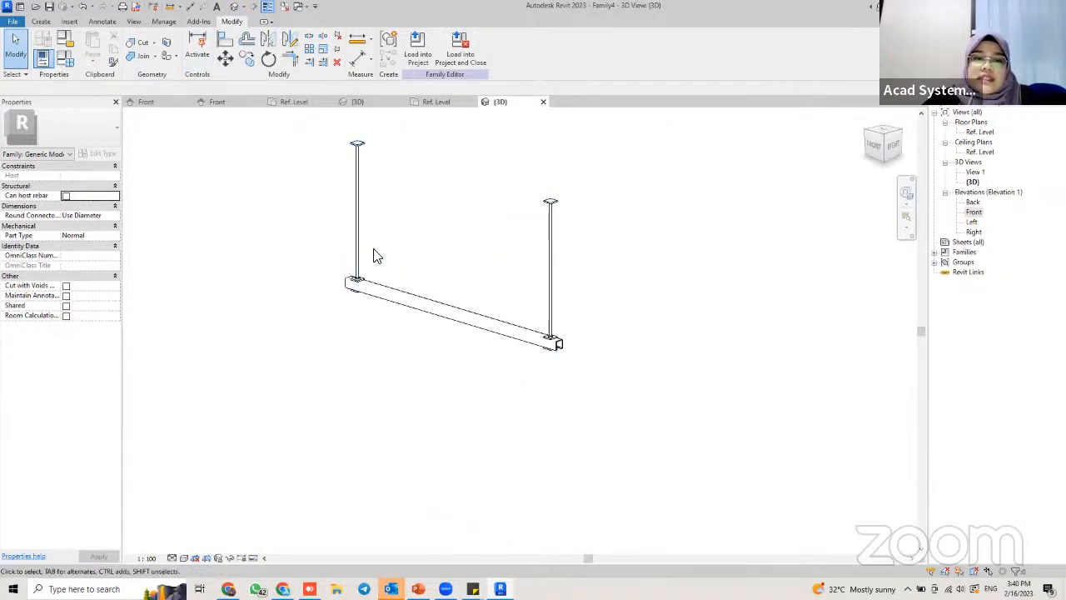
pyautogui.moveTo(371, 113); pyautogui.dragTo(377, 196, button='middle')
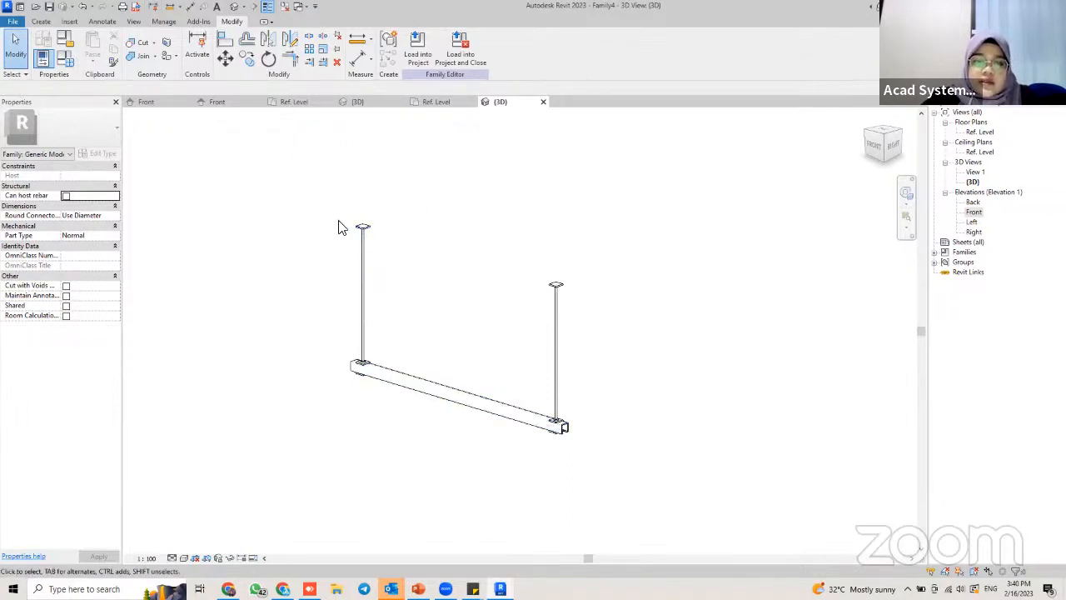
pyautogui.scroll(2, 459, 371)
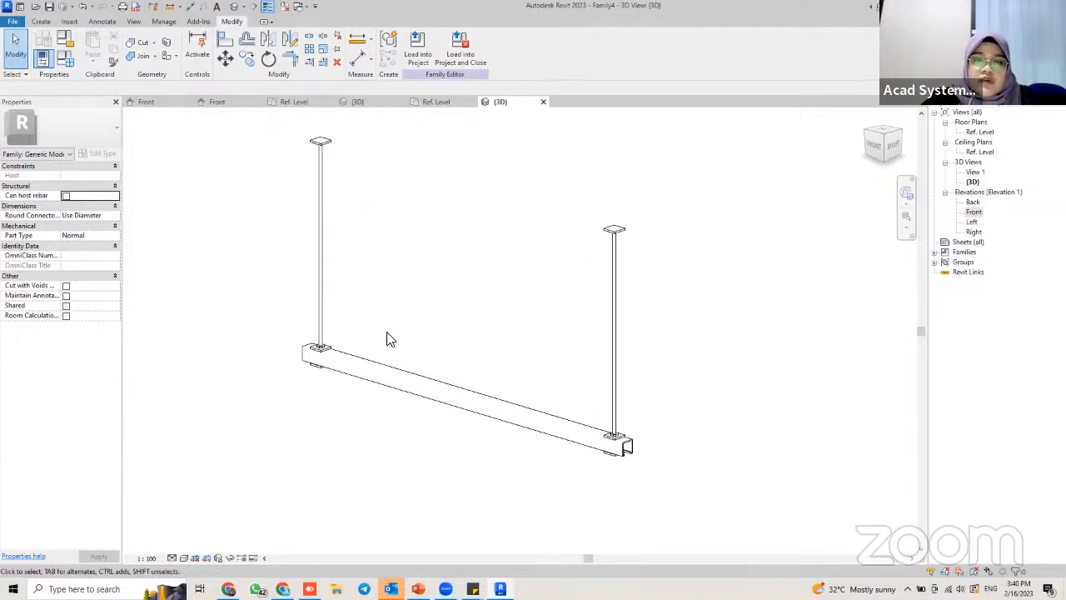
pyautogui.scroll(-2, 389, 339)
pyautogui.moveTo(392, 341); pyautogui.dragTo(390, 367, button='middle')
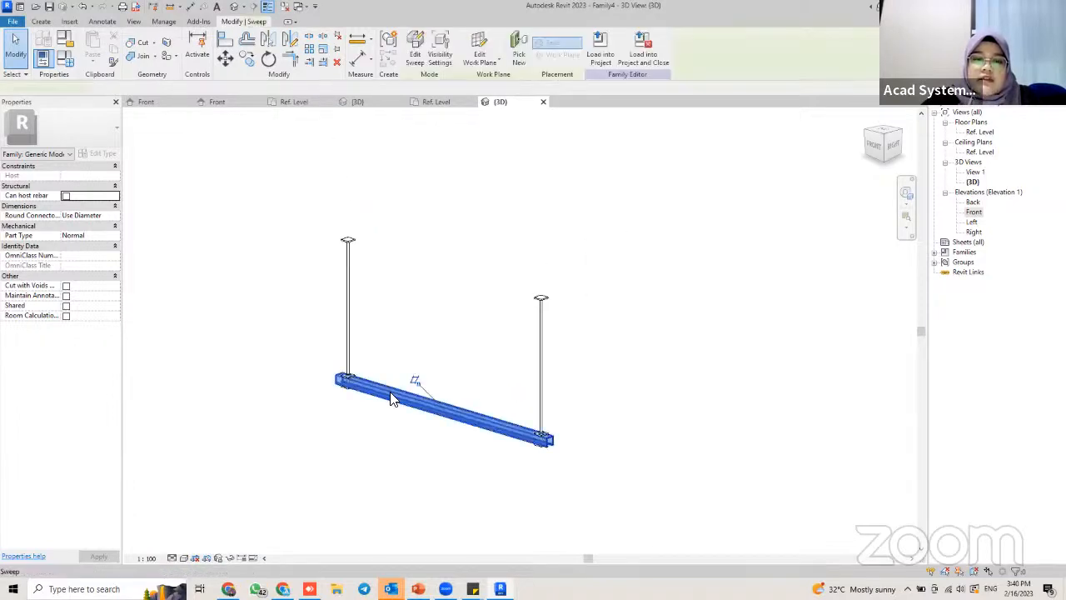
pyautogui.click(395, 394)
pyautogui.click(374, 364)
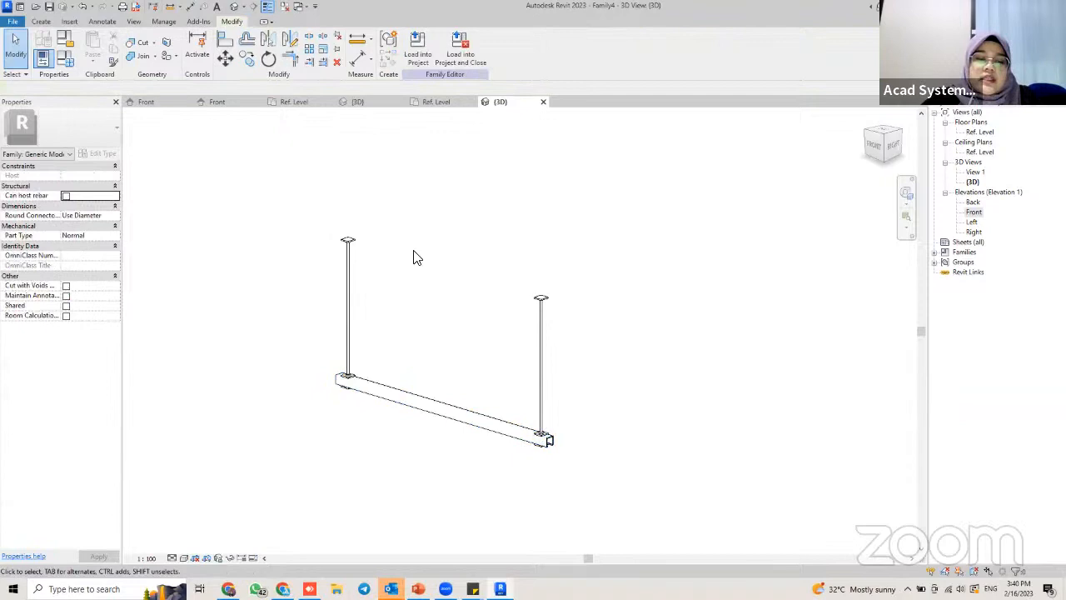
# Create a new Generic Models subcategory named Strut in the family's Object Styles
pyautogui.click(165, 22)
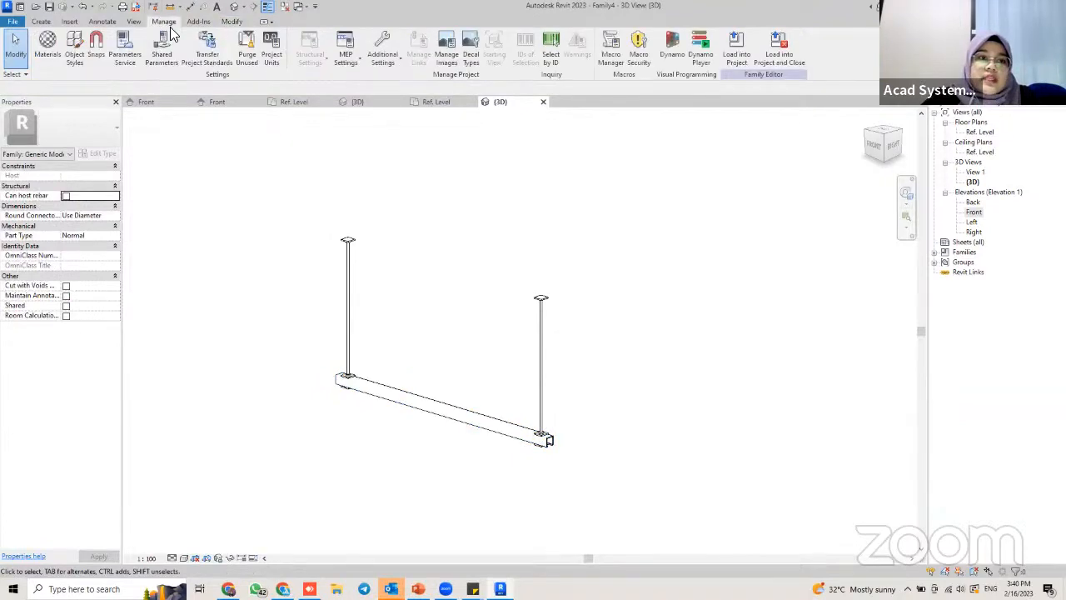
pyautogui.click(74, 50)
pyautogui.moveTo(332, 79); pyautogui.dragTo(347, 78)
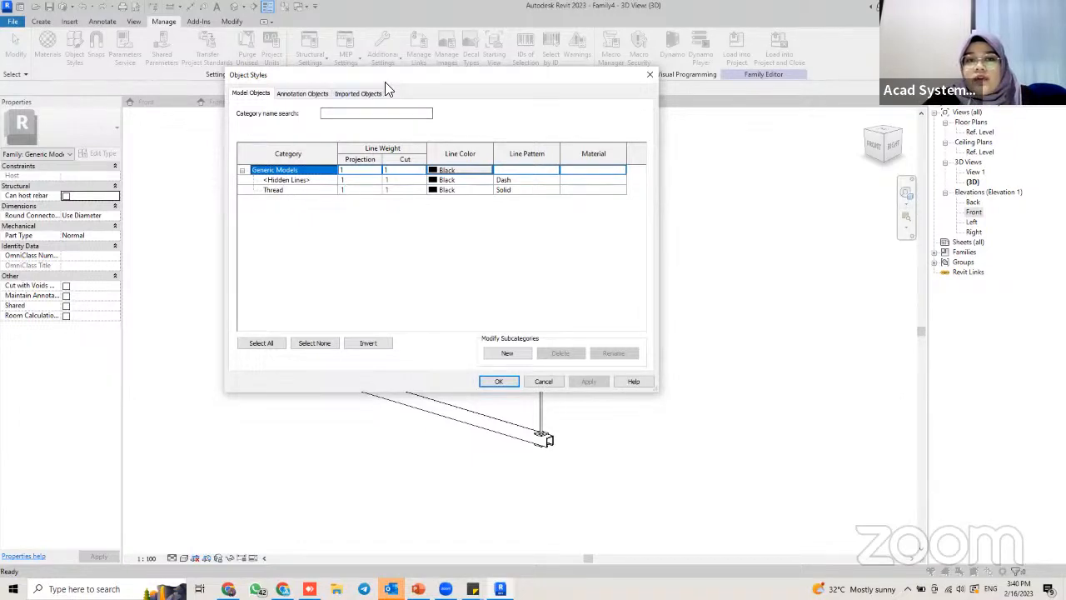
pyautogui.moveTo(396, 81); pyautogui.dragTo(385, 108)
pyautogui.moveTo(469, 97); pyautogui.dragTo(547, 116)
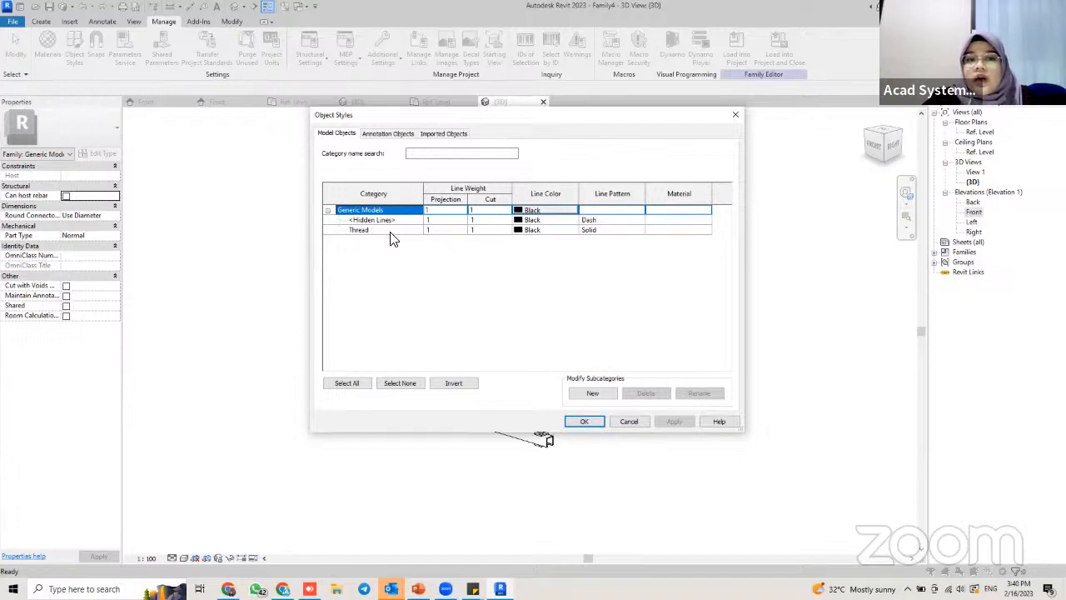
pyautogui.moveTo(447, 115); pyautogui.dragTo(314, 88)
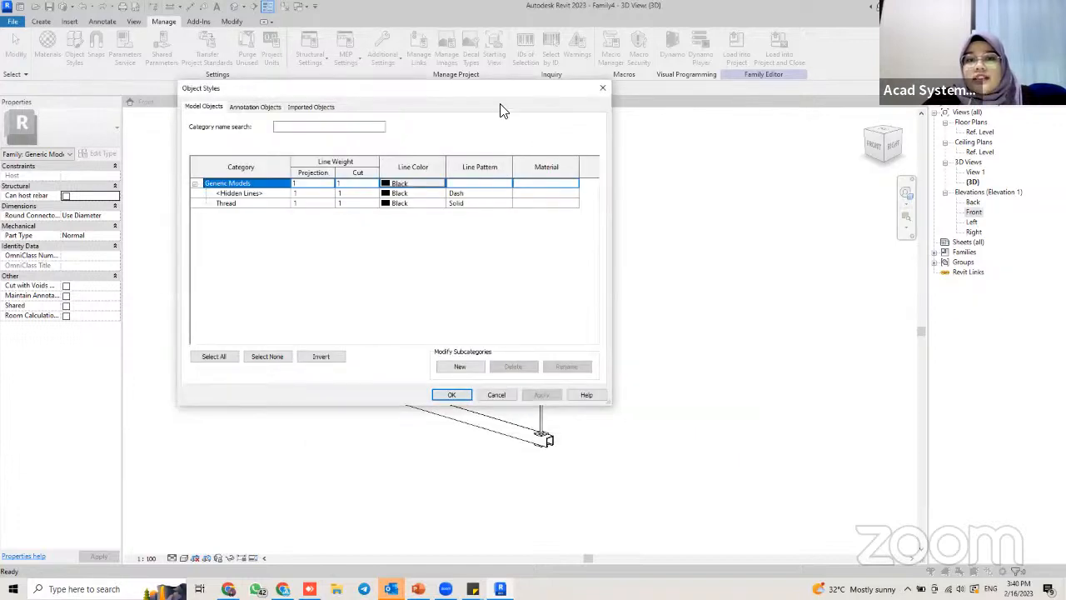
pyautogui.moveTo(486, 93); pyautogui.dragTo(373, 87)
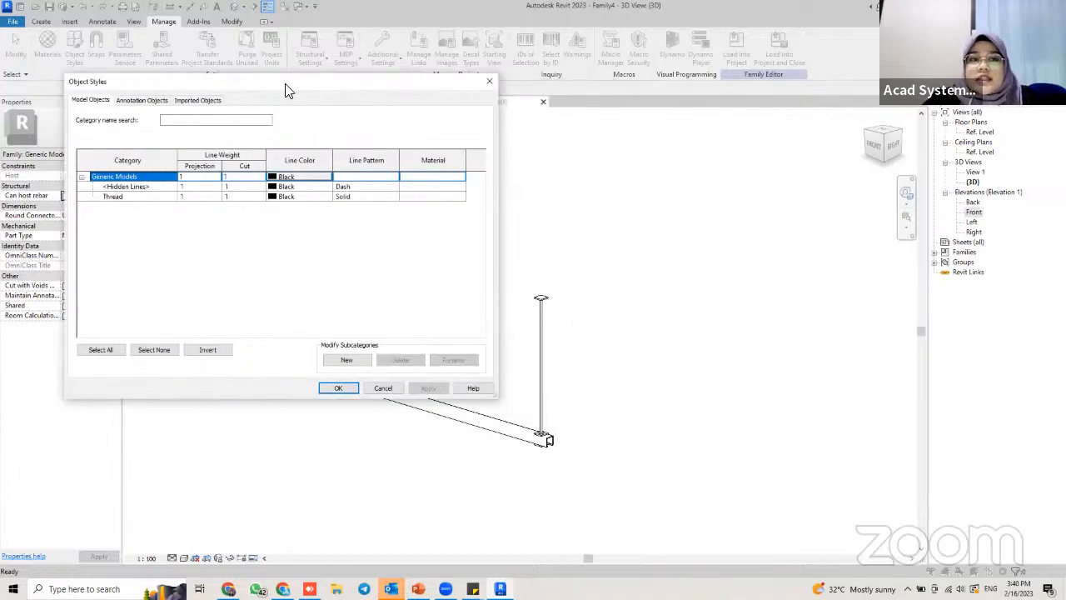
pyautogui.moveTo(286, 89); pyautogui.dragTo(503, 111)
pyautogui.click(356, 223)
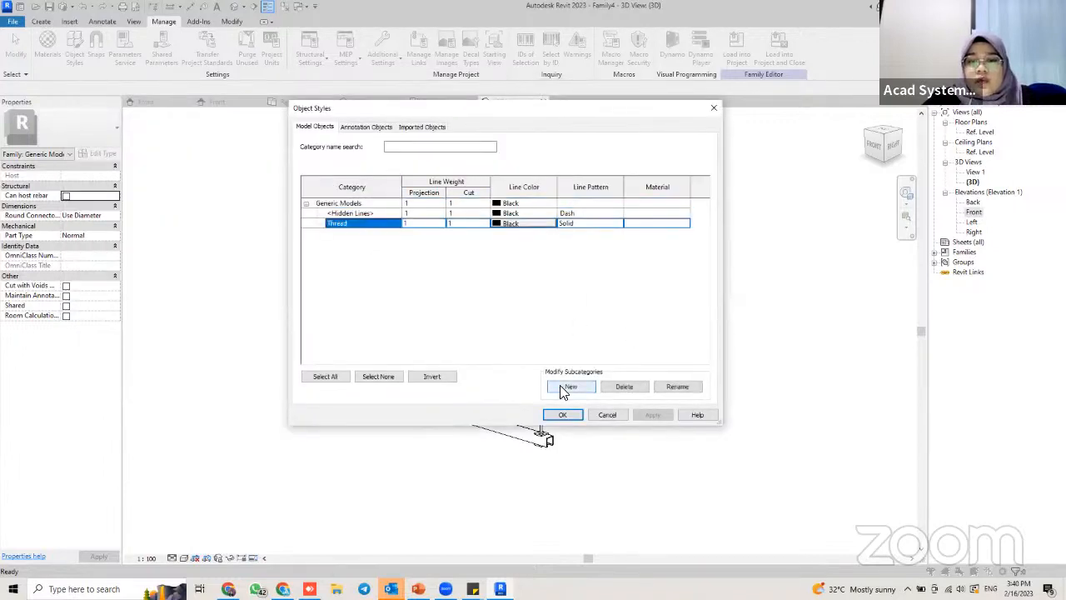
pyautogui.click(571, 386)
pyautogui.write('S')
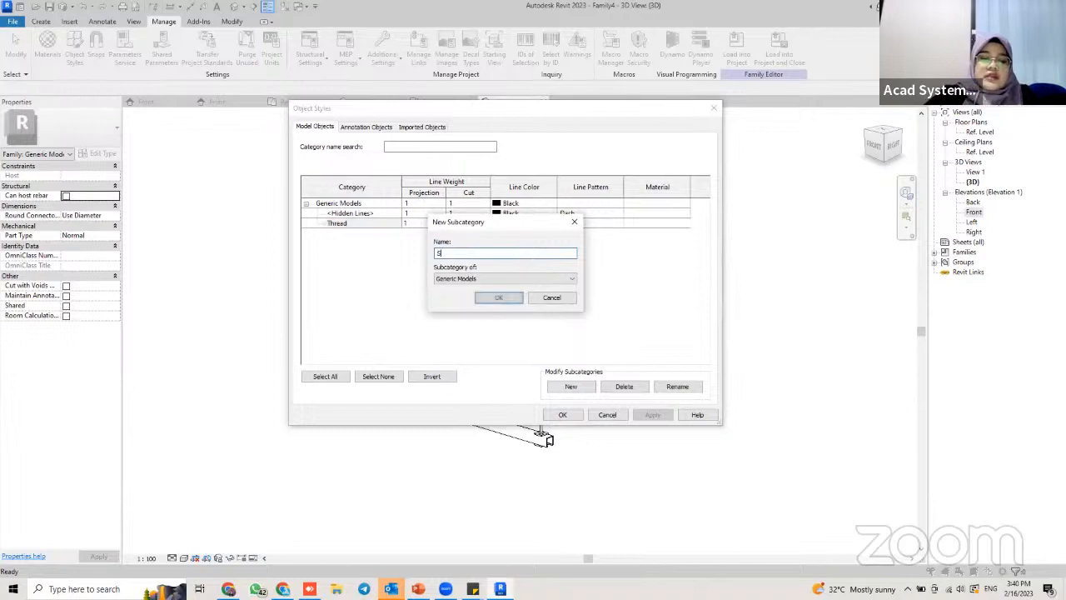
pyautogui.write('tiut')
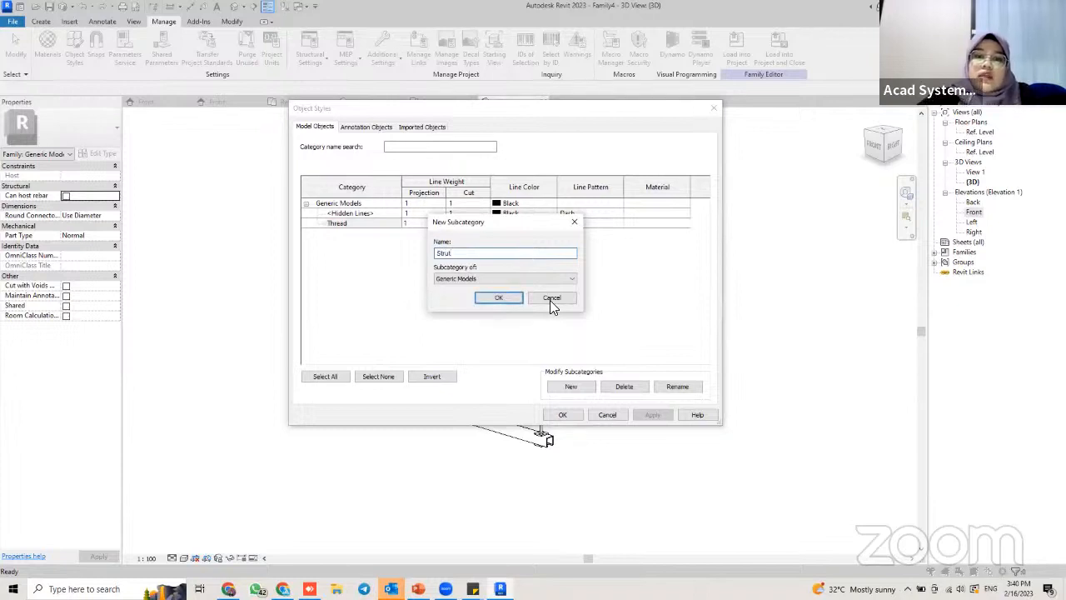
pyautogui.click(500, 298)
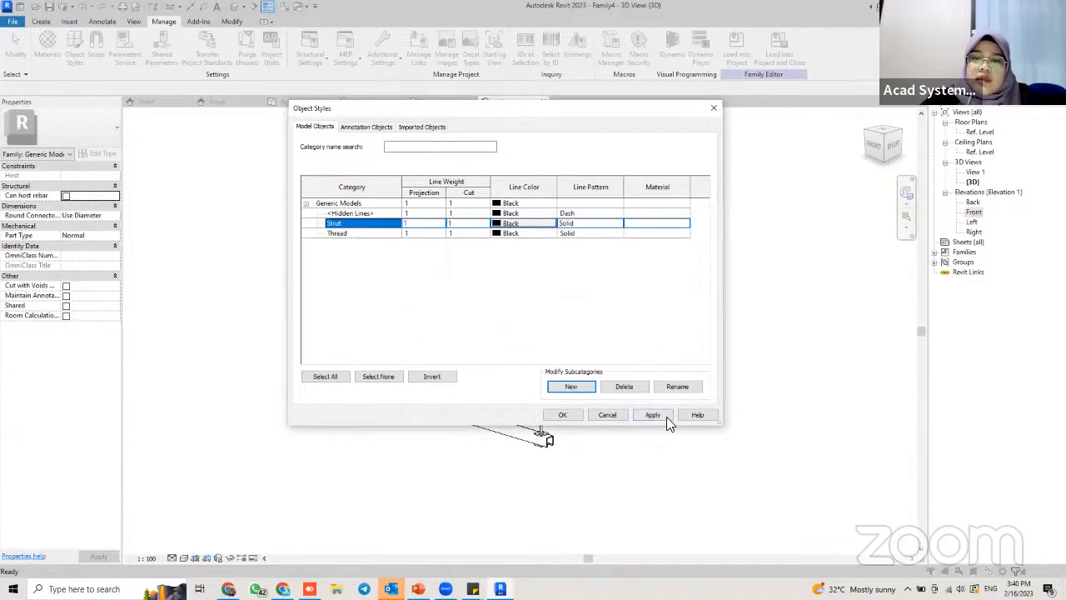
pyautogui.click(654, 415)
pyautogui.click(560, 416)
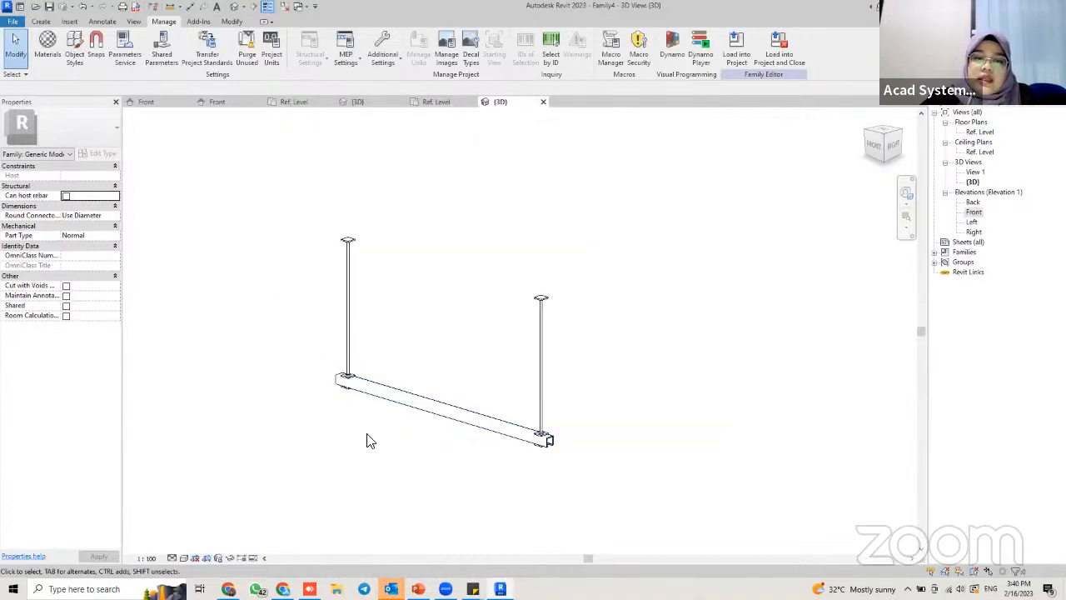
# Assign the horizontal channel sweep to the Strut subcategory
pyautogui.click(389, 392)
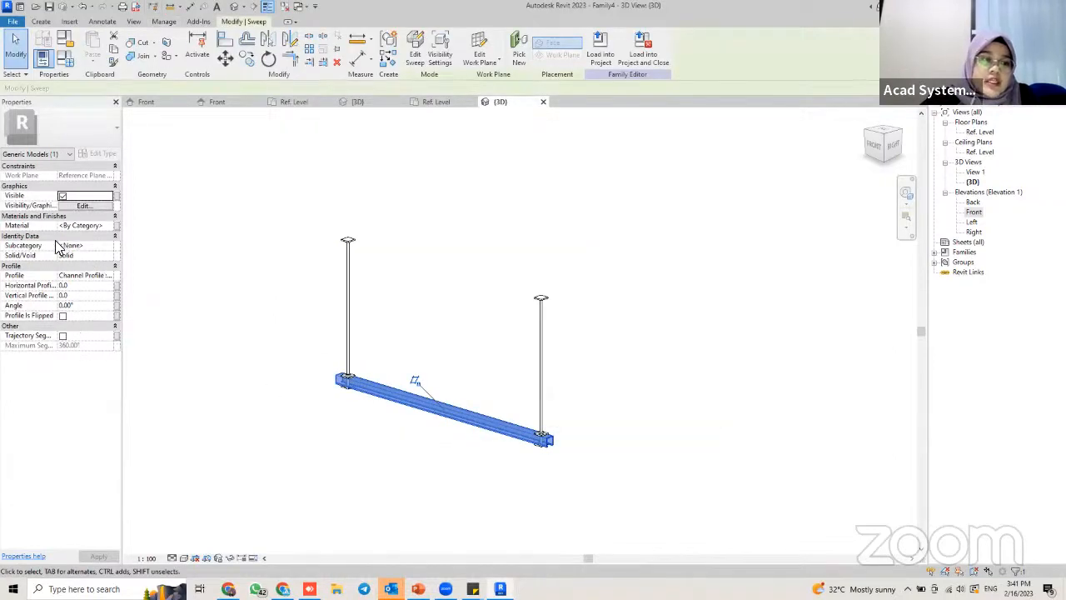
pyautogui.click(109, 247)
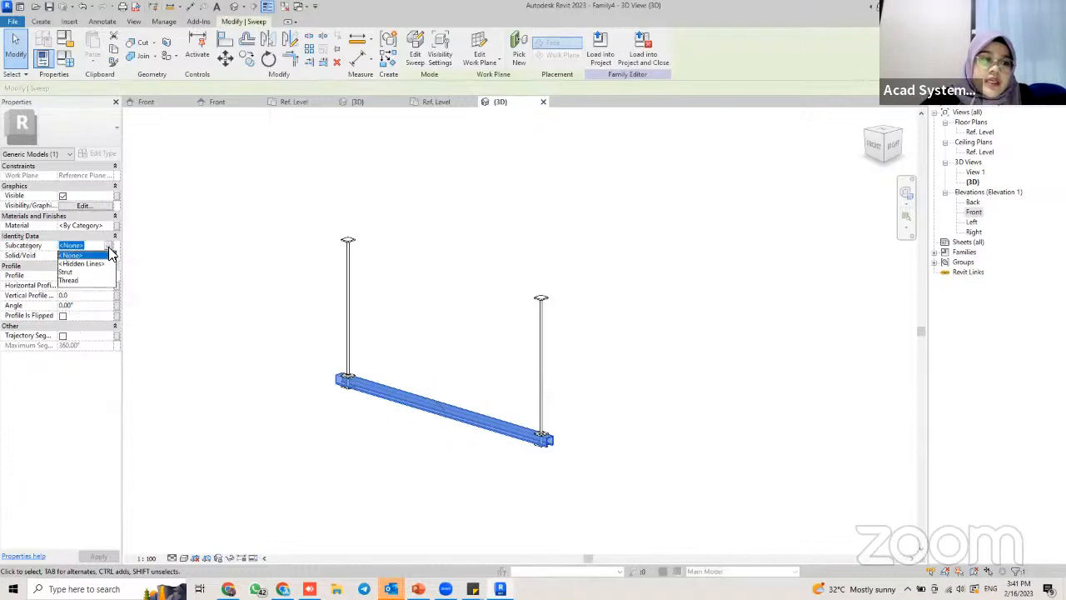
pyautogui.click(67, 274)
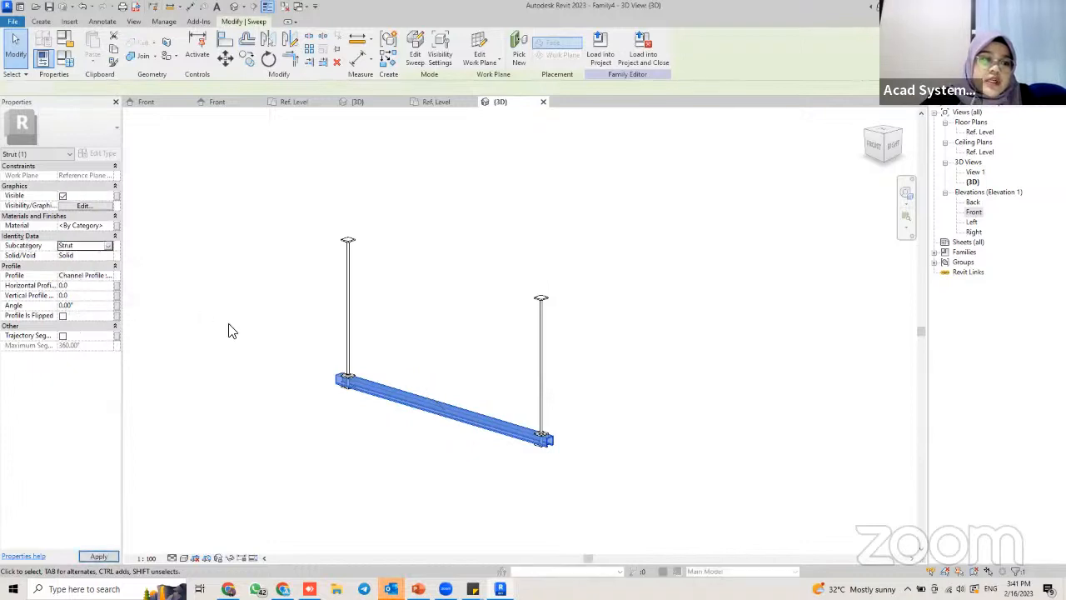
pyautogui.click(431, 436)
pyautogui.keyDown('shift'); pyautogui.moveTo(452, 416); pyautogui.dragTo(501, 383, button='middle'); pyautogui.keyUp('shift')
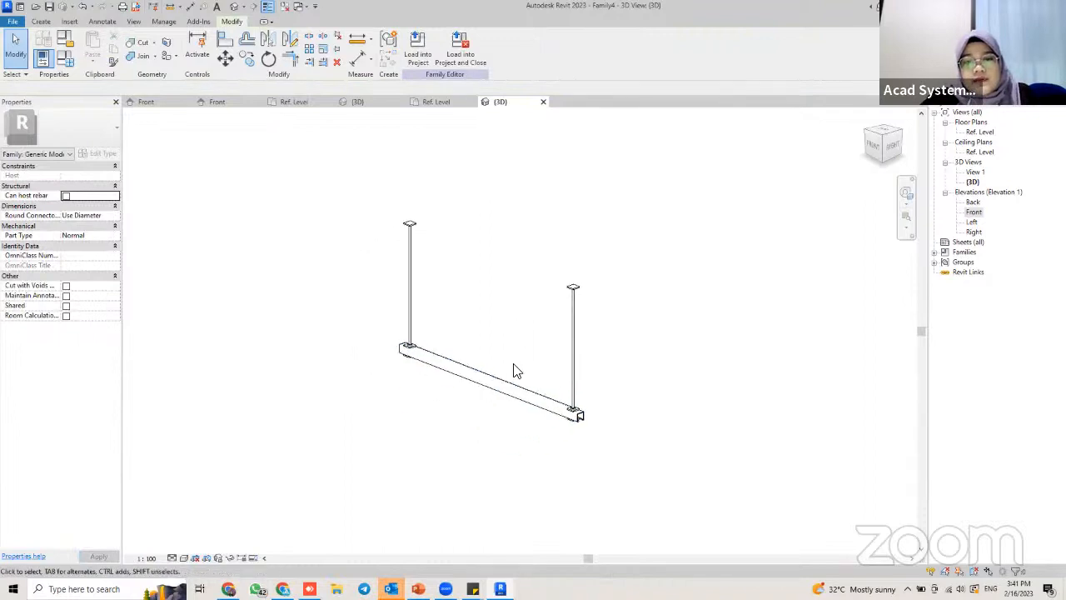
pyautogui.moveTo(521, 343); pyautogui.dragTo(488, 330, button='middle')
pyautogui.scroll(2, 517, 372)
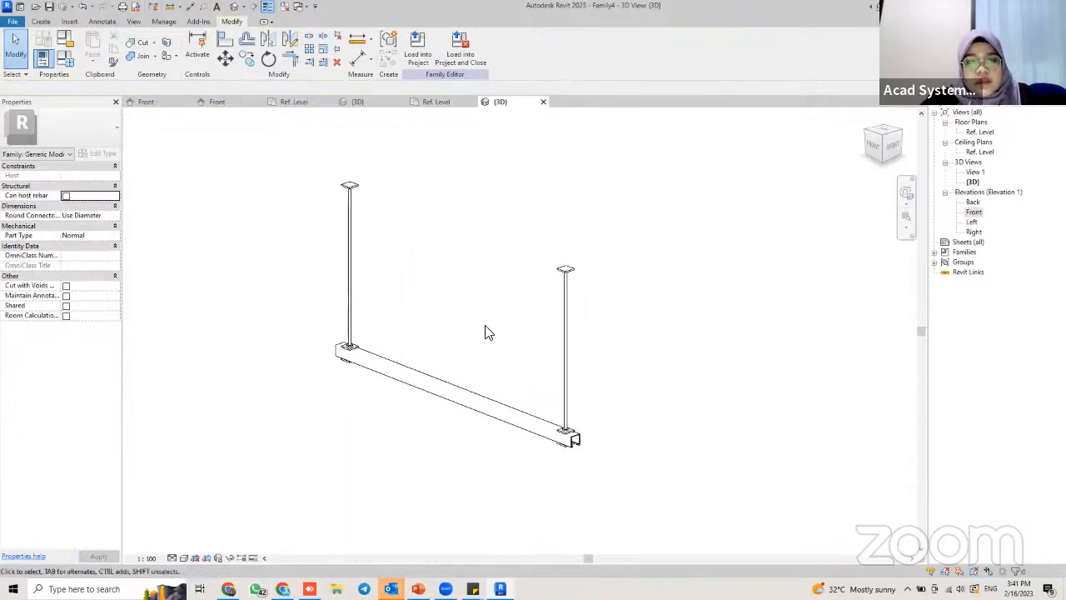
pyautogui.click(348, 252)
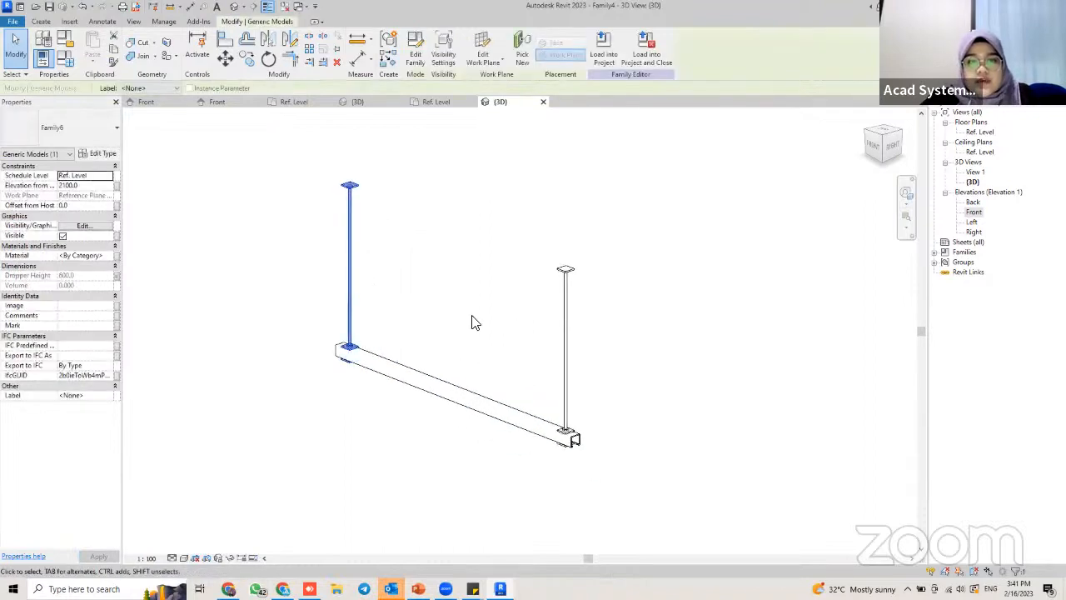
pyautogui.click(117, 255)
pyautogui.click(620, 180)
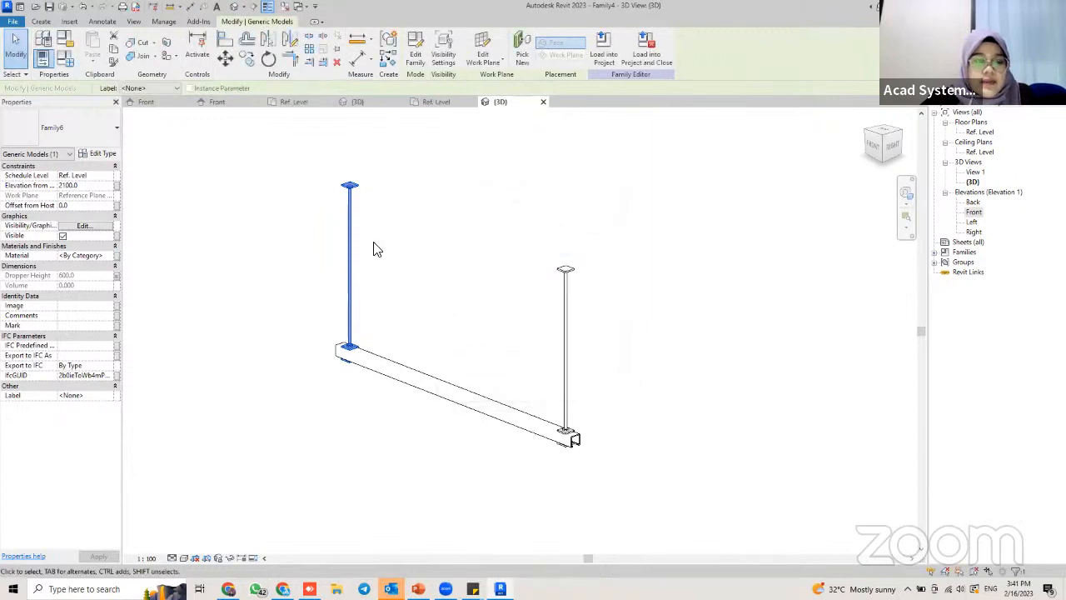
# Create a type family parameter named Material under Materials and Finishes and associate both droppers' material with it
pyautogui.click(567, 292)
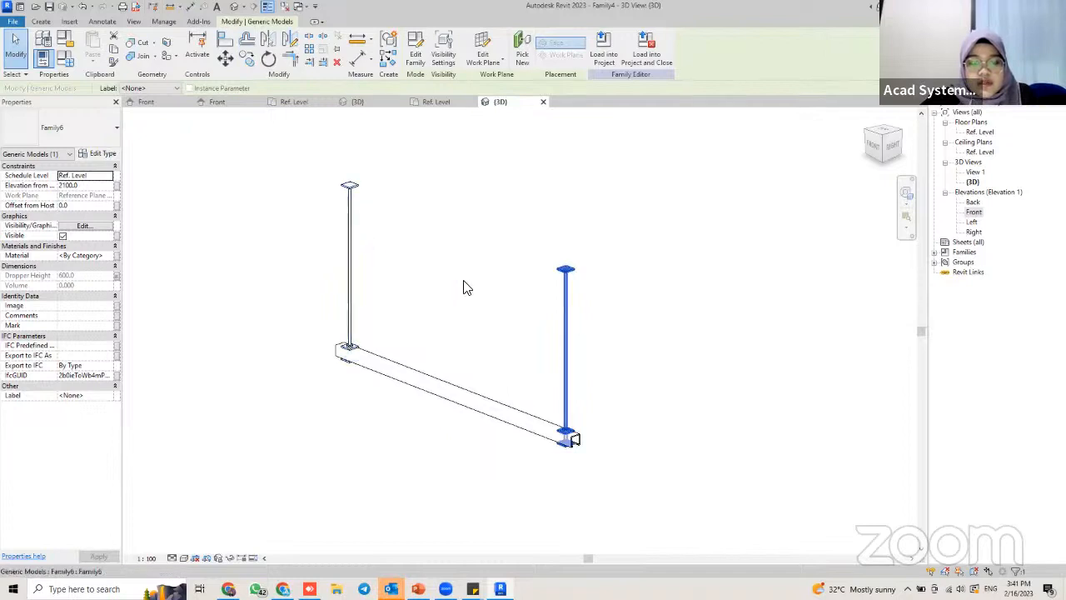
pyautogui.keyDown('ctrl'); pyautogui.click(349, 237); pyautogui.keyUp('ctrl')
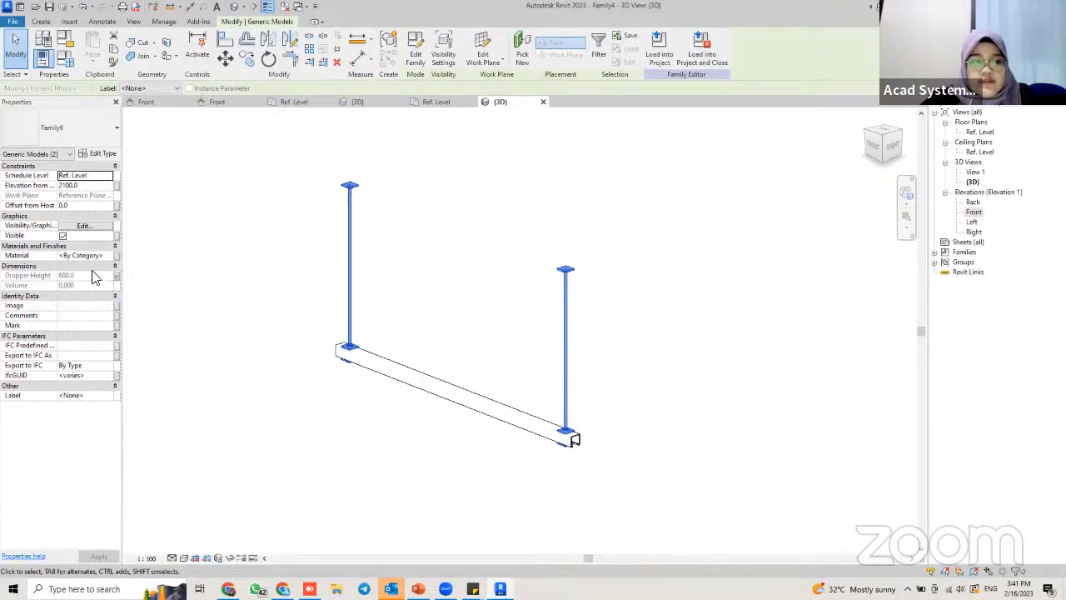
pyautogui.click(116, 255)
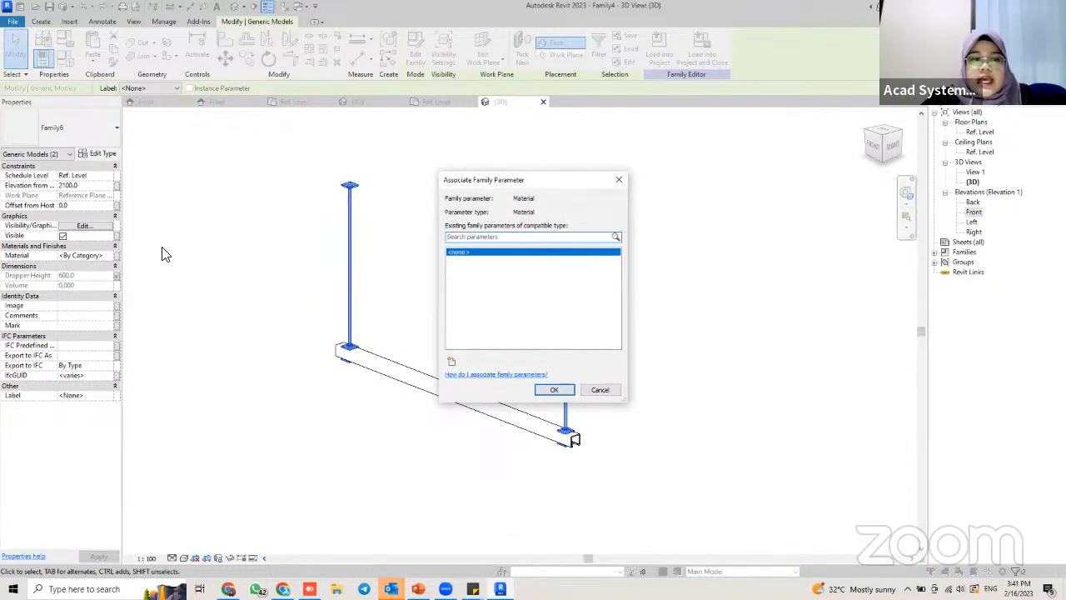
pyautogui.click(452, 361)
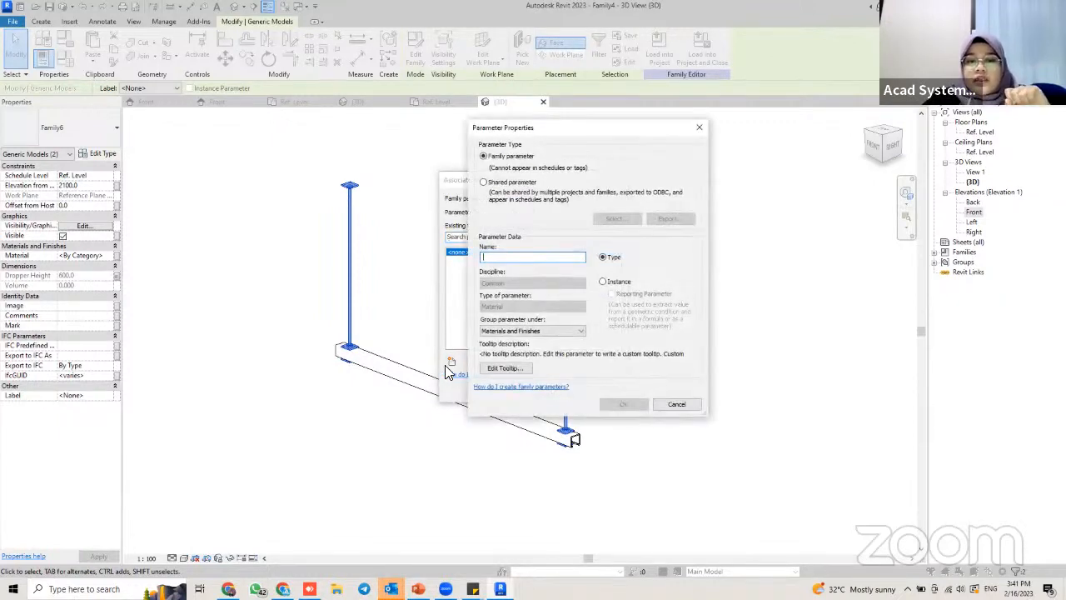
pyautogui.moveTo(505, 131); pyautogui.dragTo(541, 136)
pyautogui.write('Material')
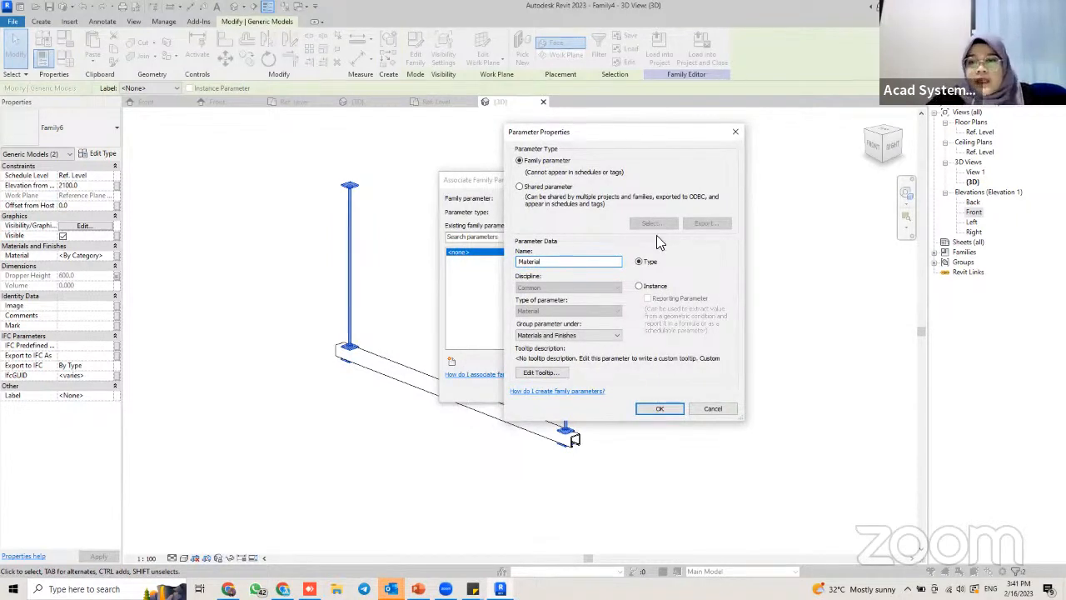
pyautogui.click(661, 408)
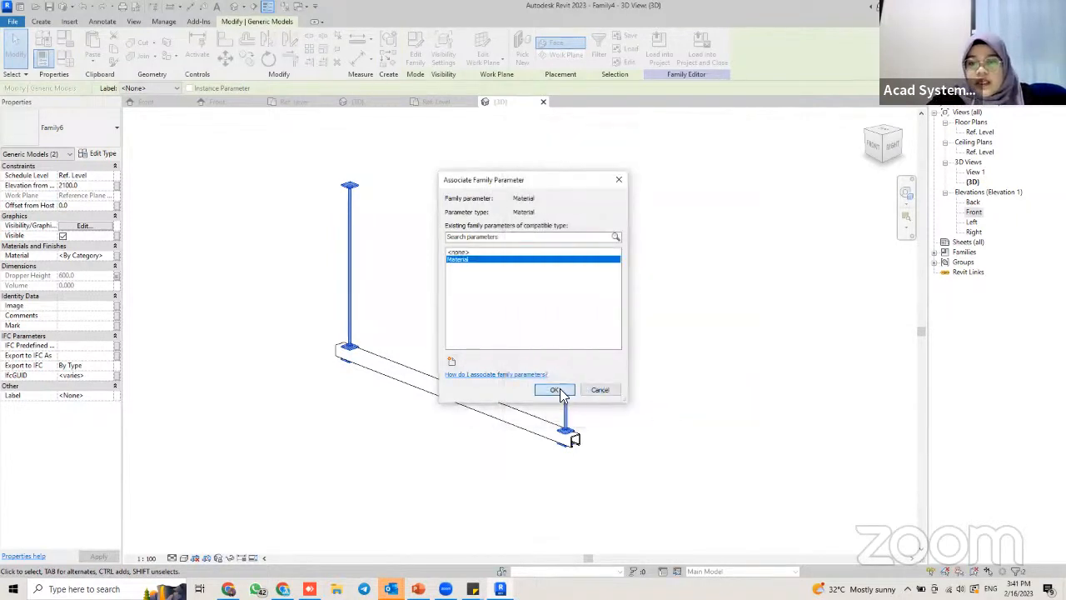
pyautogui.click(621, 389)
# Associate the Strut channel sweep's material with the existing Material family parameter
pyautogui.click(422, 399)
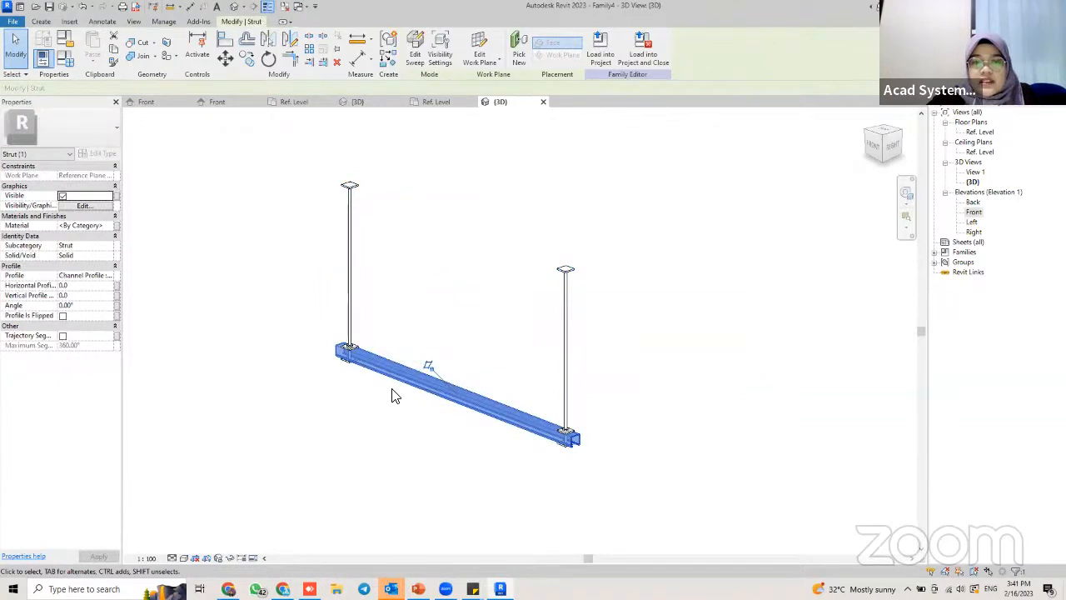
pyautogui.click(116, 226)
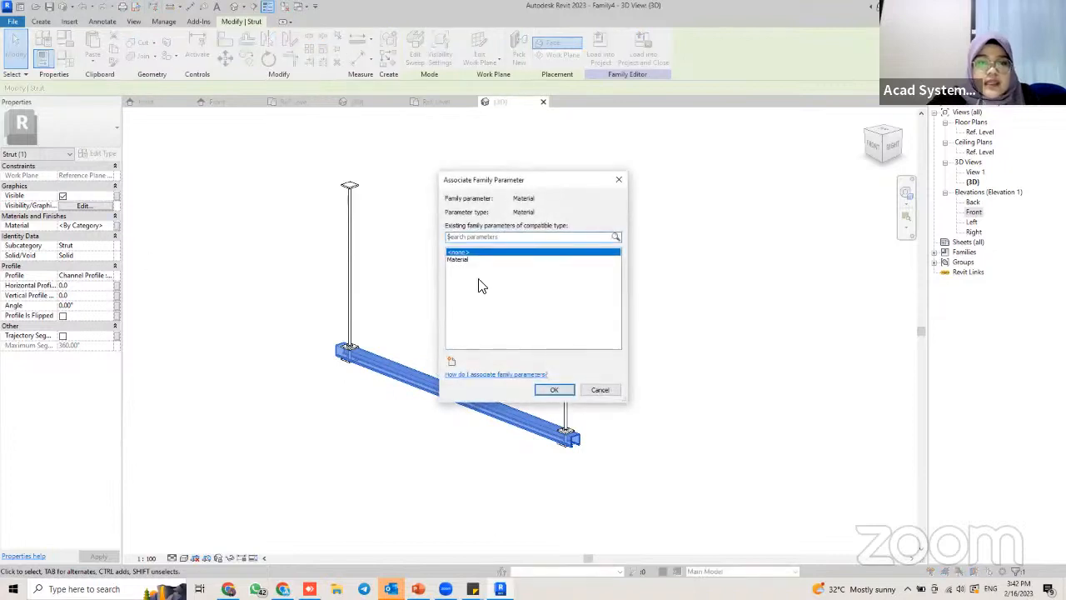
pyautogui.click(469, 260)
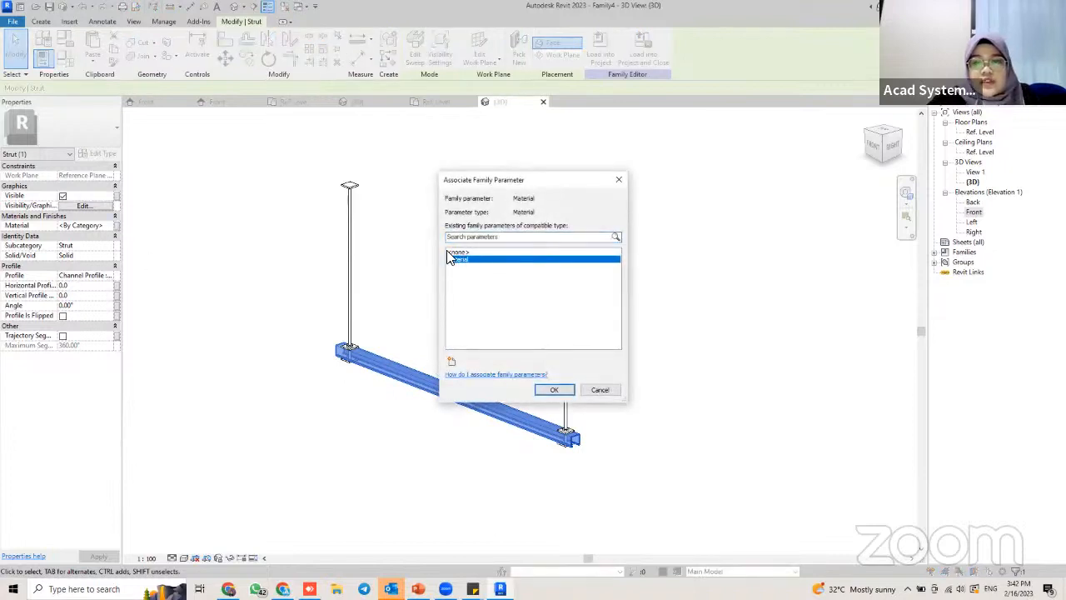
pyautogui.click(552, 389)
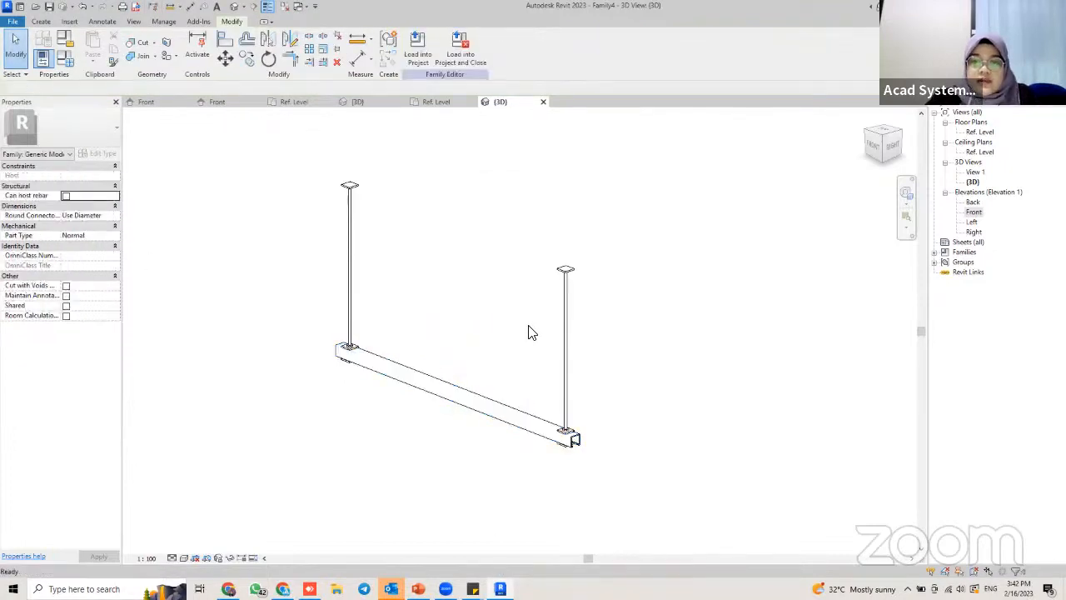
pyautogui.keyDown('shift'); pyautogui.moveTo(532, 332); pyautogui.dragTo(488, 417, button='middle'); pyautogui.keyUp('shift')
pyautogui.keyDown('shift'); pyautogui.moveTo(507, 362); pyautogui.dragTo(488, 292, button='middle'); pyautogui.keyUp('shift')
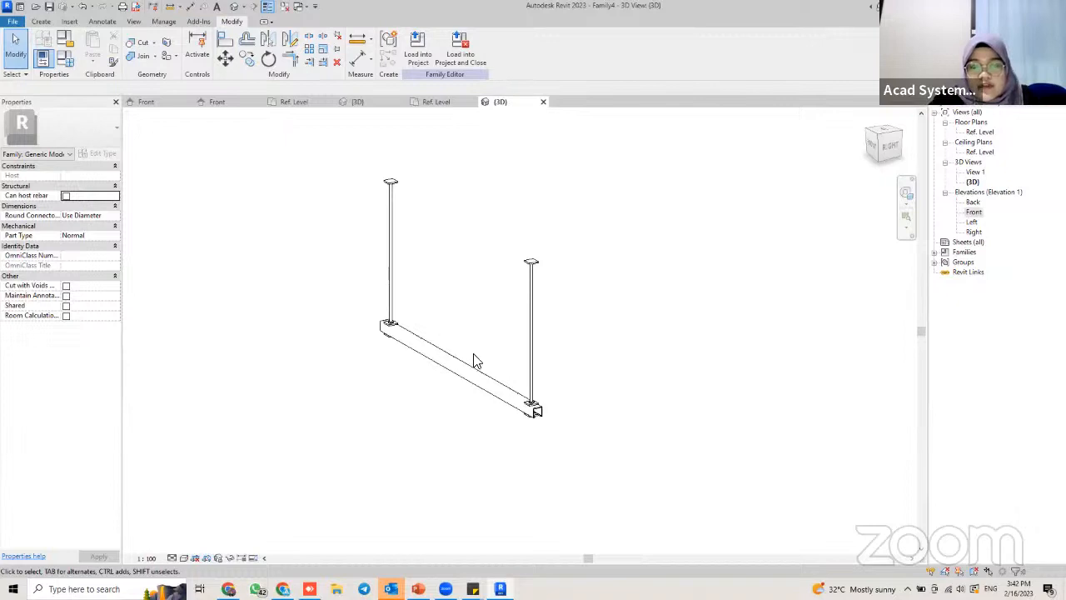
pyautogui.keyDown('shift'); pyautogui.moveTo(405, 341); pyautogui.dragTo(435, 333, button='middle'); pyautogui.keyUp('shift')
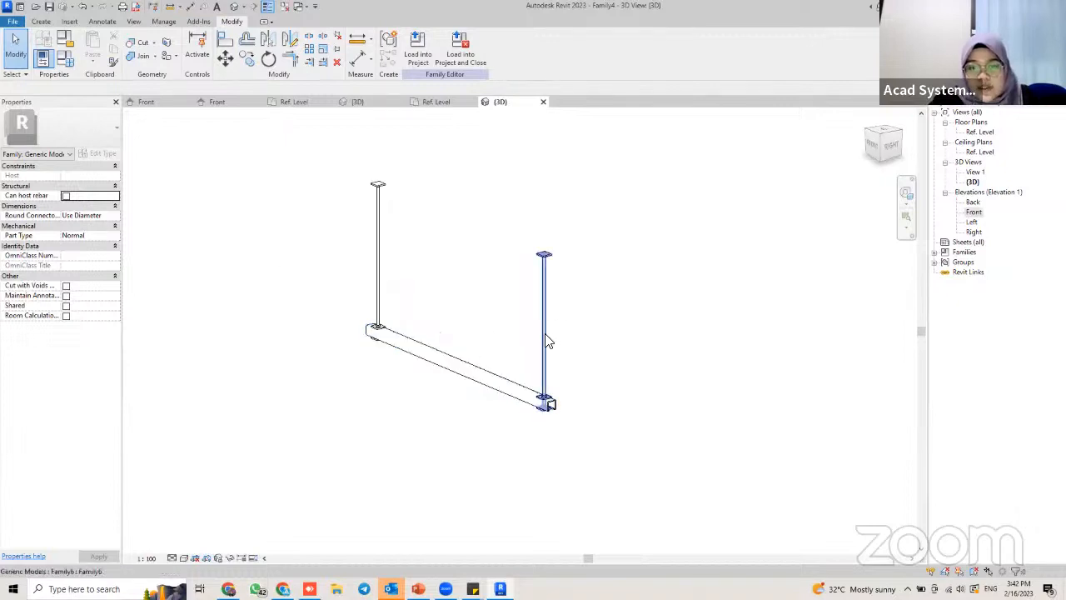
pyautogui.keyDown('shift'); pyautogui.moveTo(429, 292); pyautogui.dragTo(452, 308, button='middle'); pyautogui.keyUp('shift')
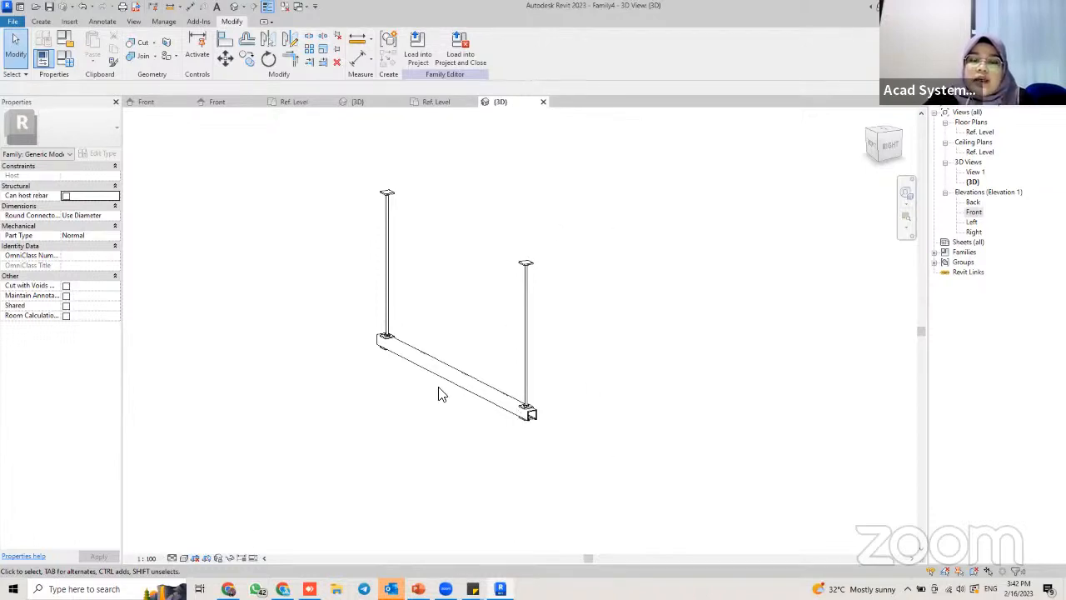
# Turn off Plan/RCP display for the channel and both droppers in their element visibility settings
pyautogui.scroll(2, 420, 393)
pyautogui.moveTo(447, 342); pyautogui.dragTo(441, 378, button='middle')
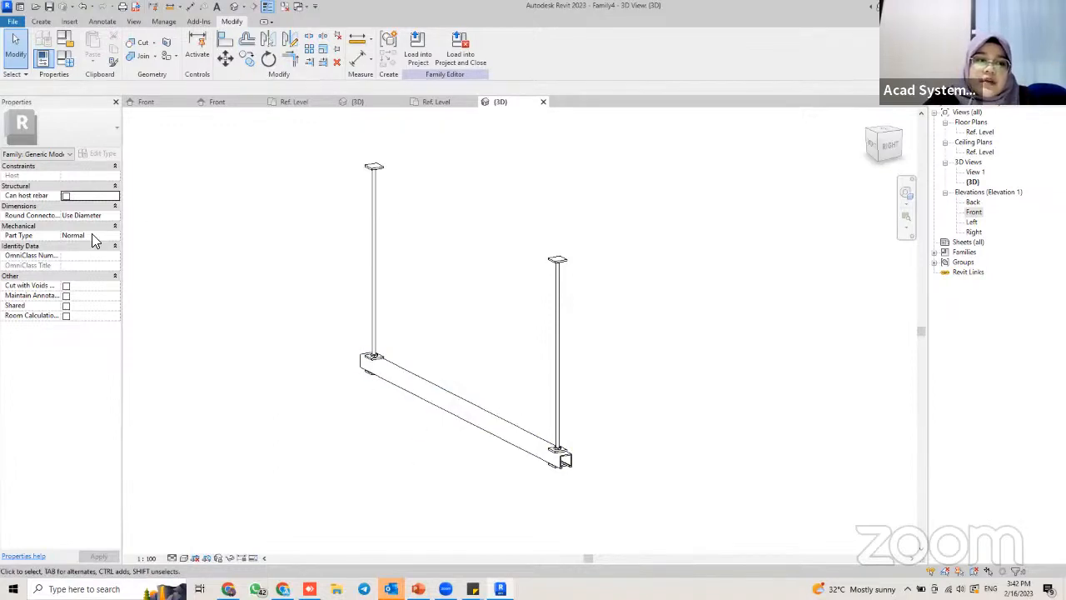
pyautogui.moveTo(323, 140); pyautogui.dragTo(625, 501)
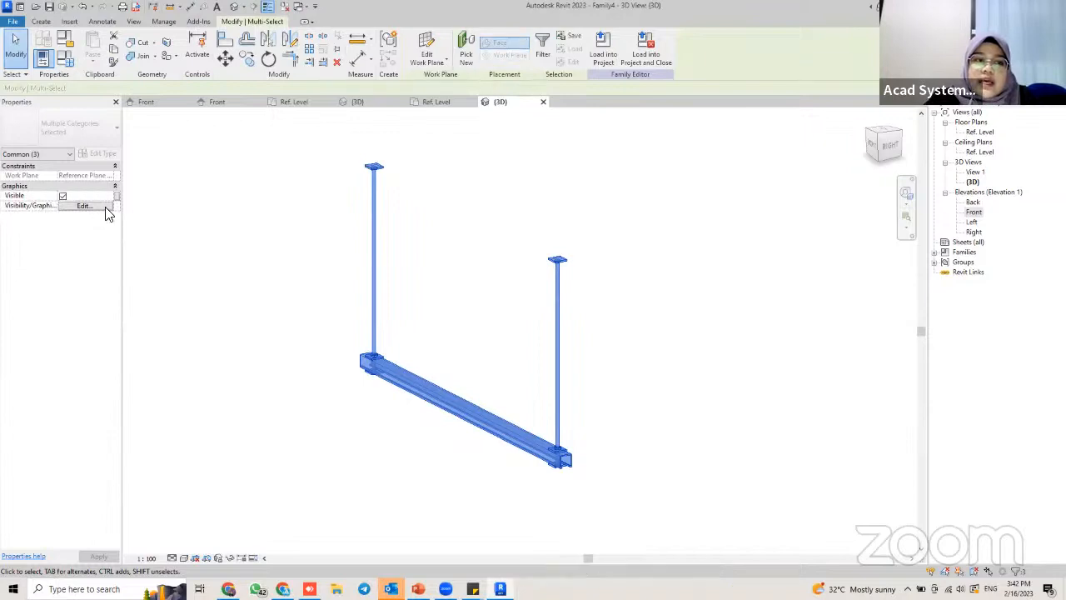
pyautogui.click(84, 206)
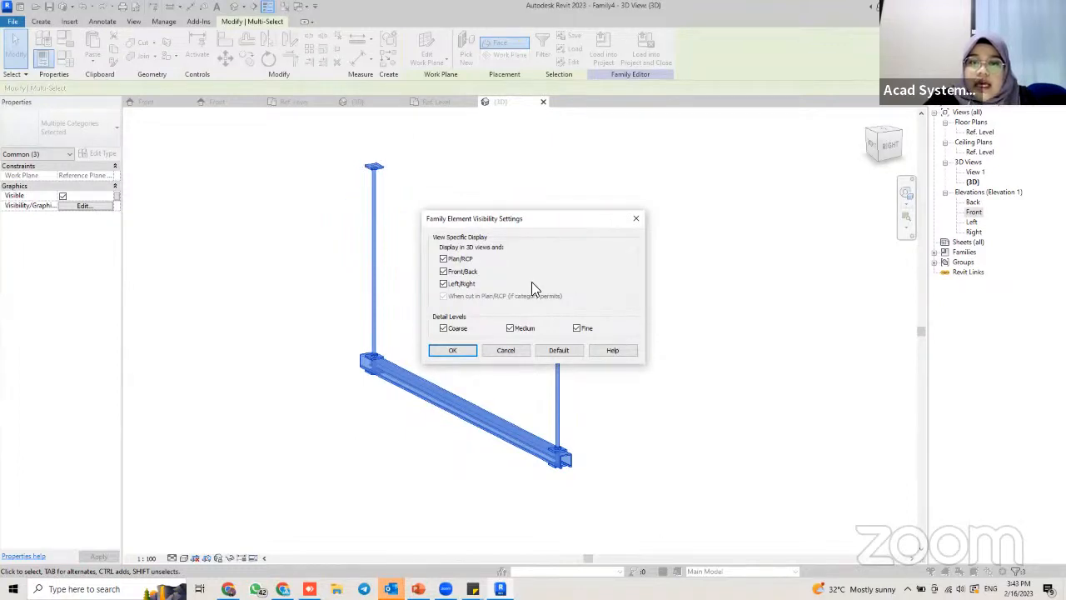
pyautogui.click(443, 260)
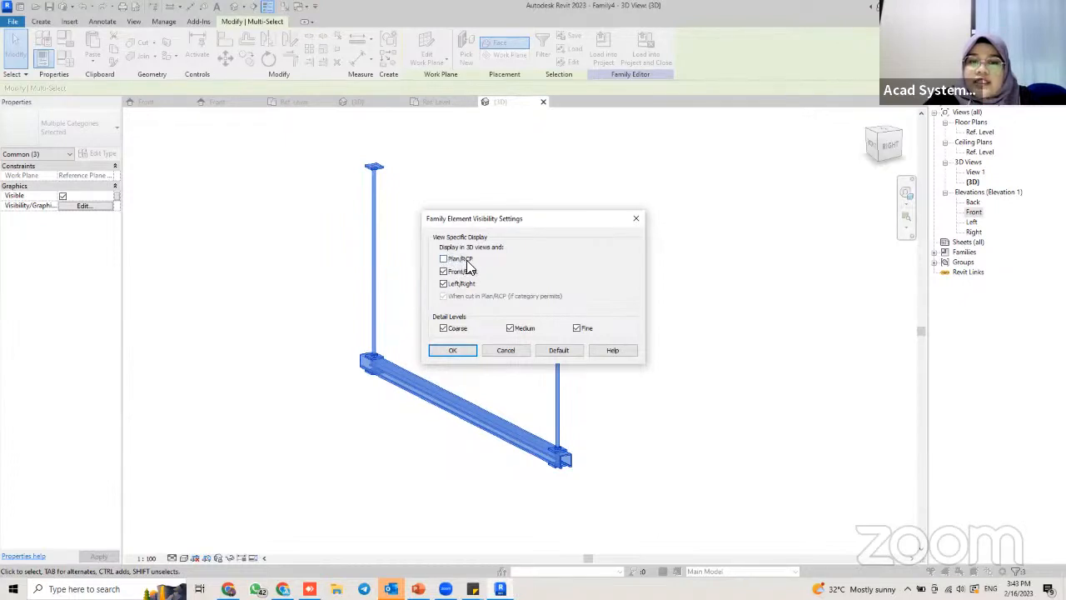
pyautogui.click(454, 353)
pyautogui.press('Escape')
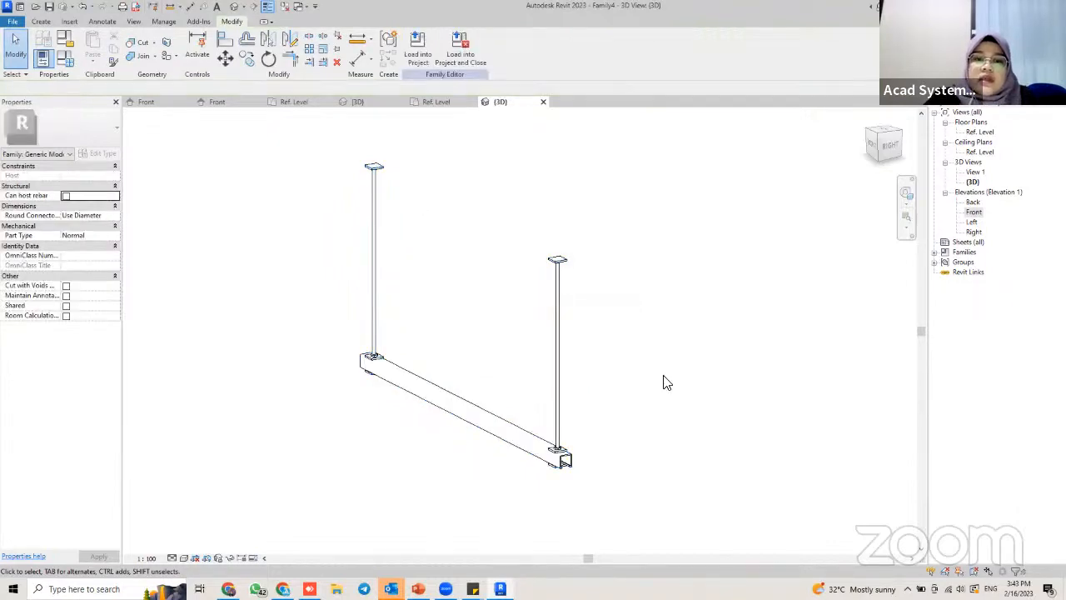
# Restrict the two droppers to the Fine detail level by disabling Coarse and Medium in their visibility settings
pyautogui.click(376, 223)
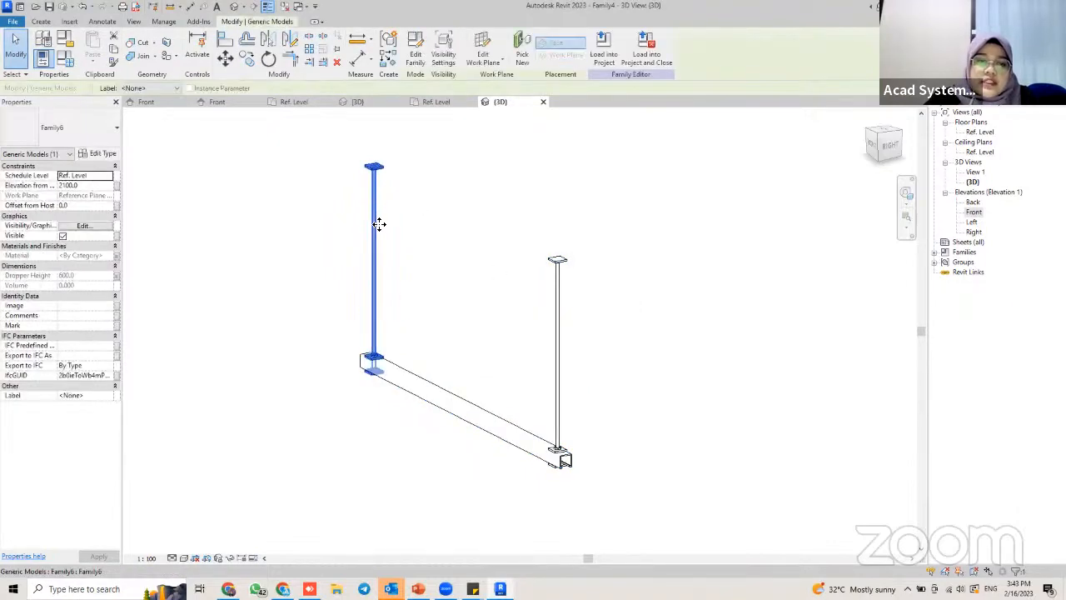
pyautogui.keyDown('ctrl'); pyautogui.click(558, 275); pyautogui.keyUp('ctrl')
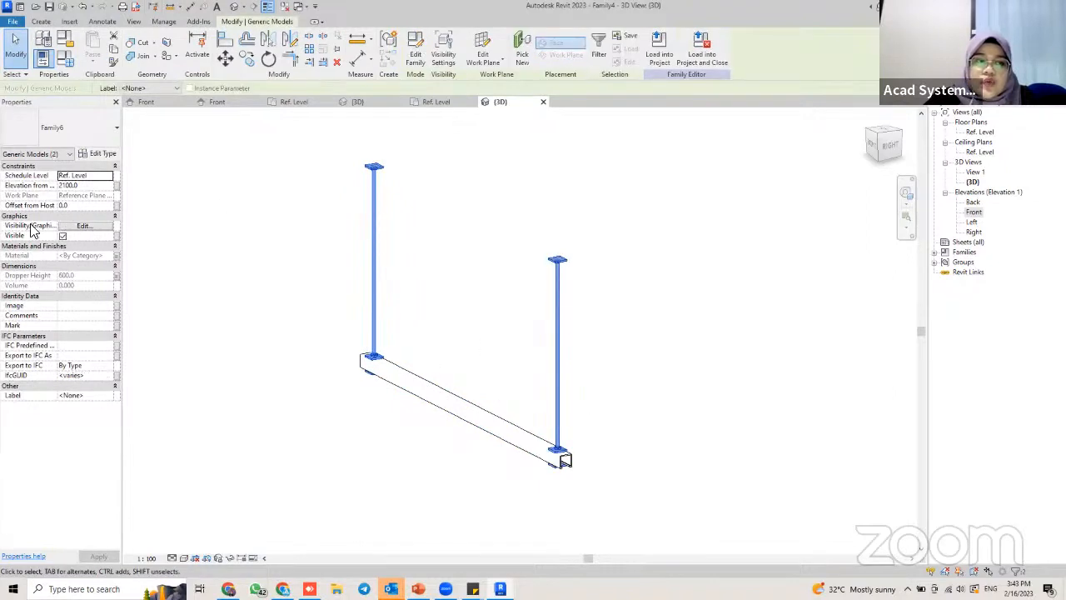
pyautogui.click(84, 226)
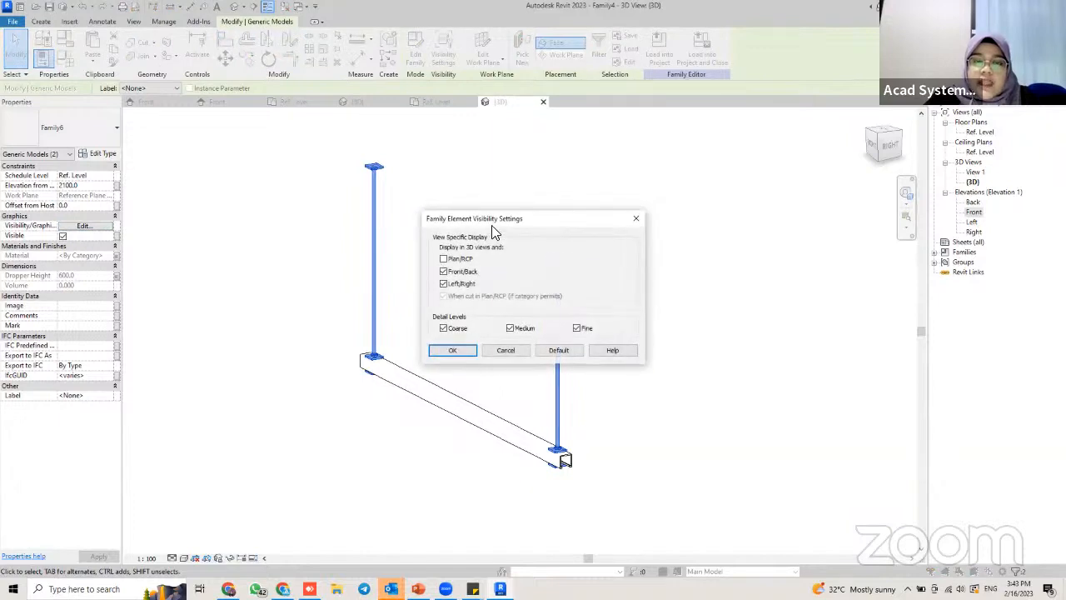
pyautogui.moveTo(491, 225); pyautogui.dragTo(178, 173)
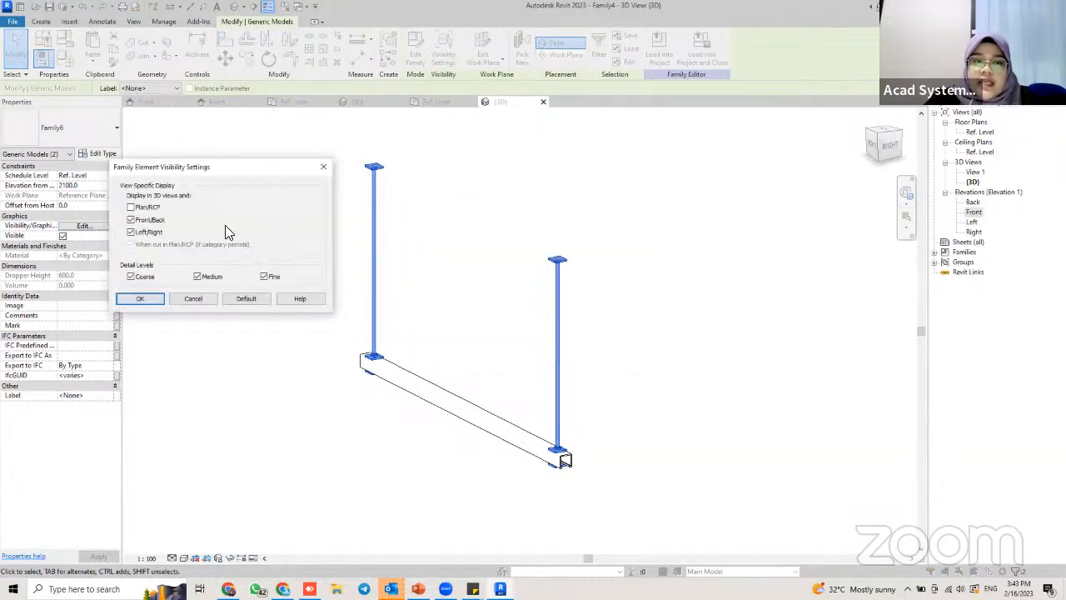
pyautogui.click(198, 276)
pyautogui.click(130, 277)
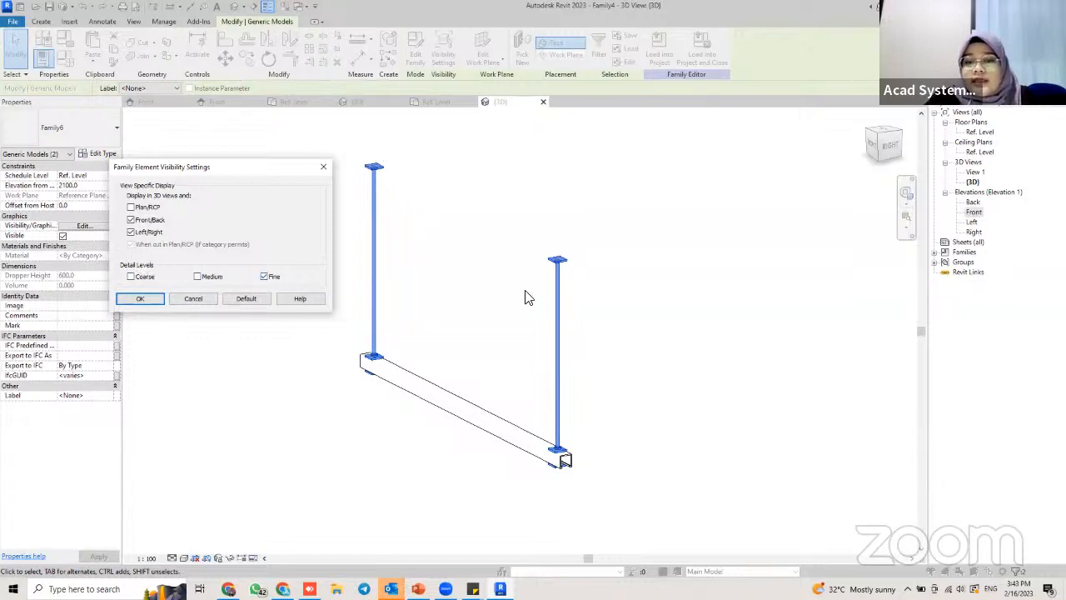
pyautogui.click(147, 302)
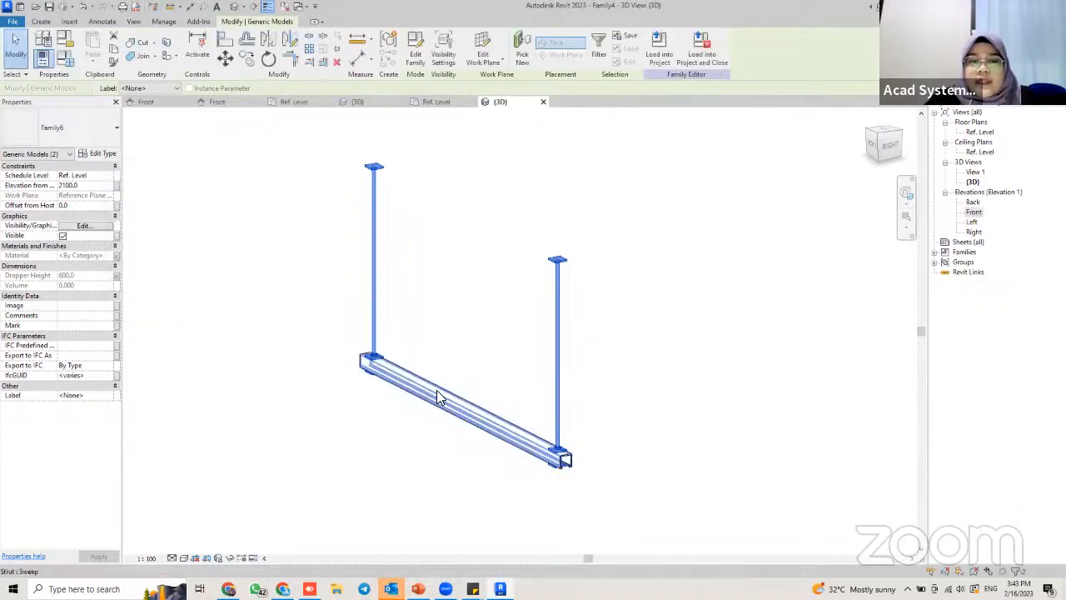
# Disable the Coarse detail level for the Strut channel sweep, leaving Medium and Fine enabled in its visibility settings
pyautogui.moveTo(500, 323); pyautogui.dragTo(503, 284, button='middle')
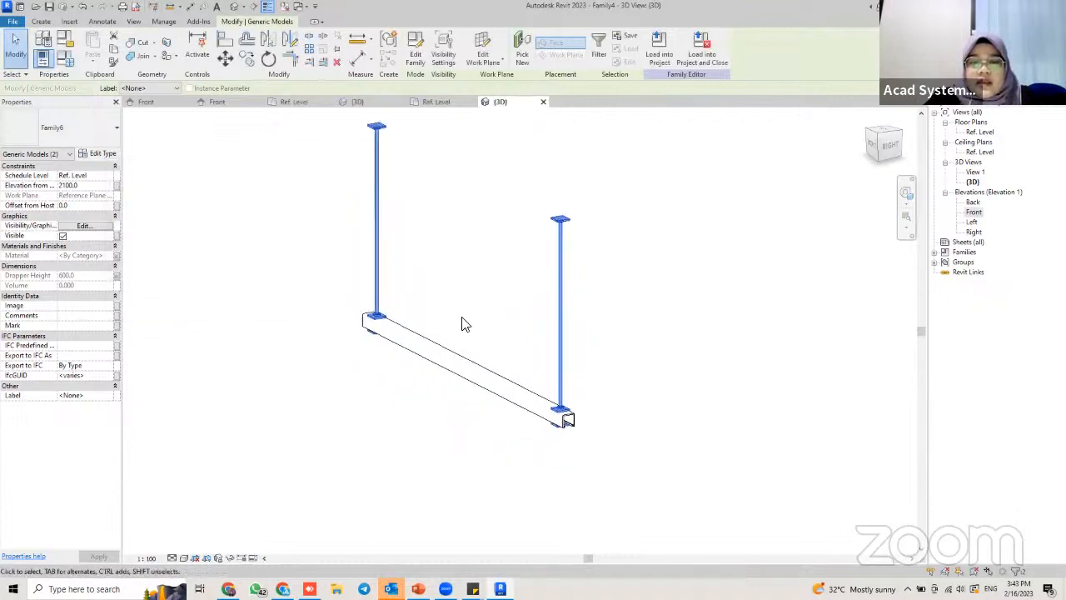
pyautogui.click(431, 350)
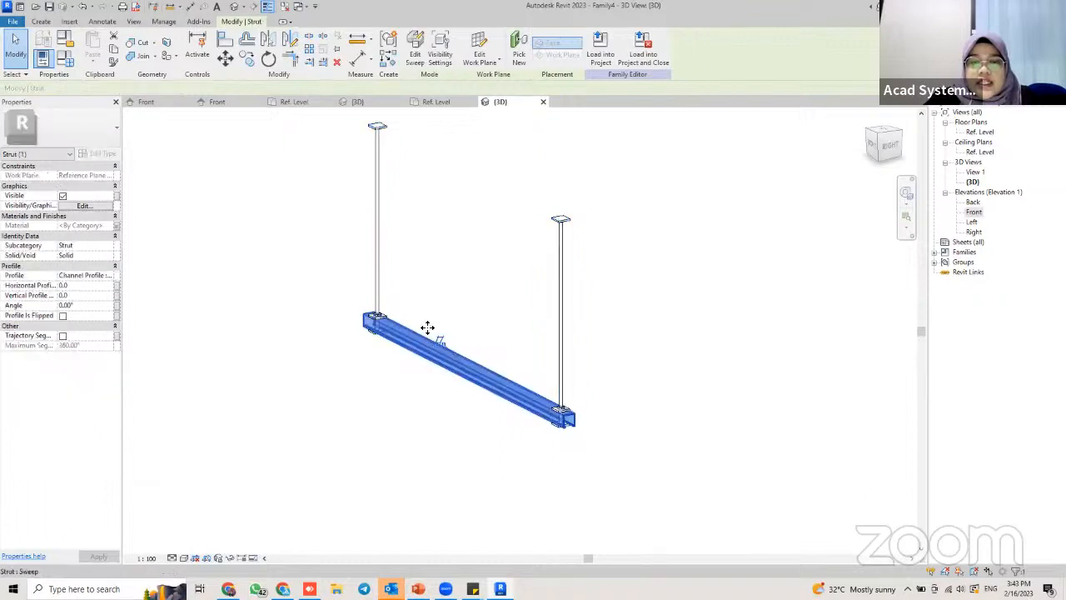
pyautogui.click(80, 207)
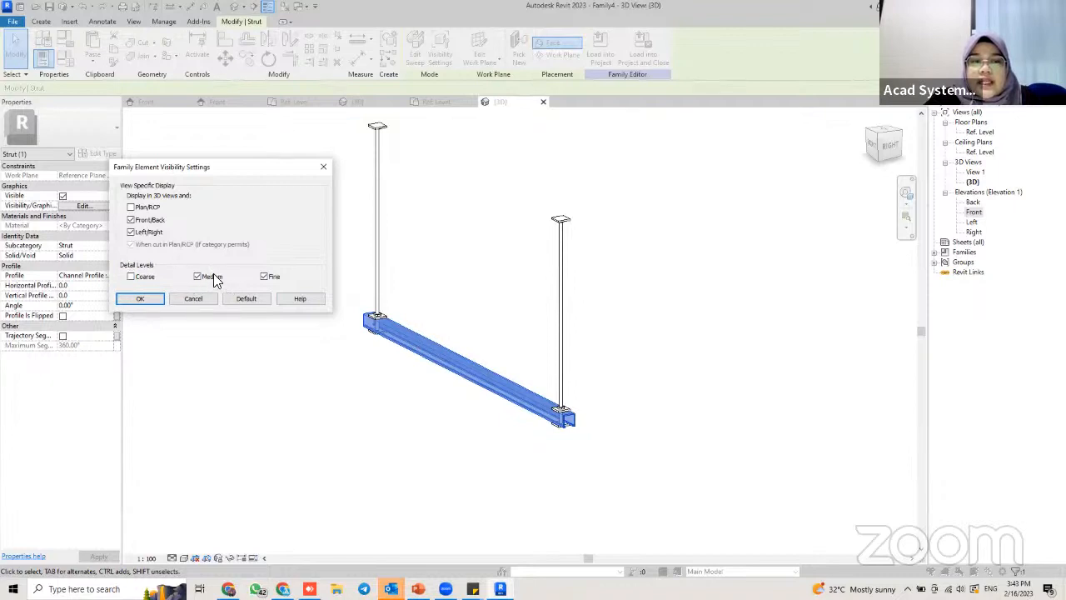
pyautogui.click(139, 298)
pyautogui.click(373, 449)
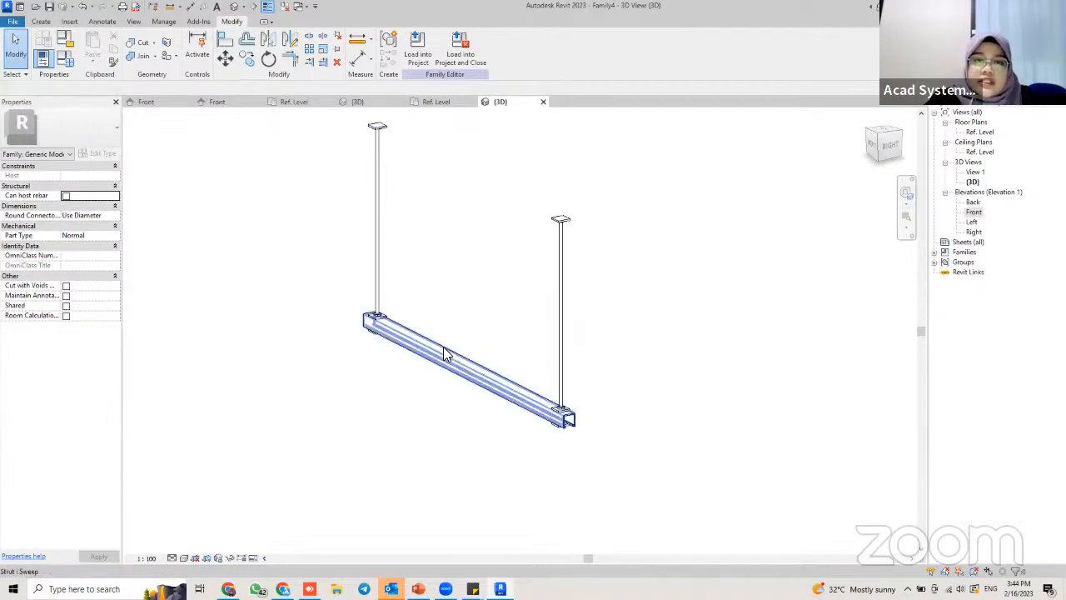
# In the Ref. Level plan, start a solid extrusion with its work plane set to Reference Plane : Support Level
pyautogui.click(443, 103)
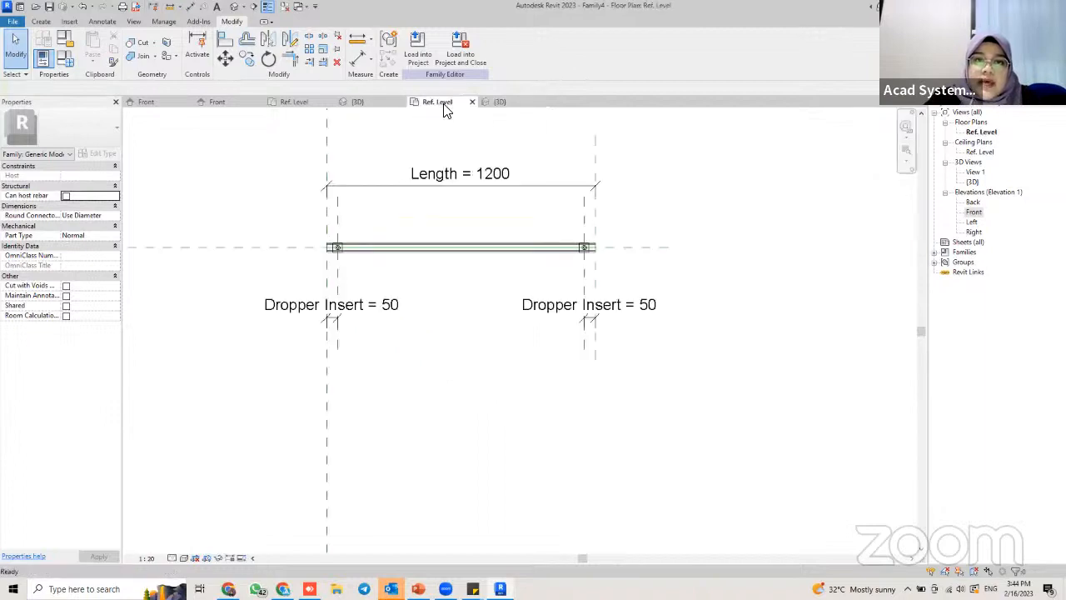
pyautogui.moveTo(426, 101); pyautogui.dragTo(431, 121)
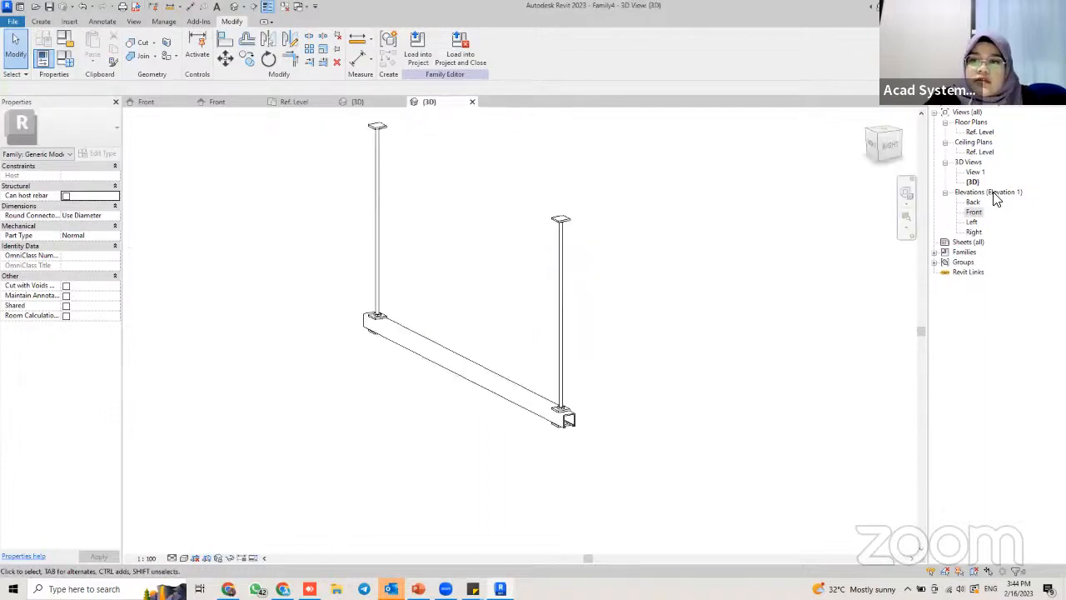
pyautogui.doubleClick(980, 131)
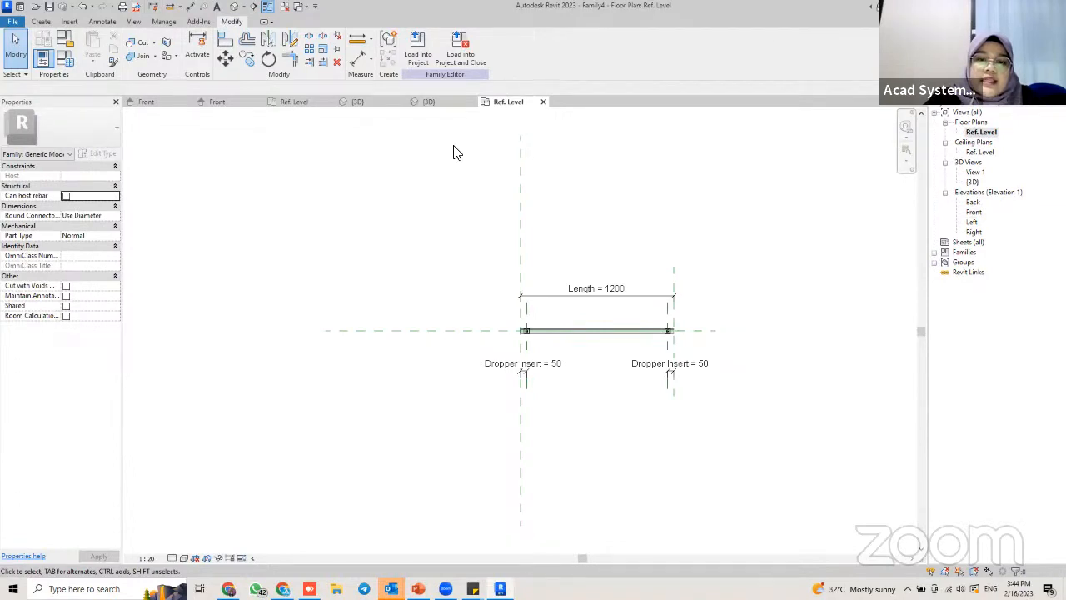
pyautogui.scroll(3, 552, 341)
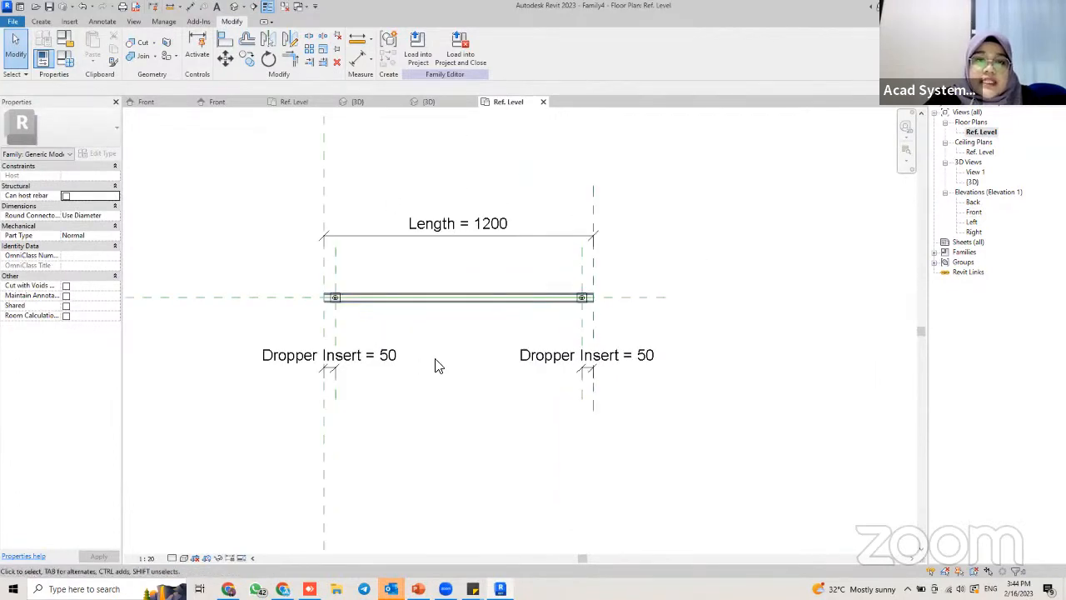
pyautogui.click(41, 22)
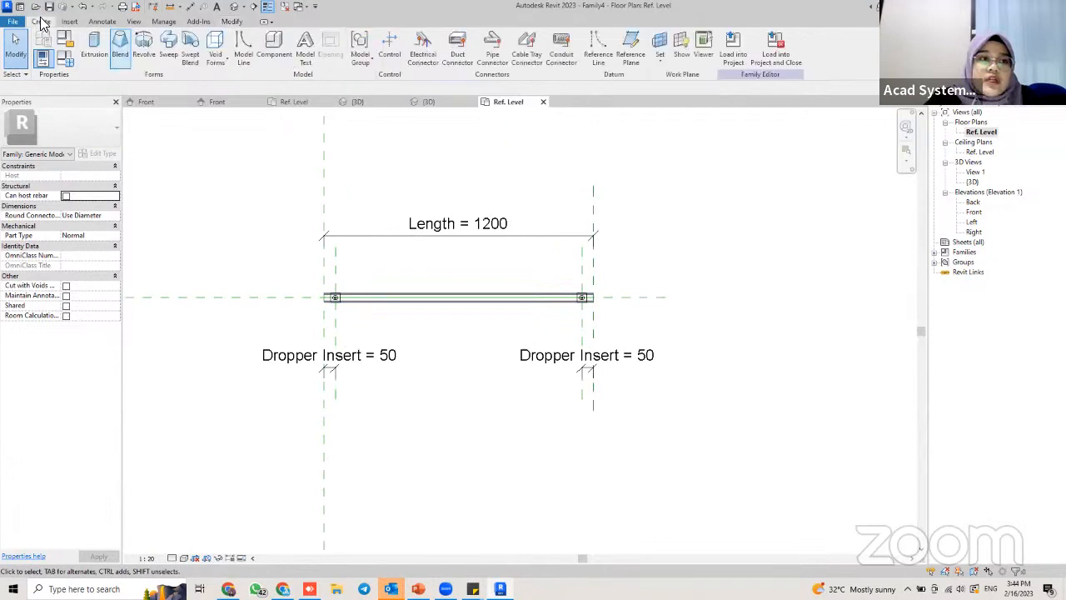
pyautogui.click(107, 53)
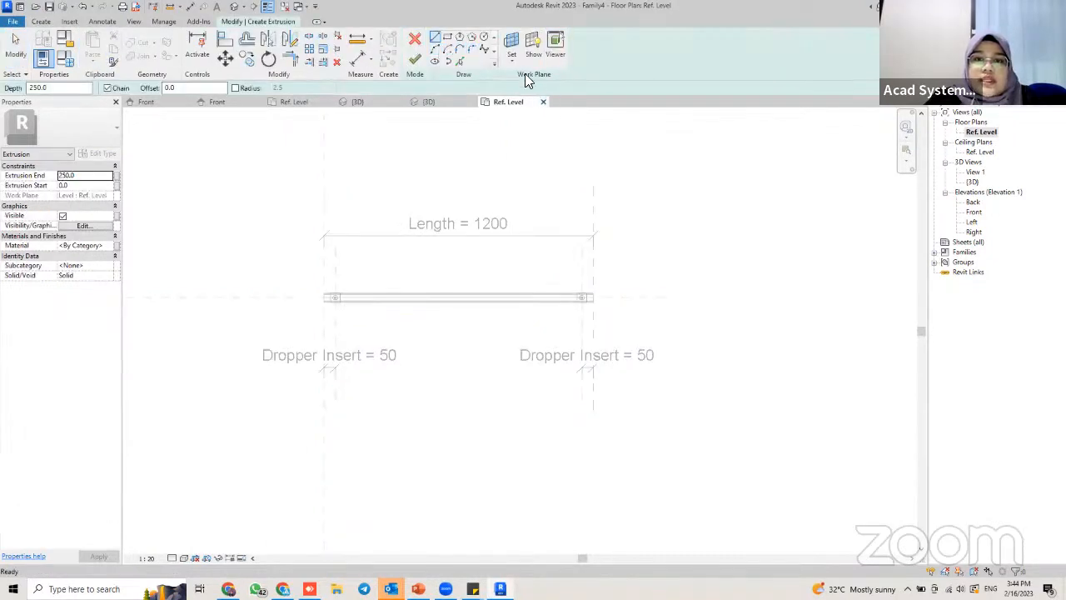
pyautogui.click(512, 65)
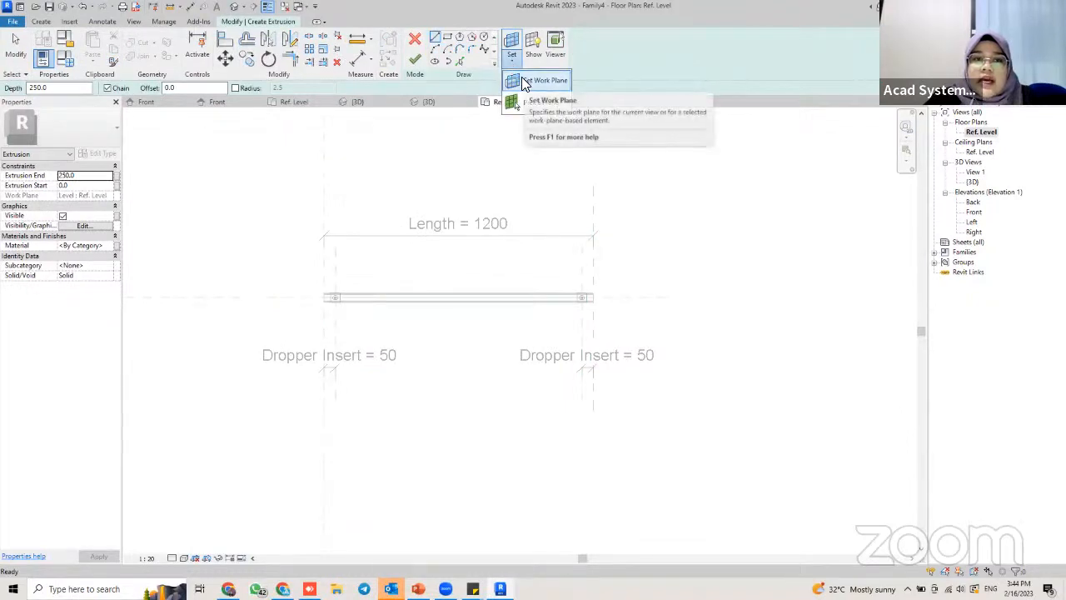
pyautogui.click(533, 81)
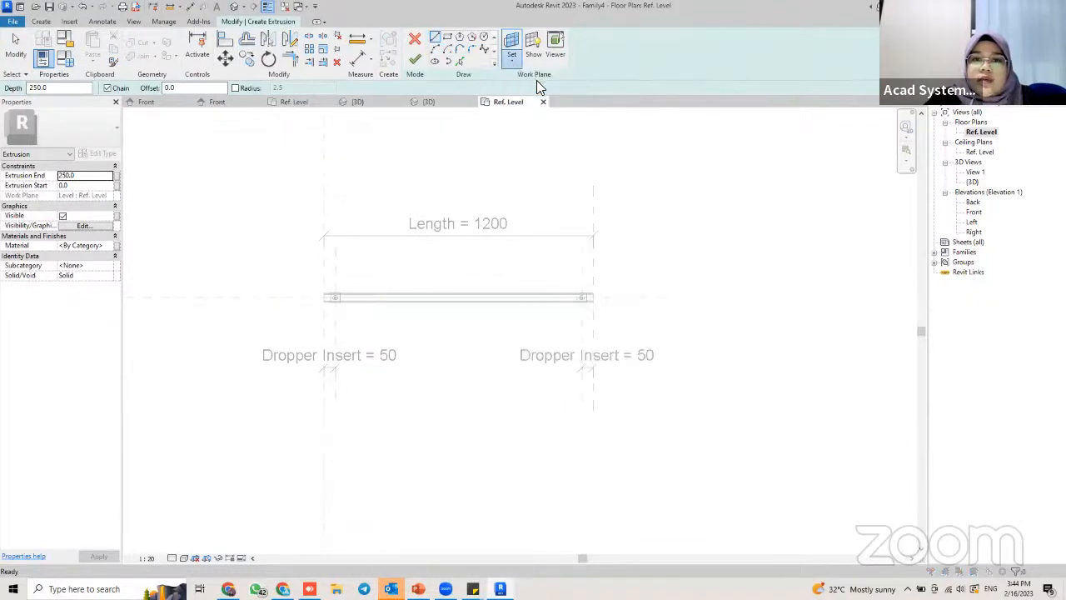
pyautogui.click(357, 239)
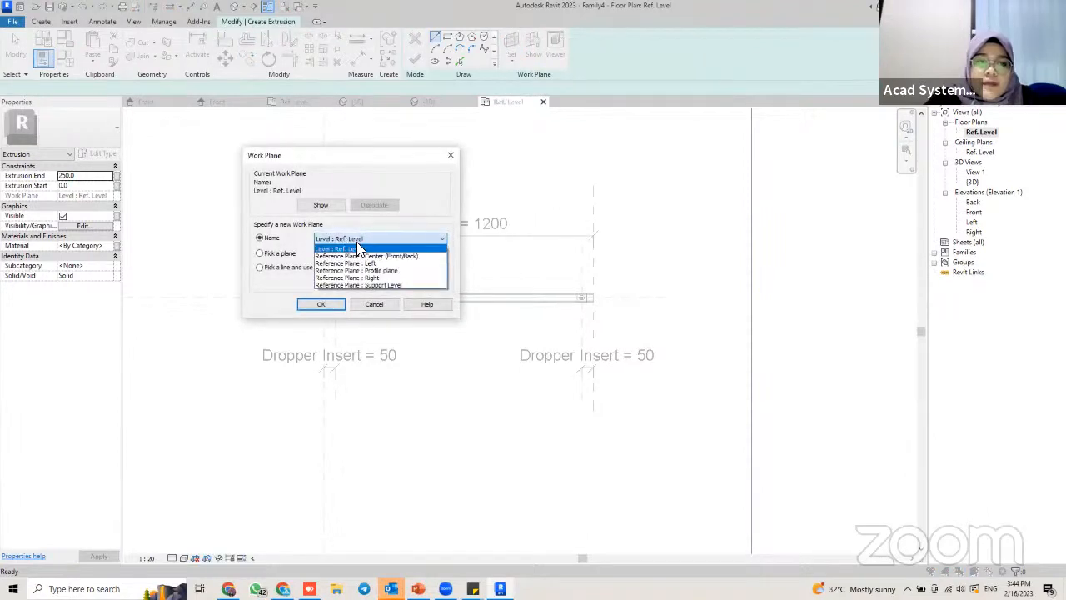
pyautogui.click(395, 285)
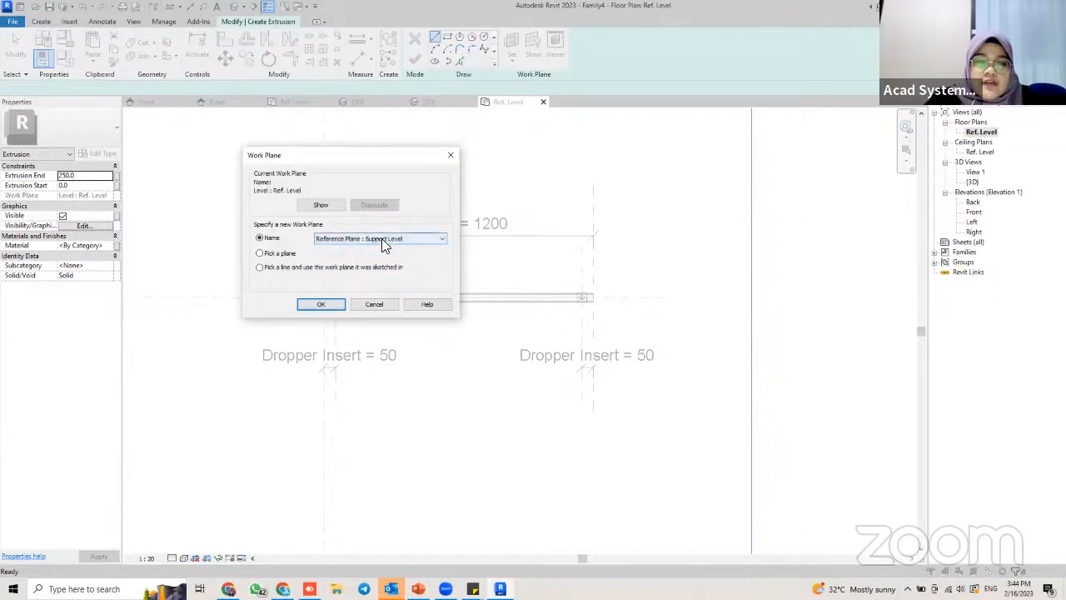
pyautogui.click(323, 303)
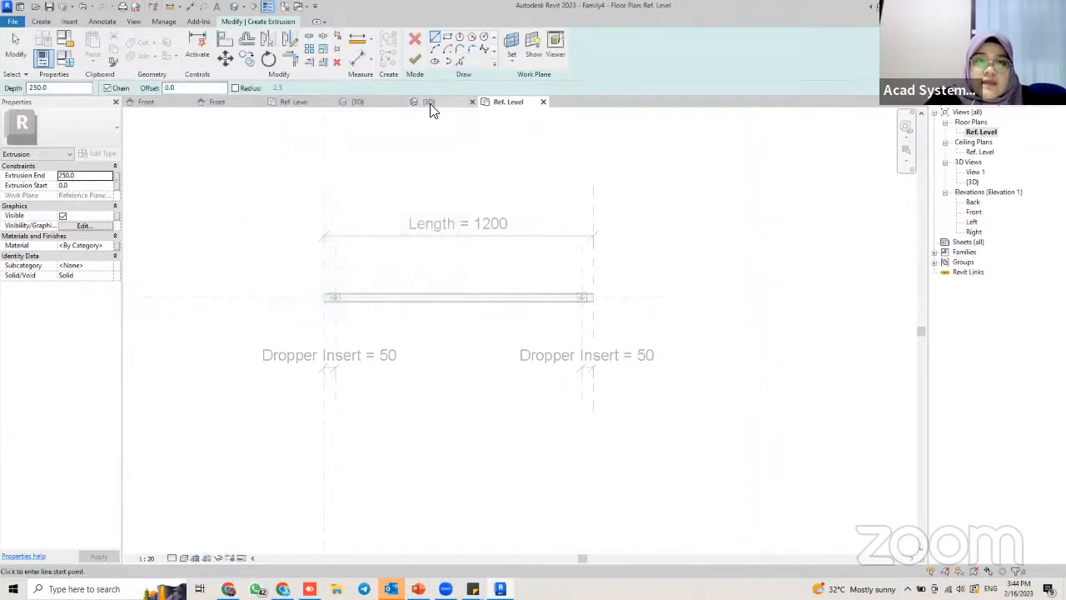
# Add extrusion sketch lines by picking the two reference planes that mark the left and right ends of the 1200 Length
pyautogui.click(460, 61)
pyautogui.scroll(3, 313, 280)
pyautogui.click(333, 266)
pyautogui.moveTo(335, 266)
pyautogui.mouseDown(button='middle')
pyautogui.moveTo(288, 250)
pyautogui.moveTo(143, 244)
pyautogui.mouseUp(button='middle')
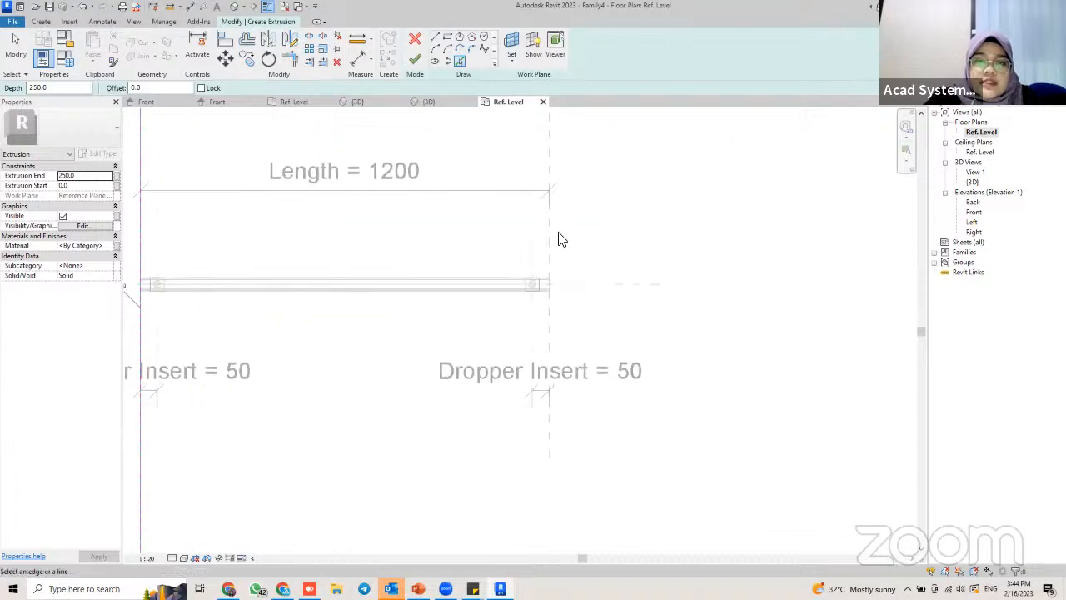
pyautogui.moveTo(219, 293); pyautogui.dragTo(315, 287, button='middle')
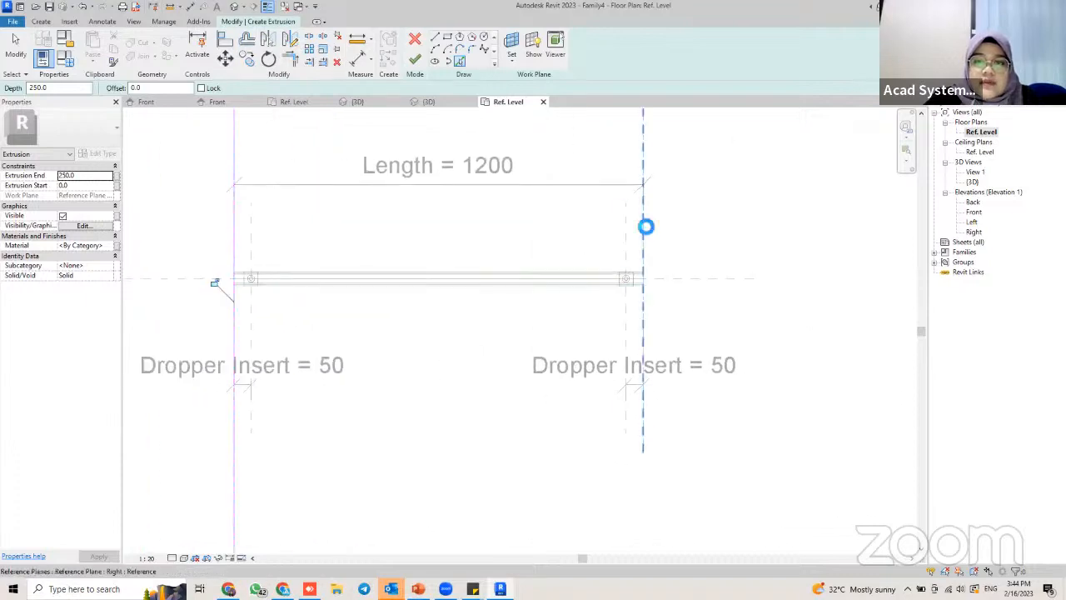
pyautogui.click(644, 226)
pyautogui.scroll(2, 363, 194)
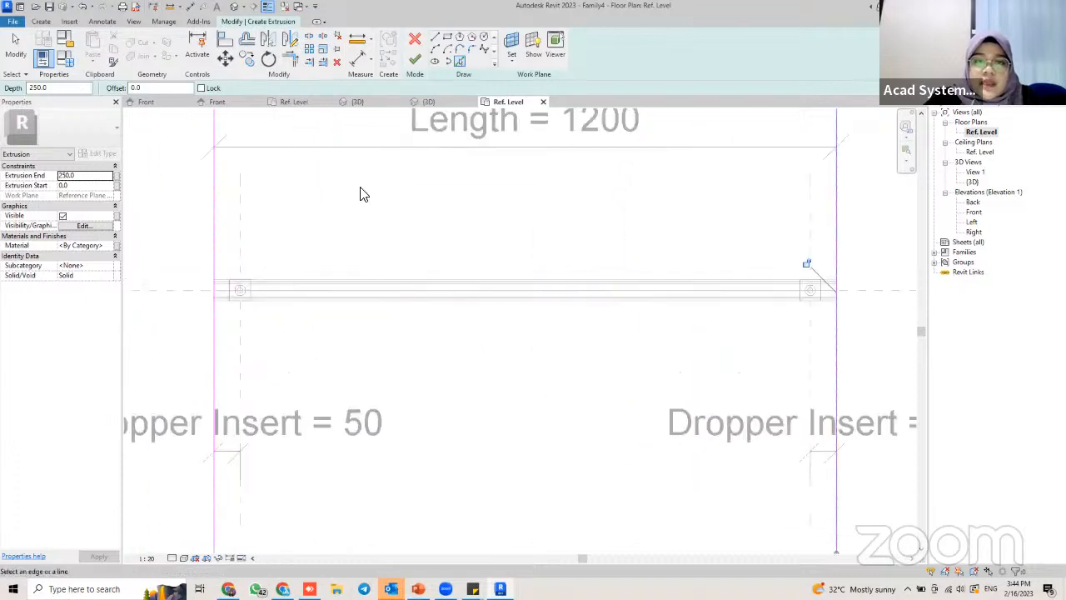
# Sketch a line along the Strut channel's upper long edge in plan, from its right end to its left end
pyautogui.click(435, 41)
pyautogui.moveTo(419, 169); pyautogui.dragTo(282, 171, button='middle')
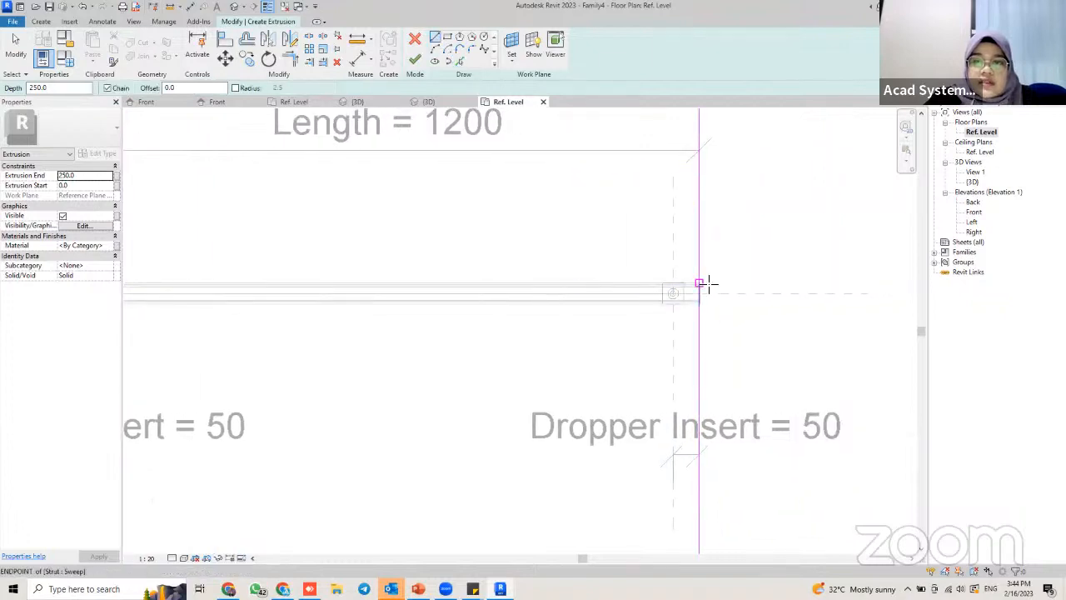
pyautogui.scroll(2, 702, 283)
pyautogui.click(699, 284)
pyautogui.scroll(-1, 478, 289)
pyautogui.moveTo(464, 288); pyautogui.dragTo(702, 296, button='middle')
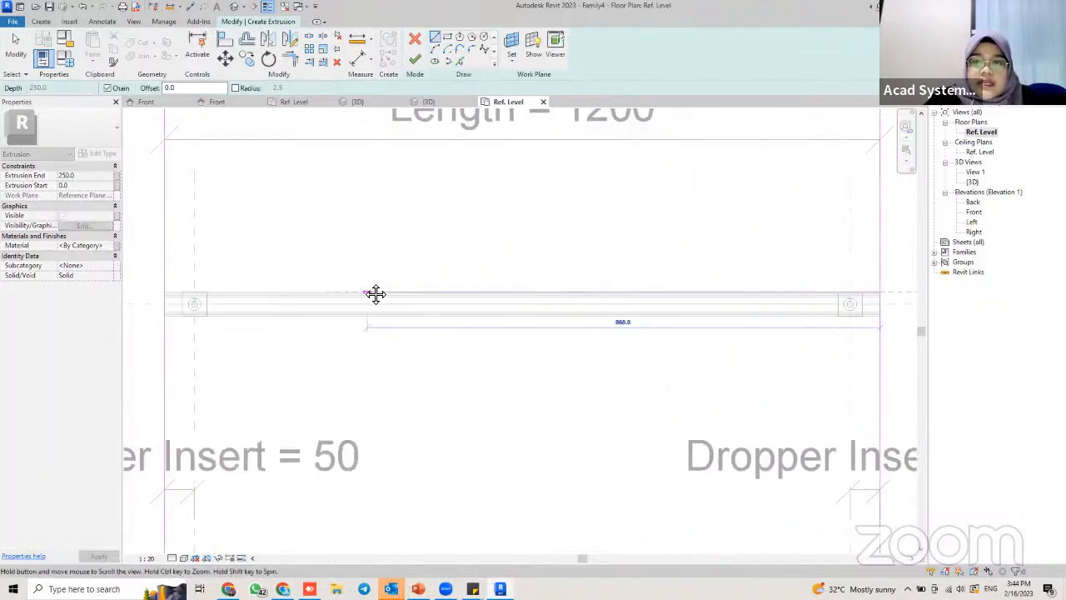
pyautogui.moveTo(376, 295); pyautogui.dragTo(532, 286, button='middle')
pyautogui.click(322, 285)
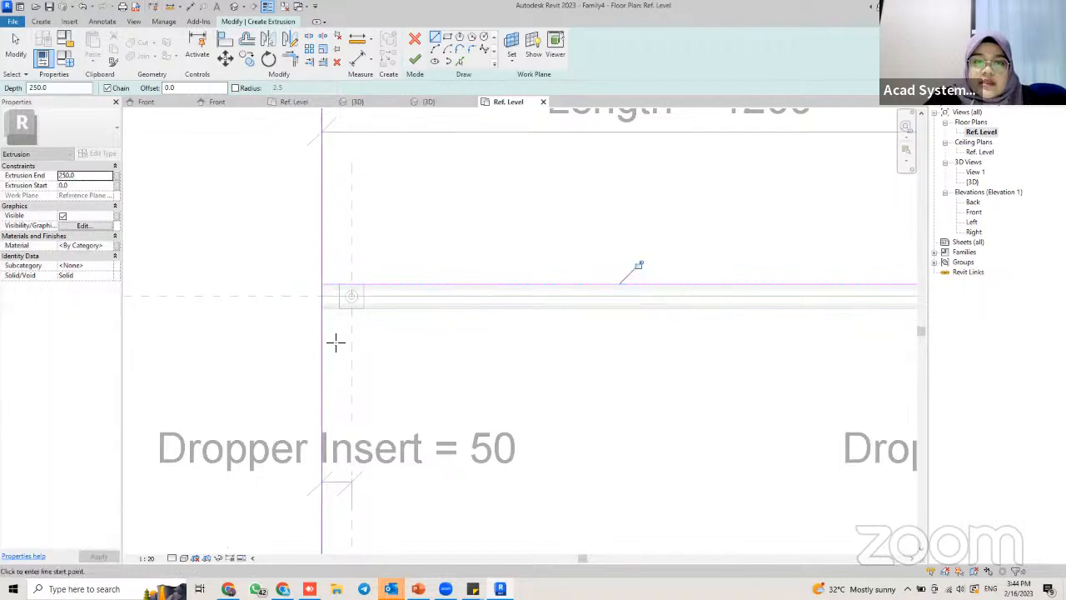
# Sketch a line along the Strut channel's lower long edge in plan, from its left end to its right end
pyautogui.click(323, 310)
pyautogui.moveTo(531, 330); pyautogui.dragTo(333, 322, button='middle')
pyautogui.scroll(-1, 533, 314)
pyautogui.moveTo(533, 312); pyautogui.dragTo(237, 300, button='middle')
pyautogui.click(486, 290)
pyautogui.scroll(-1, 439, 299)
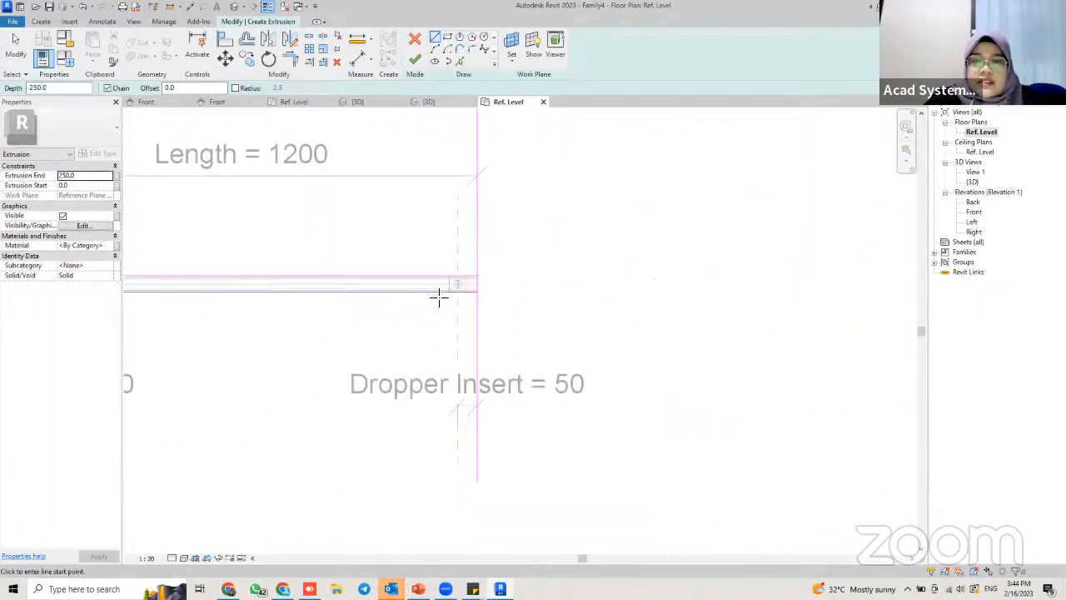
pyautogui.moveTo(438, 298); pyautogui.dragTo(471, 295, button='middle')
pyautogui.scroll(1, 504, 272)
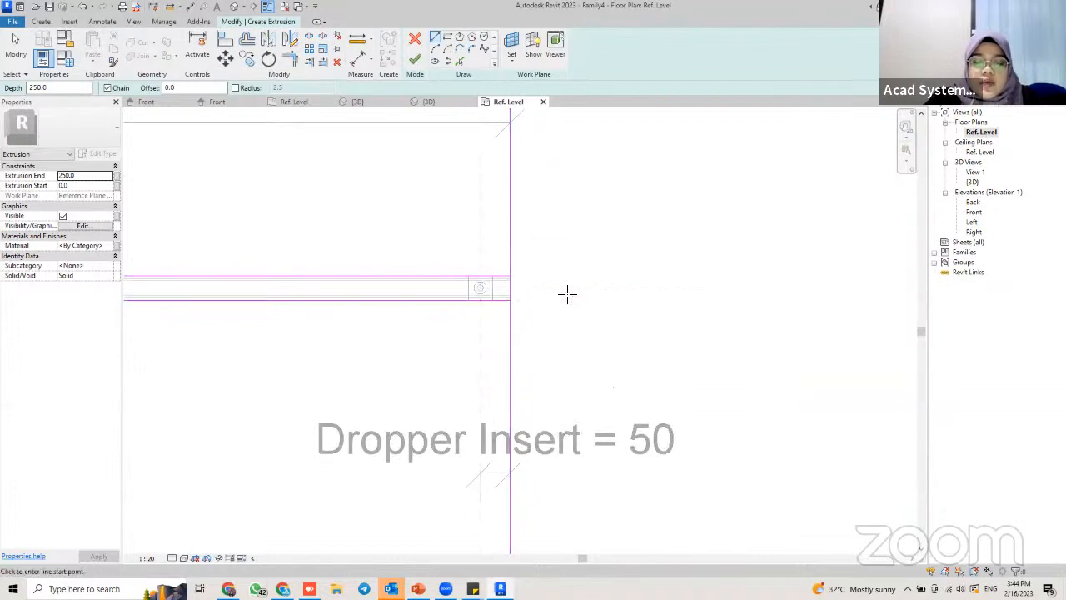
# Trim the right end line to both channel edge lines, keeping only the short segment that closes the sketch
pyautogui.press('Escape')
pyautogui.press('Escape')
pyautogui.press('t')
pyautogui.press('r')
pyautogui.click(507, 285)
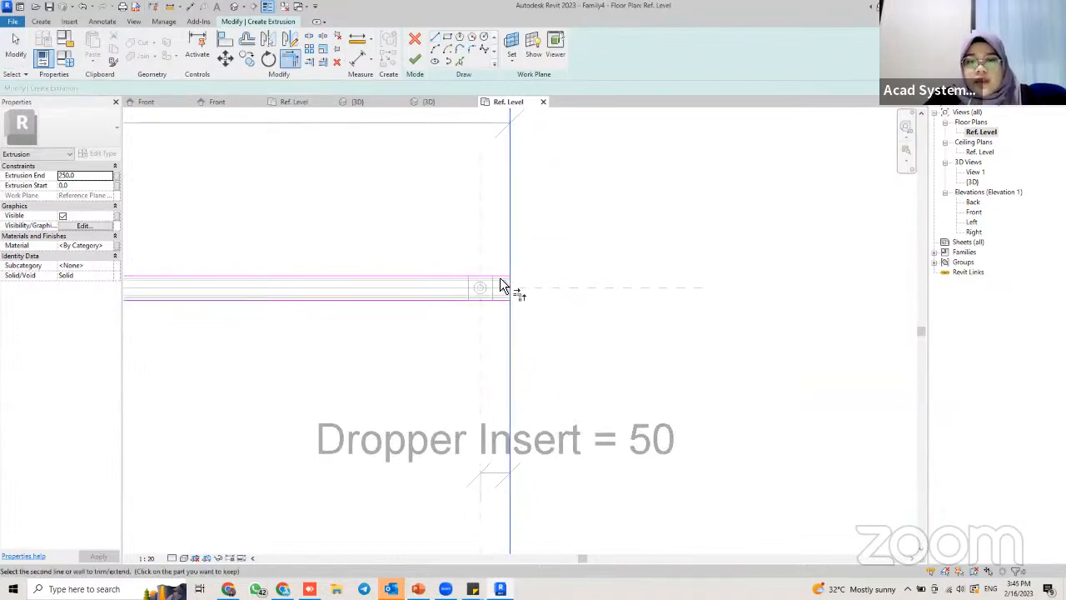
pyautogui.click(501, 276)
pyautogui.click(455, 301)
pyautogui.scroll(-1, 297, 306)
pyautogui.moveTo(295, 305); pyautogui.dragTo(470, 291, button='middle')
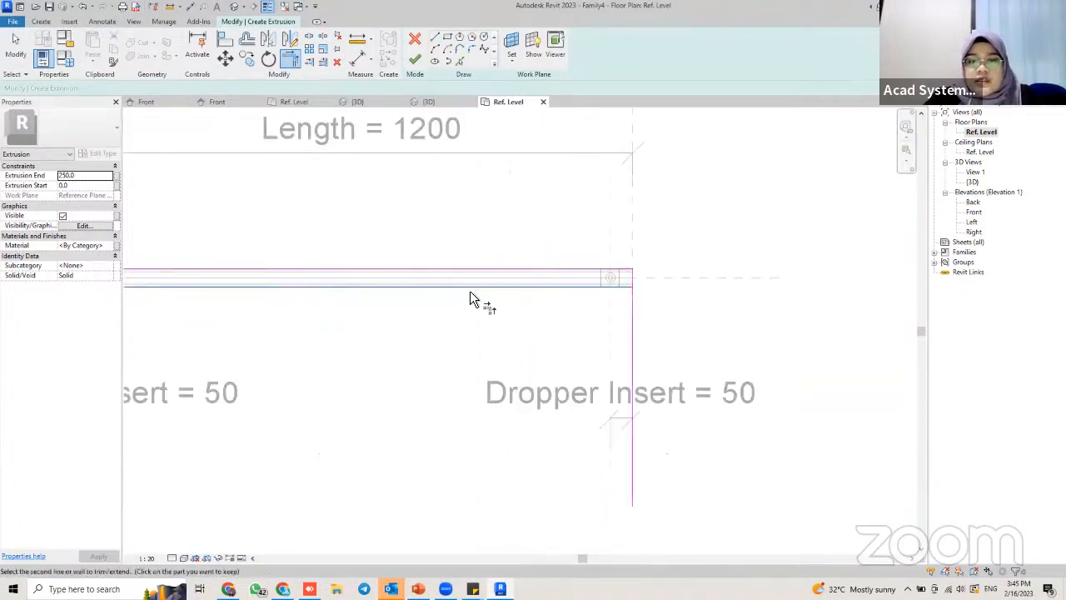
pyautogui.scroll(1, 638, 285)
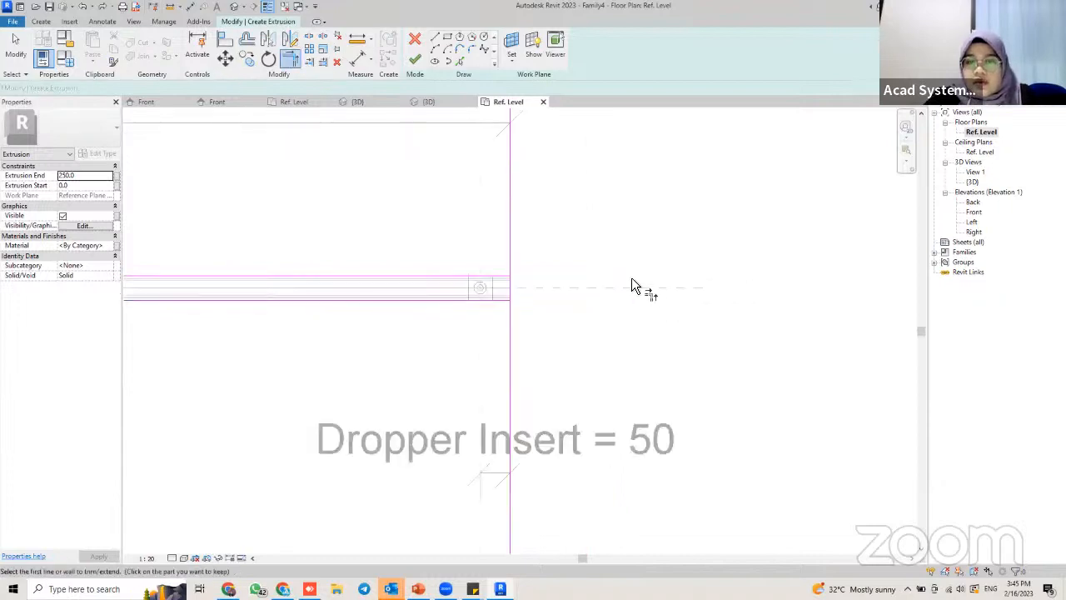
pyautogui.click(508, 284)
pyautogui.click(508, 285)
pyautogui.click(494, 299)
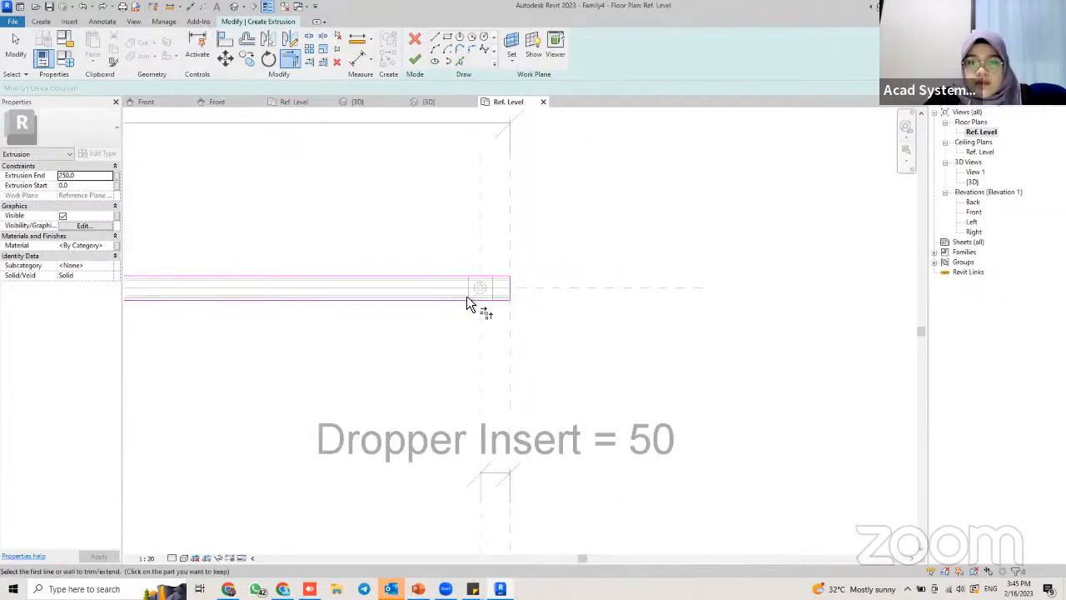
# Trim the left end line to both channel edge lines to close the rectangle, and finish the extrusion
pyautogui.scroll(-1, 409, 279)
pyautogui.moveTo(409, 279); pyautogui.dragTo(597, 262, button='middle')
pyautogui.scroll(1, 216, 254)
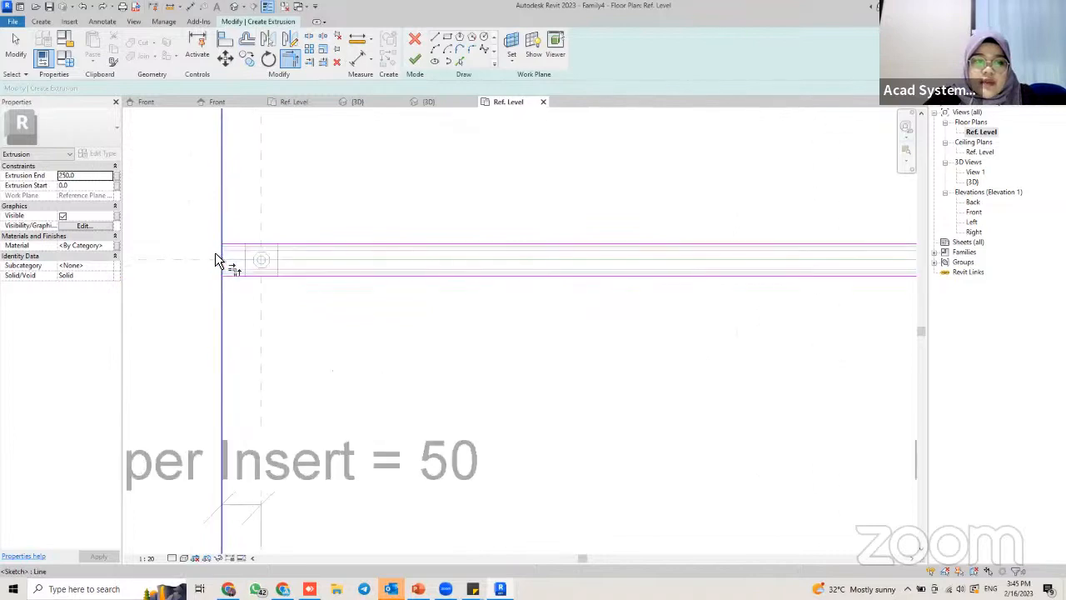
pyautogui.click(229, 242)
pyautogui.click(223, 255)
pyautogui.click(229, 271)
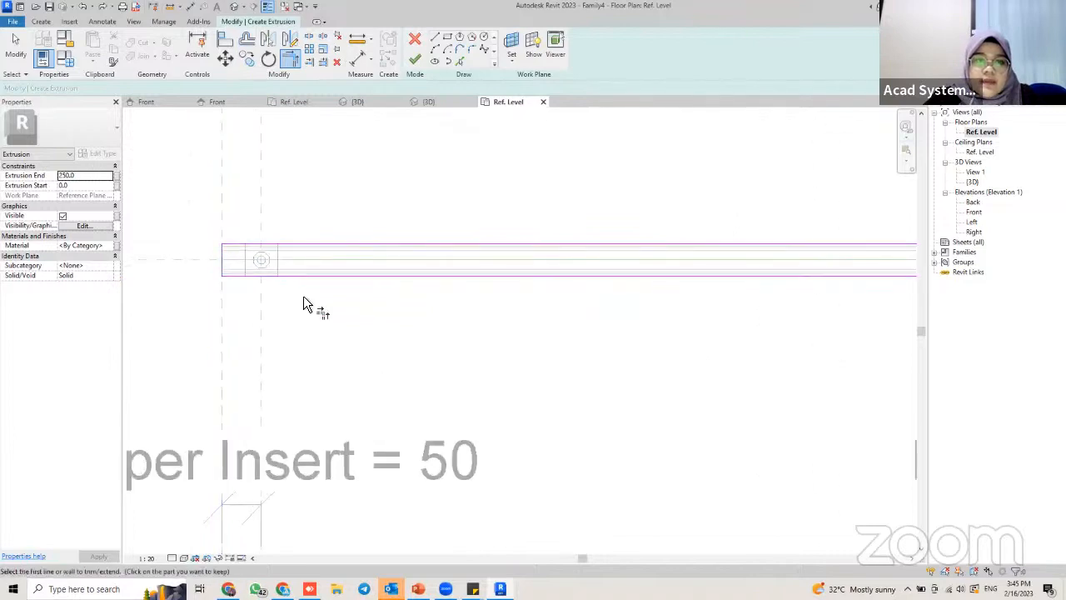
pyautogui.click(414, 60)
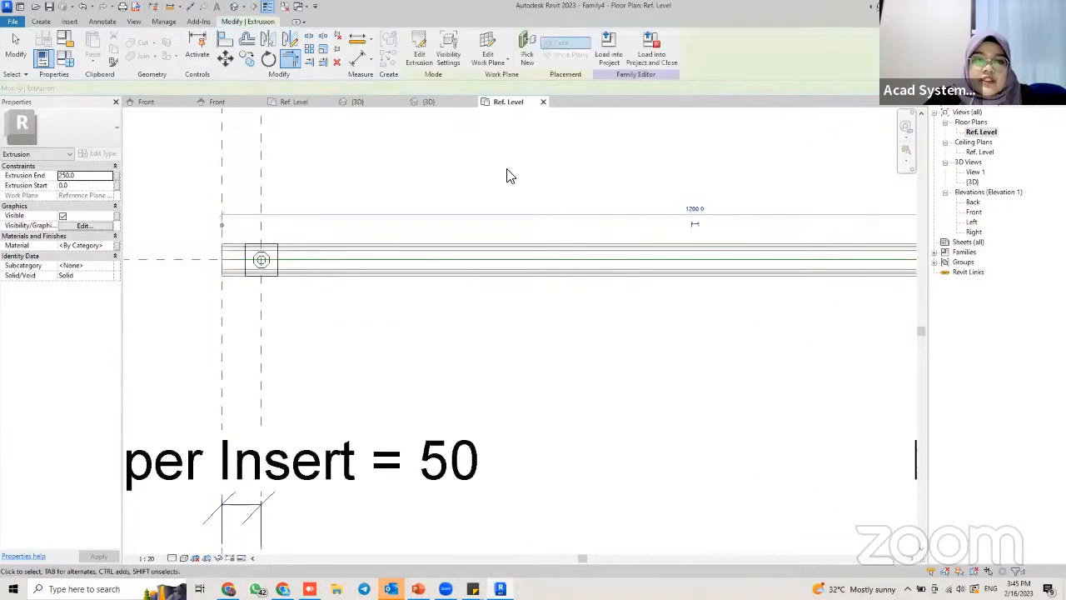
# In the 3D view, set the new extrusion's end to 41
pyautogui.click(429, 102)
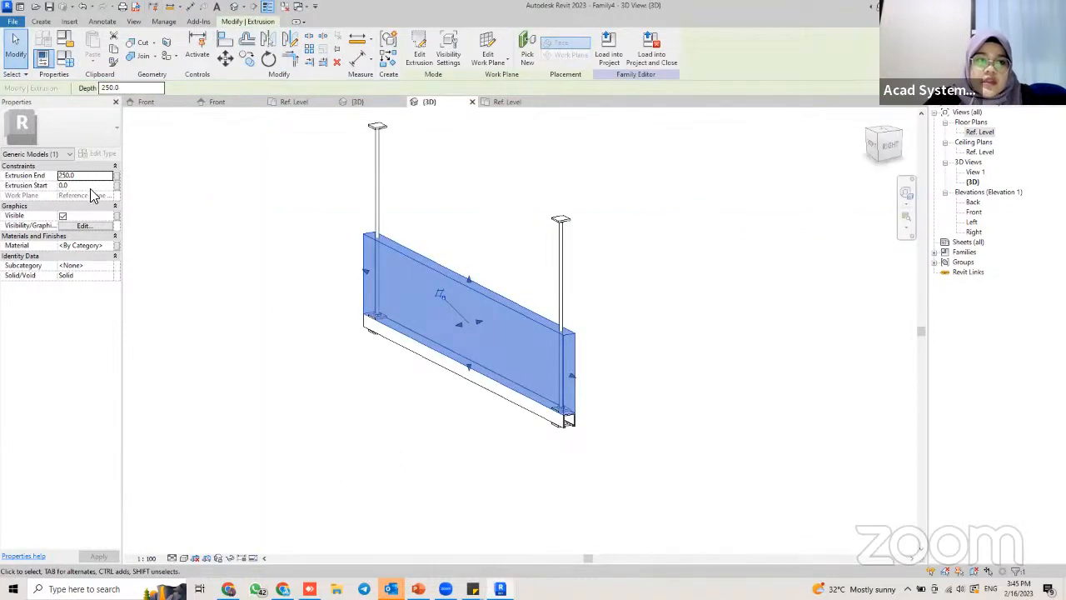
pyautogui.click(30, 172)
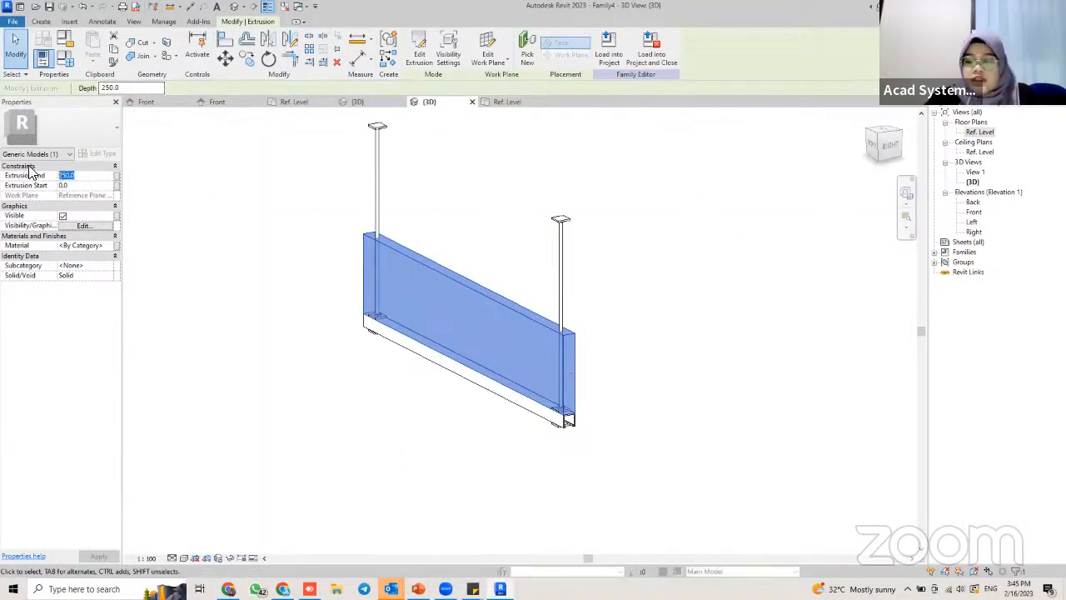
pyautogui.write('41')
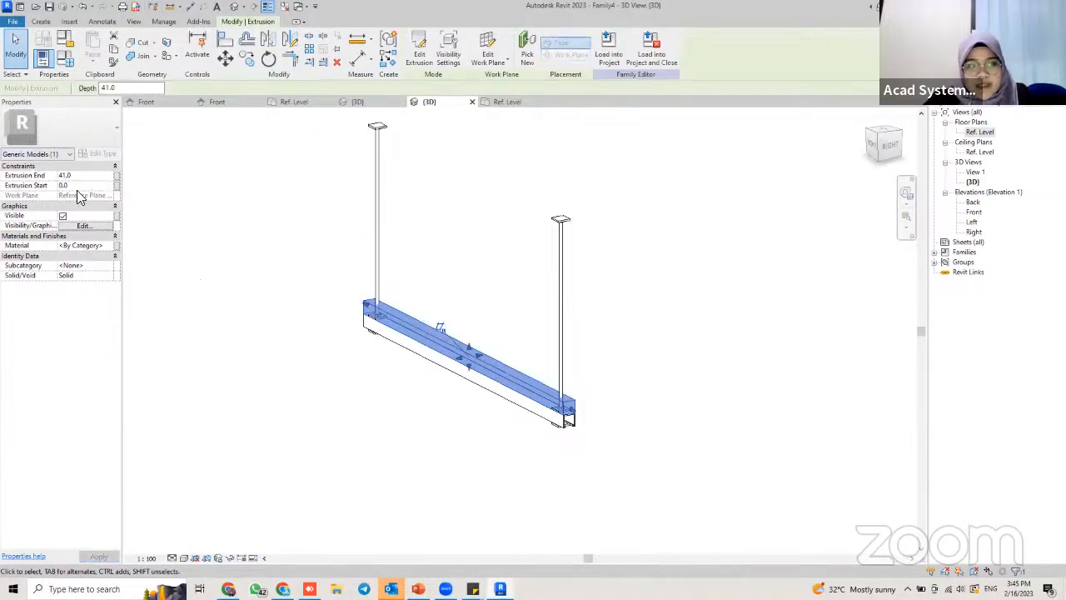
pyautogui.click(79, 186)
pyautogui.click(42, 169)
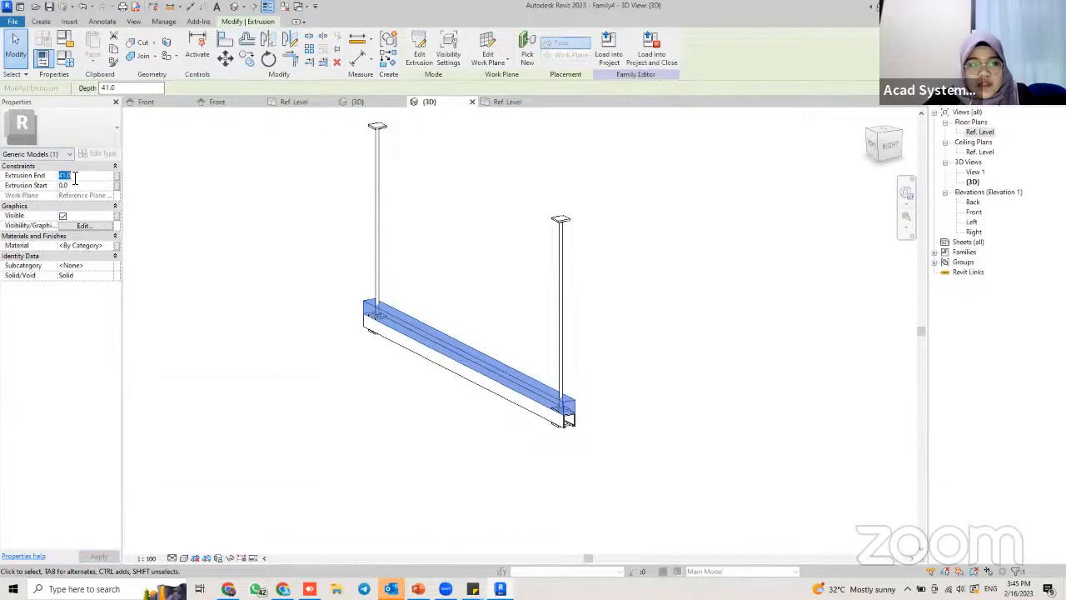
pyautogui.press('Return')
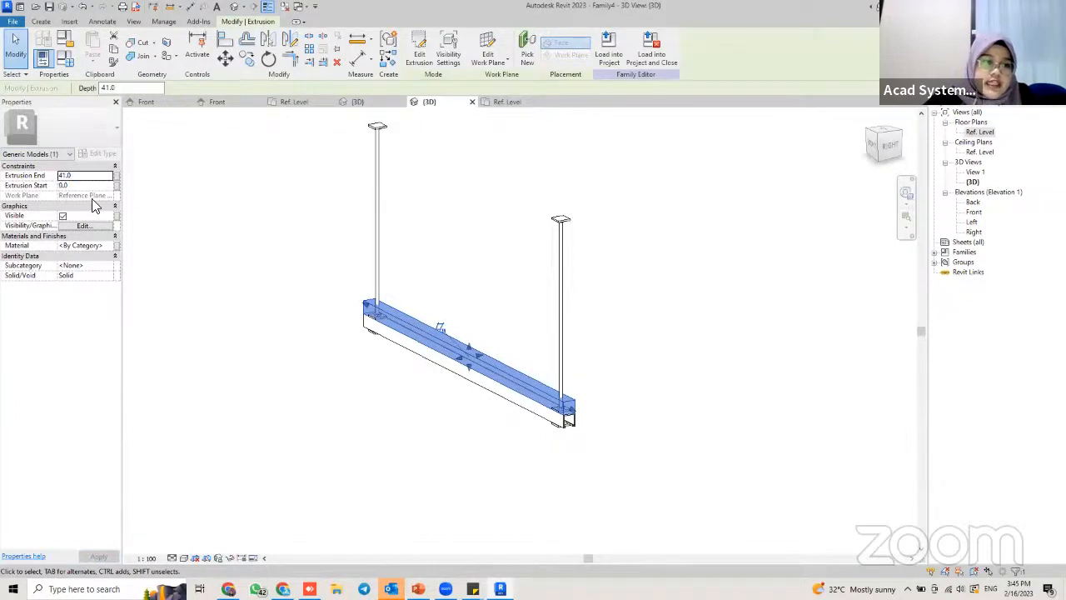
# Set the extrusion's start to -41 and its end to 0 so the solid extends below the Support Level plane
pyautogui.click(85, 189)
pyautogui.write('41')
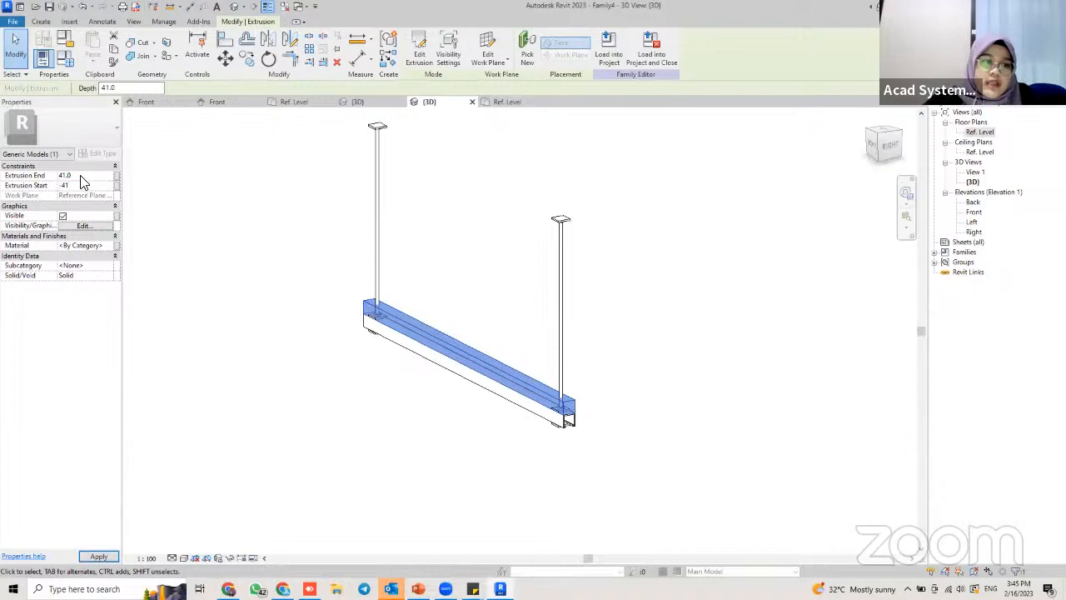
pyautogui.click(85, 176)
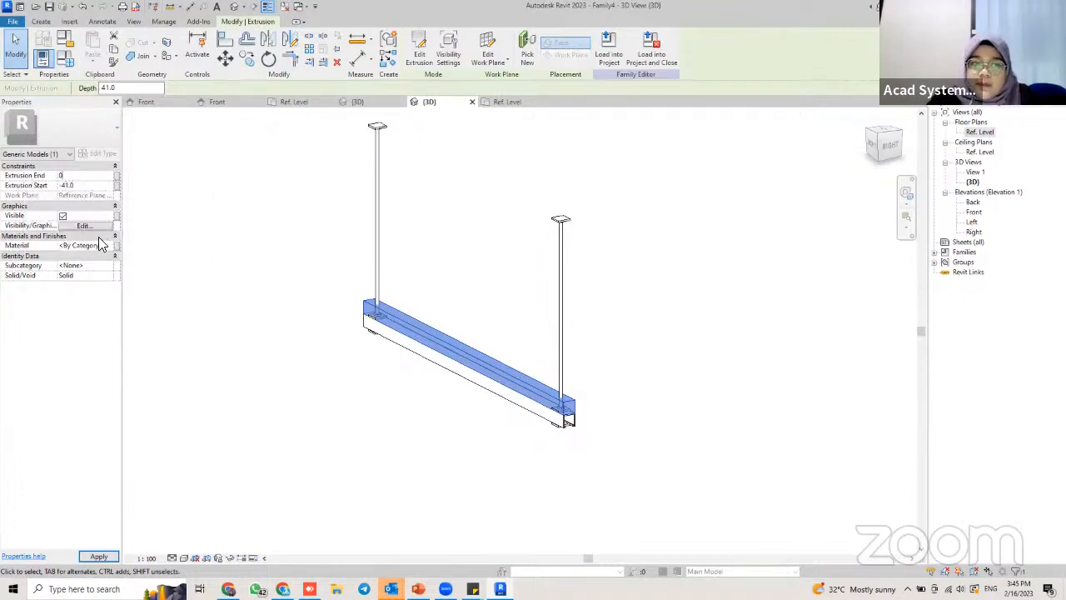
pyautogui.press('Return')
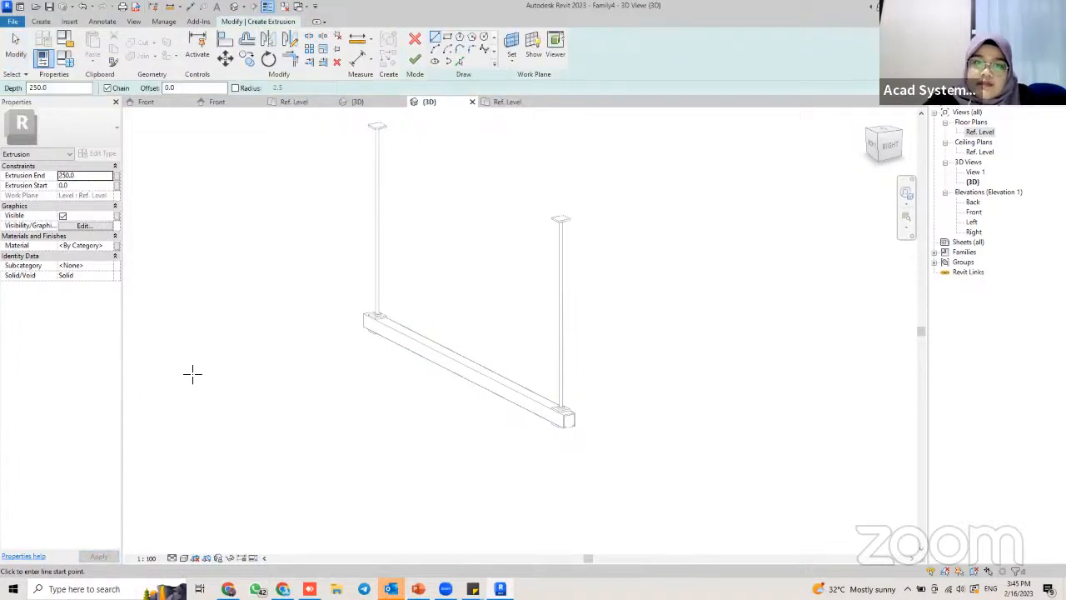
pyautogui.click(414, 60)
pyautogui.scroll(2, 574, 428)
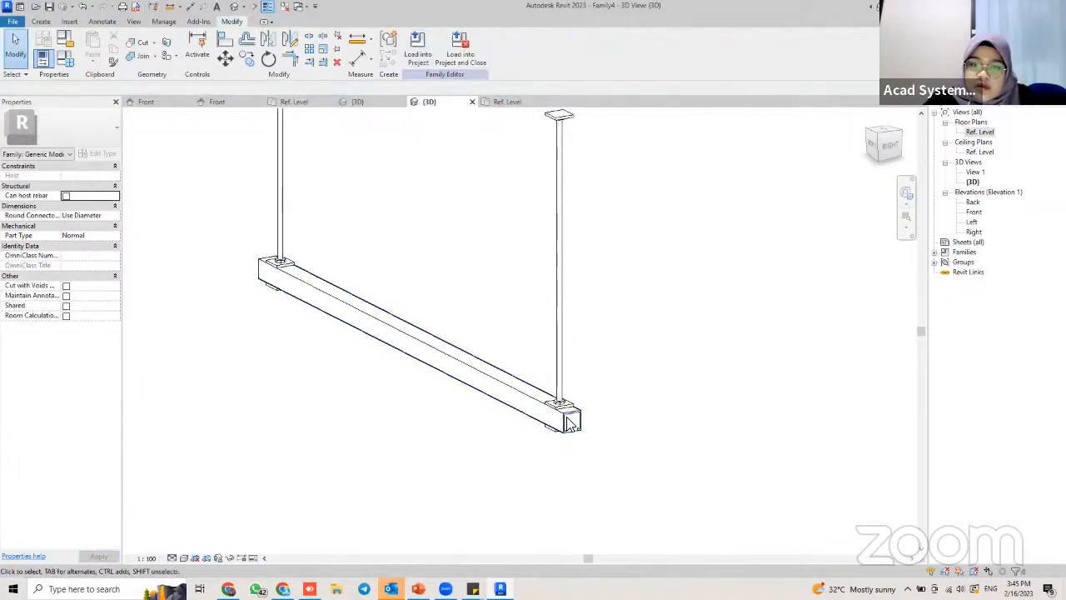
# Limit the Strut sweep's visibility to the Coarse detail level, with Medium and Fine off
pyautogui.click(575, 429)
pyautogui.scroll(2, 570, 420)
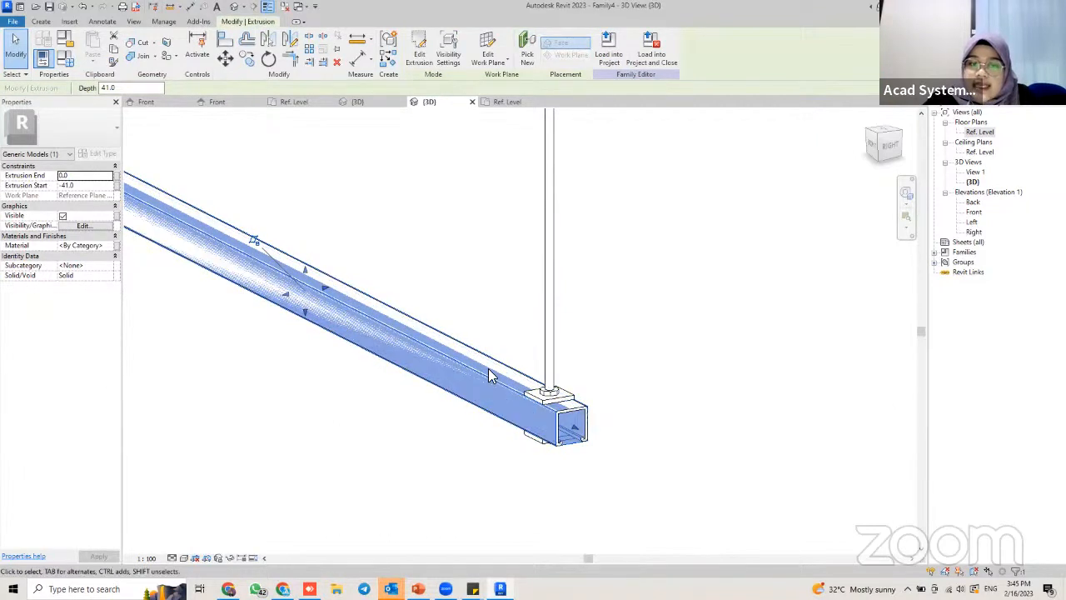
pyautogui.click(319, 348)
pyautogui.scroll(-2, 319, 348)
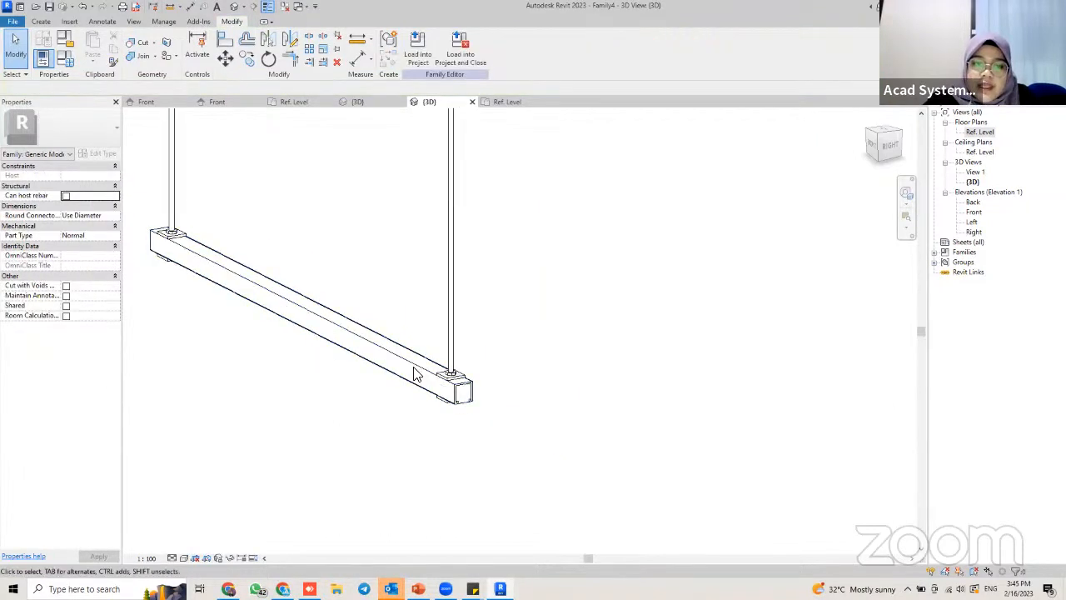
pyautogui.click(465, 408)
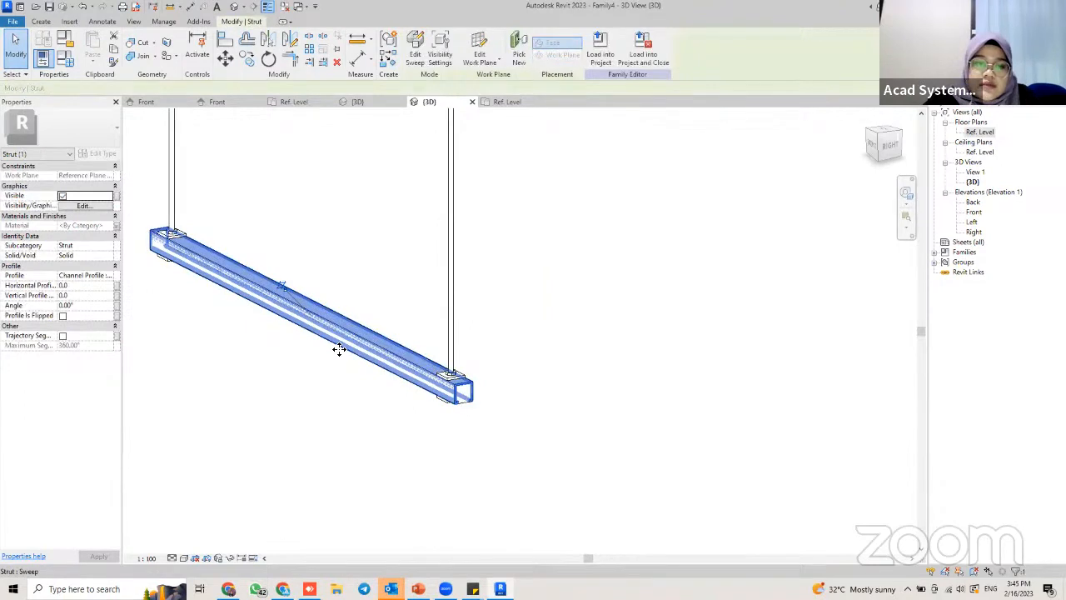
pyautogui.keyDown('shift'); pyautogui.moveTo(400, 344); pyautogui.dragTo(418, 343, button='middle'); pyautogui.keyUp('shift')
pyautogui.moveTo(418, 343); pyautogui.dragTo(502, 338, button='middle')
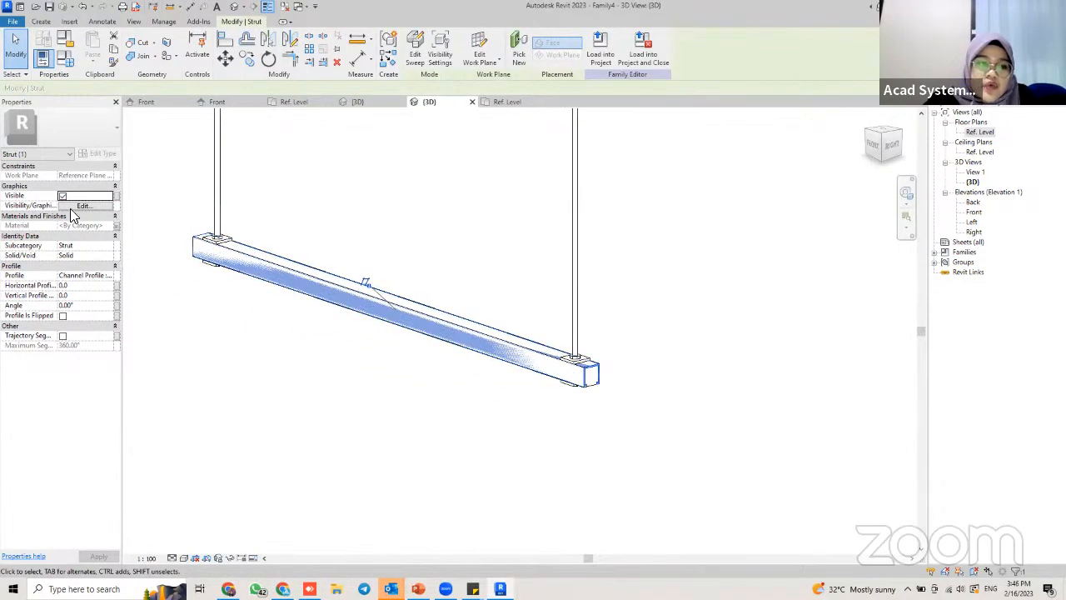
pyautogui.click(83, 206)
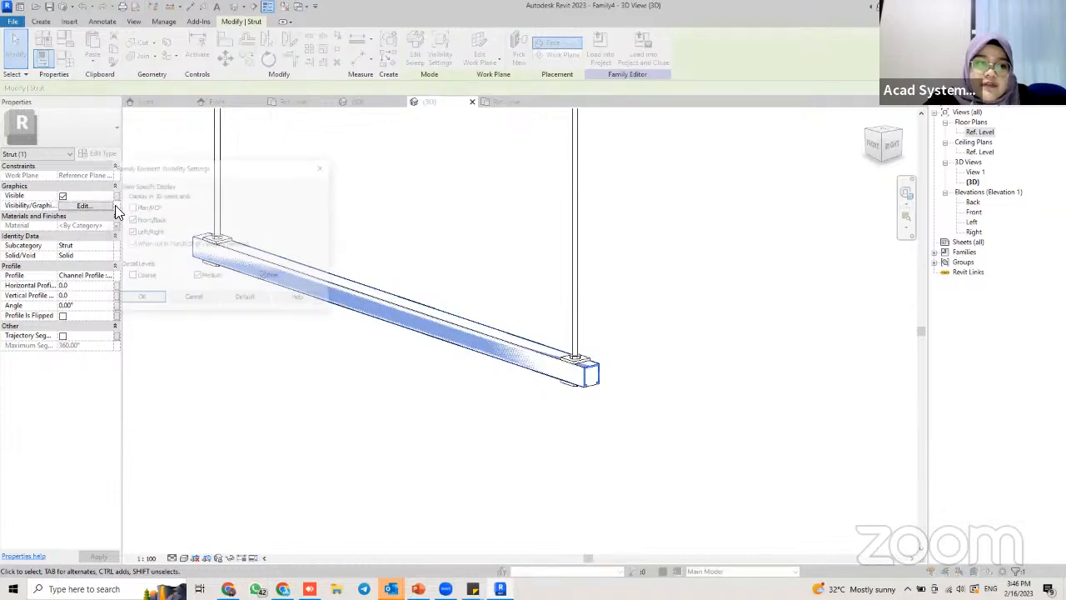
pyautogui.moveTo(200, 174); pyautogui.dragTo(409, 190)
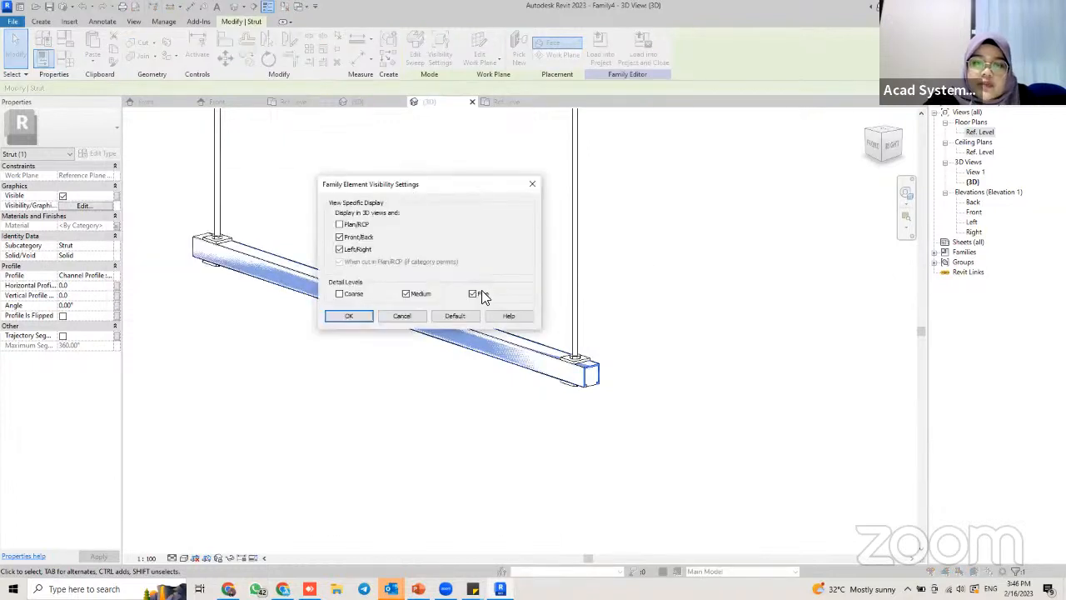
pyautogui.click(407, 293)
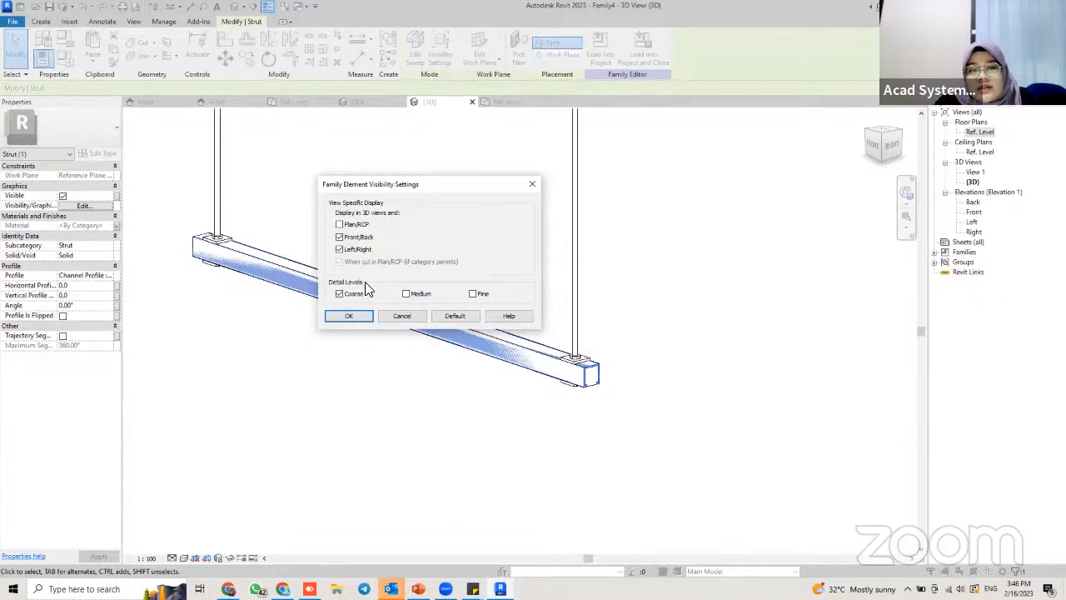
pyautogui.click(355, 317)
# Bring the whole support into view and turn on Preview Visibility in the 3D view
pyautogui.keyDown('shift'); pyautogui.moveTo(464, 381); pyautogui.dragTo(676, 486, button='middle'); pyautogui.keyUp('shift')
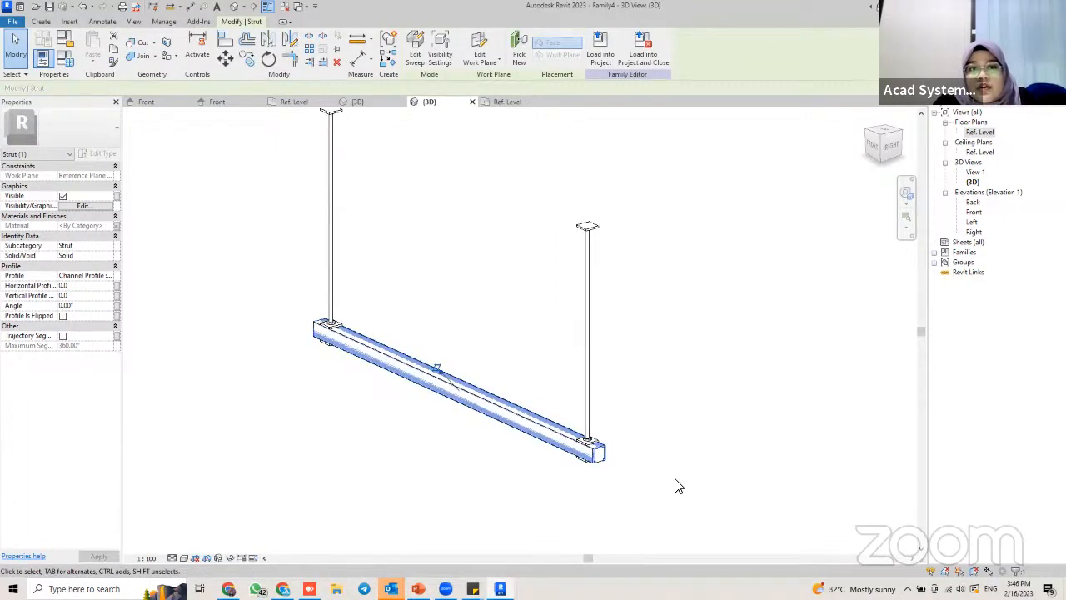
pyautogui.moveTo(479, 257); pyautogui.dragTo(497, 302, button='middle')
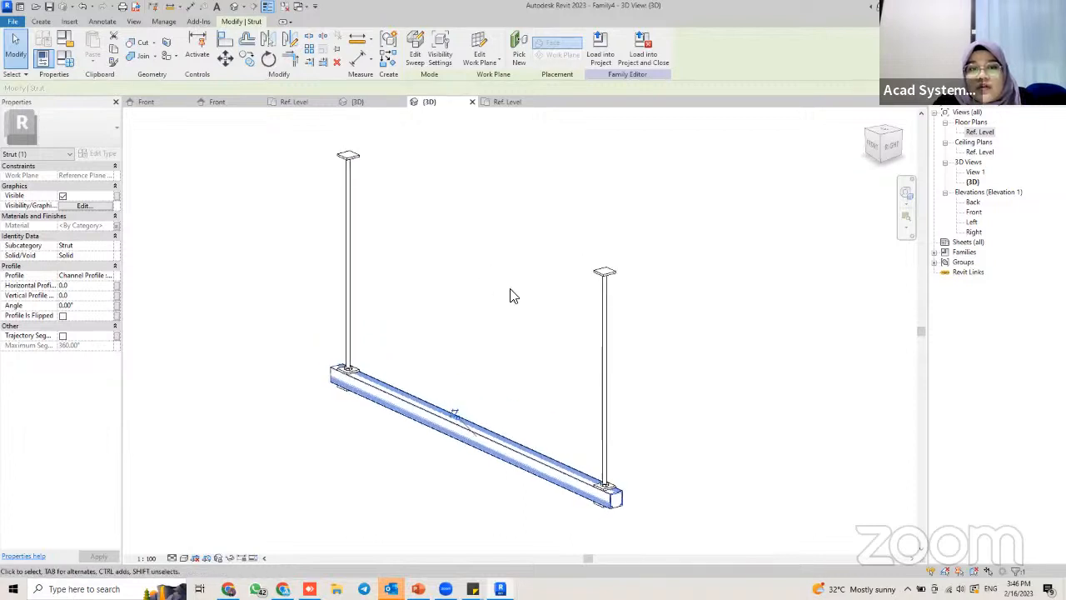
pyautogui.click(509, 289)
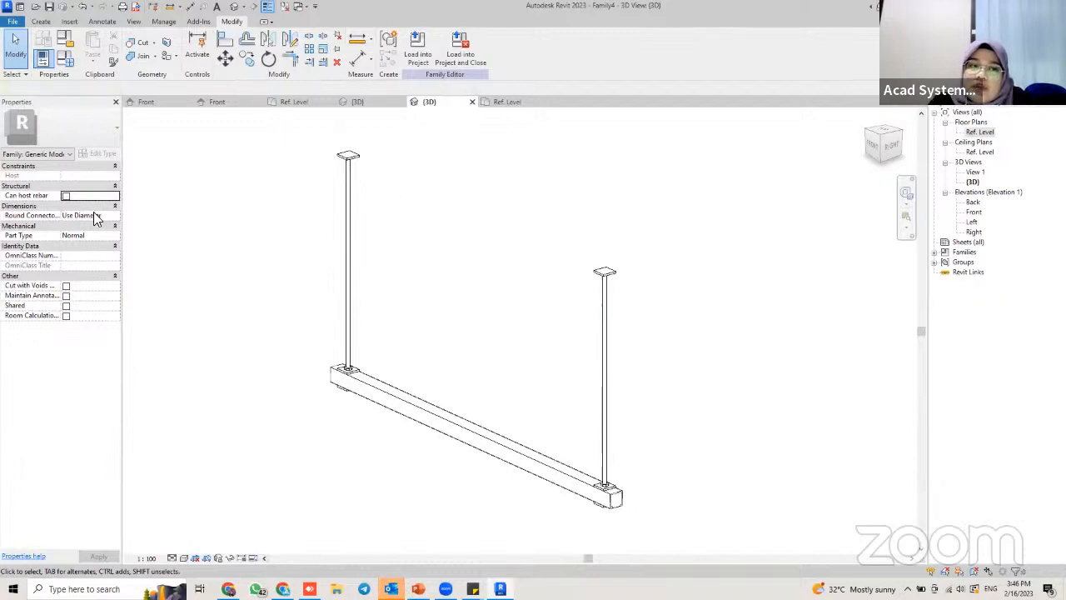
pyautogui.moveTo(298, 126); pyautogui.dragTo(651, 510)
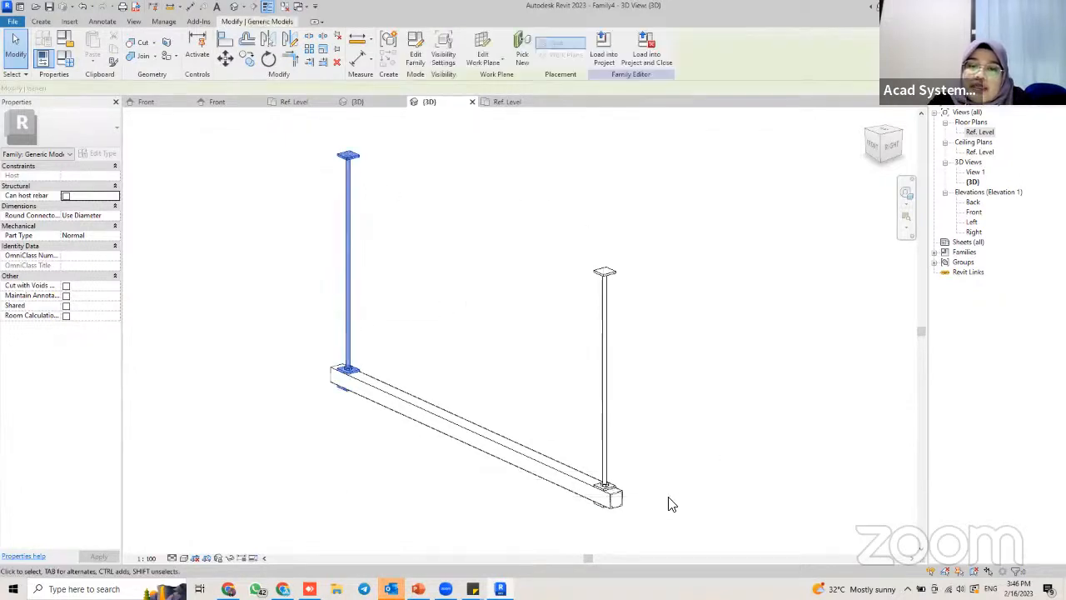
pyautogui.click(552, 386)
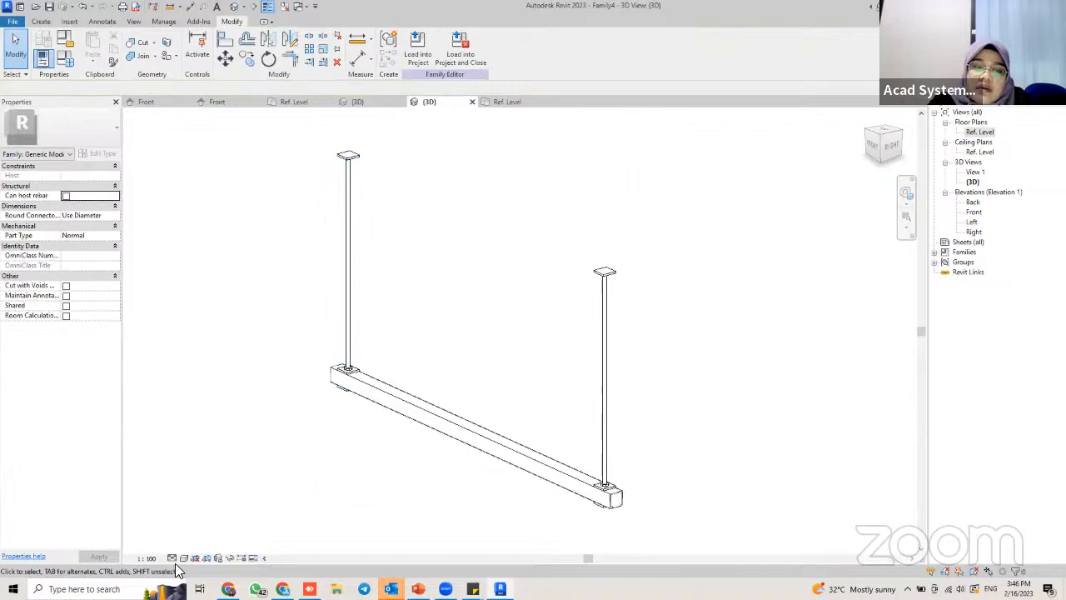
pyautogui.click(252, 557)
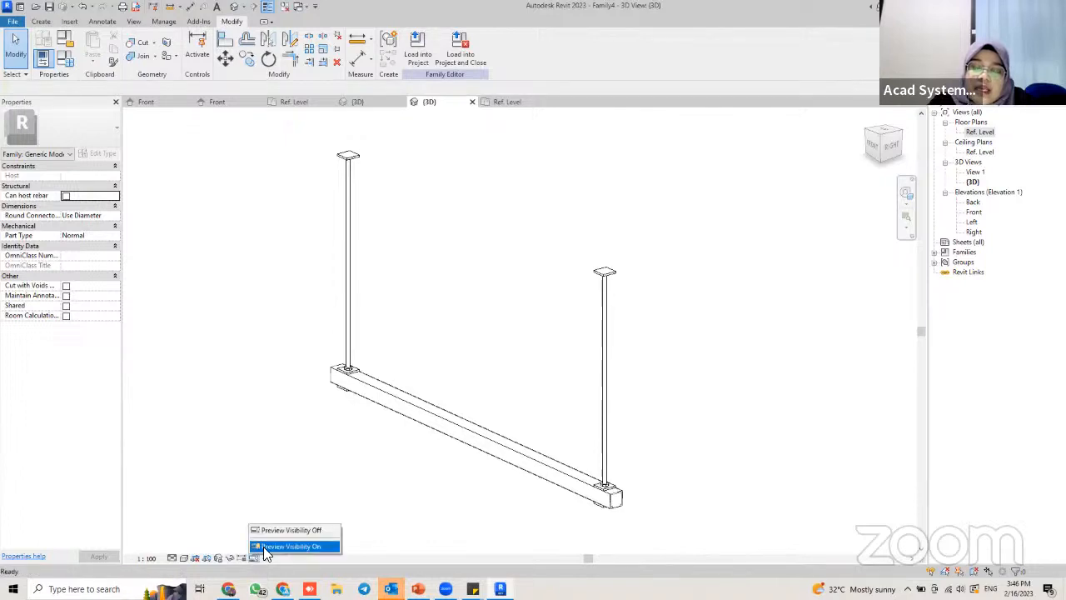
pyautogui.click(265, 547)
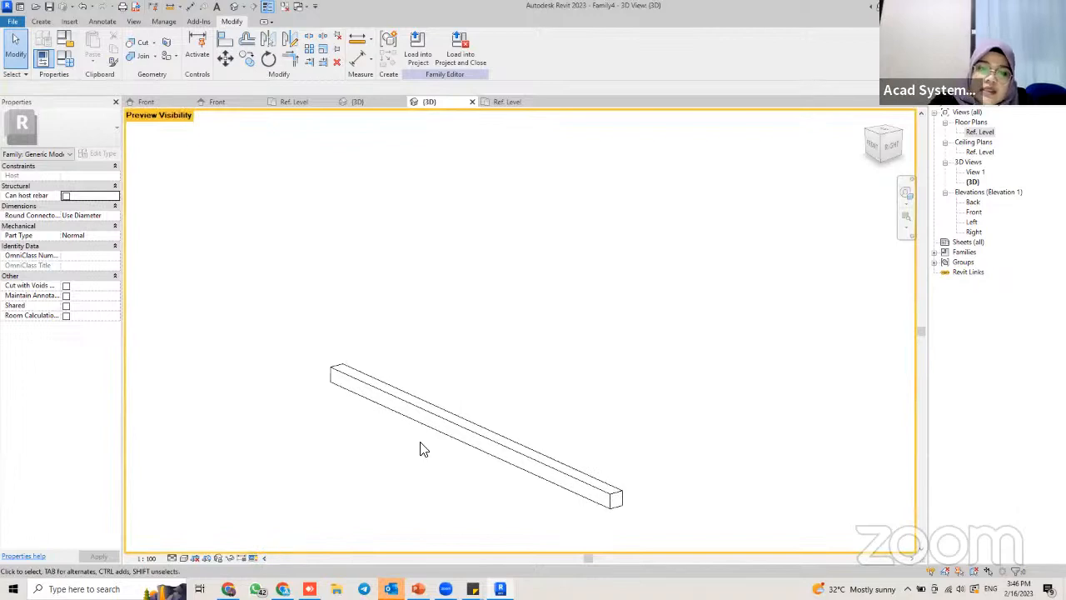
pyautogui.moveTo(419, 445); pyautogui.dragTo(426, 368, button='middle')
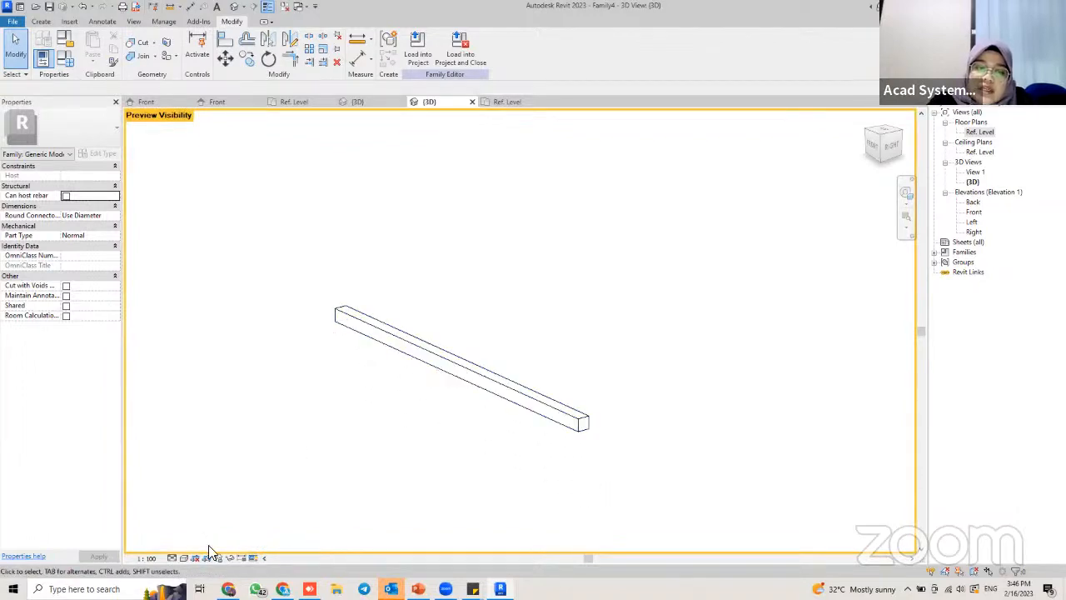
# Compare the family's geometry at the Coarse, Medium and Fine detail levels, leaving the view at Coarse
pyautogui.click(175, 558)
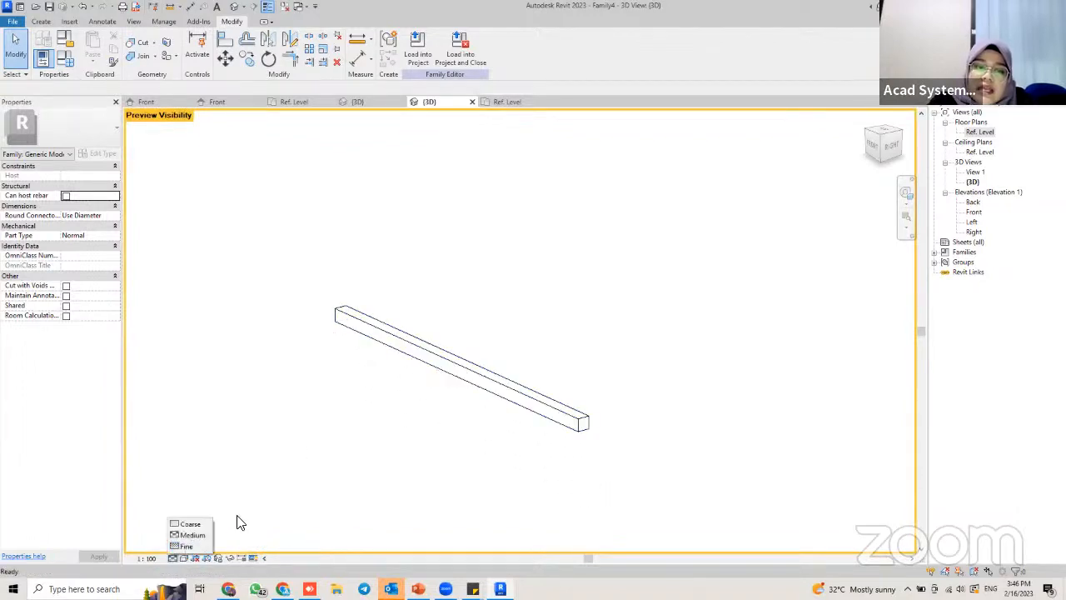
pyautogui.click(208, 524)
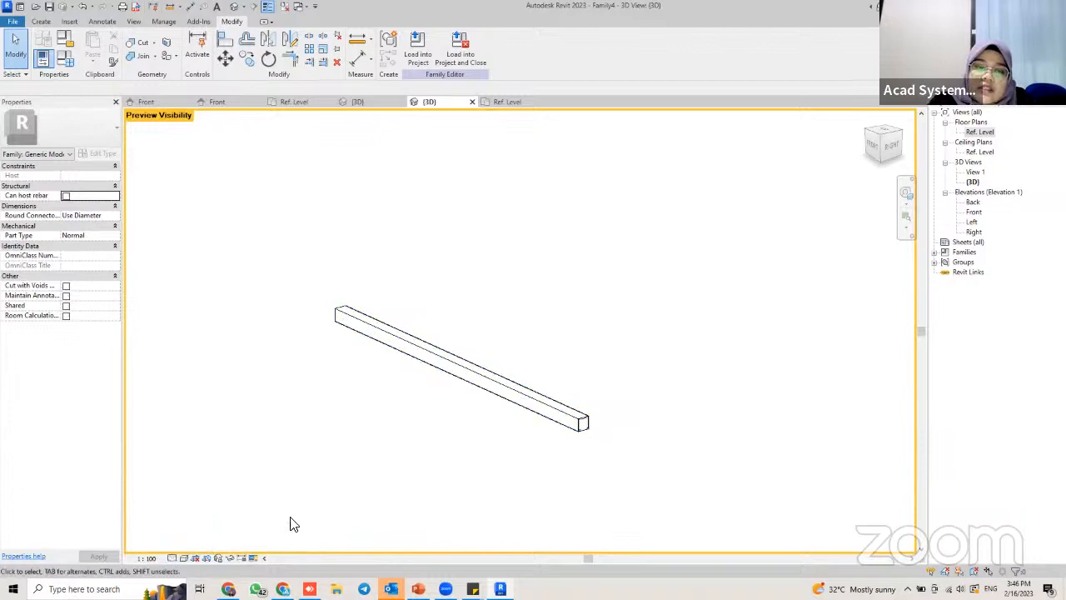
pyautogui.click(175, 558)
pyautogui.click(185, 536)
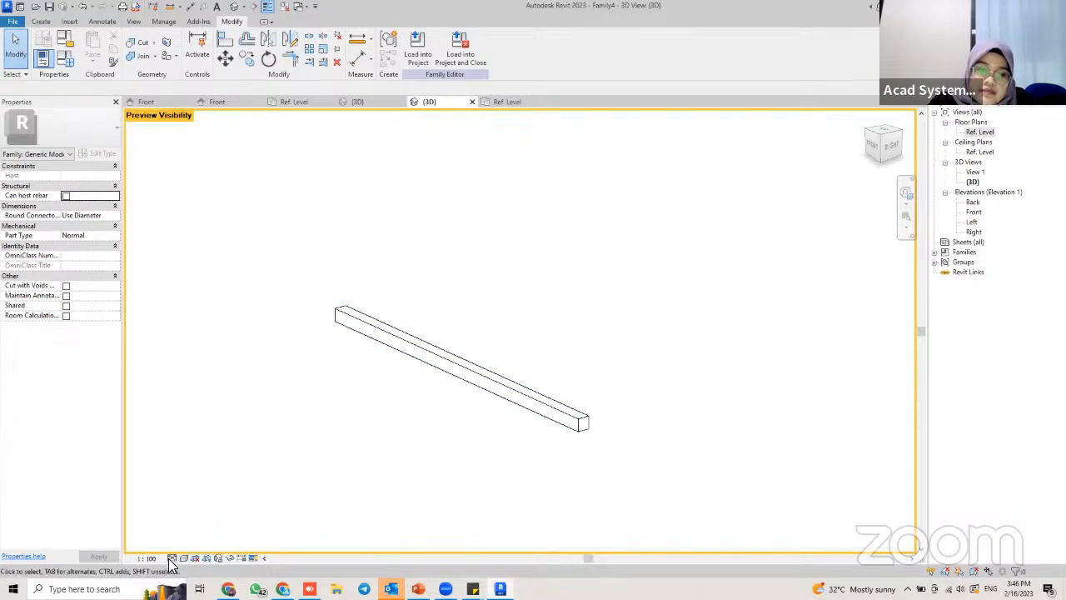
pyautogui.click(175, 558)
pyautogui.click(188, 545)
pyautogui.click(173, 558)
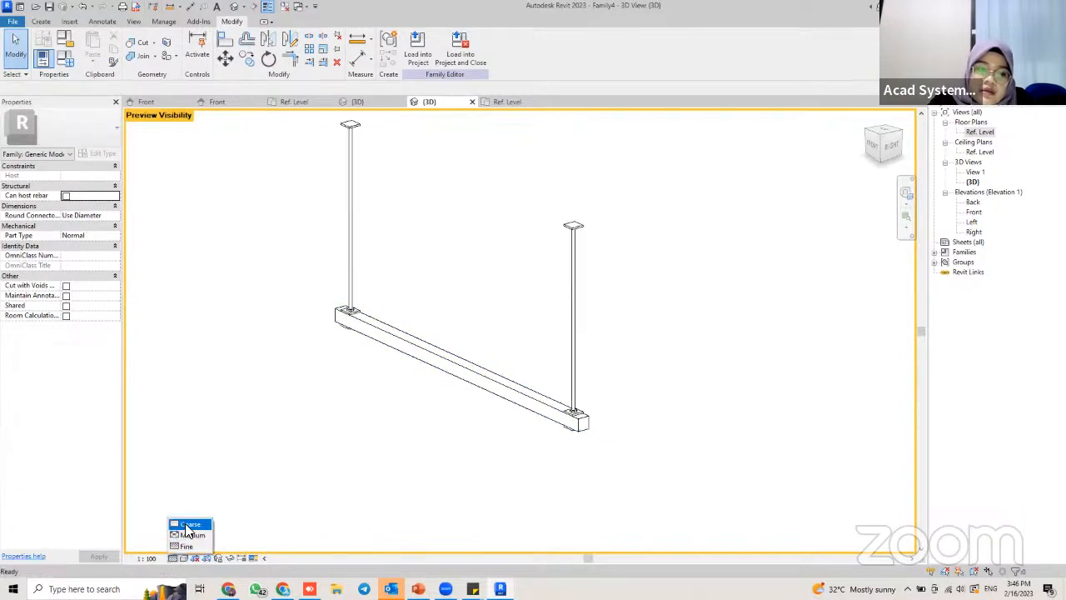
pyautogui.click(187, 535)
pyautogui.click(172, 558)
pyautogui.click(209, 526)
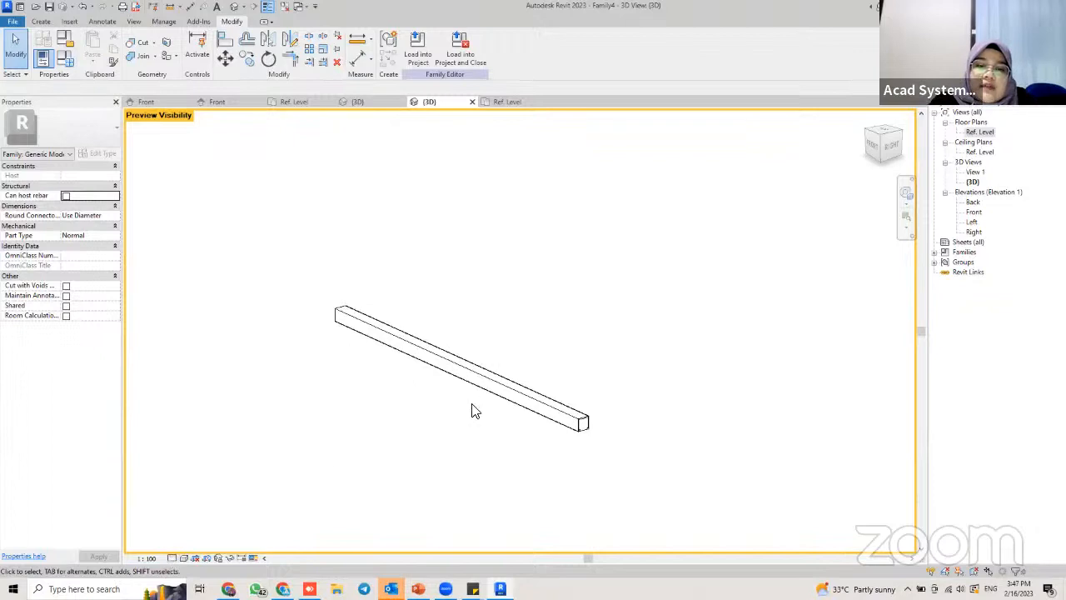
# Examine the channel's open end at Coarse detail, then turn Preview Visibility off
pyautogui.scroll(6, 581, 425)
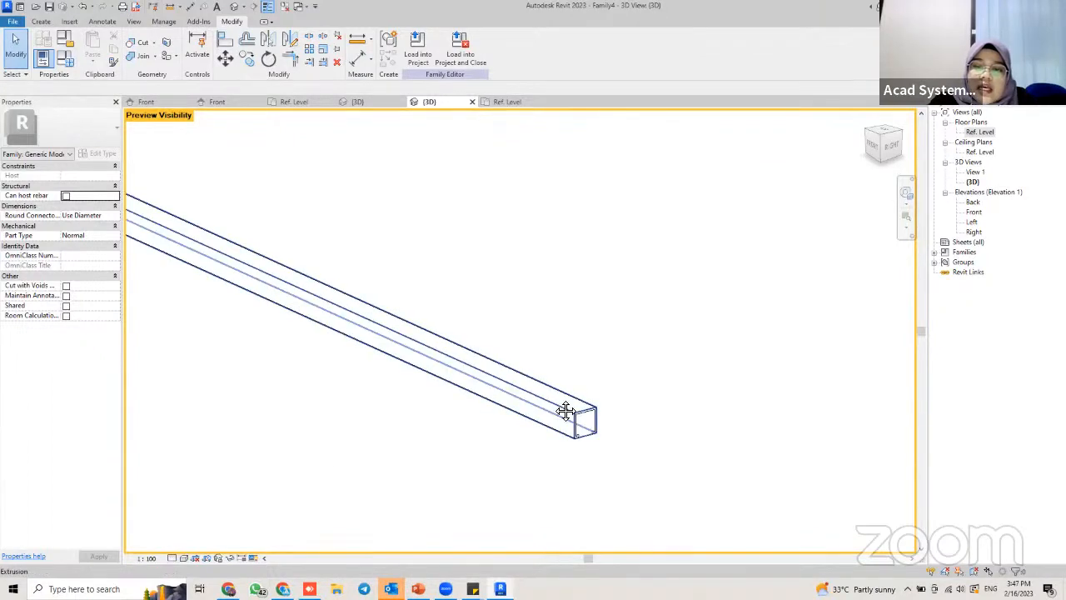
pyautogui.moveTo(566, 411); pyautogui.dragTo(602, 411, button='middle')
pyautogui.scroll(-3, 539, 380)
pyautogui.moveTo(539, 381); pyautogui.dragTo(576, 378, button='middle')
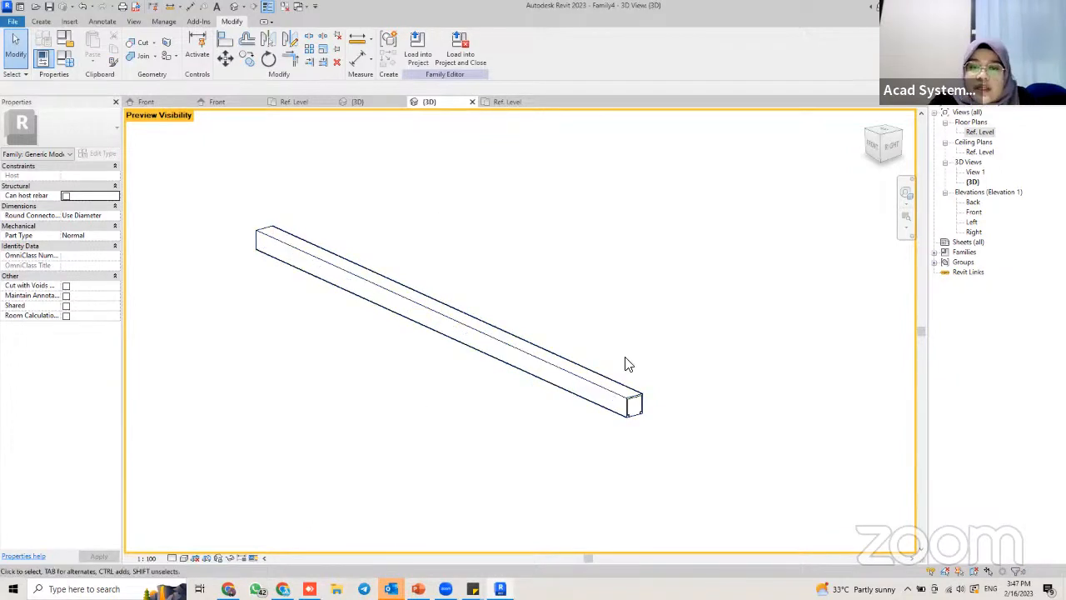
pyautogui.scroll(2, 633, 401)
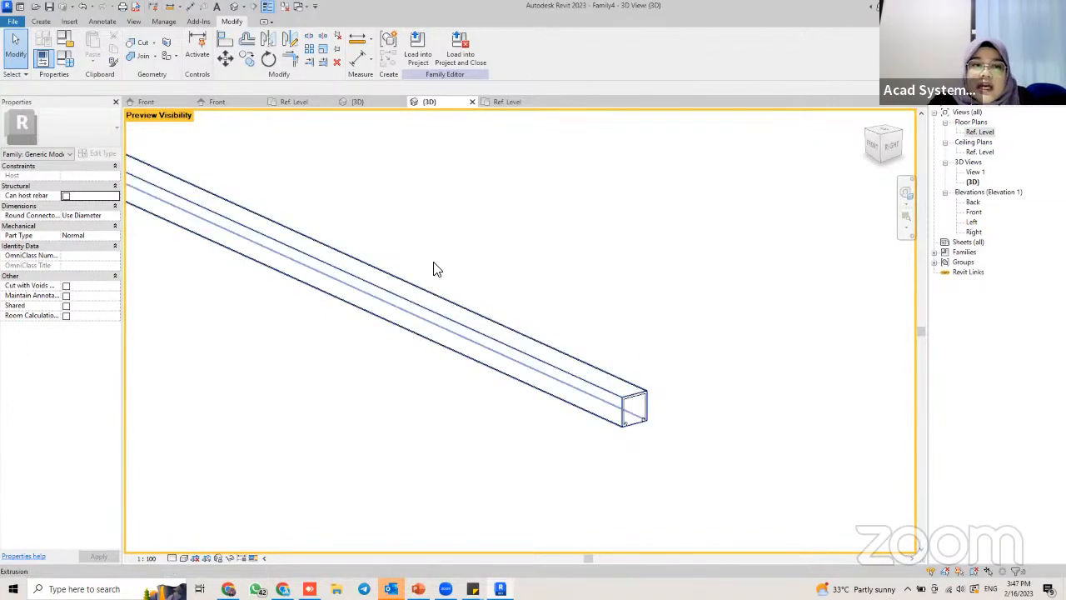
pyautogui.scroll(-1, 636, 398)
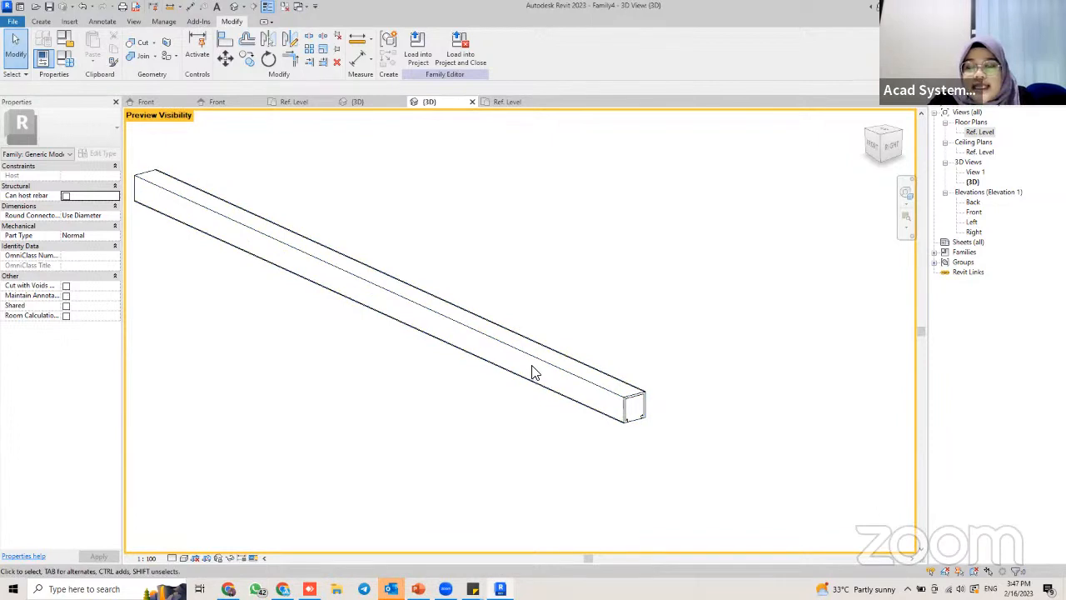
pyautogui.click(253, 558)
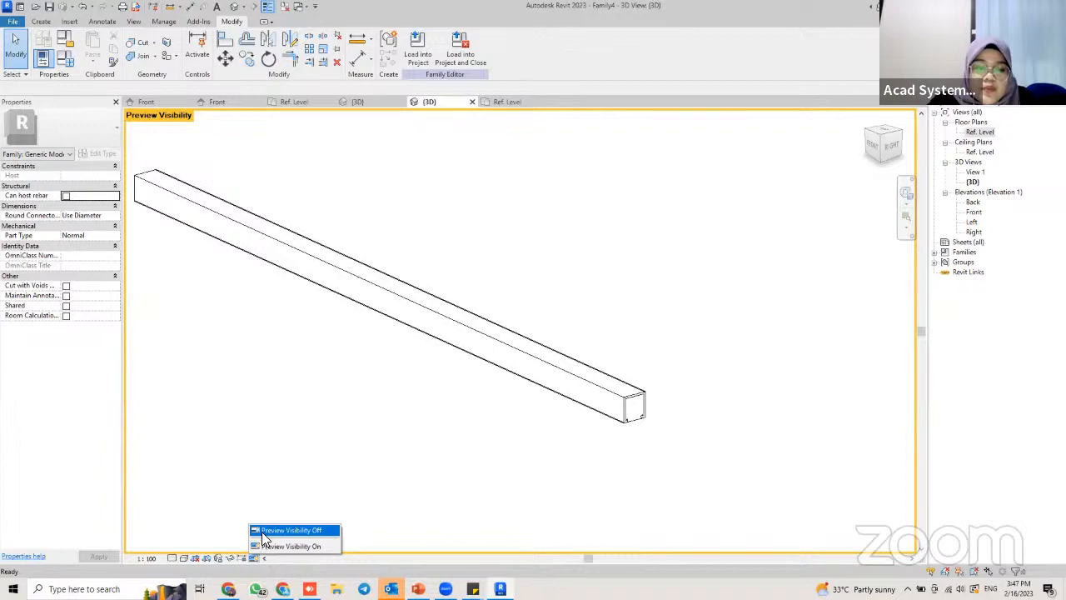
pyautogui.click(264, 533)
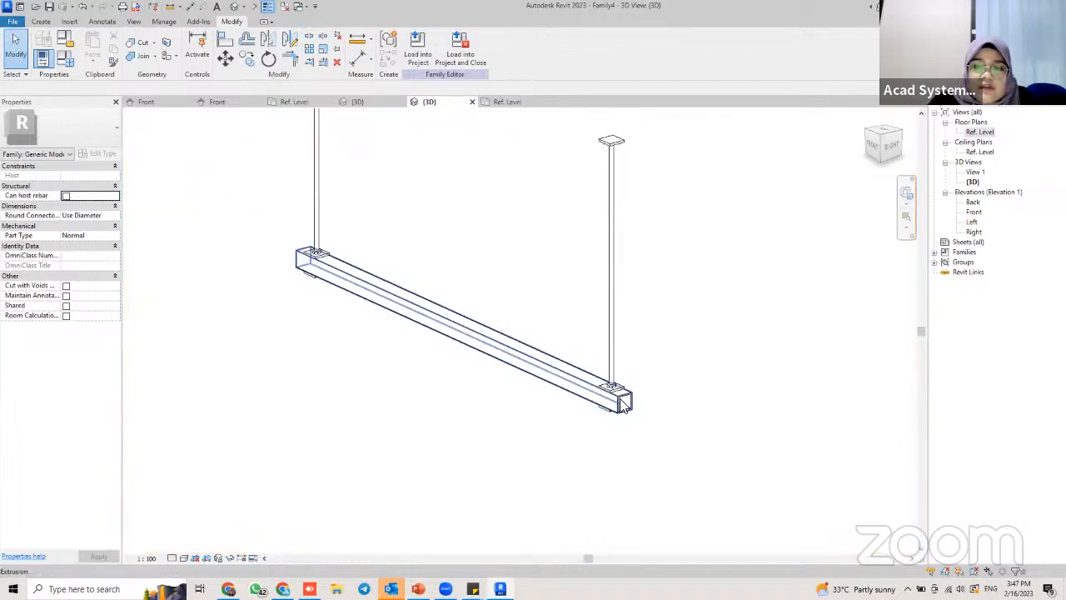
# Limit the solid extrusion's visibility to Coarse detail only, with Plan/RCP display, Medium and Fine off
pyautogui.scroll(2, 619, 419)
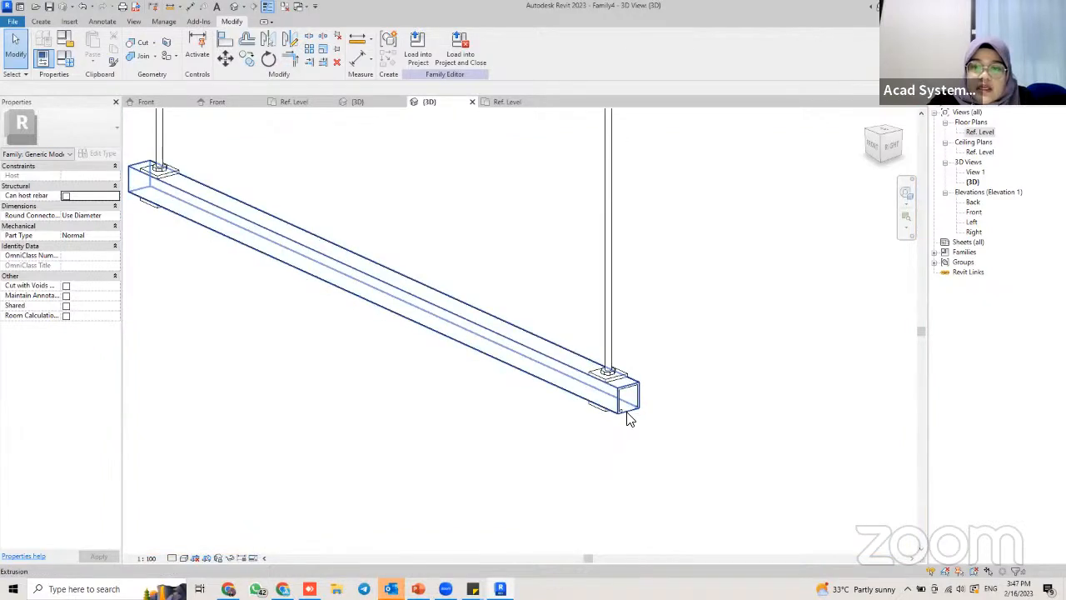
pyautogui.click(627, 412)
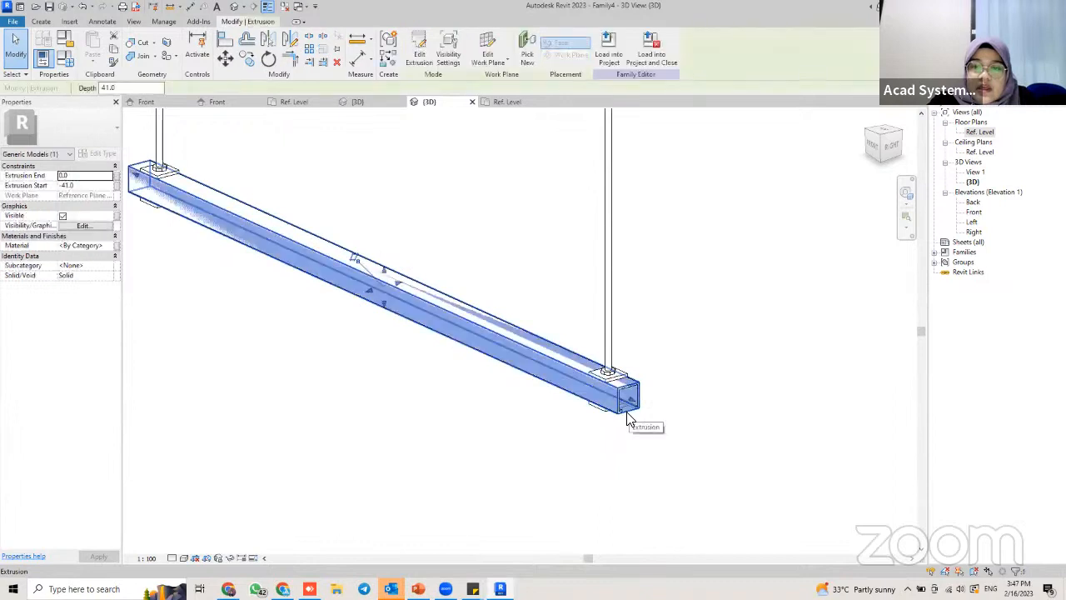
pyautogui.click(82, 225)
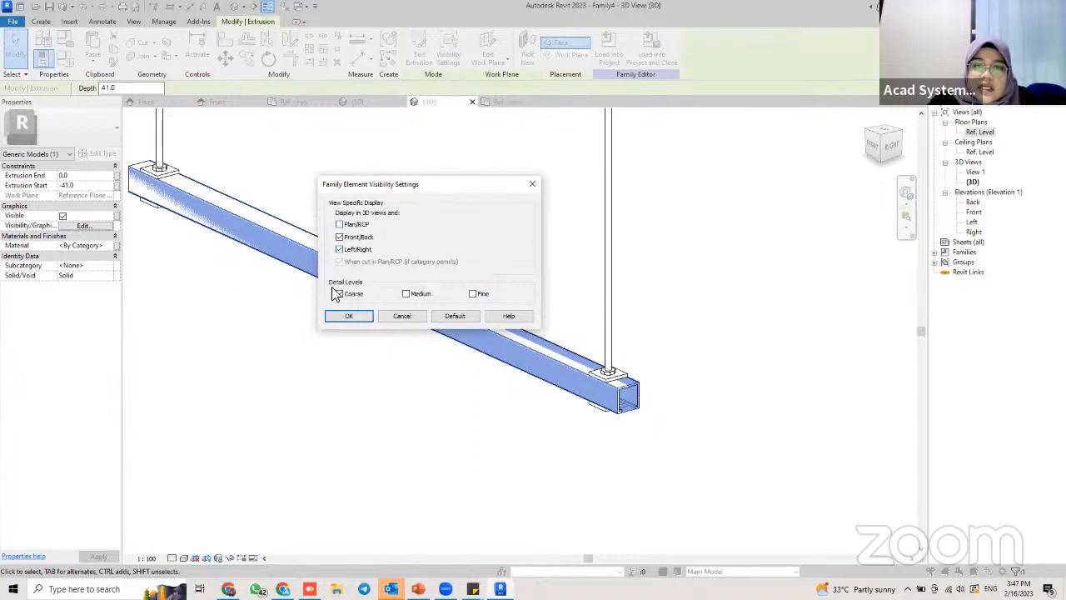
pyautogui.click(349, 317)
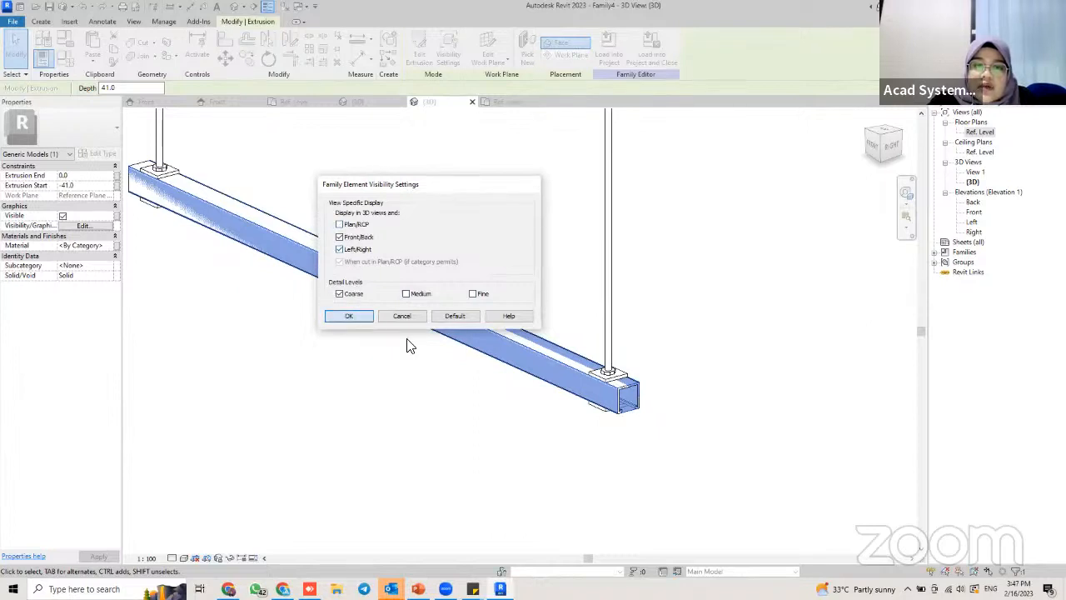
pyautogui.click(492, 374)
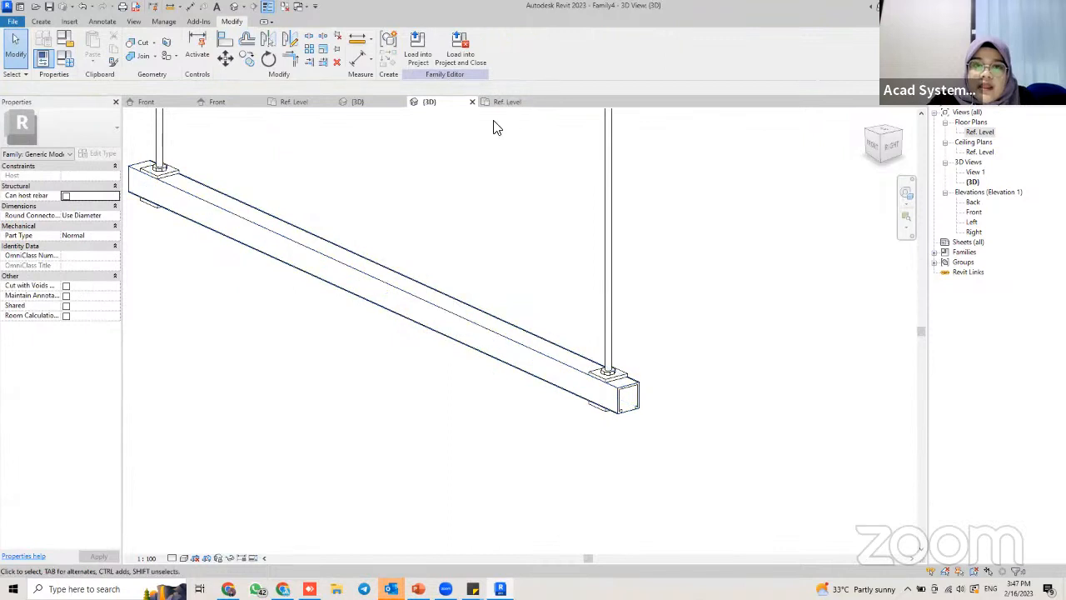
# Check the extrusion in 3D and the strut in the Ref. Level plan, then return to the 3D view
pyautogui.click(458, 311)
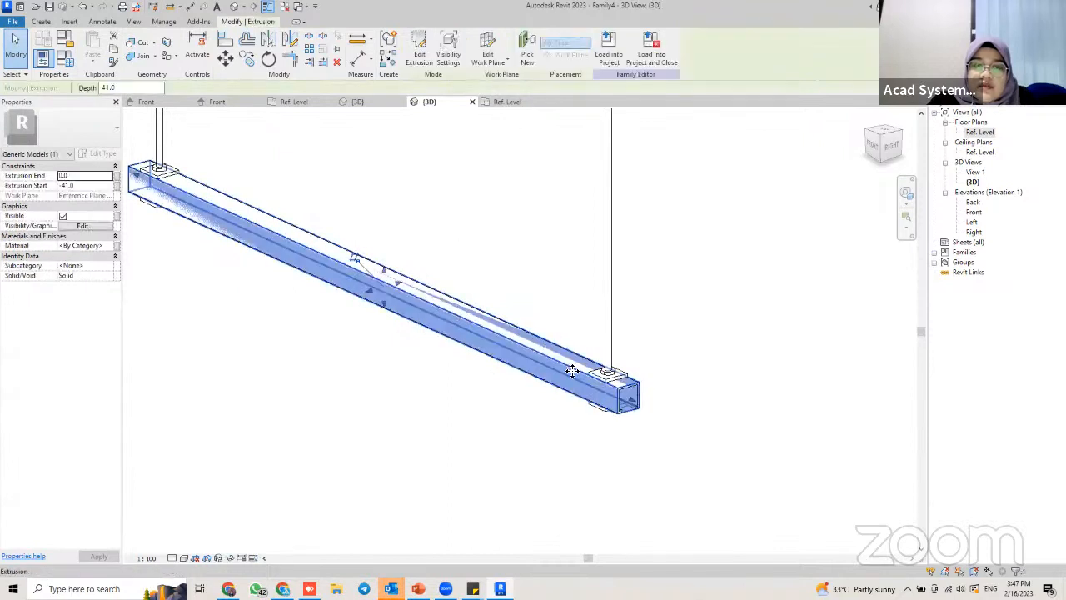
pyautogui.click(476, 221)
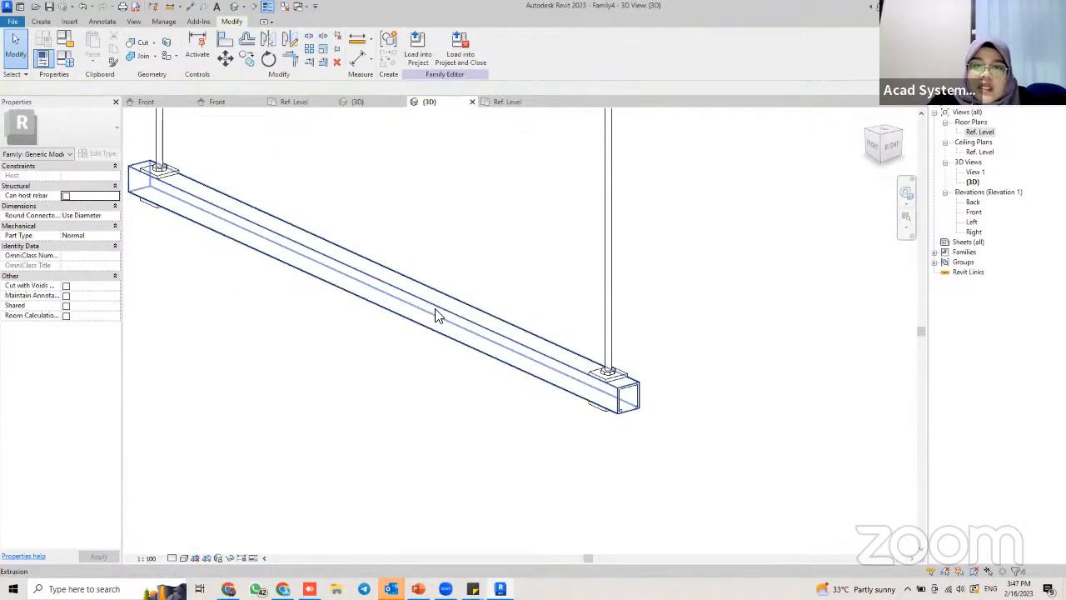
pyautogui.click(495, 102)
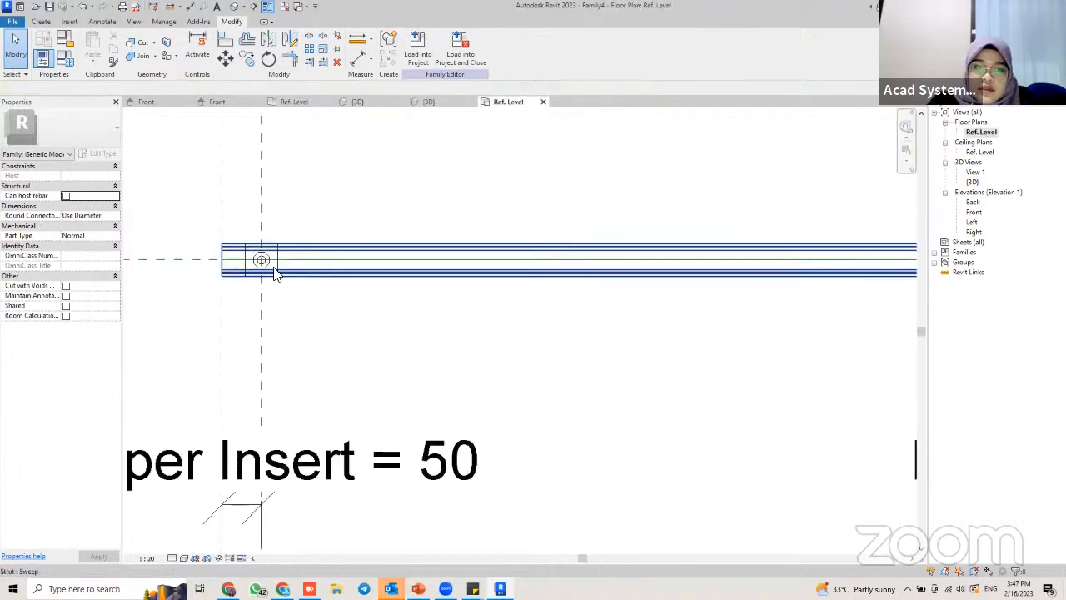
pyautogui.click(429, 103)
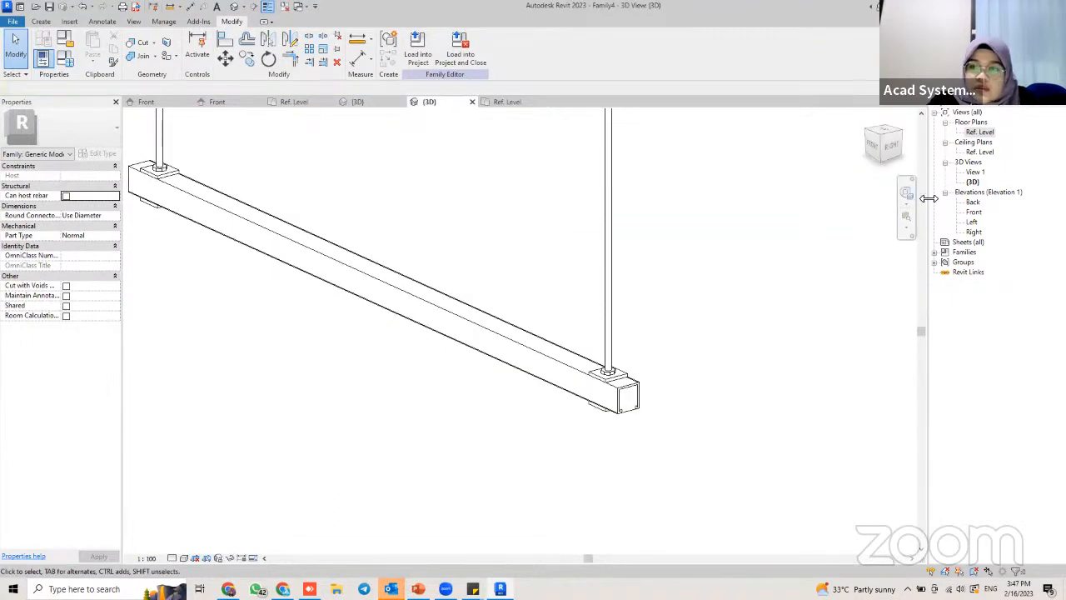
# Examine the strut and droppers in the Front elevation, then the channel's end profile in the Left elevation
pyautogui.click(966, 214)
pyautogui.doubleClick(972, 213)
pyautogui.scroll(2, 452, 371)
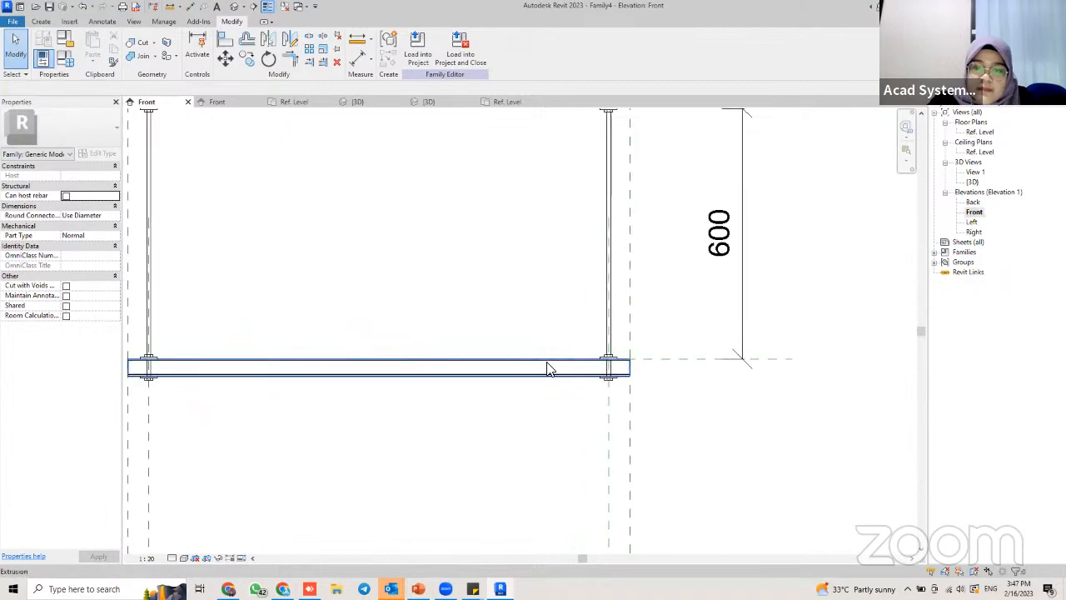
pyautogui.doubleClick(971, 221)
pyautogui.scroll(4, 499, 233)
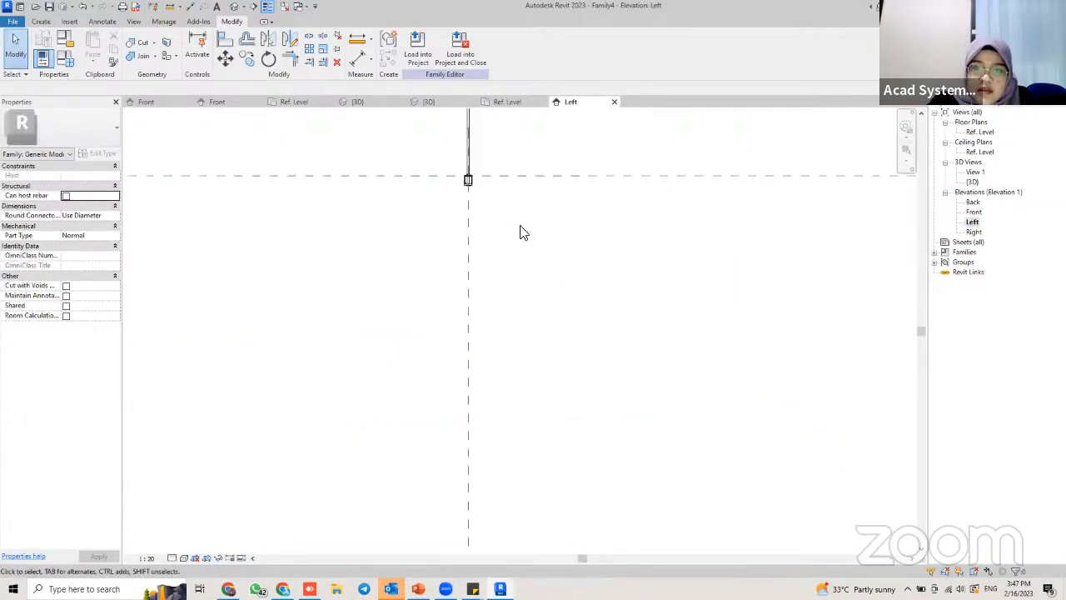
pyautogui.scroll(3, 466, 291)
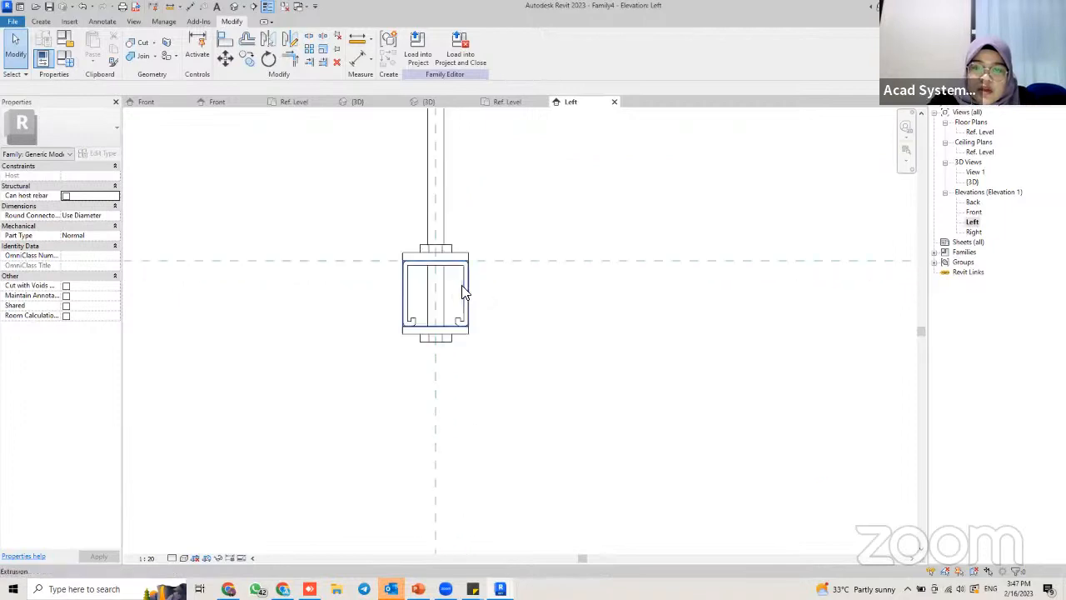
# Select the channel-profile strut sweep and review its visibility settings in the 3D view, accepting them as they are
pyautogui.click(461, 296)
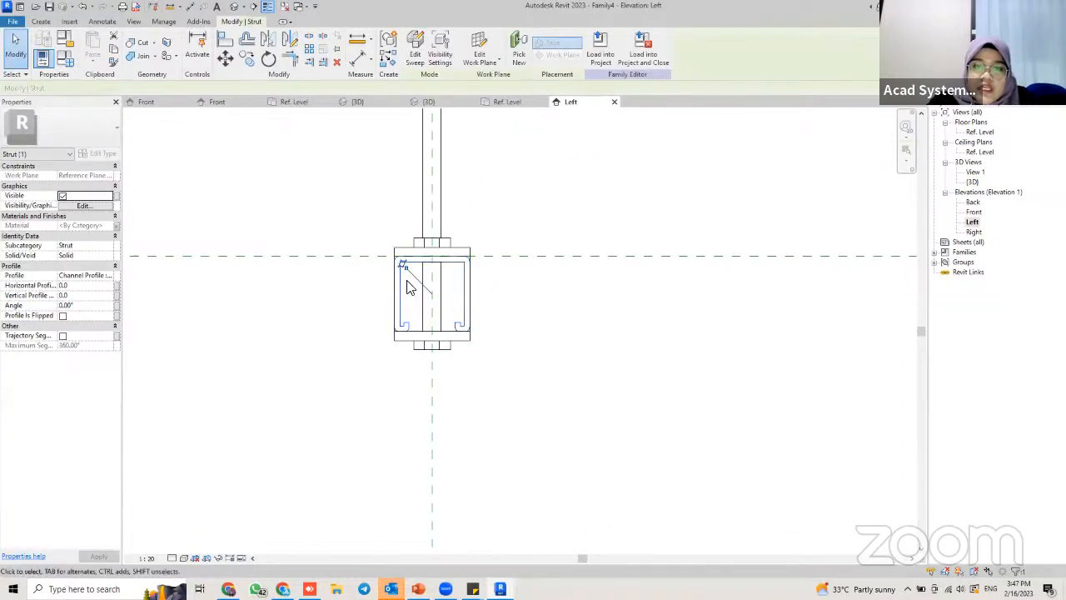
pyautogui.click(426, 101)
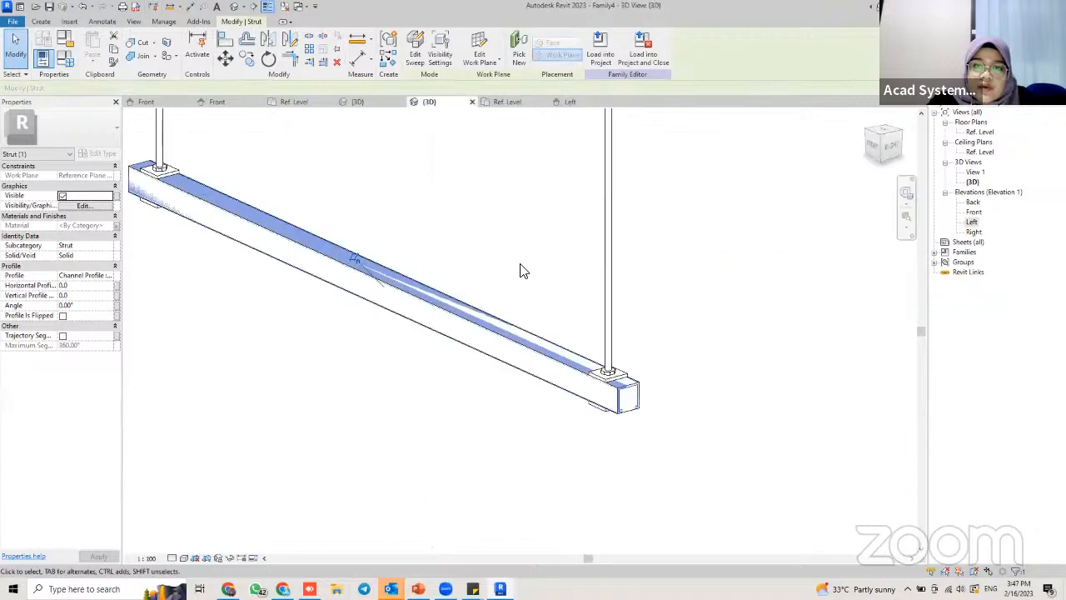
pyautogui.click(83, 205)
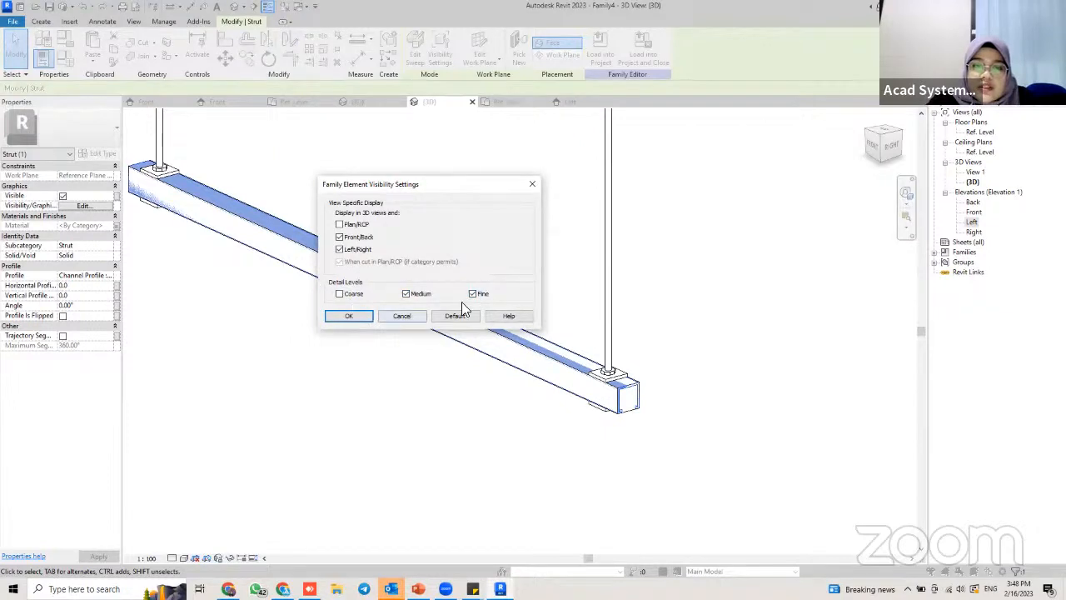
pyautogui.click(349, 317)
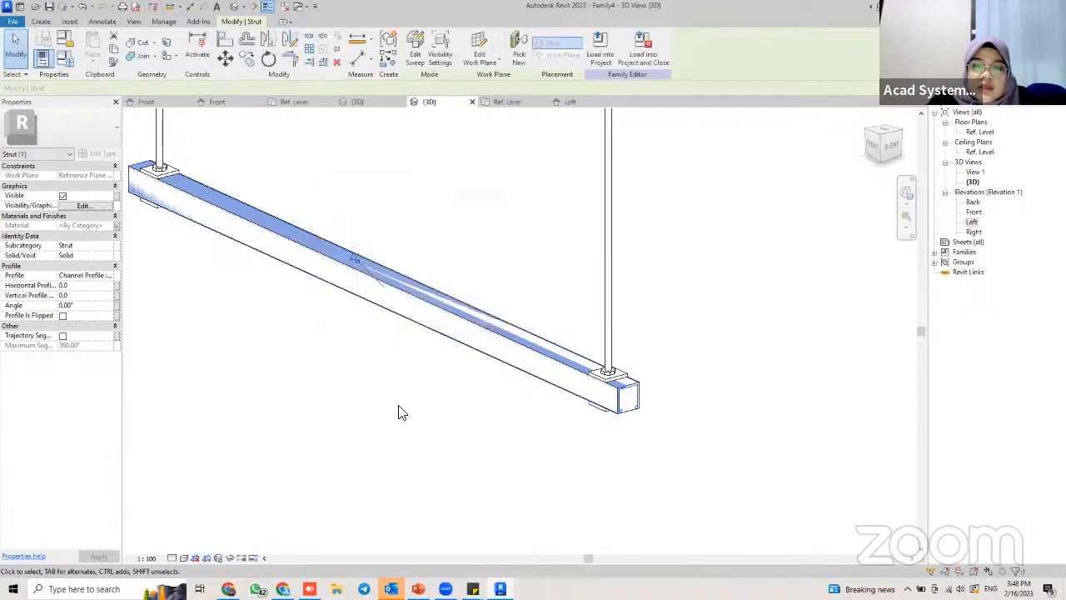
# Turn Preview Visibility on in the 3D view and examine the support at Coarse detail
pyautogui.click(254, 557)
pyautogui.click(257, 548)
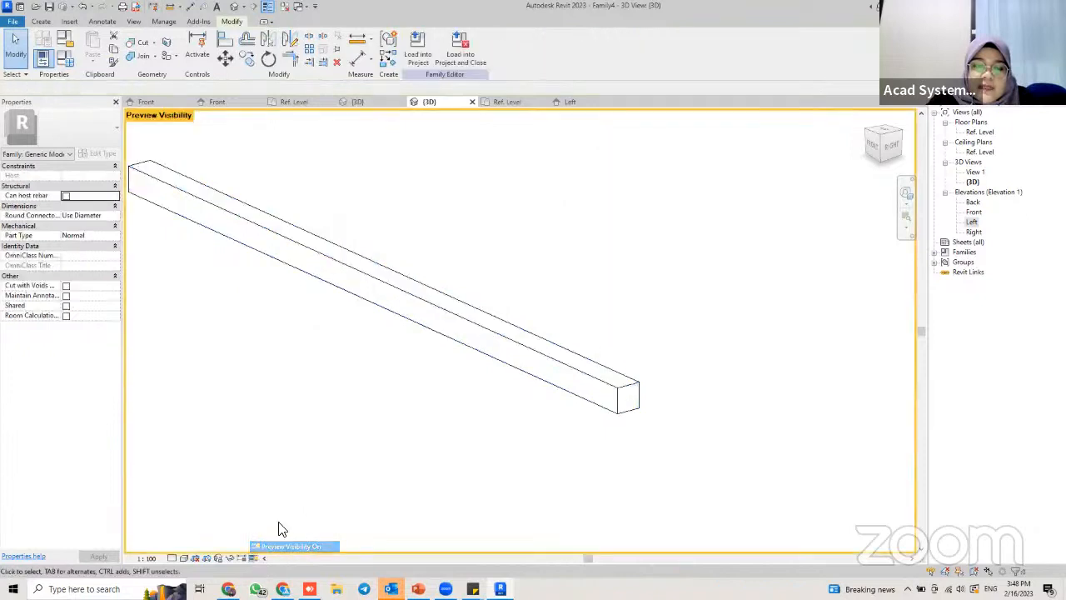
pyautogui.scroll(-1, 344, 383)
pyautogui.moveTo(344, 383); pyautogui.dragTo(426, 381, button='middle')
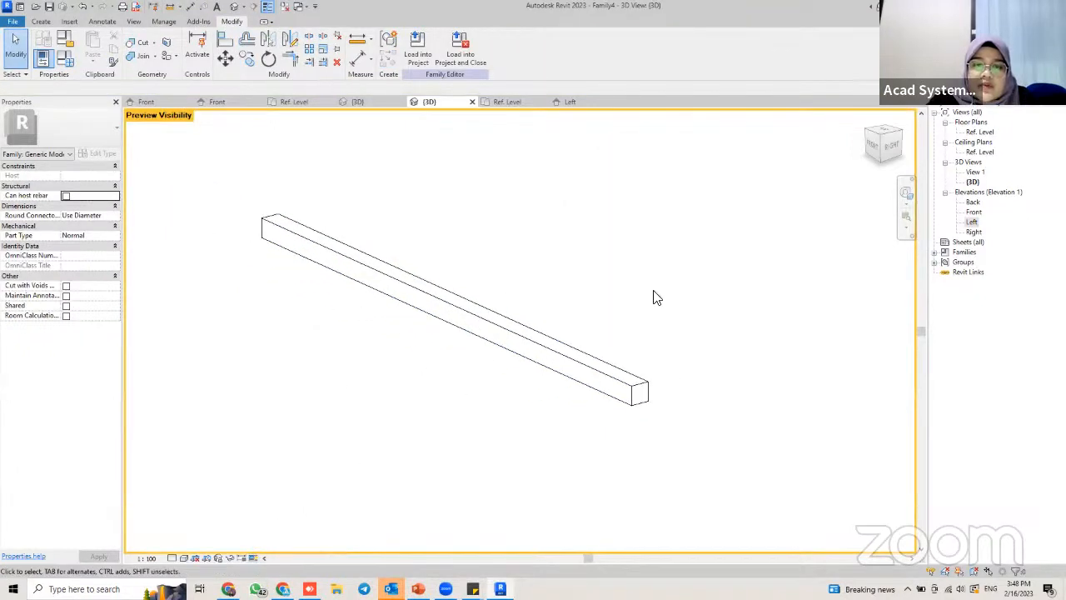
pyautogui.scroll(1, 635, 395)
pyautogui.moveTo(410, 329); pyautogui.dragTo(541, 382, button='middle')
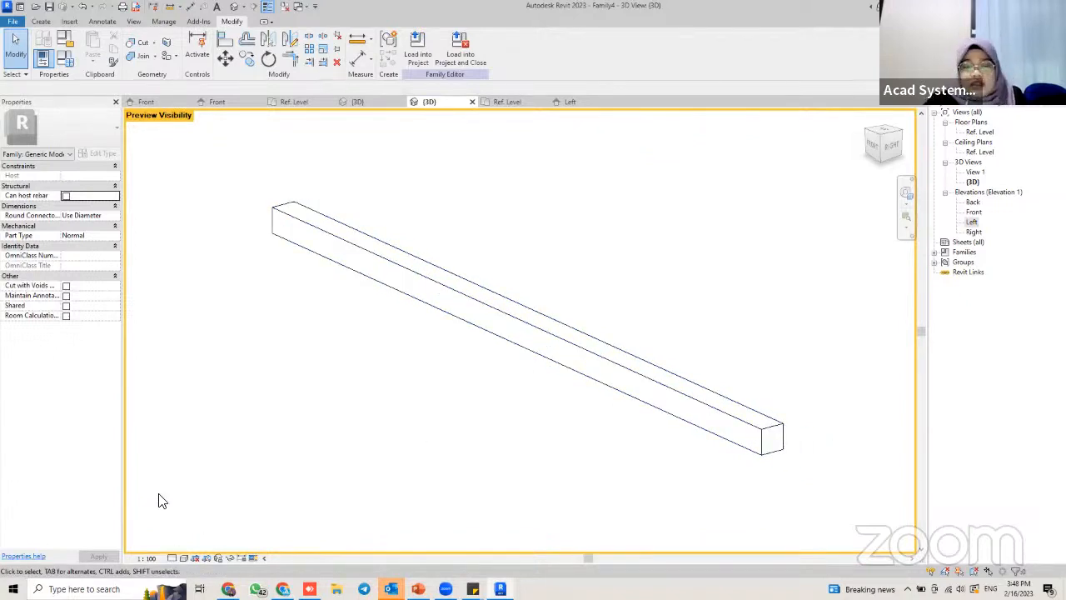
pyautogui.scroll(-1, 508, 360)
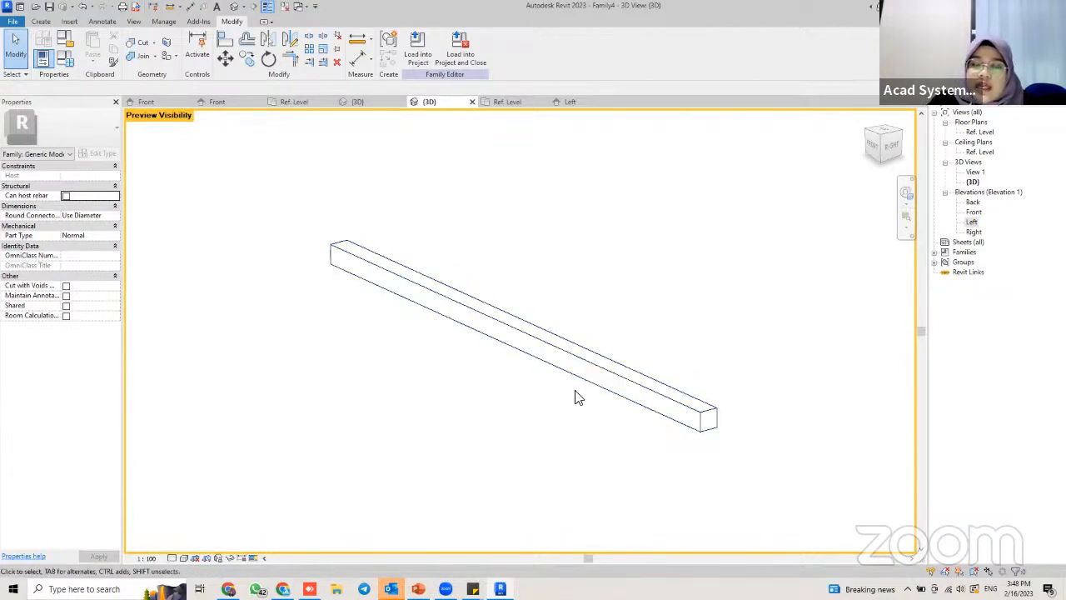
# Preview the support at Medium and then Fine detail, leaving the 3D view at Fine
pyautogui.click(184, 558)
pyautogui.click(176, 541)
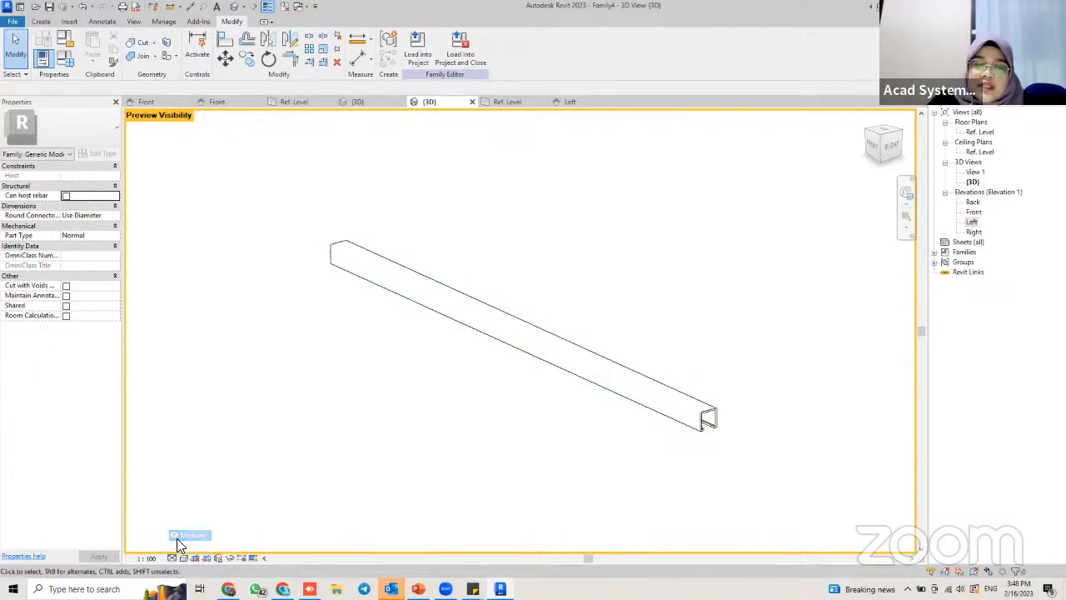
pyautogui.scroll(2, 691, 397)
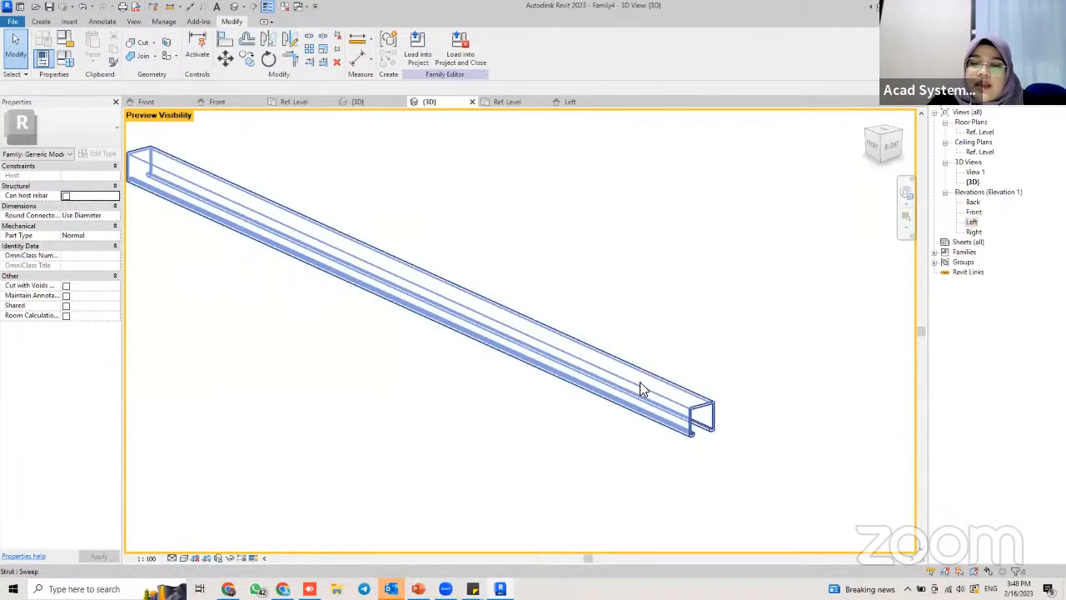
pyautogui.click(172, 558)
pyautogui.click(175, 549)
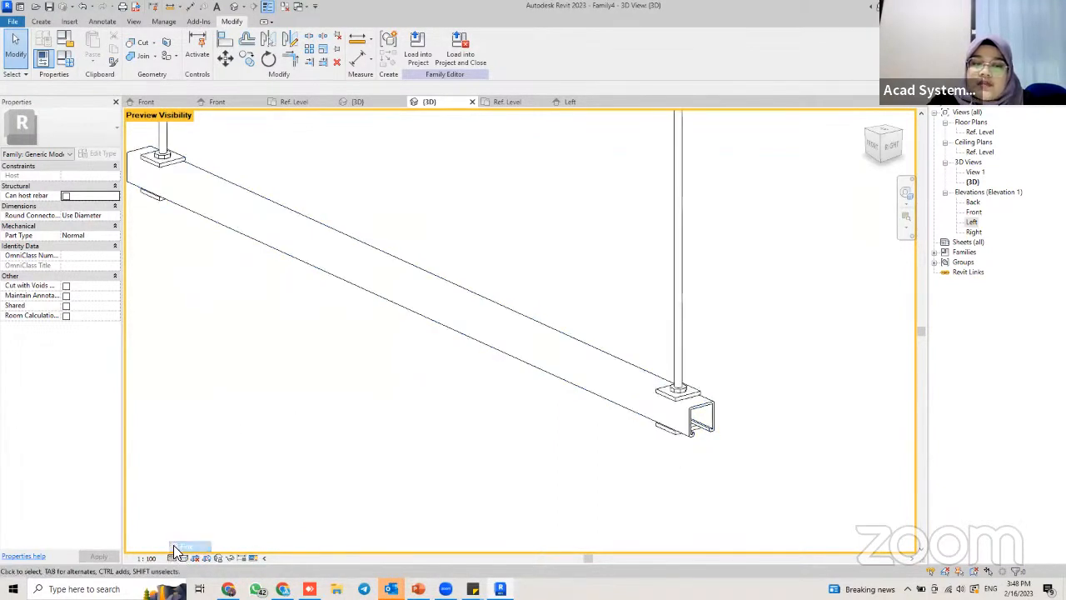
pyautogui.scroll(-2, 458, 385)
pyautogui.moveTo(467, 364); pyautogui.dragTo(478, 439, button='middle')
pyautogui.scroll(-1, 483, 373)
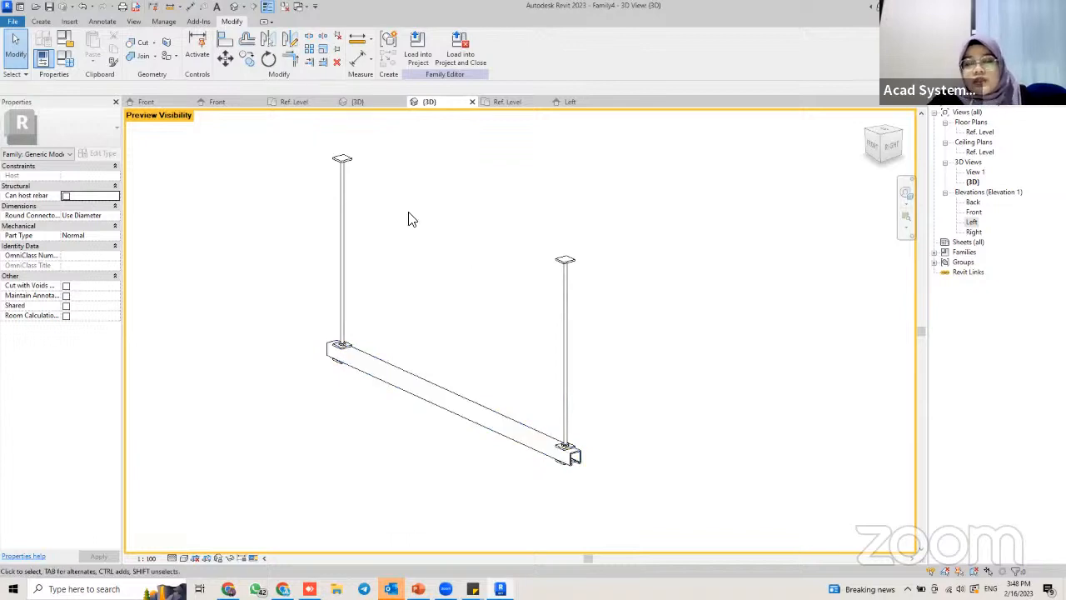
# Turn Preview Visibility off and inspect the complete support from several angles in 3D
pyautogui.click(250, 558)
pyautogui.click(255, 544)
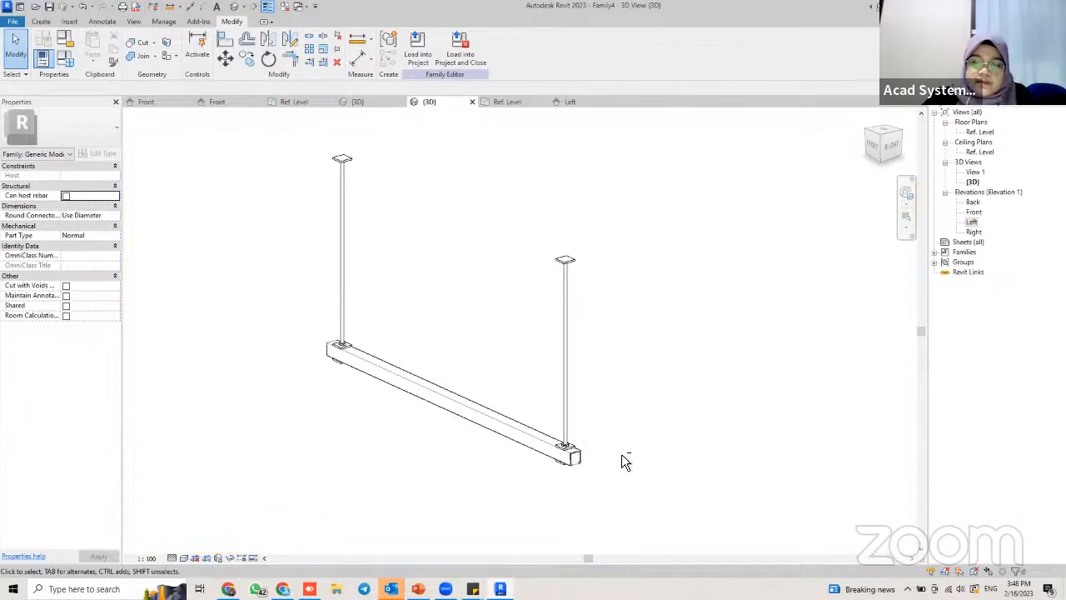
pyautogui.keyDown('shift'); pyautogui.moveTo(621, 459); pyautogui.dragTo(497, 321, button='middle'); pyautogui.keyUp('shift')
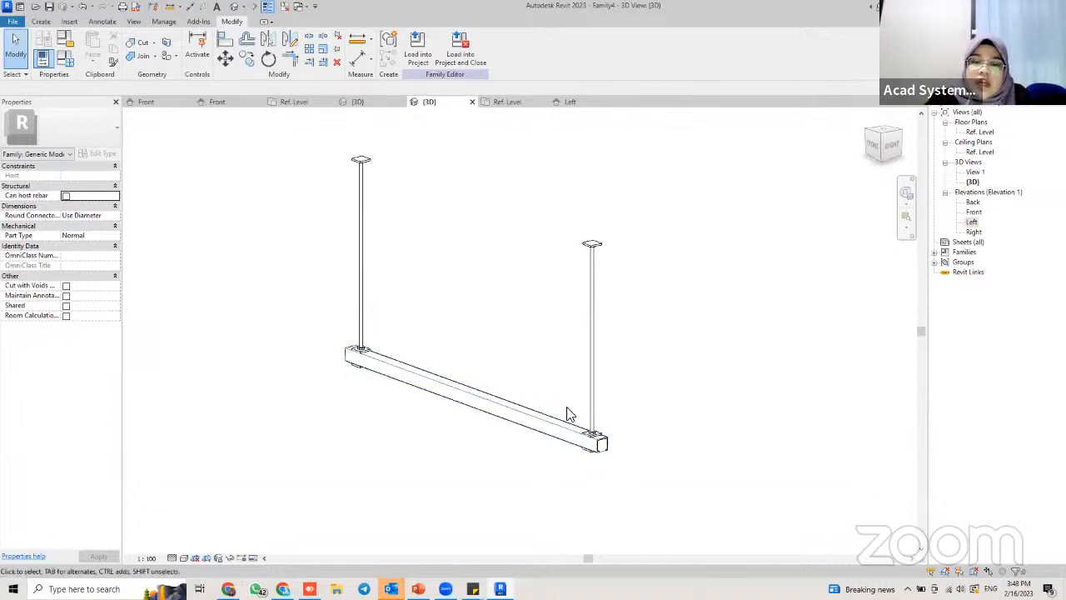
pyautogui.keyDown('shift'); pyautogui.moveTo(566, 412); pyautogui.dragTo(527, 396, button='middle'); pyautogui.keyUp('shift')
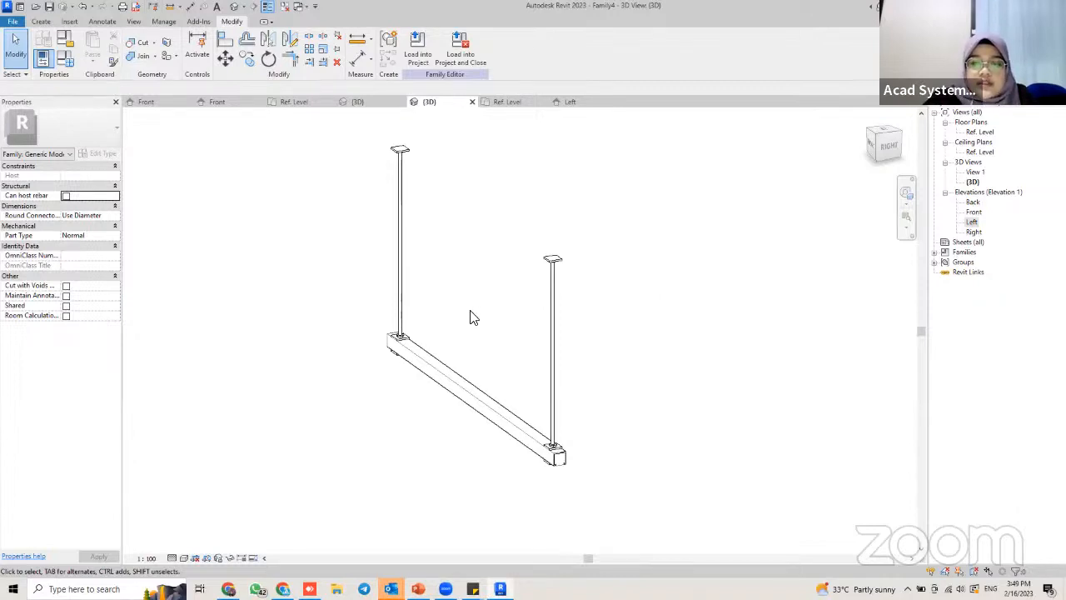
pyautogui.keyDown('shift'); pyautogui.moveTo(510, 322); pyautogui.dragTo(558, 314, button='middle'); pyautogui.keyUp('shift')
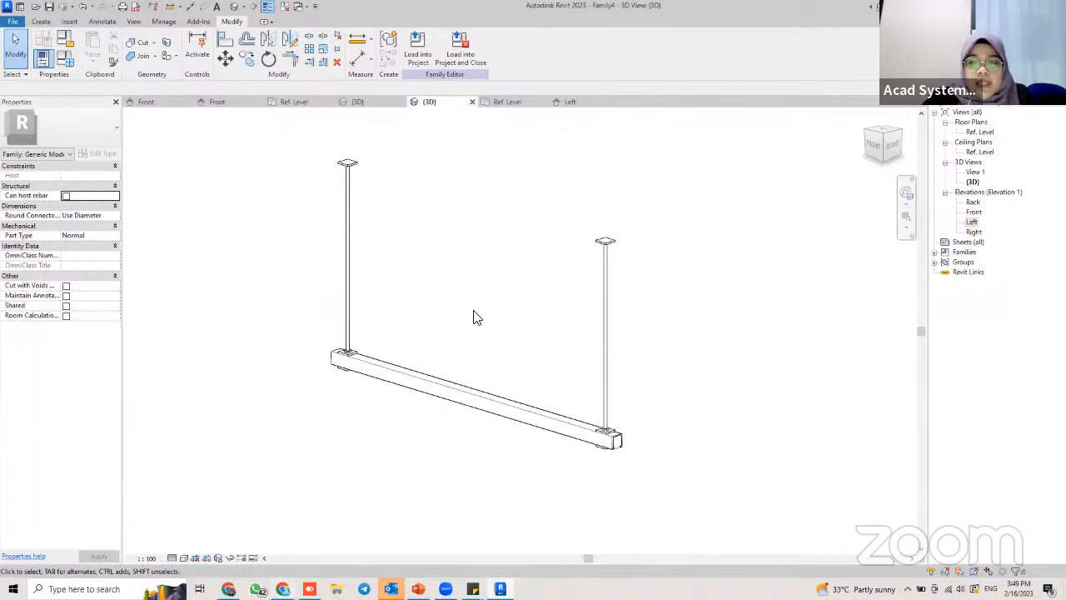
pyautogui.keyDown('shift'); pyautogui.moveTo(469, 300); pyautogui.dragTo(441, 313, button='middle'); pyautogui.keyUp('shift')
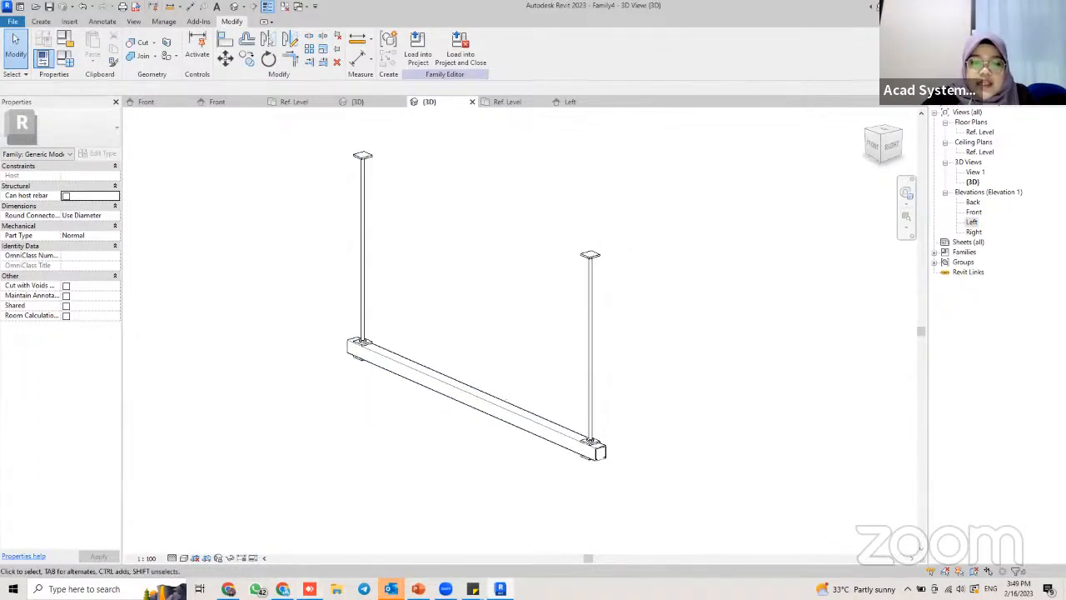
# Switch to Chrome and search for "acad systems.com" in a new tab
pyautogui.hotkey('alt', 'Tab')
pyautogui.click(478, 8)
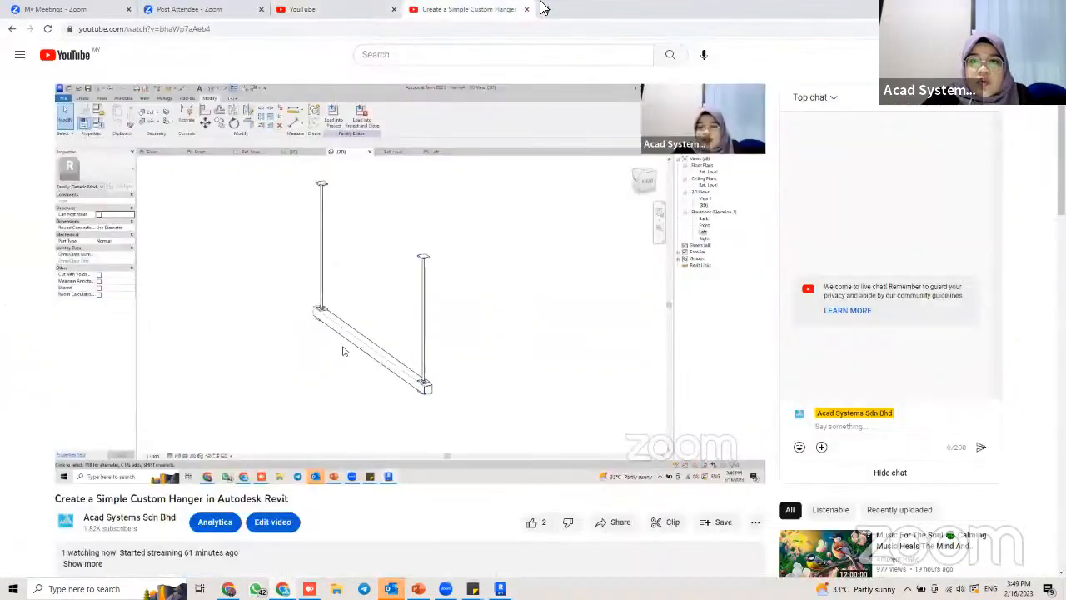
pyautogui.click(547, 9)
pyautogui.click(447, 27)
pyautogui.write('ac')
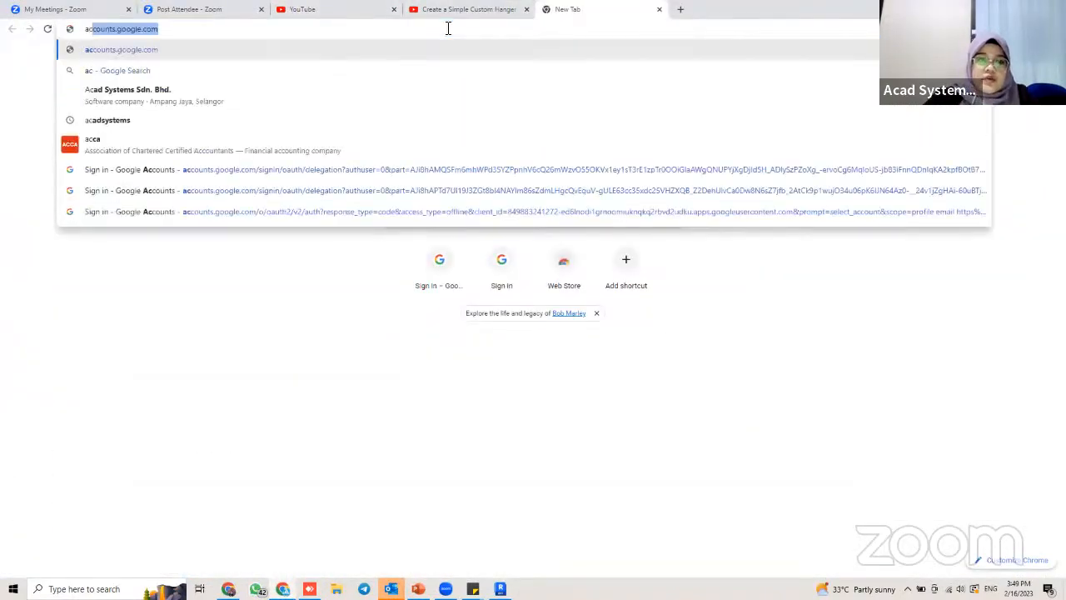
pyautogui.write('ad systems')
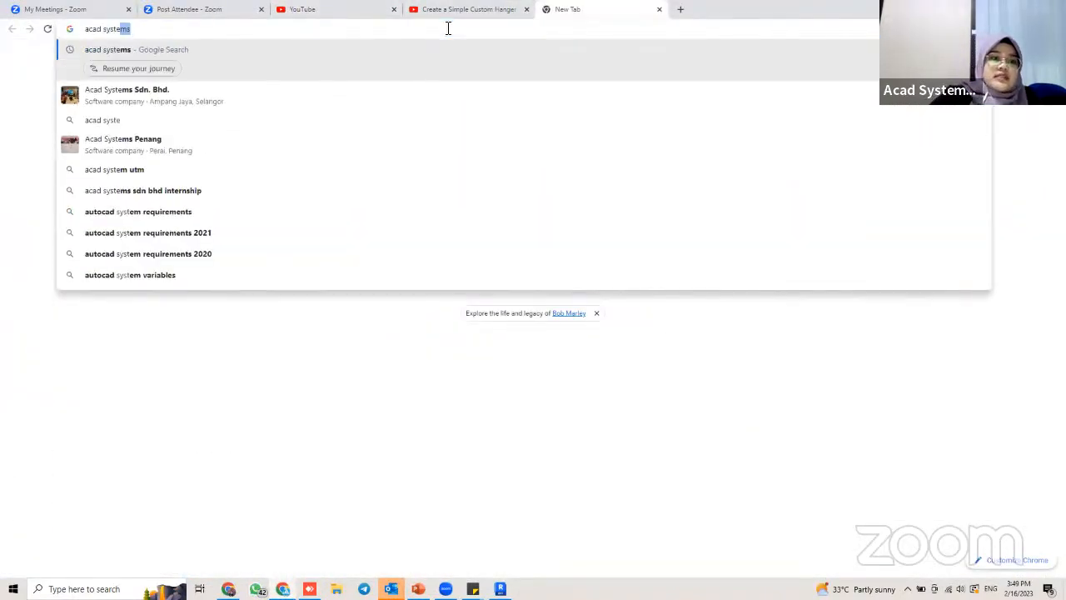
pyautogui.write('.com')
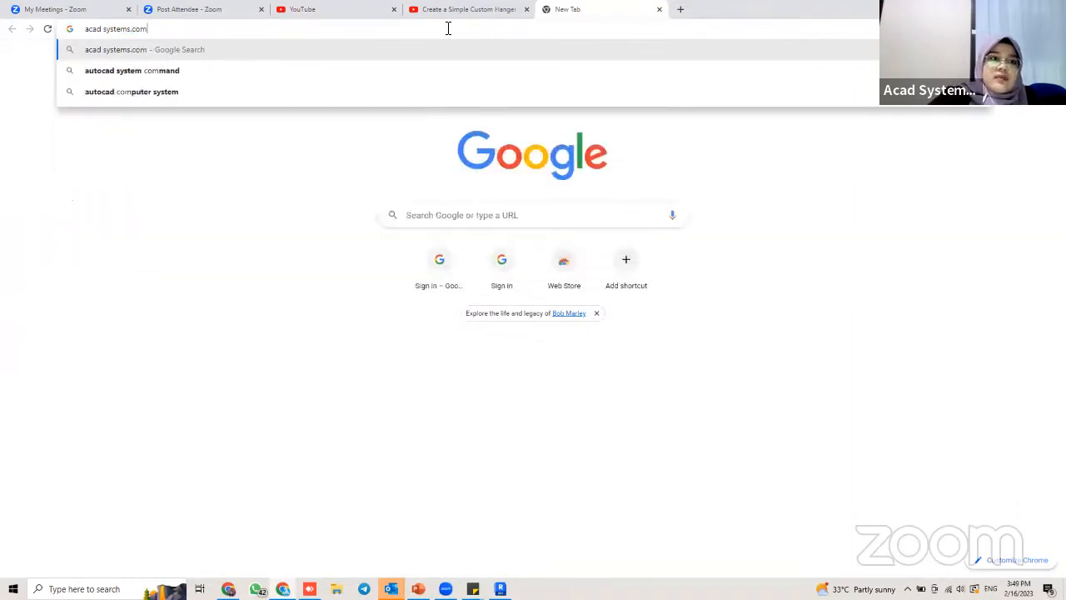
pyautogui.press('Return')
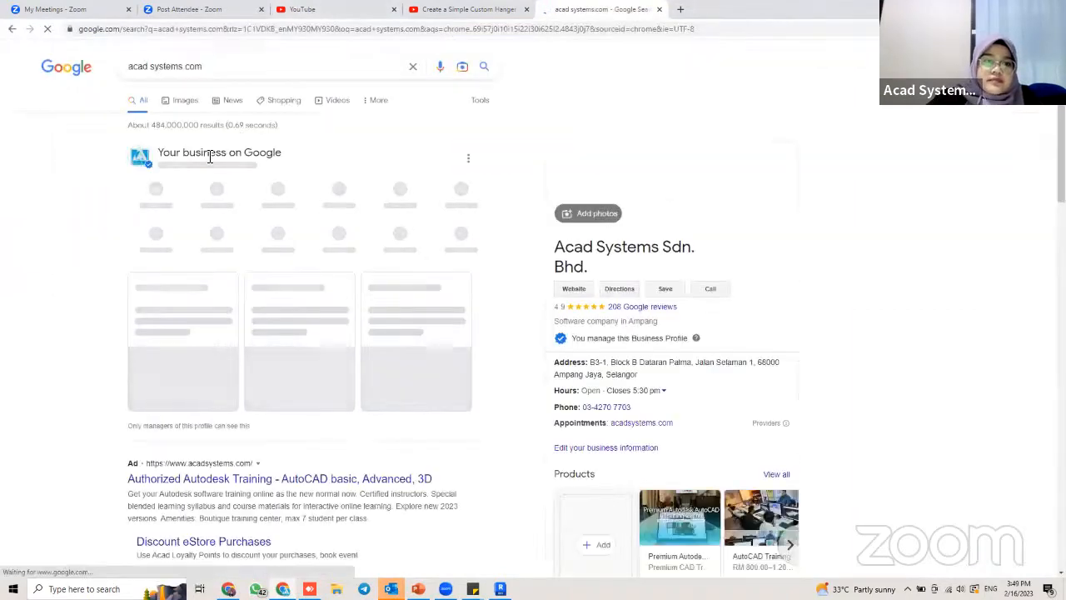
# Open the Acad Systems website from the search results
pyautogui.scroll(-2, 275, 374)
pyautogui.scroll(-3, 275, 379)
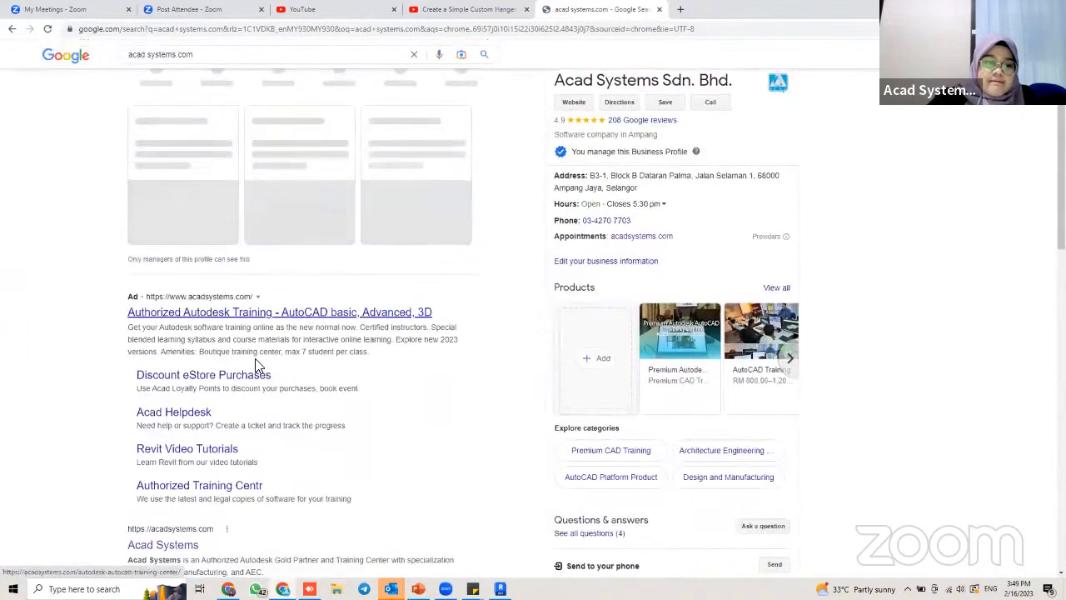
pyautogui.click(165, 379)
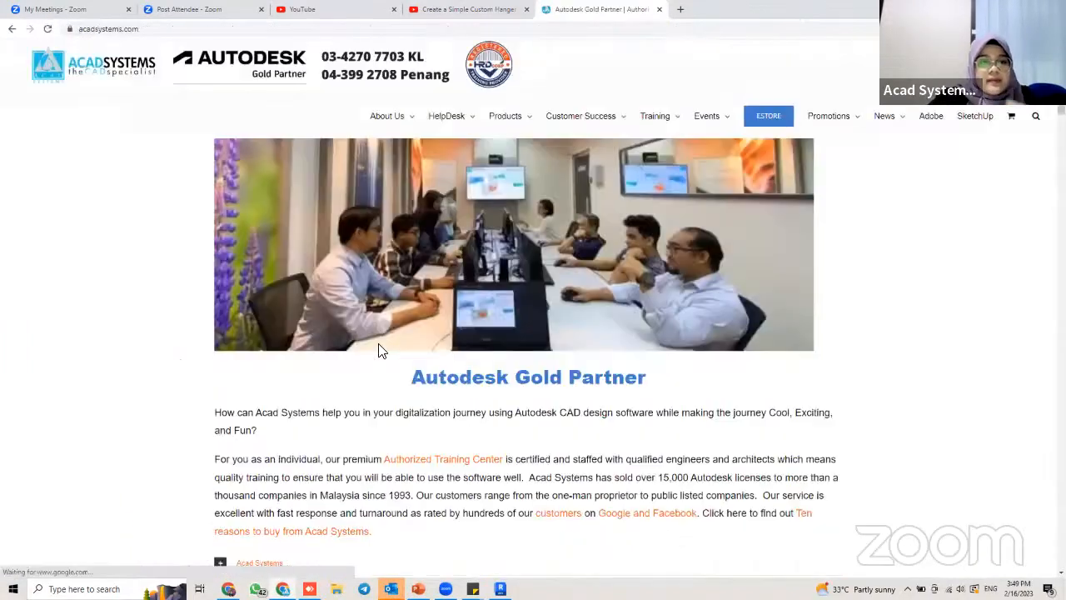
# Look through the Acad Systems homepage for the latest Autodesk promotions and upcoming online lessons, workshops and webinars
pyautogui.scroll(-3, 381, 350)
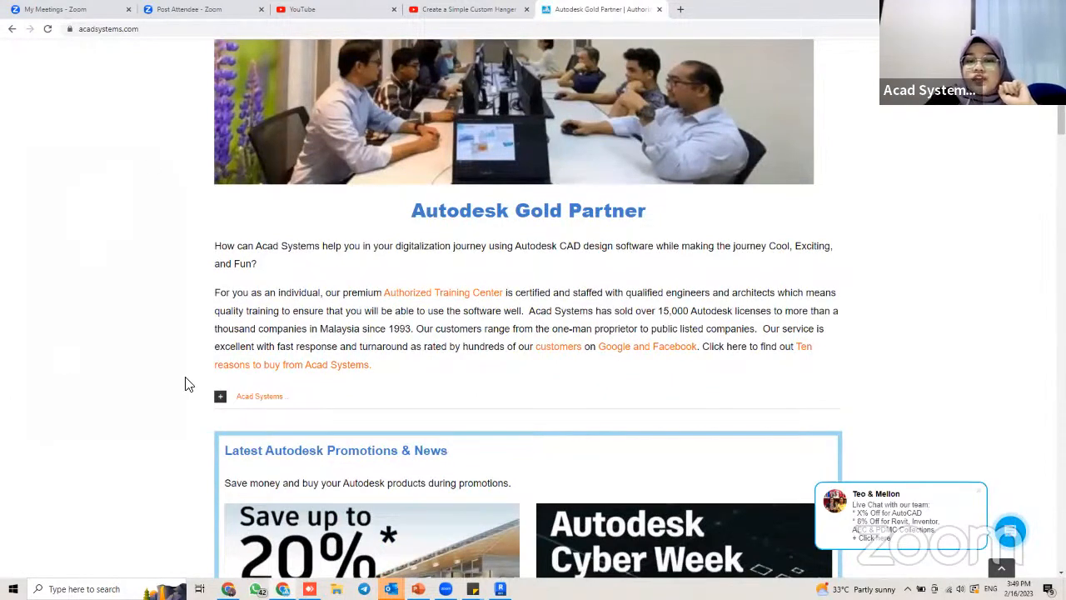
pyautogui.scroll(-3, 598, 250)
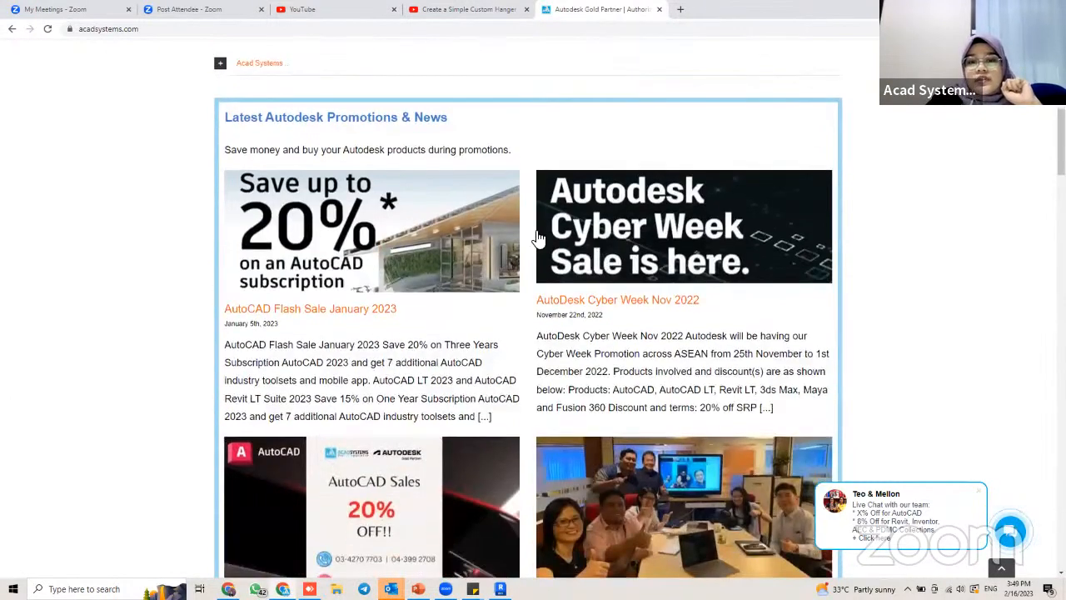
pyautogui.scroll(-10, 684, 342)
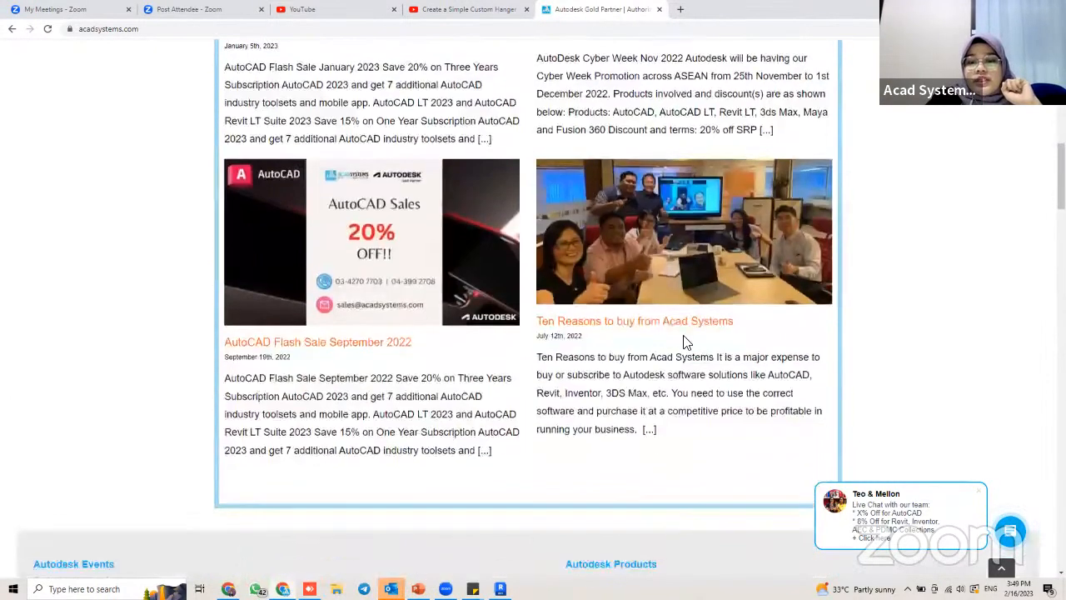
pyautogui.scroll(-3, 685, 342)
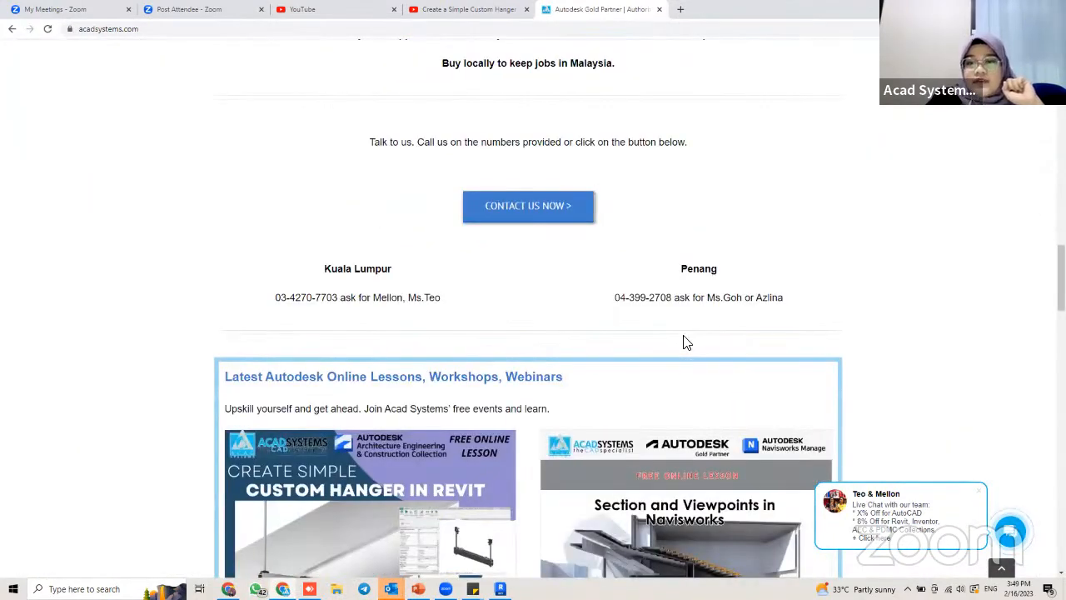
pyautogui.scroll(-3, 500, 303)
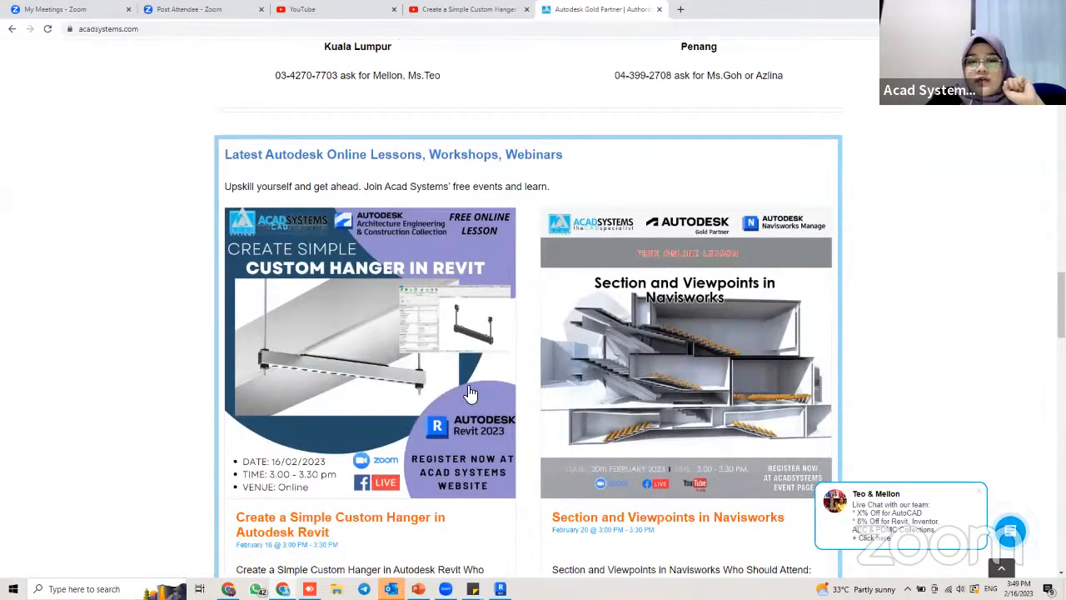
pyautogui.scroll(-2, 722, 291)
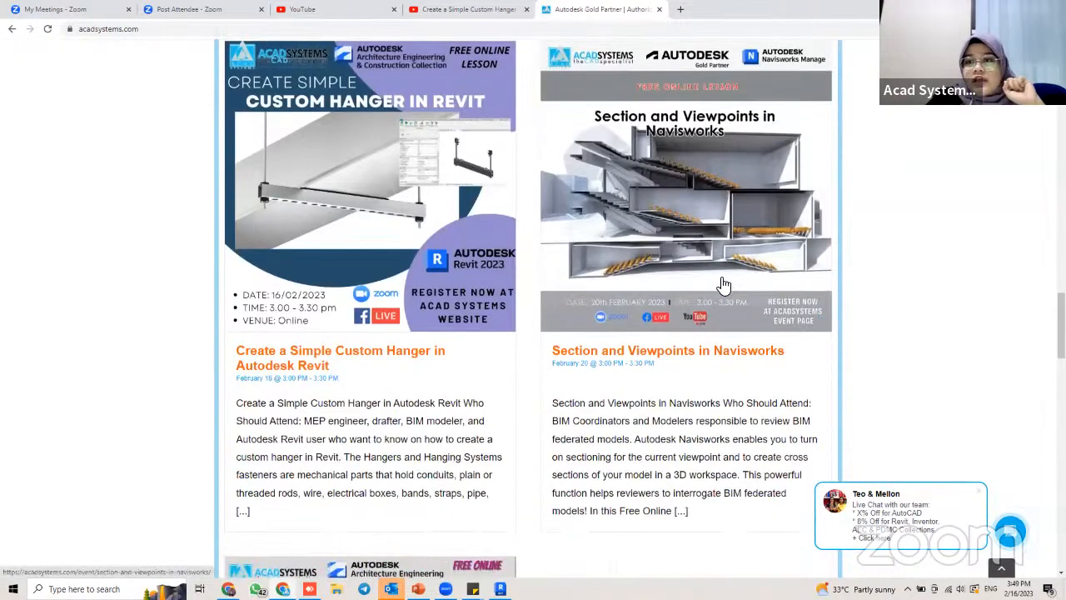
pyautogui.scroll(-5, 599, 320)
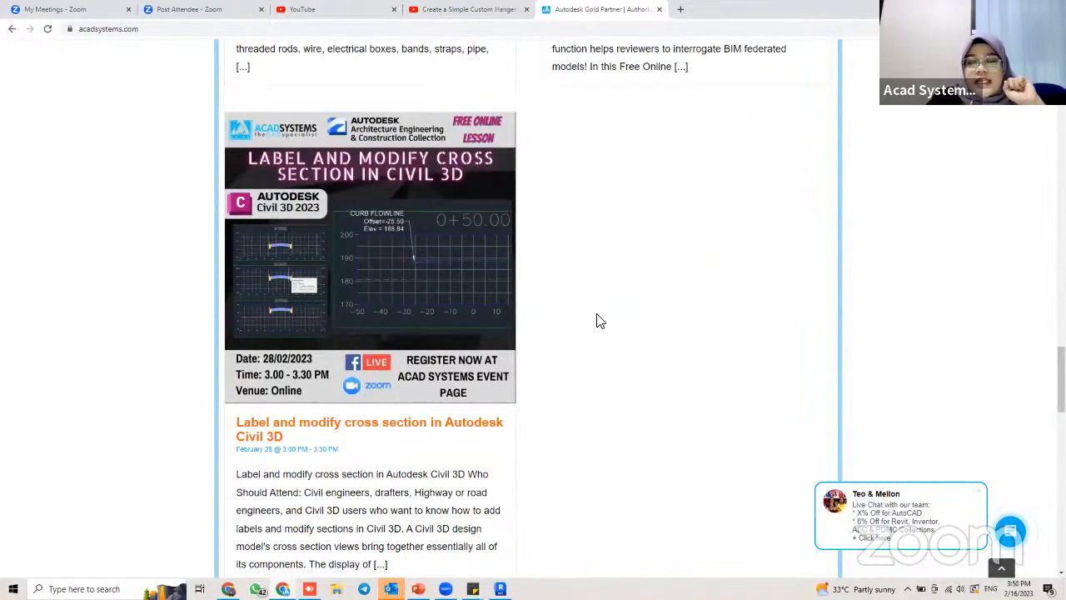
pyautogui.scroll(-3, 599, 321)
pyautogui.scroll(6, 601, 325)
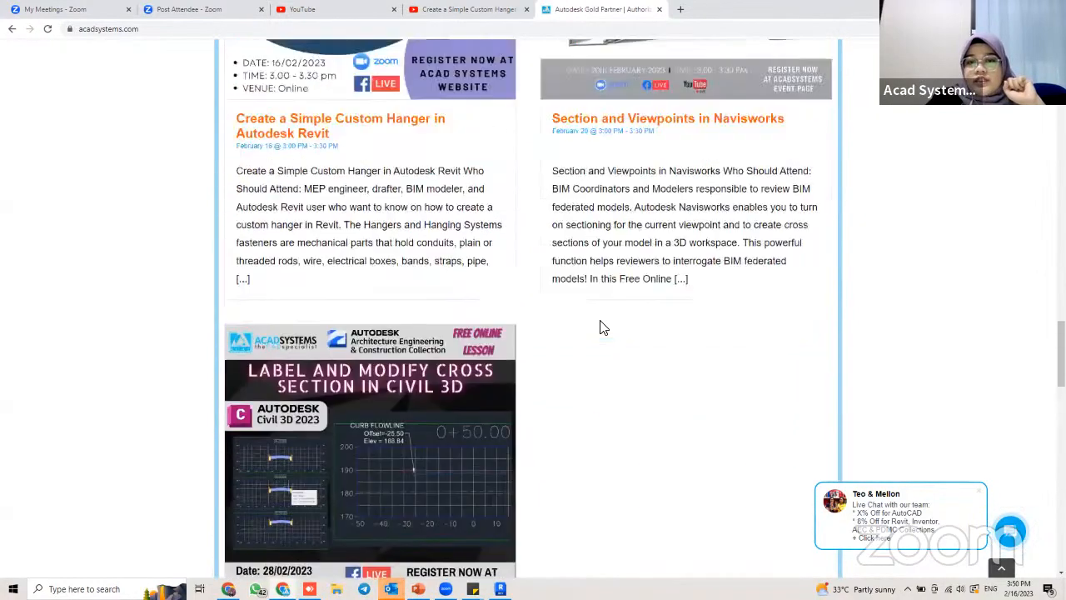
# Open the Section and Viewpoints in Navisworks event page and look over its details
pyautogui.scroll(3, 604, 328)
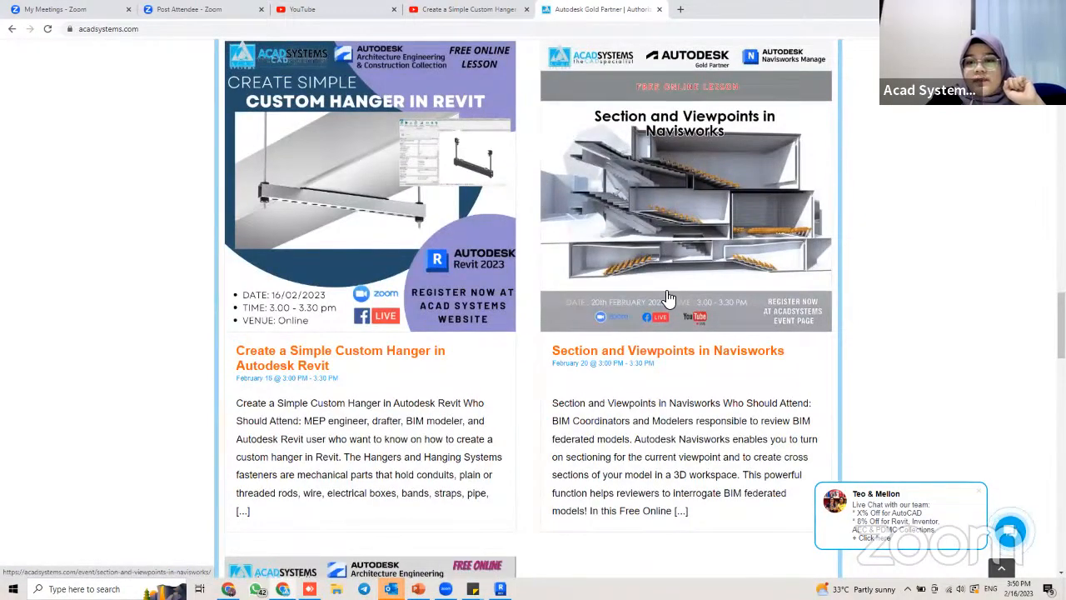
pyautogui.click(668, 298)
pyautogui.scroll(-3, 491, 313)
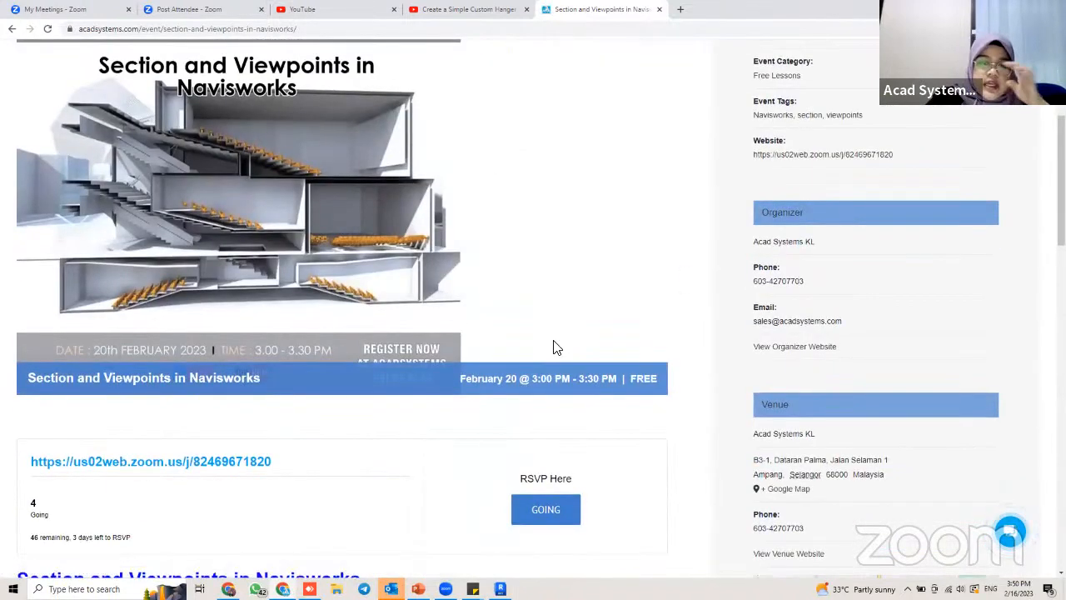
# Open the event's RSVP form, review its fields and the lesson description, and cancel the RSVP
pyautogui.click(541, 508)
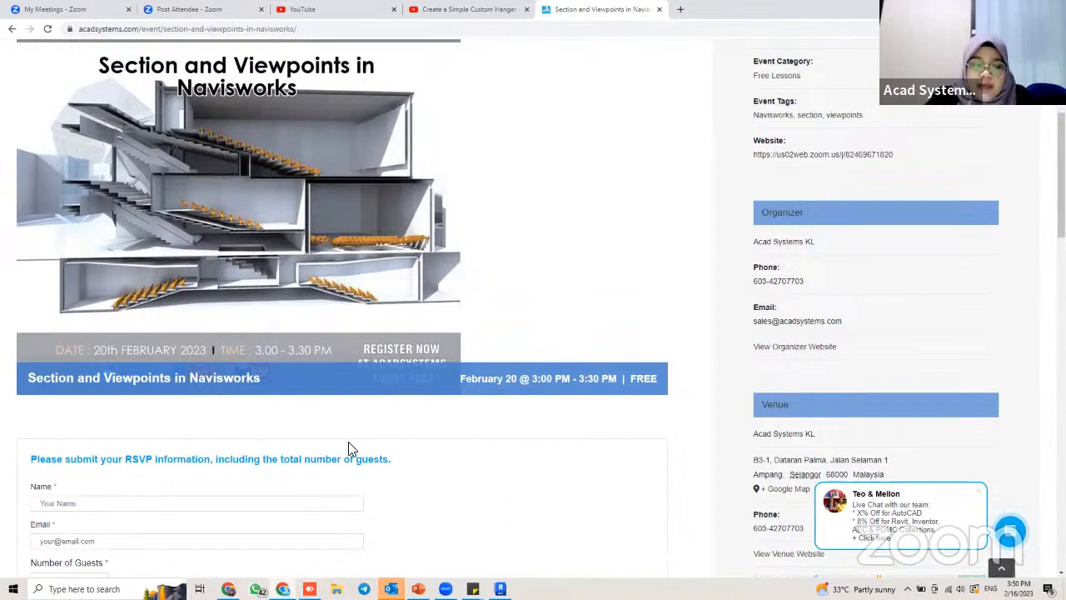
pyautogui.scroll(-3, 350, 449)
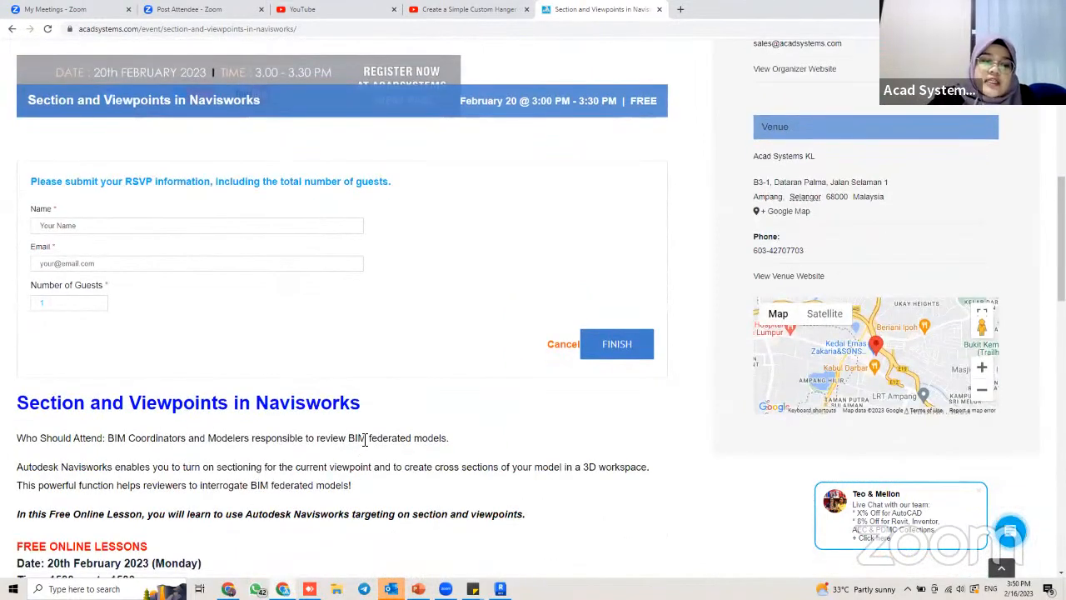
pyautogui.scroll(-1, 367, 442)
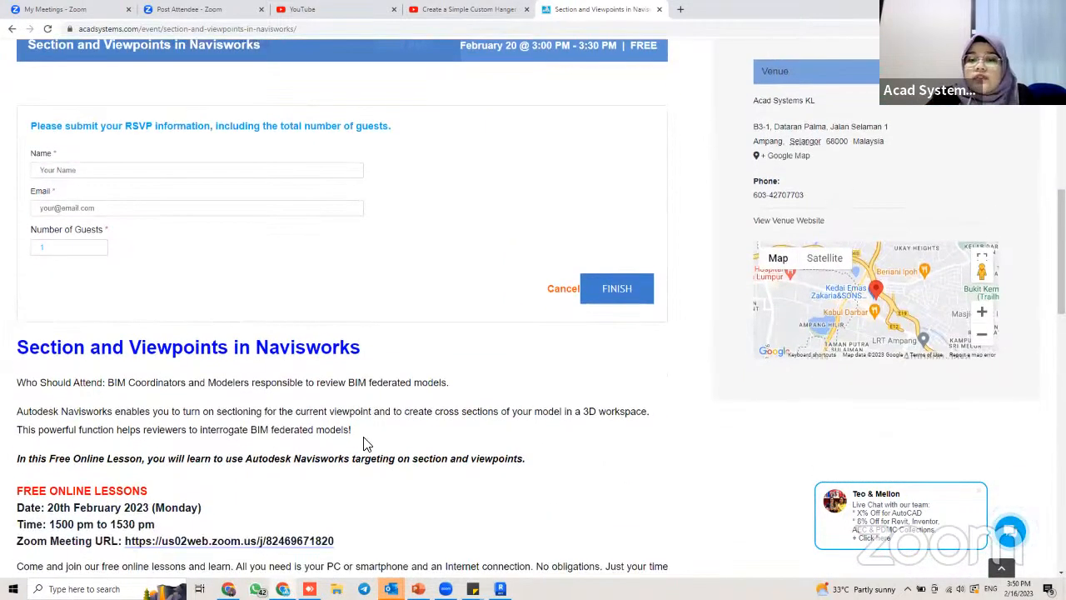
pyautogui.click(560, 289)
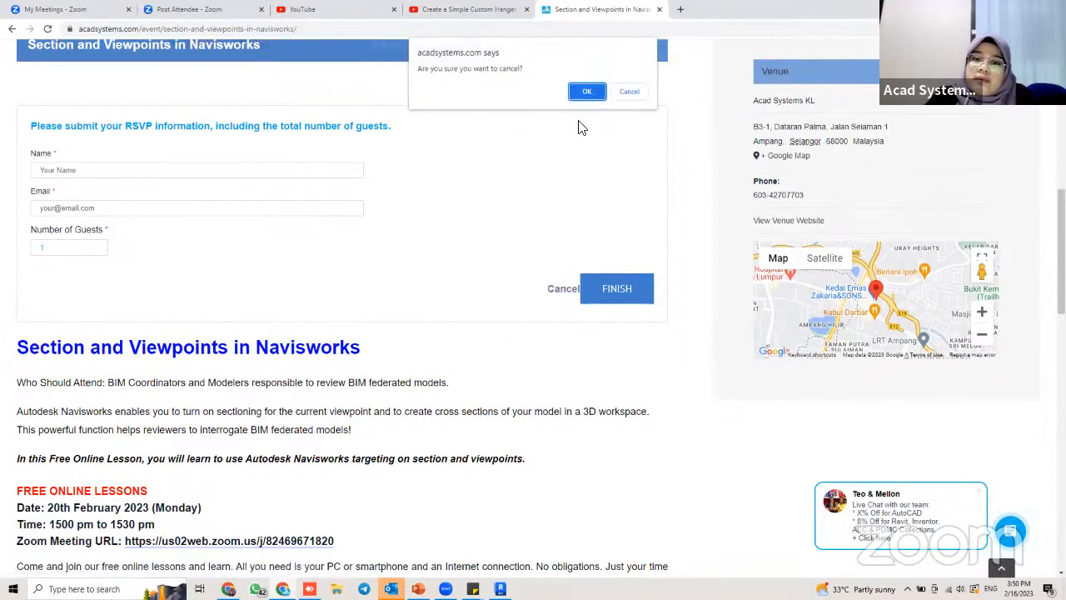
pyautogui.click(630, 92)
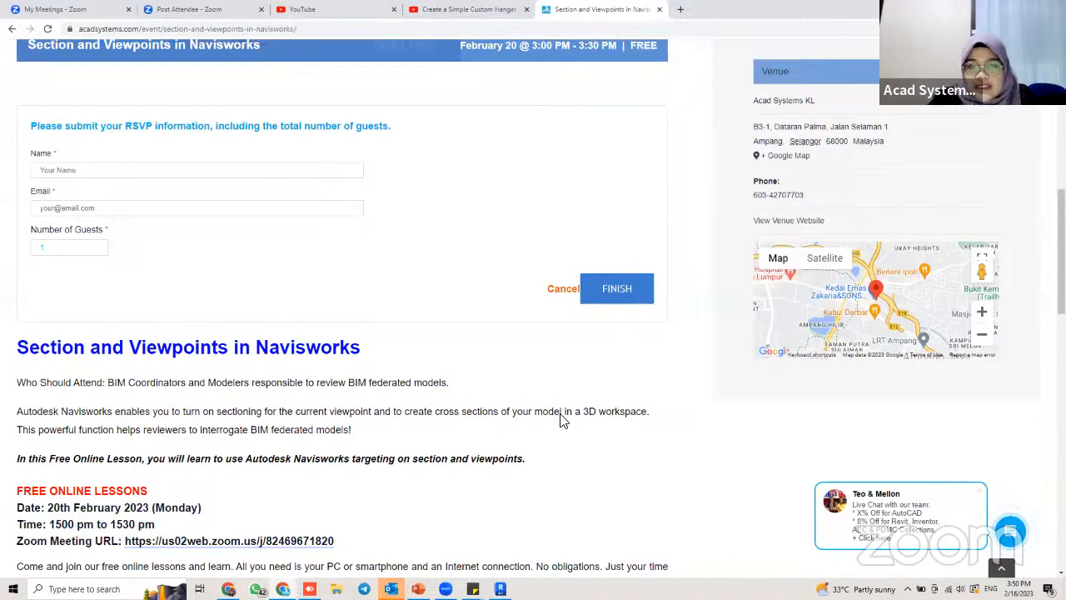
pyautogui.scroll(-3, 563, 422)
pyautogui.click(559, 70)
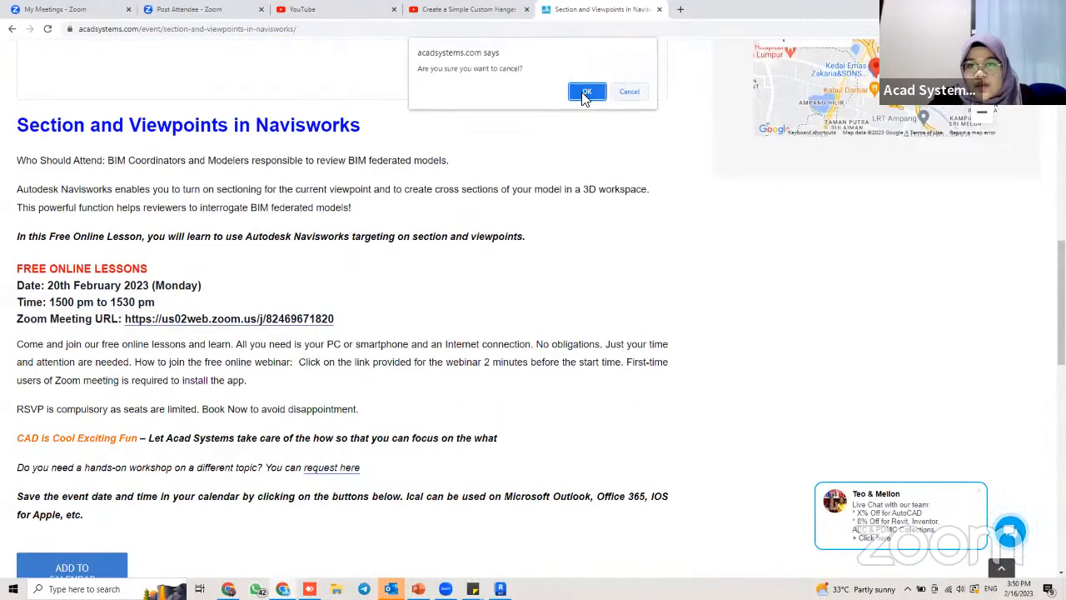
pyautogui.click(583, 92)
# View the 2023 online training schedule, open the Acad Systems YouTube channel and browse its uploaded videos
pyautogui.scroll(-8, 619, 296)
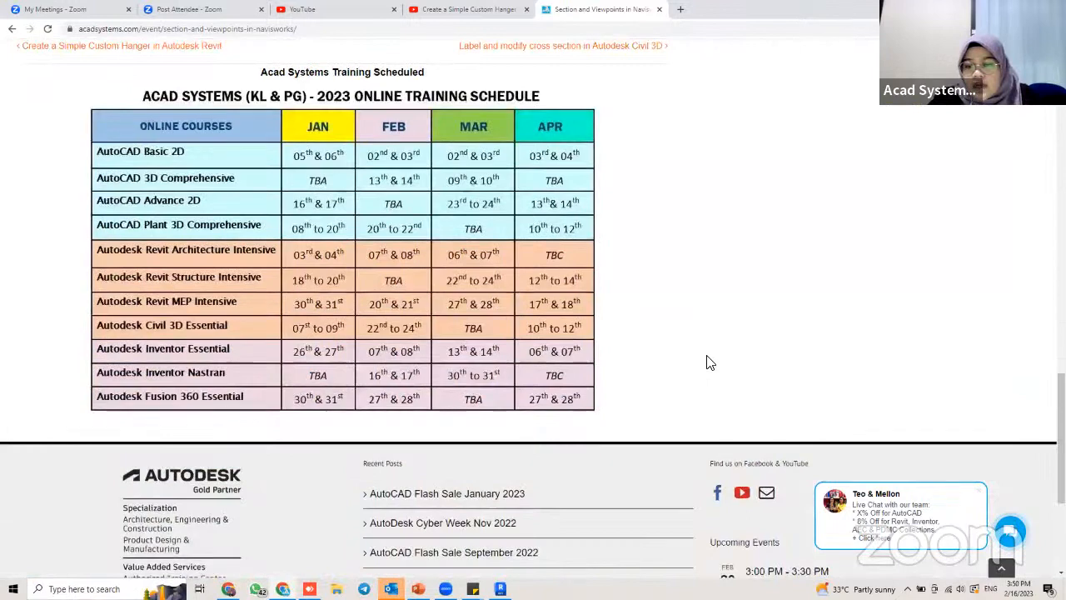
pyautogui.click(742, 493)
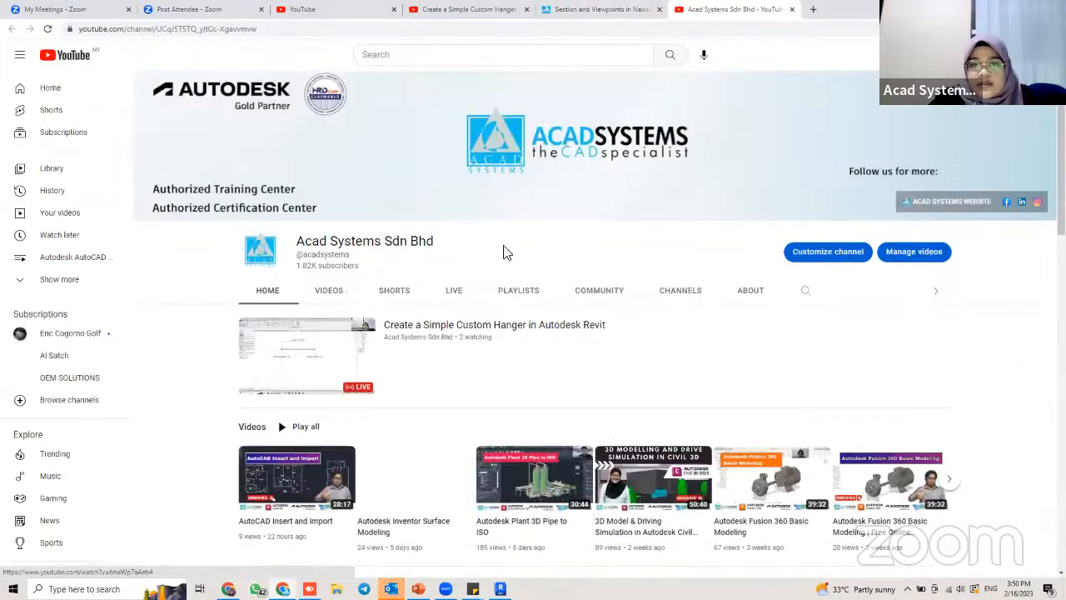
pyautogui.scroll(-2, 466, 403)
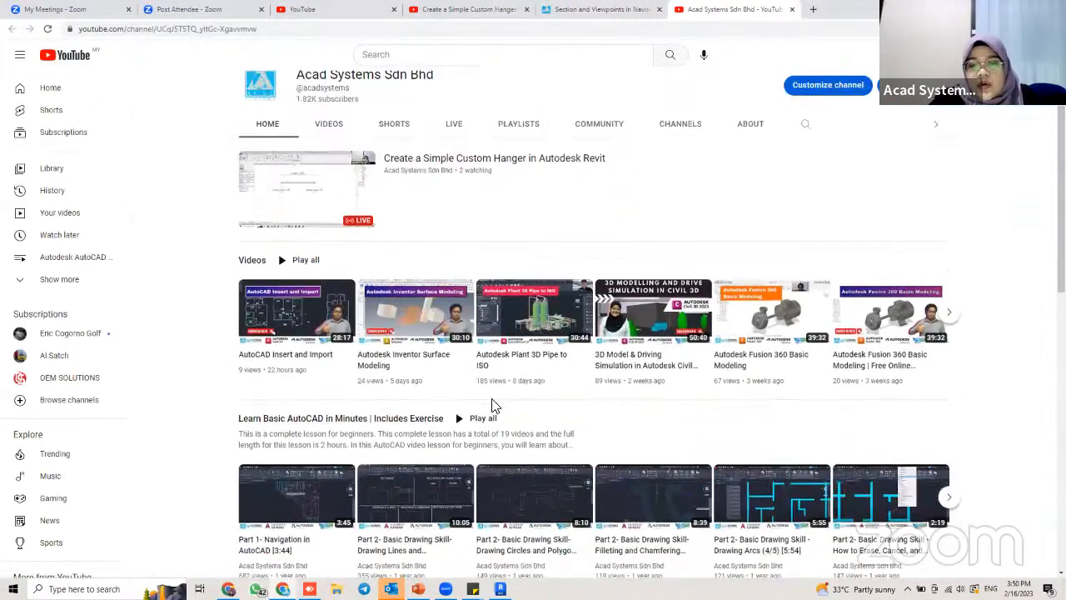
pyautogui.click(329, 126)
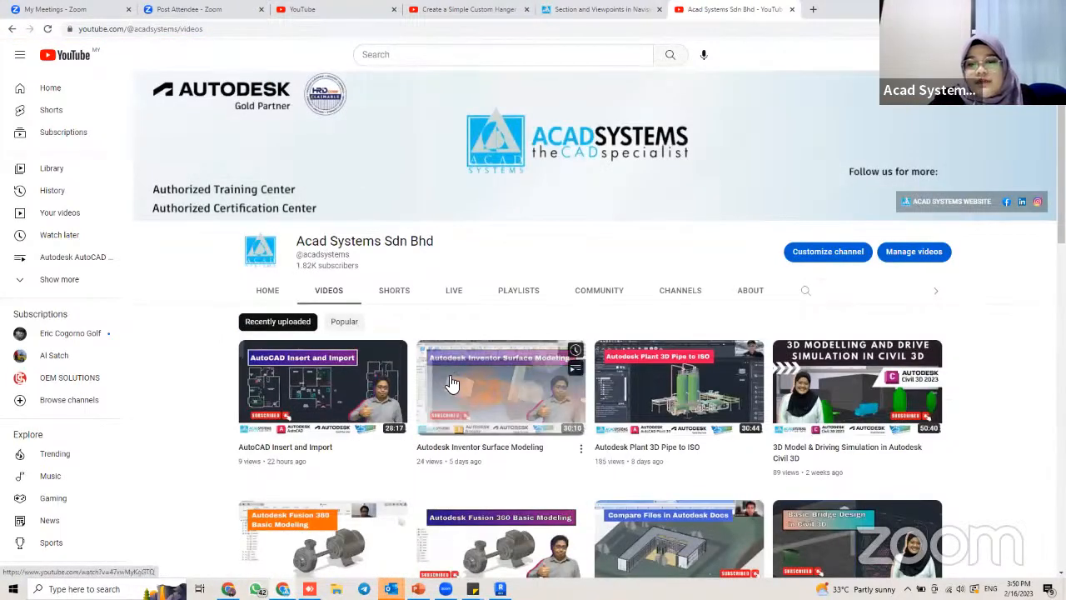
pyautogui.scroll(-2, 489, 374)
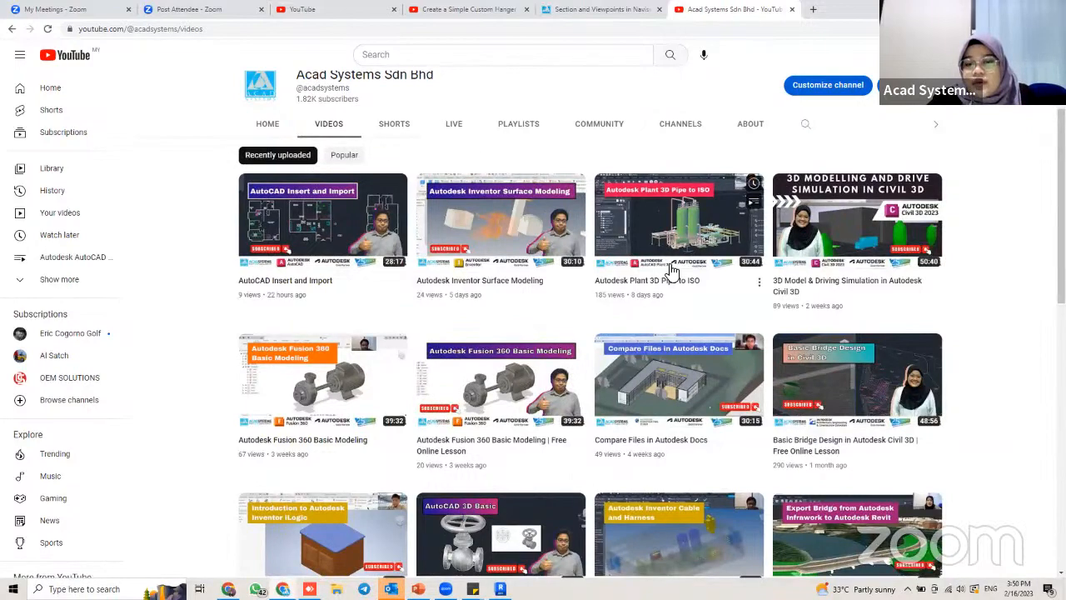
pyautogui.scroll(-3, 690, 328)
pyautogui.scroll(5, 694, 332)
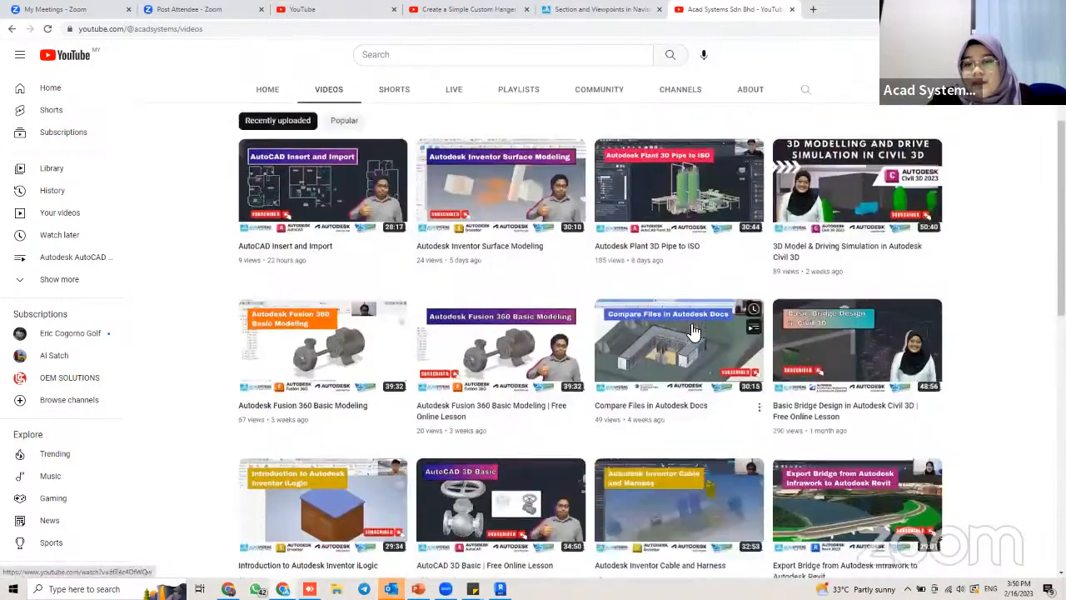
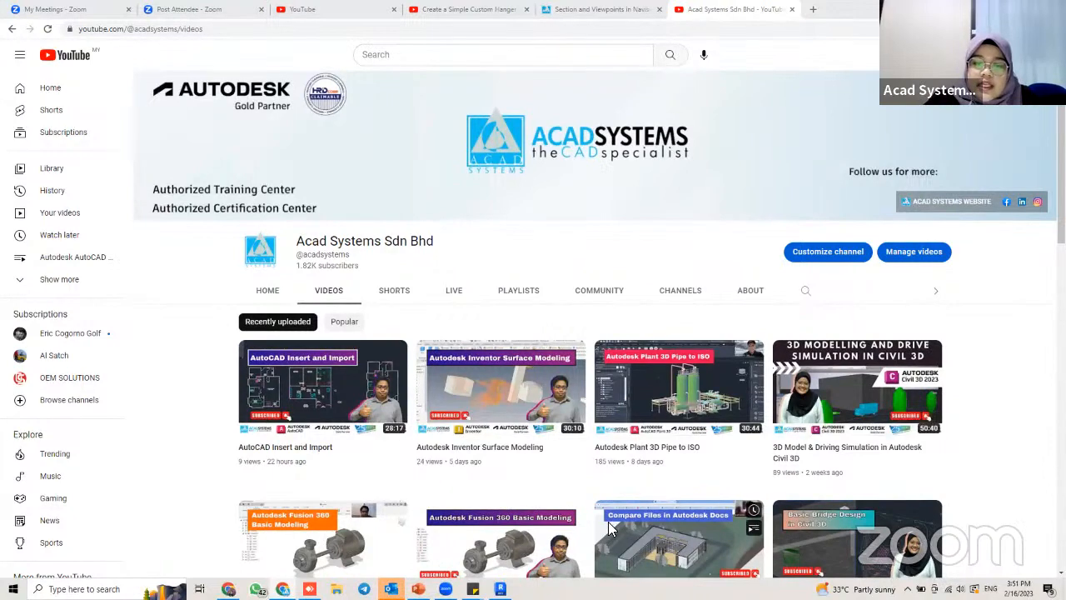
# Switch to Revit and review the hanger family's parameters and formulas in Family Types, leaving them unchanged
pyautogui.click(500, 588)
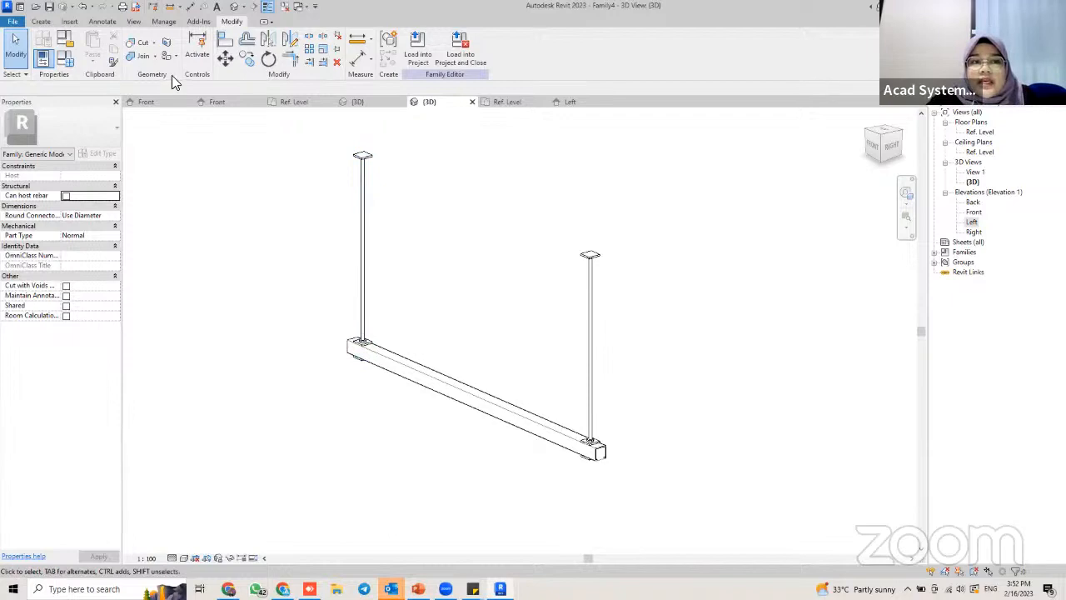
pyautogui.click(40, 21)
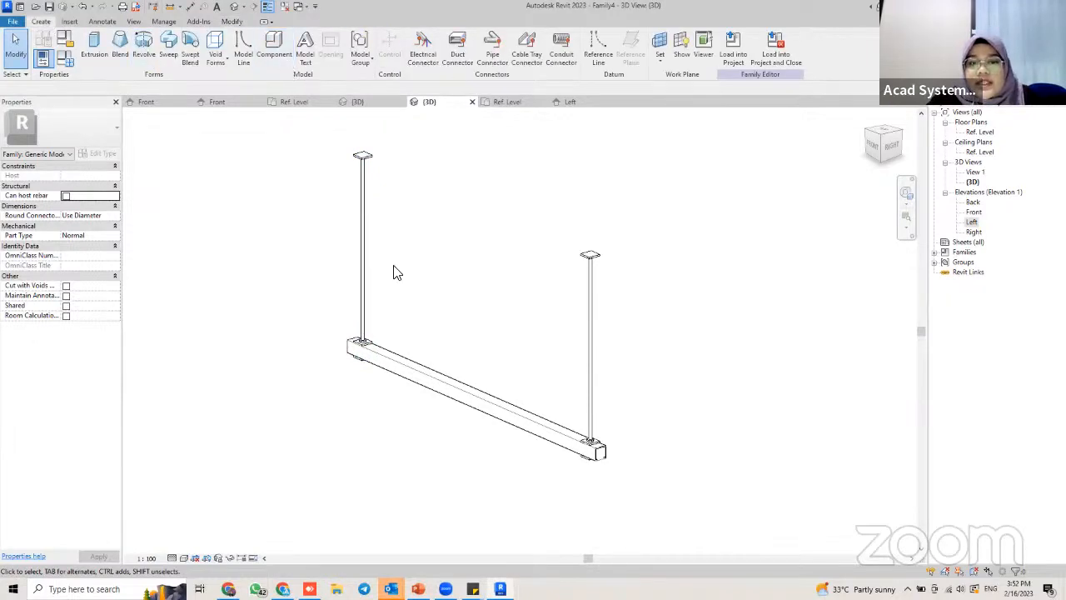
pyautogui.moveTo(395, 361); pyautogui.dragTo(304, 272, button='middle')
pyautogui.scroll(-1, 310, 274)
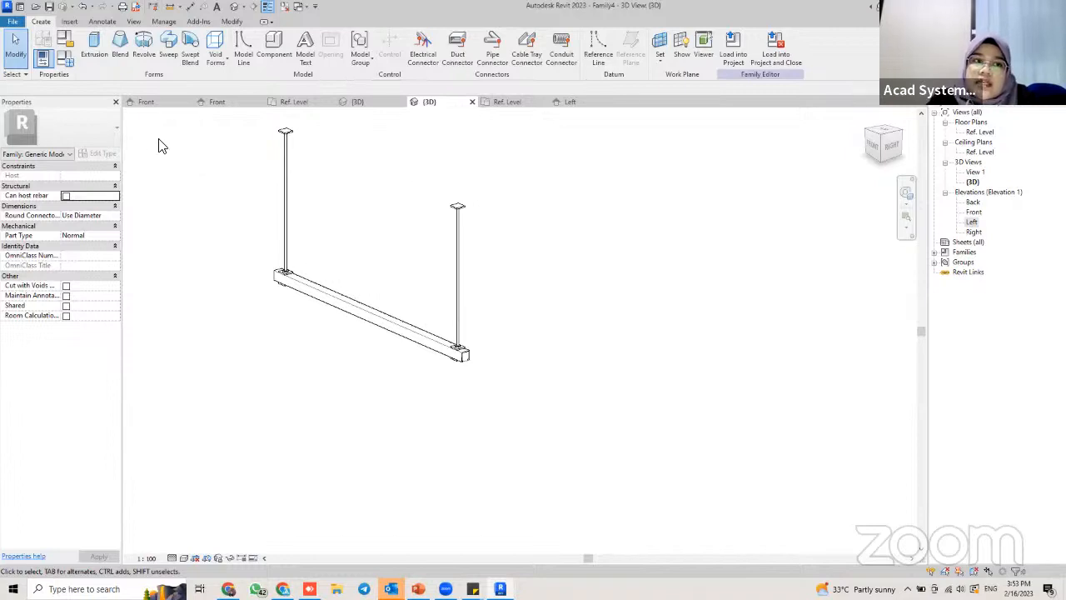
pyautogui.click(65, 58)
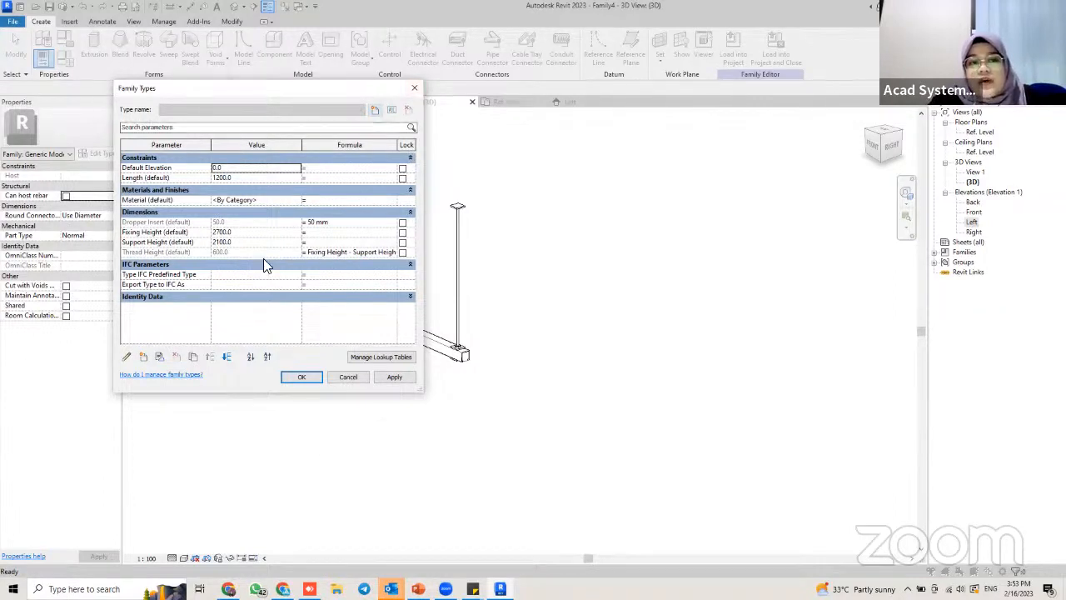
pyautogui.click(414, 88)
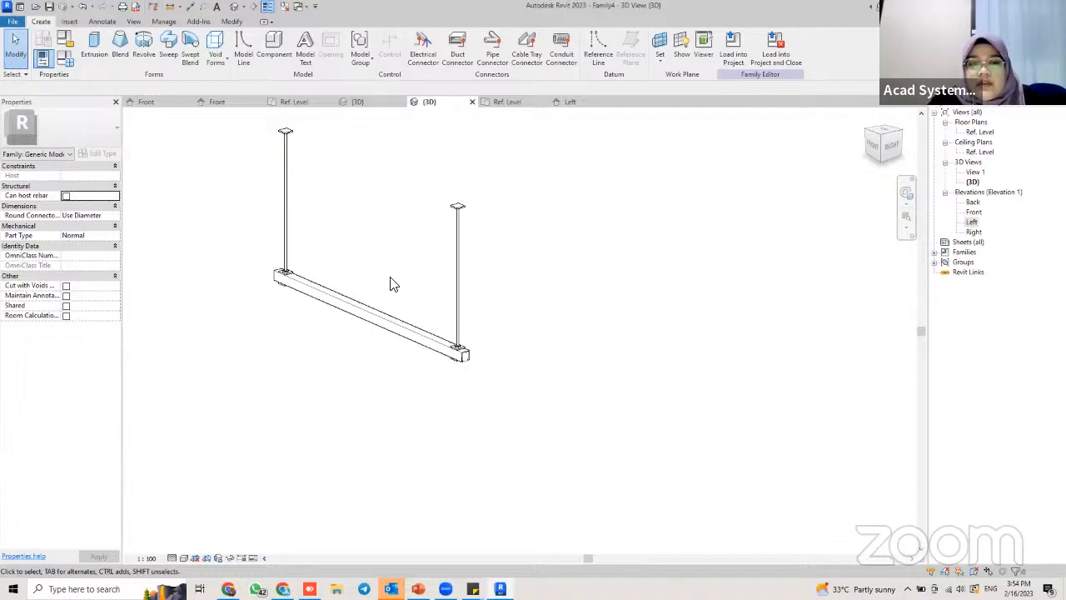
pyautogui.moveTo(383, 224); pyautogui.dragTo(421, 273, button='middle')
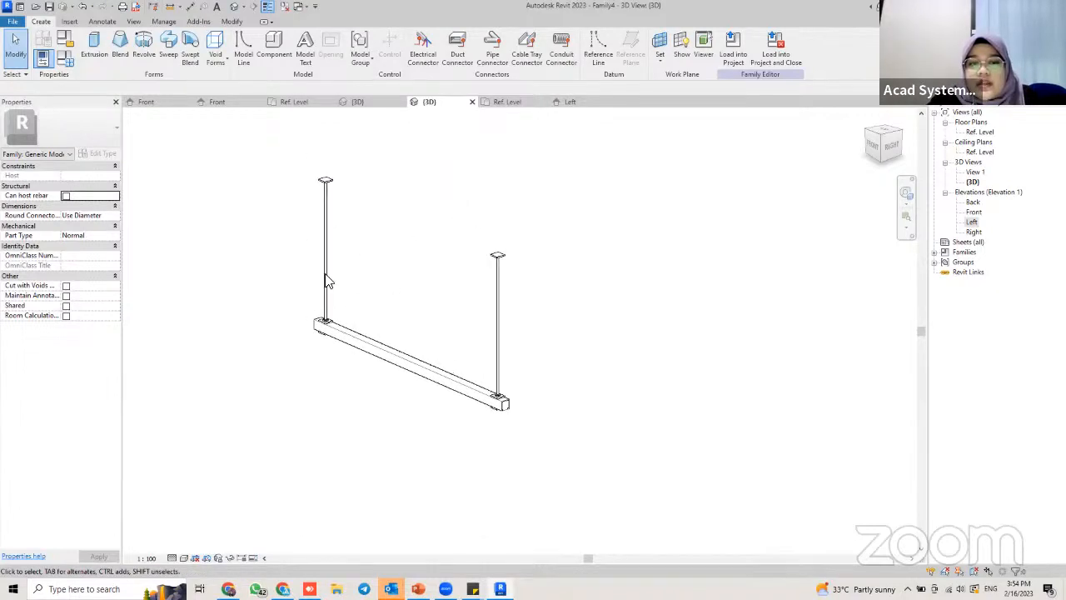
pyautogui.scroll(1, 421, 348)
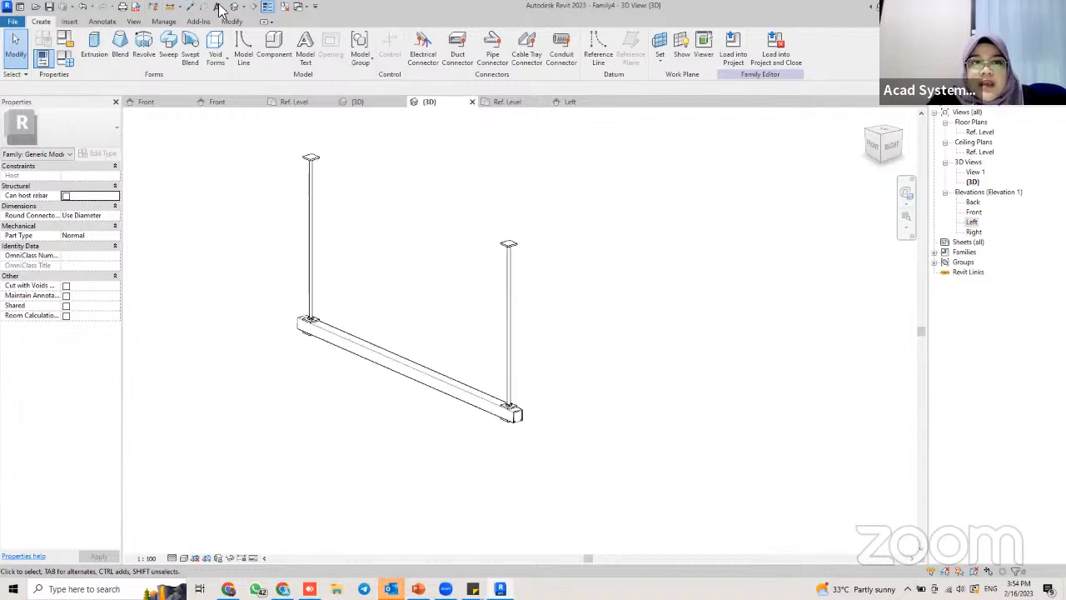
# Close the inactive views and bring up the dropper family's Front elevation to review its dimensions
pyautogui.click(285, 5)
pyautogui.click(165, 101)
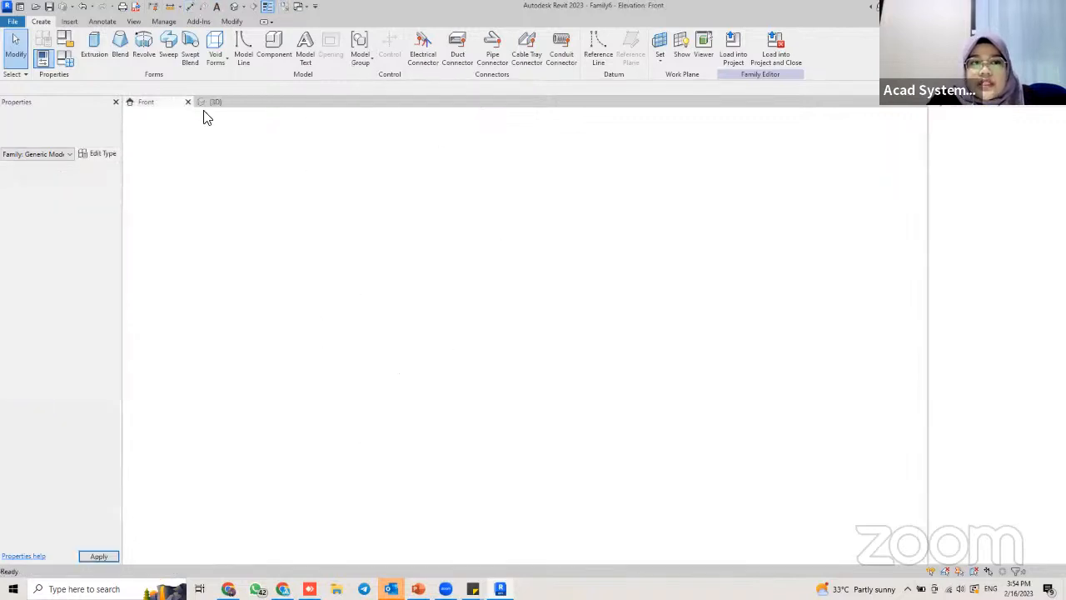
pyautogui.scroll(-2, 240, 237)
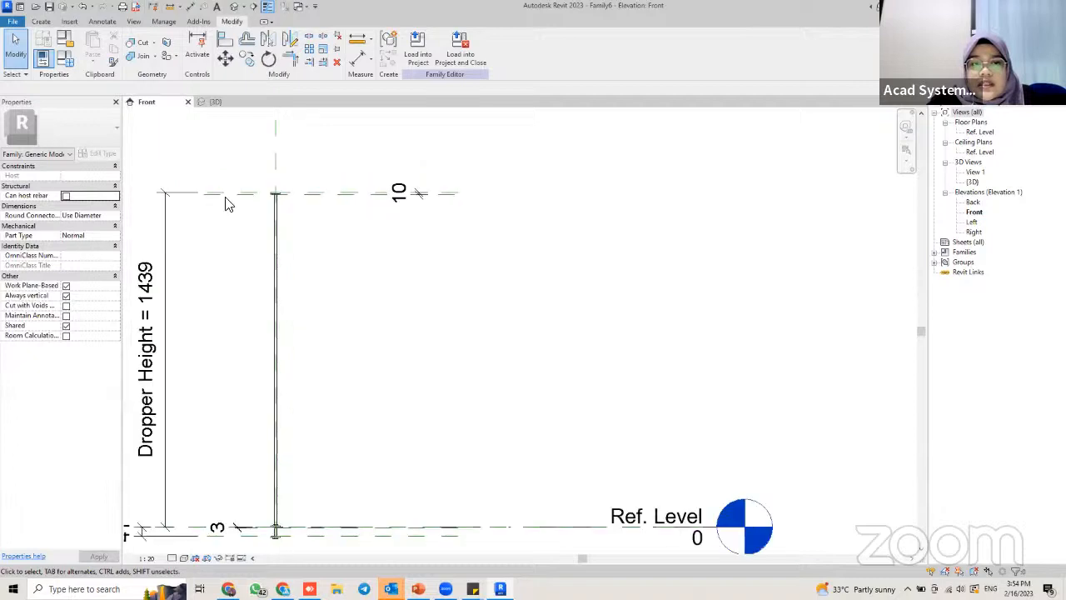
pyautogui.moveTo(304, 298); pyautogui.dragTo(341, 215, button='middle')
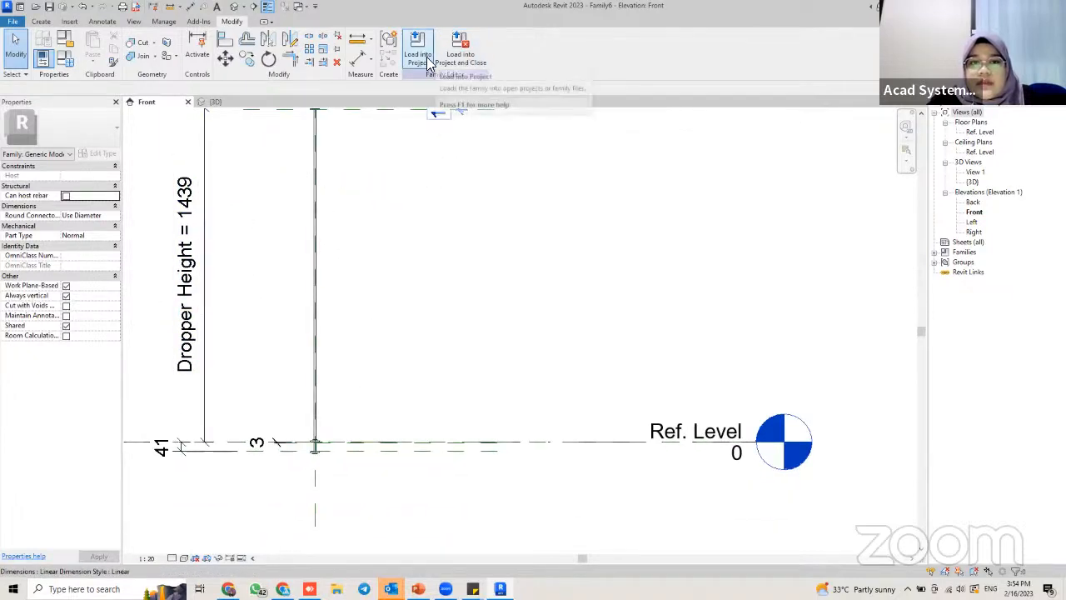
# Close the dropper family, saving it to the Desktop as "Support hanger"
pyautogui.click(188, 102)
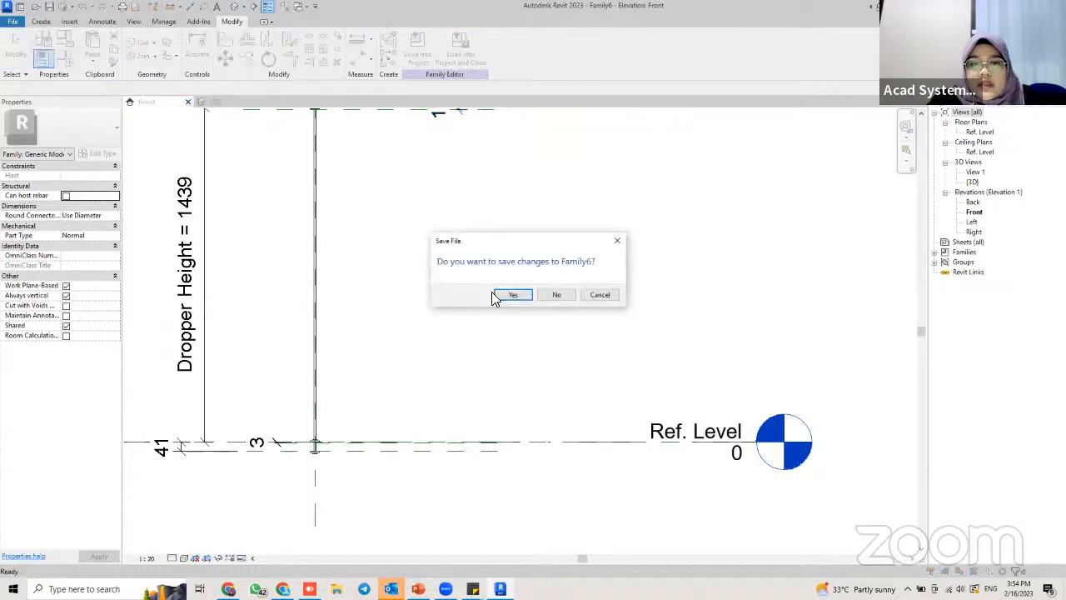
pyautogui.click(510, 295)
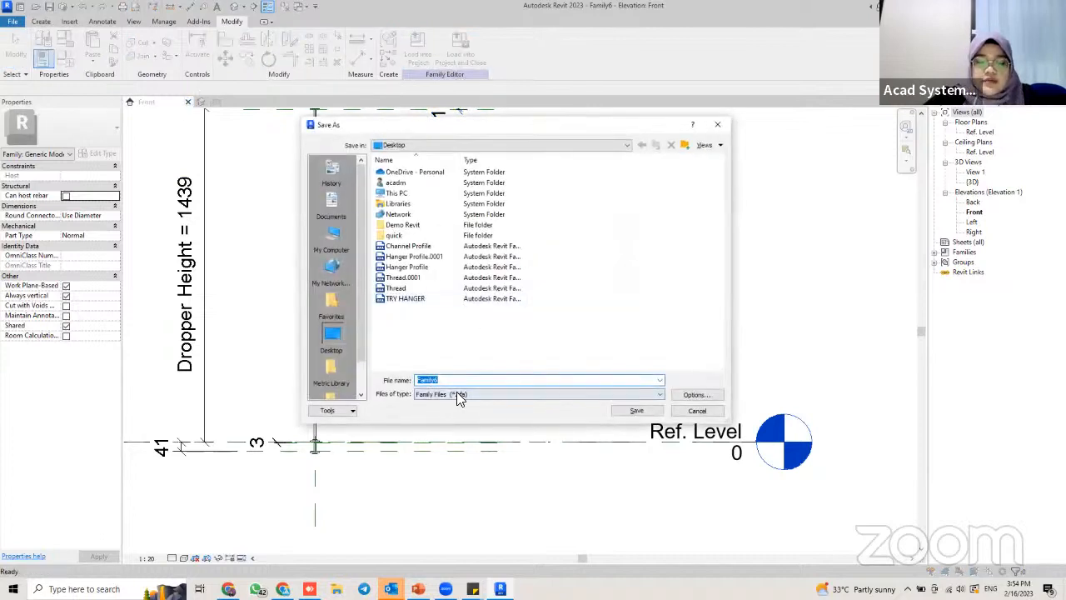
pyautogui.write('Suppo')
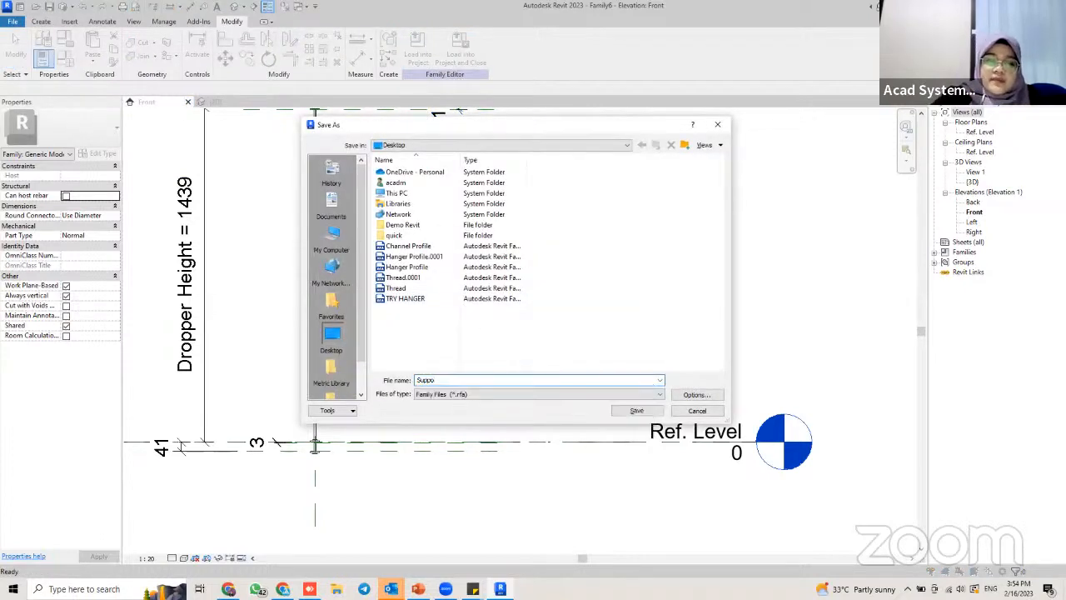
pyautogui.write('rt han')
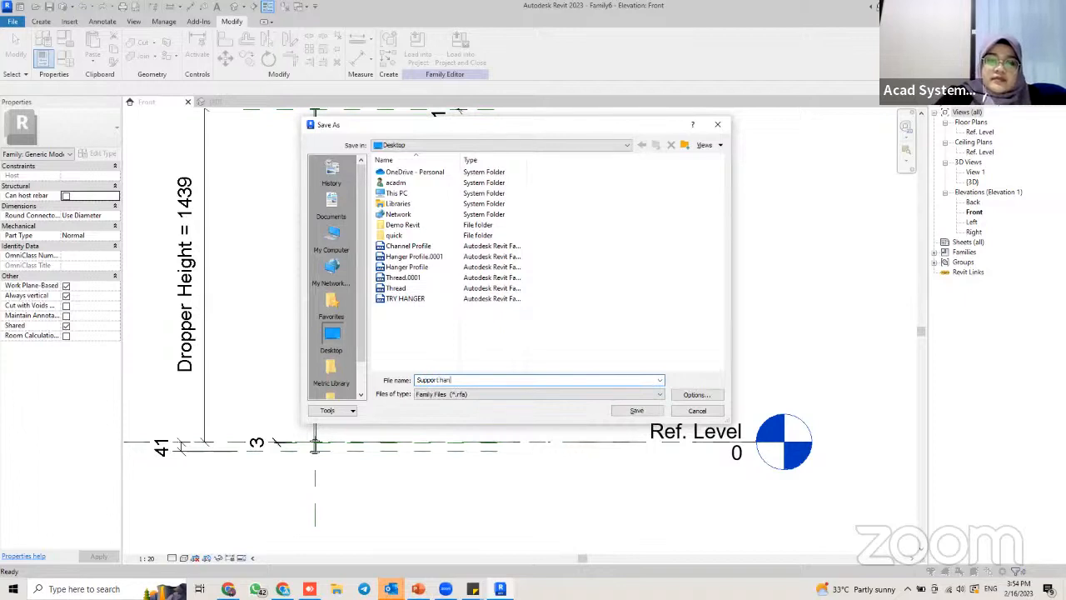
pyautogui.write('ger')
pyautogui.press('Return')
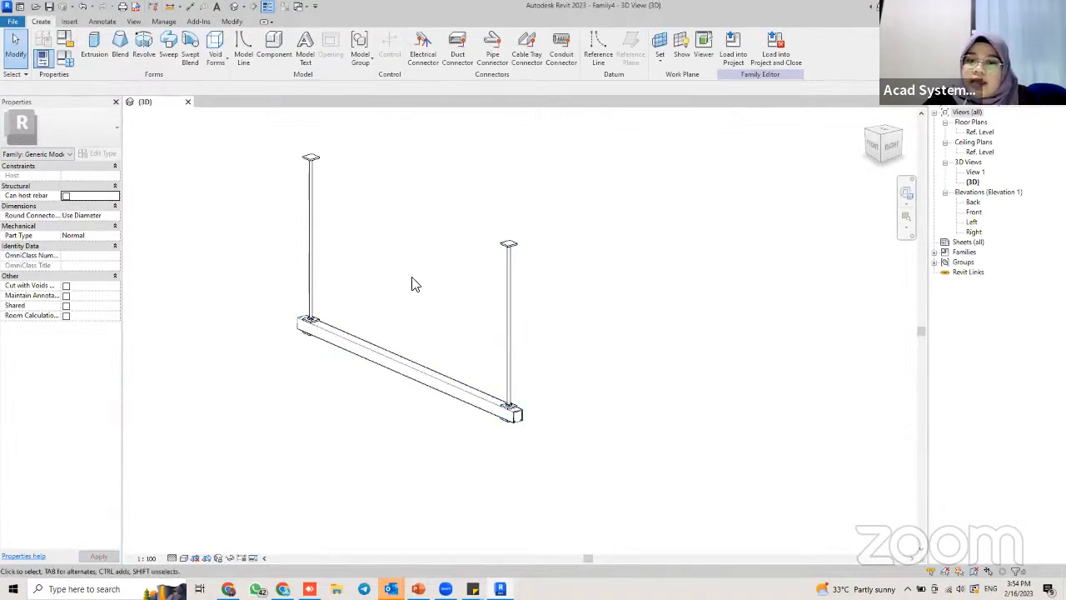
# Inspect the properties of one hanger rod in the 3D view, and check the family's parameters in Family Types
pyautogui.click(315, 195)
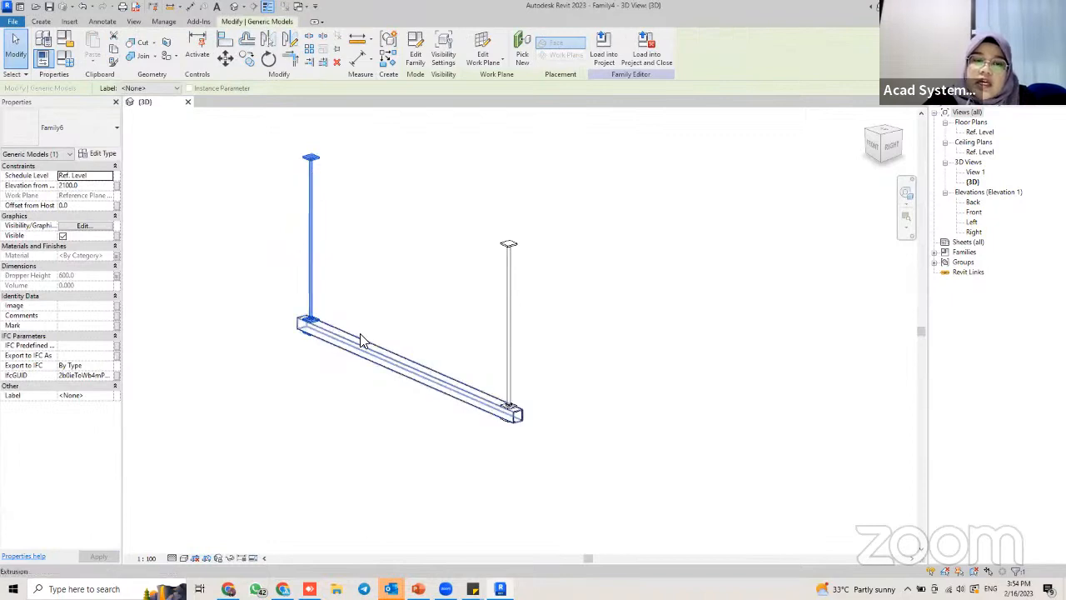
pyautogui.click(318, 298)
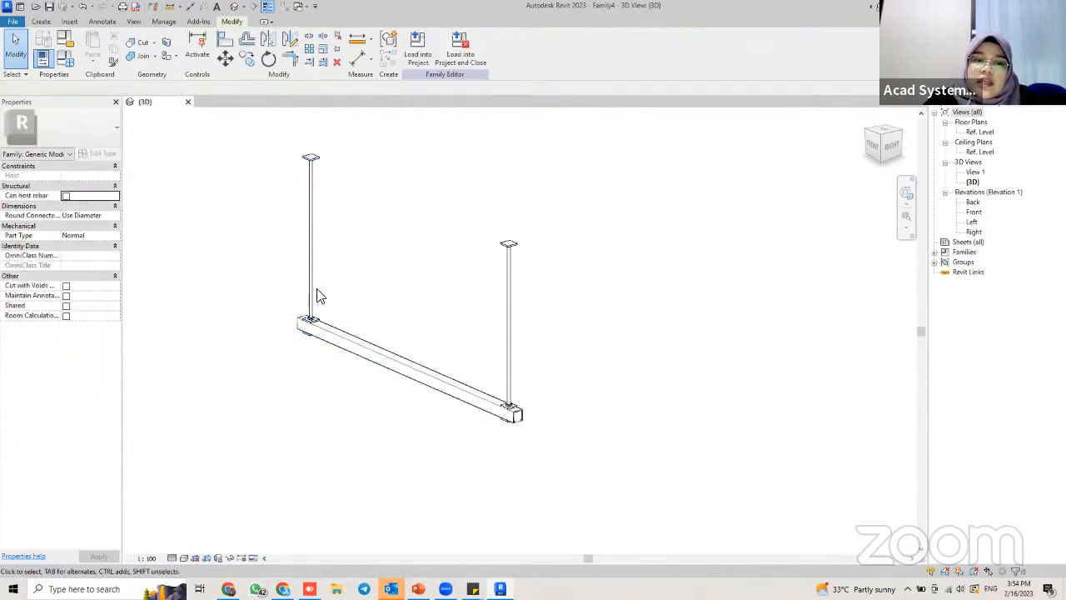
pyautogui.click(310, 268)
pyautogui.click(301, 343)
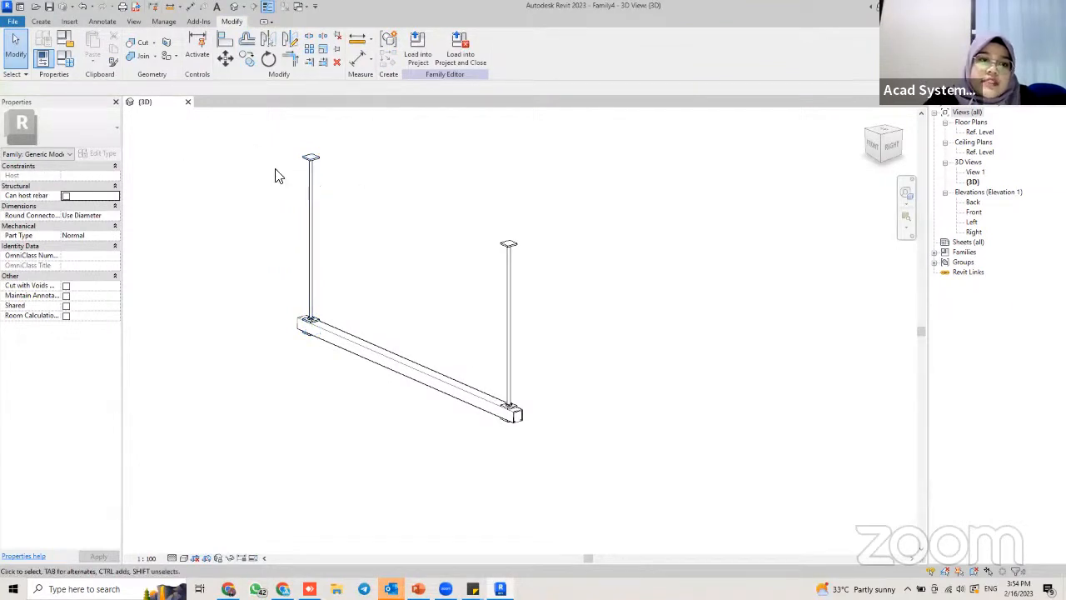
pyautogui.click(65, 58)
pyautogui.click(414, 90)
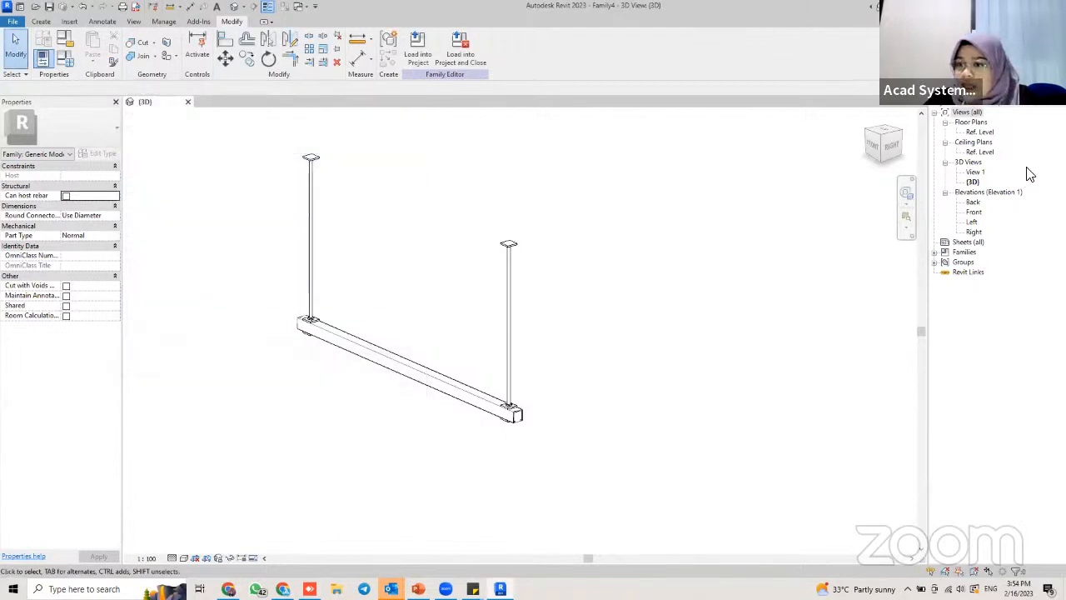
# In the Front elevation, flex the hanger family by setting Support Height to 2300 and Fixing Height to 3000 in Family Types
pyautogui.doubleClick(974, 212)
pyautogui.moveTo(564, 259); pyautogui.dragTo(310, 317, button='middle')
pyautogui.click(64, 64)
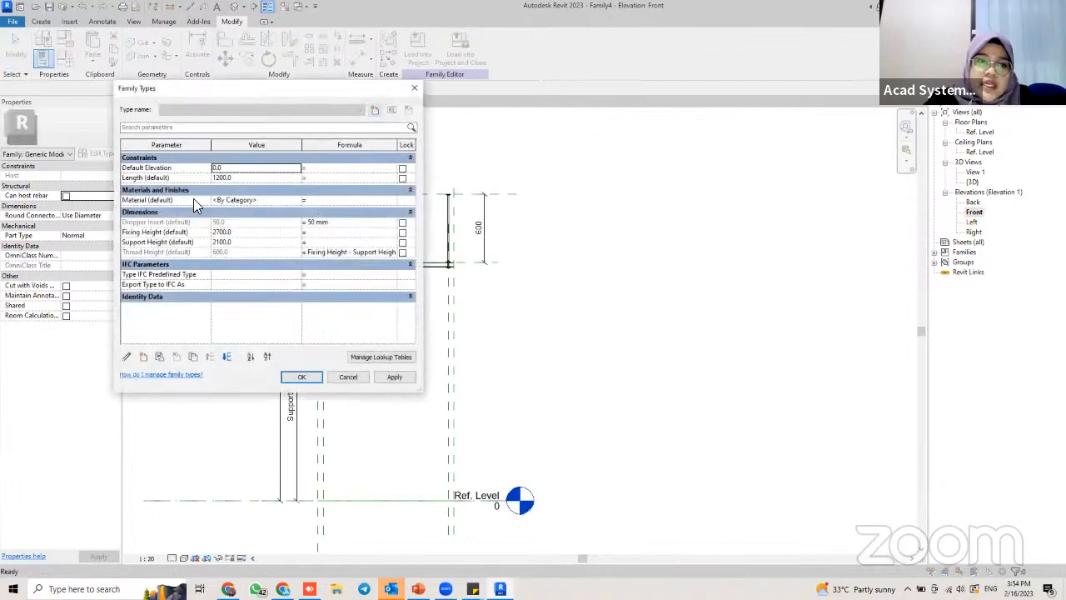
pyautogui.click(230, 243)
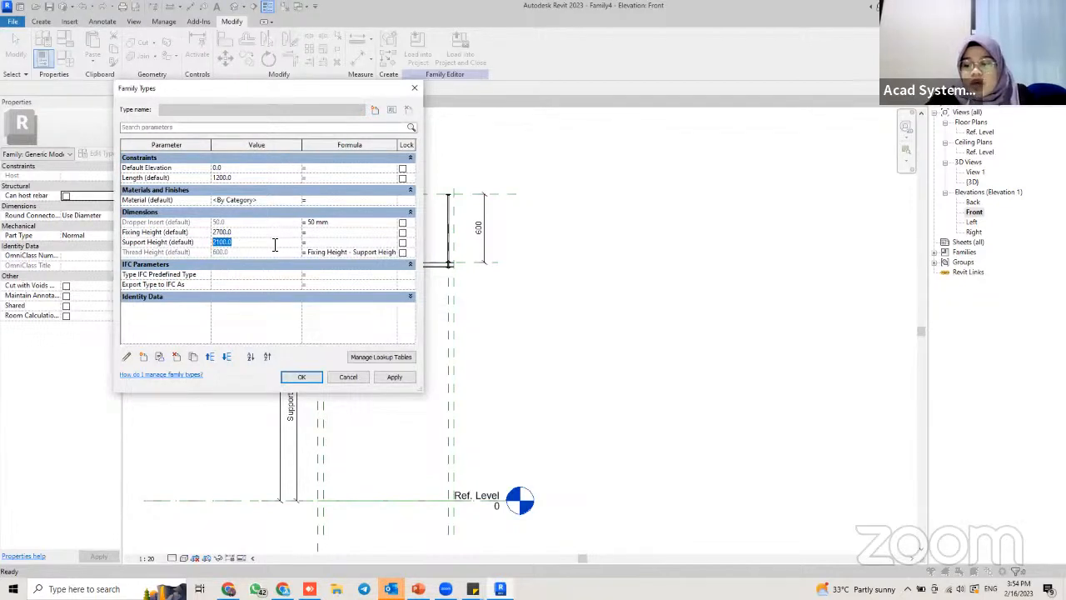
pyautogui.write('2300')
pyautogui.click(247, 233)
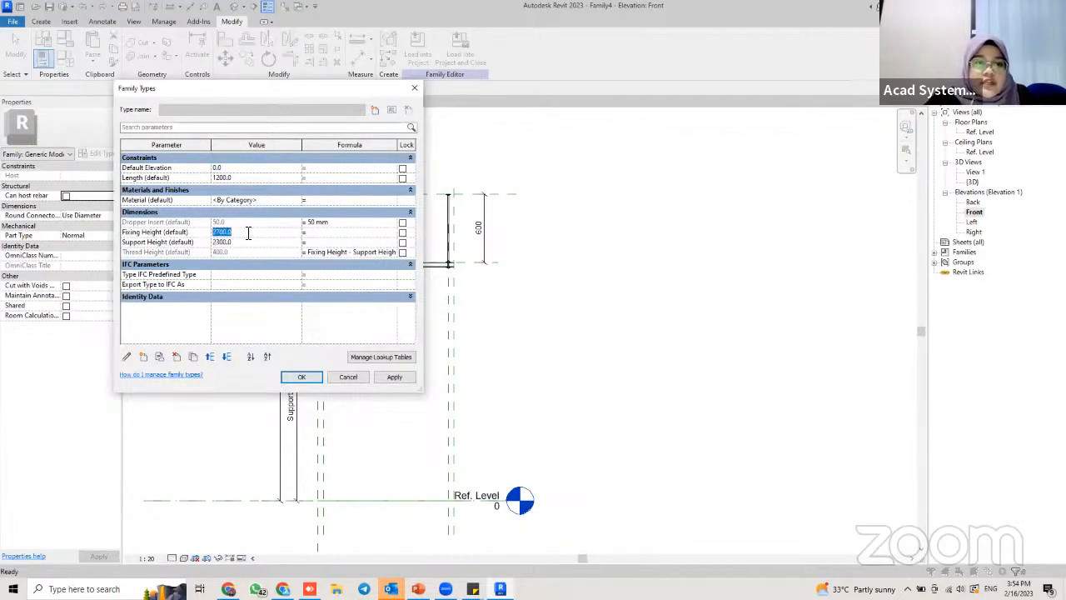
pyautogui.write('300')
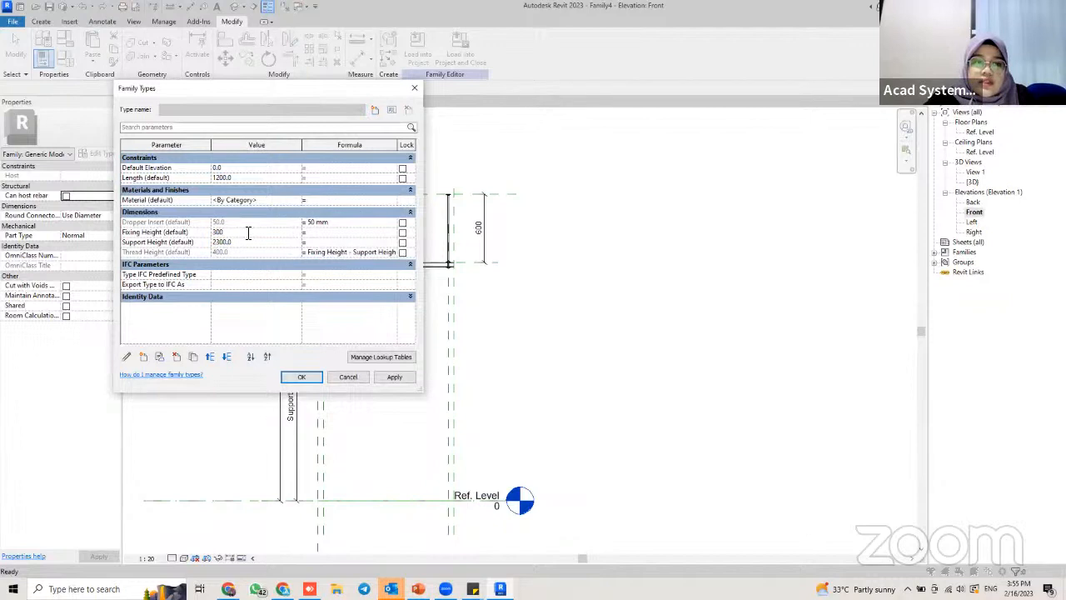
pyautogui.write('0')
pyautogui.click(385, 381)
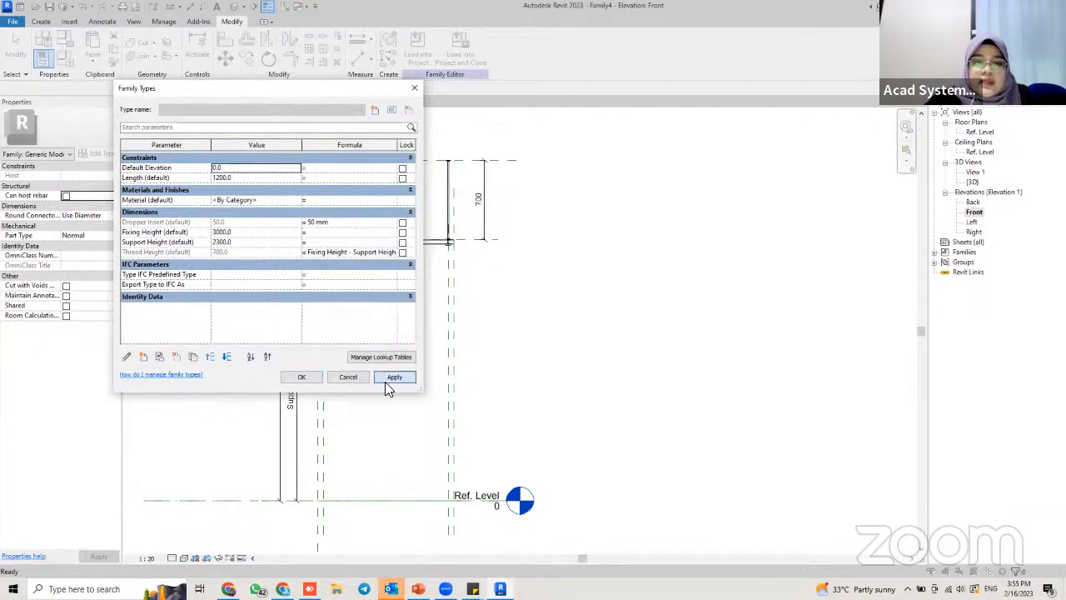
pyautogui.moveTo(296, 88); pyautogui.dragTo(825, 73)
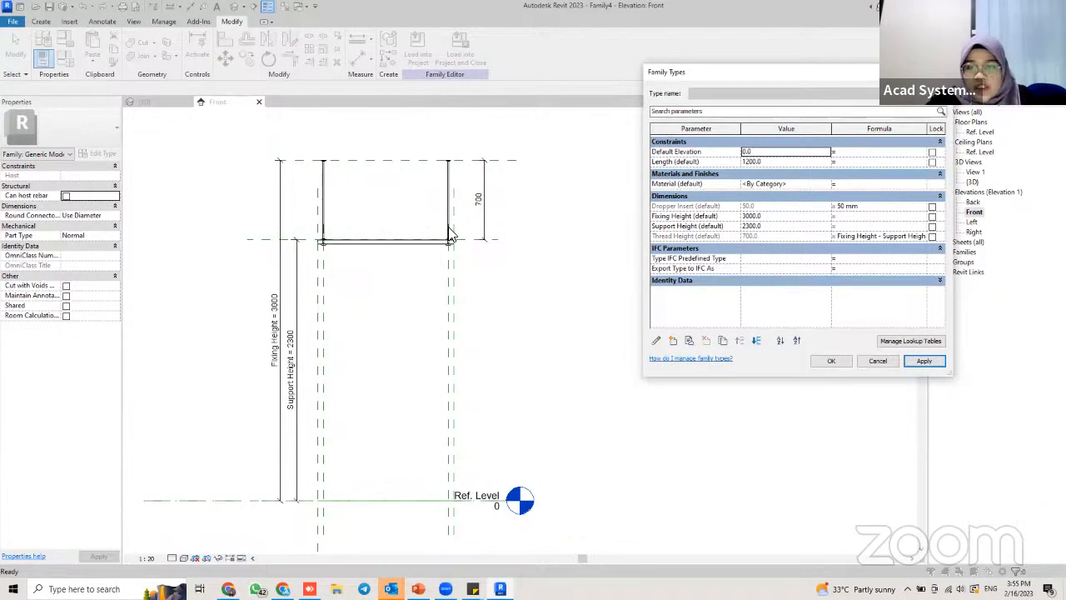
pyautogui.moveTo(698, 73); pyautogui.dragTo(403, 50)
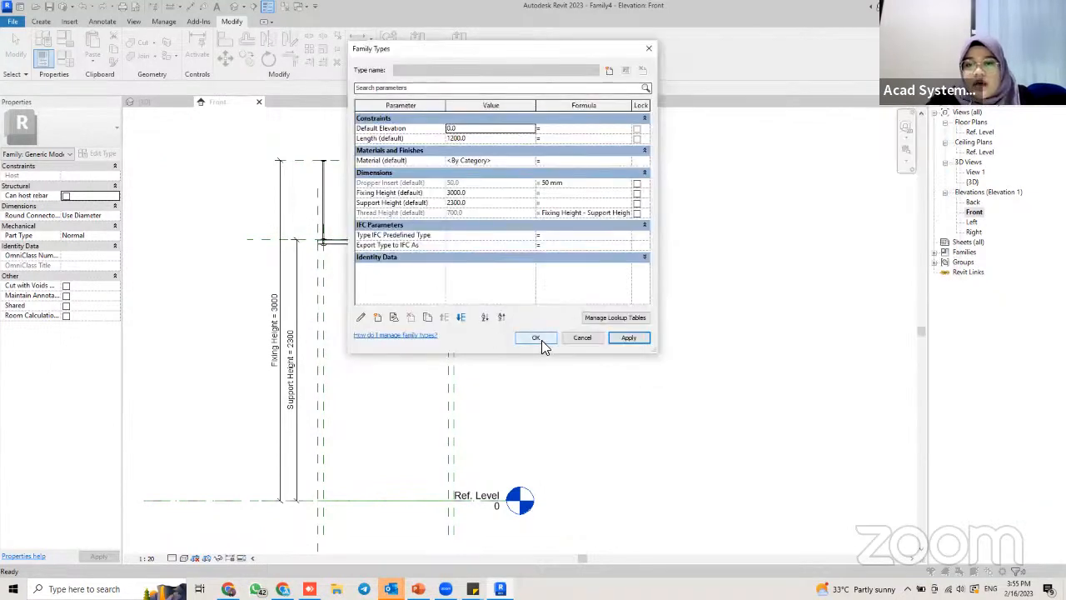
pyautogui.moveTo(518, 60); pyautogui.dragTo(284, 56)
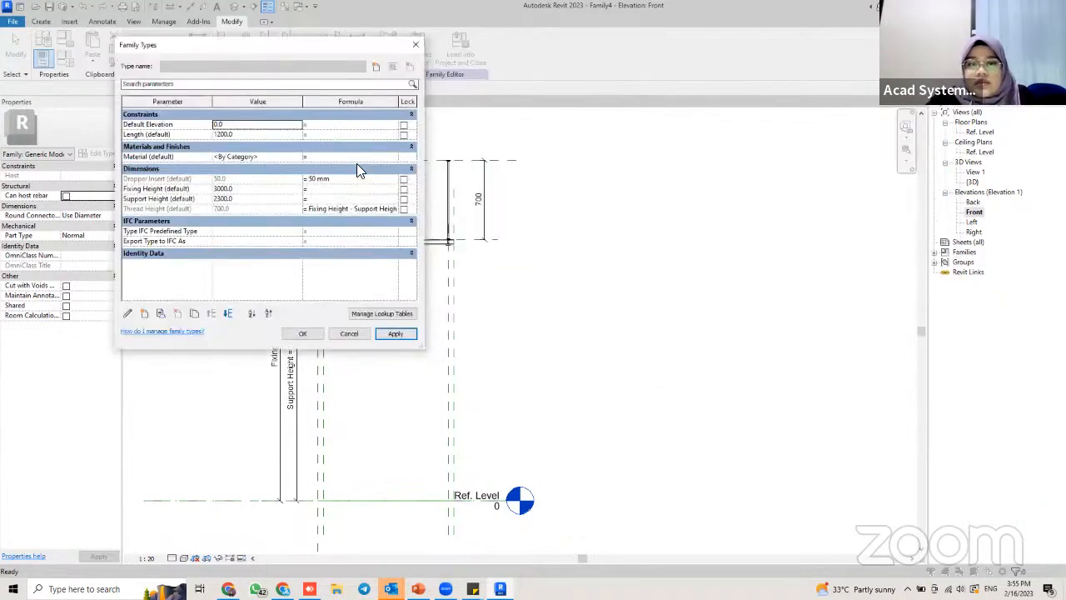
pyautogui.click(303, 333)
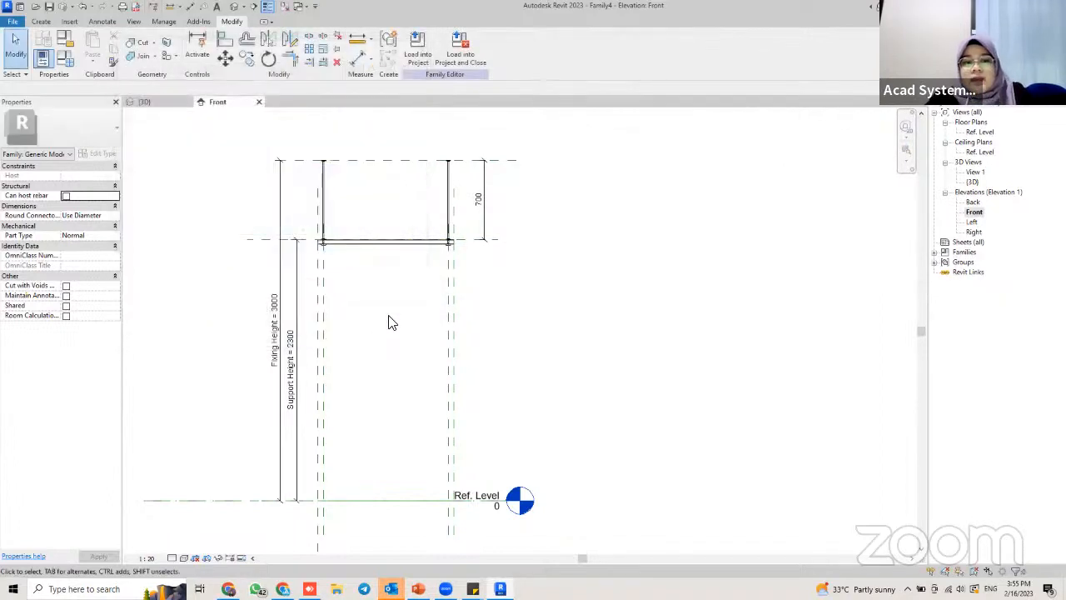
# Extend the upper ends of the Left and Right reference planes to just above the hanger rods' top reference plane
pyautogui.scroll(2, 341, 208)
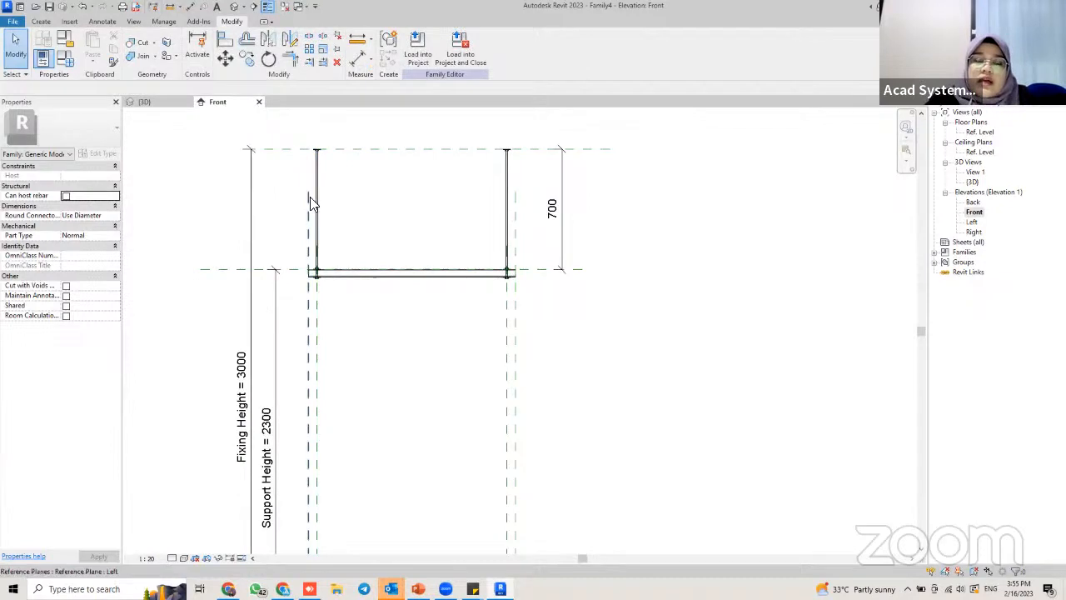
pyautogui.click(309, 198)
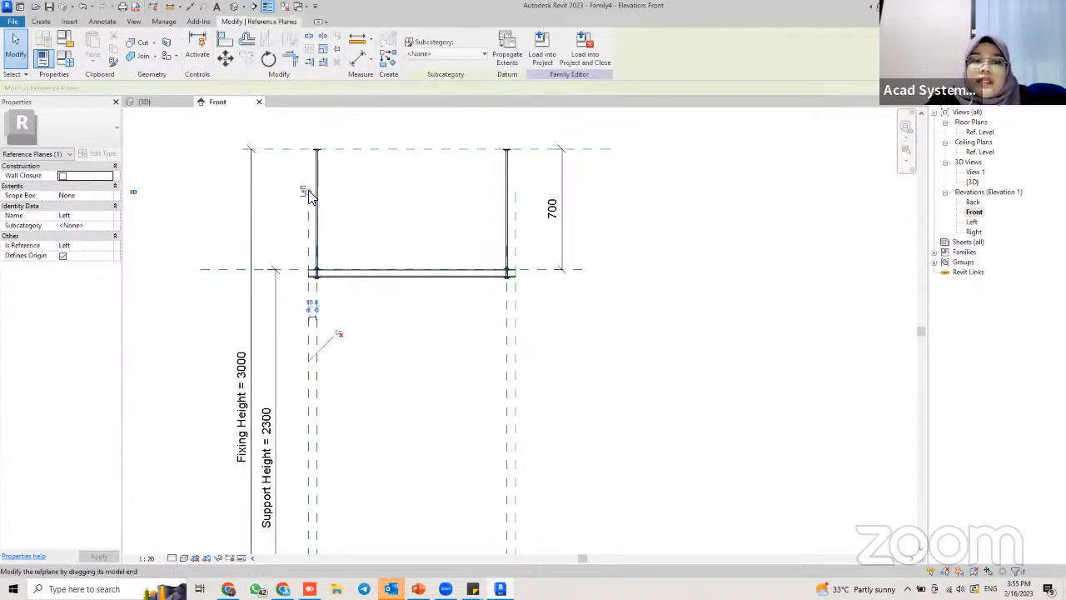
pyautogui.moveTo(309, 196); pyautogui.dragTo(305, 138)
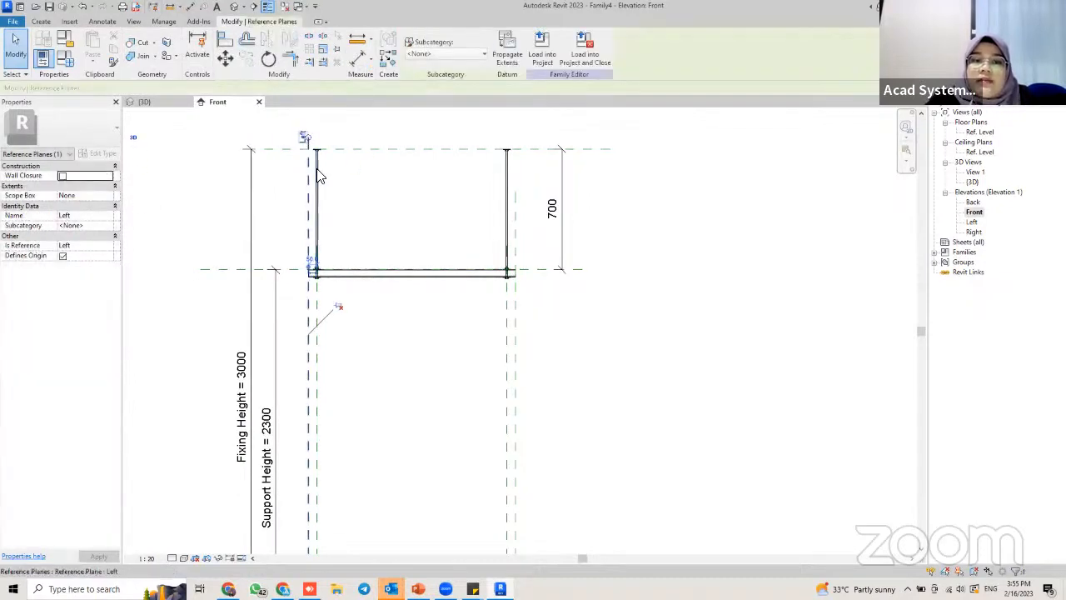
pyautogui.click(514, 195)
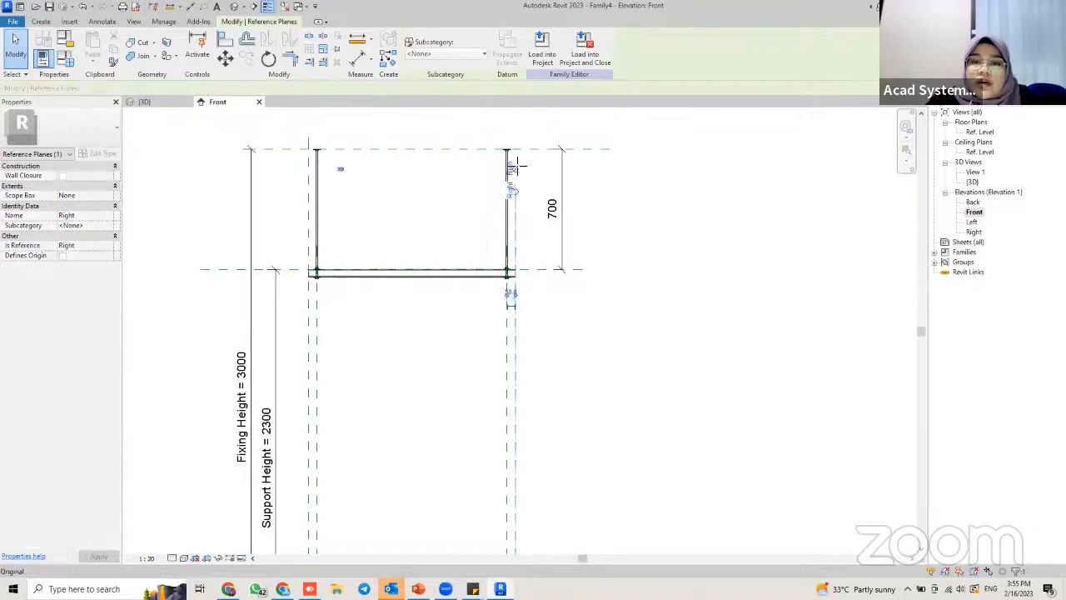
pyautogui.click(441, 169)
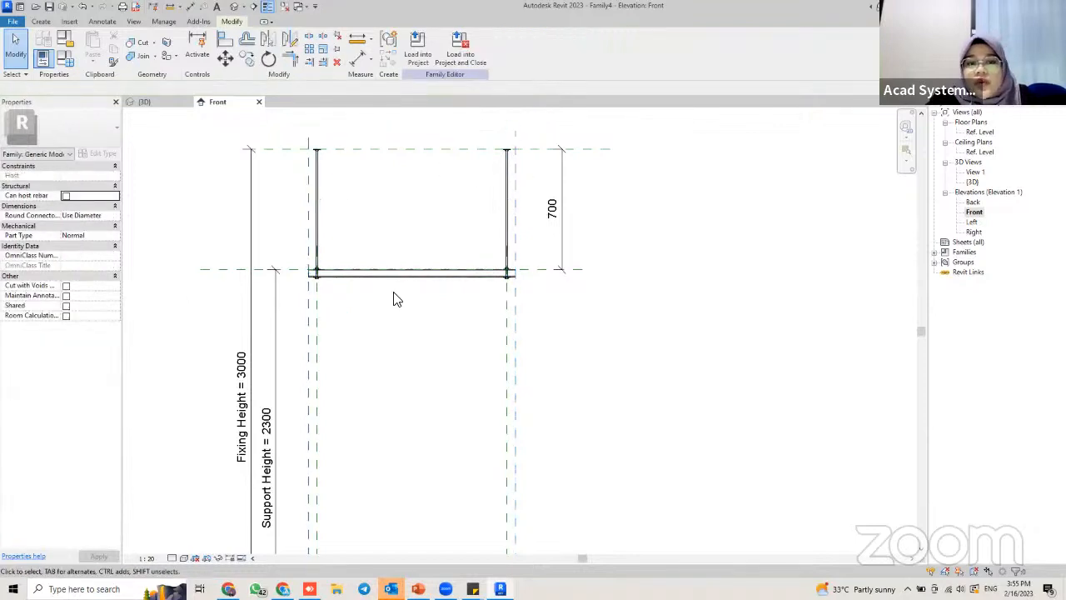
pyautogui.scroll(-1, 398, 300)
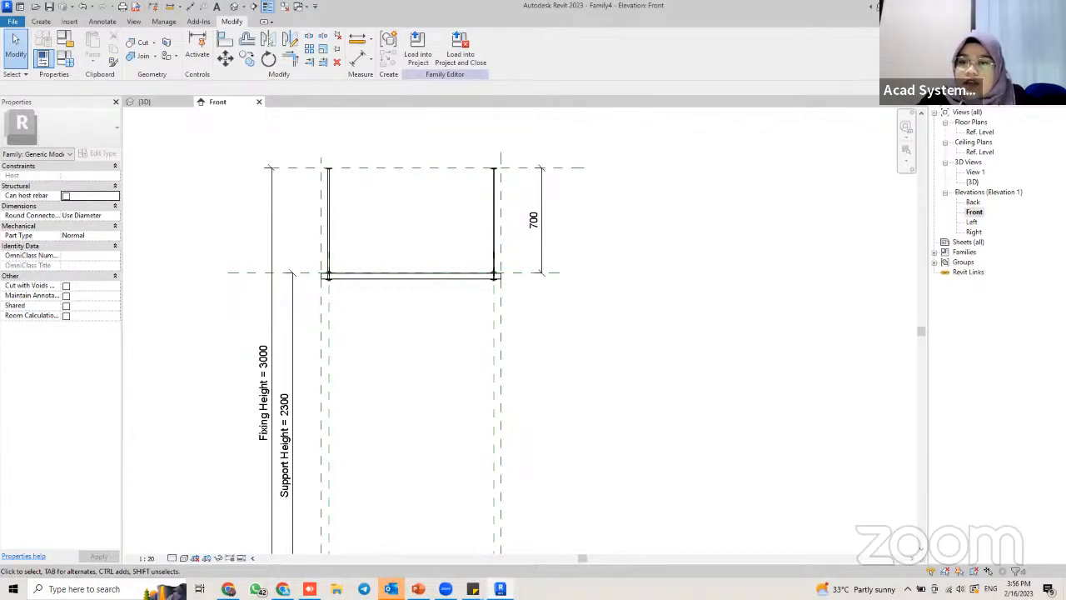
# Switch to the browser to show the Acad Systems YouTube channel's videos
pyautogui.hotkey('alt', 'Tab')
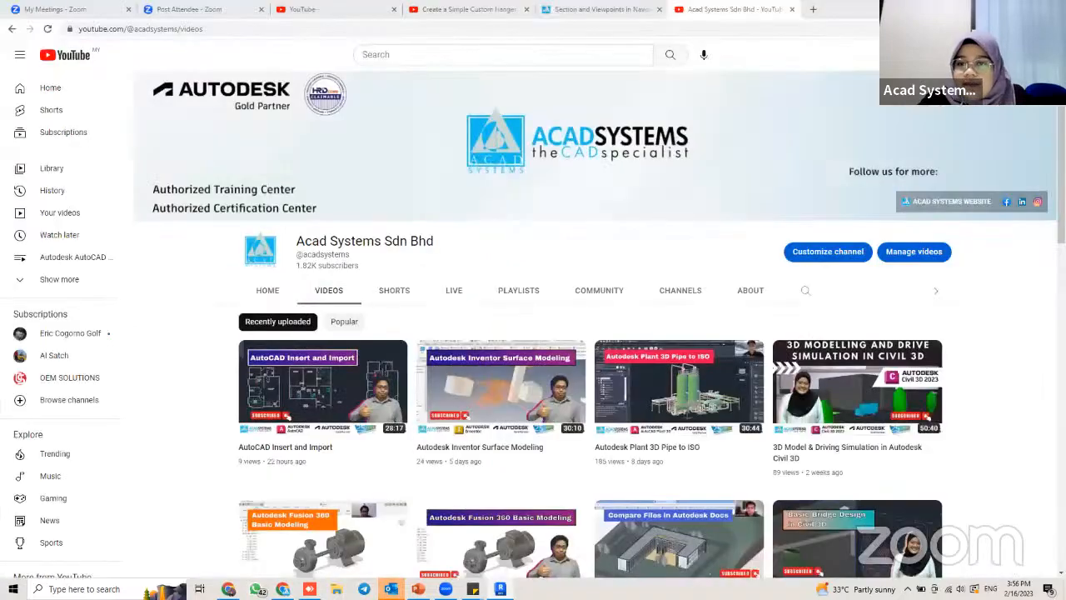